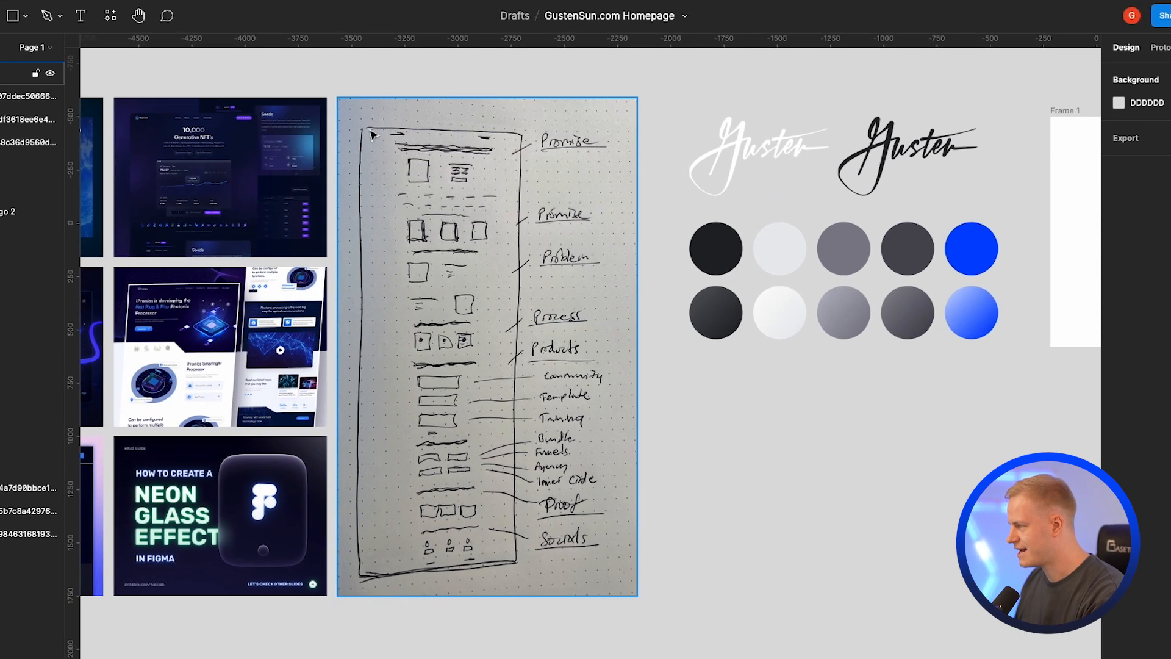
Step: Review the moodboard and wireframe sketch, and browse the Web Design shots on Dribbble for inspiration
scroll(665, 450, down, 5)
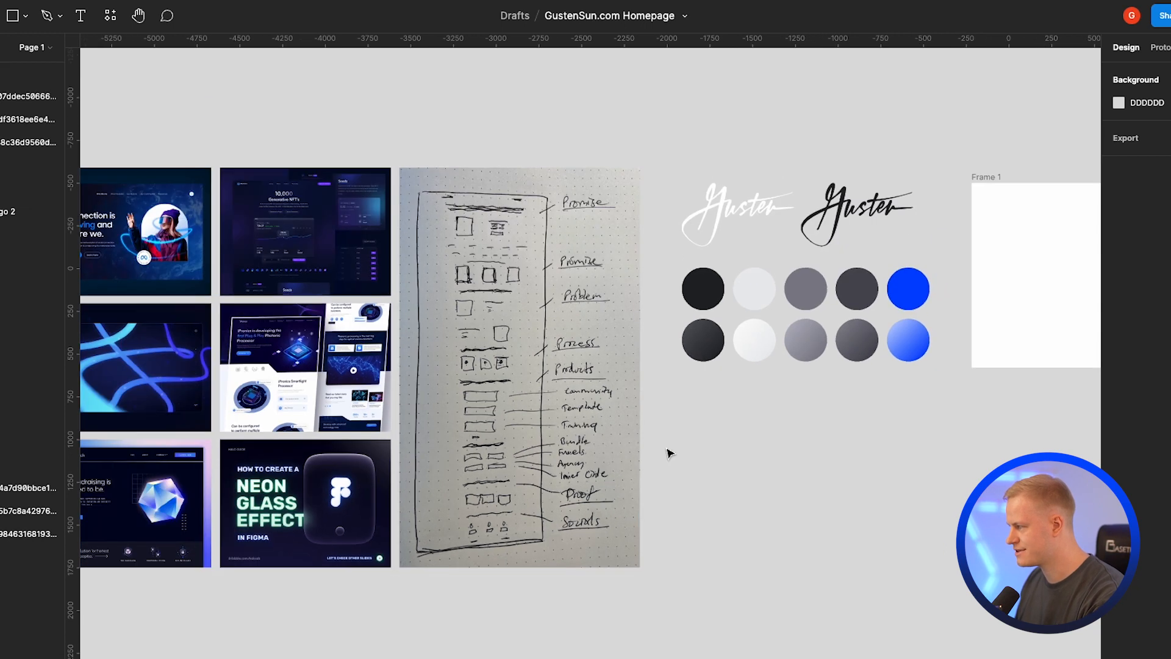
scroll(125, 507, up, 2)
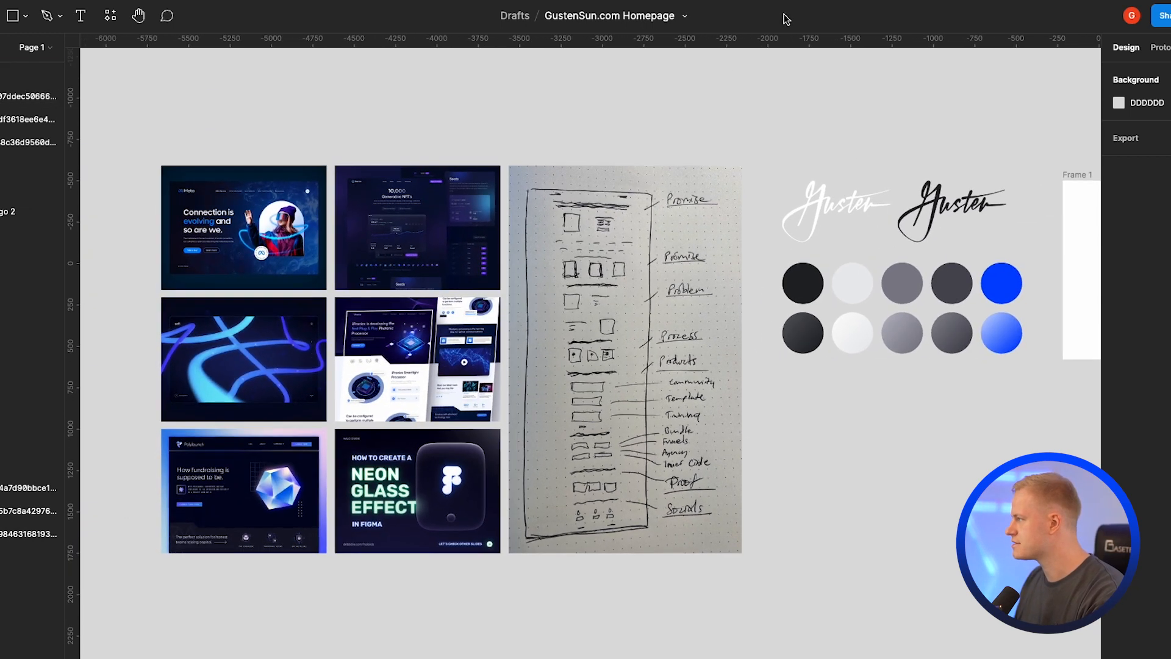
click(951, 17)
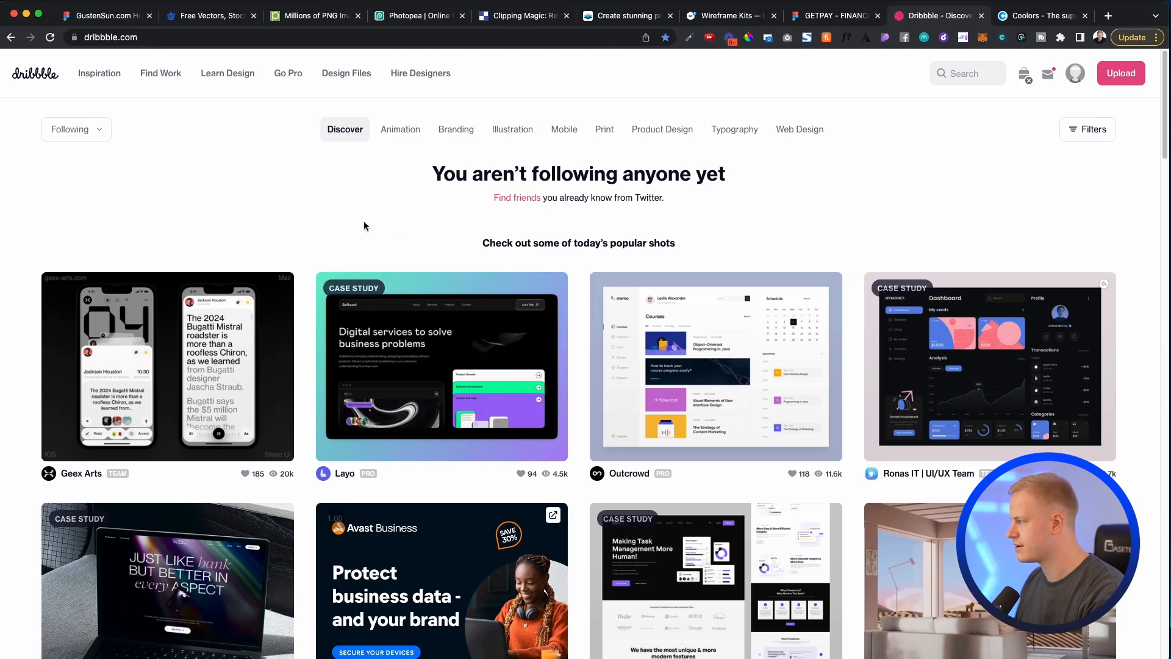
click(800, 129)
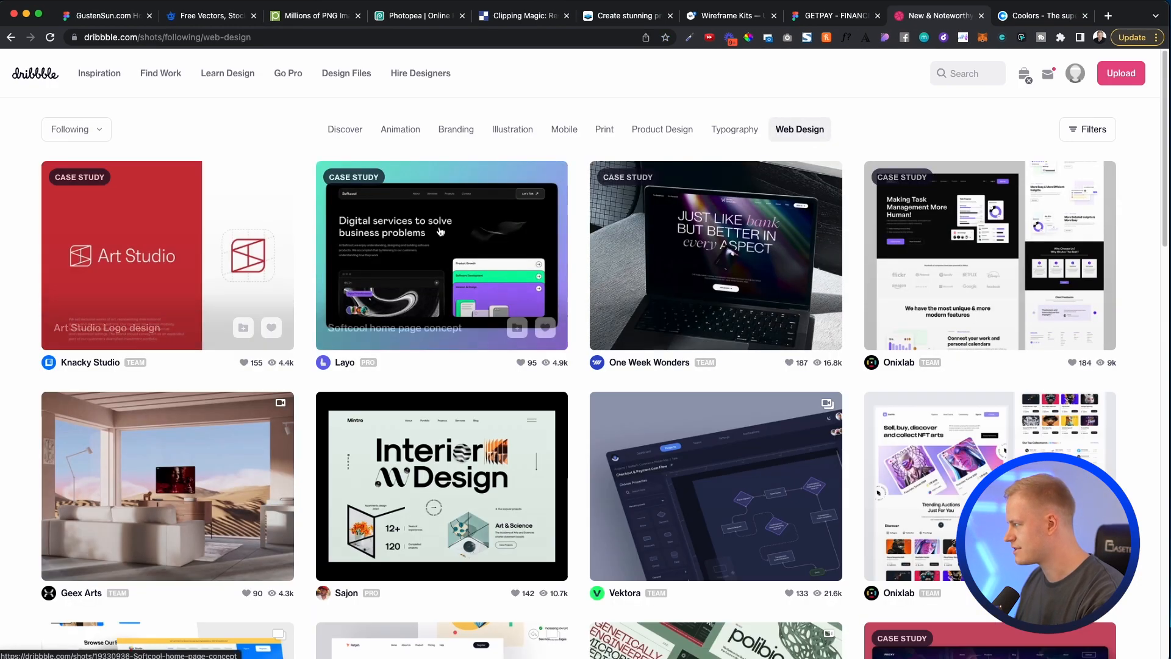
scroll(447, 231, down, 5)
scroll(447, 231, down, 9)
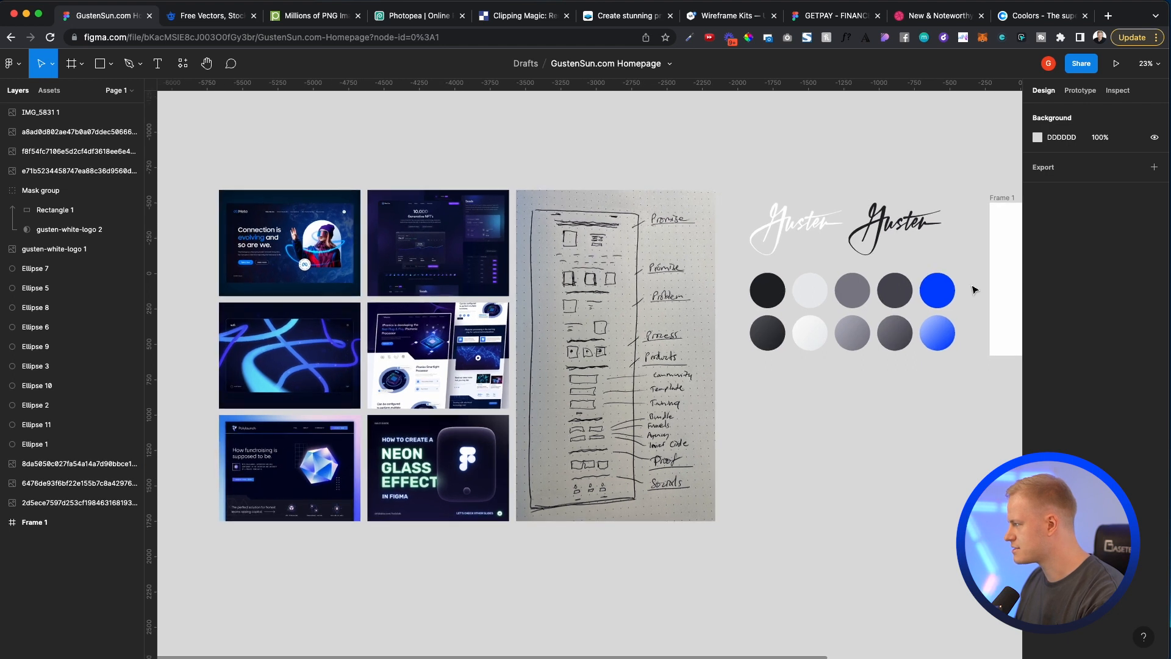
Step: Return to the Figma homepage file and examine the wireframe sketch, logos, colour swatches and empty frame
scroll(973, 291, up, 5)
scroll(384, 280, down, 4)
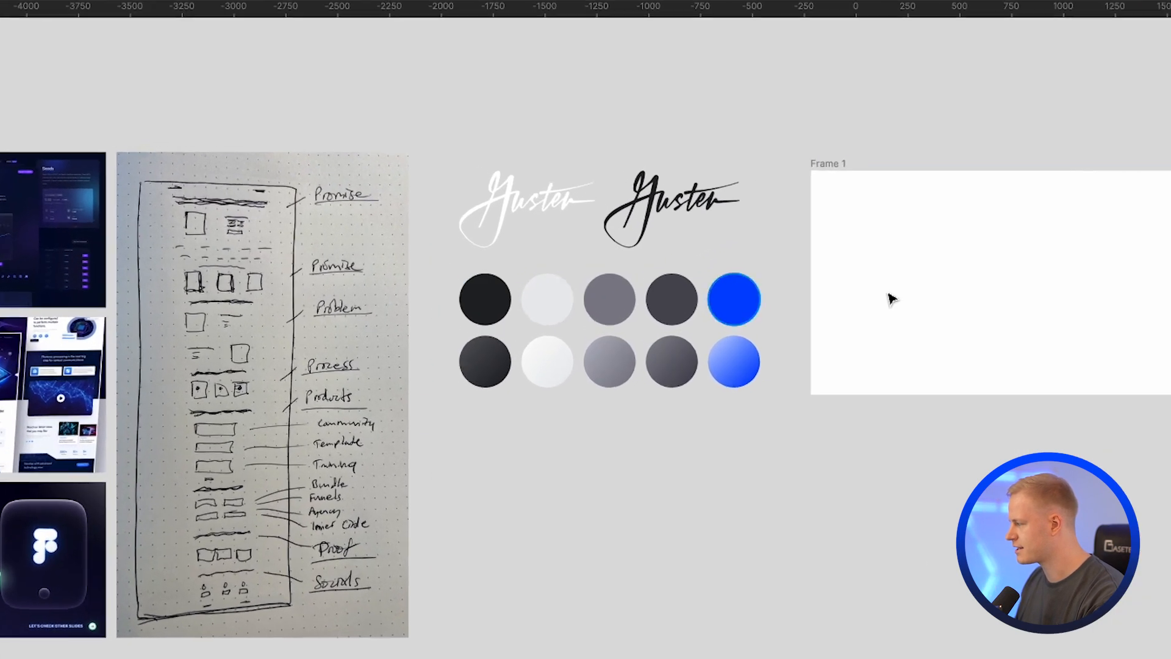
click(753, 315)
click(719, 532)
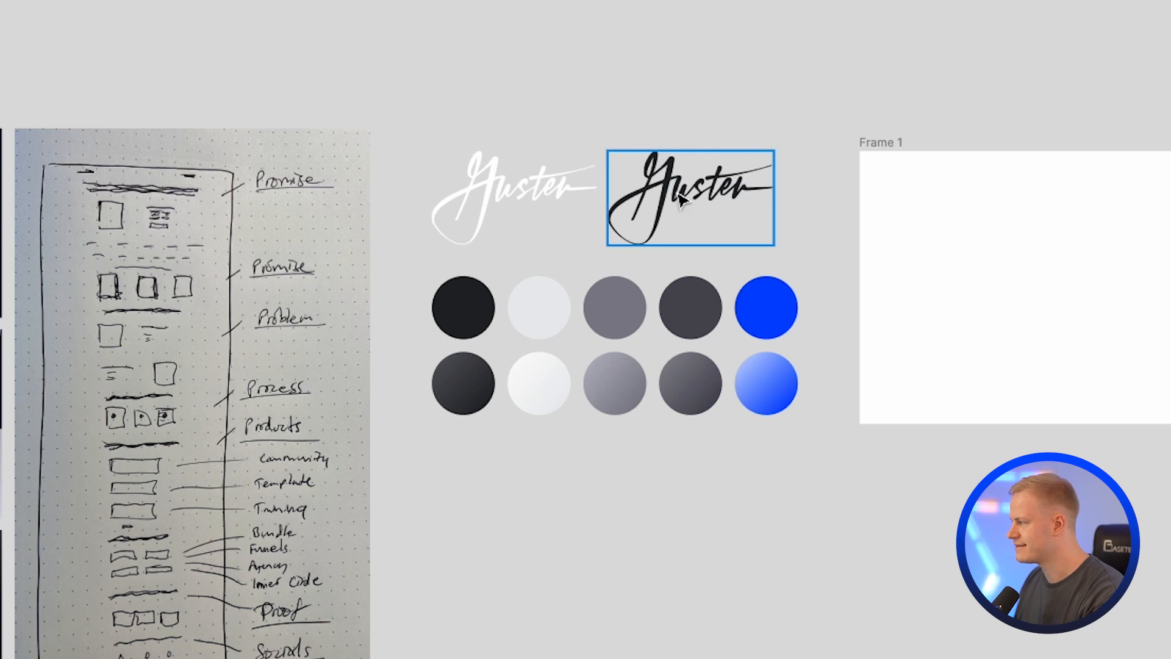
scroll(764, 190, down, 3)
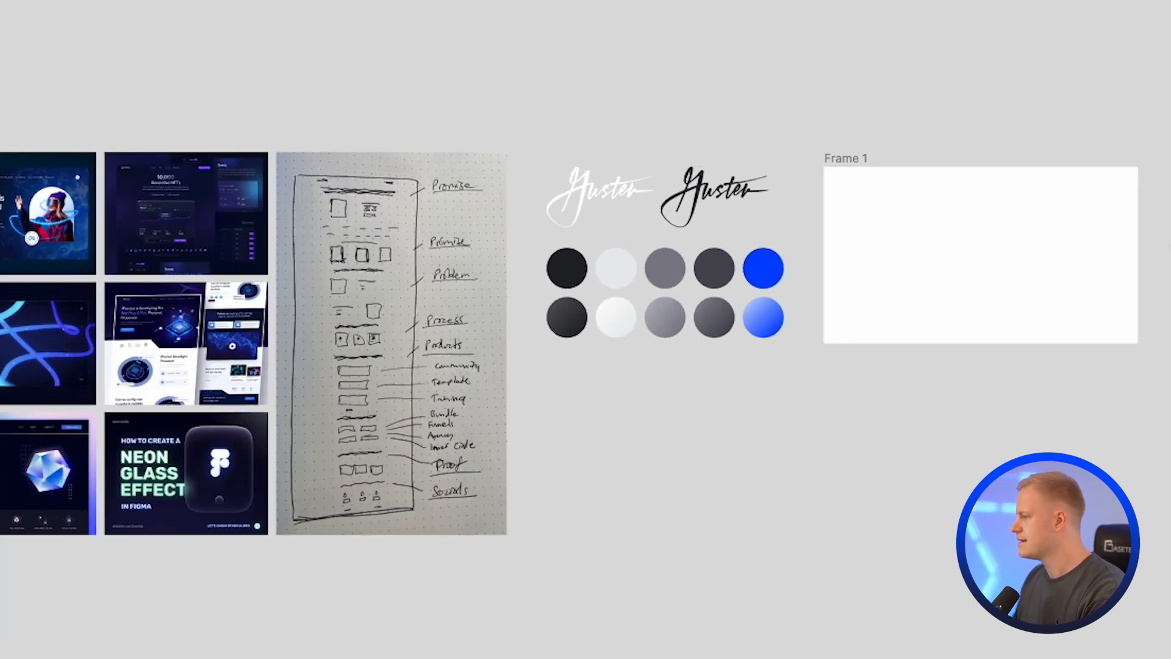
scroll(1165, 232, up, 2)
scroll(1165, 152, up, 3)
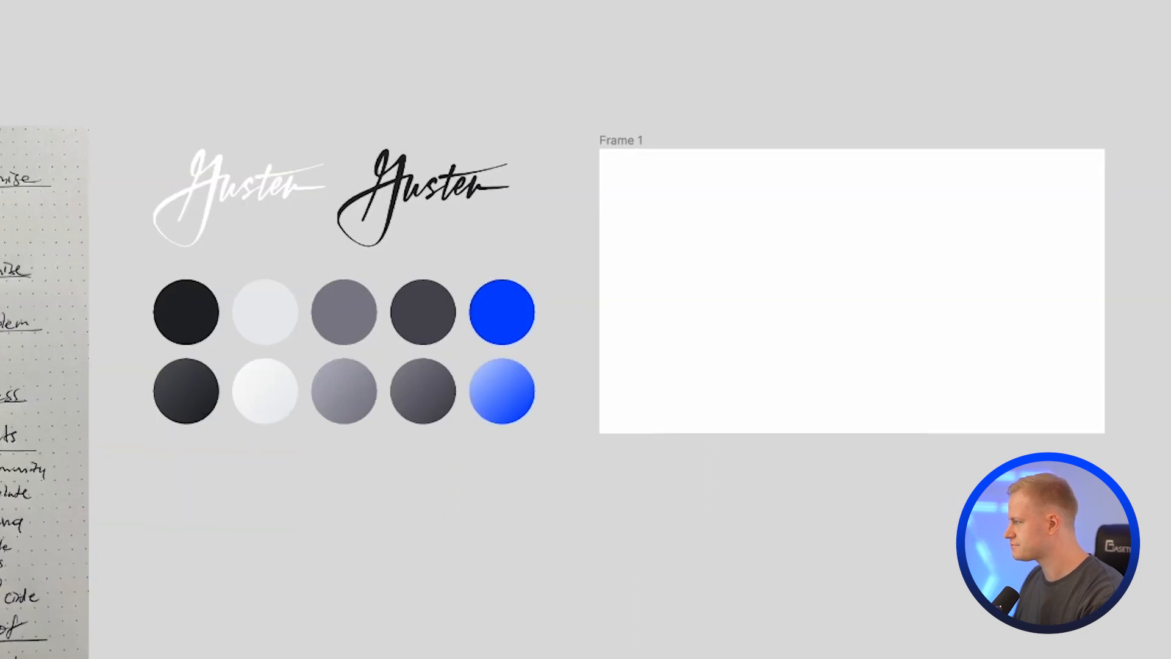
scroll(47, 128, down, 3)
scroll(665, 125, down, 3)
scroll(32, 122, up, 3)
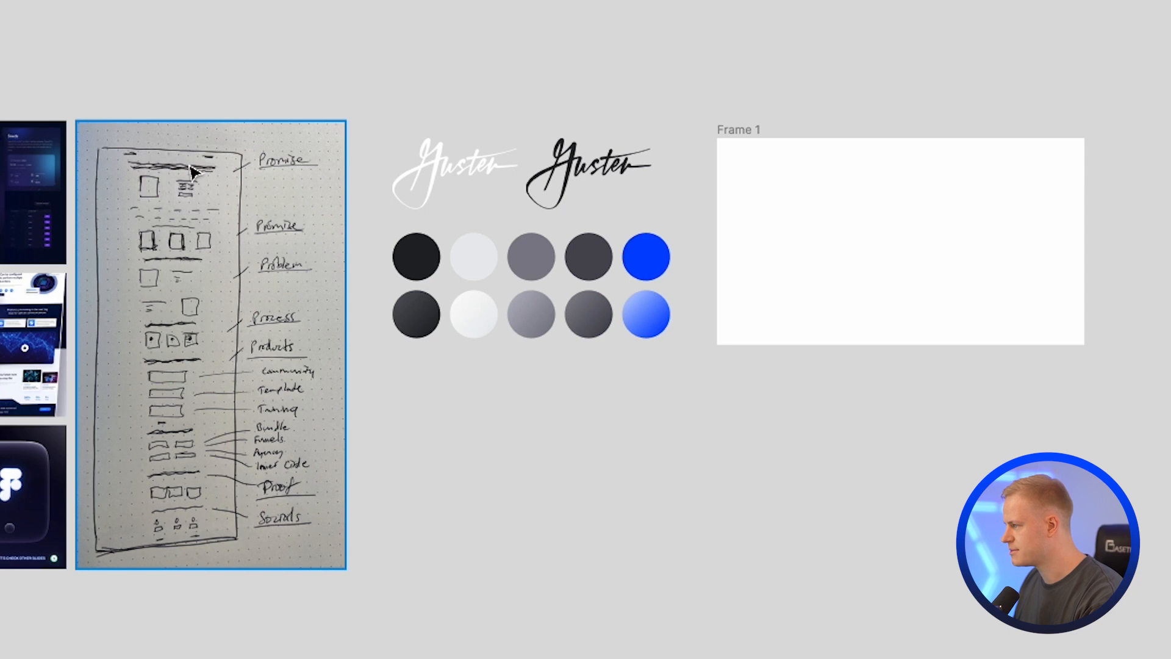
scroll(84, 242, up, 3)
scroll(779, 227, down, 2)
scroll(779, 227, up, 1)
scroll(409, 250, down, 2)
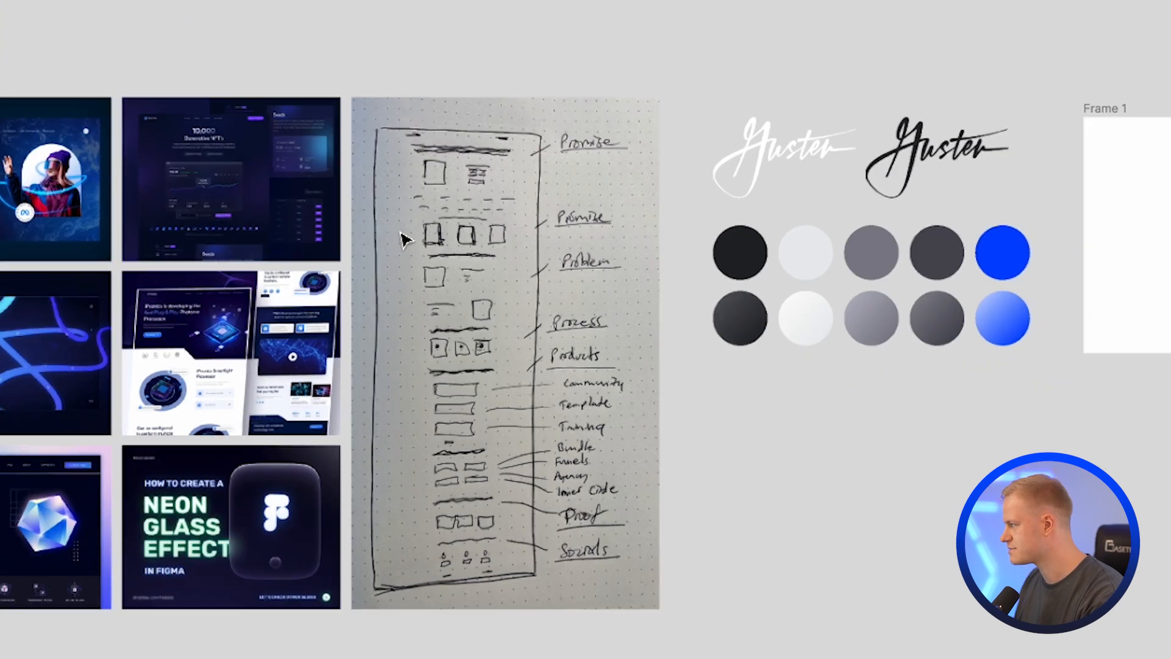
scroll(456, 235, down, 2)
scroll(1165, 178, up, 3)
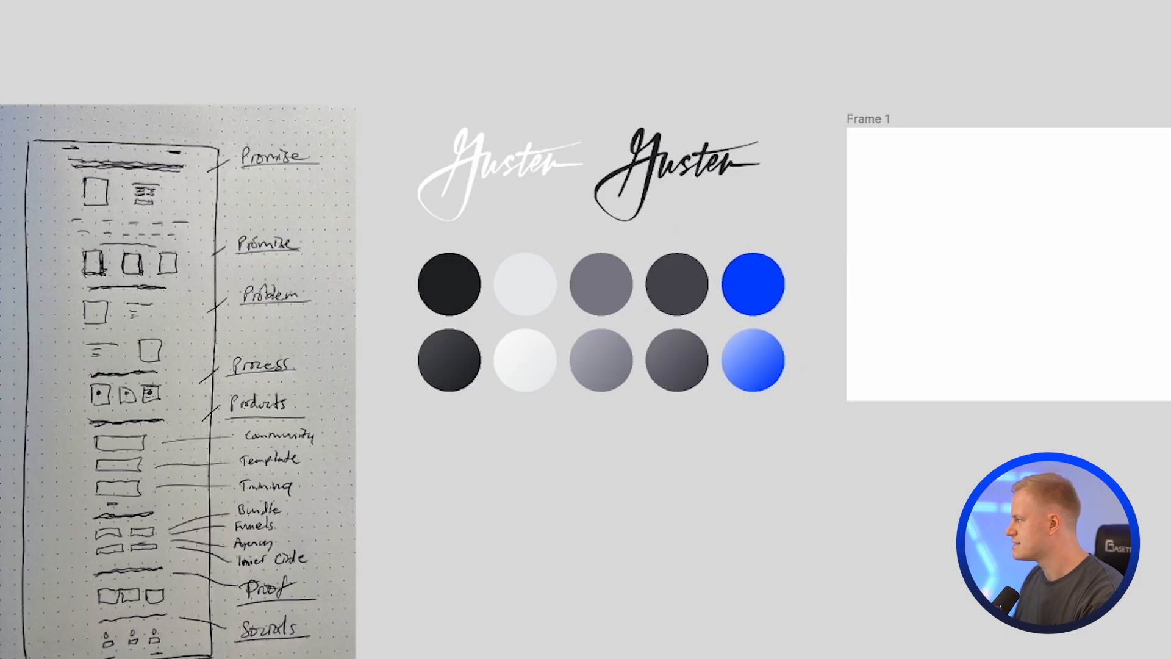
scroll(430, 147, down, 3)
scroll(1027, 183, up, 3)
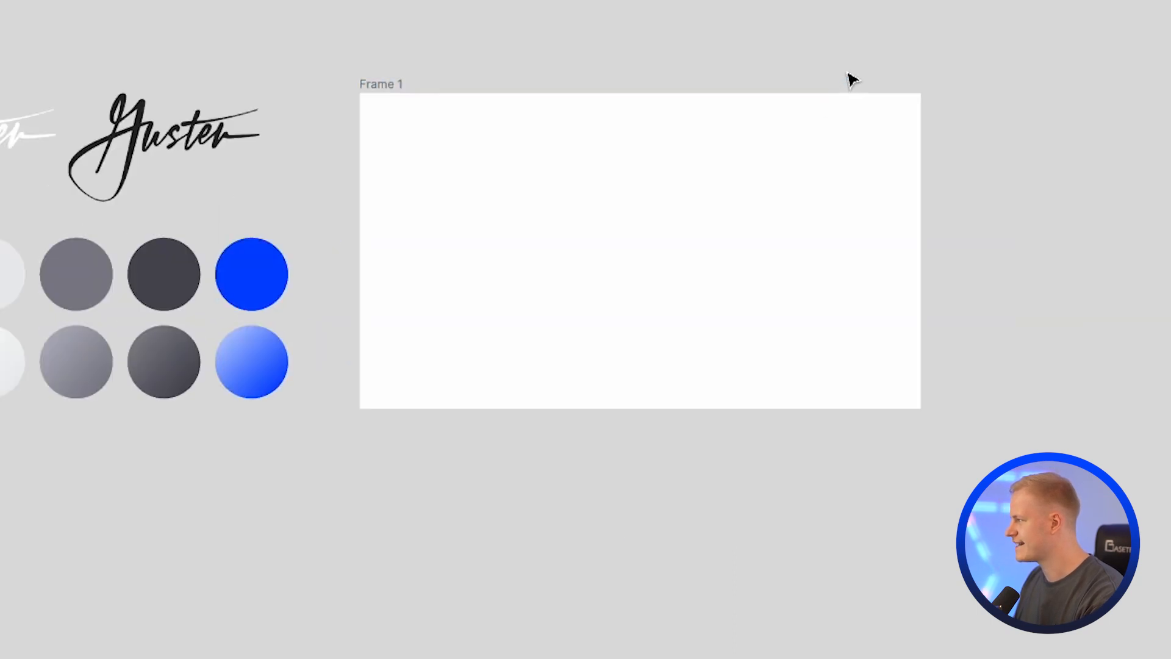
scroll(850, 79, up, 1)
Step: Fill the 1920 × 1080 frame with the dark swatch colour 232428
click(806, 111)
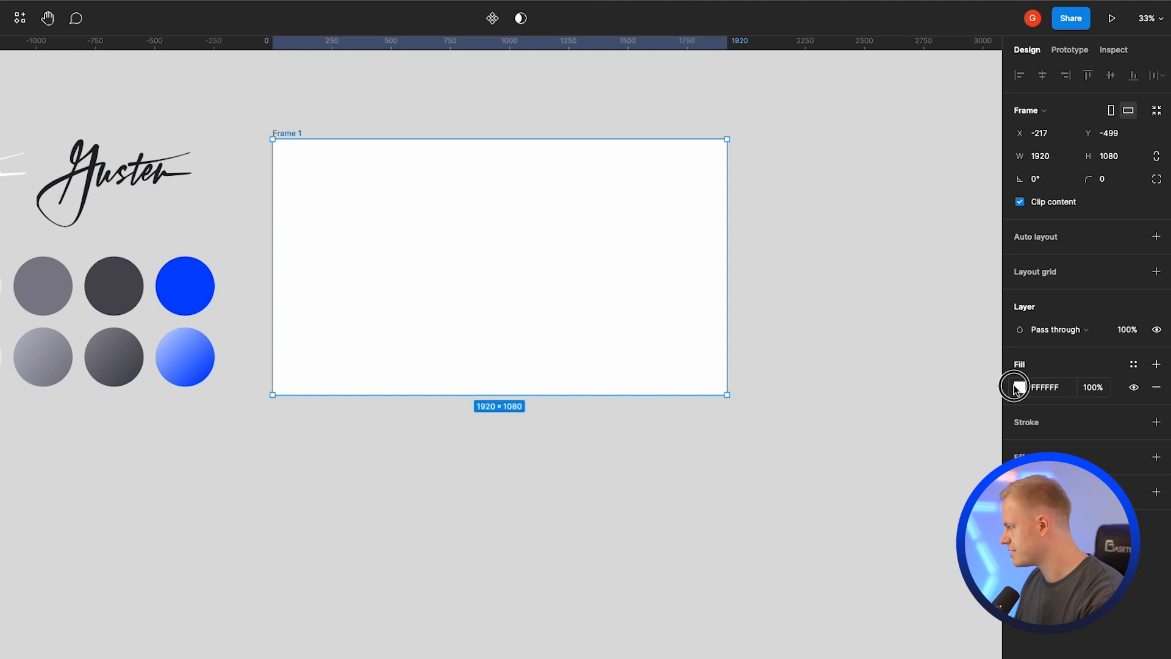
click(1020, 387)
scroll(652, 157, down, 2)
click(852, 559)
click(209, 238)
scroll(588, 185, up, 3)
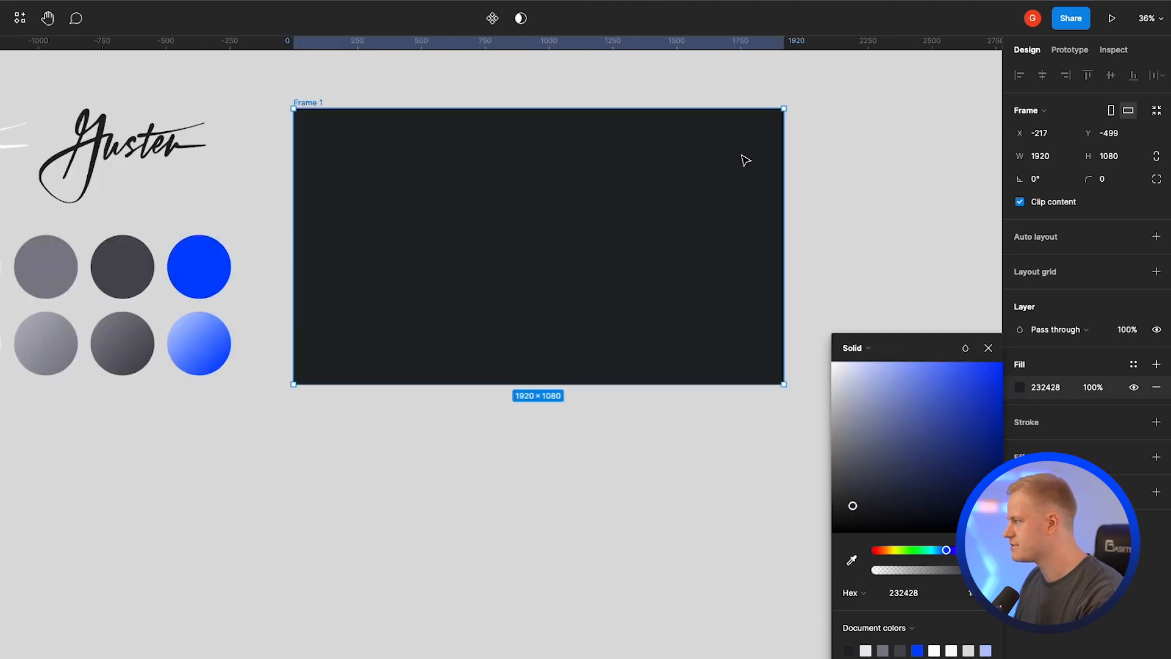
click(818, 129)
Step: Place an enlarged copy of the white logo in the frame as a background mark and set its fill opacity to 3%
scroll(632, 56, down, 1)
drag(82, 131, 487, 199)
drag(546, 237, 693, 317)
drag(649, 277, 632, 162)
click(1094, 387)
text(3)
key(Return)
key(Escape)
Step: Place a small copy of the white logo near the upper left corner of the frame
click(44, 114)
drag(55, 119, 461, 147)
drag(493, 204, 491, 159)
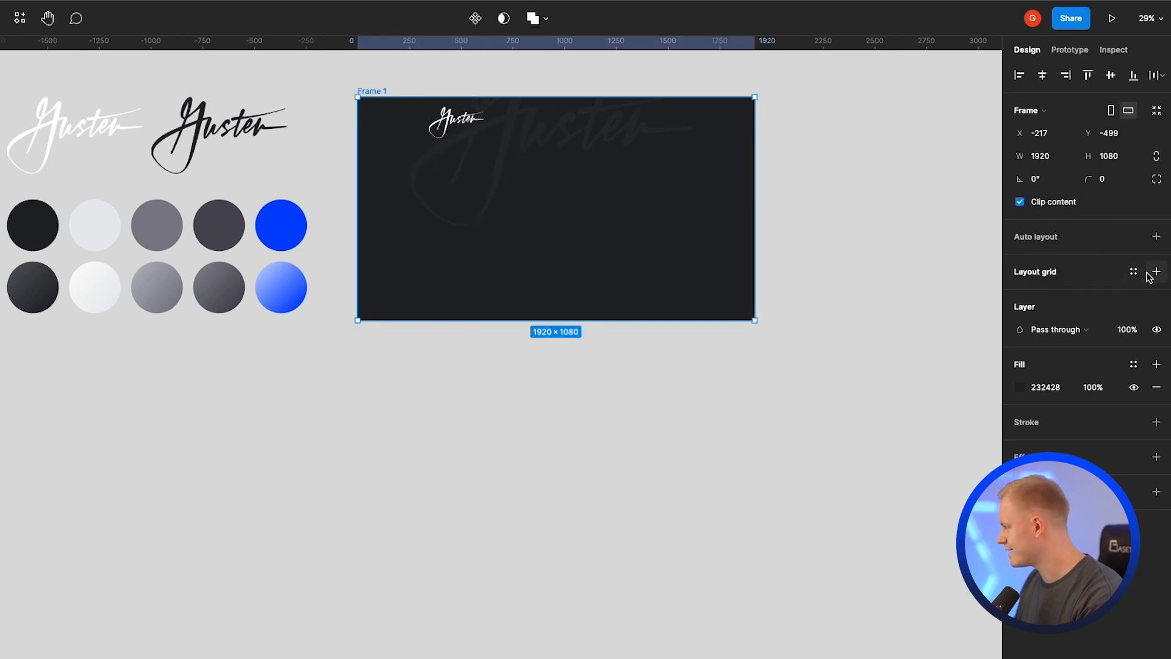
Step: Add a column layout grid with a count of 12 to the frame
click(1156, 272)
click(1020, 296)
click(854, 297)
click(871, 315)
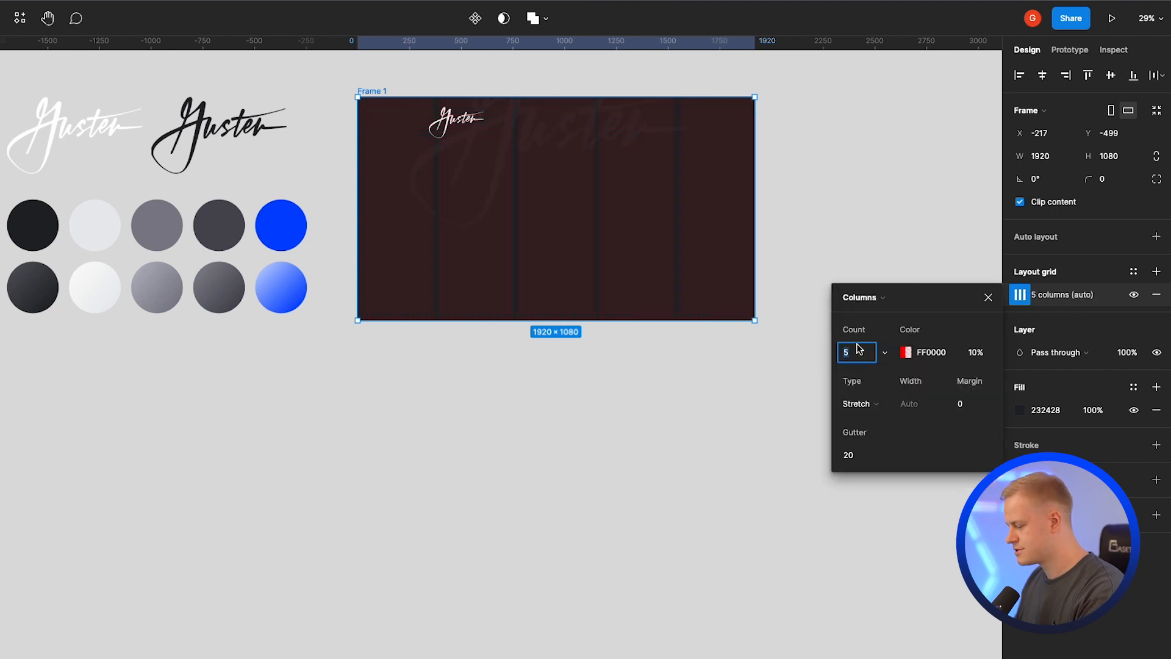
key(Return)
Step: Set the layout grid colour to FFFFFF at 1% opacity
click(905, 352)
text(ffffff)
key(Return)
drag(727, 570, 707, 572)
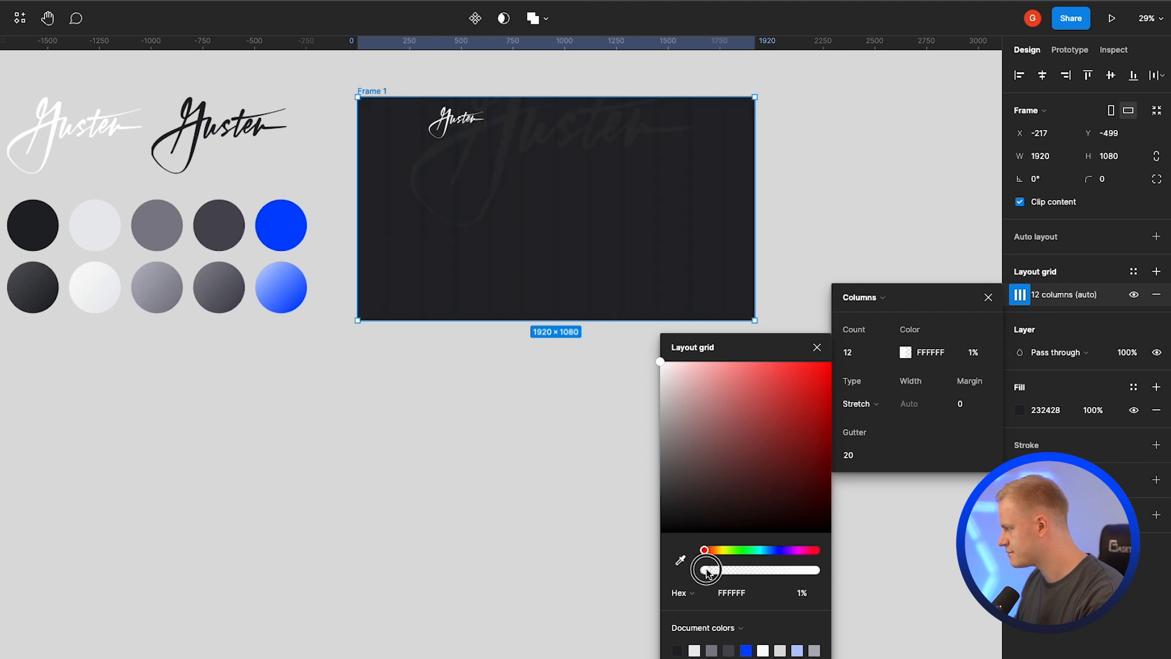
Step: Centre the grid columns with a width of 75 and a gutter of 30
click(861, 404)
click(857, 385)
click(918, 404)
text(75)
key(Return)
click(857, 455)
text(30)
key(Return)
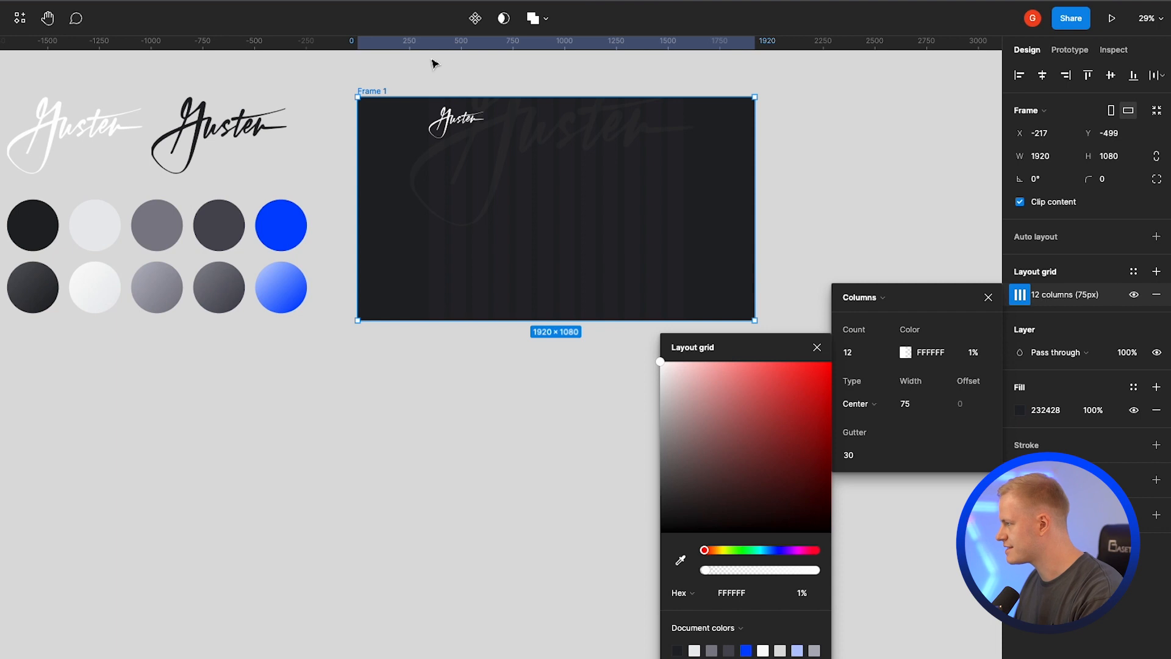
click(377, 87)
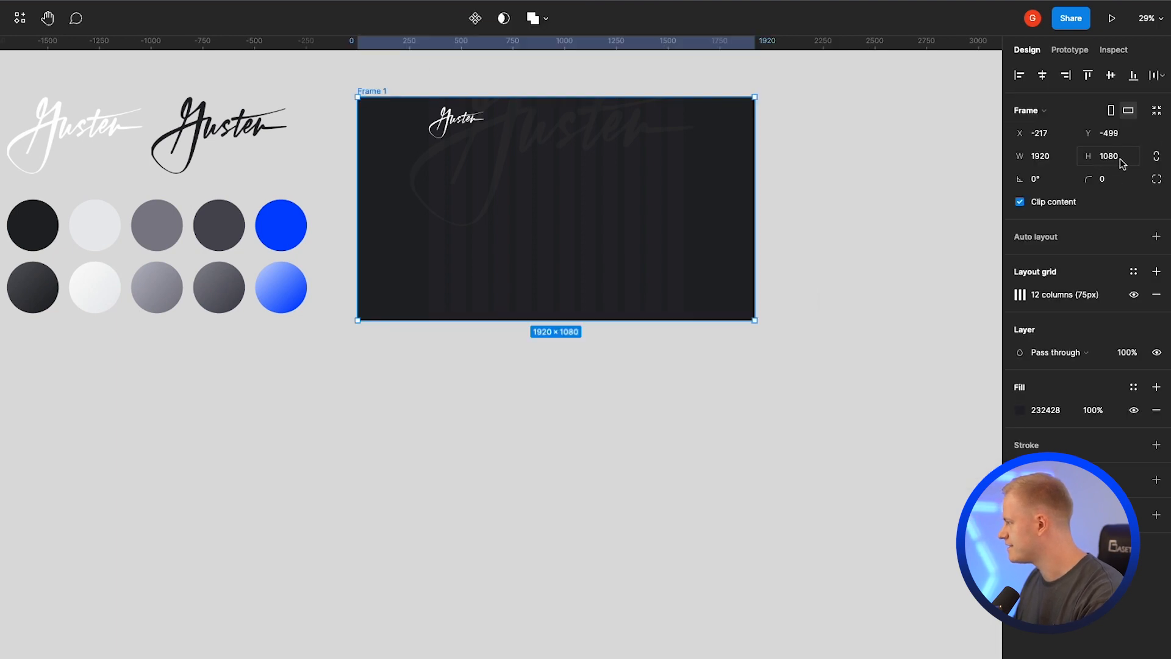
Step: Shrink the small logo to 175 × 99 and align it with the first grid column at X 345, Y 35
scroll(588, 98, up, 5)
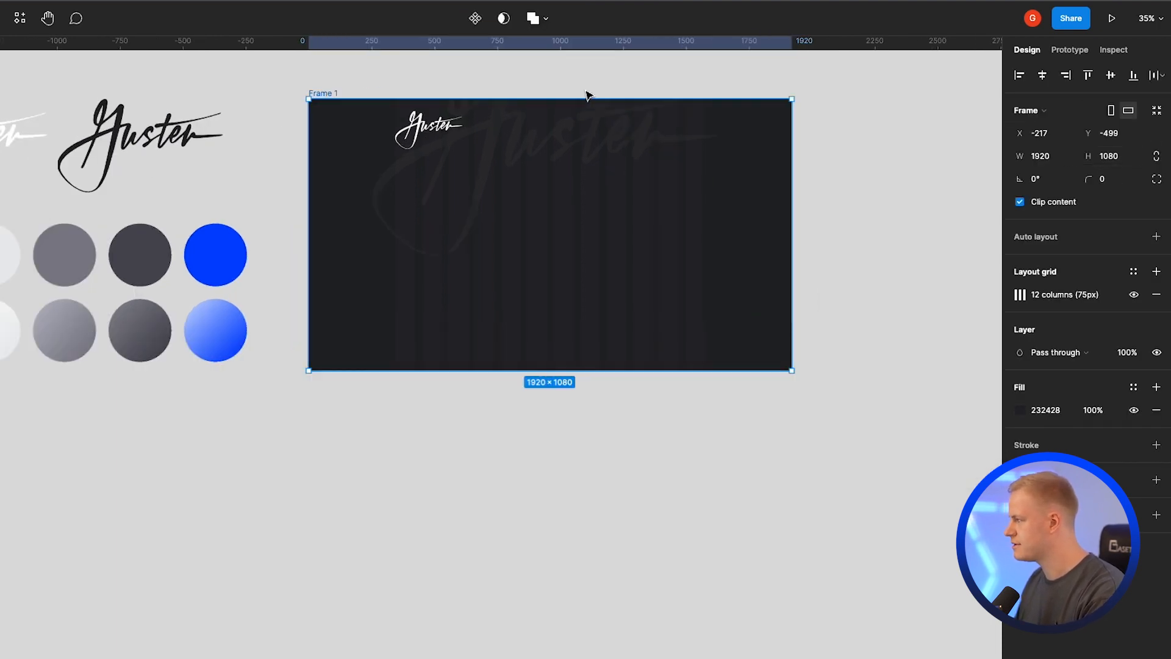
scroll(587, 95, up, 2)
click(348, 134)
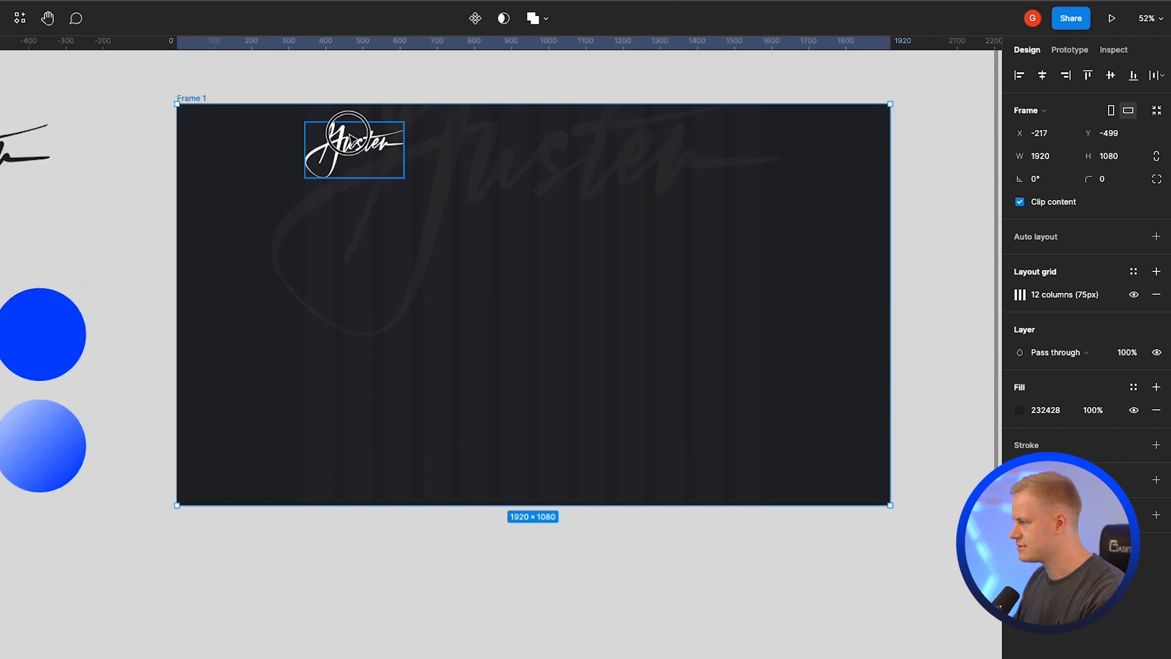
drag(351, 177, 338, 142)
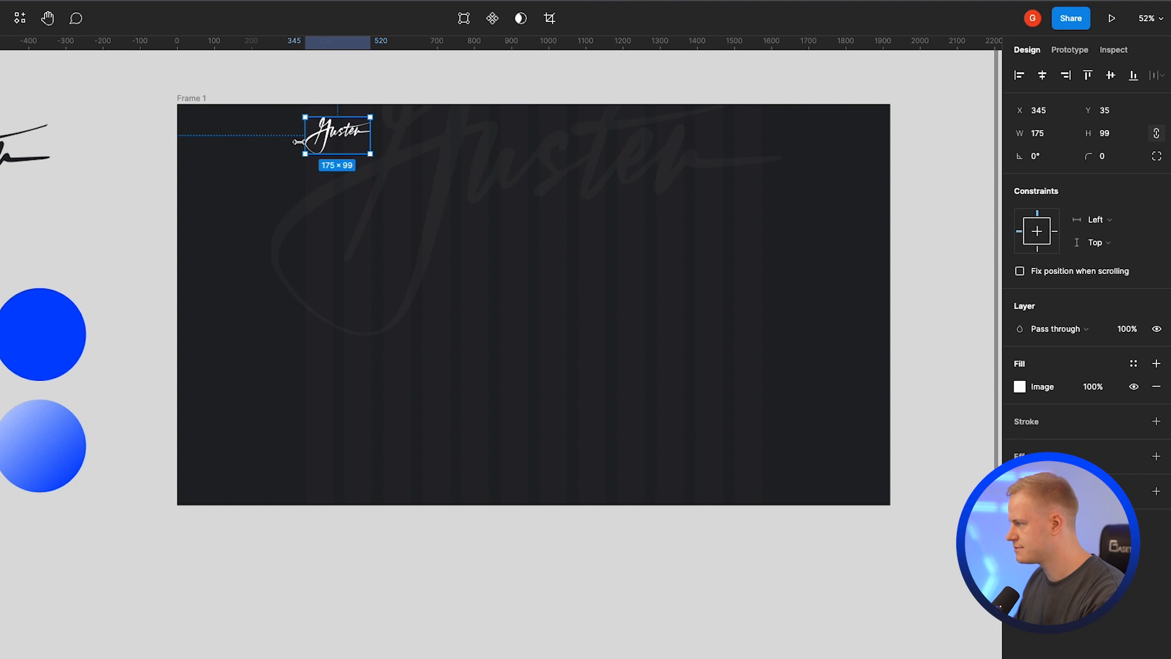
Step: Move the large faint background logo down to the frame's vertical centre, and delete it
click(596, 154)
scroll(735, 294, down, 3)
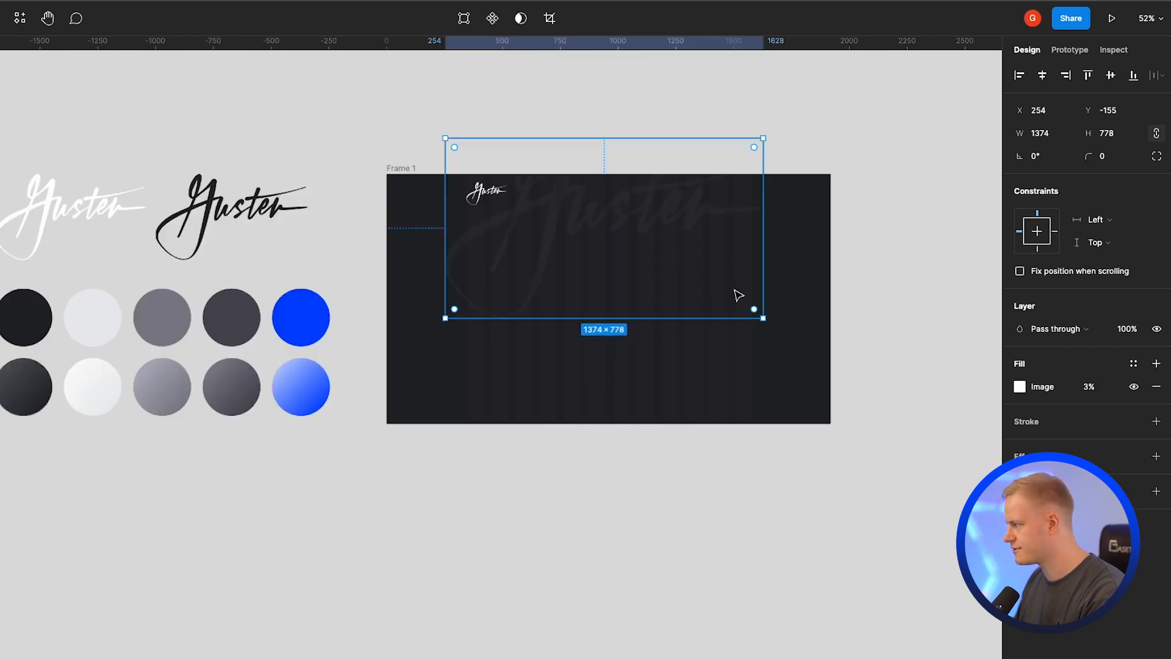
click(835, 266)
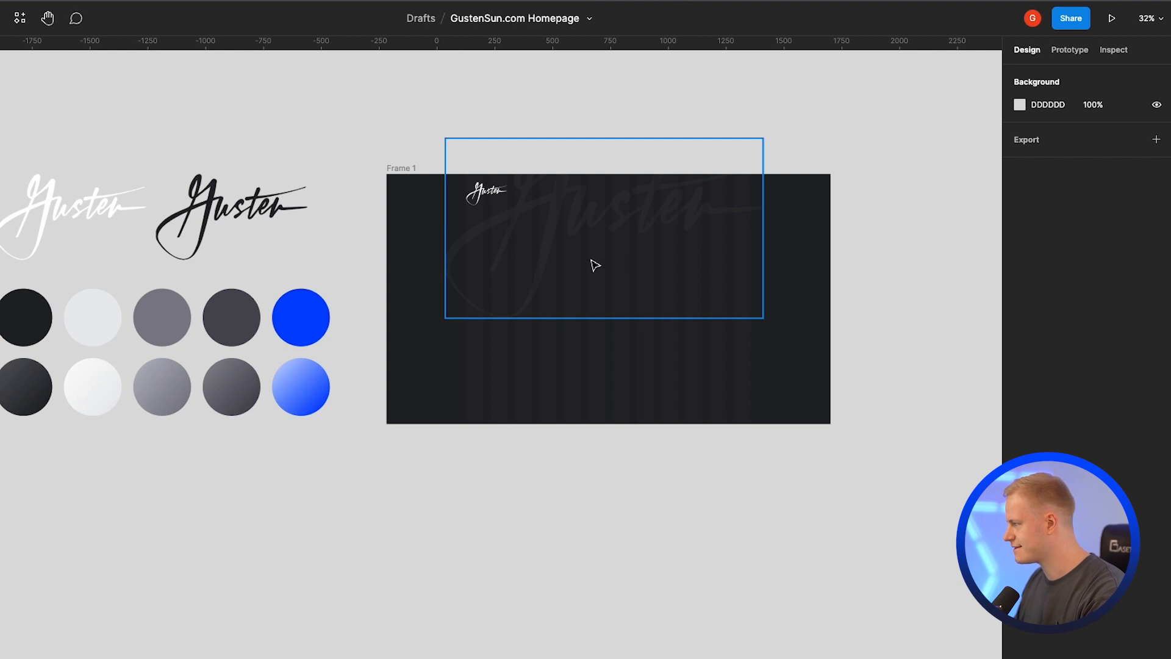
drag(528, 228, 550, 301)
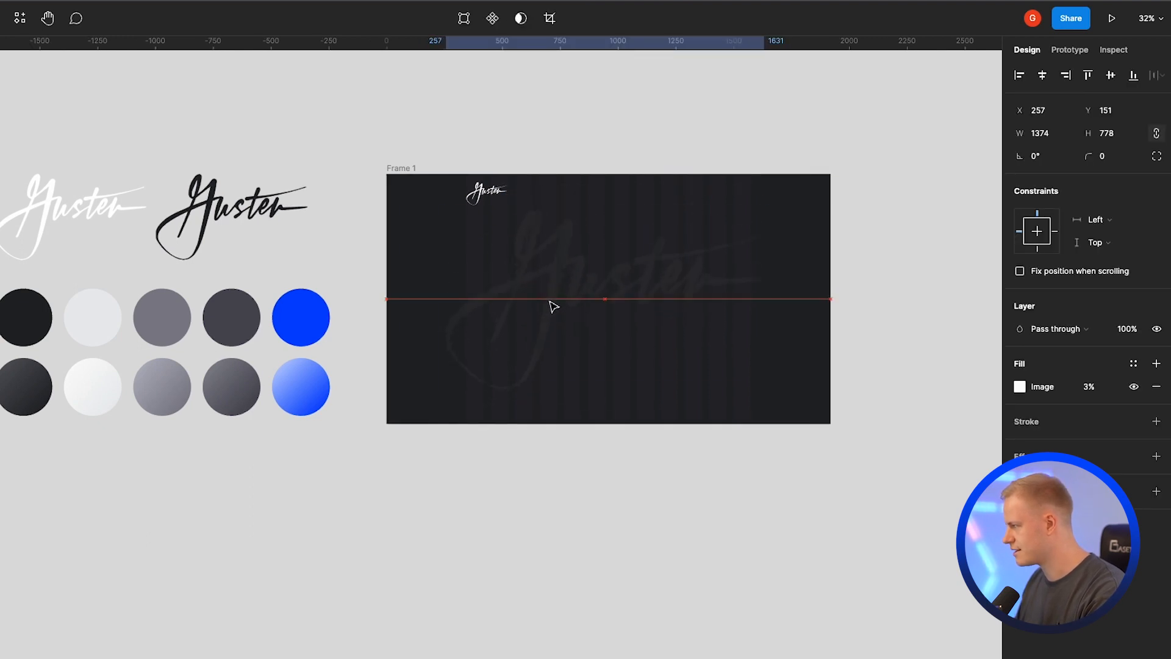
key(Delete)
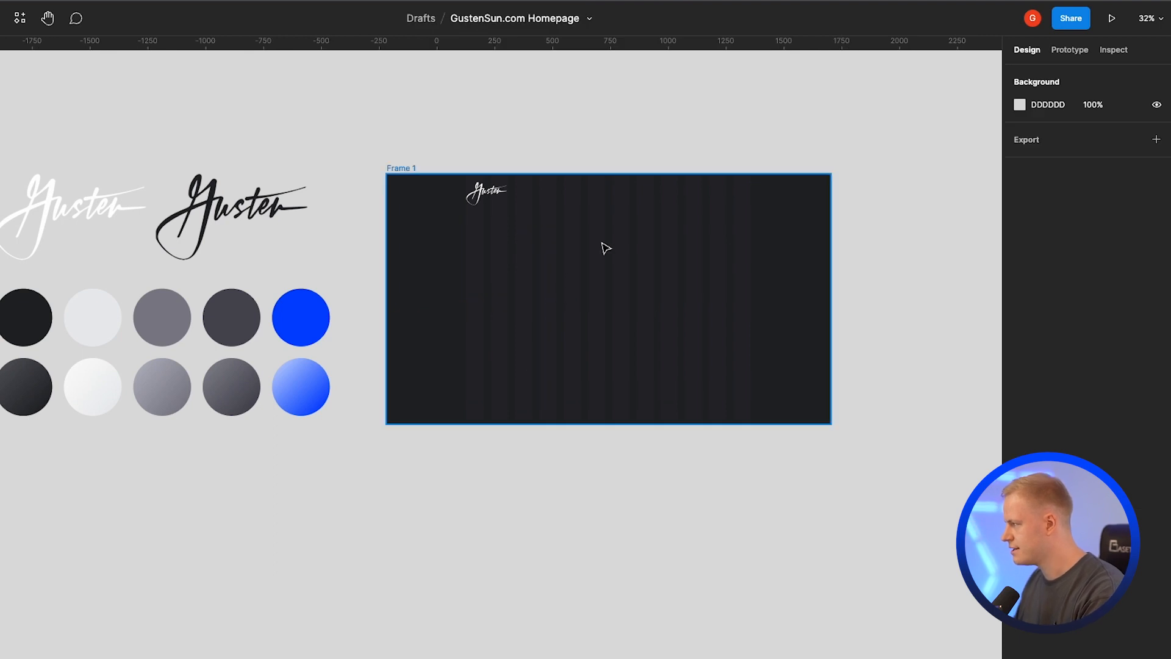
Step: Add a 600 × 356 text box below the logo, starting at the first grid column, reading HEADLINE GOES HERE
scroll(601, 244, up, 2)
drag(439, 224, 607, 314)
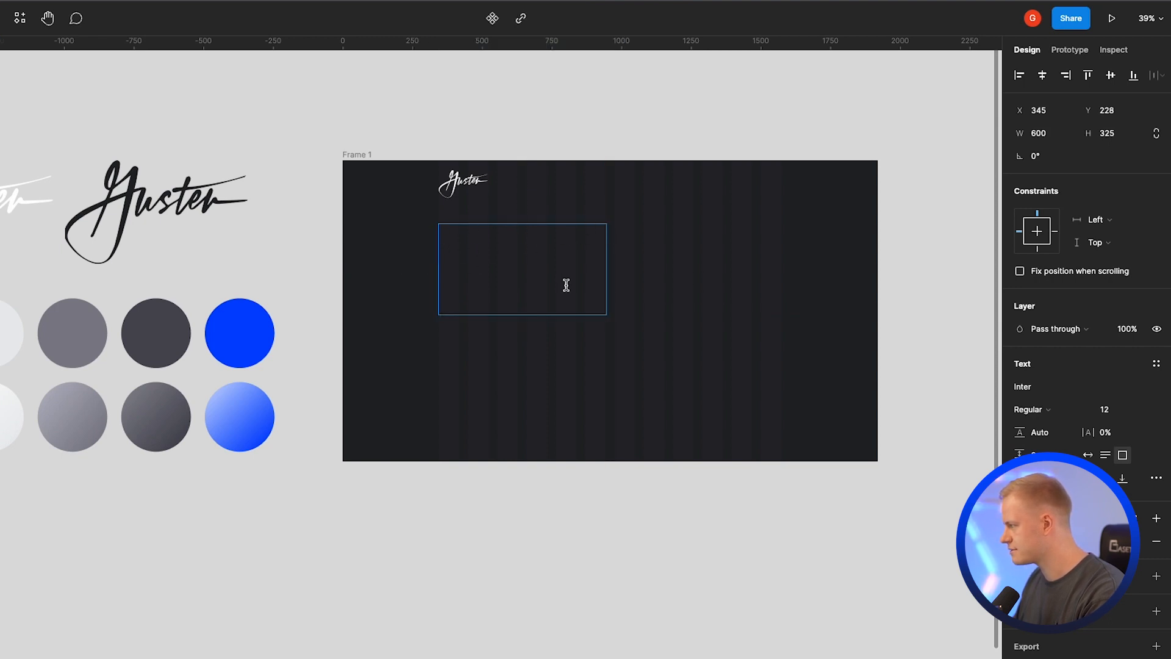
key(Escape)
key(t)
drag(440, 223, 605, 325)
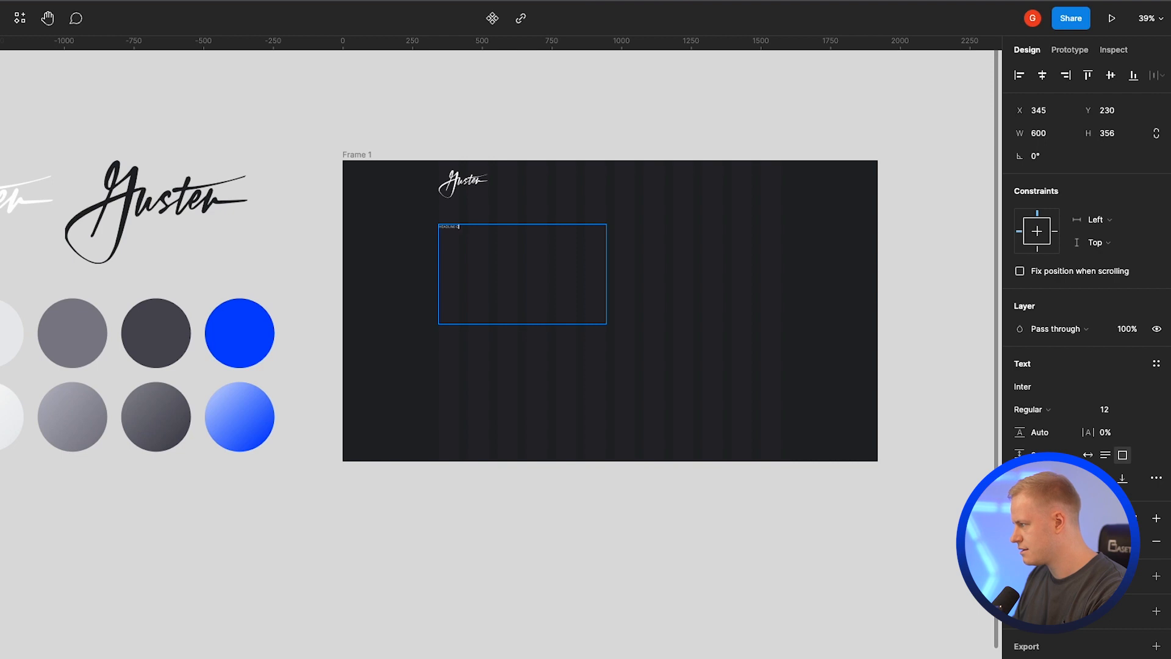
key(Escape)
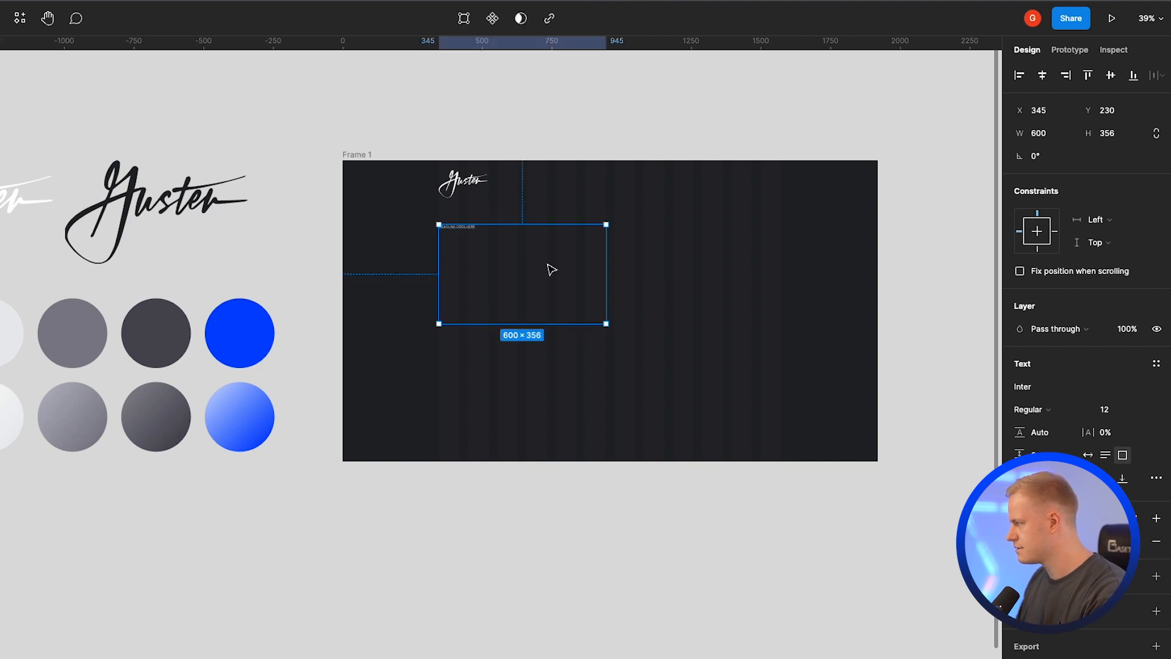
Step: Set the headline text to size 92 in Montserrat Black
click(1126, 414)
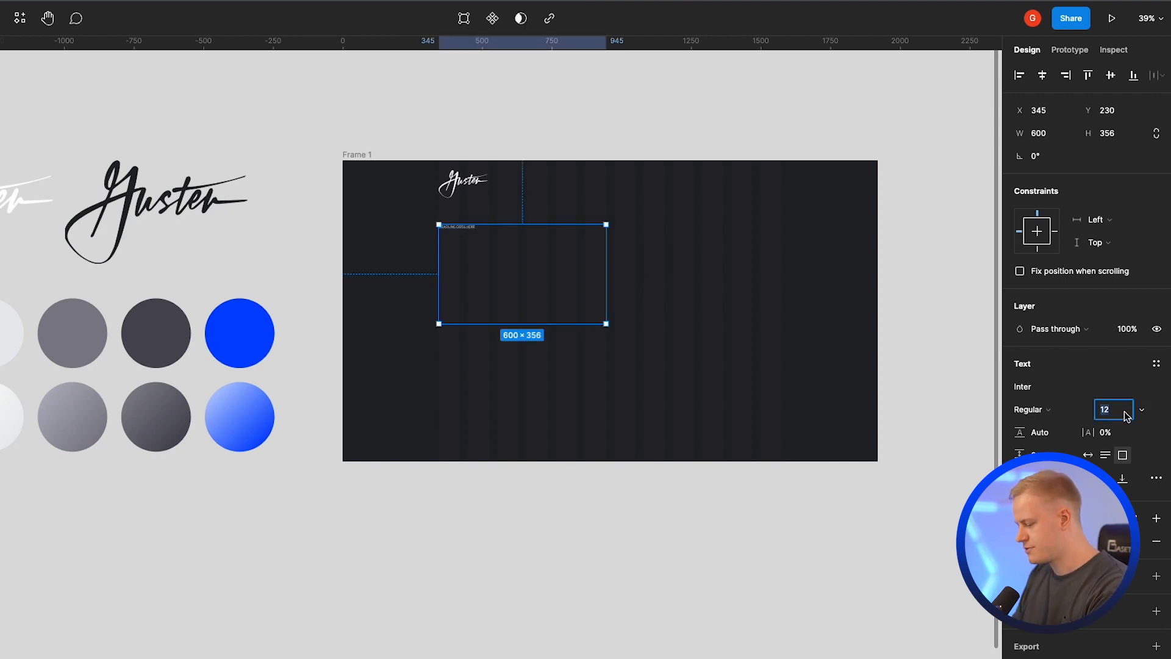
text(92)
key(Return)
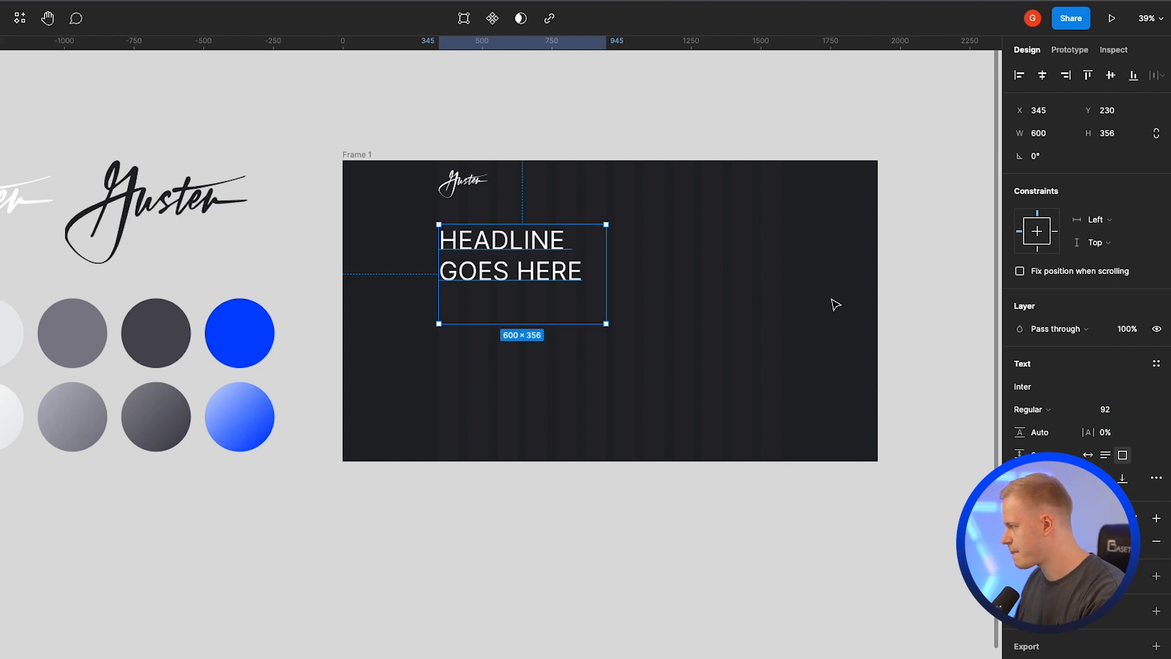
click(1050, 387)
text(Mont)
key(Return)
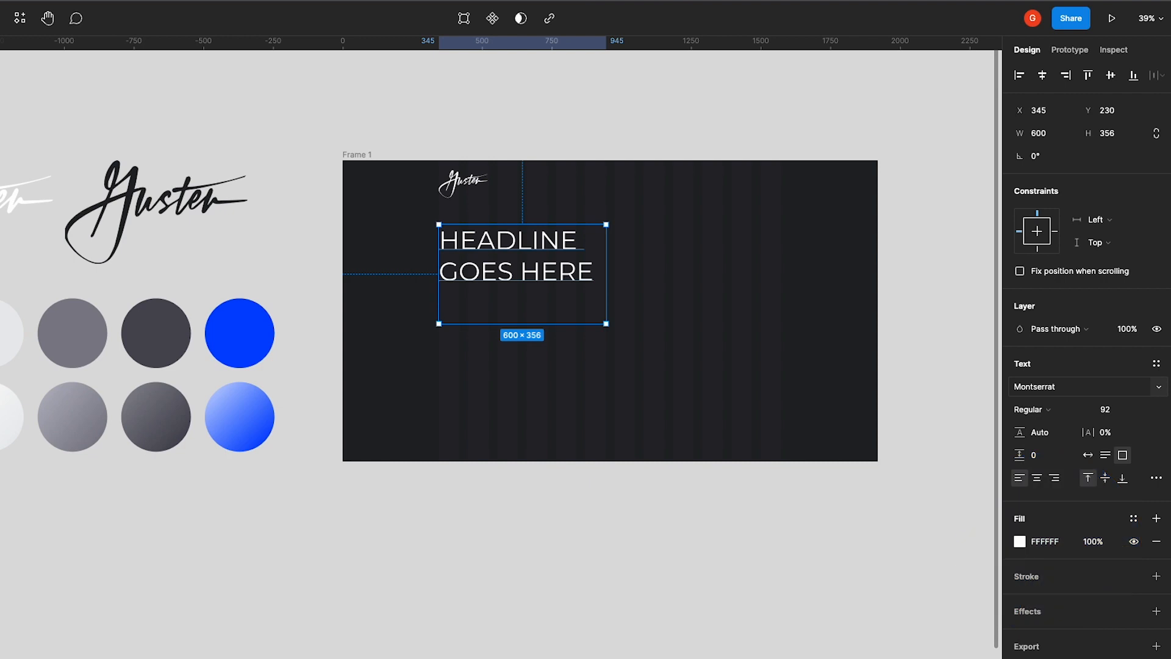
click(1045, 409)
click(1058, 494)
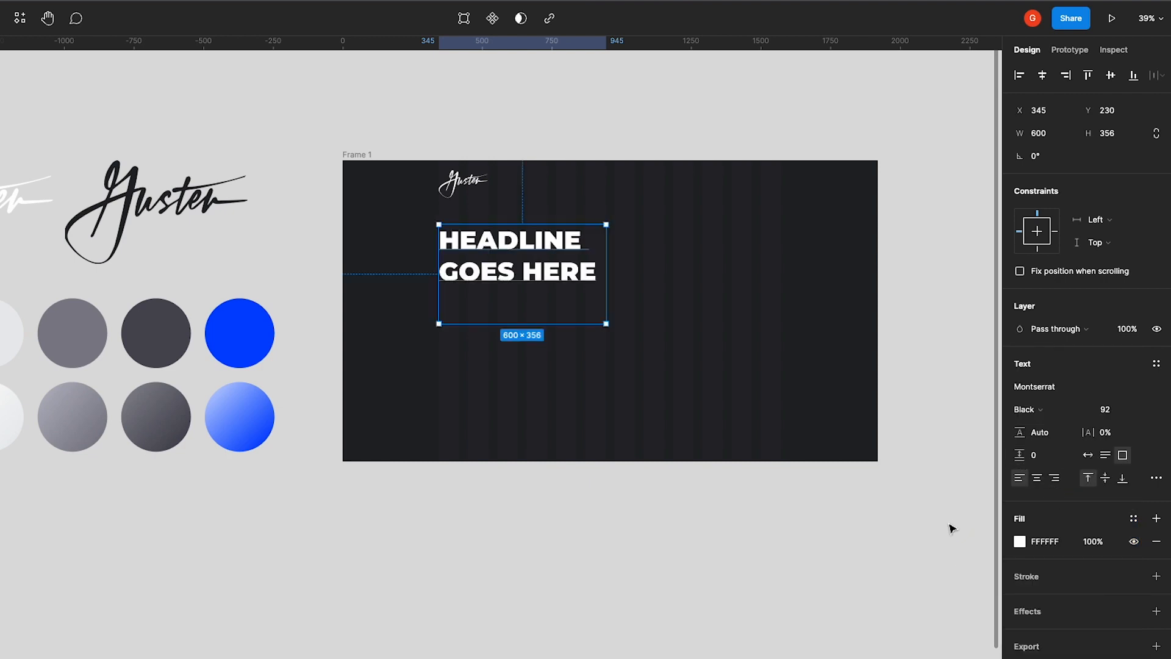
Step: Change the headline's fill to a linear gradient and widen its text box to 1230 to span all grid columns
click(1020, 542)
click(854, 343)
click(870, 364)
key(Escape)
key(Escape)
drag(607, 268, 781, 258)
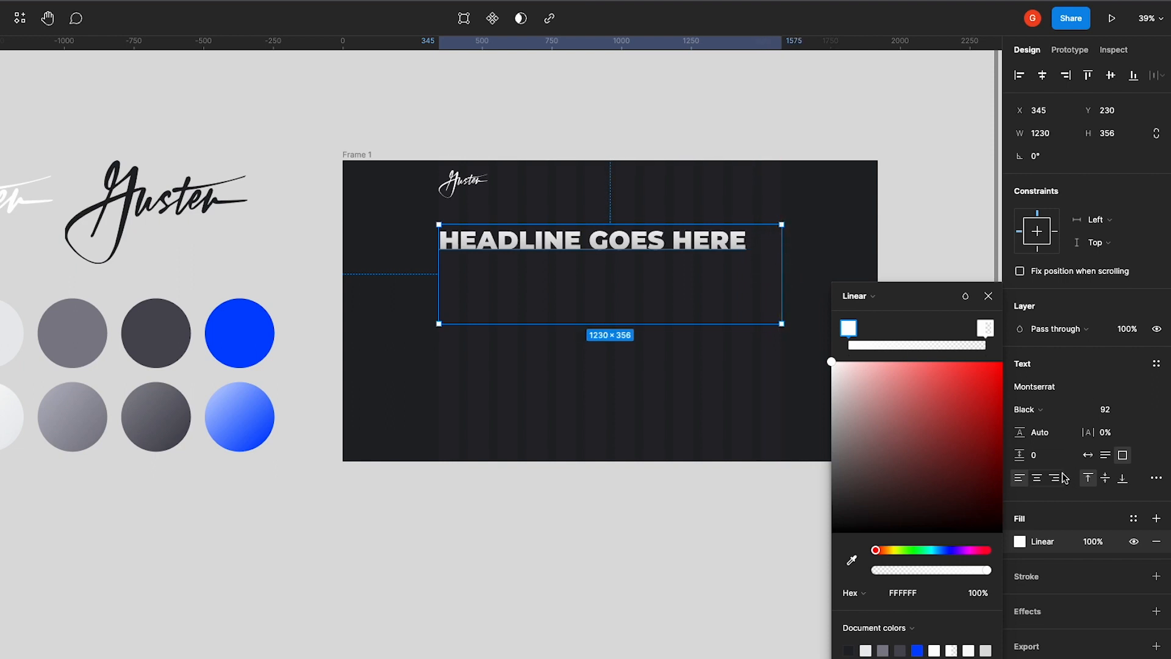
Step: Centre the headline text horizontally and set its linear gradient from white at the top to 0044FF, ending below the letters
click(1037, 477)
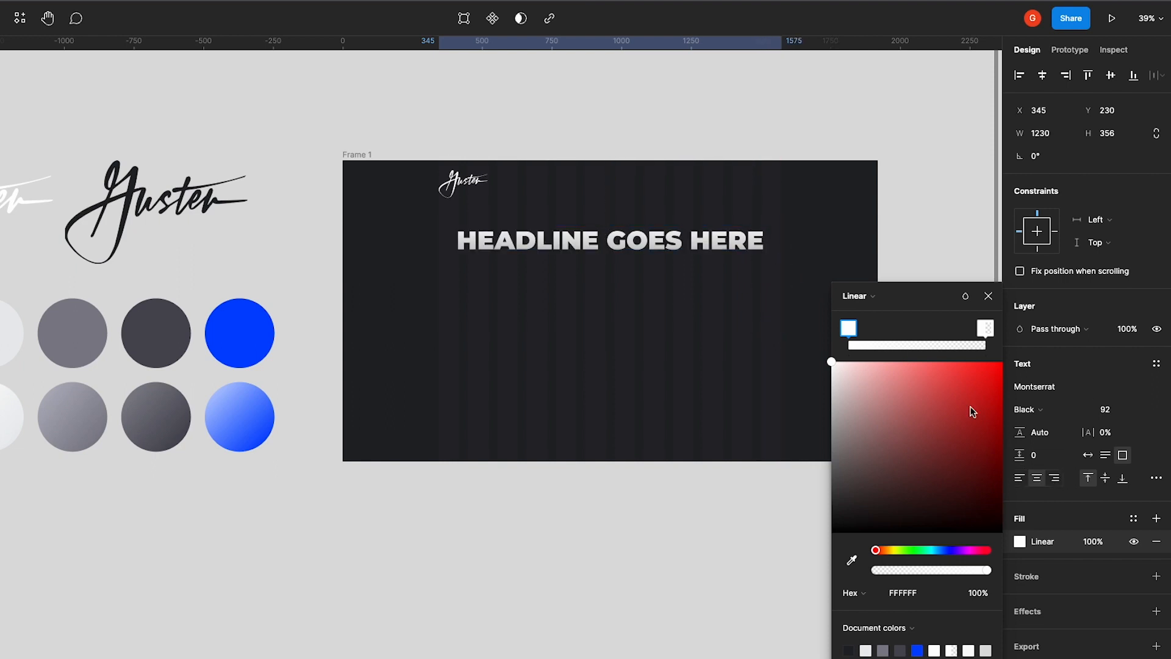
click(1044, 76)
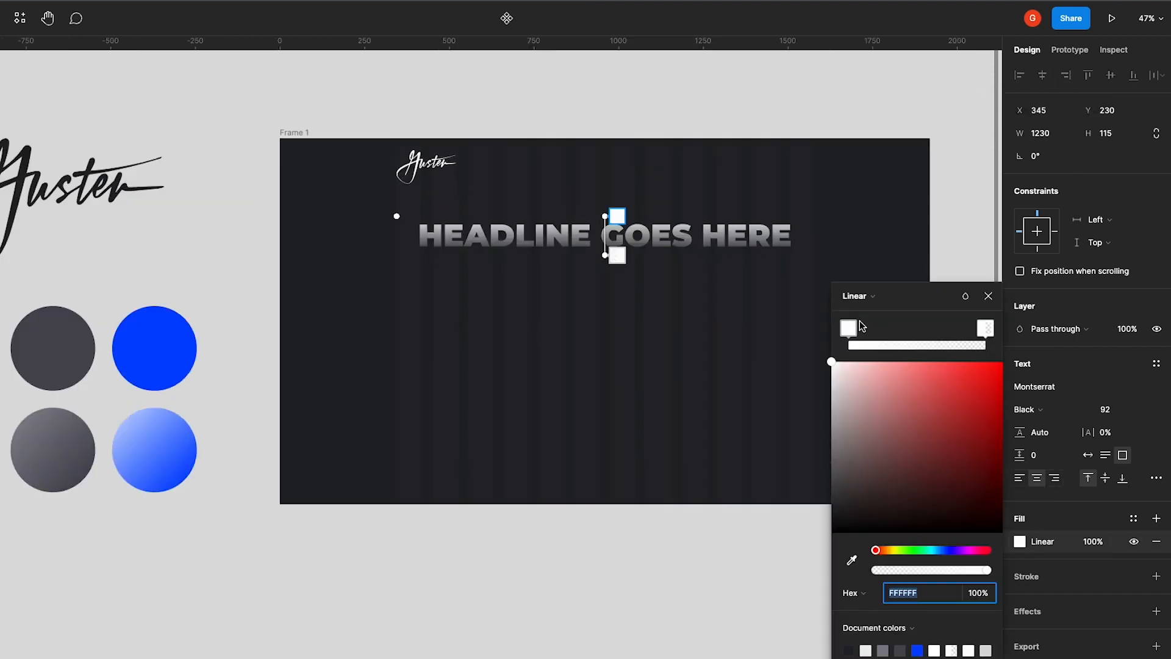
click(851, 329)
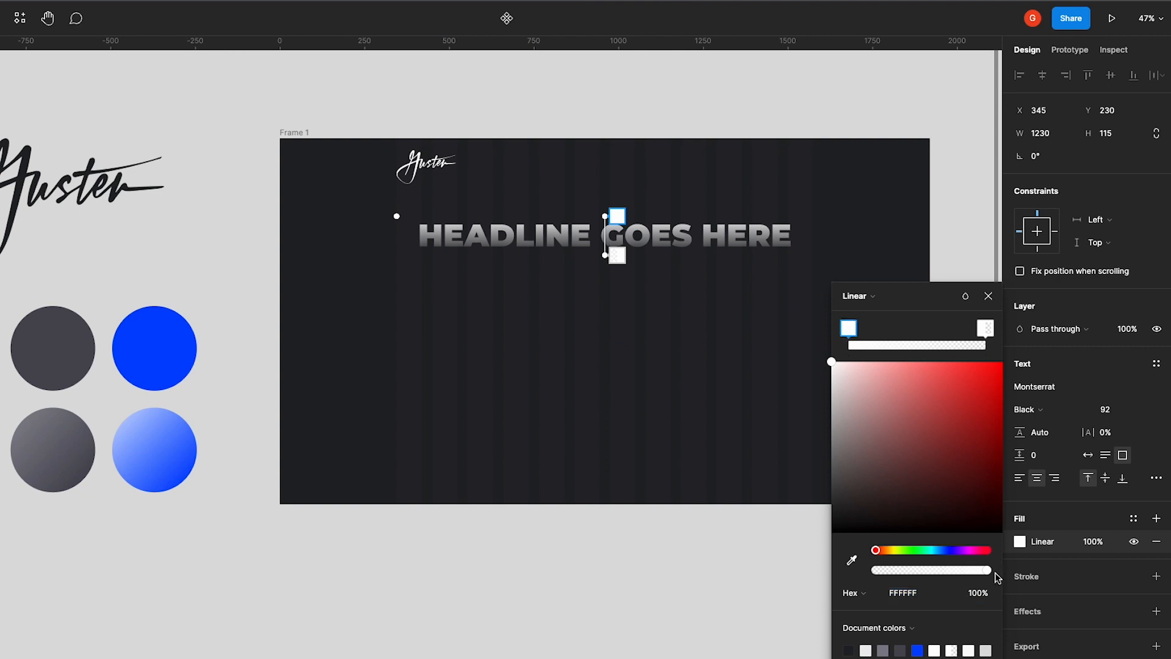
drag(606, 215, 606, 225)
click(984, 327)
click(918, 649)
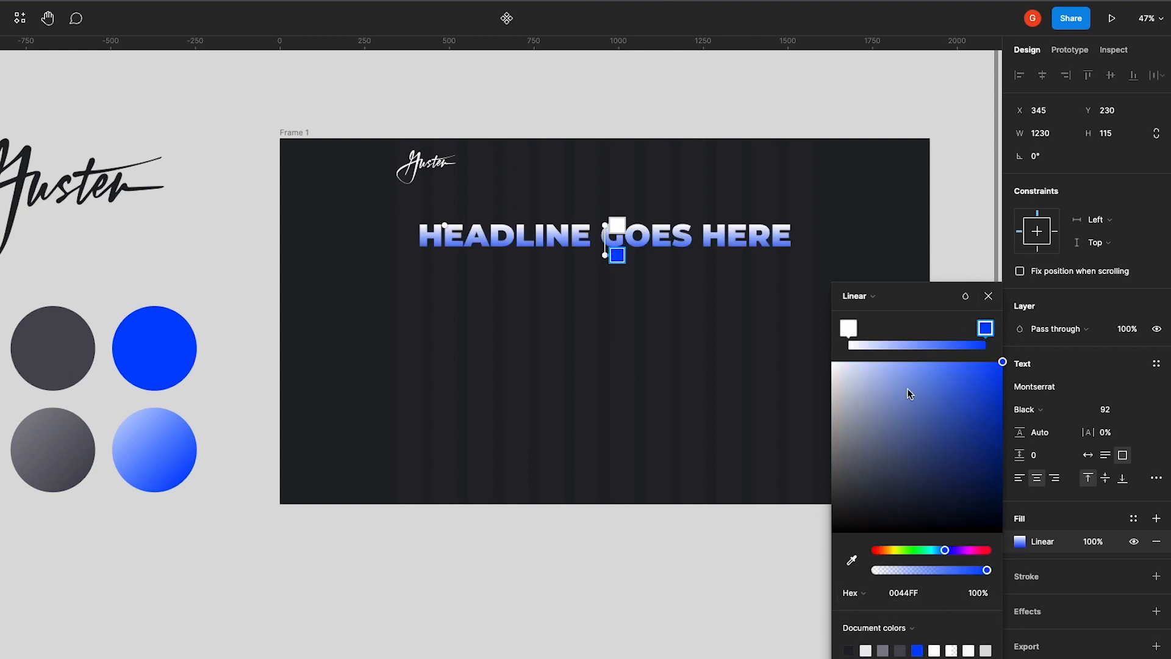
drag(604, 256, 603, 274)
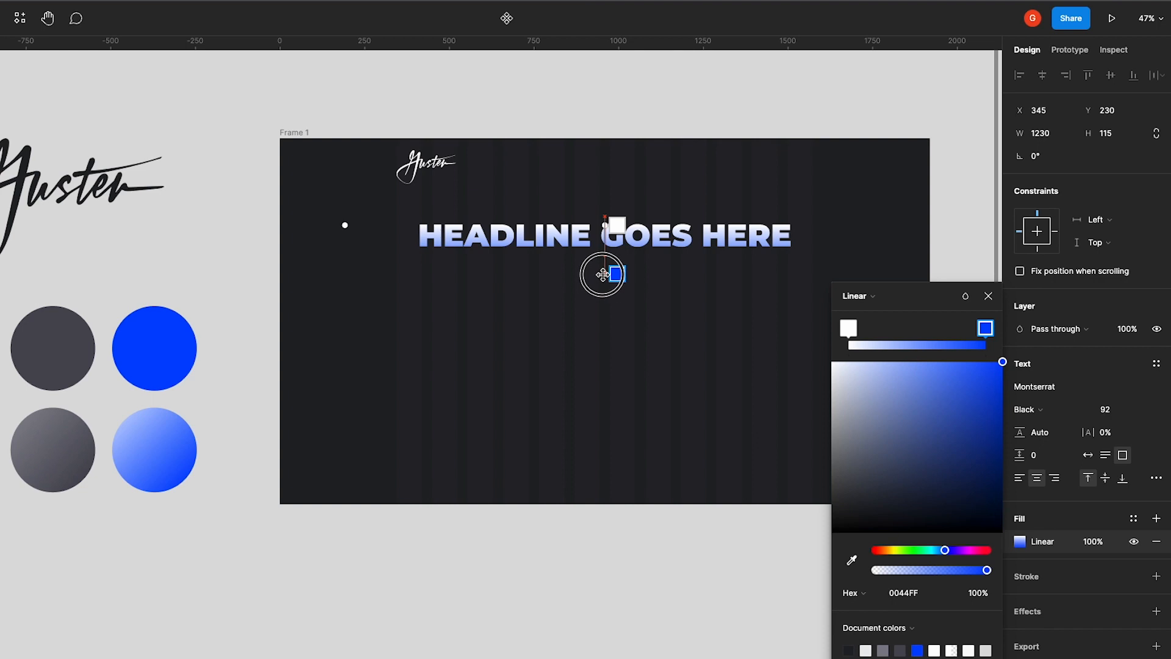
click(682, 299)
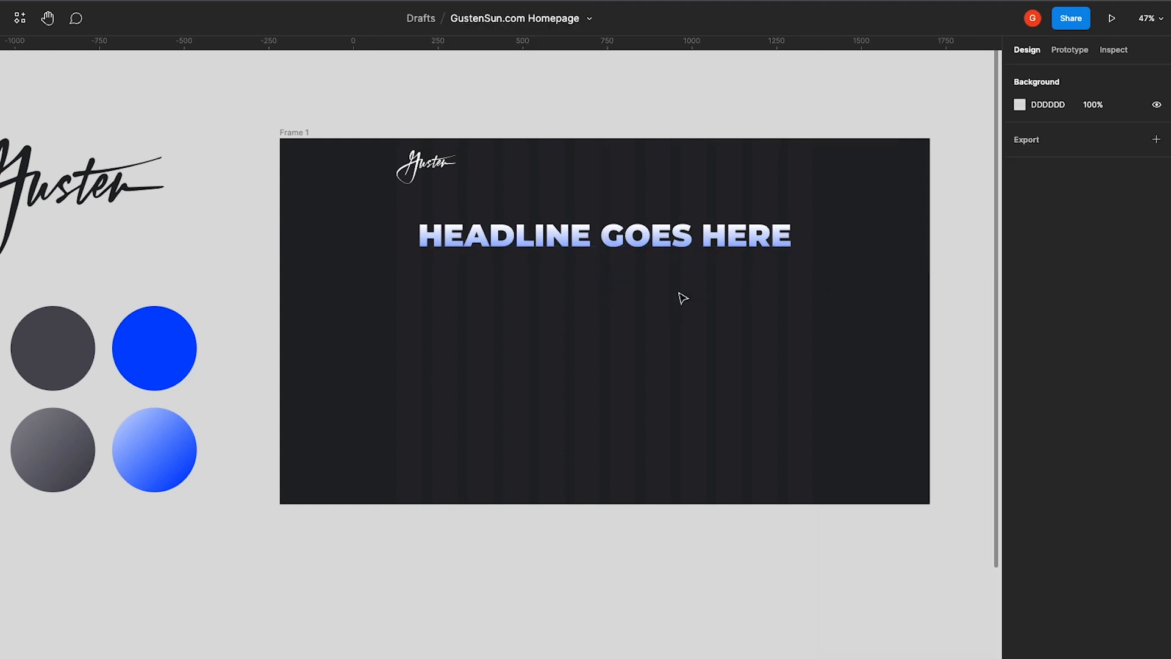
Step: Add a drop shadow to the headline in 0044FF at 30% opacity
click(663, 243)
click(1077, 616)
click(1078, 633)
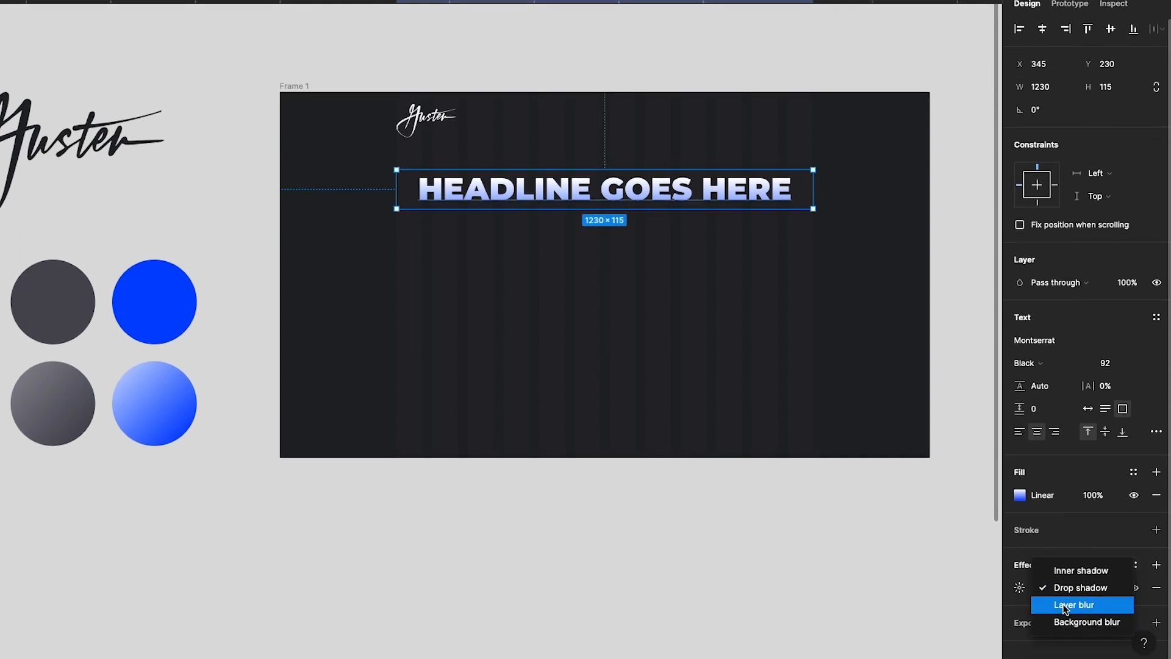
click(1055, 590)
click(1019, 588)
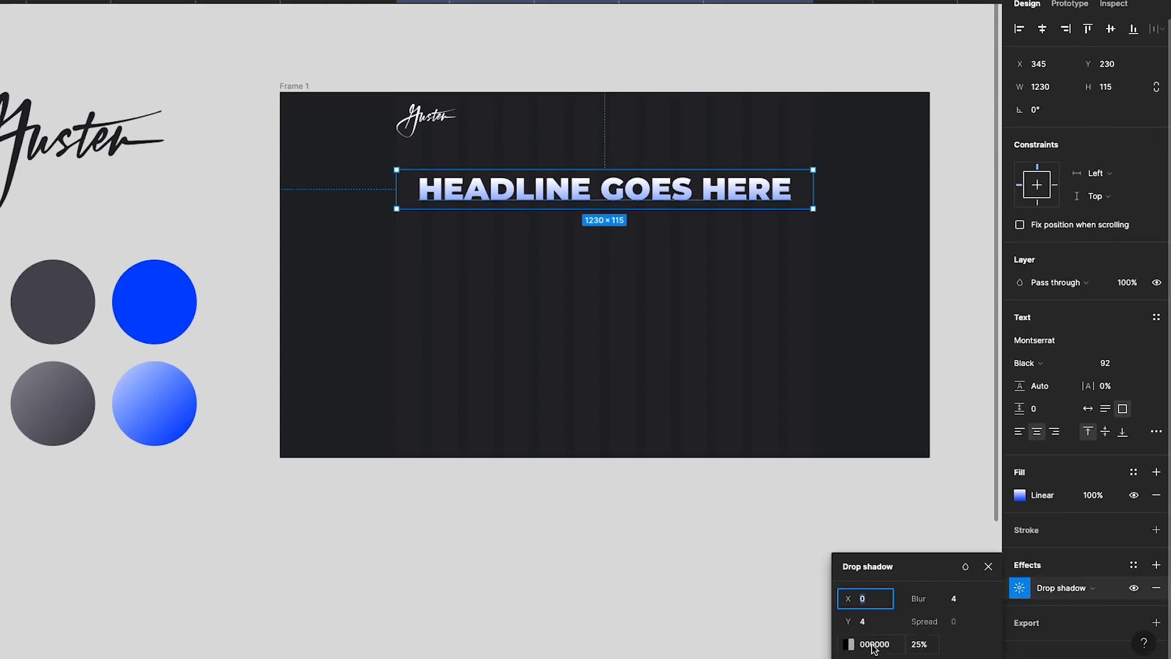
click(849, 644)
click(691, 604)
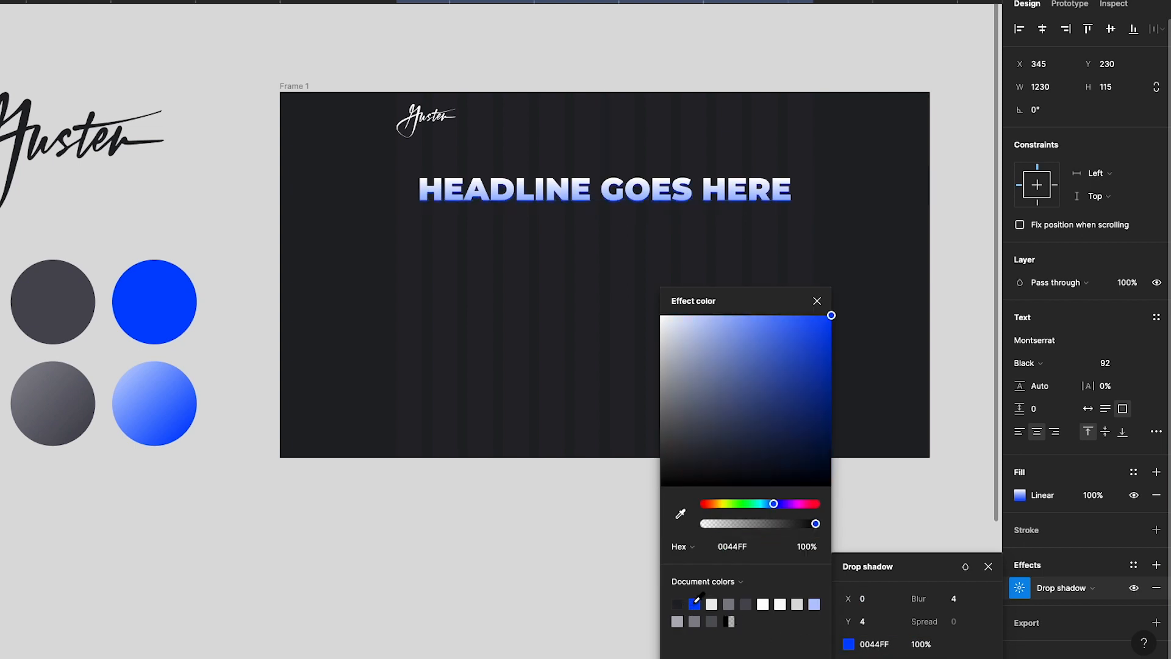
drag(737, 525, 737, 525)
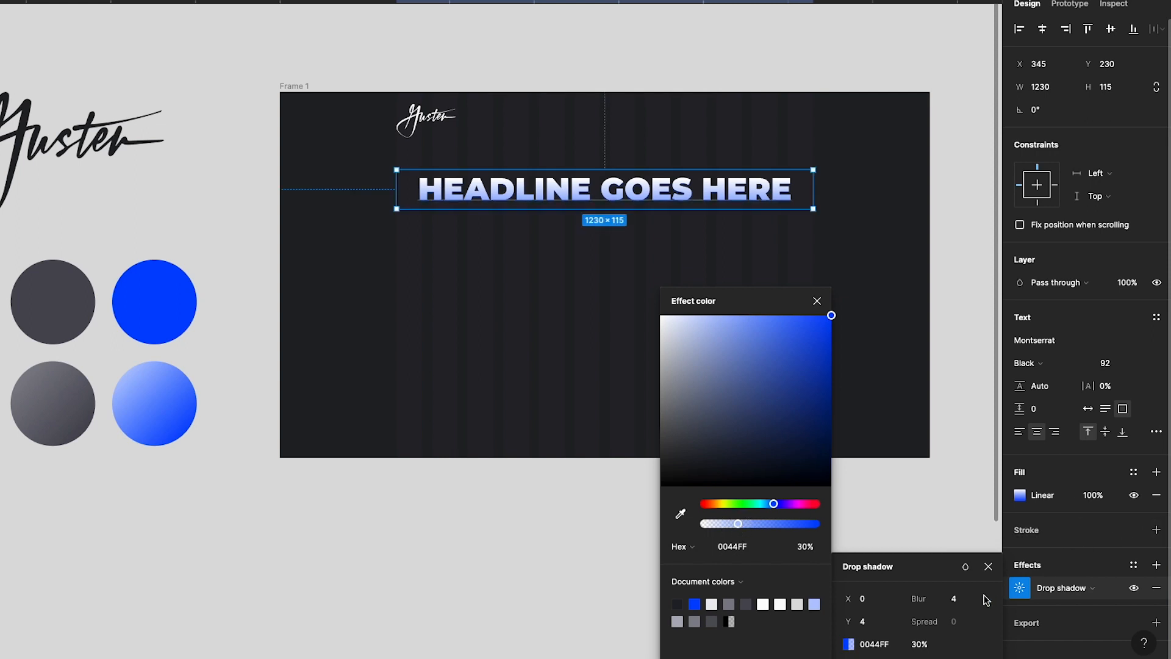
Step: Set the headline's drop shadow to a blur of 50 and a Y offset of 10
click(962, 596)
key(Return)
click(961, 601)
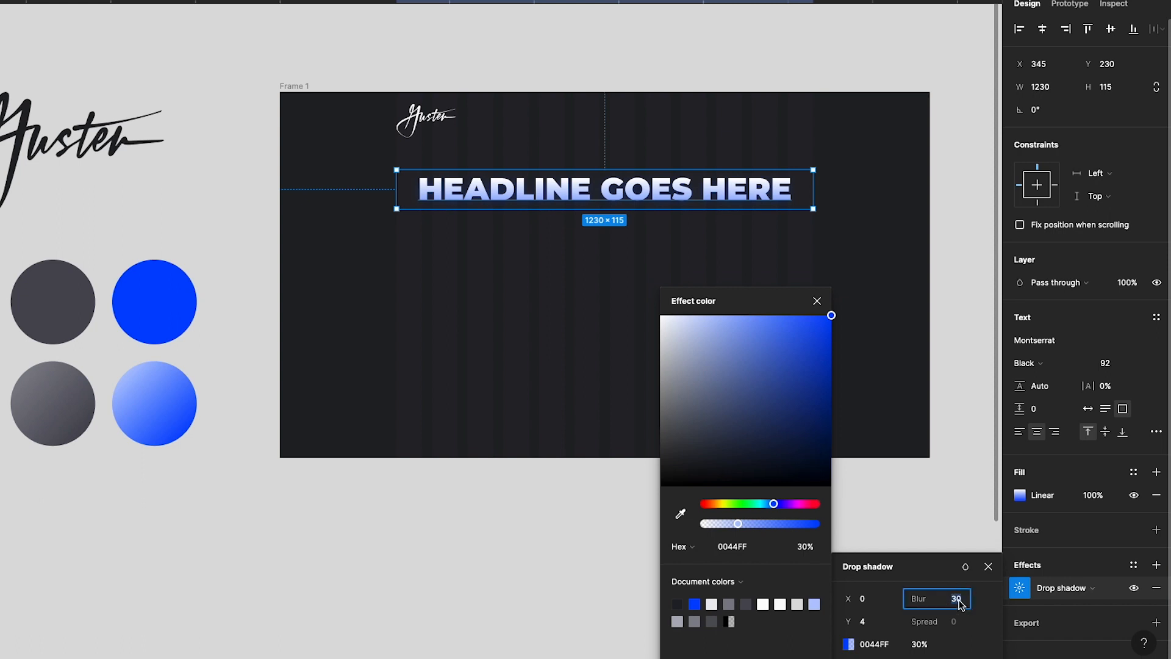
text(50)
key(Return)
text(10)
key(Return)
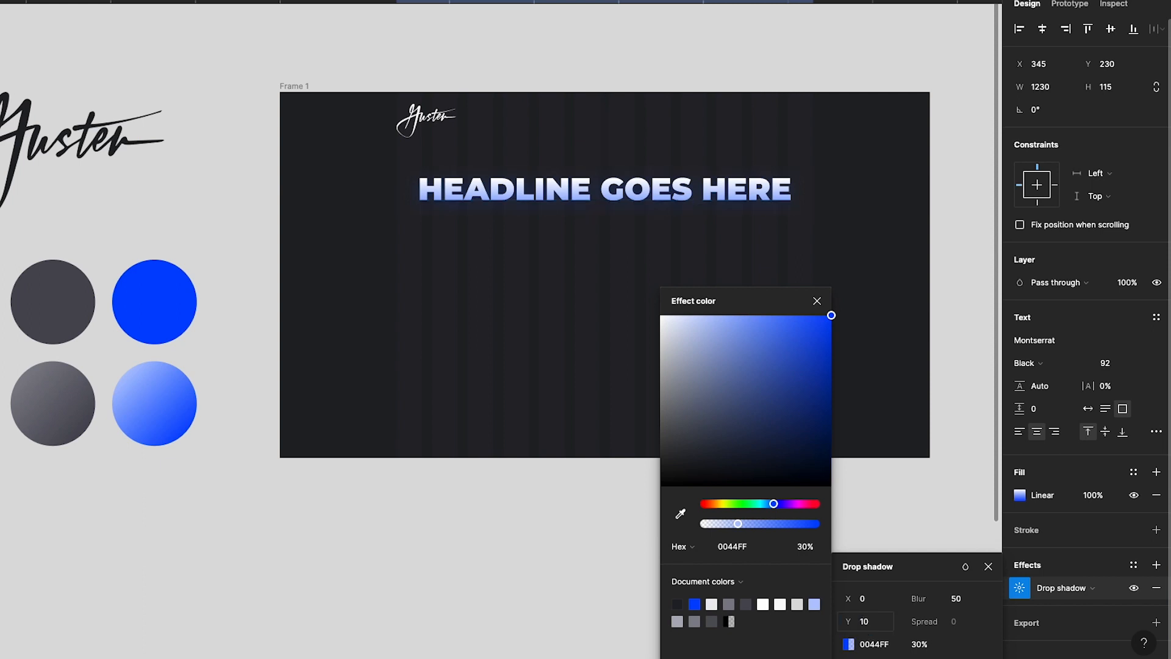
key(Escape)
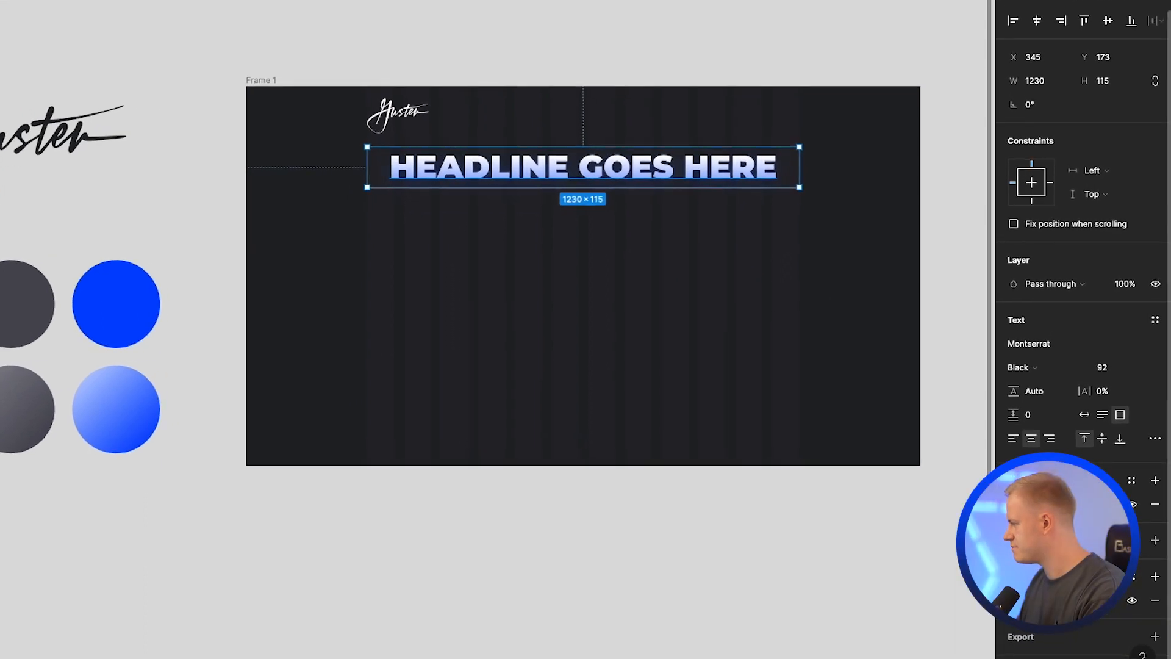
Step: Set the headline's font size to 82
click(1086, 370)
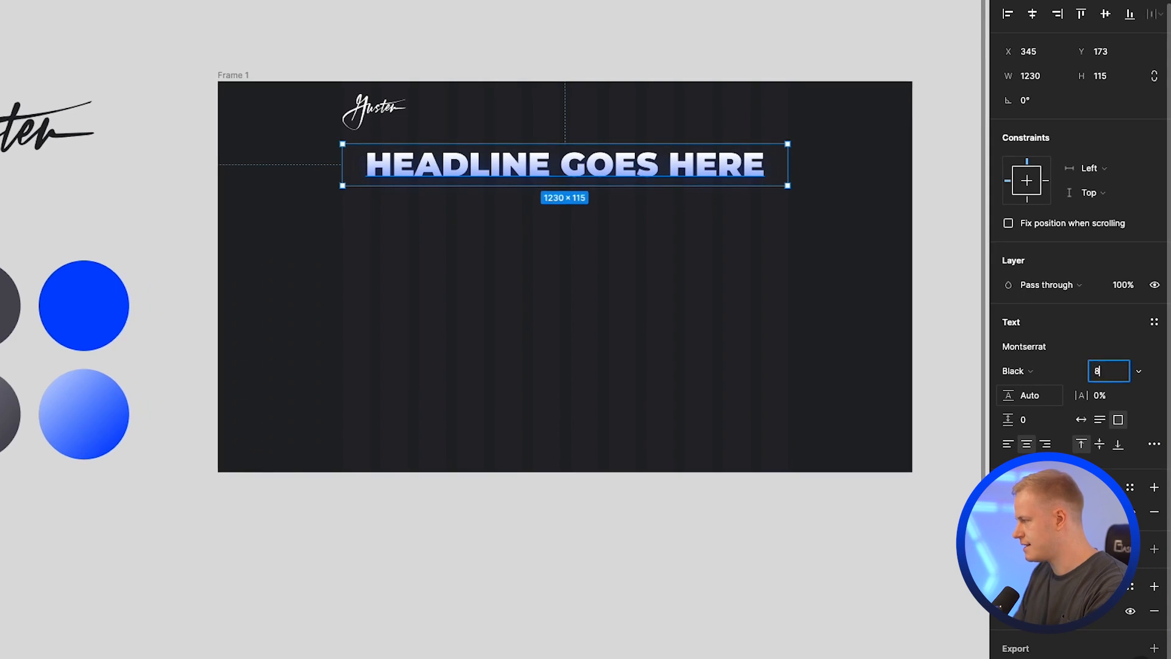
text(82)
key(Return)
Step: Centre the headline text vertically within its text box and shorten the box to a height of 94
click(646, 192)
click(618, 180)
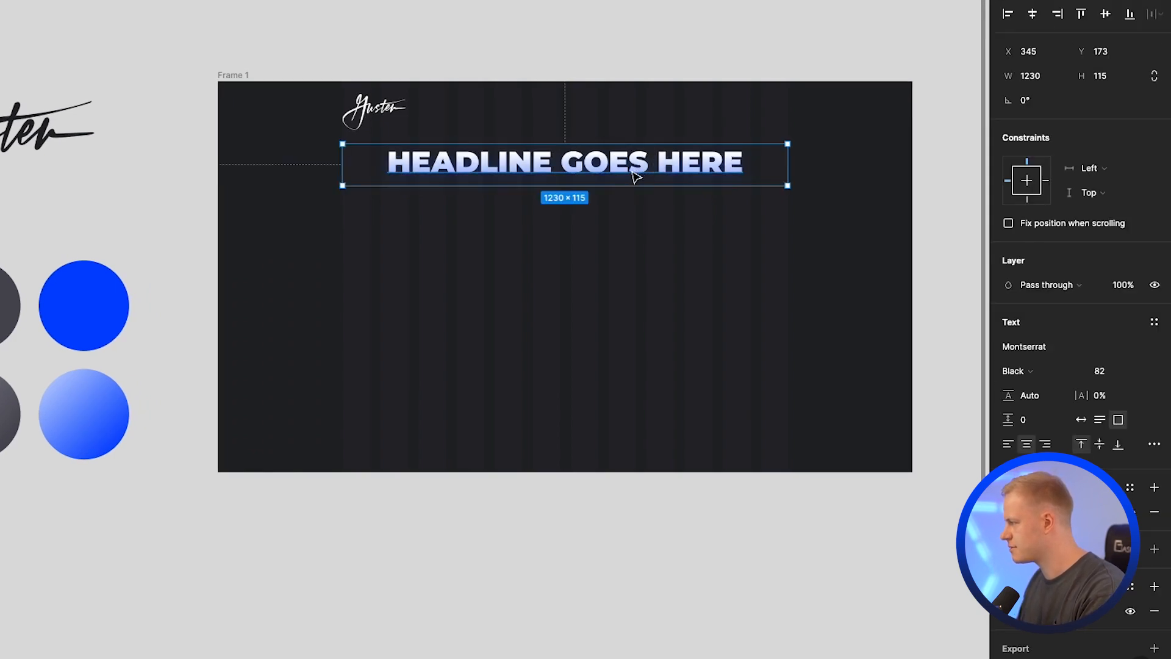
drag(617, 183, 618, 182)
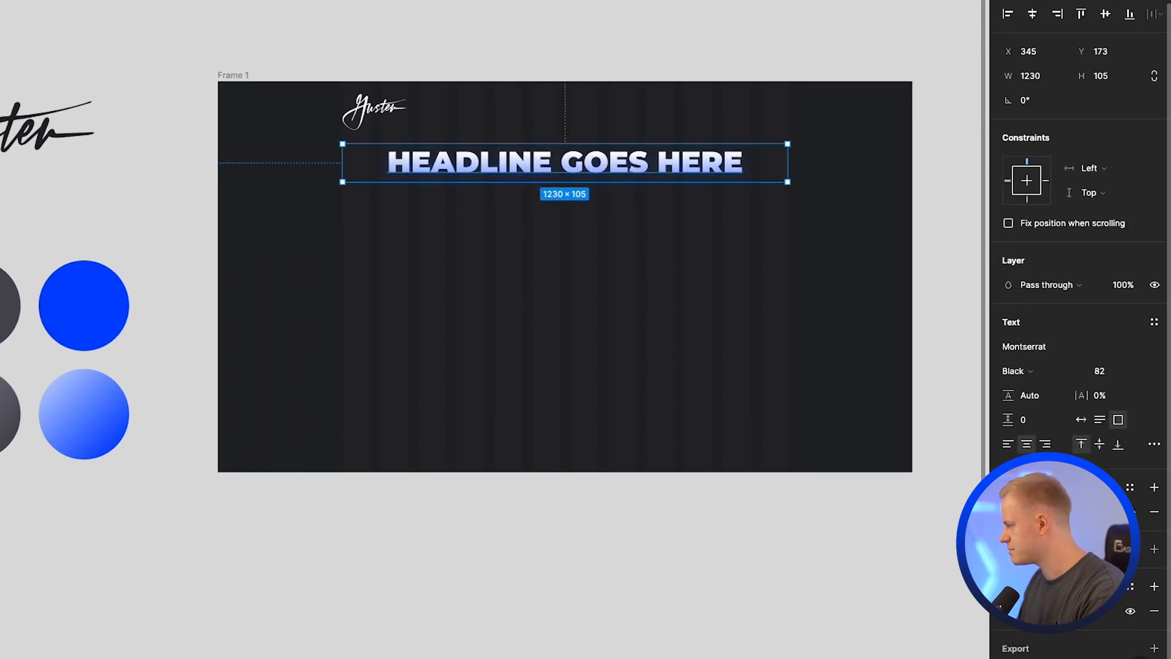
click(1100, 445)
click(1081, 446)
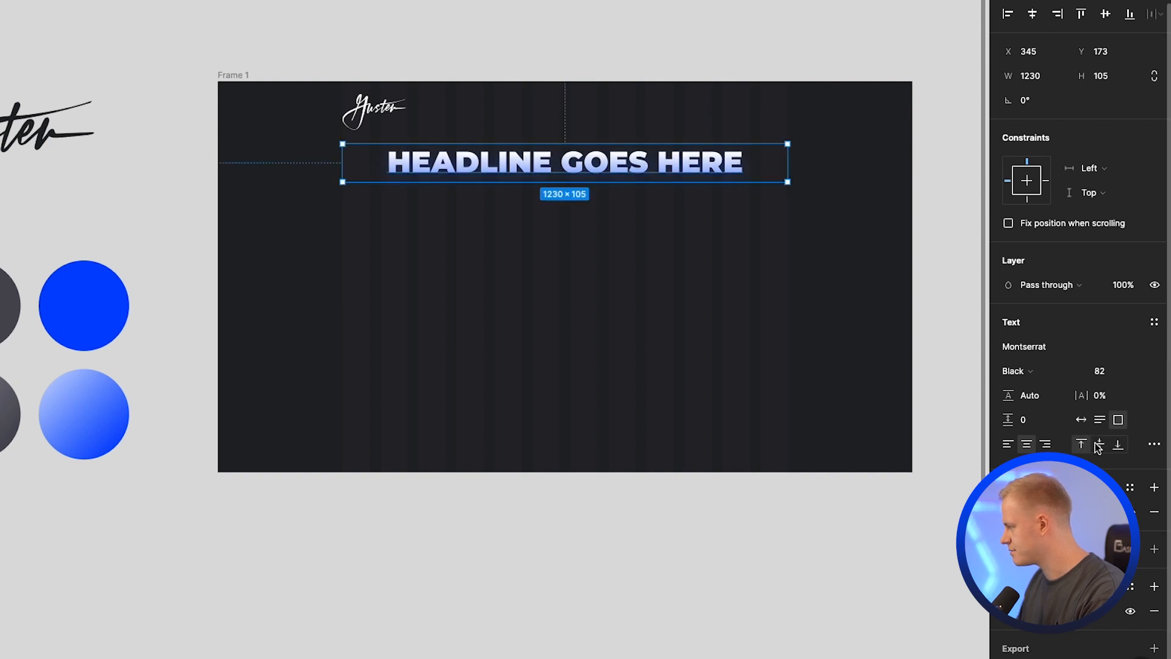
click(1098, 448)
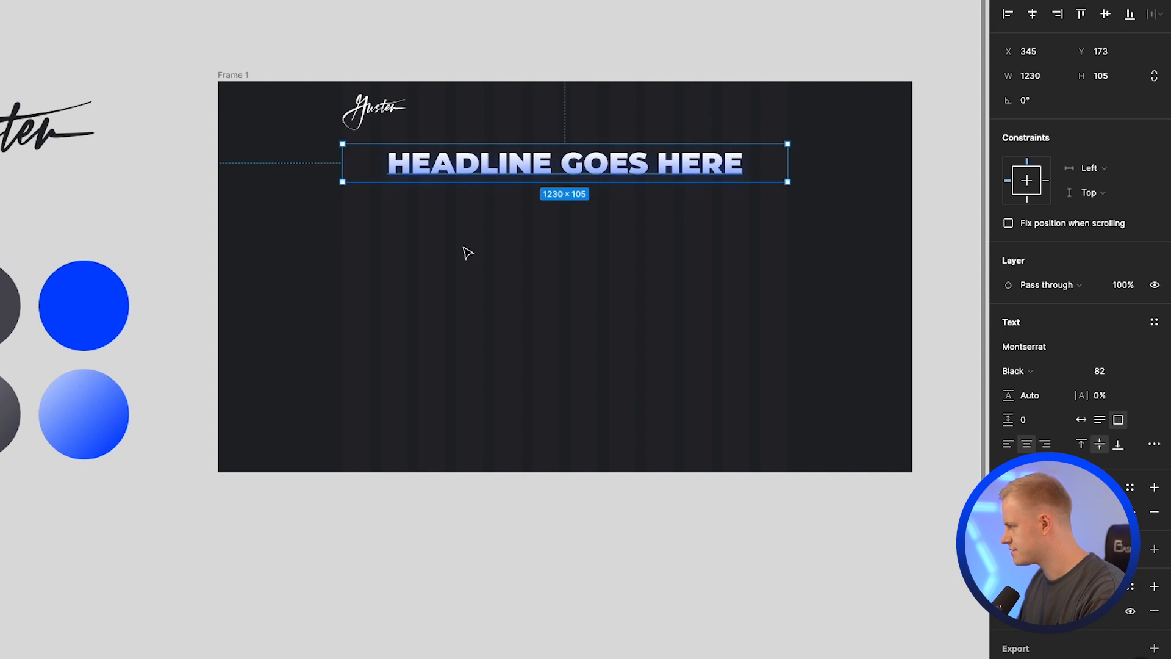
mouse_move(515, 181)
mouse_down()
mouse_move(534, 220)
mouse_move(538, 178)
mouse_up()
click(1099, 444)
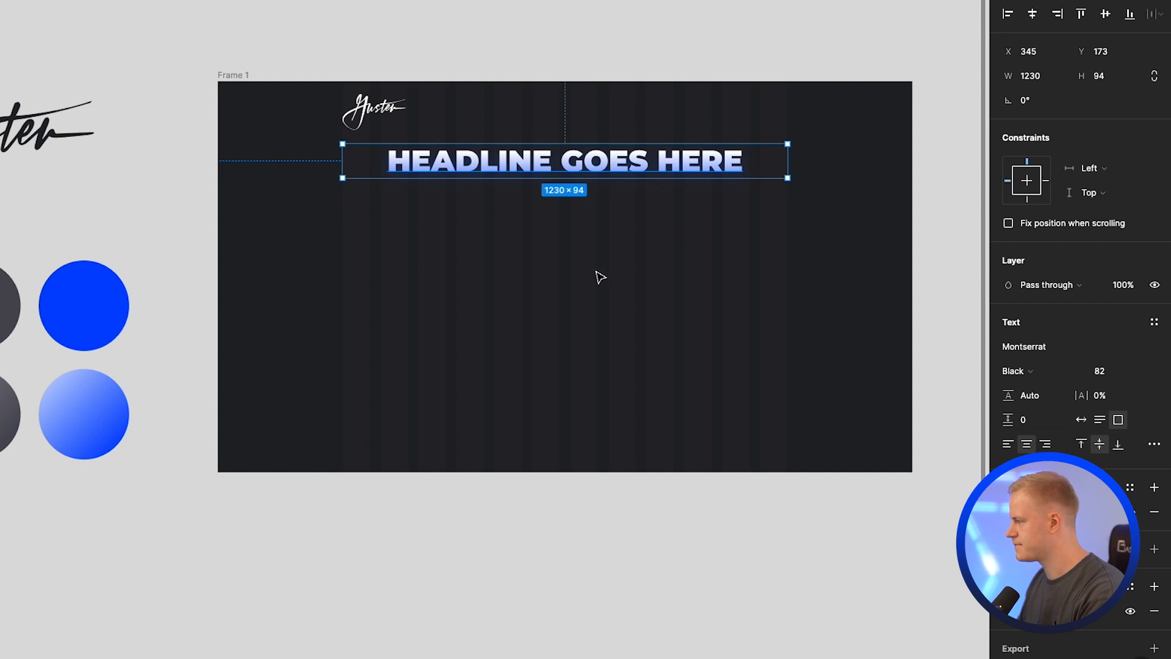
Step: Duplicate the headline directly below the original, and save the original's text settings as a text style named H1 - Montserrat 82
drag(664, 171, 660, 196)
click(678, 164)
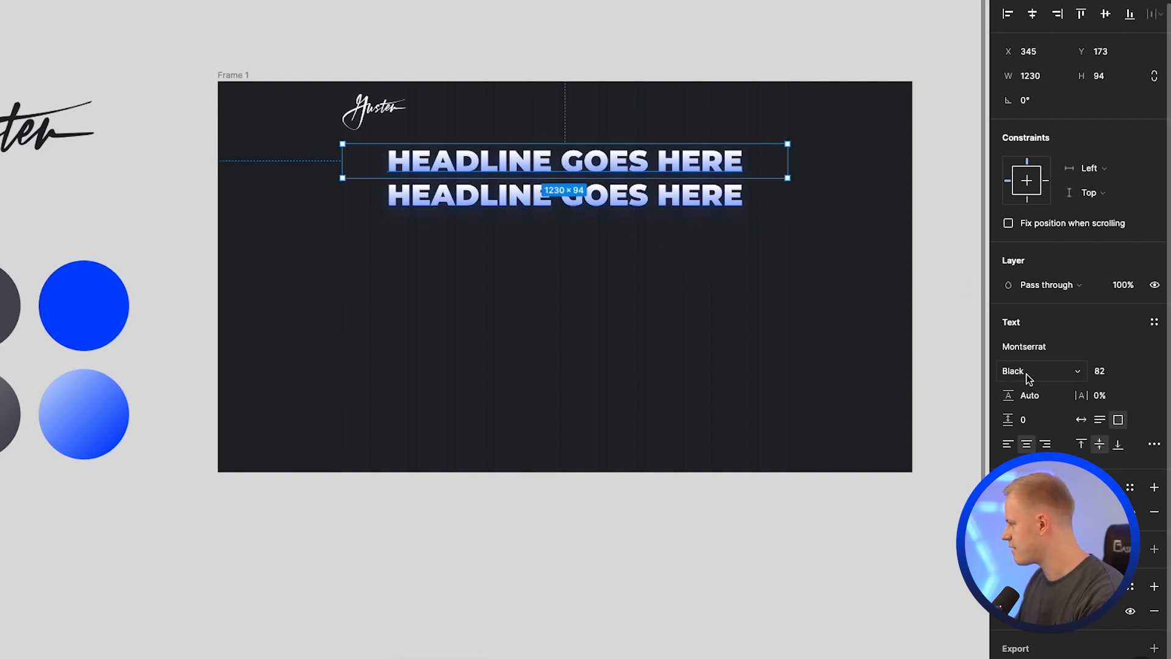
click(1154, 321)
click(1150, 350)
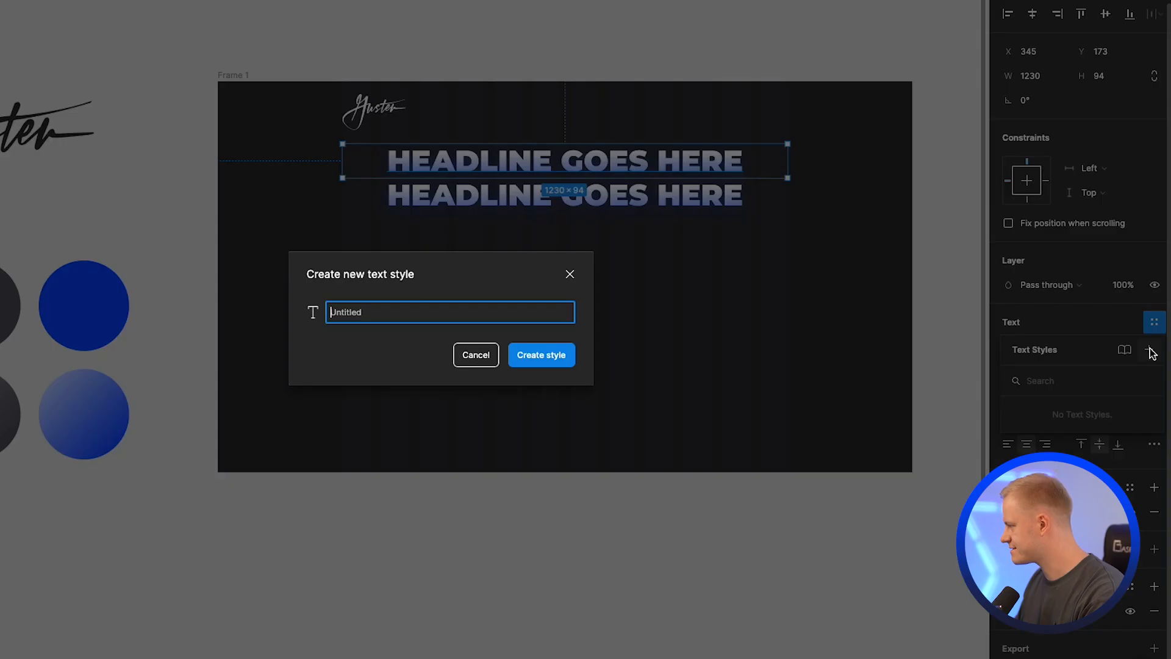
text(H1)
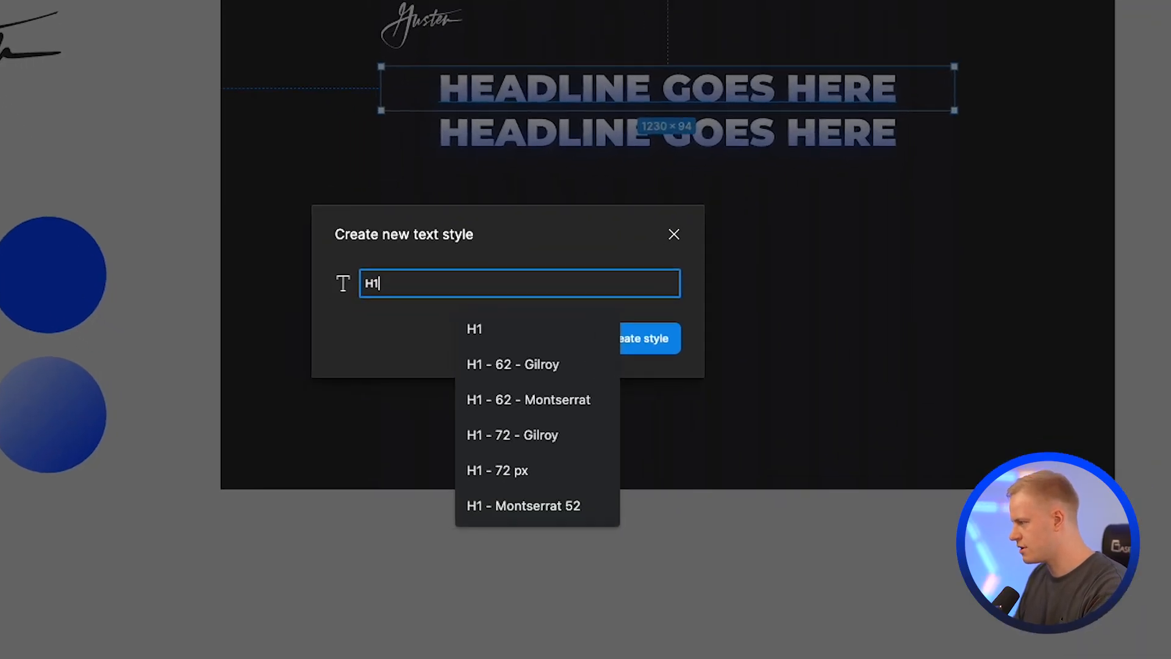
text( - Montserr)
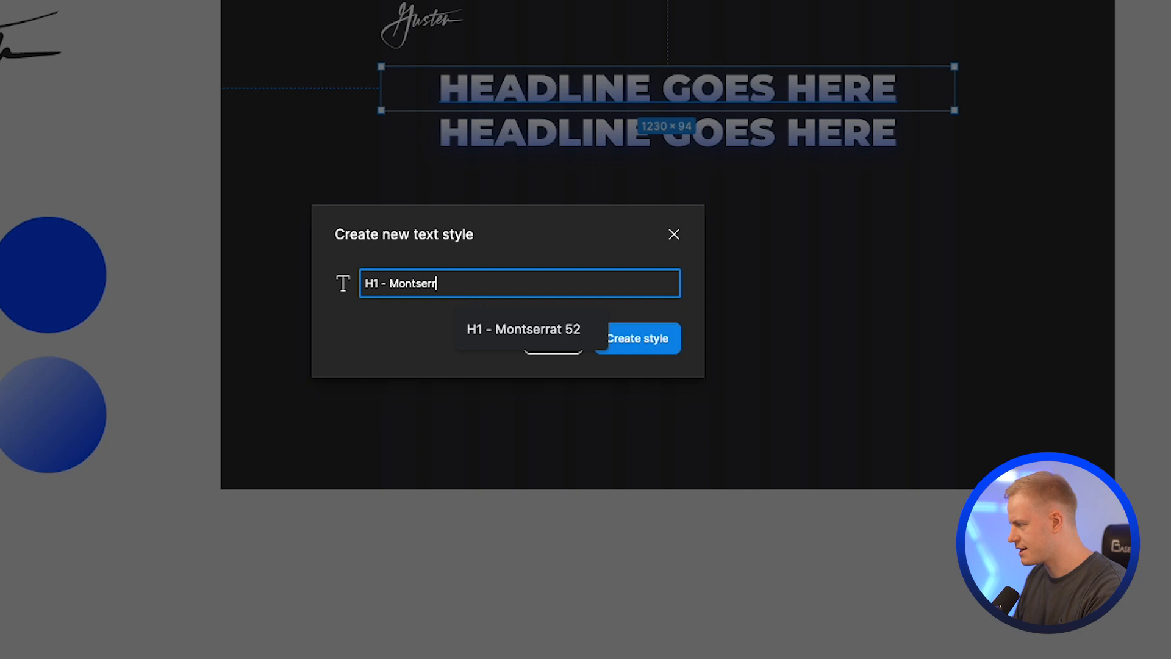
text(at )
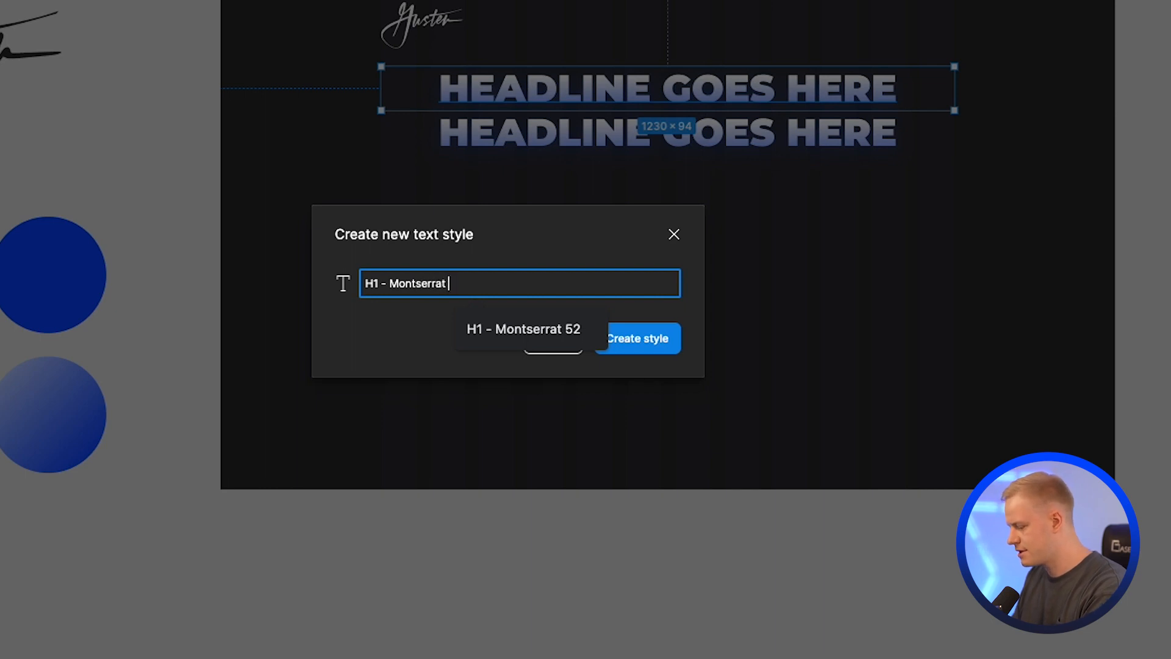
text(82)
key(Return)
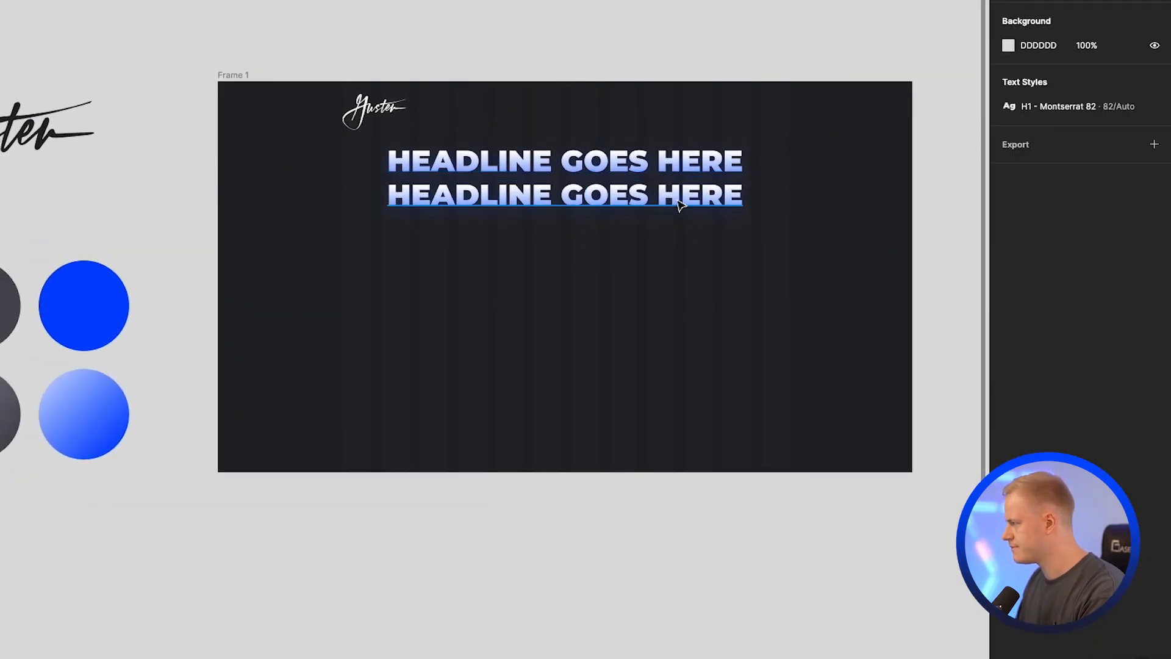
Step: Replace the upper headline's text with WORLD CLASS SALES FUNNEL
click(675, 194)
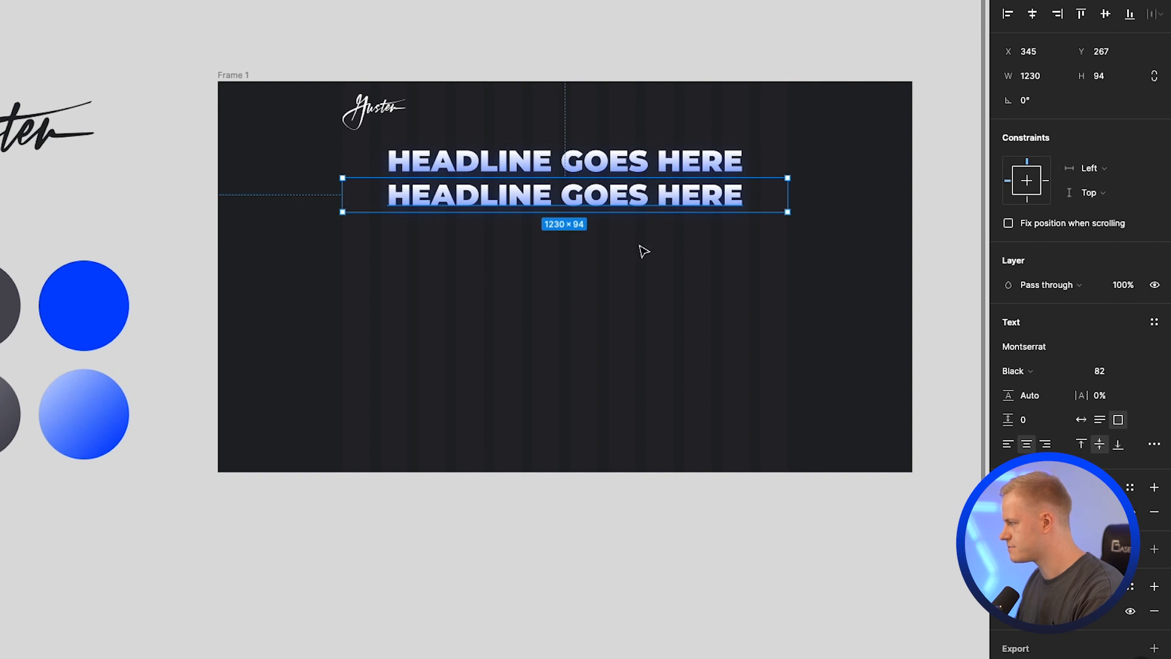
double_click(601, 163)
text(WORLD C)
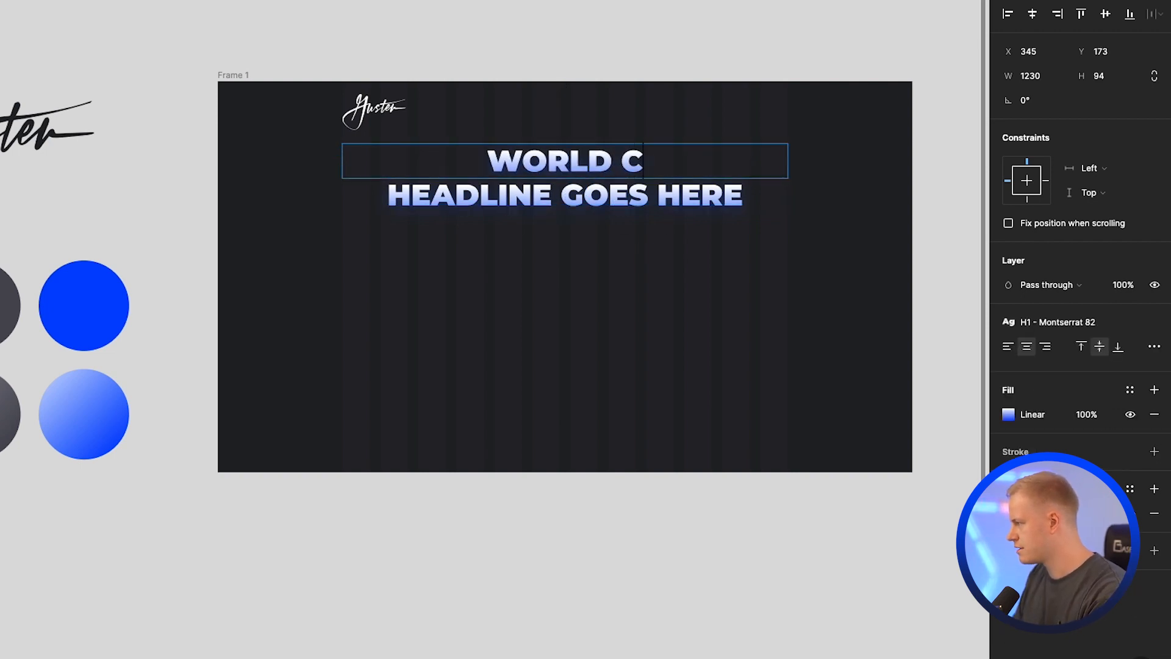
text(LASS SALES FUNNEL)
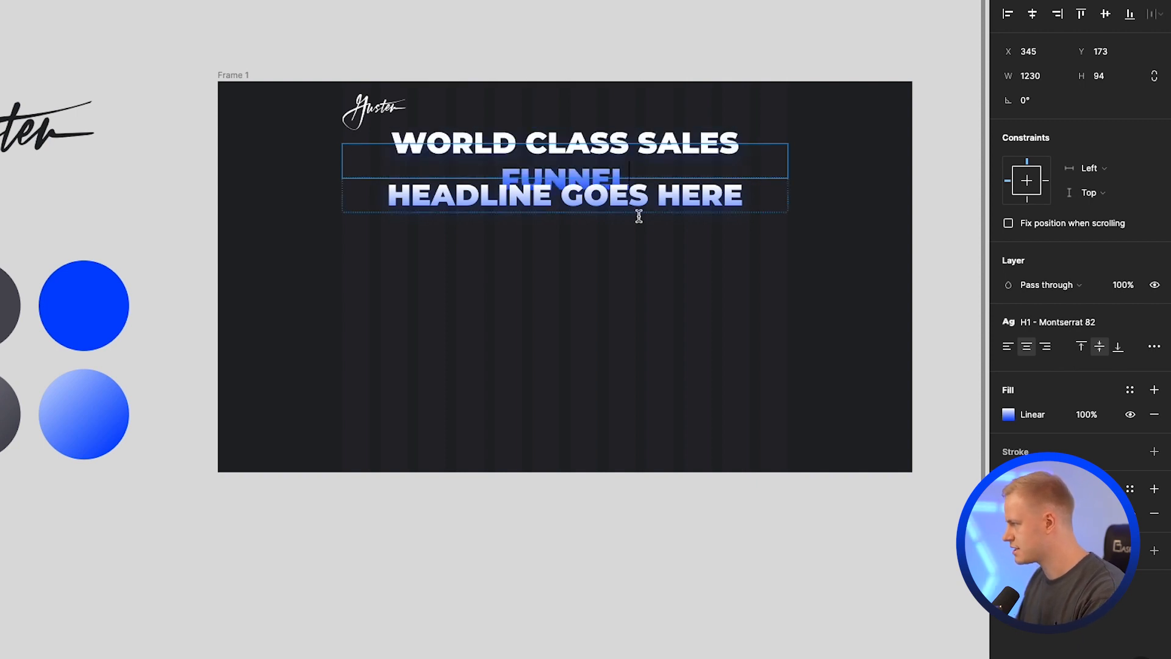
key(Escape)
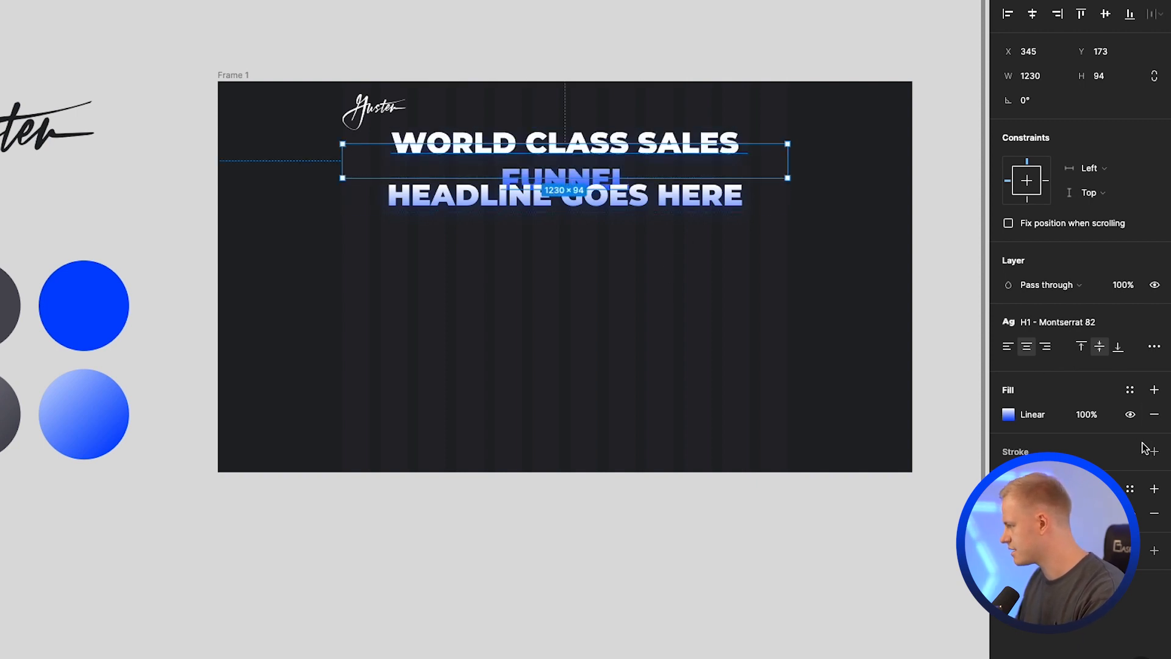
Step: Edit the headline's text style, renaming it H1 - Montserrat 72 and setting its font size to 72
click(1080, 321)
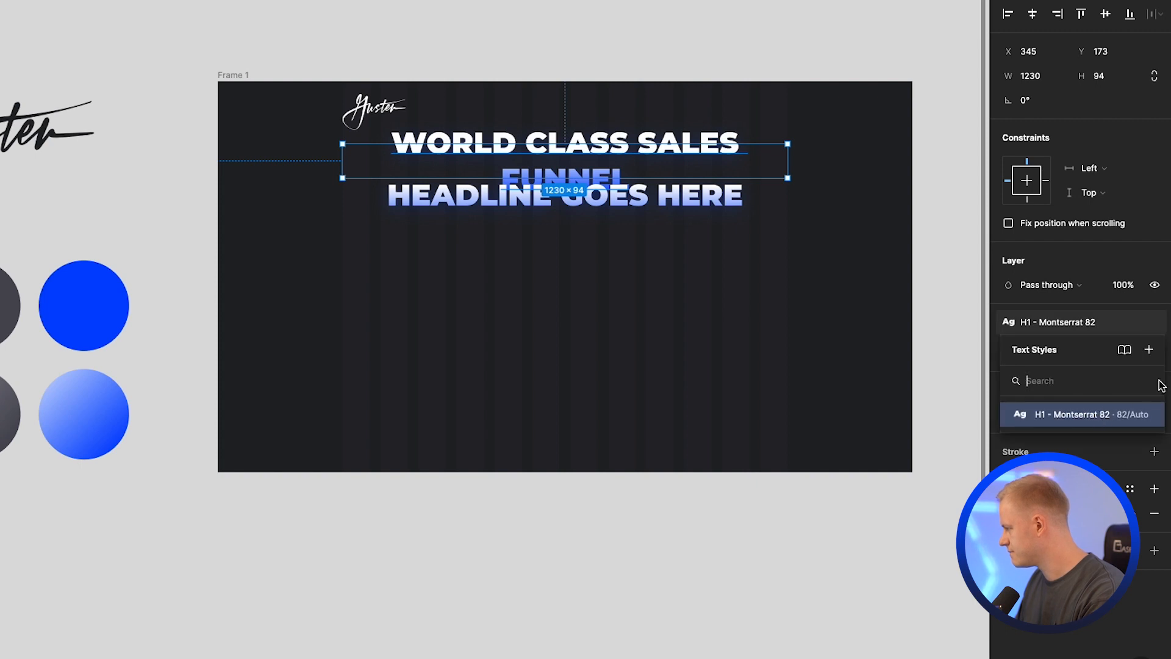
click(1154, 414)
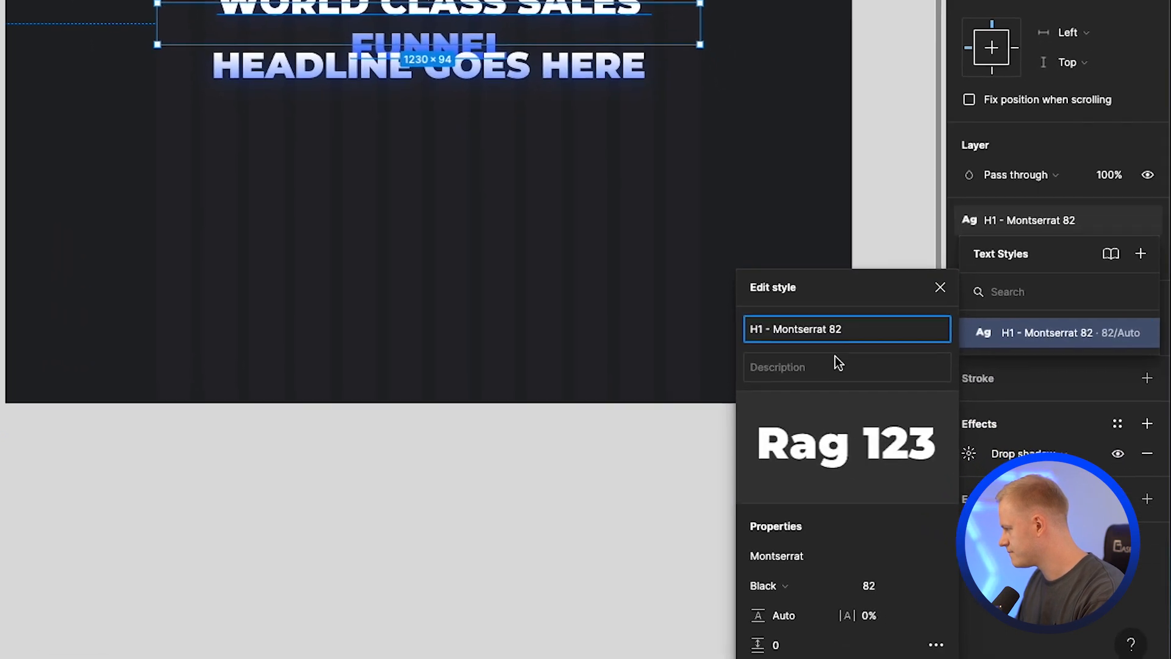
click(844, 338)
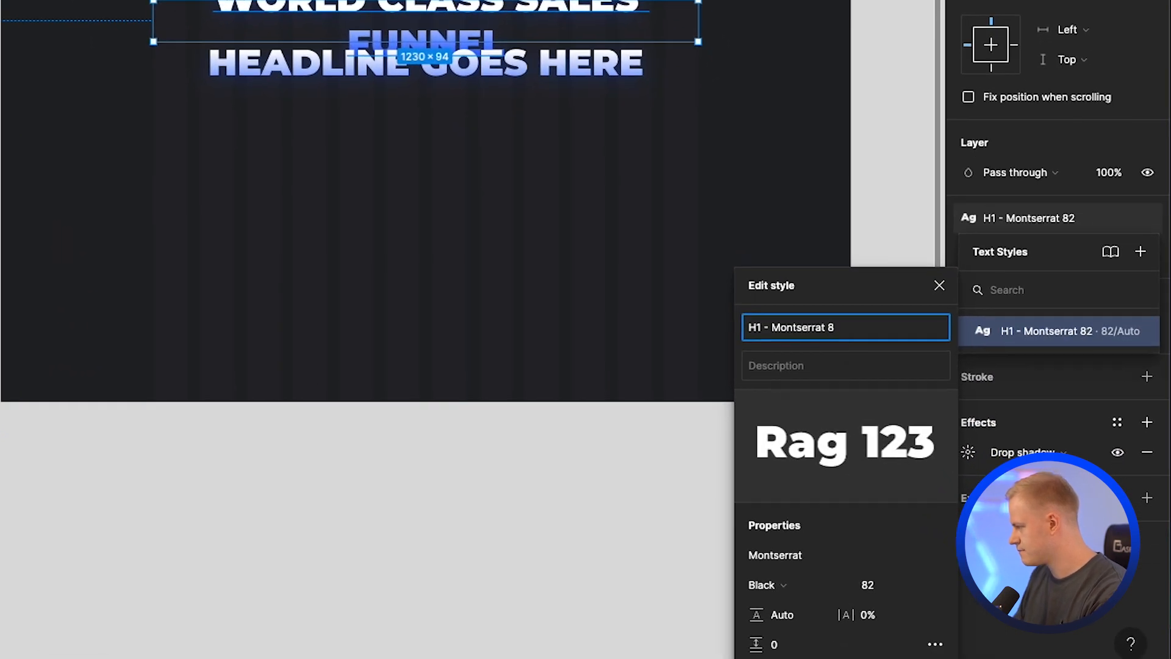
click(867, 584)
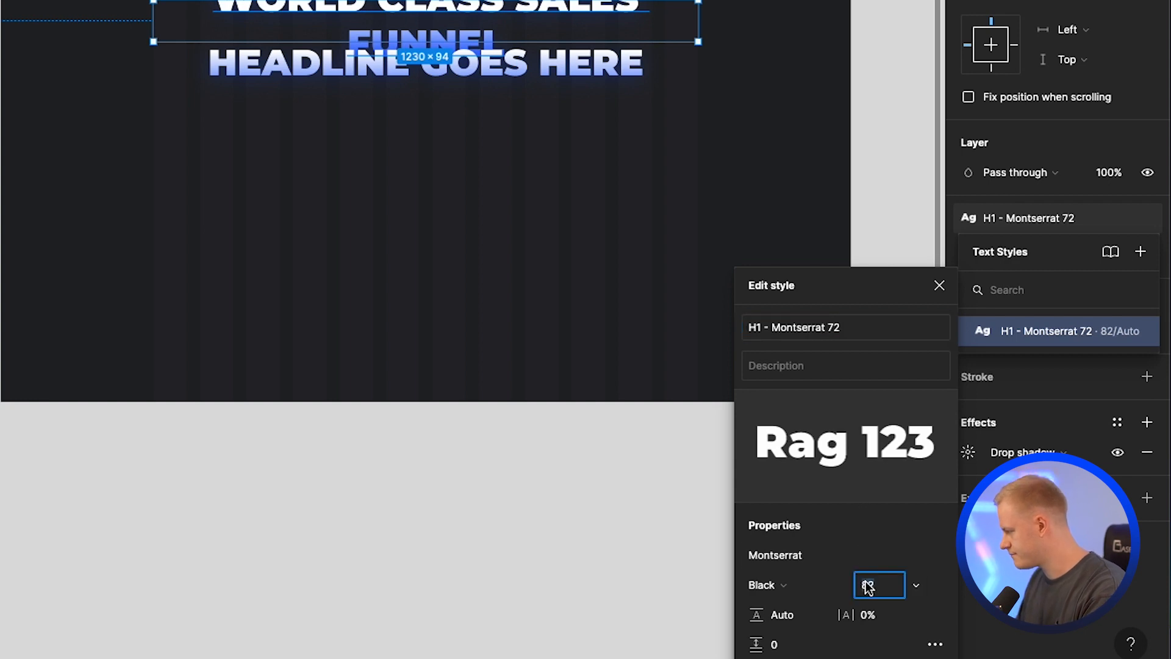
key(Return)
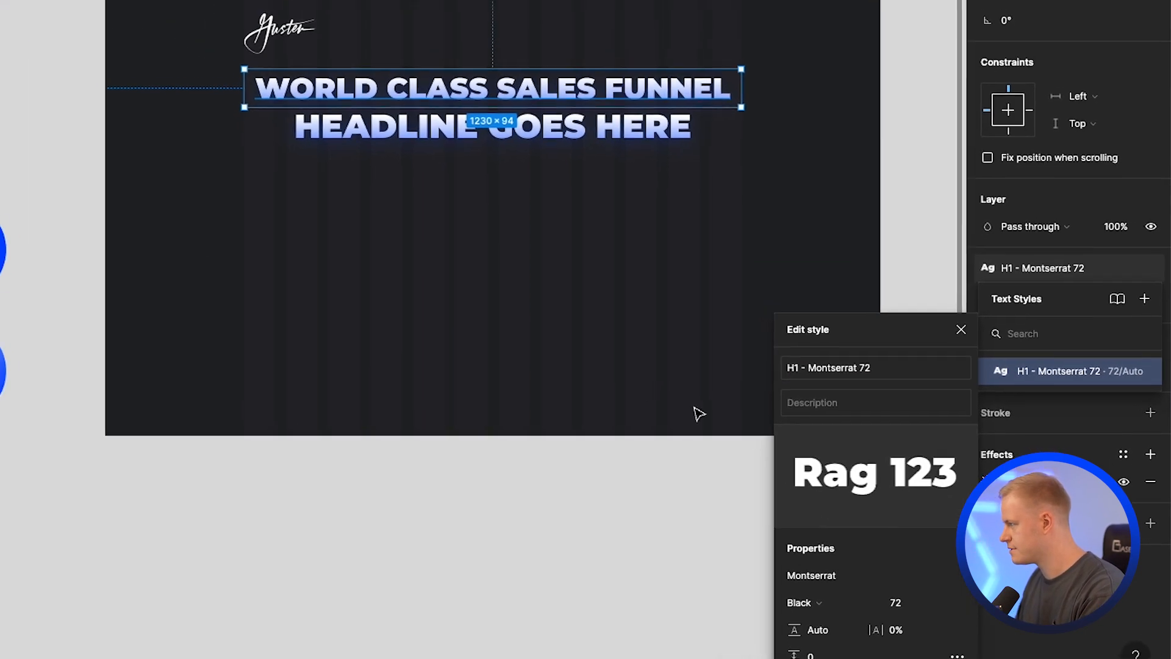
click(559, 200)
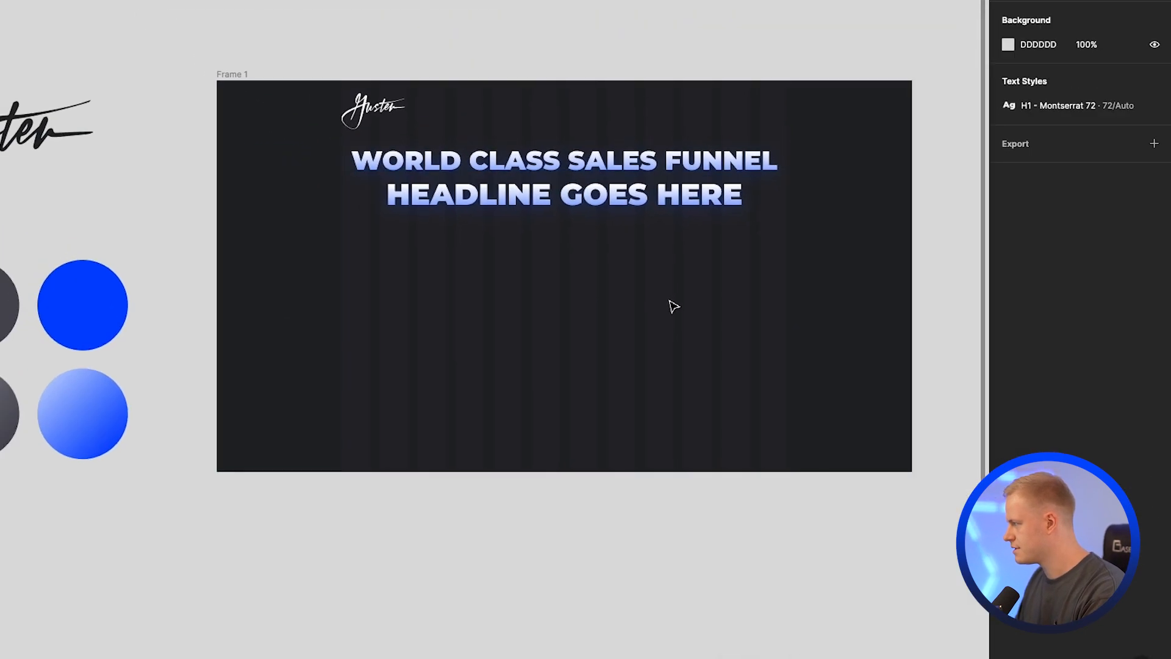
Step: Apply the text style H1 - Montserrat 72 to the lower headline, HEADLINE GOES HERE
click(665, 170)
click(669, 201)
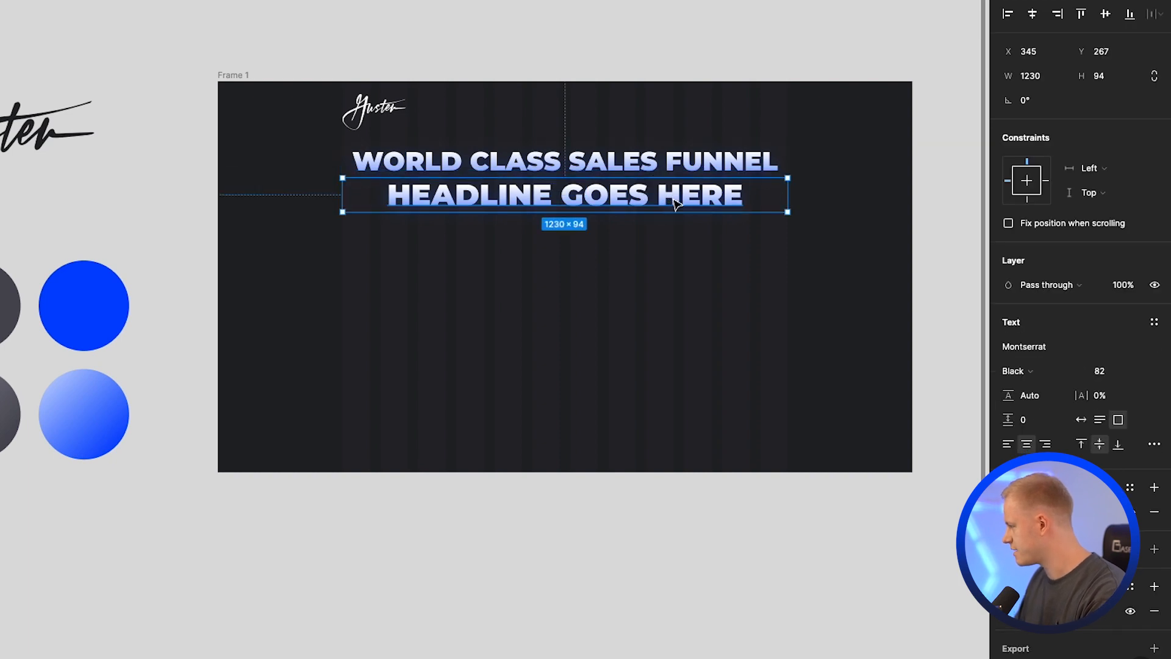
click(1155, 322)
click(1063, 420)
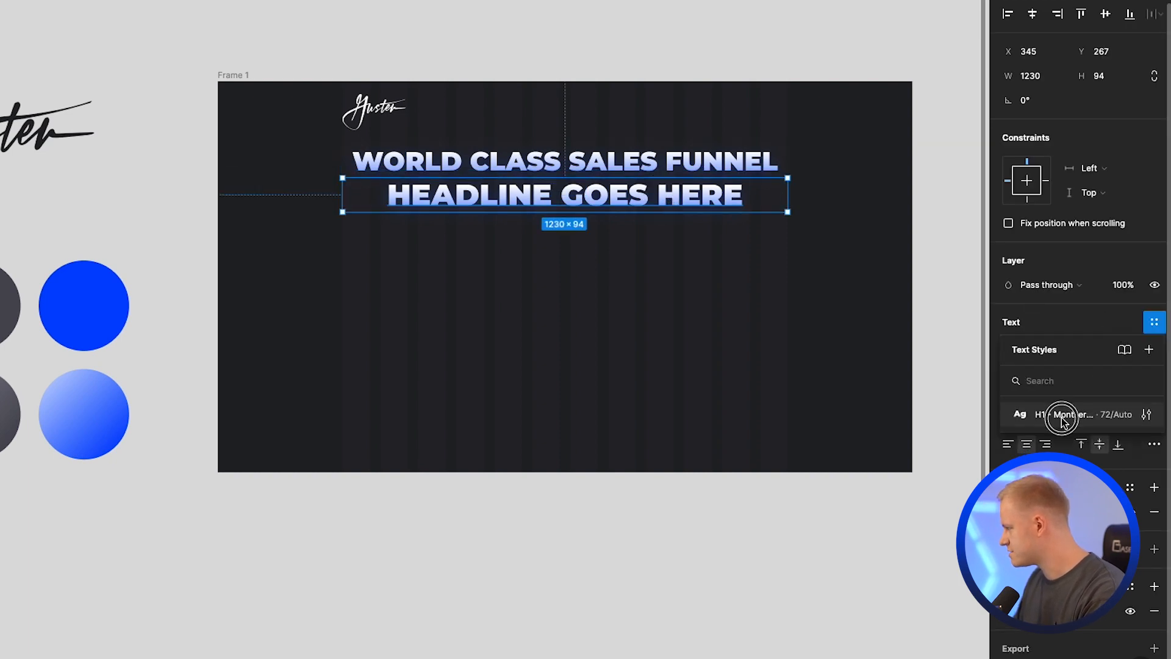
Step: Replace the lower headline's text with TOOLS, TEMPLATES & TRAININGS
double_click(619, 196)
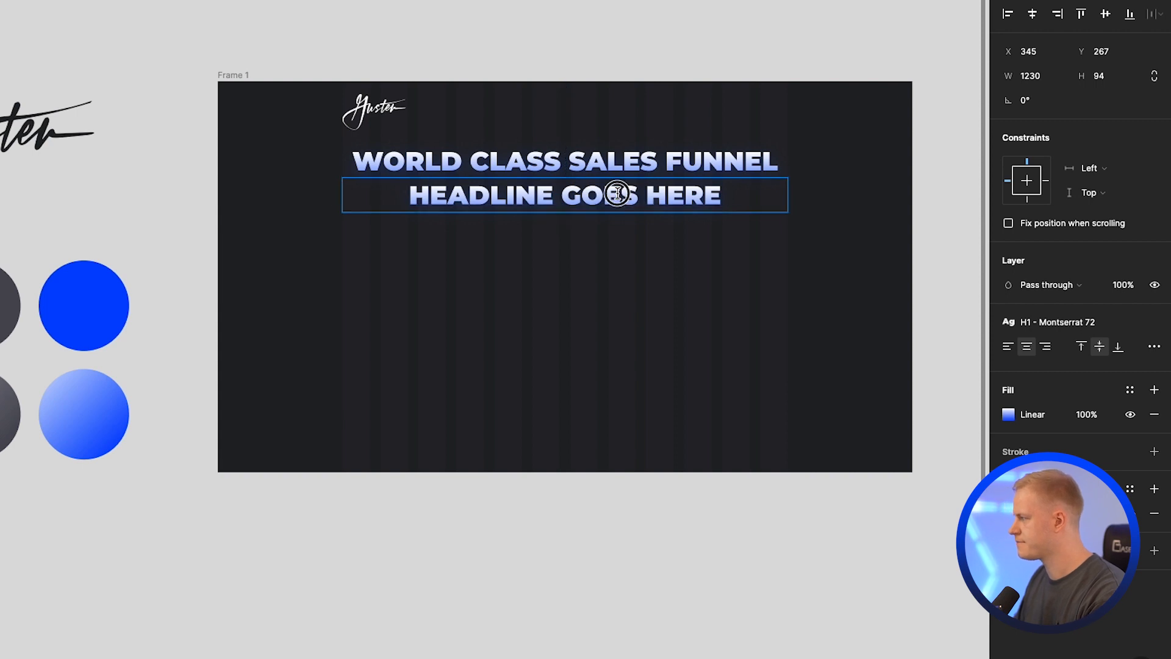
text(TIIKS)
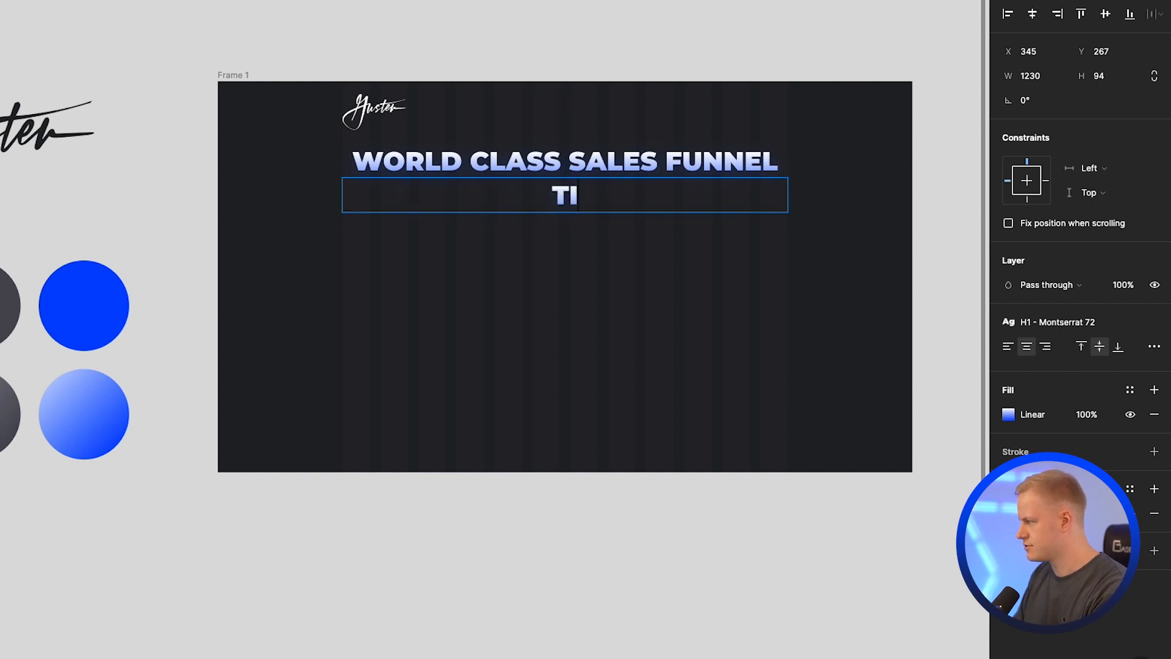
key(BackSpace)
key(BackSpace)
key(BackSpace)
key(BackSpace)
text(OOLS,)
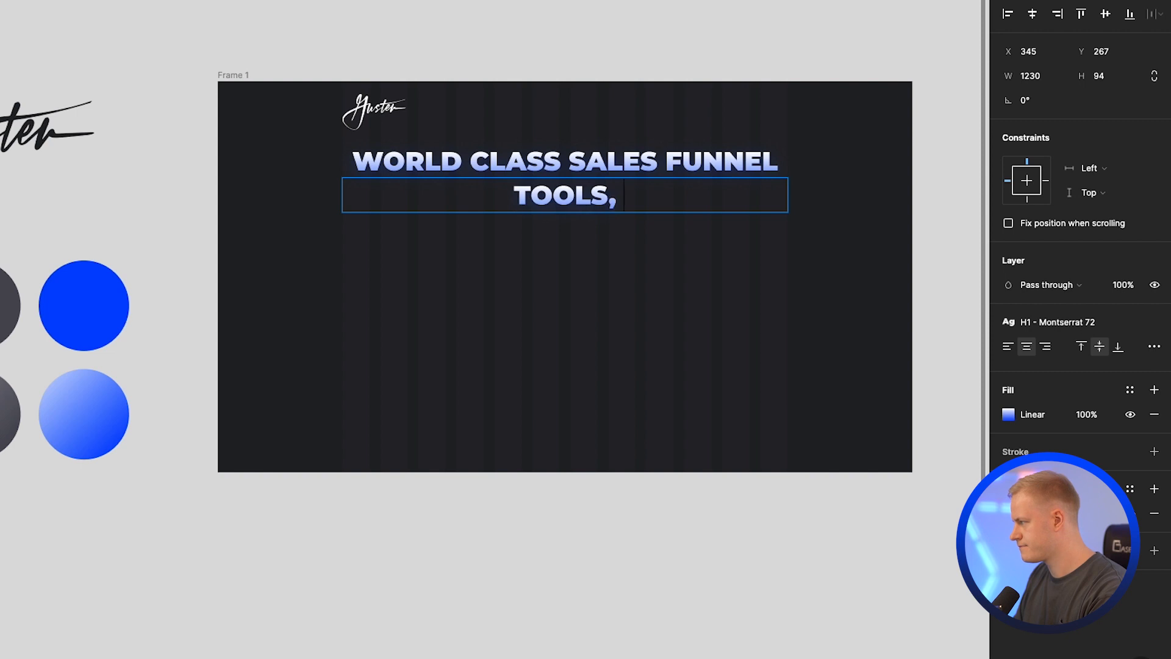
text( TEMPLATE)
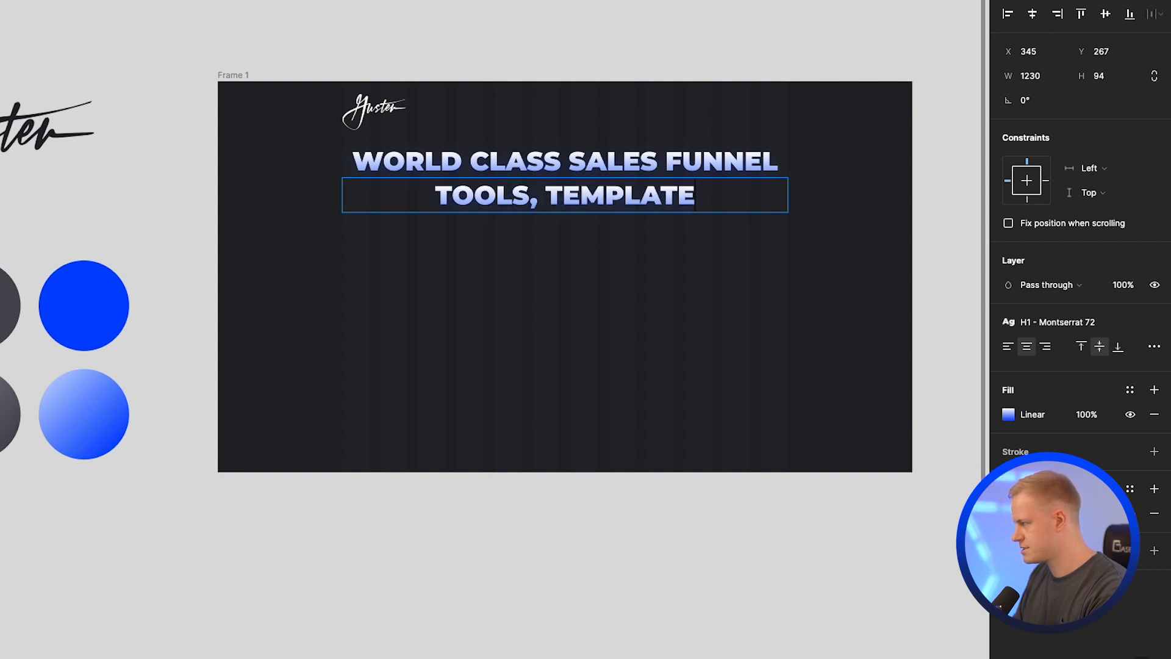
text(S & TRAININGS)
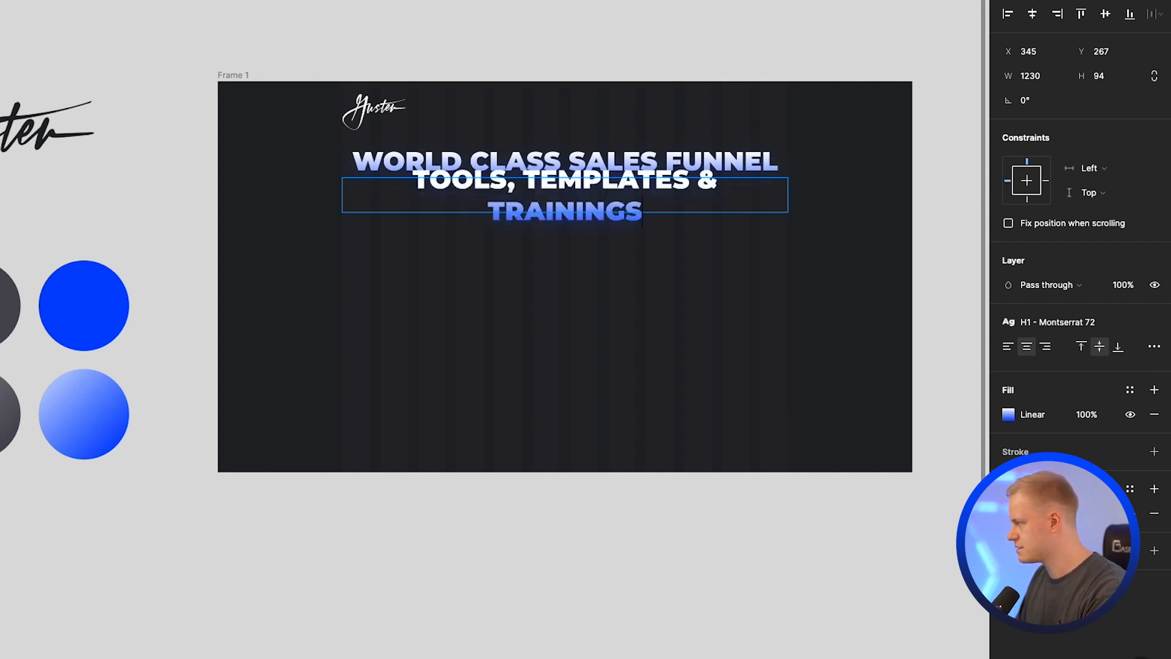
click(746, 297)
Step: Edit the headlines' text style, renaming it H1 - Montserrat 62 and setting its font size to 62
click(583, 191)
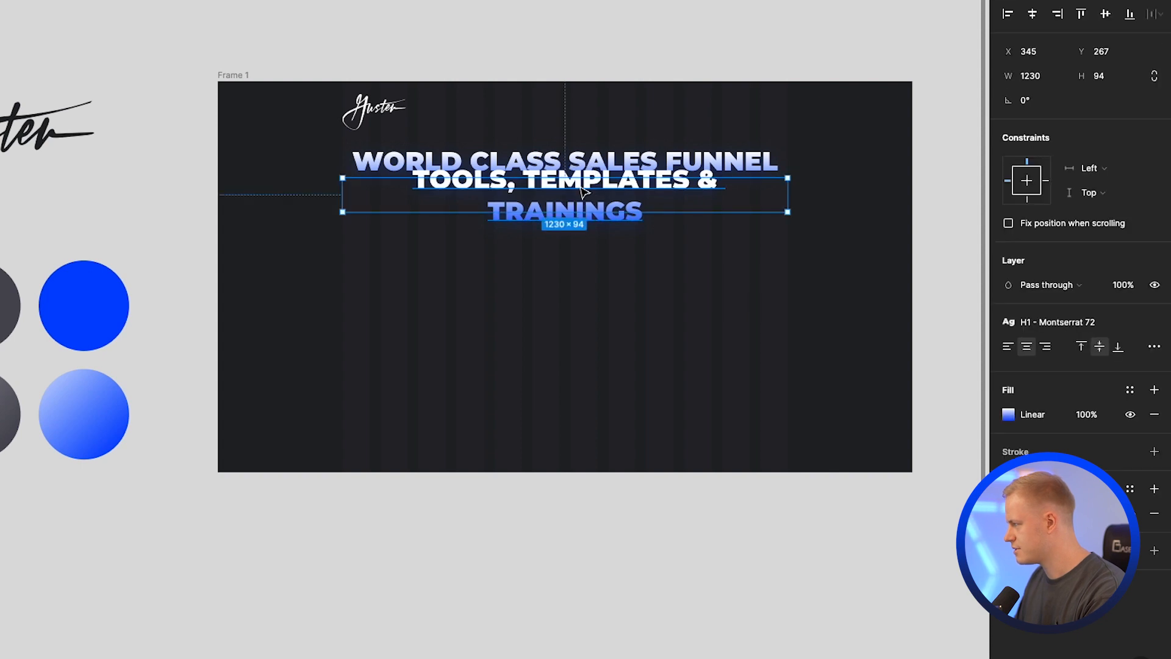
click(1082, 324)
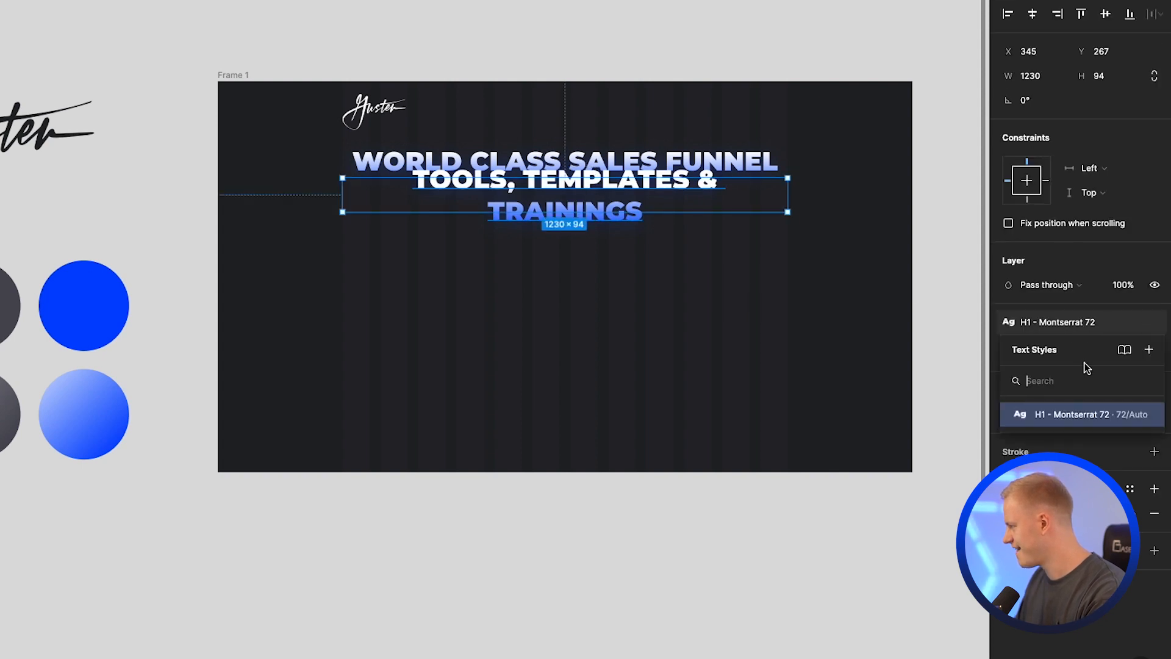
click(1143, 414)
key(Return)
click(932, 622)
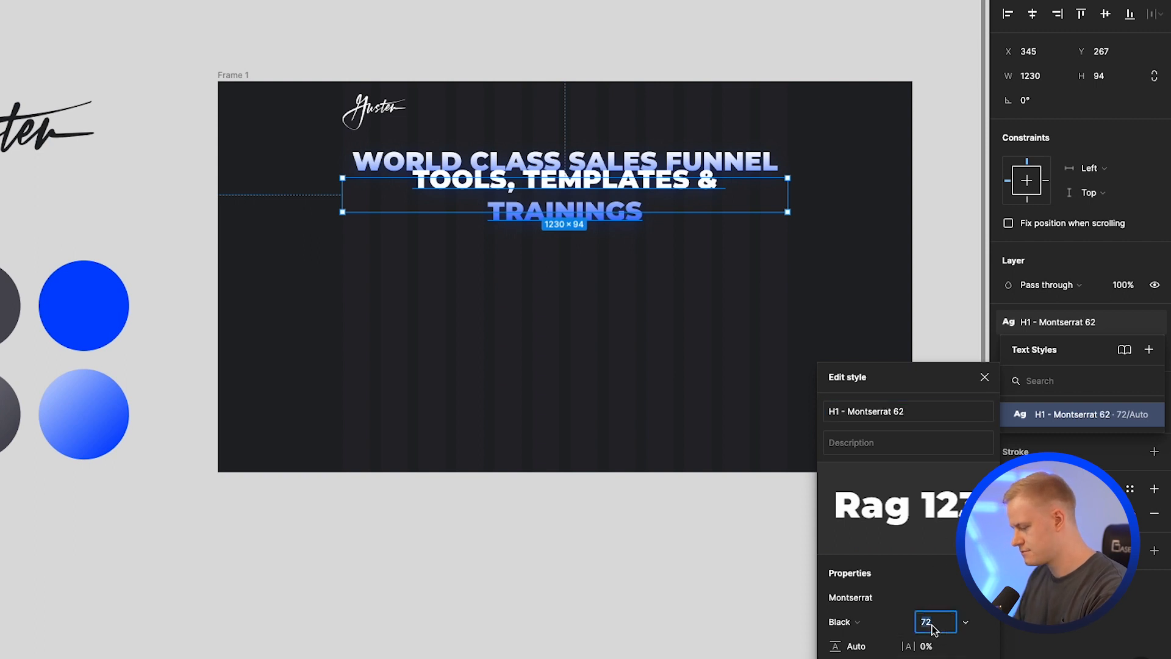
key(Return)
click(484, 283)
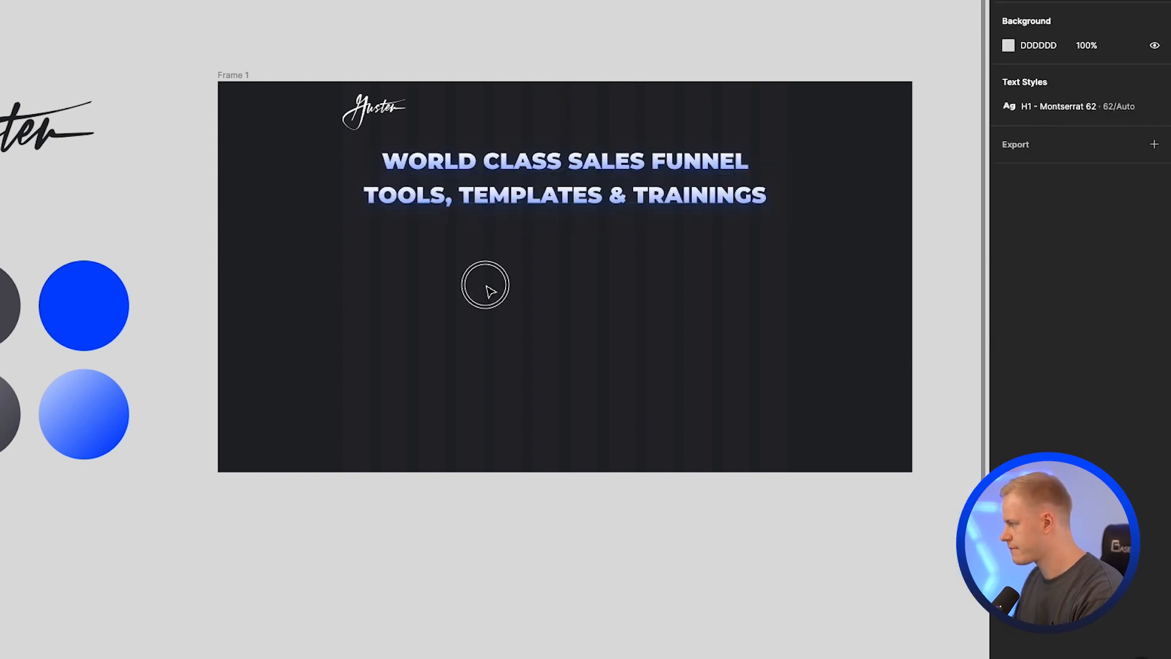
Step: Move the lower headline up to Y 242 to tighten the gap between the two headline lines
drag(525, 214, 540, 161)
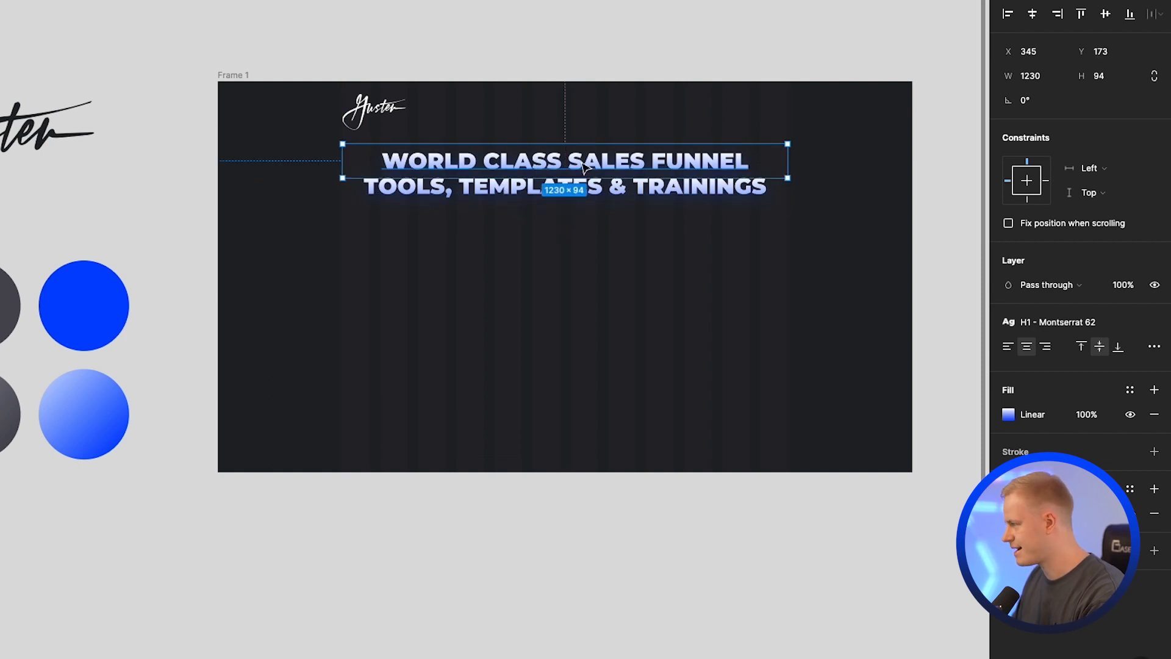
double_click(533, 164)
click(555, 210)
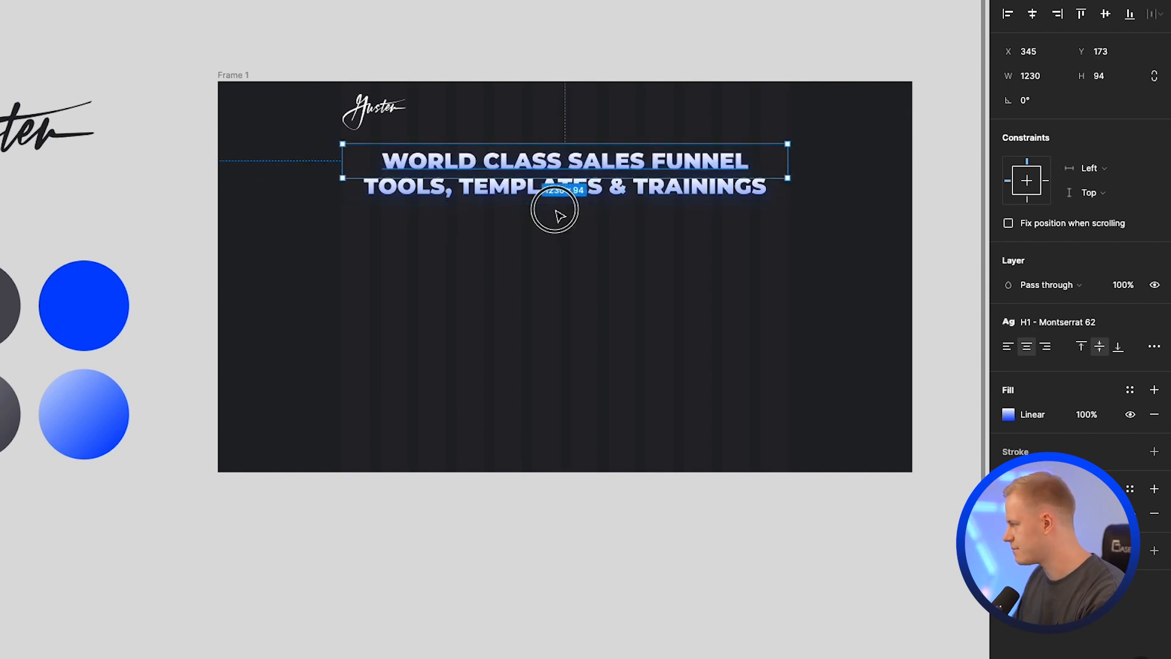
Step: Retype TEMPLATES in lowercase letters in the lower headline and set the whole line's case to Uppercase in its type settings
click(584, 192)
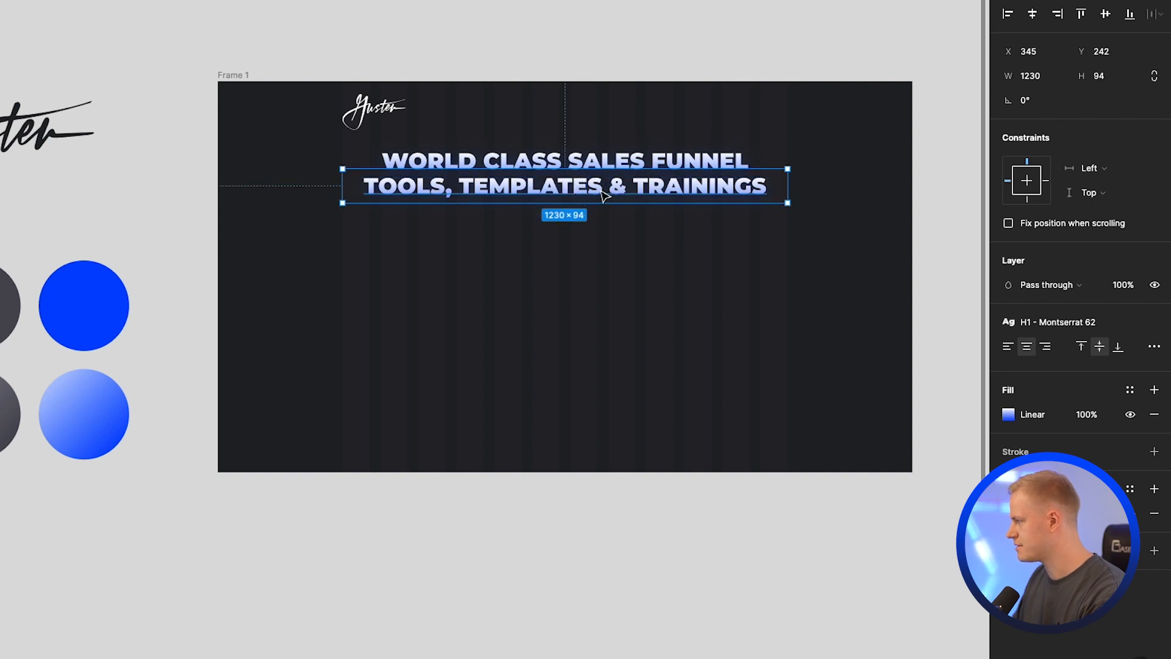
double_click(603, 194)
double_click(584, 185)
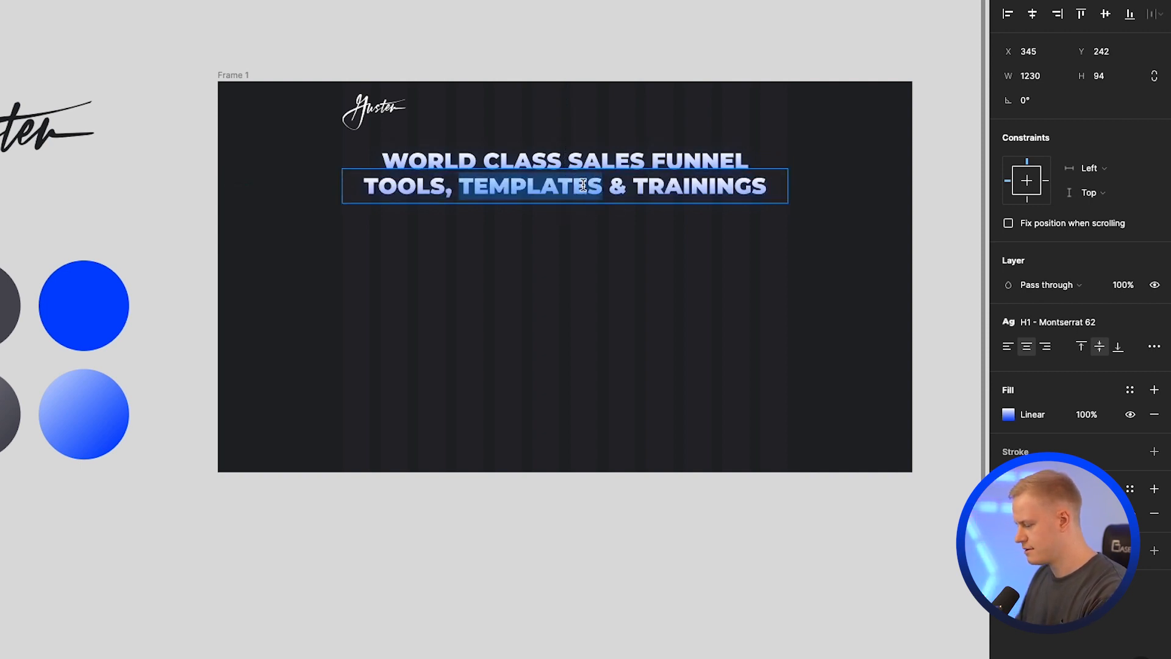
text(templaets)
key(BackSpace)
key(BackSpace)
key(BackSpace)
text(tes)
key(Escape)
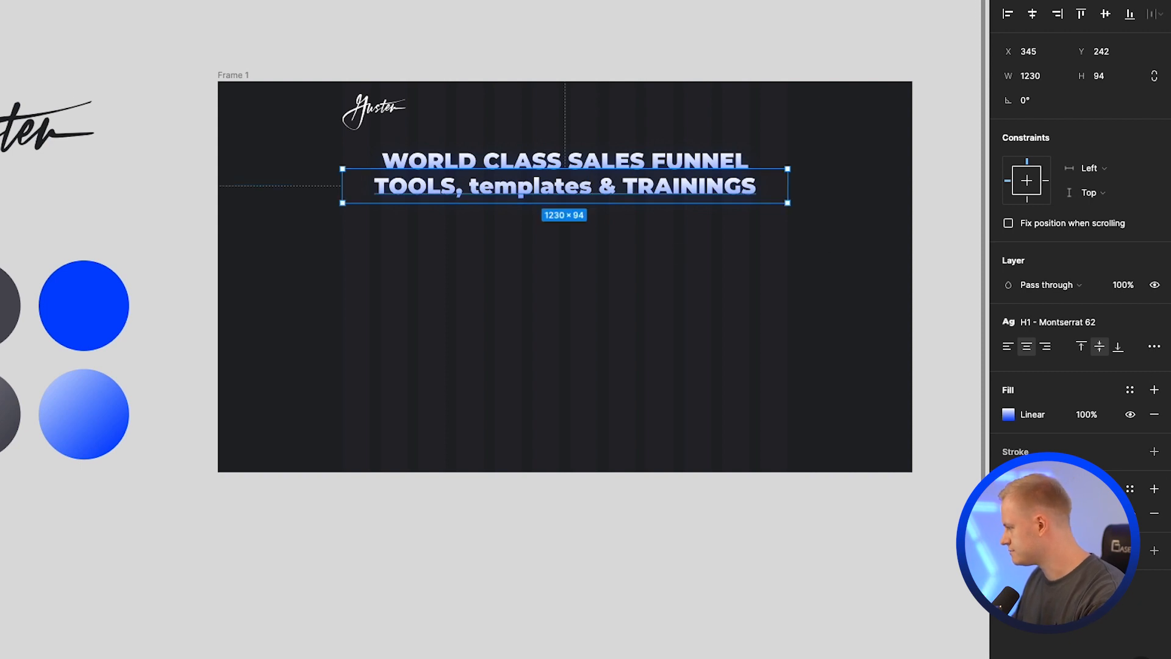
click(1154, 346)
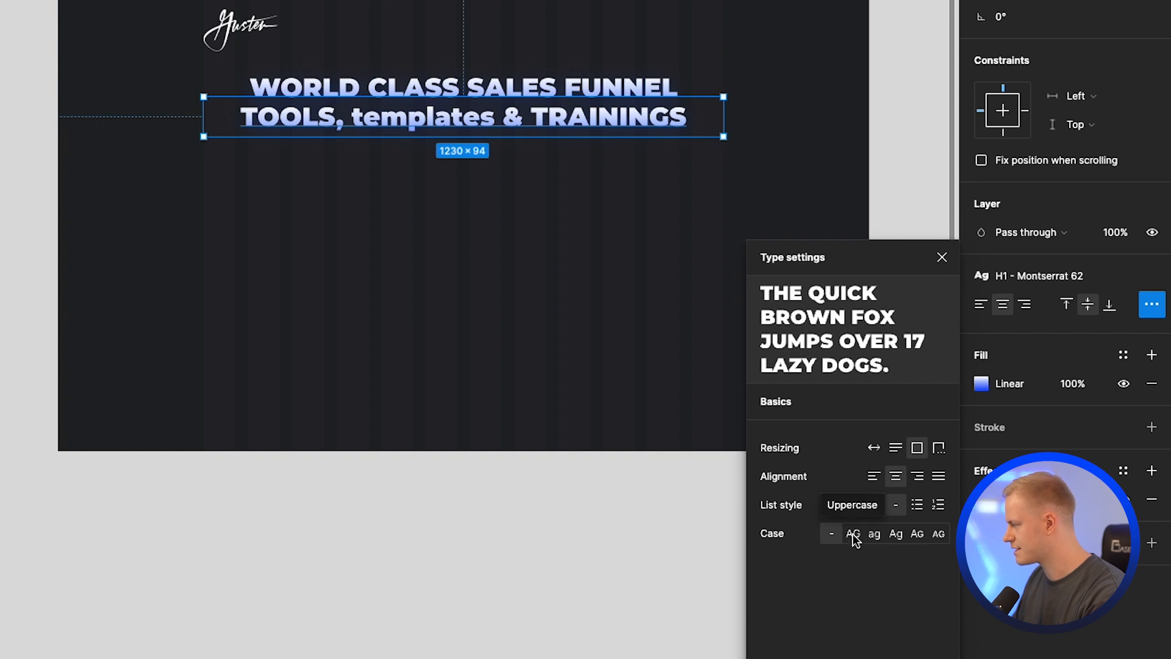
click(853, 534)
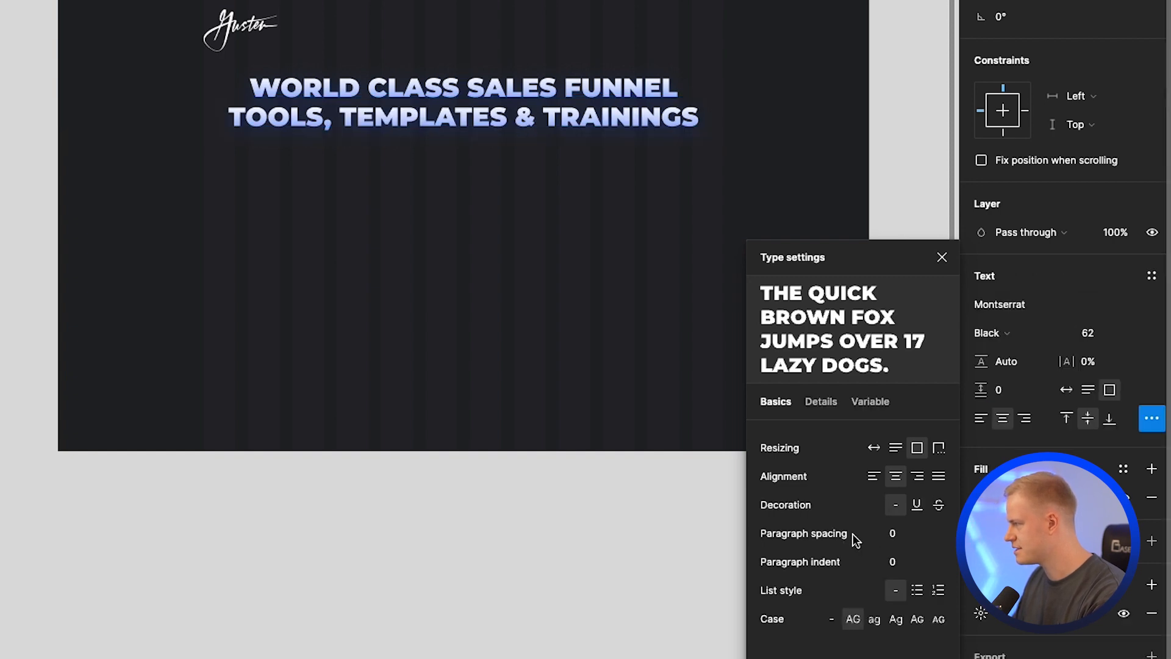
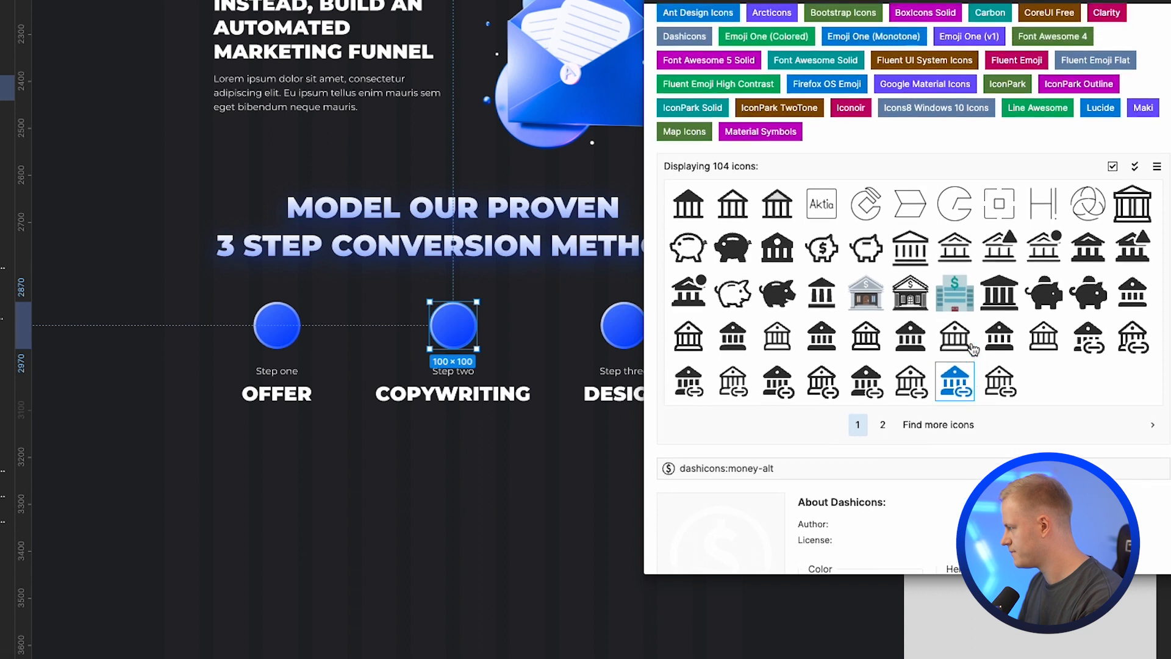
Step: Place the outlined piggy bank icon with the dollar sign in the Step one circle at 64 × 64
scroll(809, 379, up, 2)
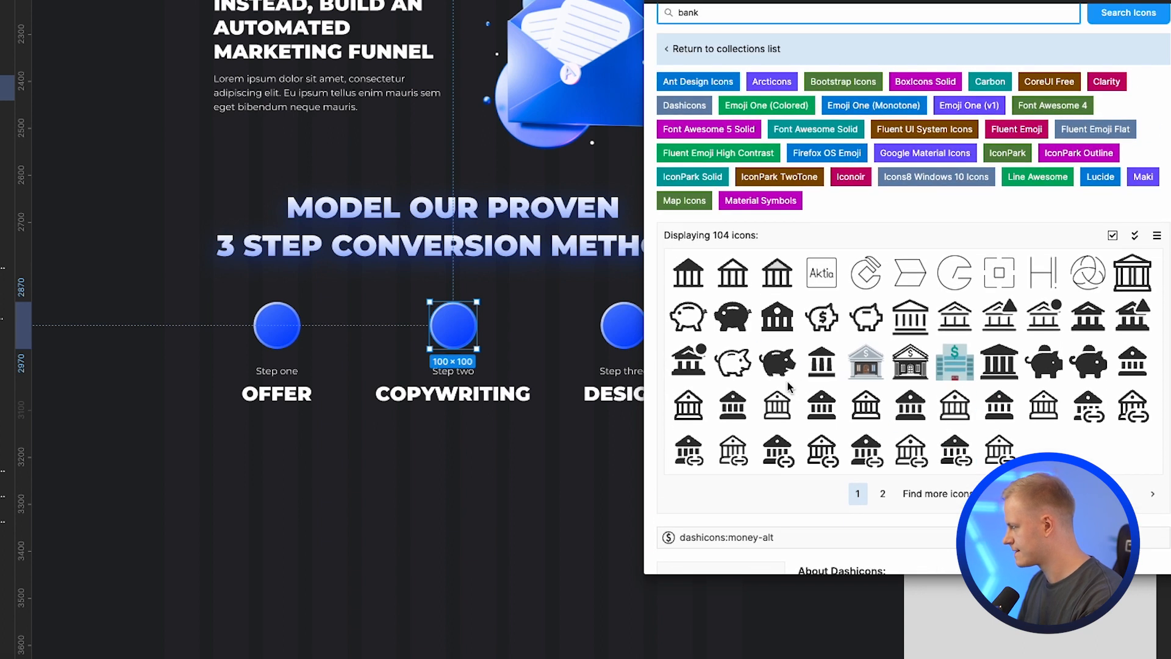
scroll(799, 378, up, 1)
drag(743, 347, 283, 332)
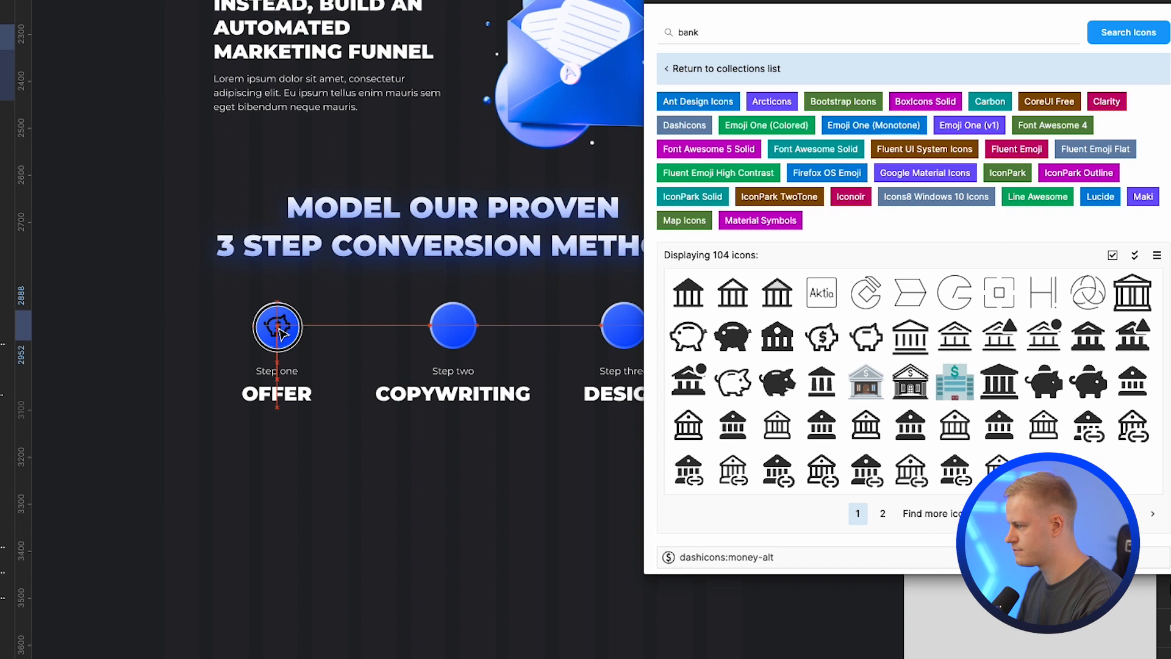
scroll(116, 332, down, 3)
scroll(330, 356, up, 1)
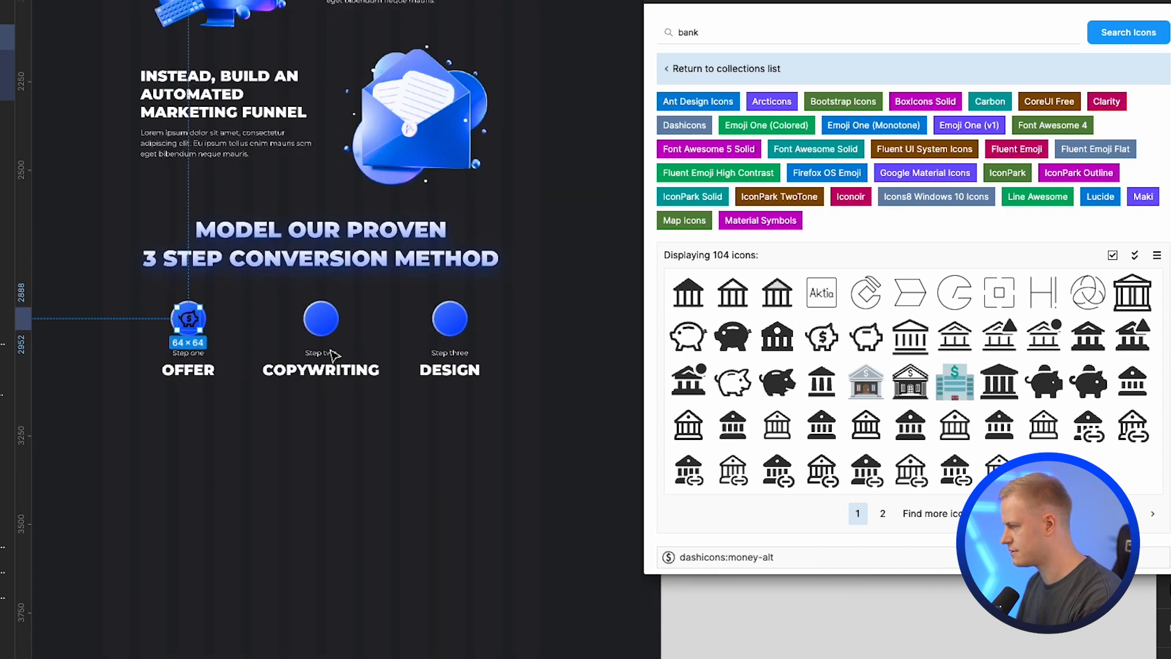
Step: Search the icon library for write and place the outlined pencil-and-square icon in the Step two circle
click(717, 33)
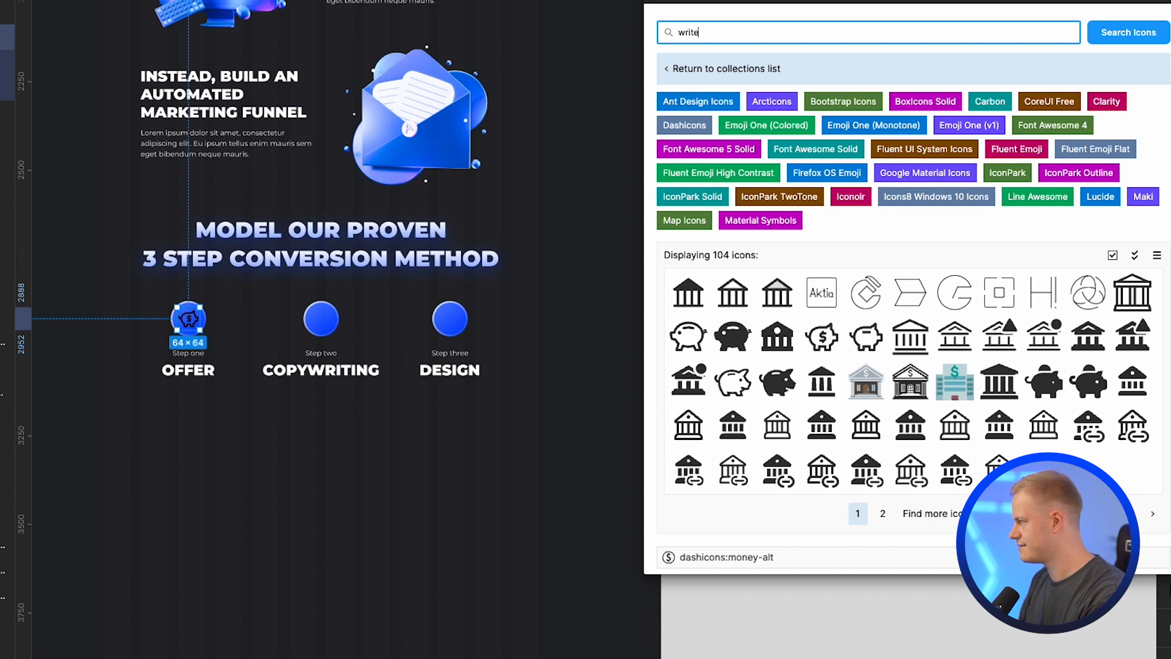
text(write)
key(Return)
mouse_move(911, 197)
mouse_down()
mouse_move(346, 350)
mouse_move(317, 244)
mouse_move(322, 336)
mouse_move(323, 319)
mouse_up()
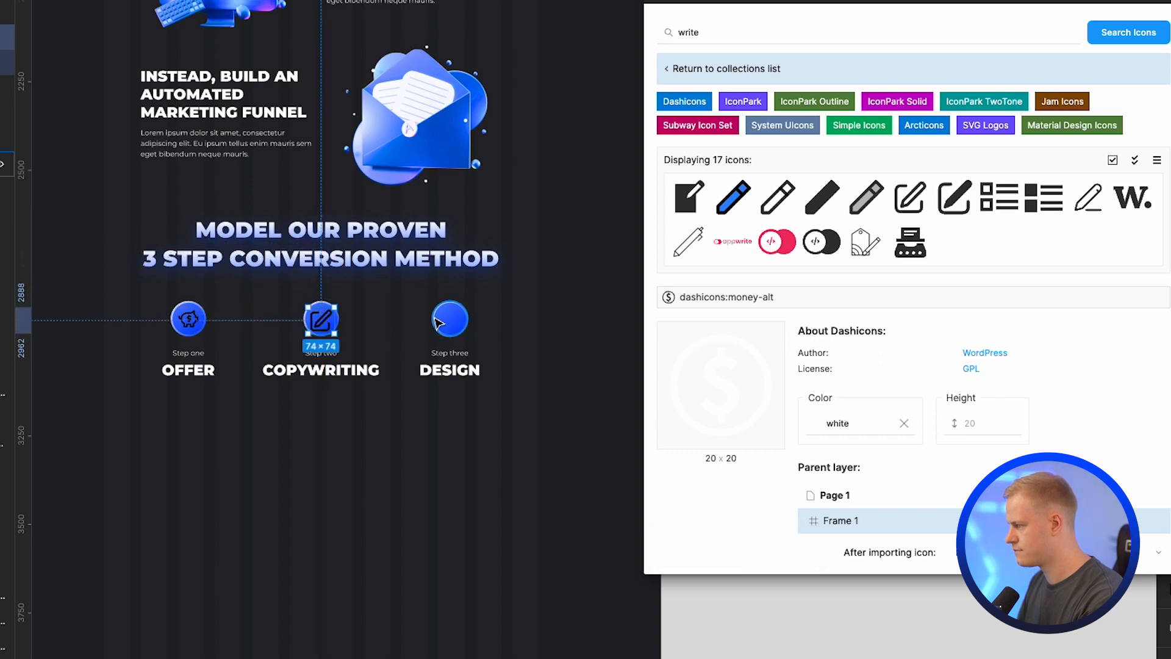
Step: Search the icon library for design, place the brush-and-shapes icon in the Step three circle at 53 × 53, and close the library
click(438, 322)
click(765, 36)
text(design)
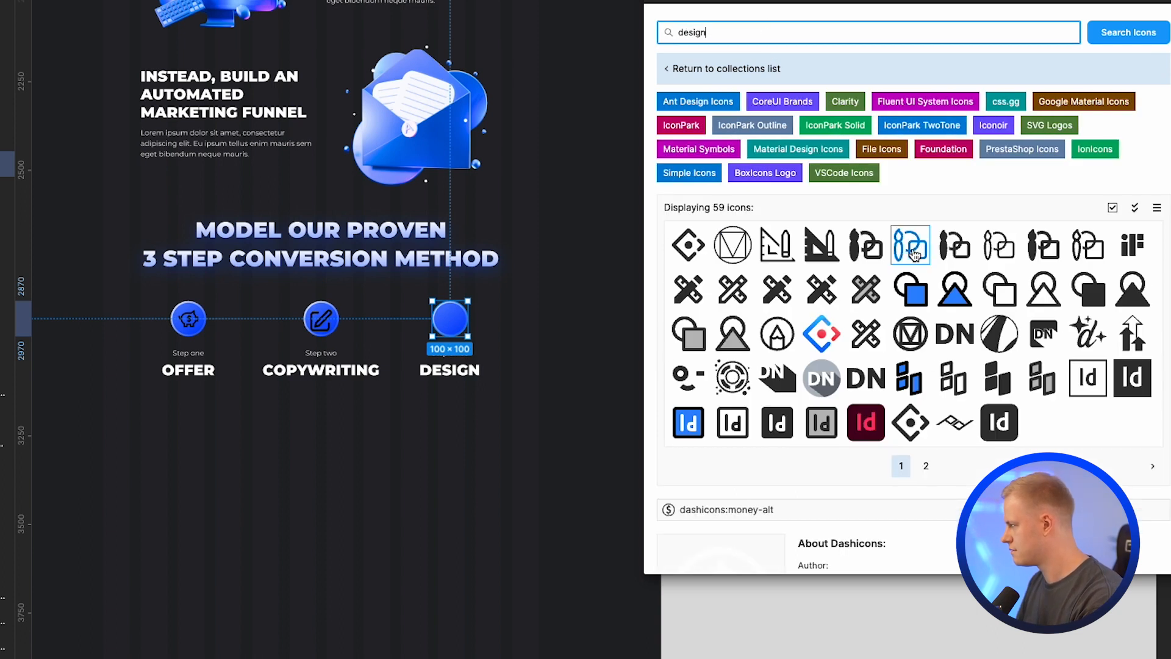
drag(910, 255, 443, 429)
scroll(476, 242, up, 5)
key(Escape)
Step: Recolour the Step three icon white (FFFFFF) and centre it within its circle
scroll(595, 341, down, 3)
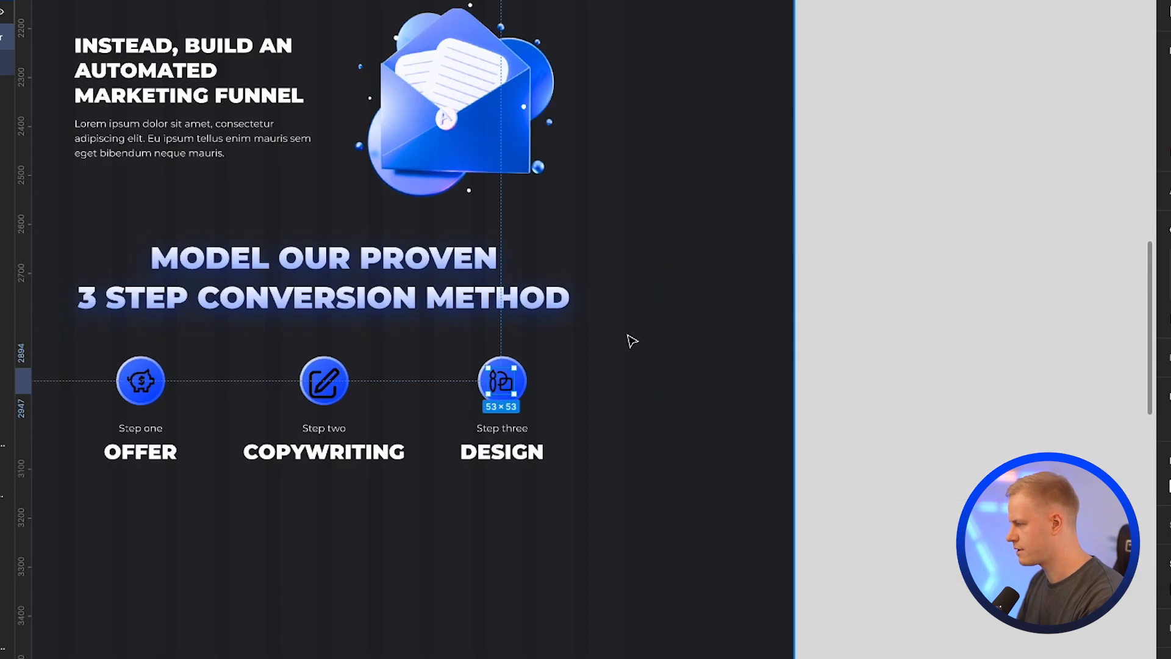
scroll(79, 450, up, 3)
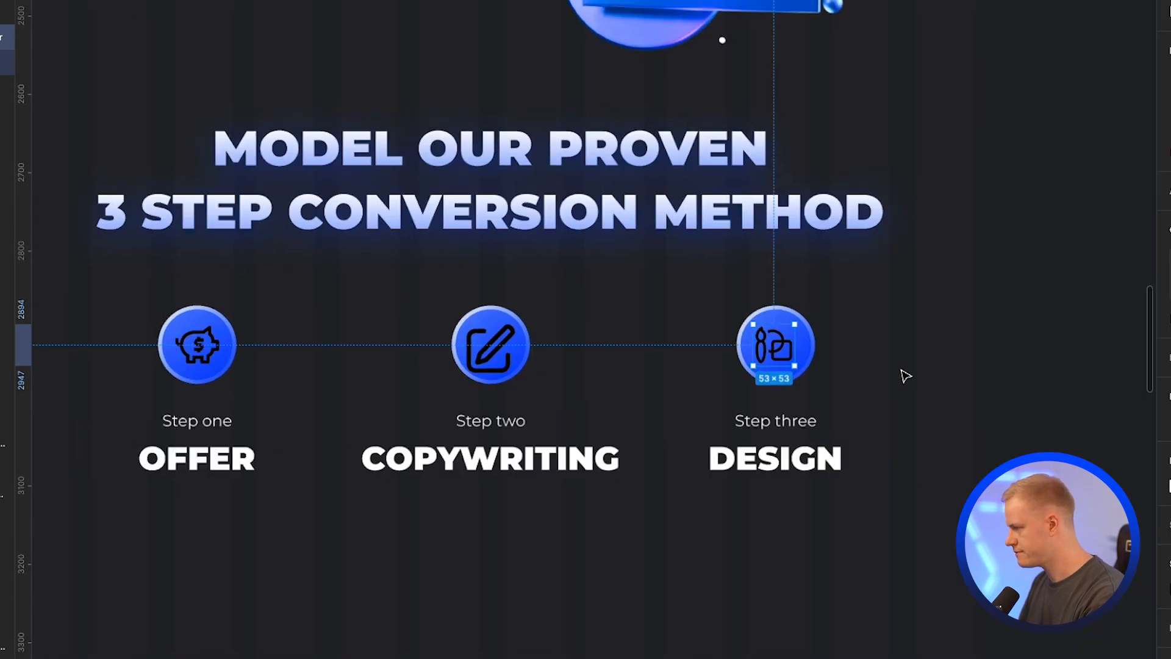
scroll(902, 370, down, 2)
scroll(442, 546, up, 2)
click(1170, 588)
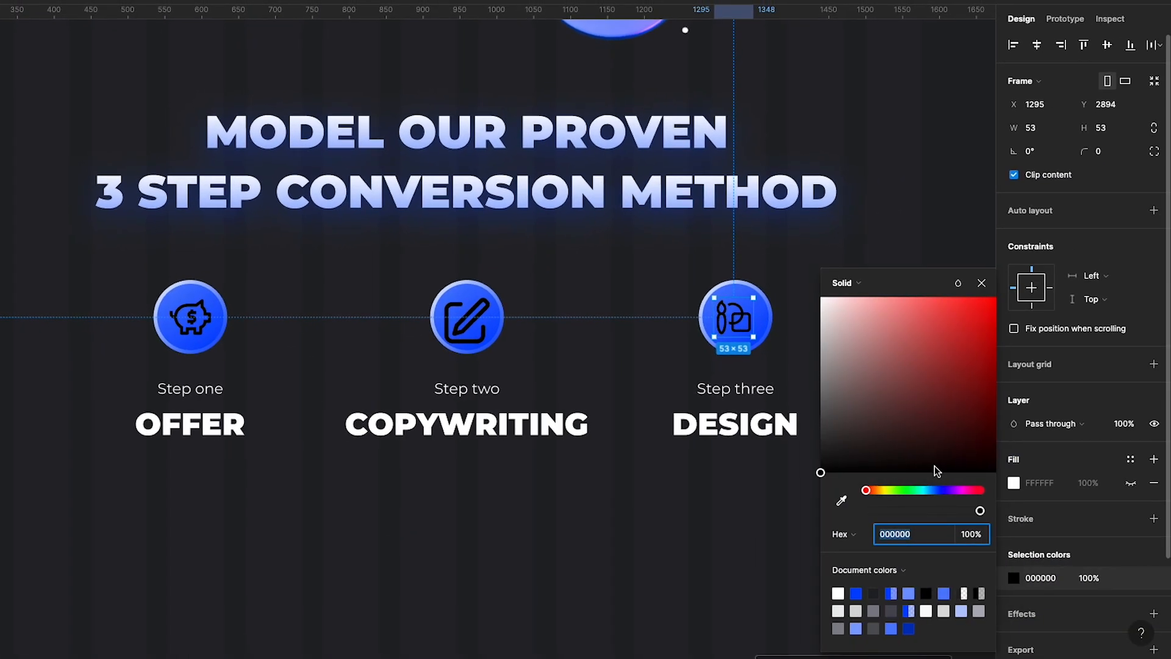
drag(935, 466, 714, 209)
drag(740, 317, 743, 319)
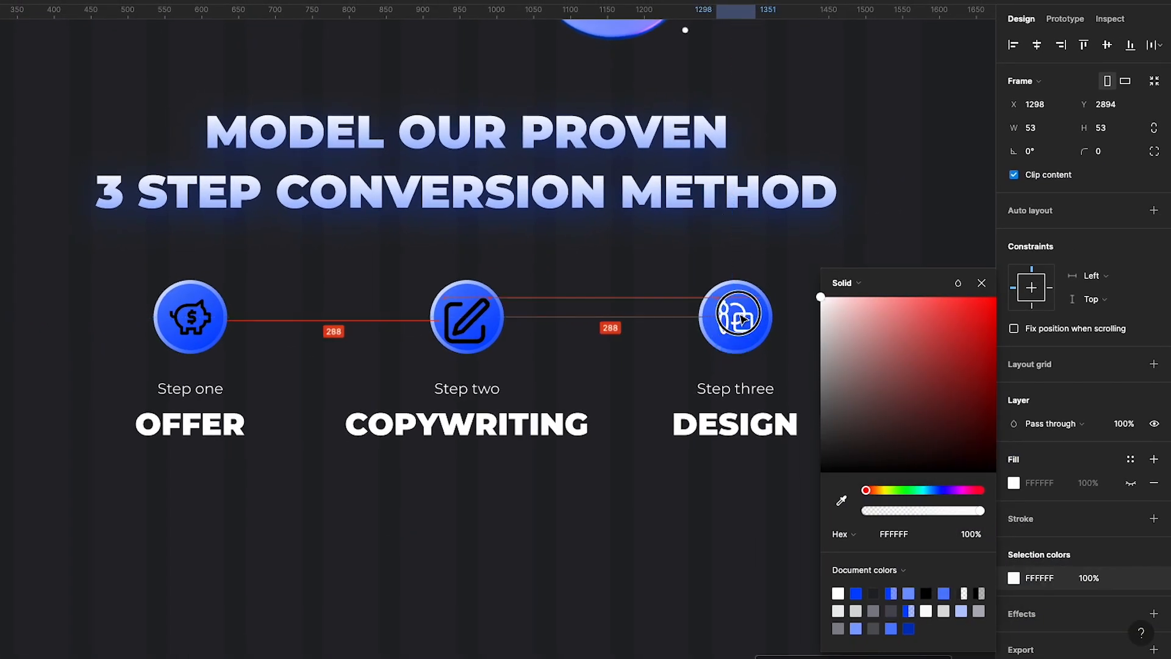
Step: Shrink the Step two pencil icon to 56 × 56 and recolour it white (FFFFFF)
click(482, 344)
drag(471, 346, 473, 334)
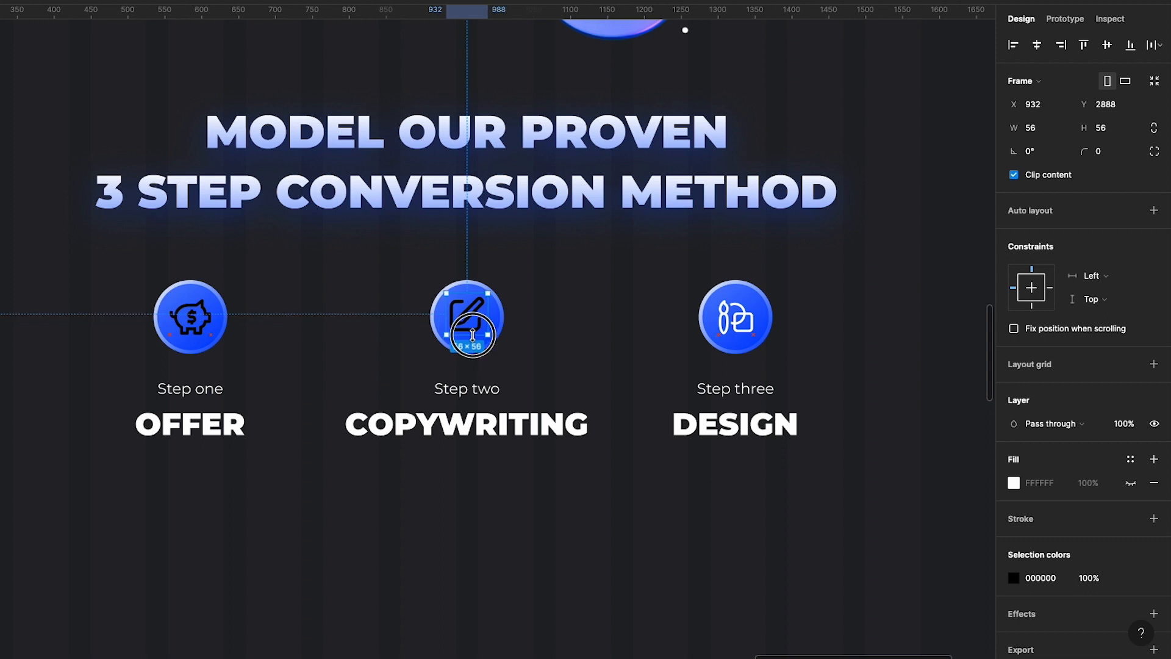
click(1014, 578)
drag(938, 469, 671, 178)
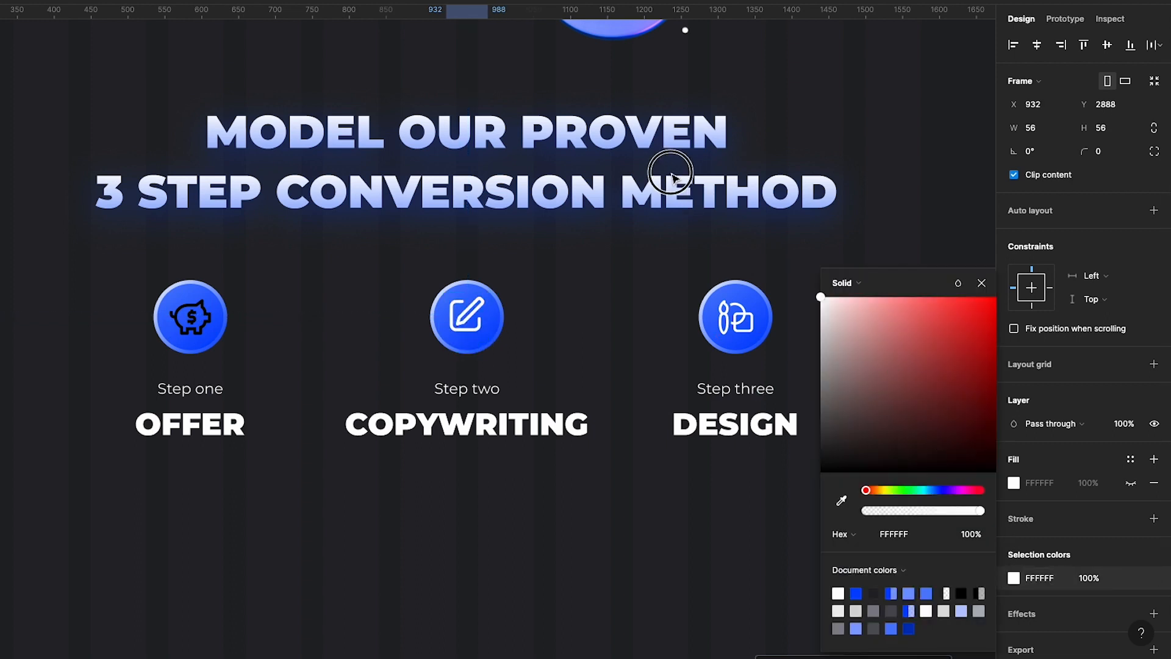
Step: Try a linear gradient as the Step two pencil icon's colour
click(853, 283)
click(859, 297)
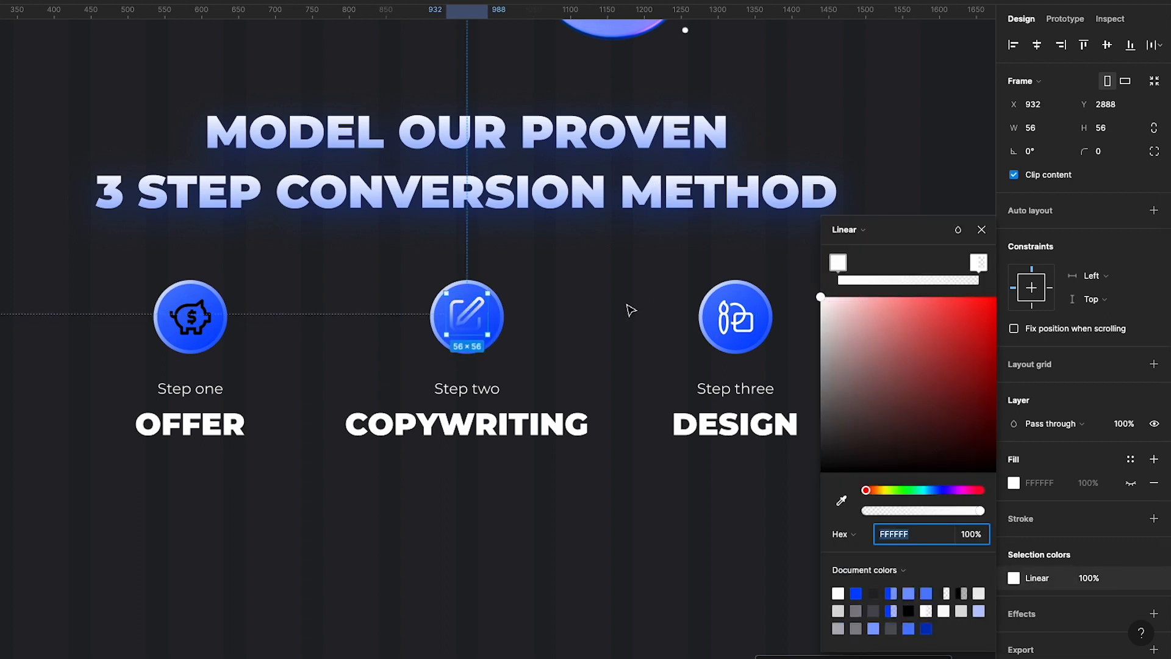
click(861, 231)
Step: Reposition the pencil icon within the Step two circle to X 935, Y 2892
click(498, 346)
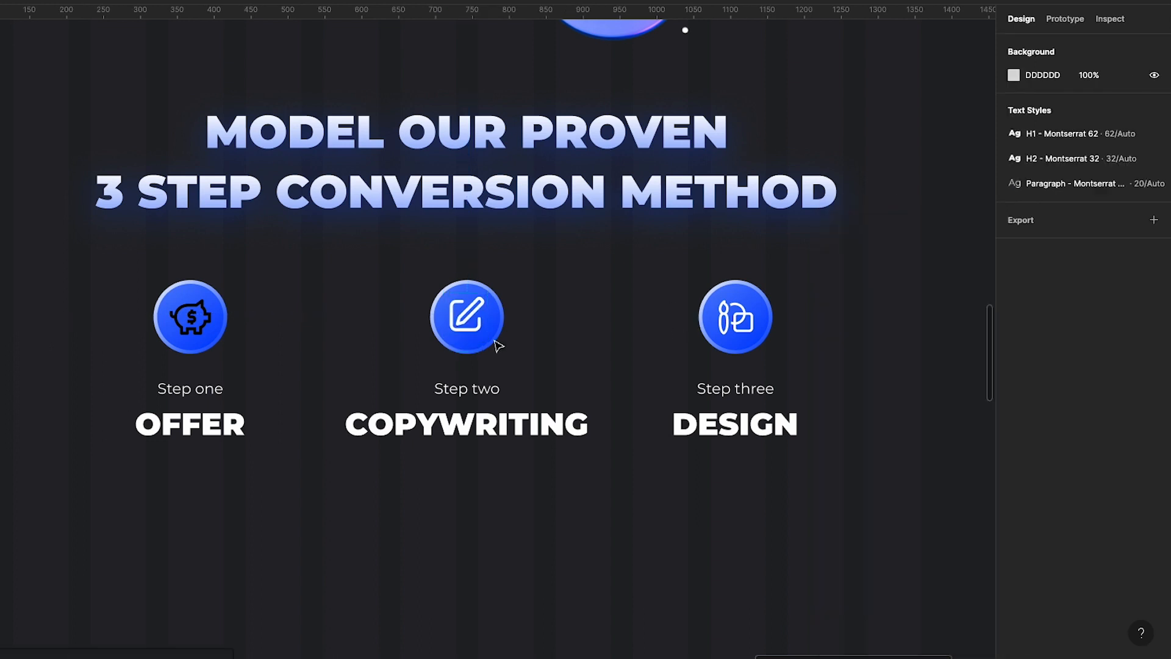
click(472, 320)
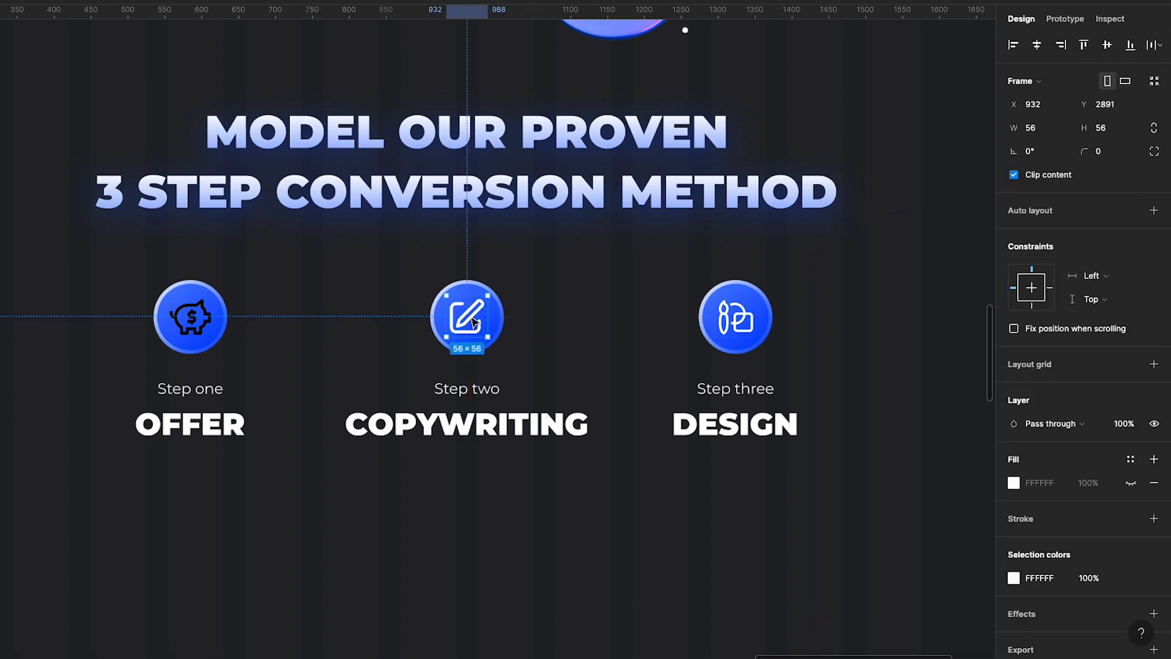
scroll(474, 321, up, 5)
drag(474, 321, 479, 324)
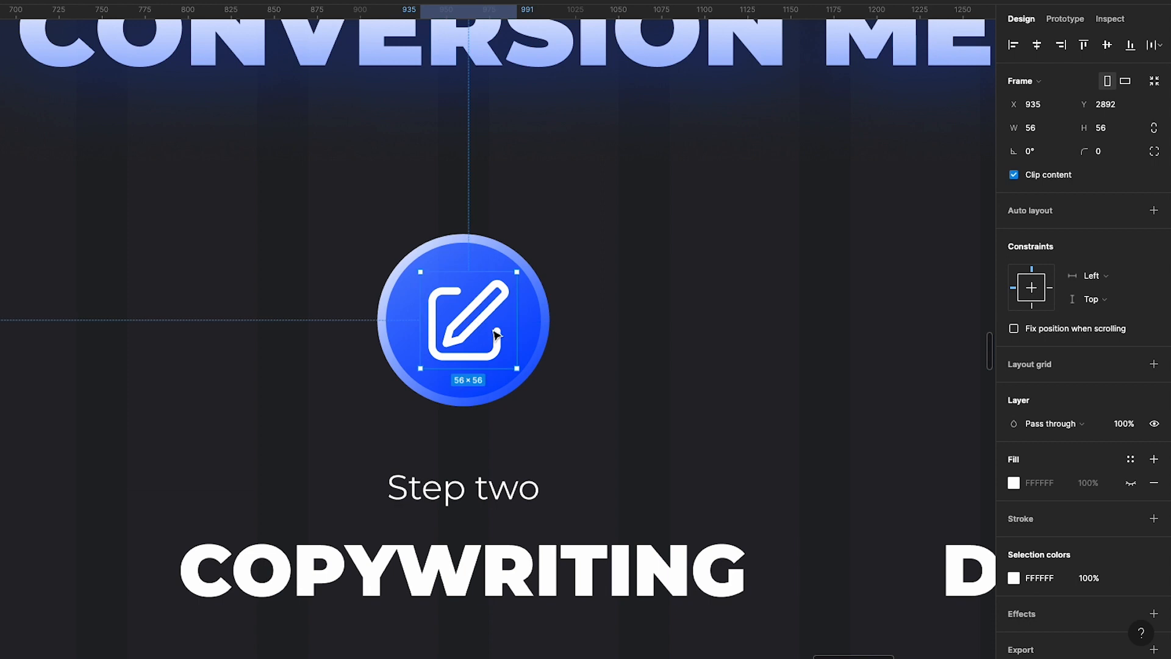
Step: Try the Step two pencil icon at X 932 within its circle and move it back to X 935
scroll(479, 323, down, 5)
click(708, 312)
scroll(707, 311, up, 3)
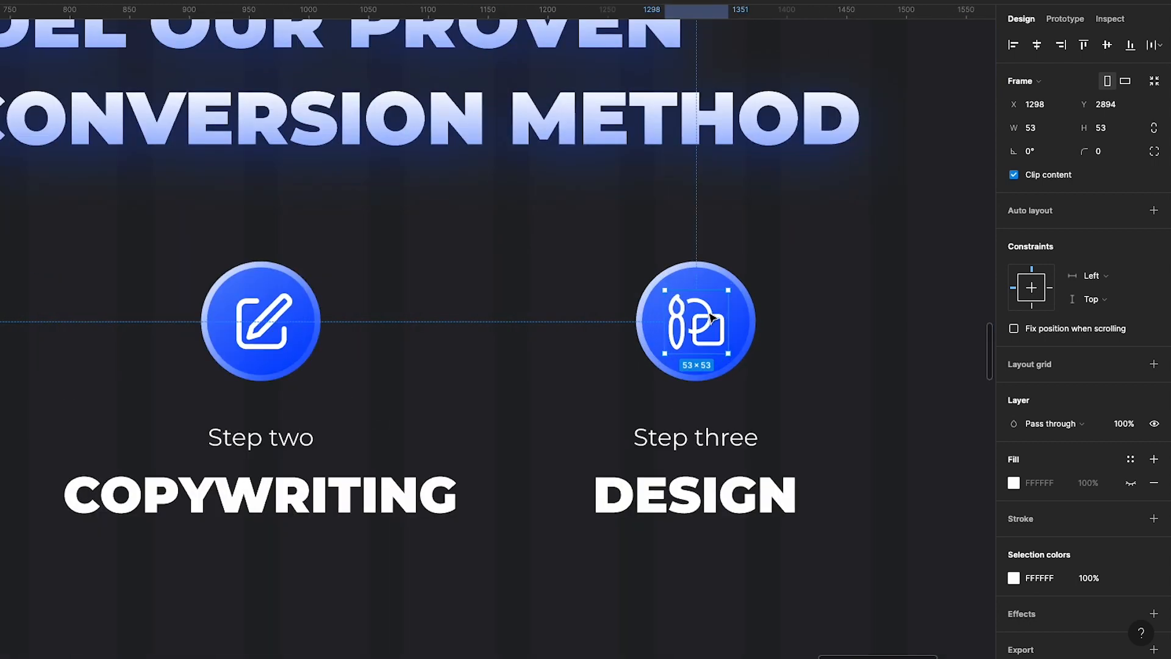
scroll(628, 322, down, 1)
scroll(268, 357, up, 4)
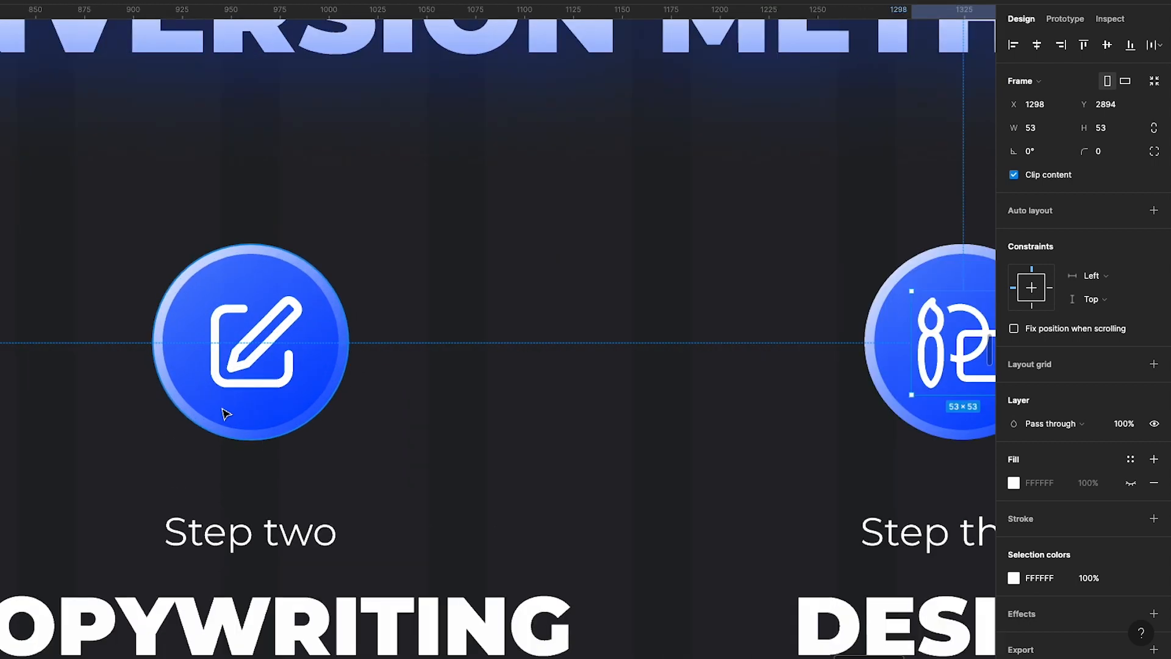
click(252, 355)
drag(248, 349, 245, 349)
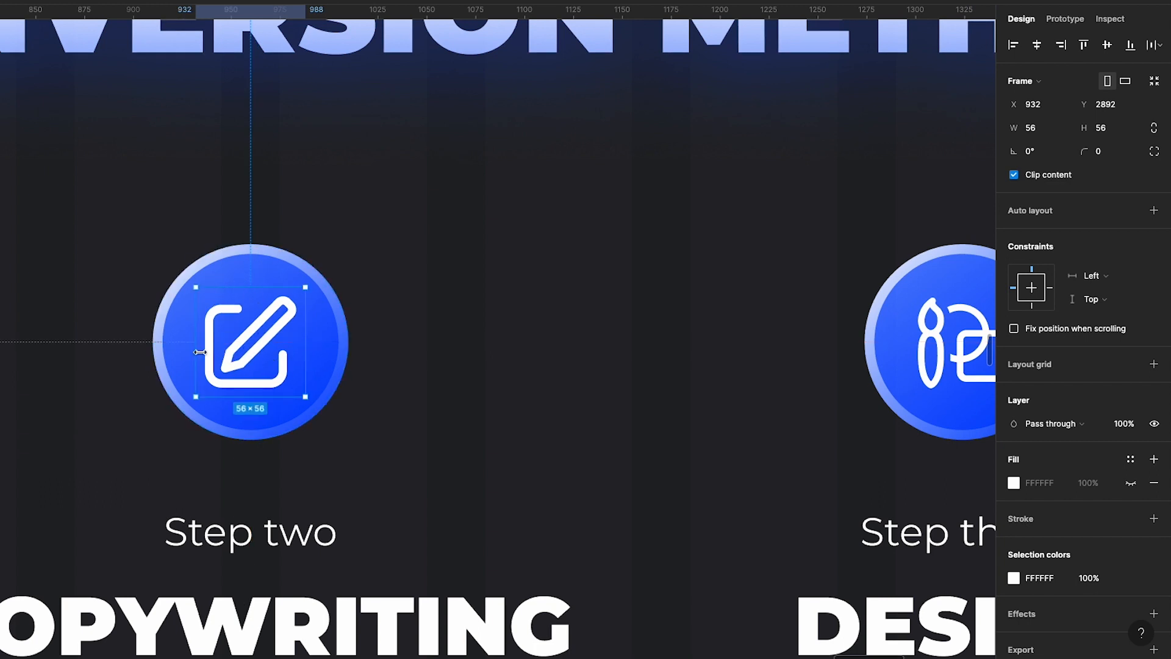
click(474, 349)
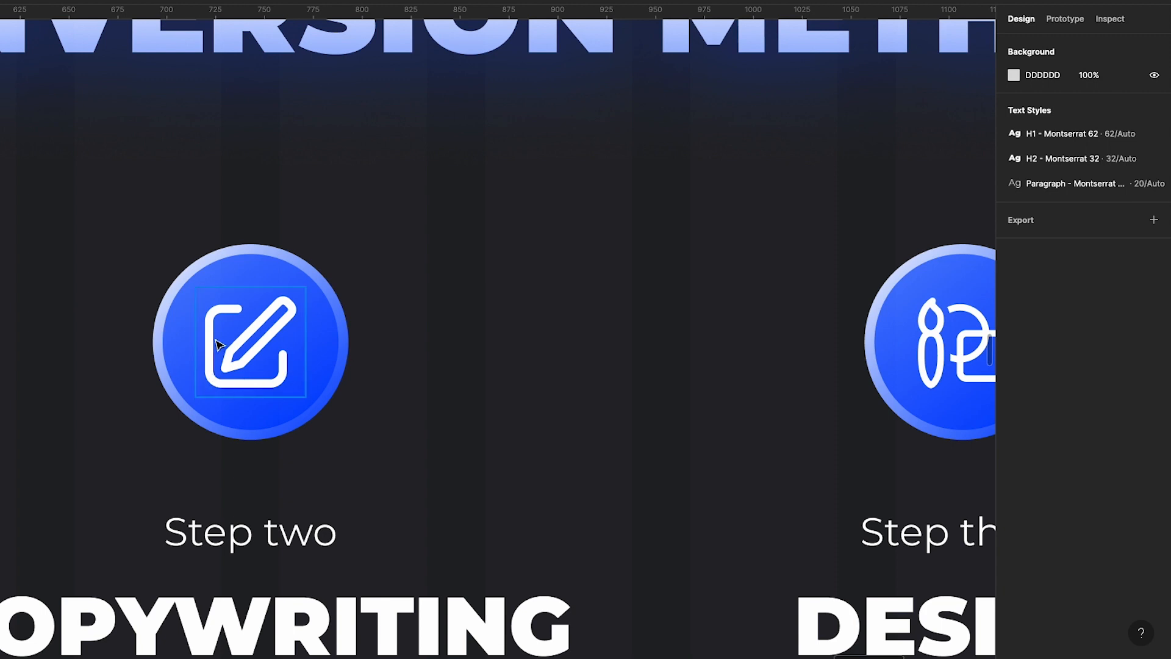
drag(221, 335, 225, 334)
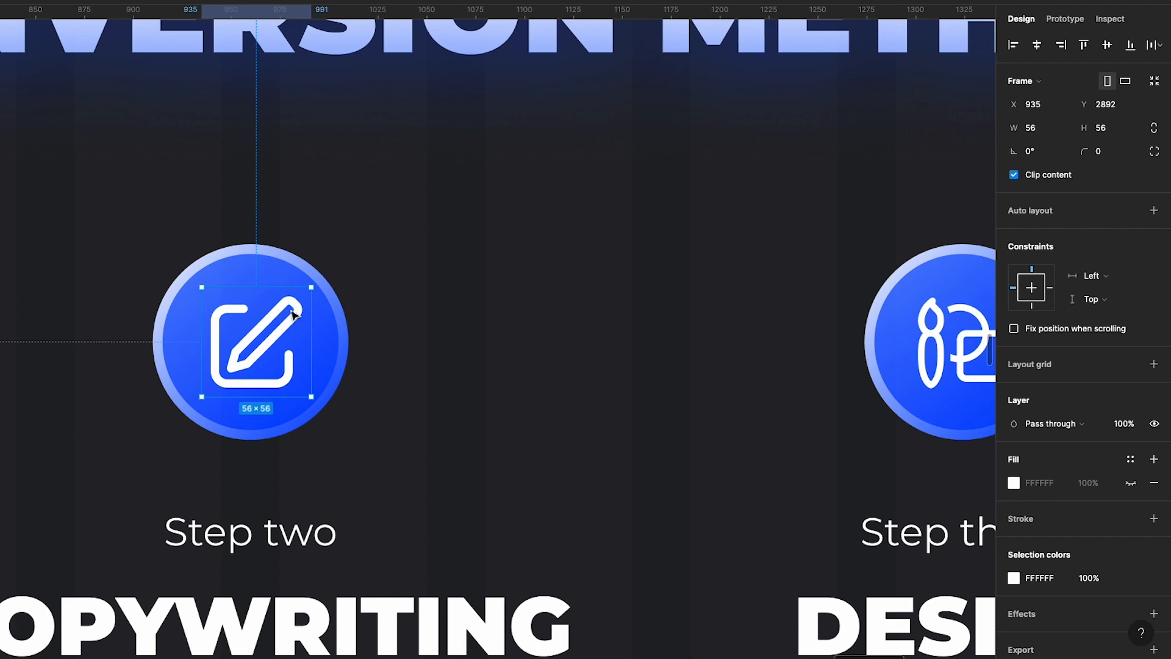
click(456, 297)
Step: Recolour the Step one piggy bank icon white (FFFFFF)
scroll(457, 298, down, 6)
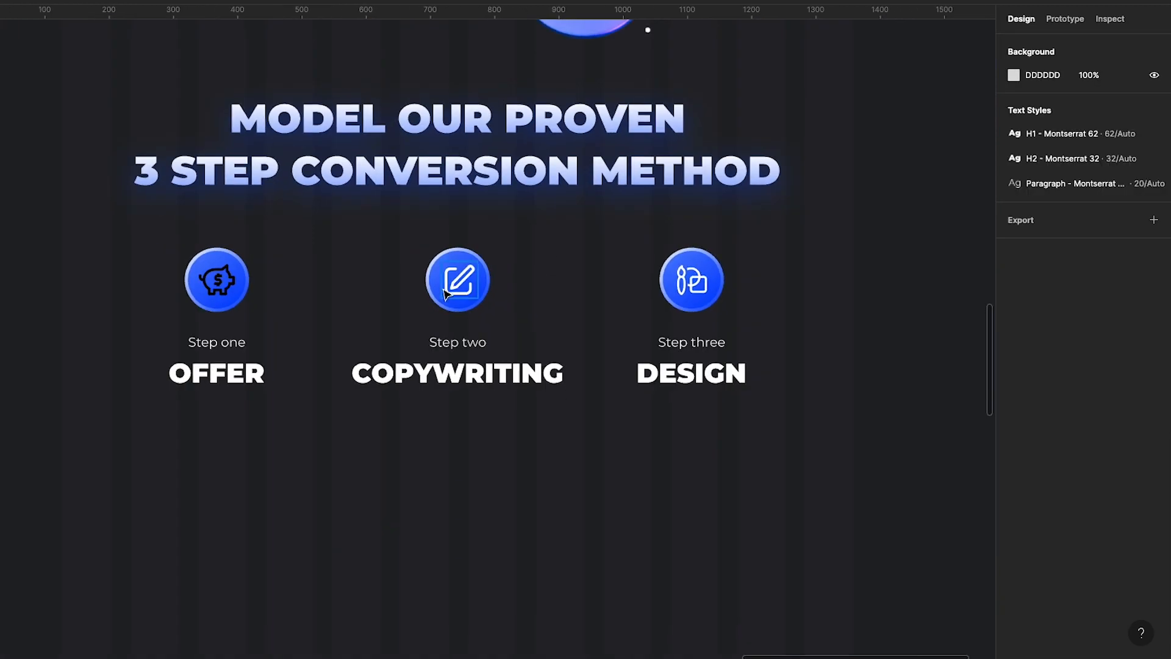
scroll(610, 273, down, 1)
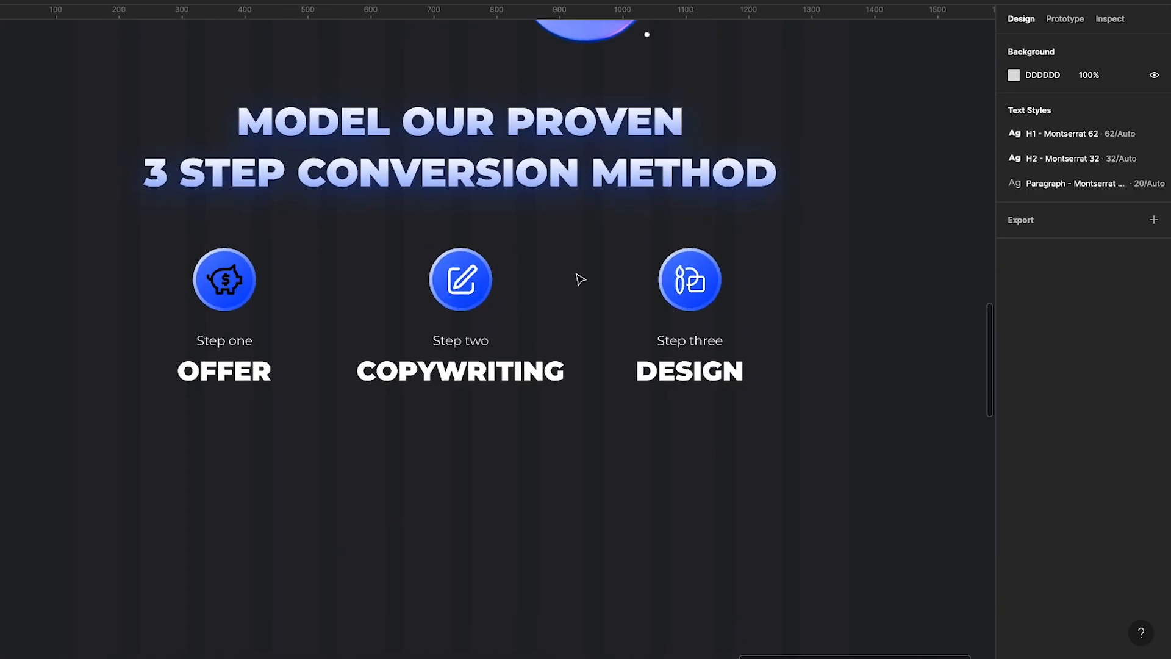
click(224, 279)
click(1021, 578)
click(819, 297)
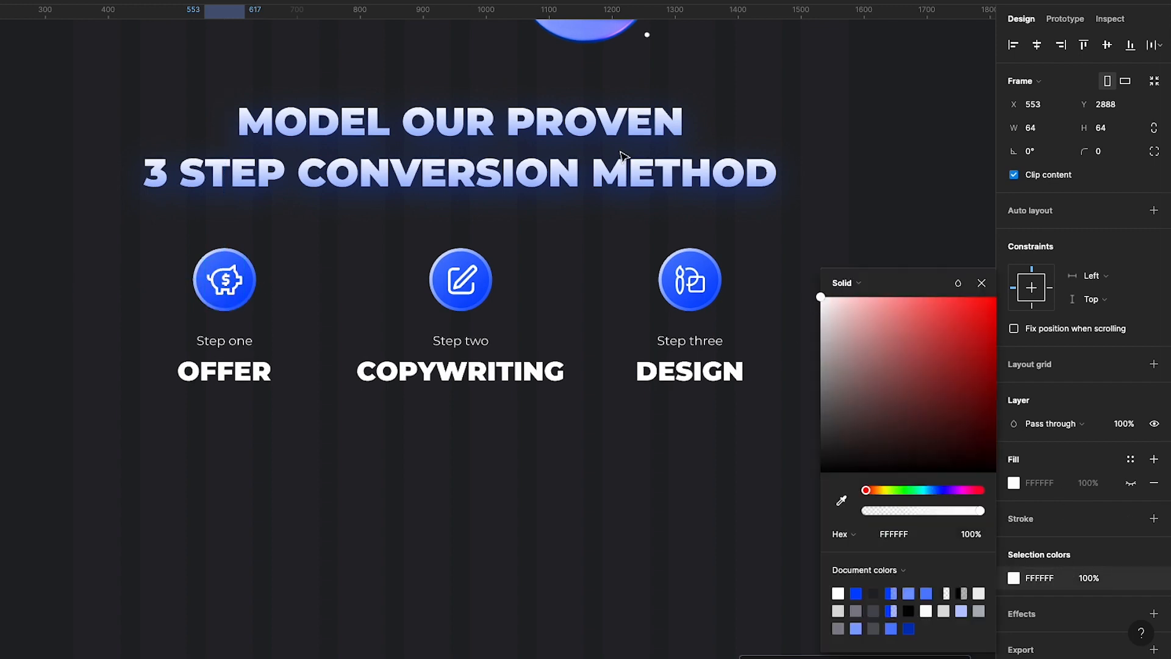
click(479, 650)
Step: Compare the text settings of the marketing funnel, conversion method and hero headings across the page
scroll(479, 650, down, 4)
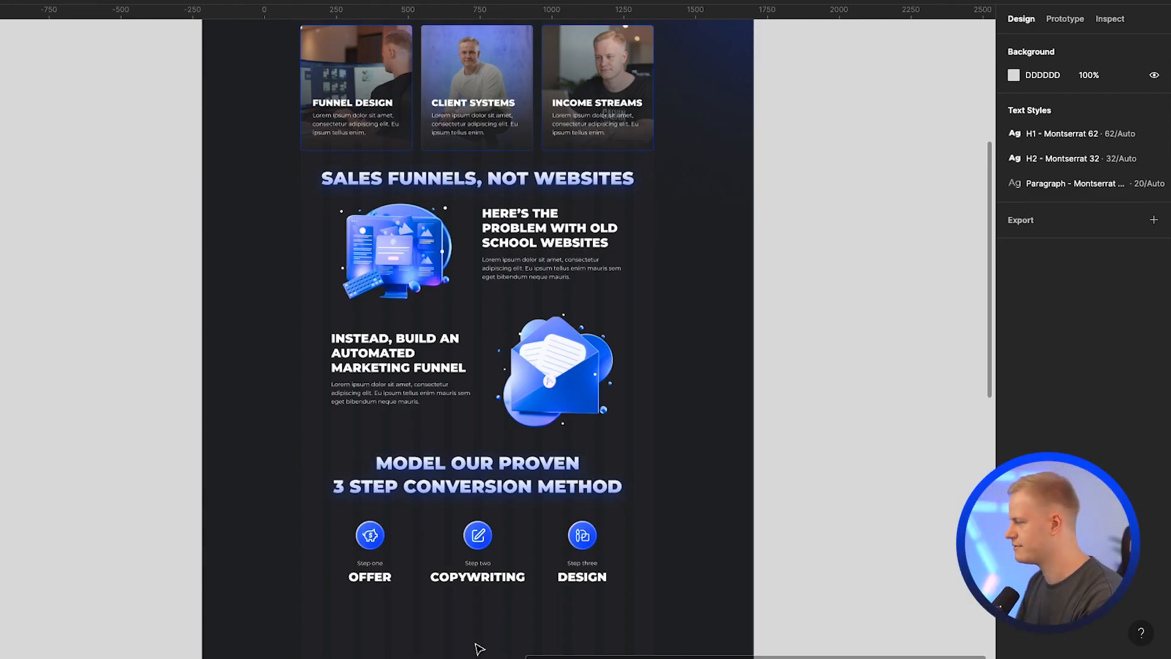
click(394, 344)
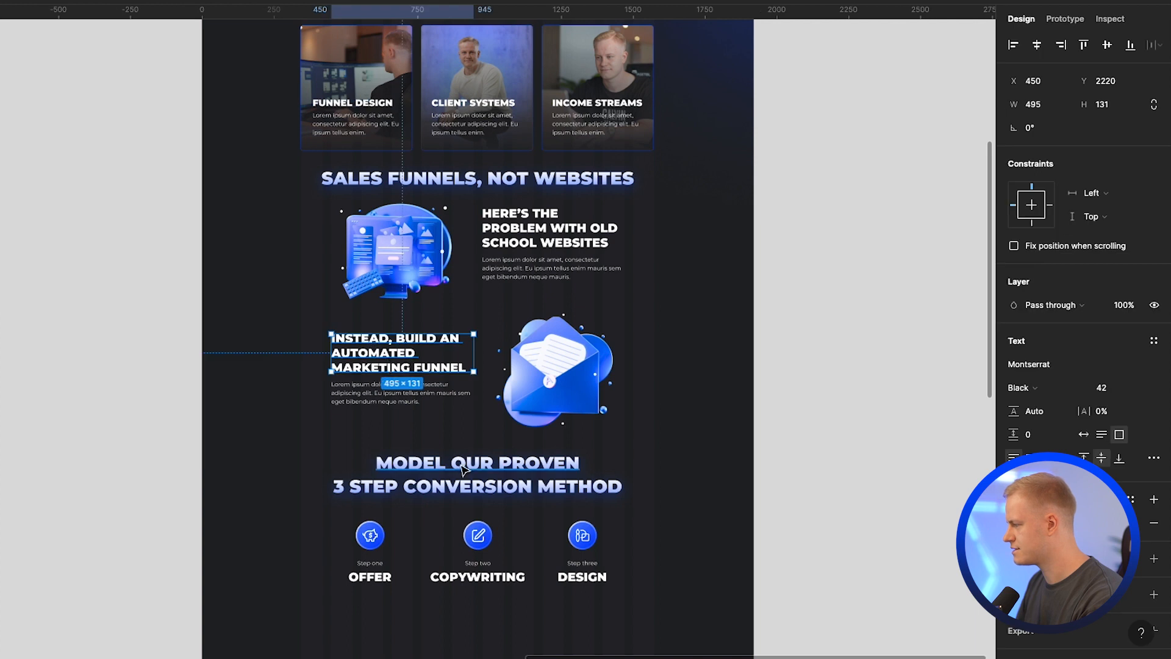
click(463, 469)
click(400, 357)
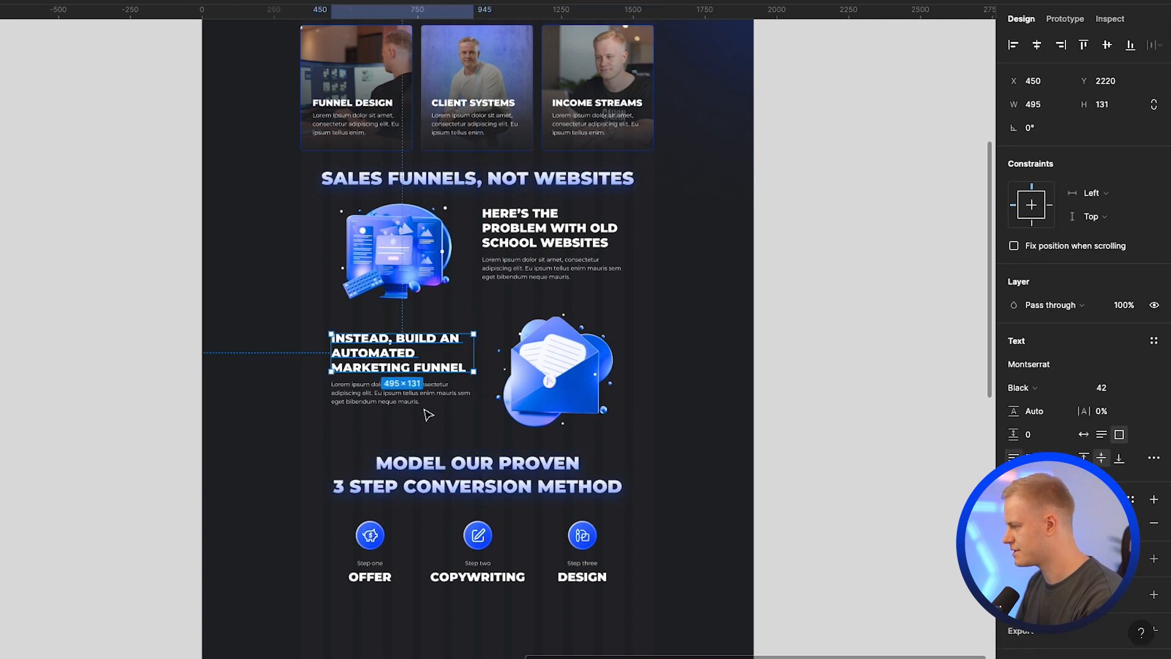
click(482, 497)
scroll(482, 497, down, 3)
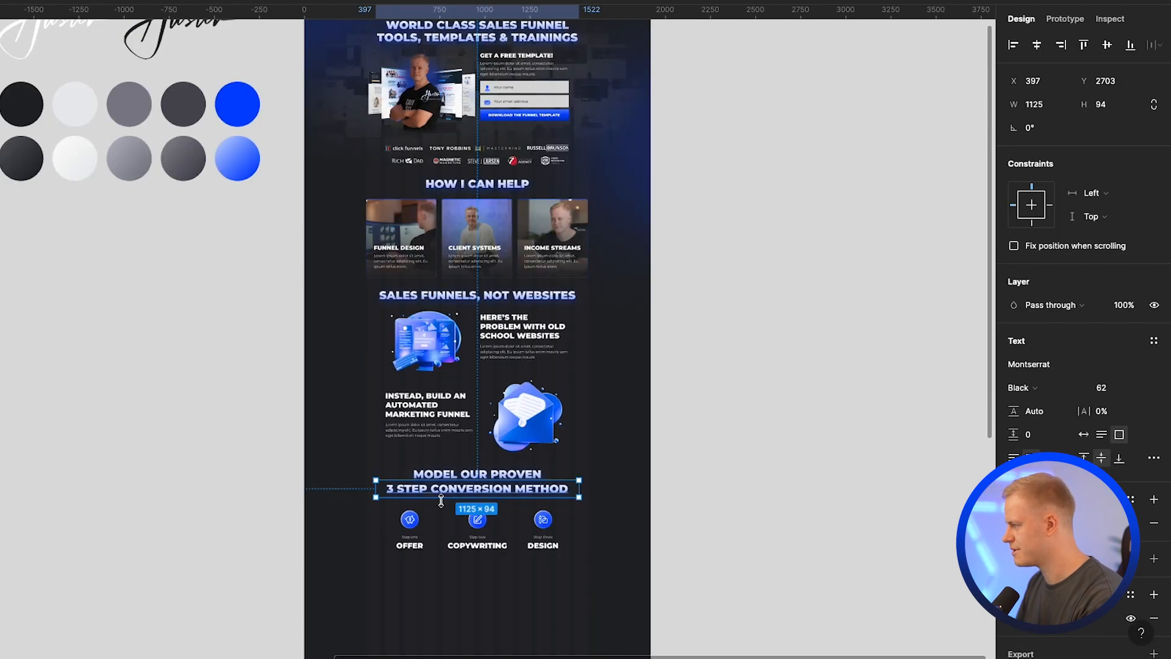
scroll(441, 500, up, 5)
scroll(460, 202, up, 3)
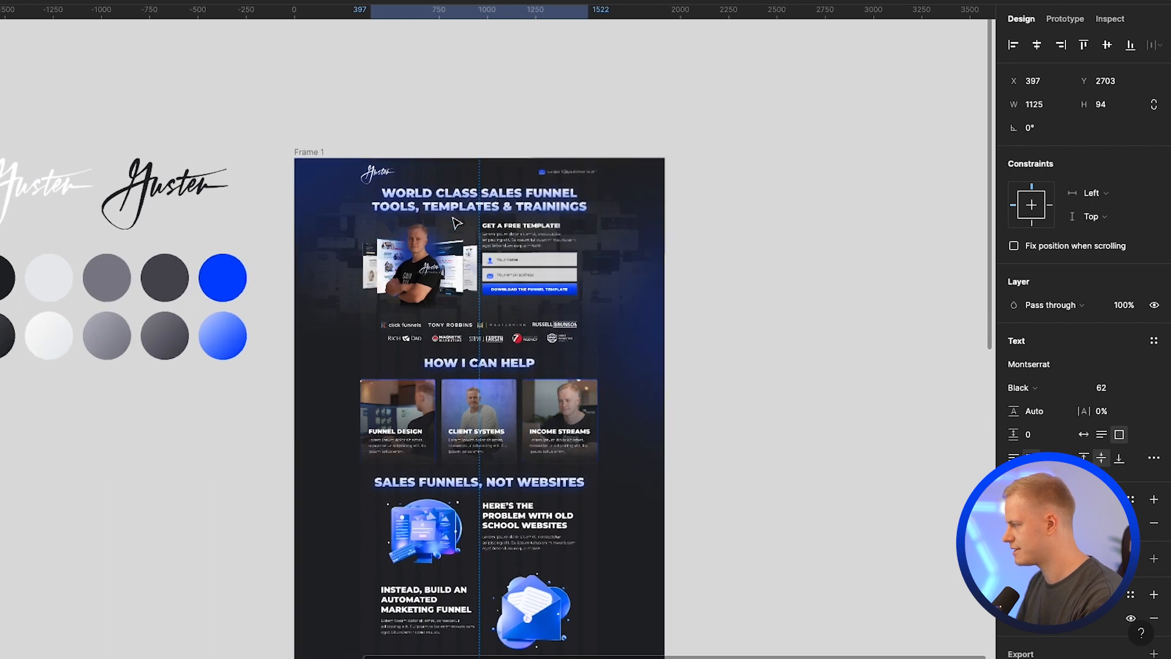
click(465, 193)
scroll(465, 192, down, 3)
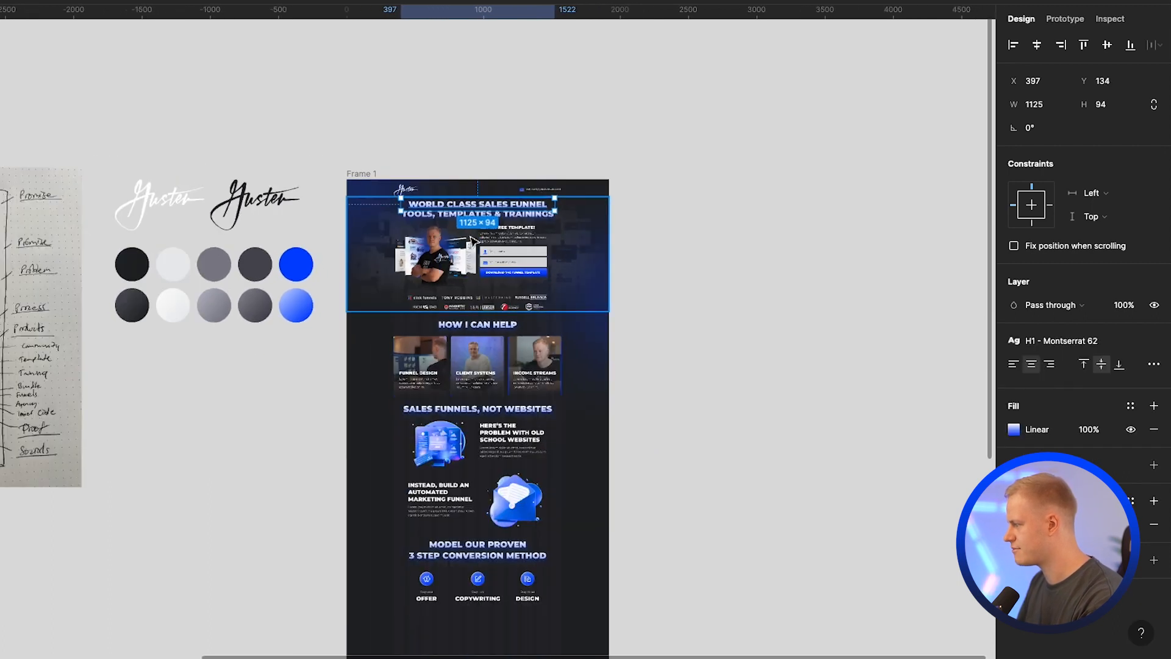
Step: Duplicate the marketing funnel paragraph below the three steps and narrow its text box to 303 wide
scroll(475, 431, up, 3)
scroll(476, 497, up, 2)
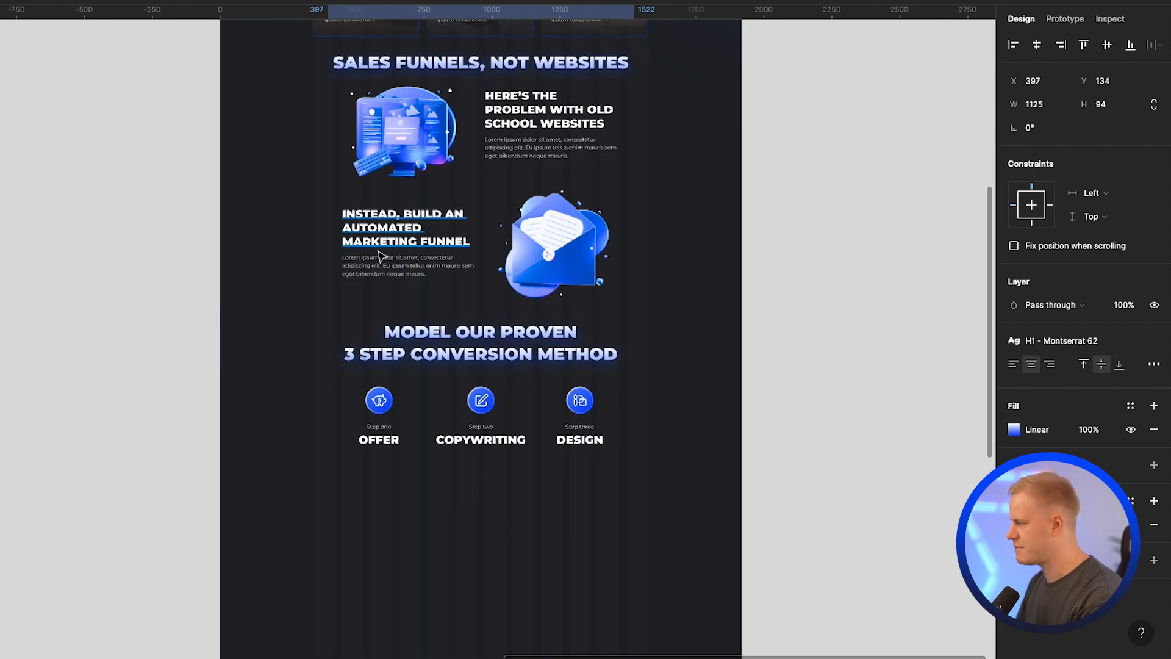
click(384, 261)
key(ctrl+c)
key(ctrl+v)
drag(385, 261, 410, 481)
scroll(410, 480, up, 3)
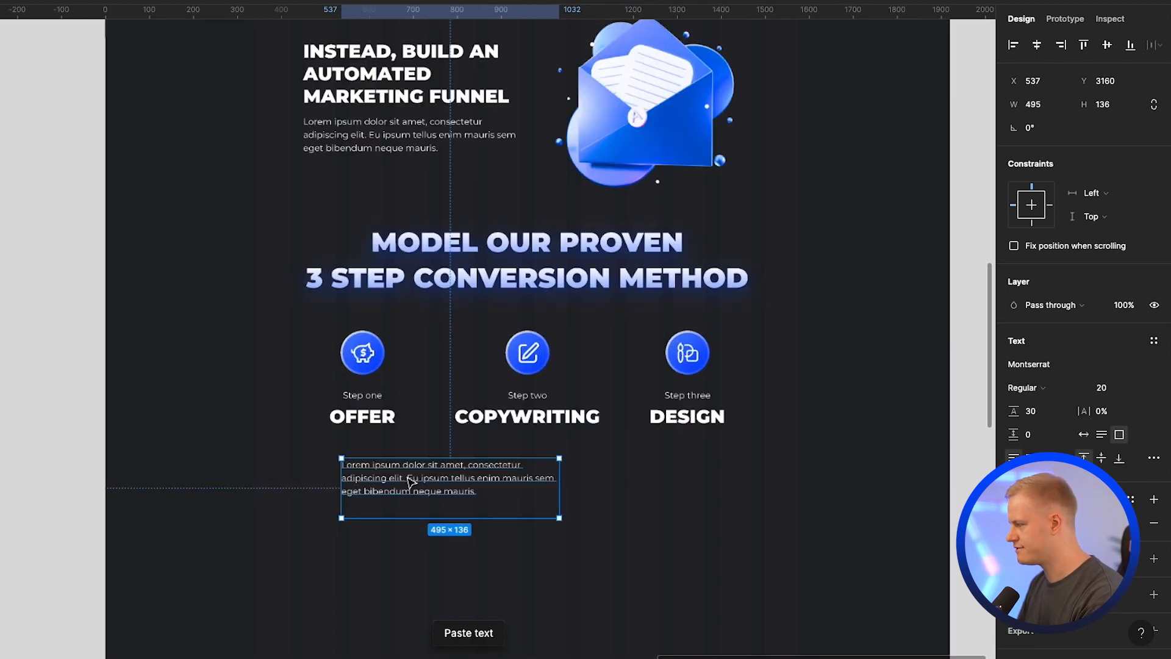
drag(559, 488, 476, 488)
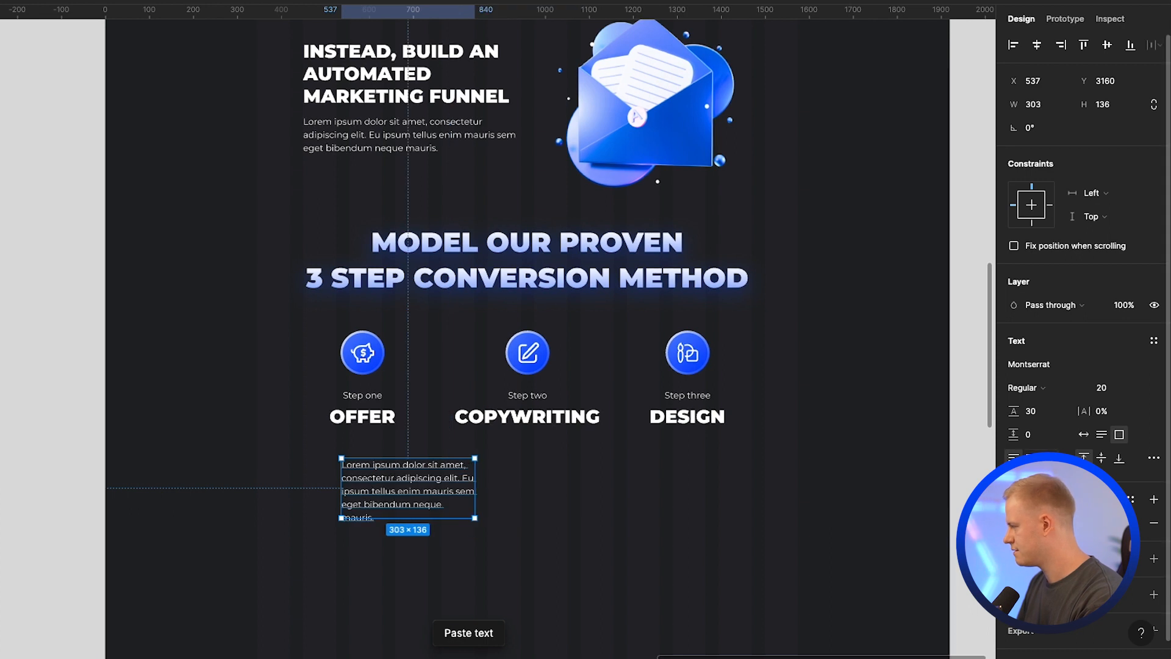
Step: Shorten the copied paragraph to "Lorem ipsum dolor sit amet, consectetur adipiscing elit." and centre its text under OFFER
drag(393, 501, 343, 477)
double_click(387, 484)
click(460, 471)
double_click(422, 462)
drag(421, 462, 421, 501)
key(BackSpace)
click(458, 506)
click(405, 504)
click(407, 495)
Step: Place copies of the OFFER paragraph under the COPYWRITING and DESIGN headings
drag(401, 501, 690, 458)
click(380, 467)
key(ctrl+c)
key(ctrl+v)
click(628, 506)
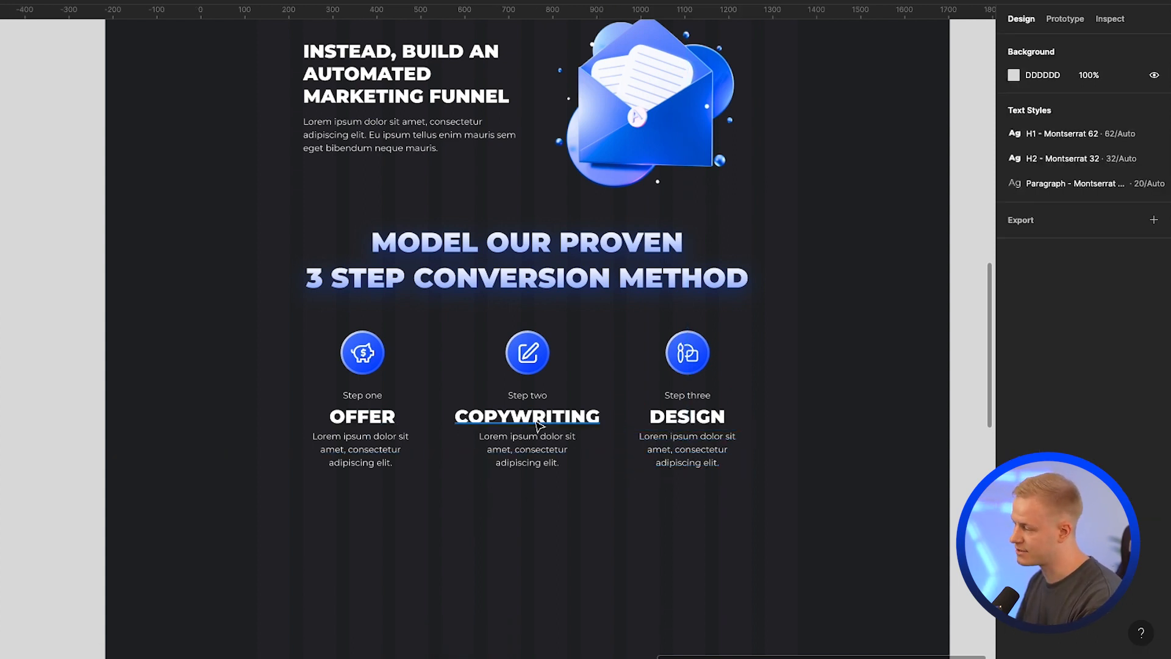
Step: Review the three-step section's text and spacing against the service cards and sections above it
scroll(630, 480, down, 3)
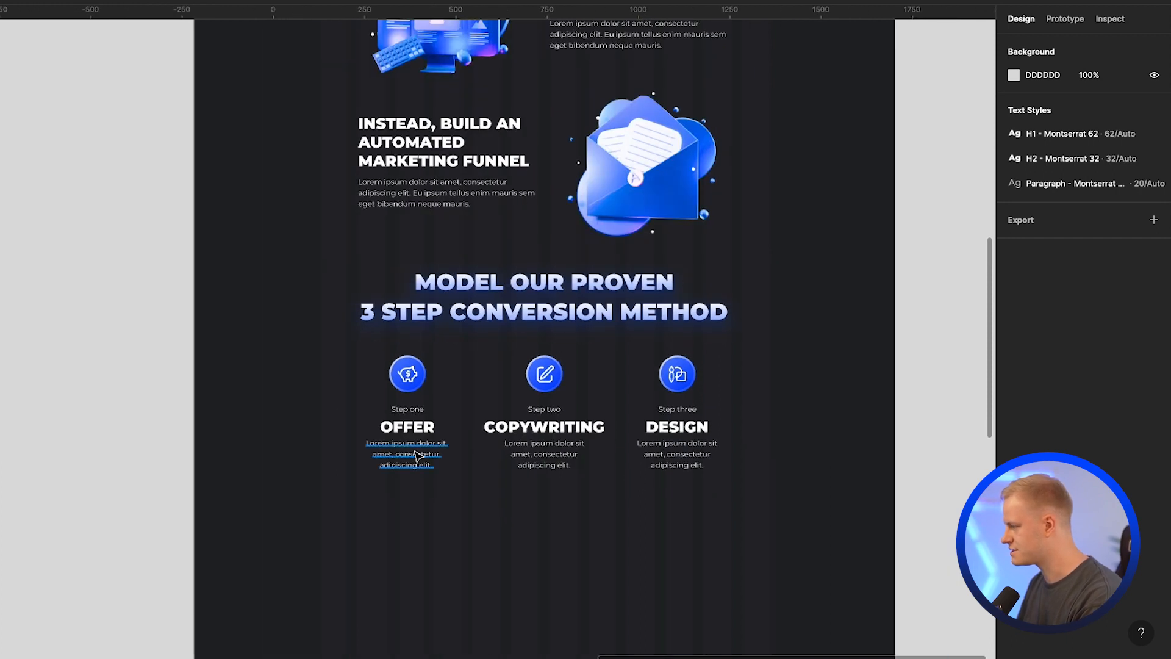
click(417, 455)
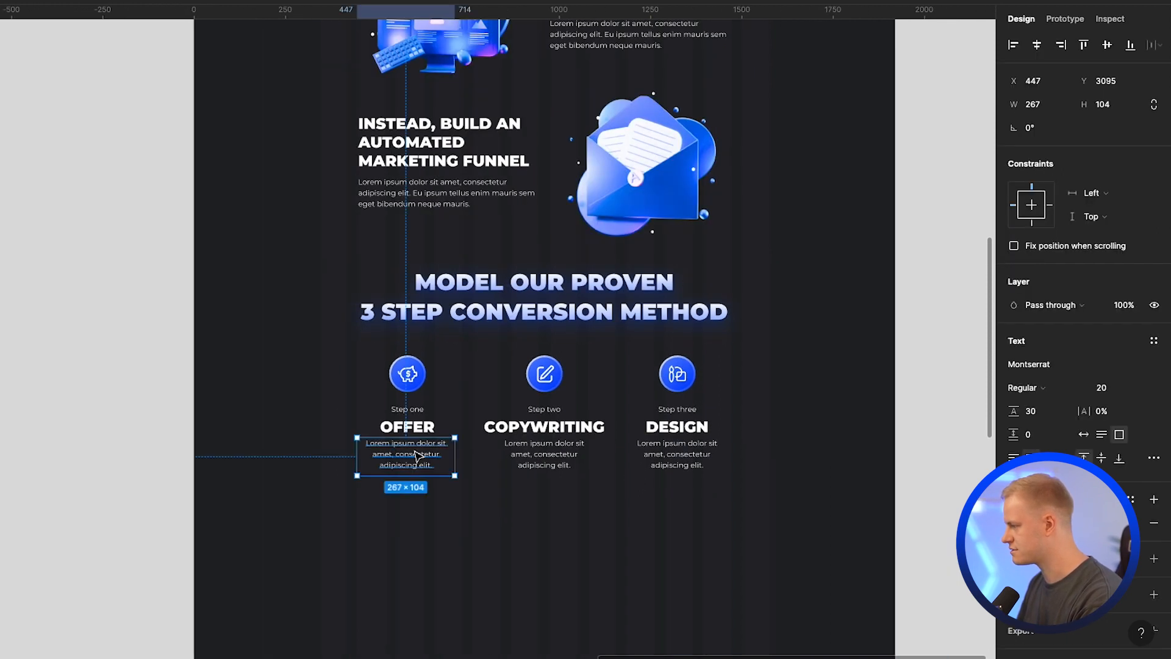
click(485, 484)
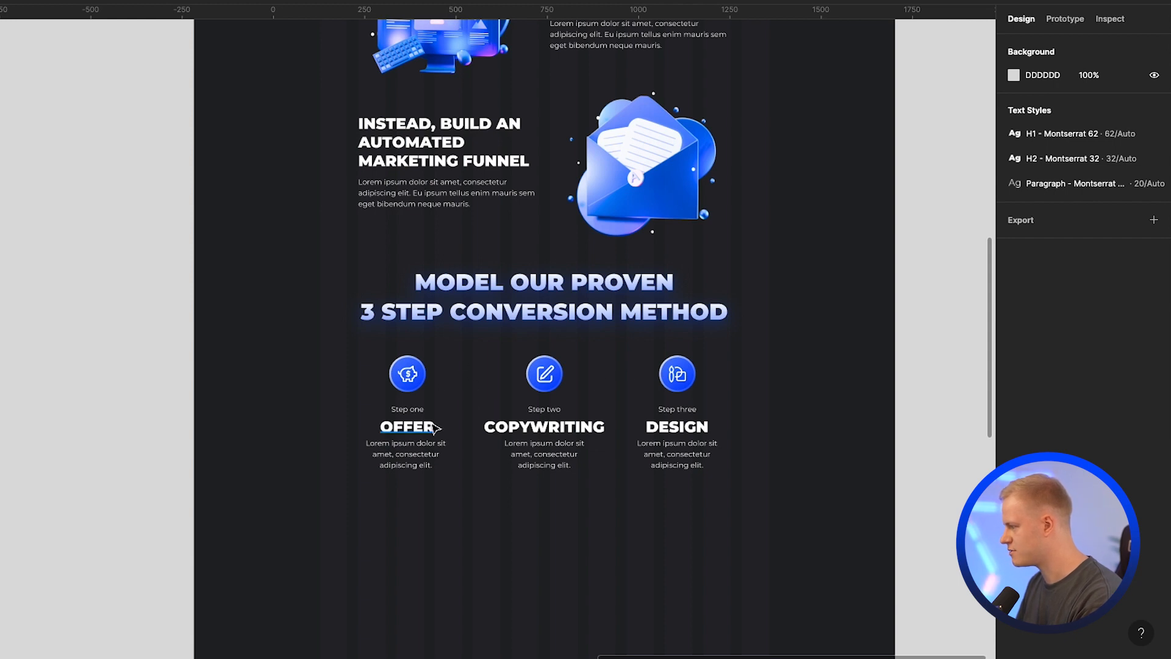
scroll(614, 435, up, 5)
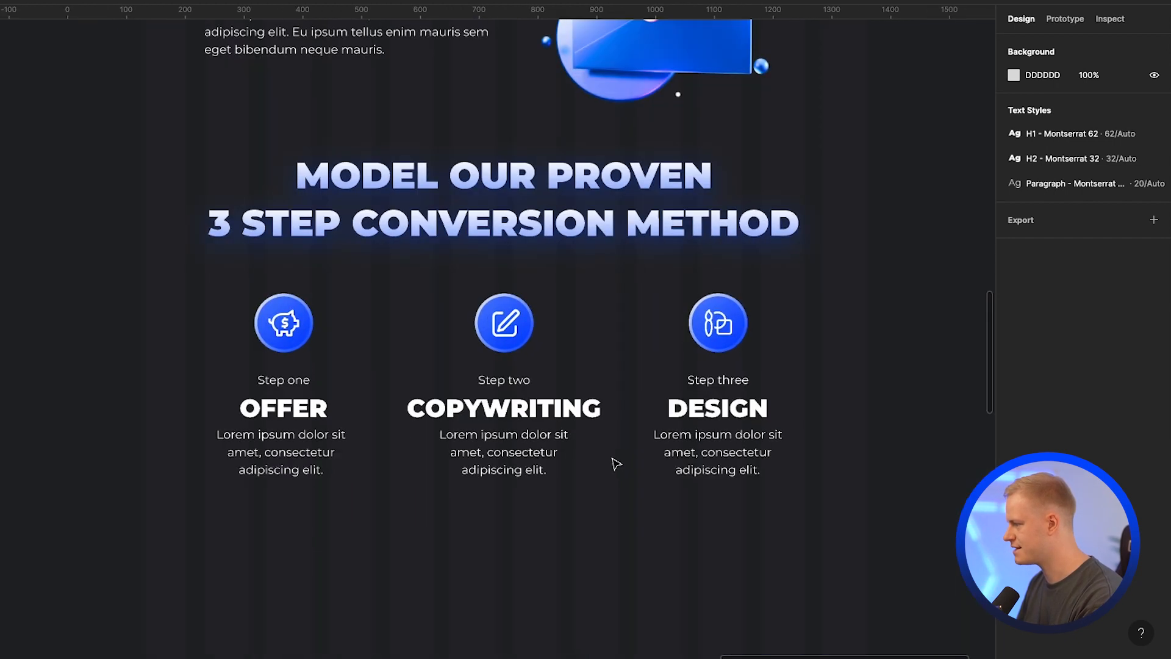
scroll(409, 450, down, 5)
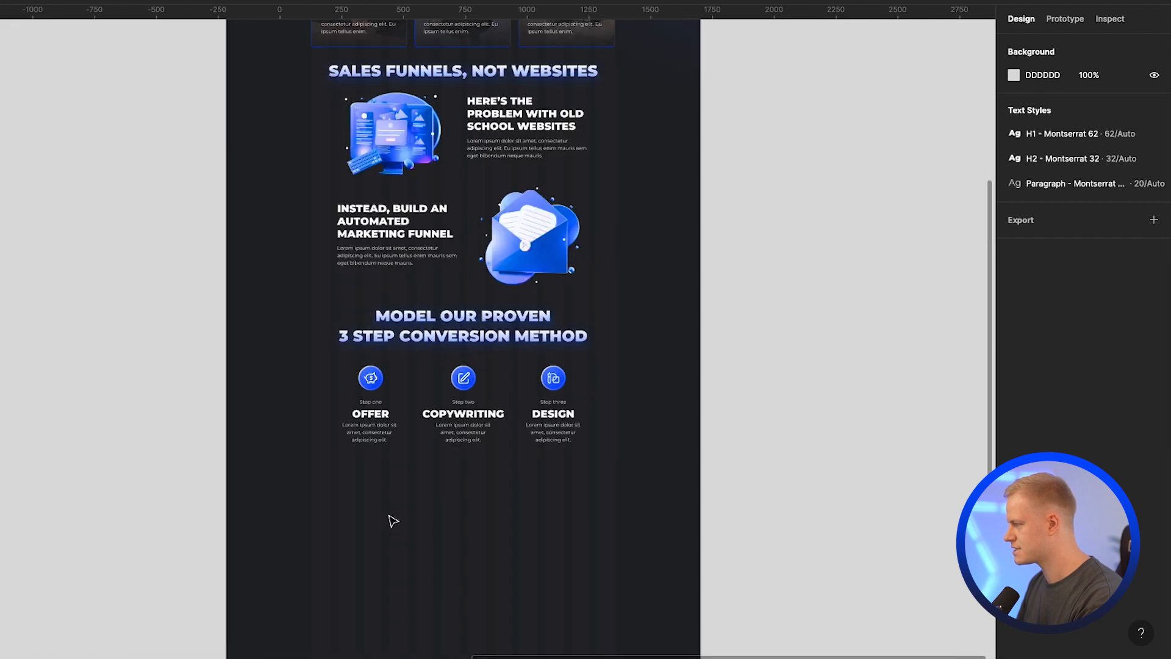
scroll(392, 521, up, 3)
scroll(427, 463, up, 2)
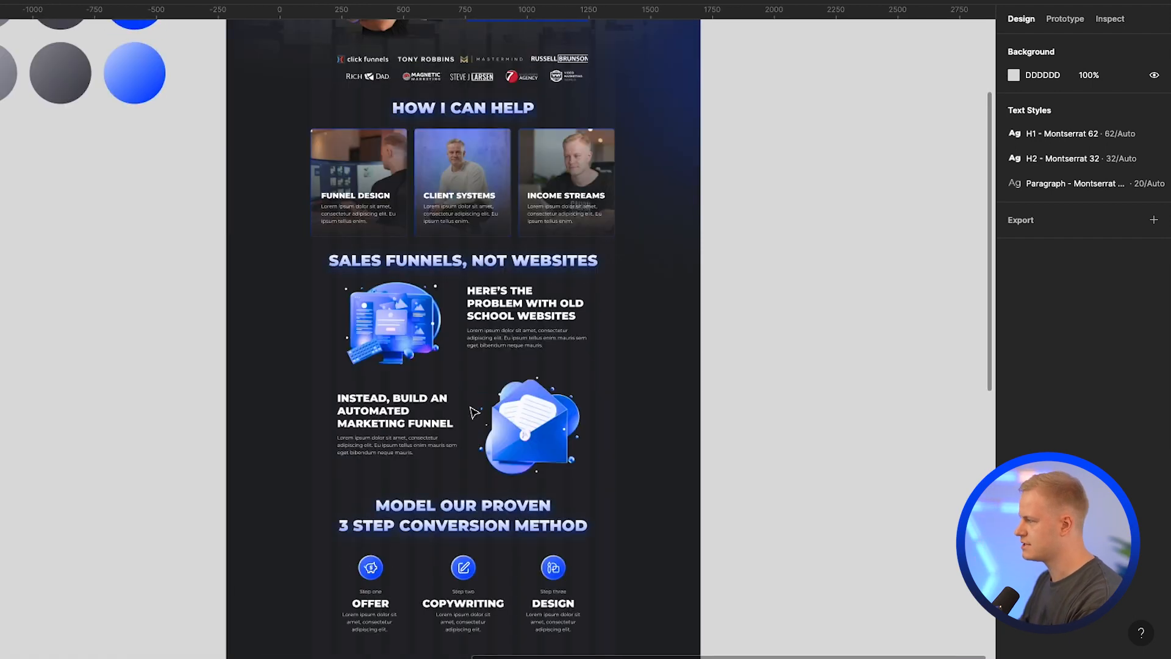
click(342, 143)
scroll(379, 358, down, 3)
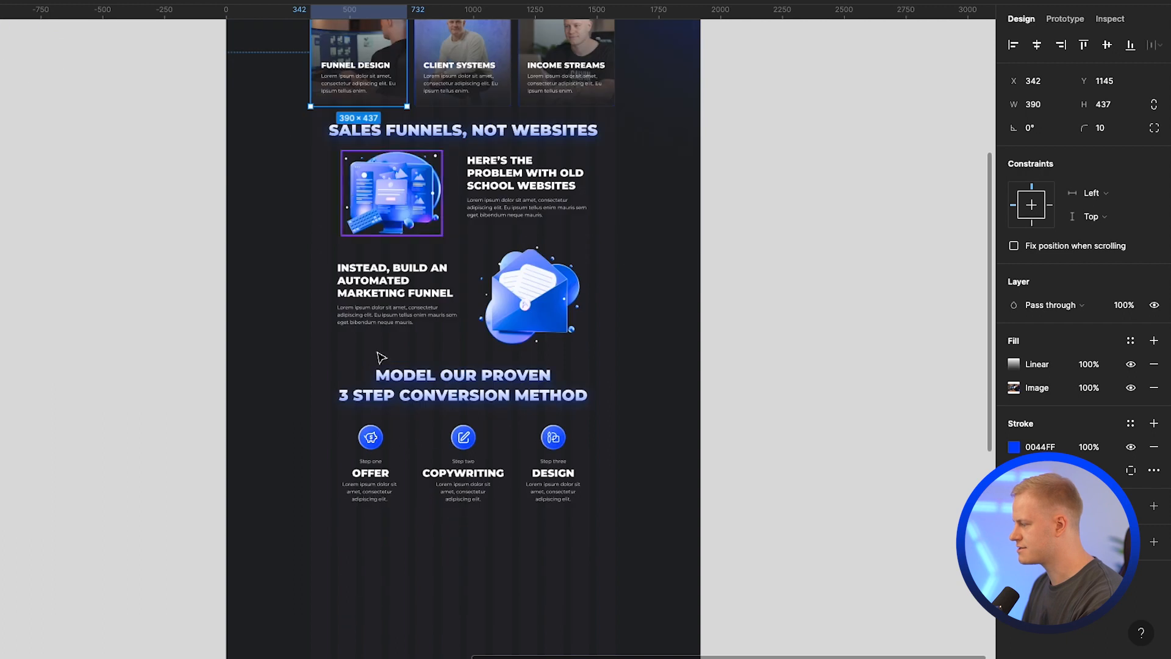
click(417, 494)
Step: Examine the hand-drawn wireframe sketch for the section that follows the three-step process
scroll(397, 451, up, 3)
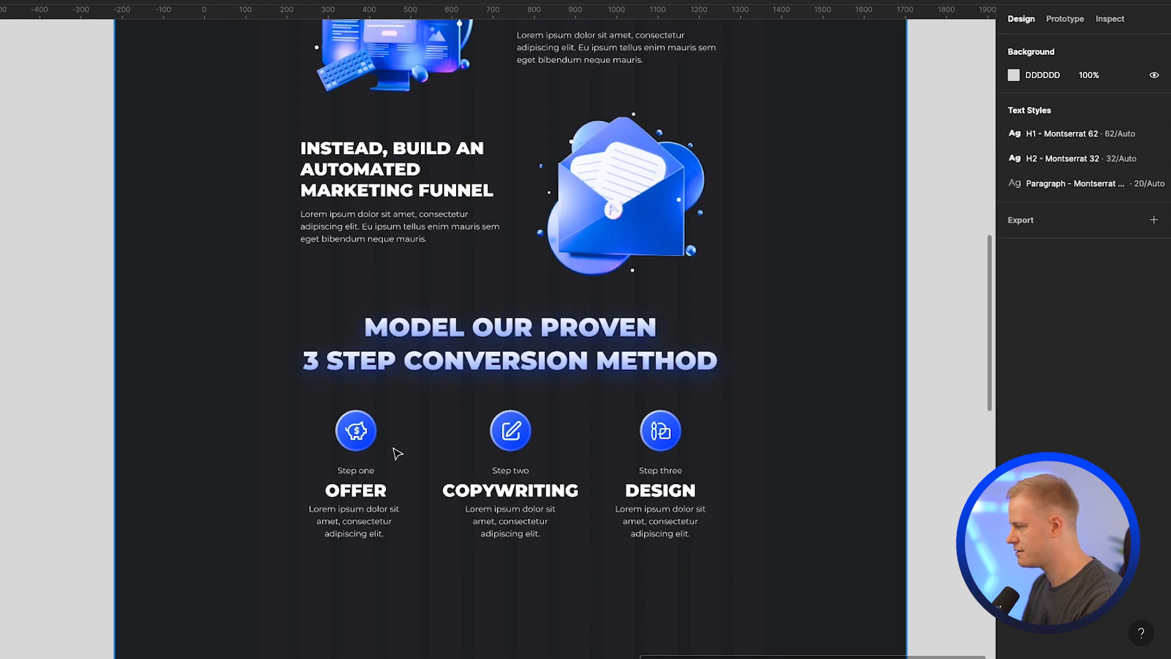
scroll(393, 308, up, 3)
scroll(396, 308, up, 3)
scroll(395, 308, down, 3)
scroll(397, 312, down, 3)
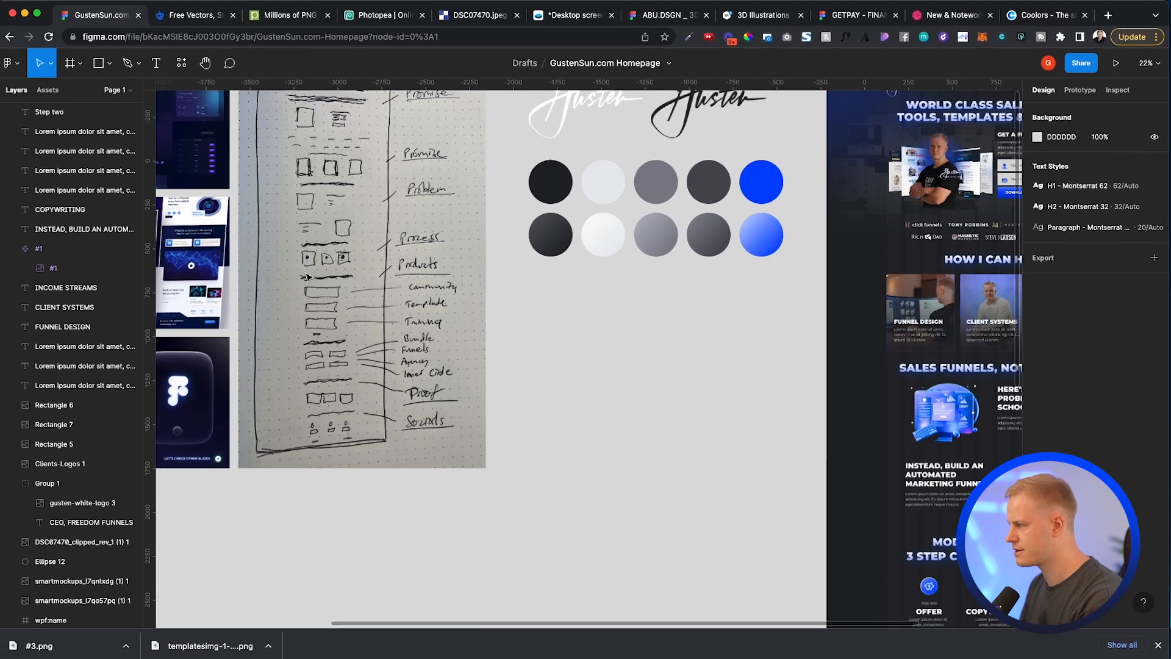
click(351, 250)
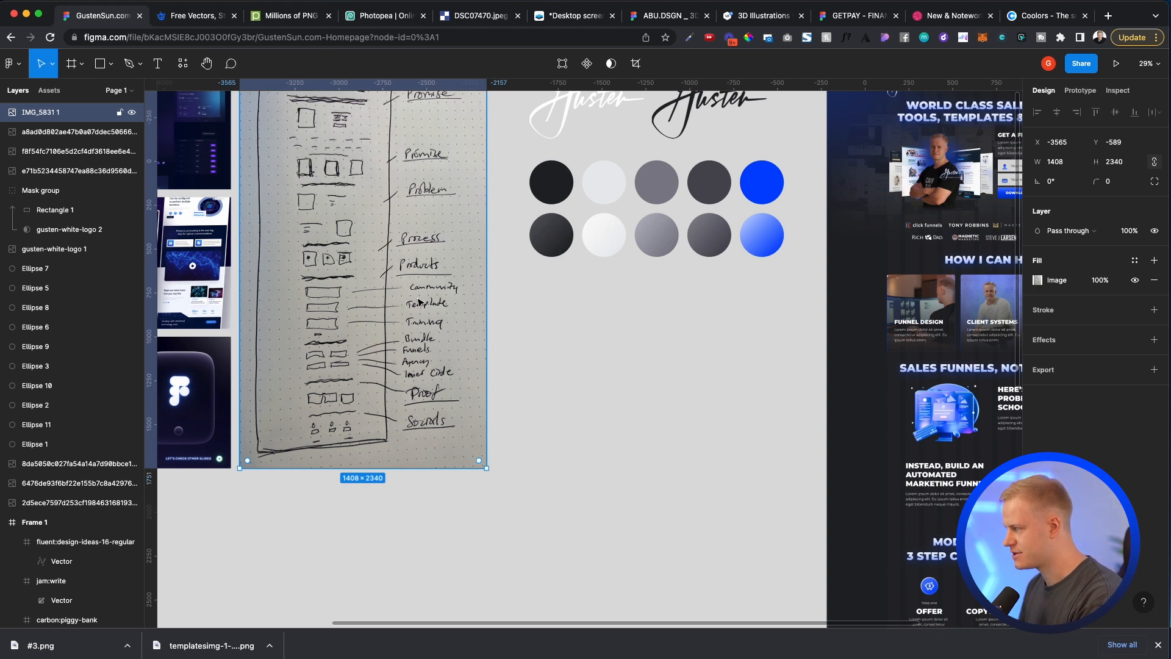
scroll(283, 321, down, 8)
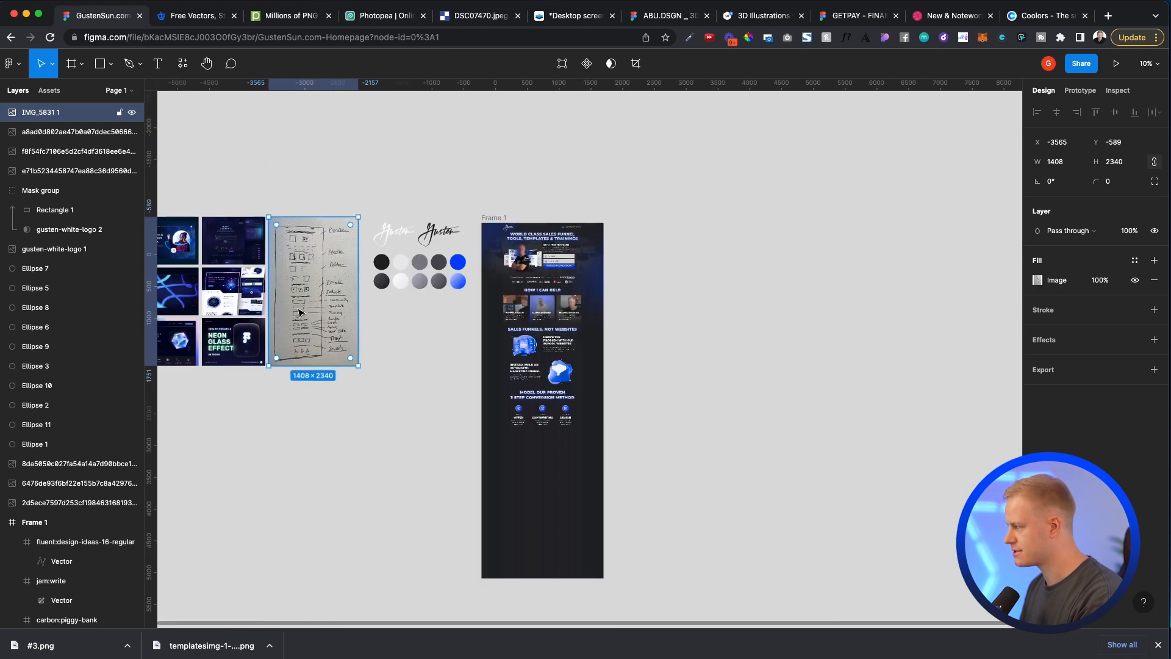
Step: Duplicate the "SALES FUNNELS, NOT WEBSITES" headline and place the copy below the three steps at X 397, Y 3272
scroll(620, 444, up, 5)
scroll(502, 312, up, 3)
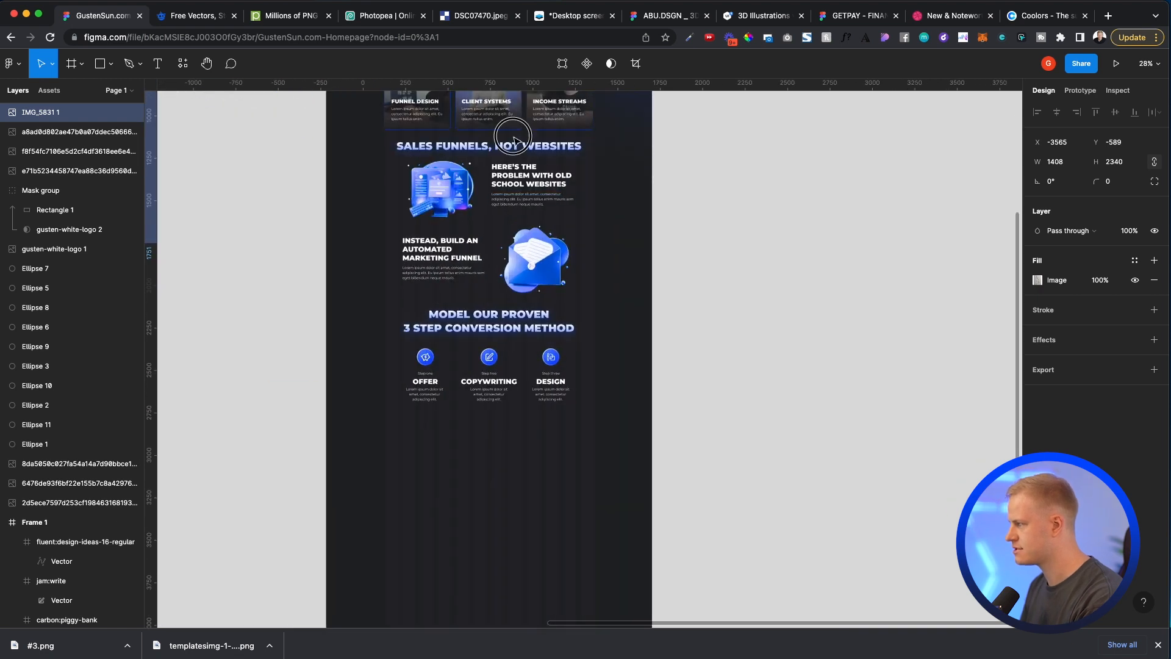
click(513, 141)
key(super+c)
key(super+v)
drag(513, 147, 509, 429)
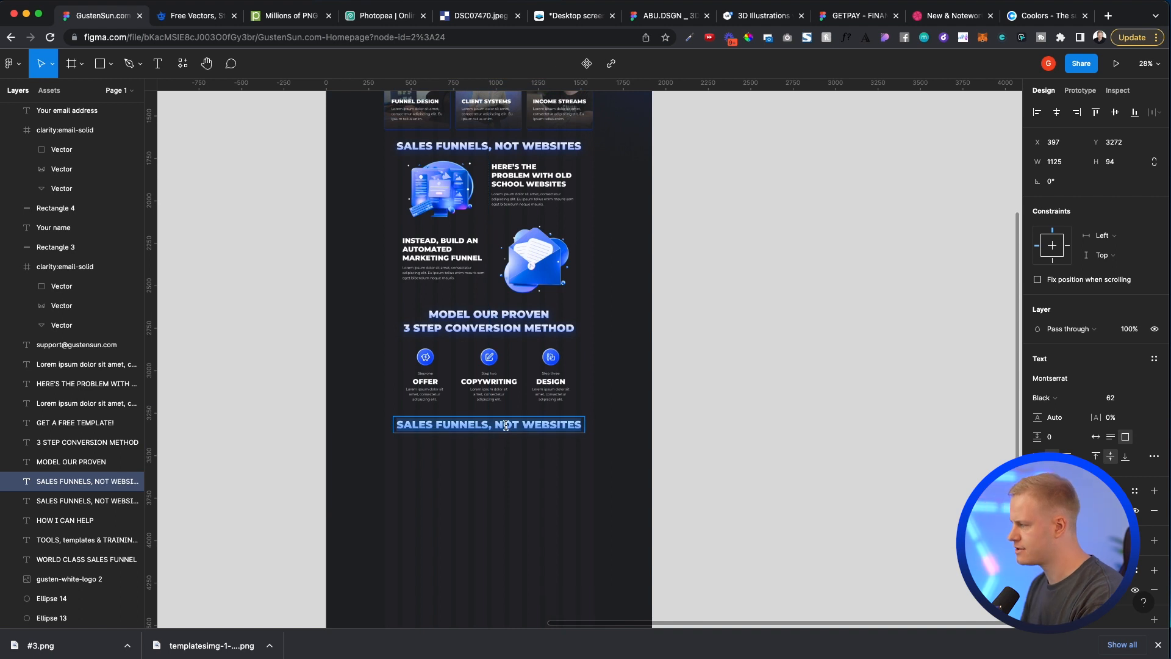
click(518, 469)
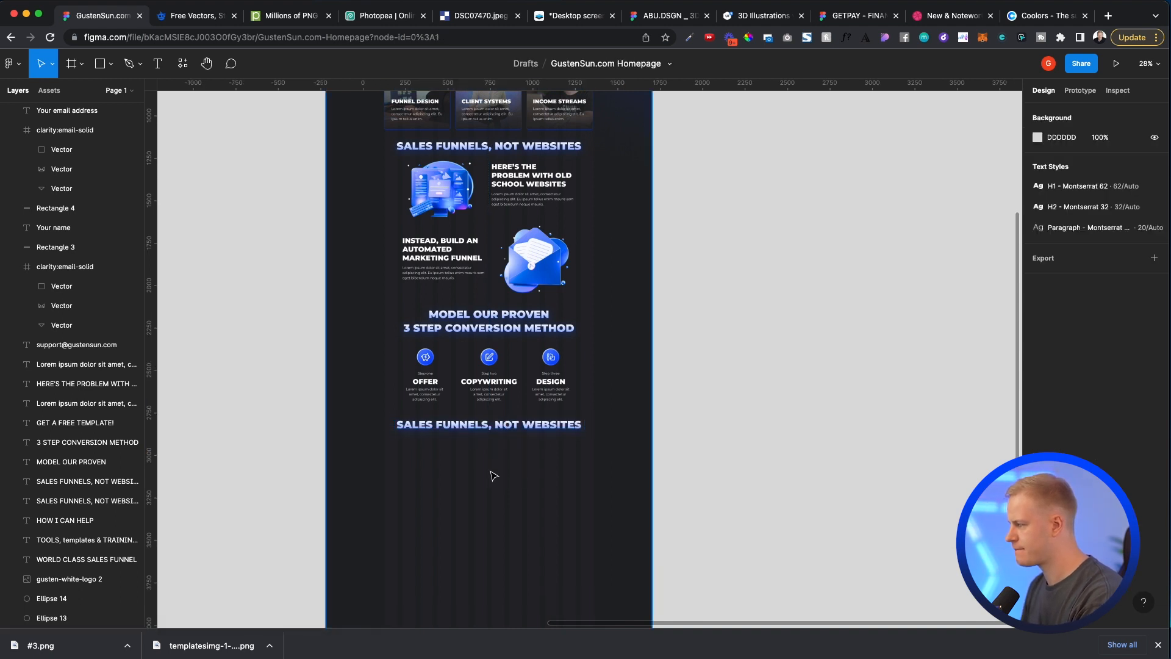
Step: Duplicate the blue glow ellipse at the hero's right edge and place the copy lower, beside the conversion method section
scroll(494, 474, up, 3)
scroll(495, 475, down, 5)
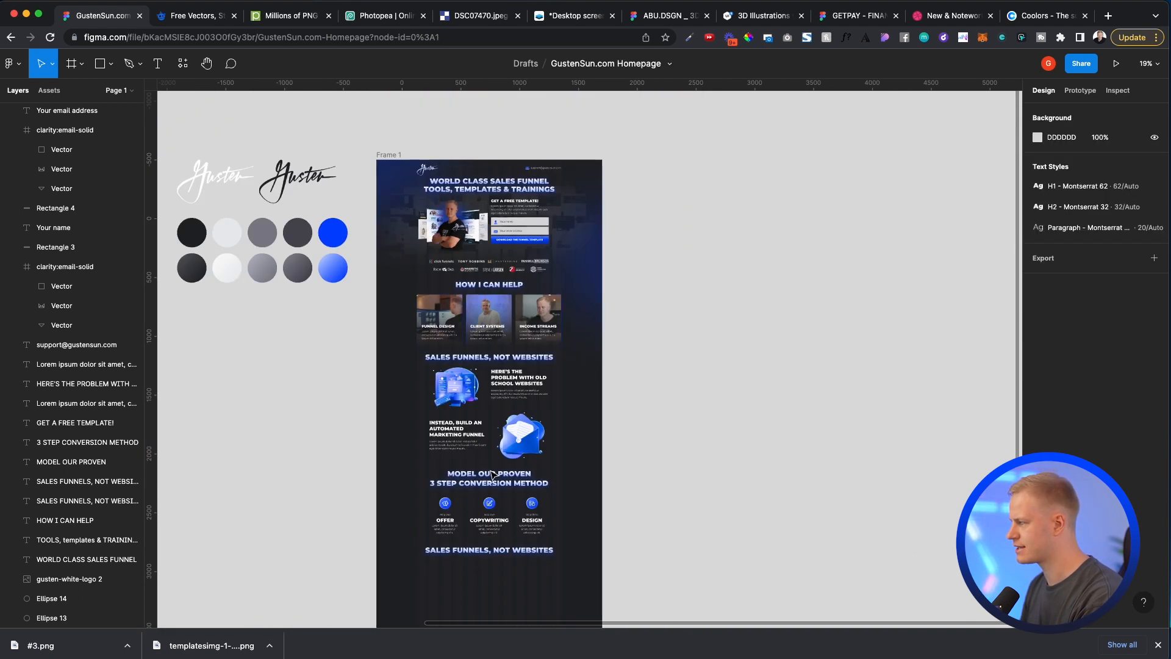
click(590, 260)
key(super+c)
key(super+v)
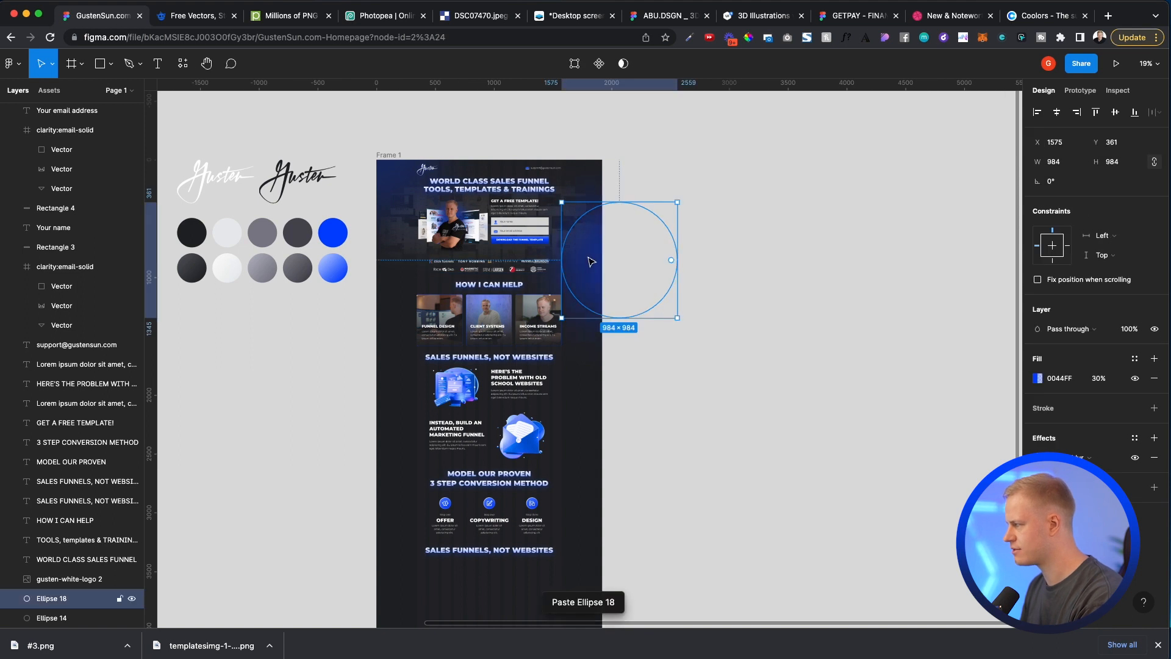
drag(590, 280, 569, 458)
Step: Duplicate the blue glow ellipse at the hero's left edge and place the copy beside the sales funnels section at X -459, Y 1547
click(396, 177)
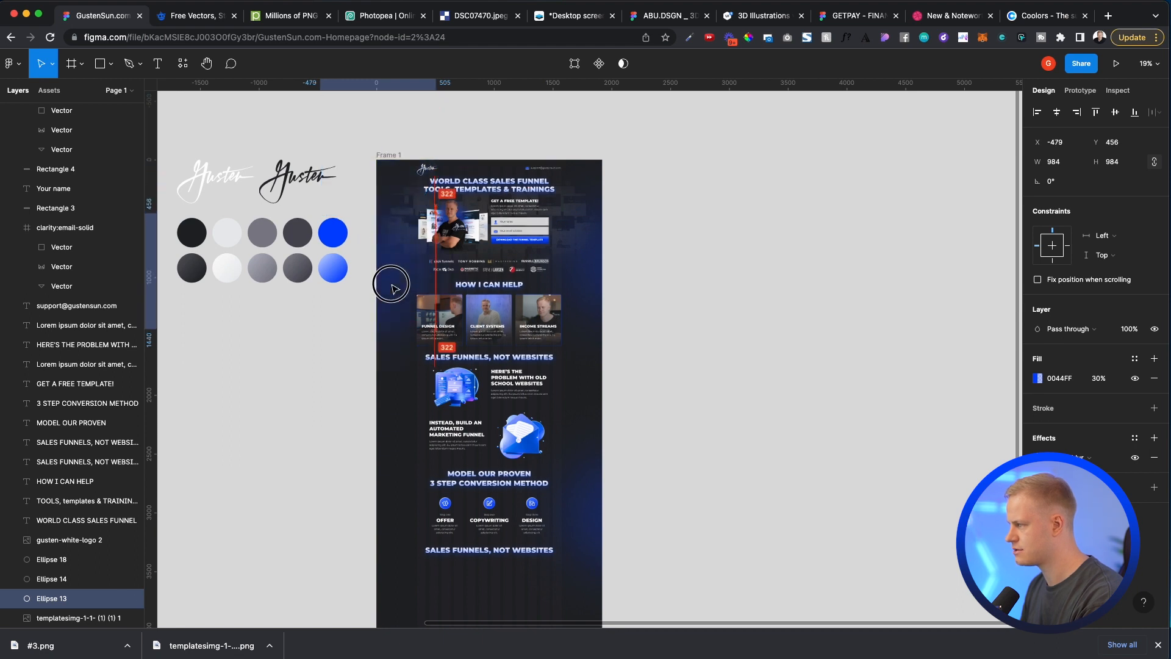
key(ctrl+v)
drag(392, 177, 392, 417)
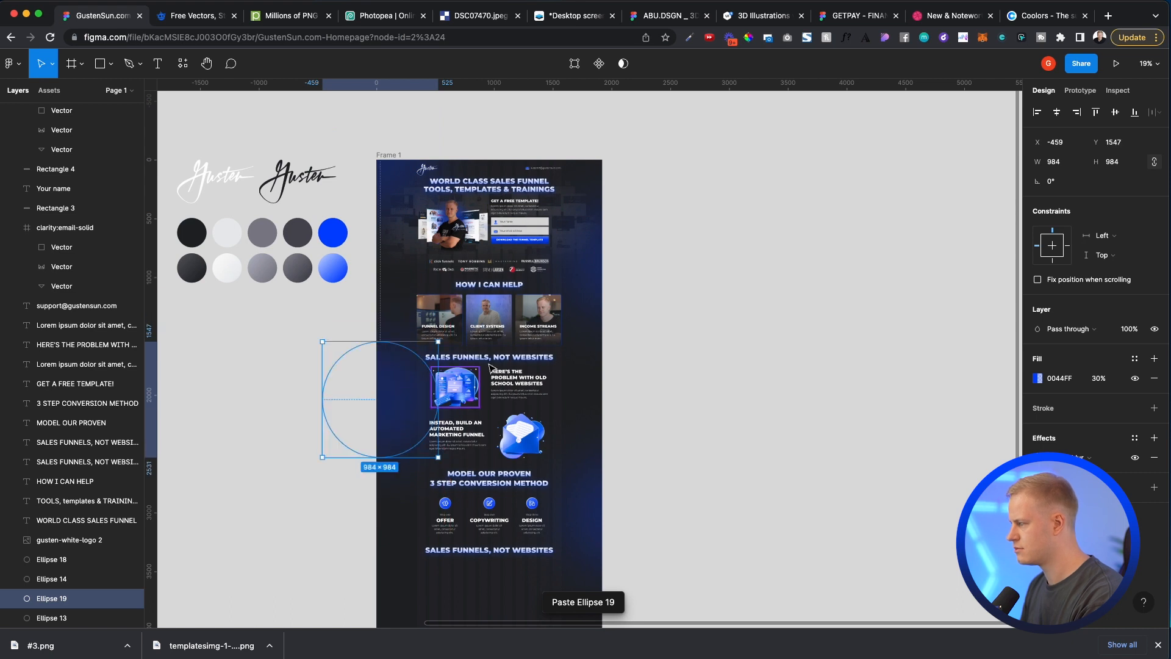
click(646, 339)
scroll(451, 385, down, 3)
scroll(461, 287, up, 4)
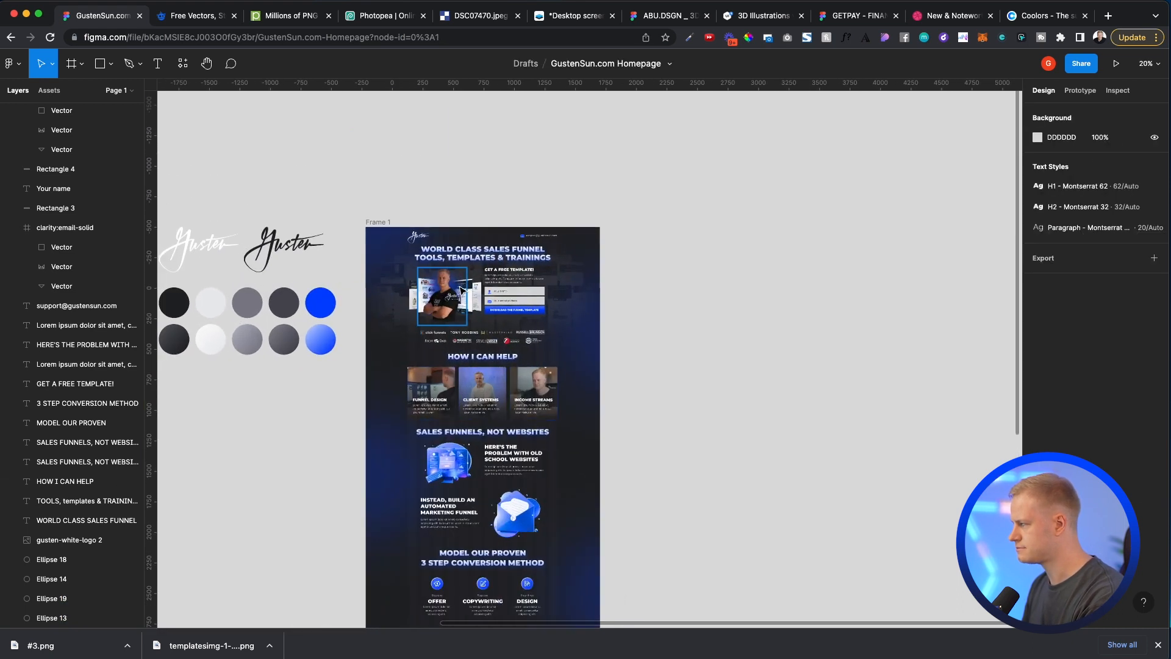
Step: Change the headline copy below the three steps to "START YOUR JOURNEY"
scroll(462, 290, down, 5)
scroll(482, 289, up, 3)
click(484, 287)
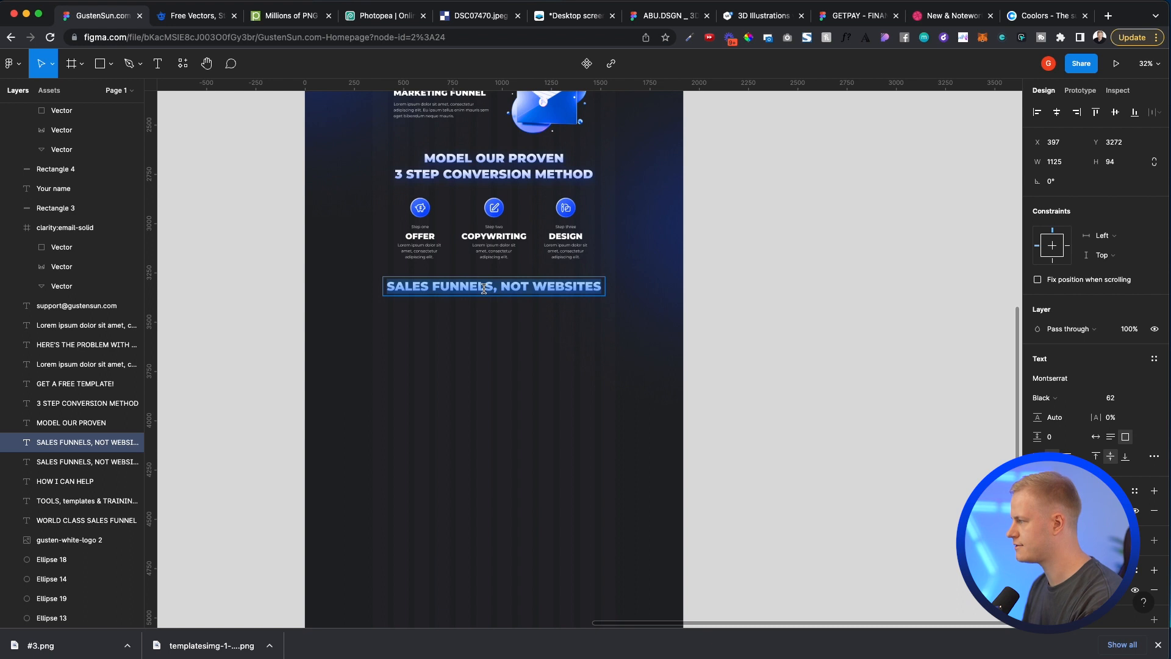
scroll(484, 289, up, 2)
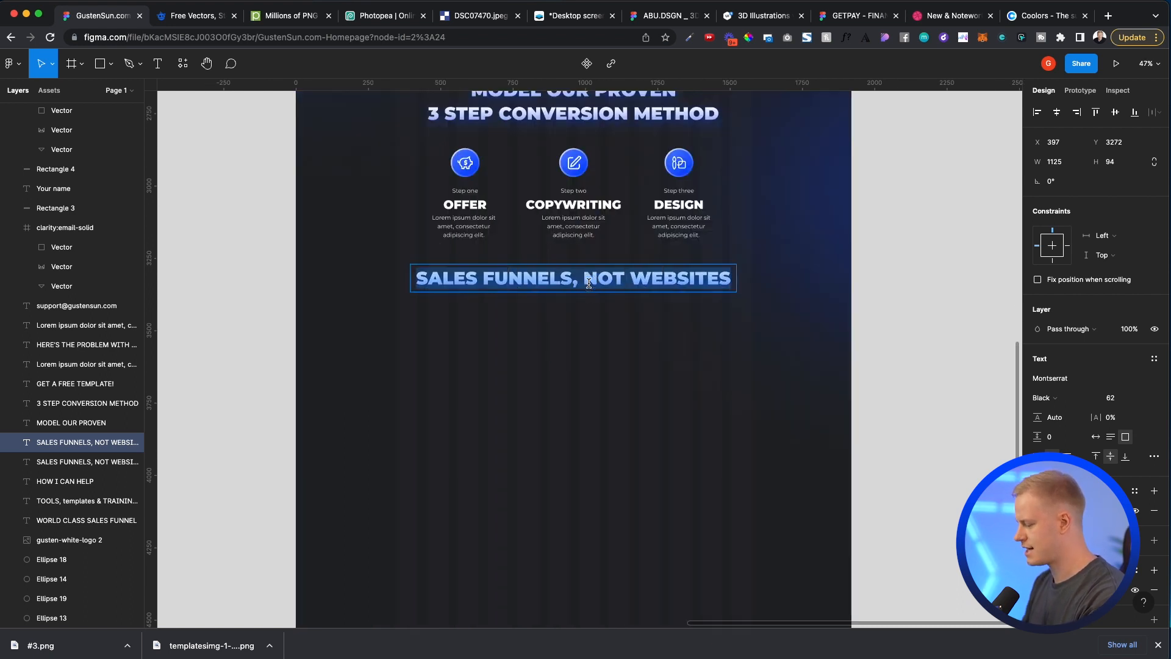
text(START YOUR JOURNEY)
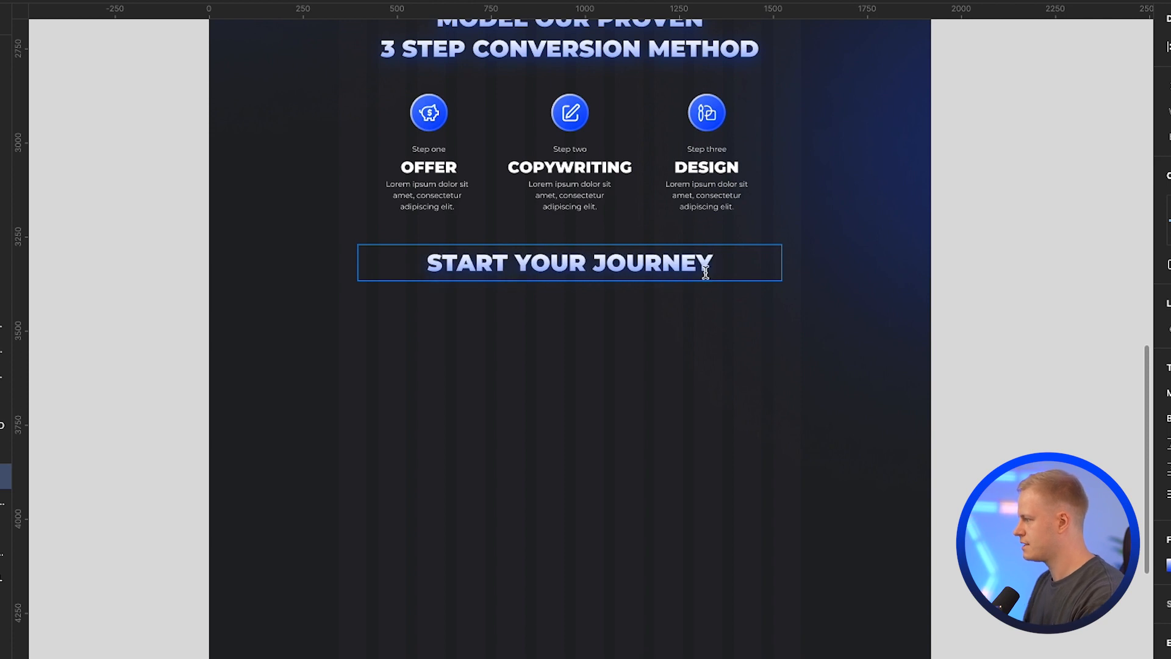
click(656, 297)
click(641, 320)
click(648, 277)
scroll(639, 366, down, 1)
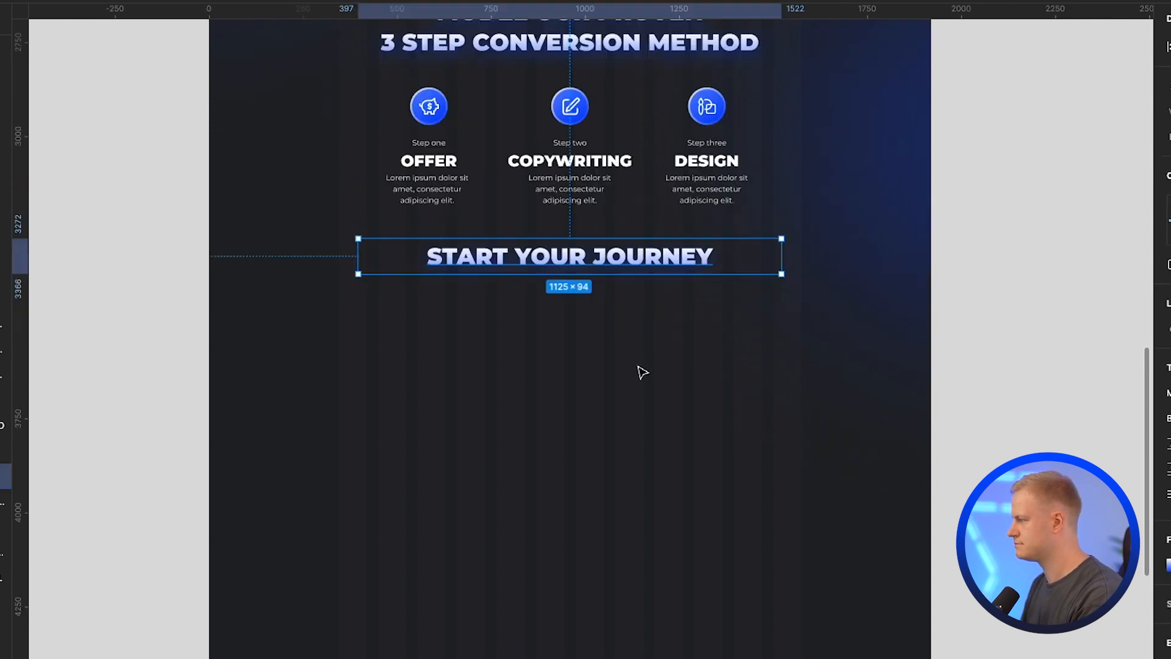
Step: Draw a rectangle of about 1020 × 303 centred below the "START YOUR JOURNEY" headline at X 450, Y 3402
scroll(643, 375, up, 15)
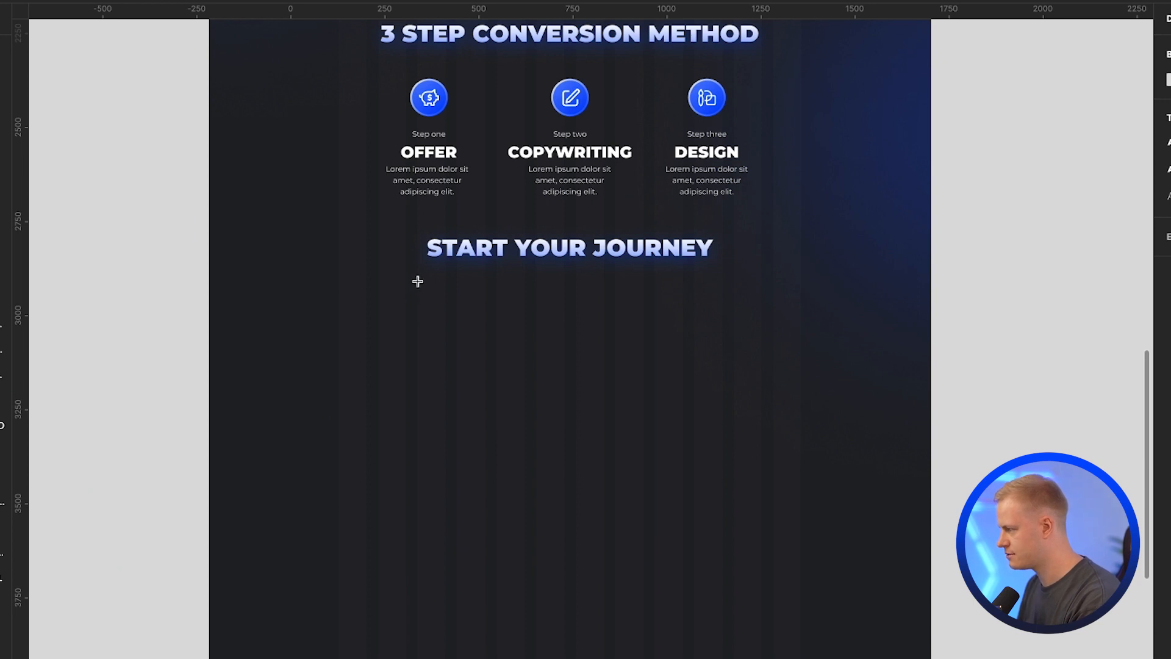
scroll(417, 281, up, 3)
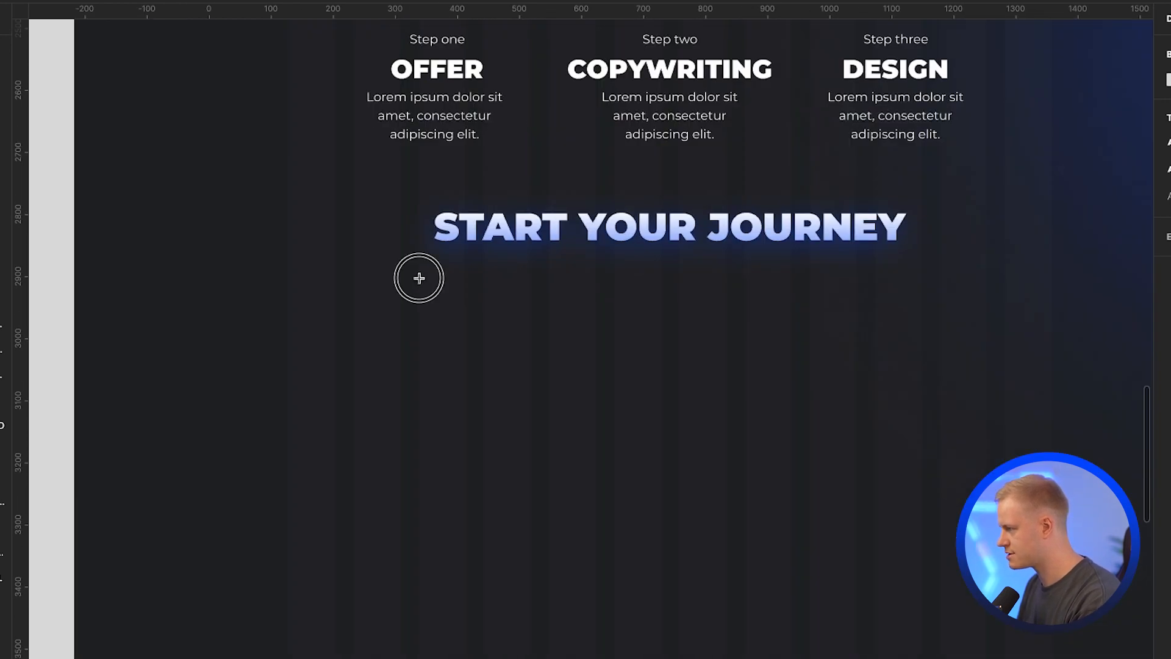
drag(419, 278, 800, 377)
drag(932, 415, 919, 415)
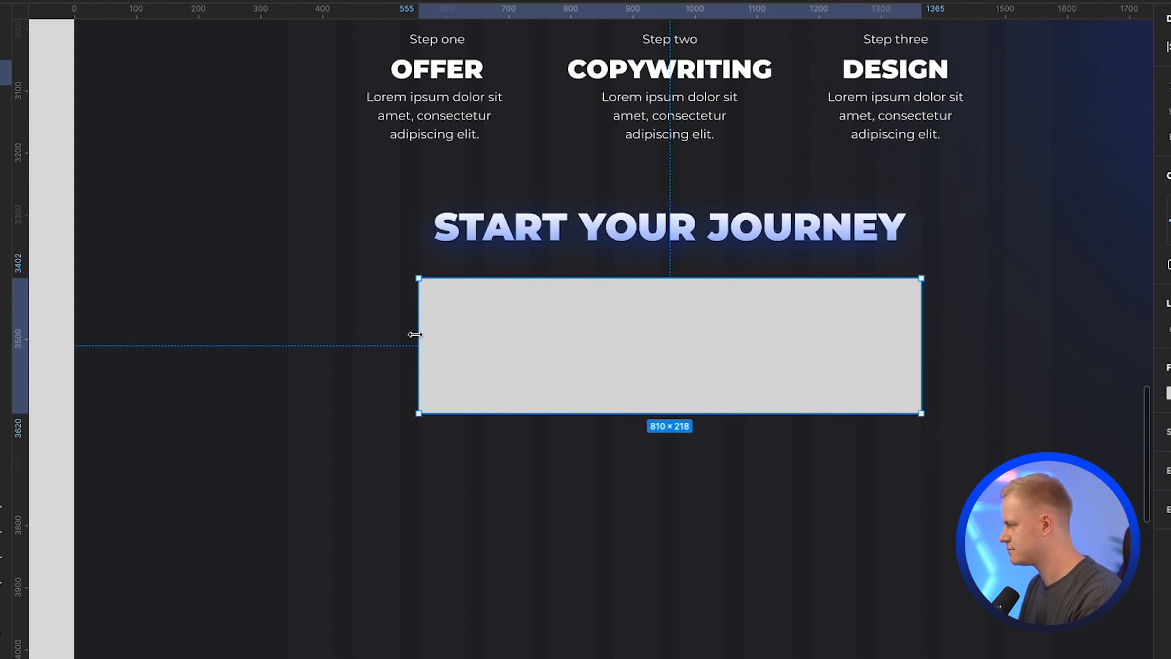
drag(415, 334, 353, 334)
drag(921, 317, 986, 323)
scroll(492, 476, down, 1)
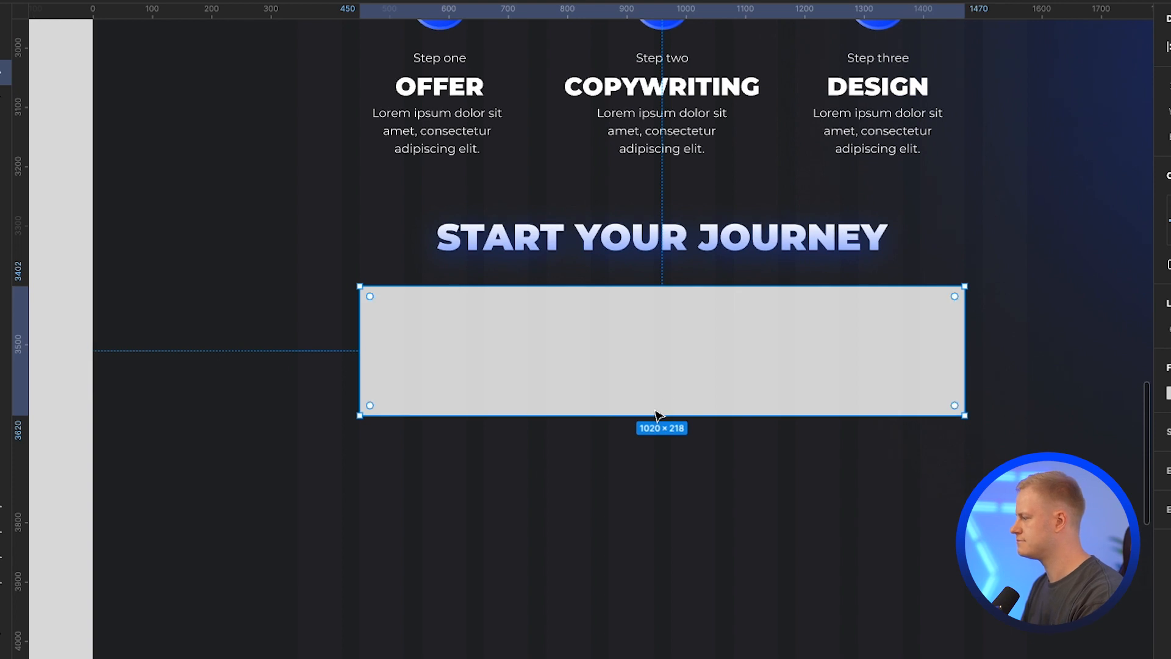
drag(653, 416, 634, 466)
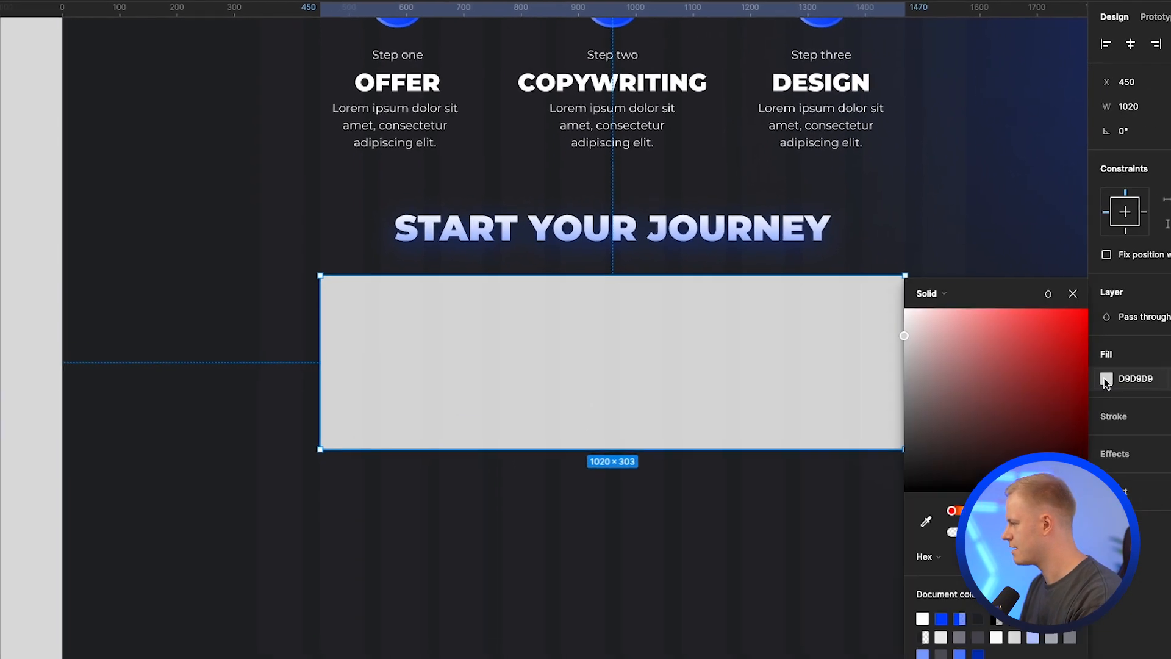
Step: Round the corners of the rectangle below the "START YOUR JOURNEY" headline with a radius of 10
click(714, 483)
click(375, 407)
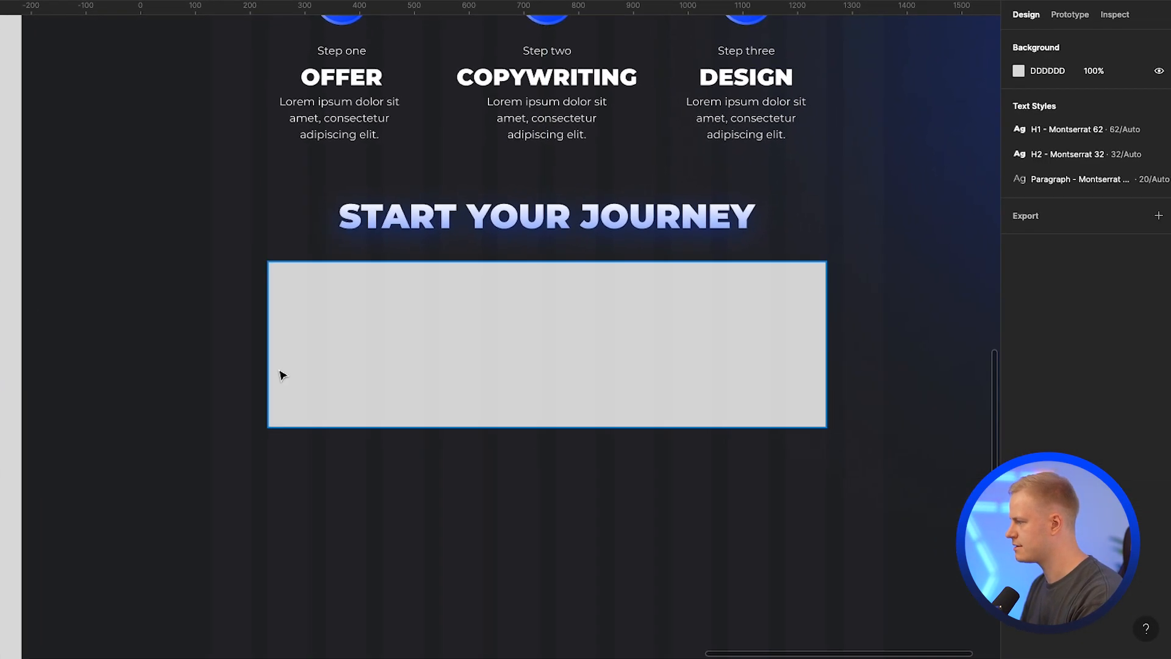
key(Return)
click(547, 457)
scroll(609, 400, down, 3)
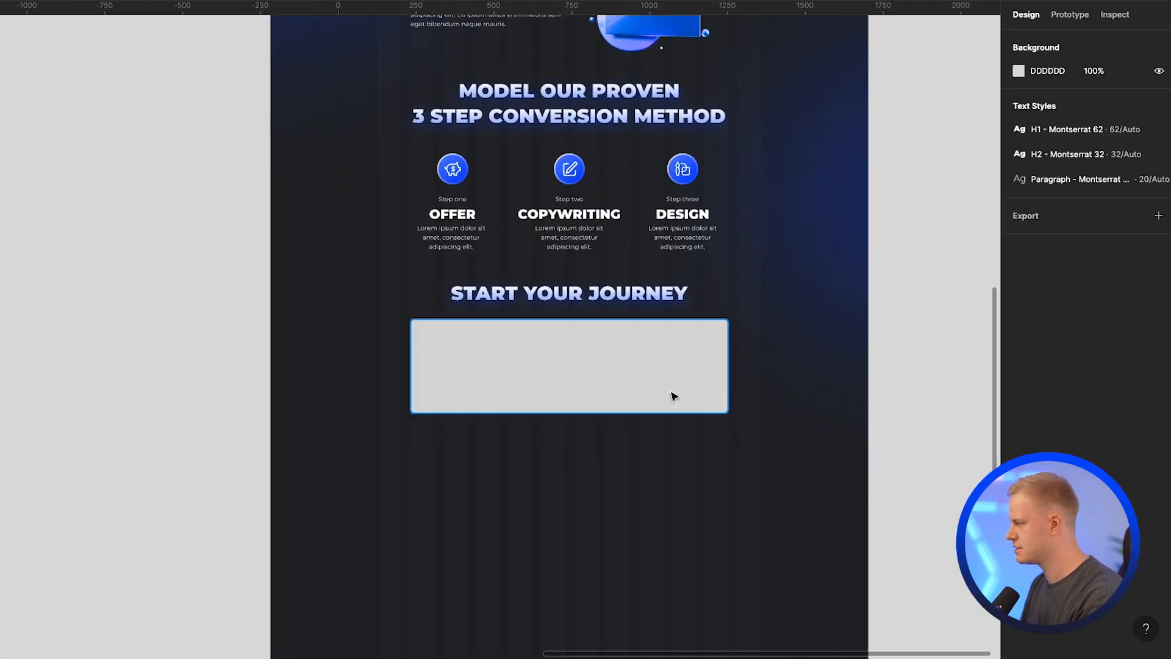
Step: Replace the rectangle's grey fill with the monitor photo DSC07444.JPG from the Gusten Homepage folder in Finder
scroll(674, 397, up, 3)
click(515, 350)
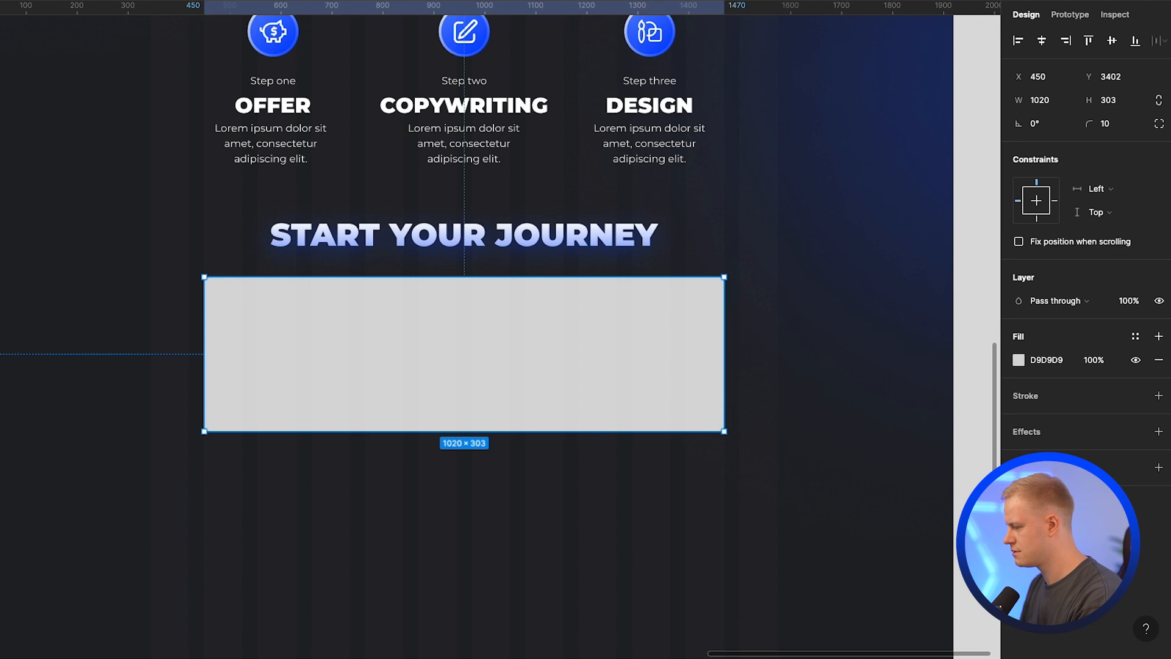
key(super+Tab)
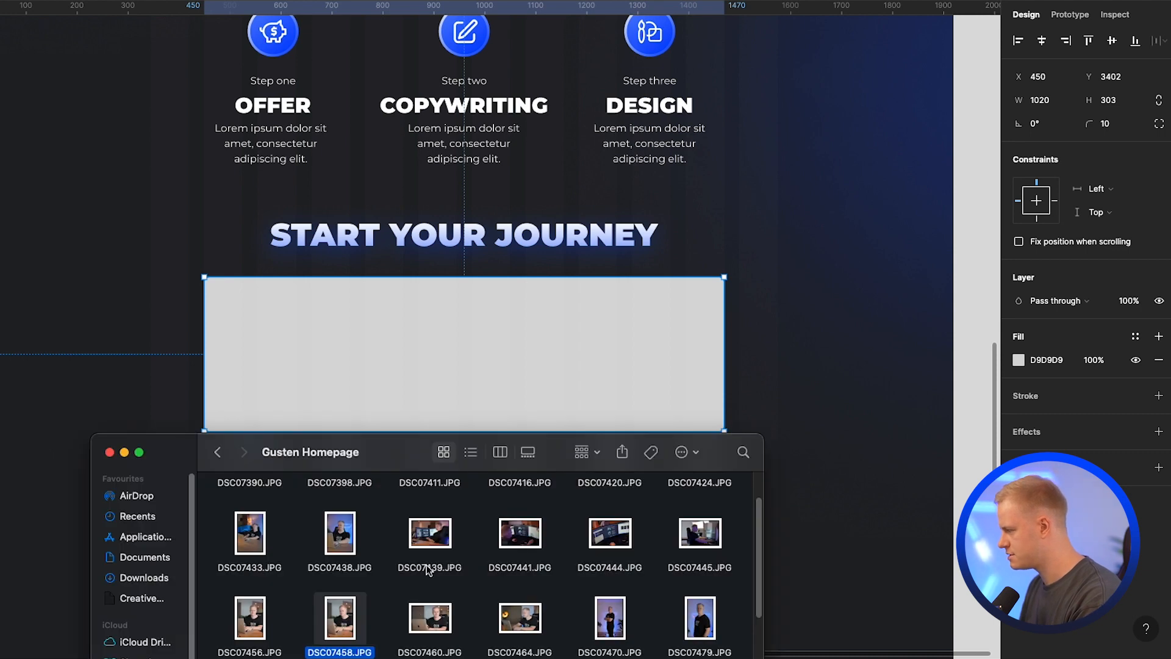
drag(606, 536, 510, 360)
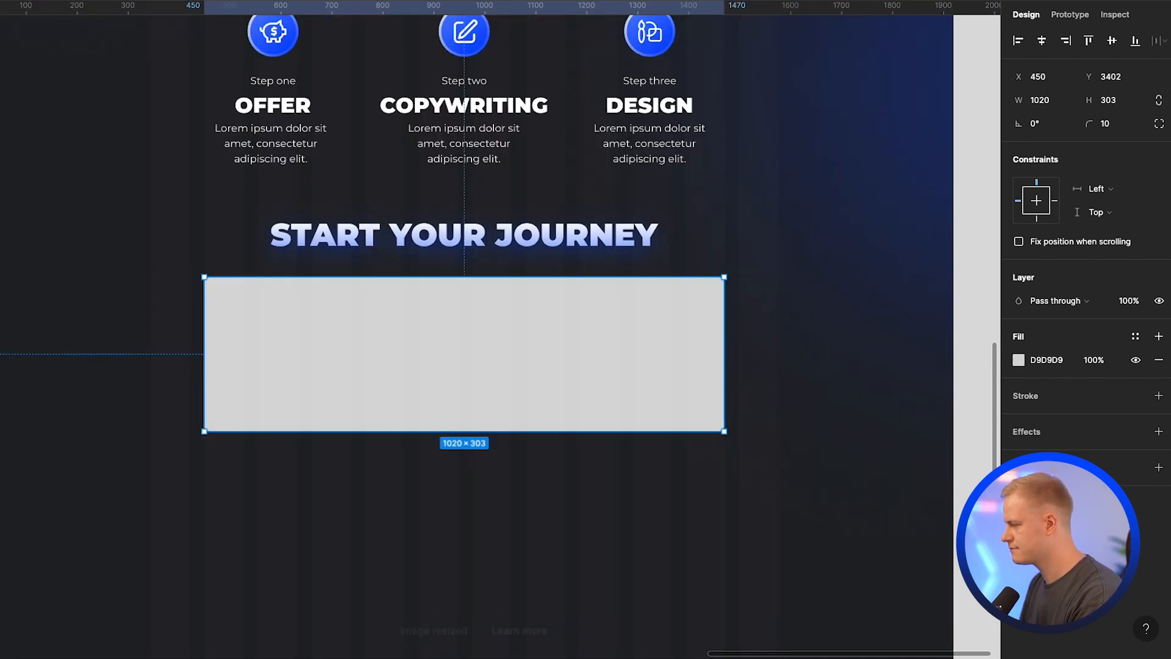
key(super+Tab)
drag(614, 537, 1019, 363)
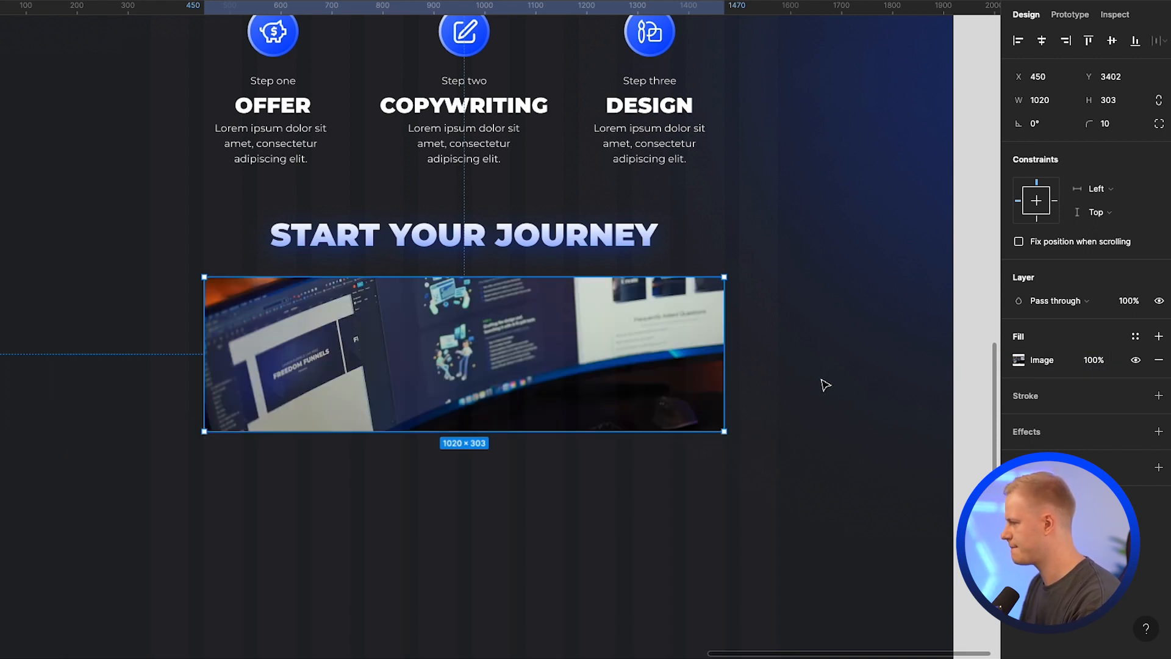
Step: Add a linear gradient fill over the photo, fading from 0044FF at its upper-left corner to transparent at the lower edge's middle
click(1158, 336)
click(1019, 360)
click(858, 278)
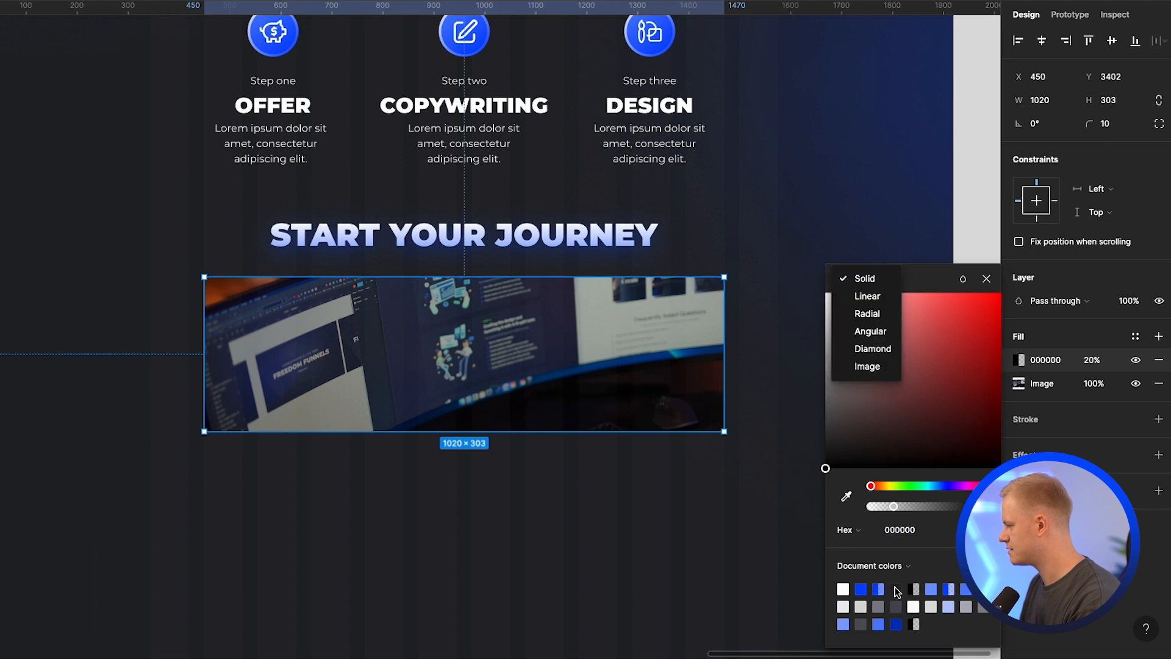
click(896, 589)
click(860, 278)
click(861, 294)
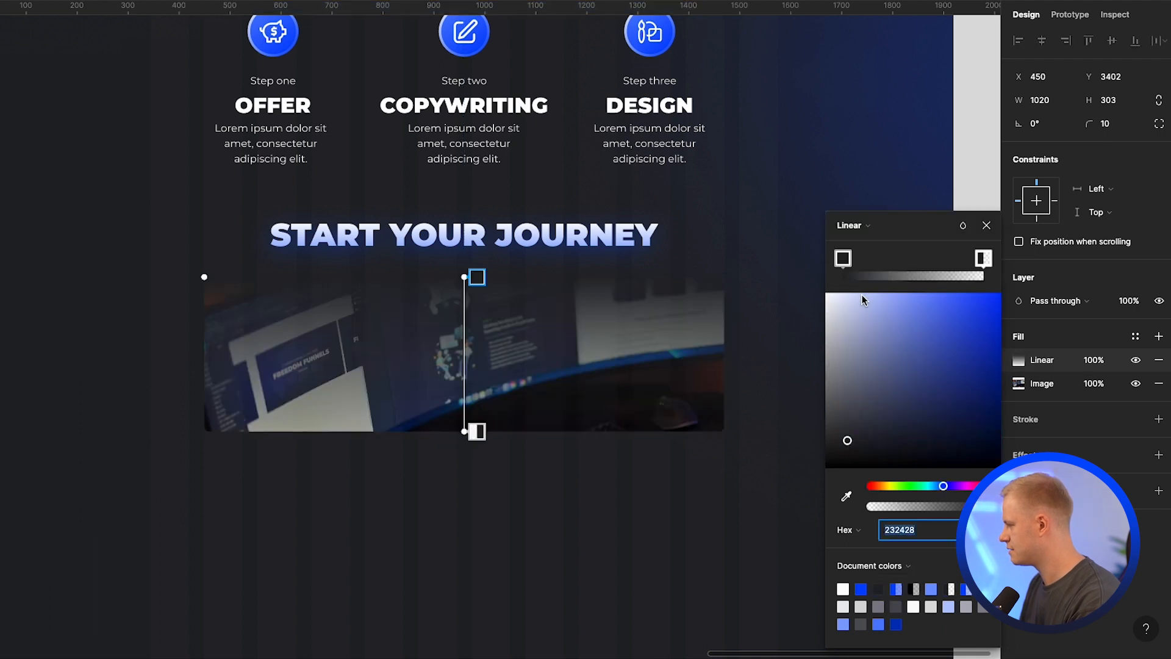
drag(465, 277, 205, 276)
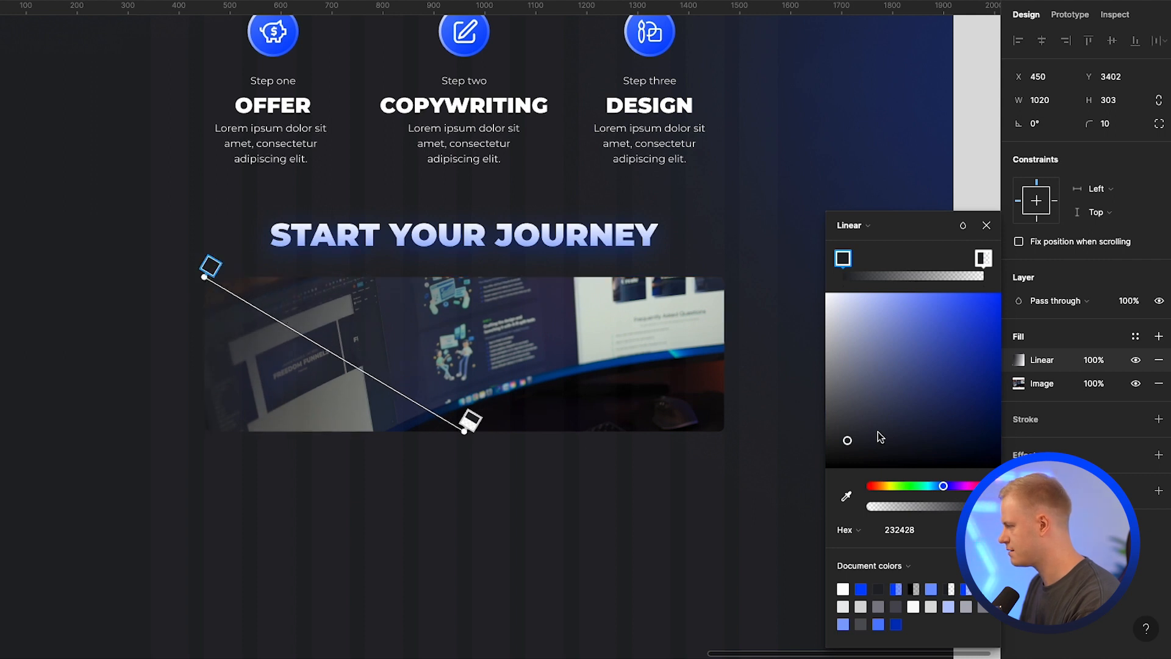
click(863, 590)
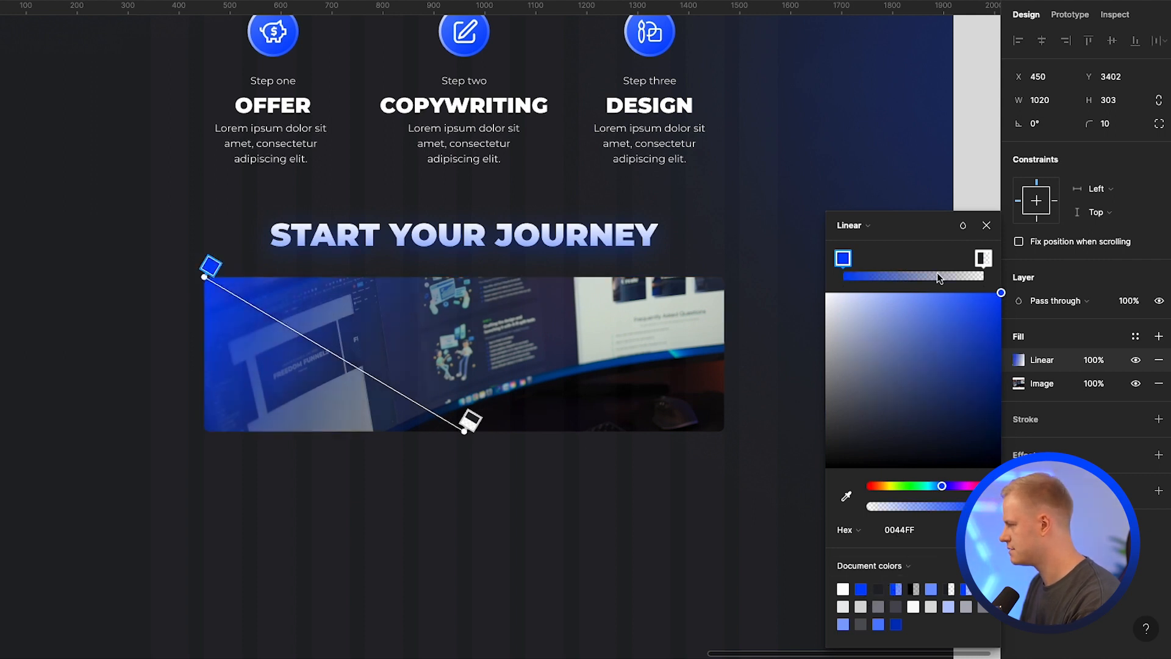
Step: Add a linear 232428 gradient fill between the blue gradient and the photo
click(1159, 336)
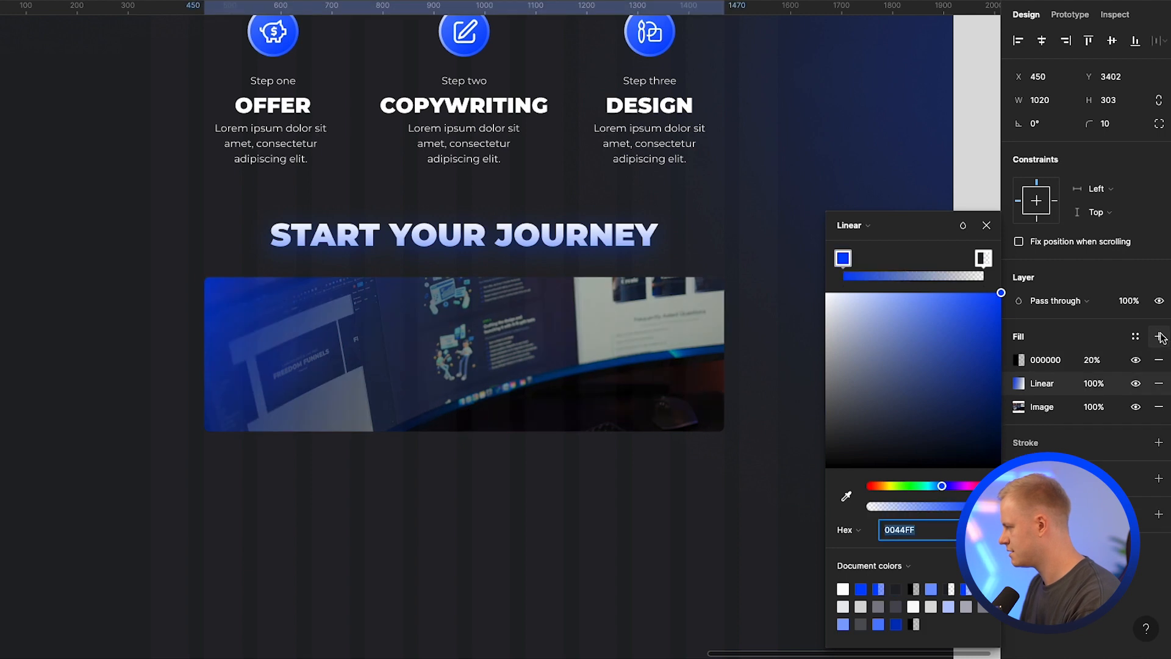
click(1018, 360)
drag(1012, 359, 1010, 381)
click(1018, 384)
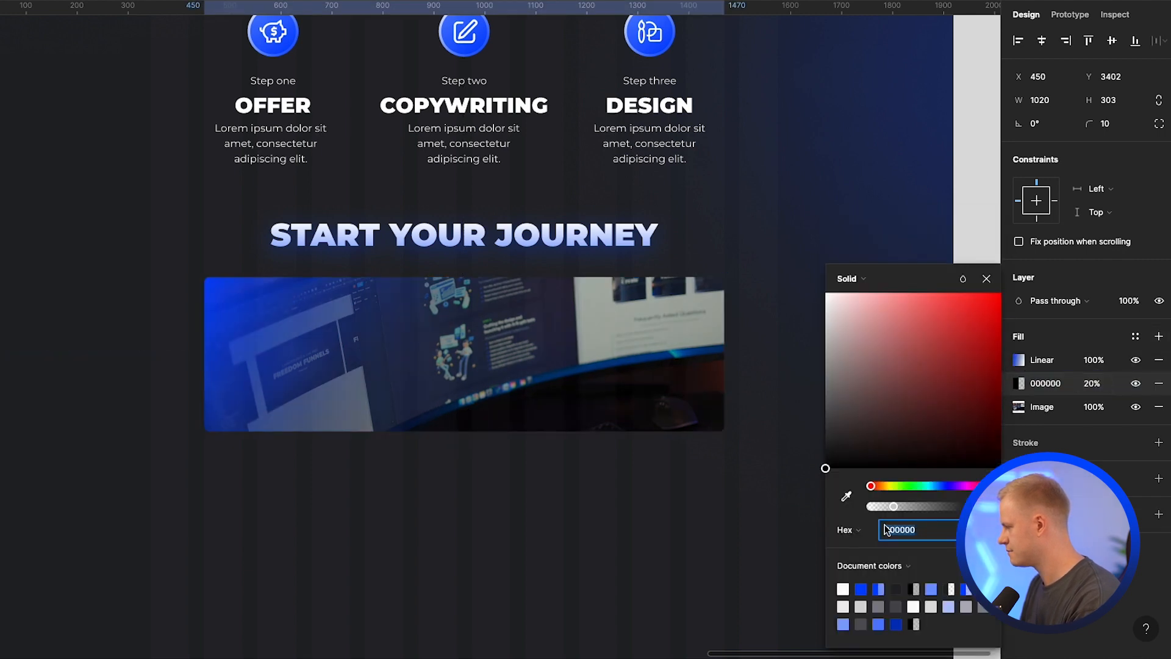
click(895, 589)
click(849, 279)
click(865, 295)
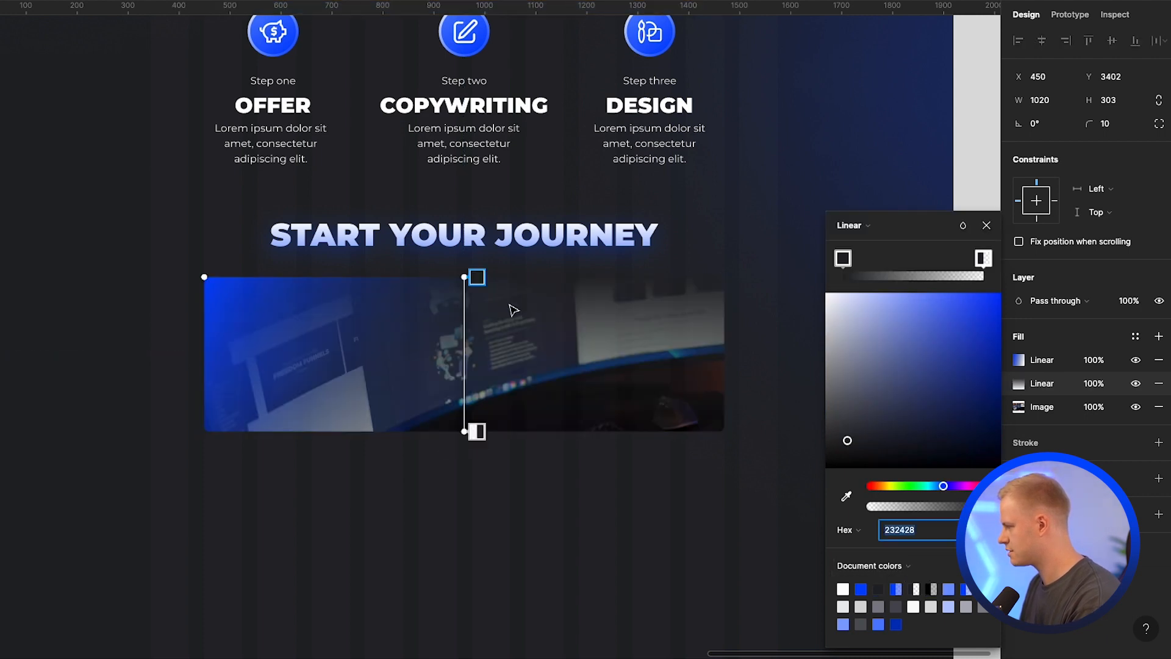
Step: Angle the dark gradient from the photo's lower-right corner to the upper edge's middle and make its transparent end partly opaque
drag(465, 279, 725, 431)
drag(462, 430, 470, 278)
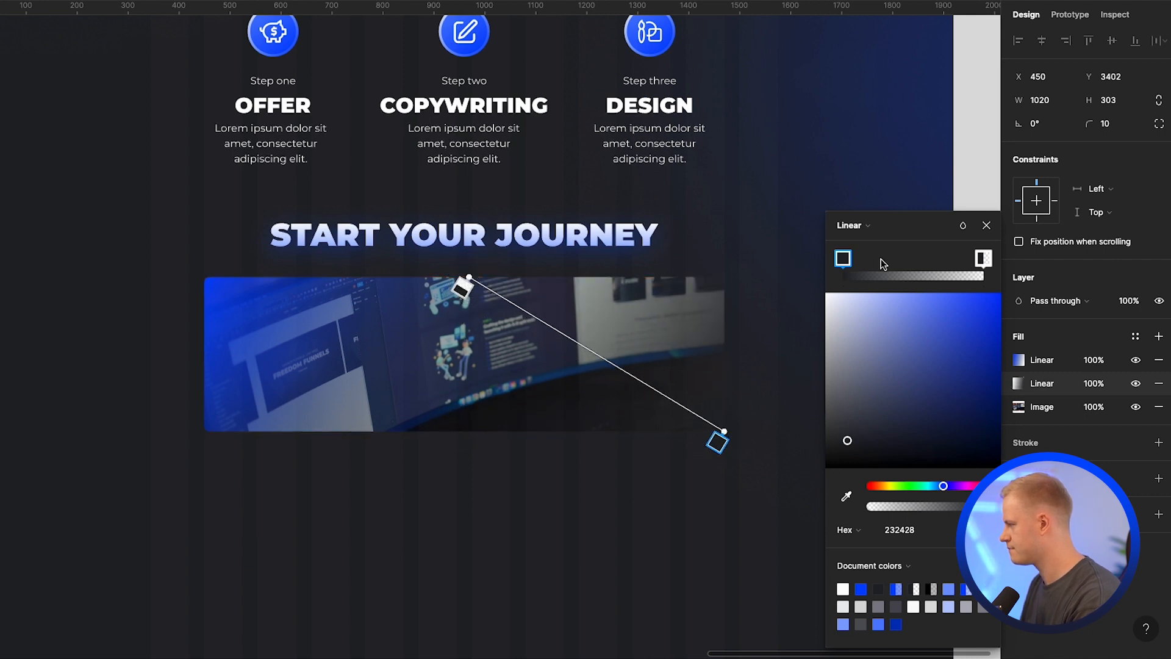
drag(869, 507, 928, 509)
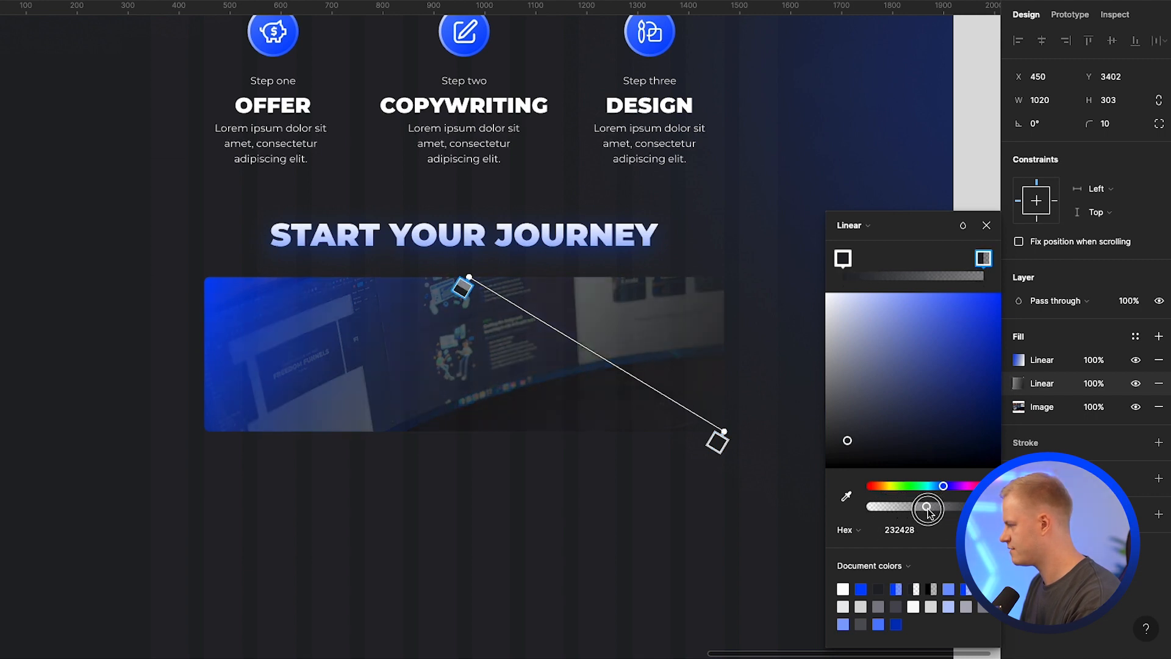
Step: Add a thin blue stroke around the photo banner
click(1072, 437)
click(1074, 442)
click(1022, 464)
mouse_move(903, 366)
mouse_down()
mouse_move(776, 270)
mouse_move(672, 158)
mouse_up()
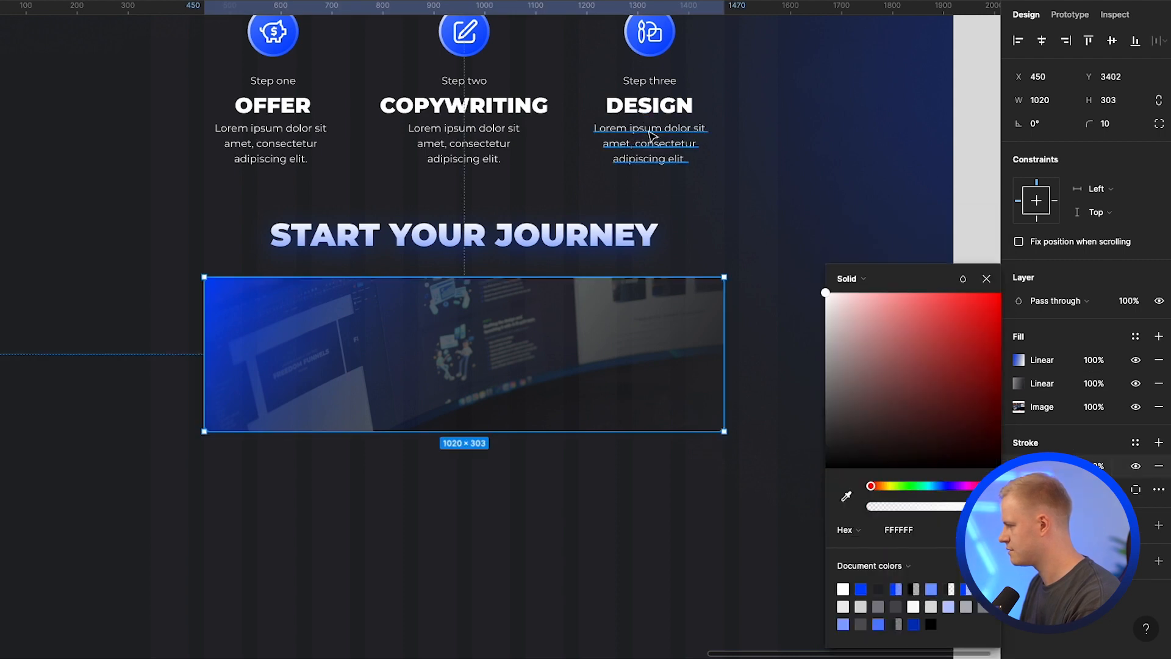
click(744, 541)
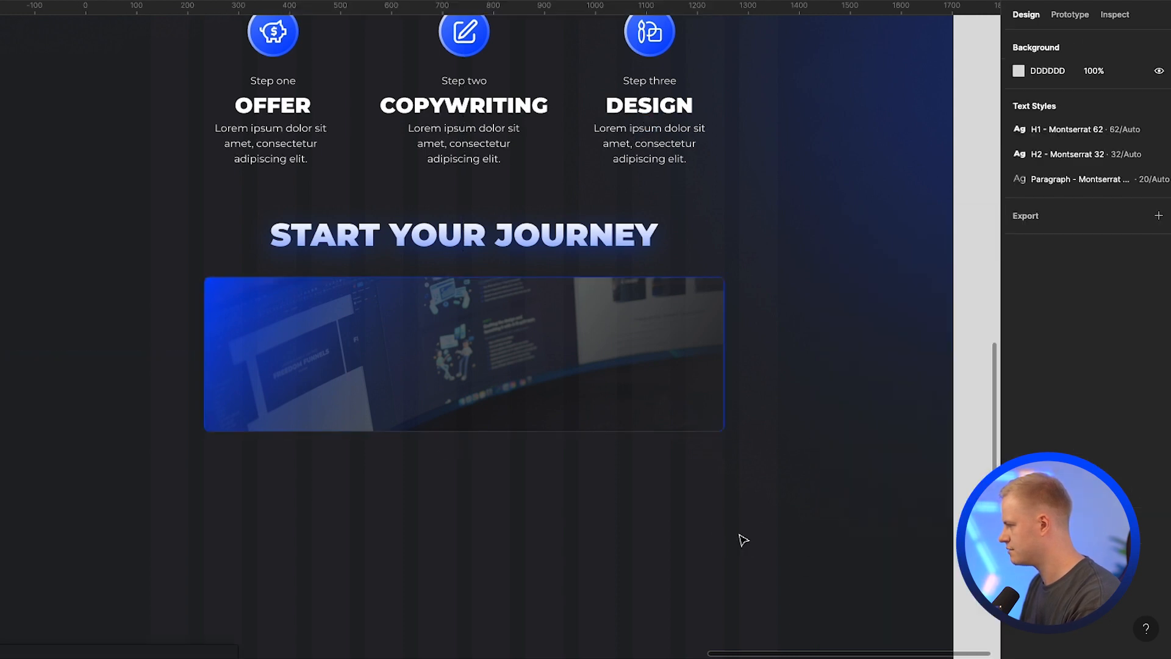
Step: Hide the 12-column layout grid on Frame 1
ctrl+scroll(750, 538, down, 3)
scroll(741, 528, up, 15)
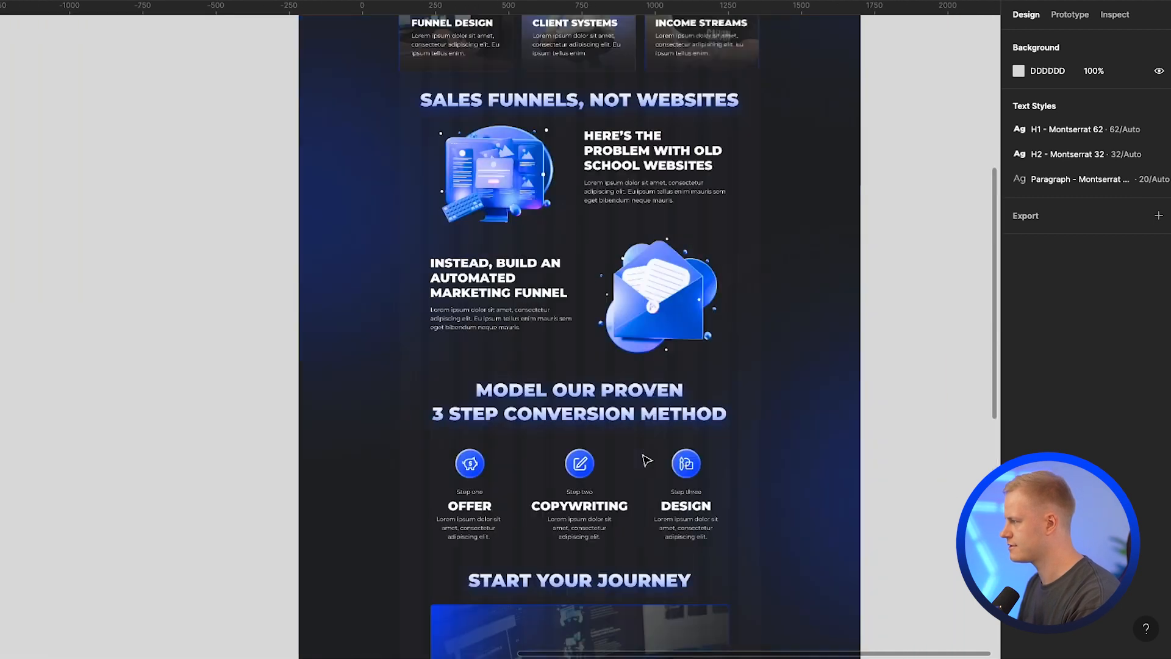
scroll(513, 364, up, 2)
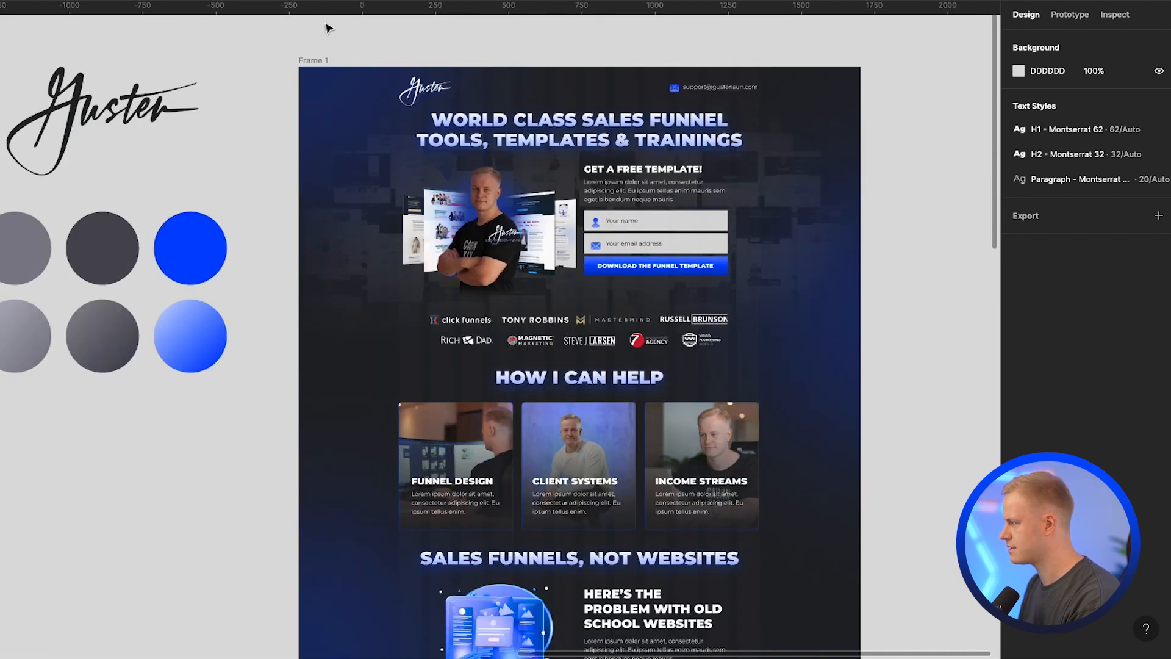
click(314, 59)
click(1136, 265)
ctrl+scroll(530, 410, down, 3)
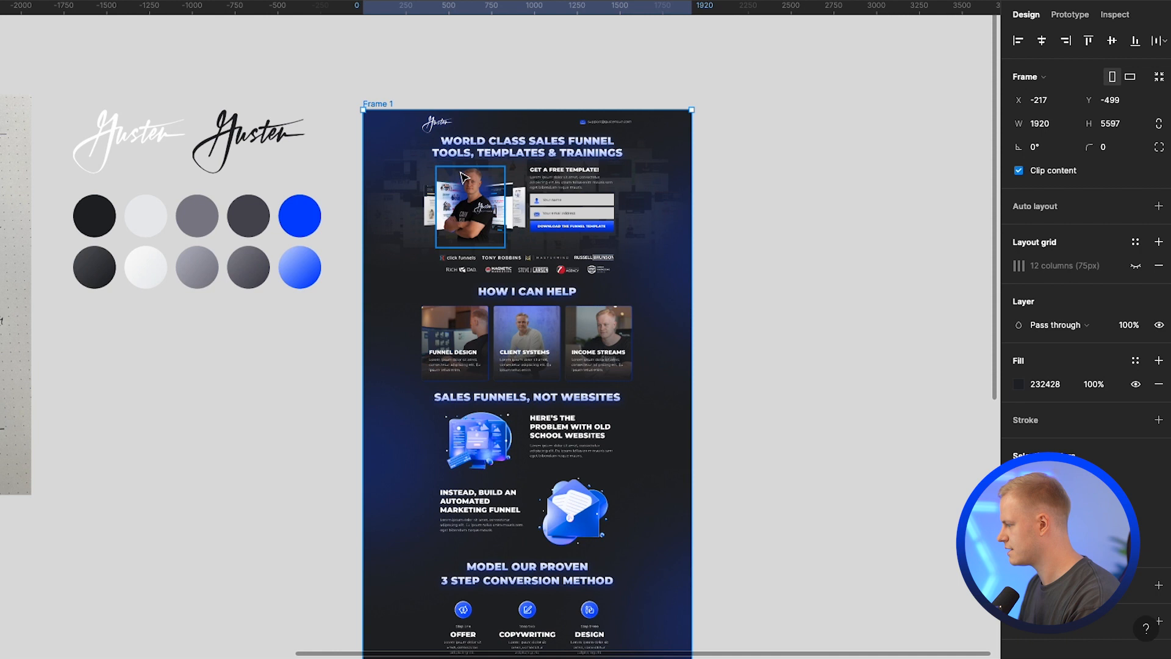
Step: Examine the "START YOUR JOURNEY" banner without the grid and compare it with the service cards and the sections above
ctrl+scroll(530, 410, up, 4)
scroll(529, 410, down, 10)
scroll(530, 410, down, 5)
ctrl+scroll(400, 418, up, 4)
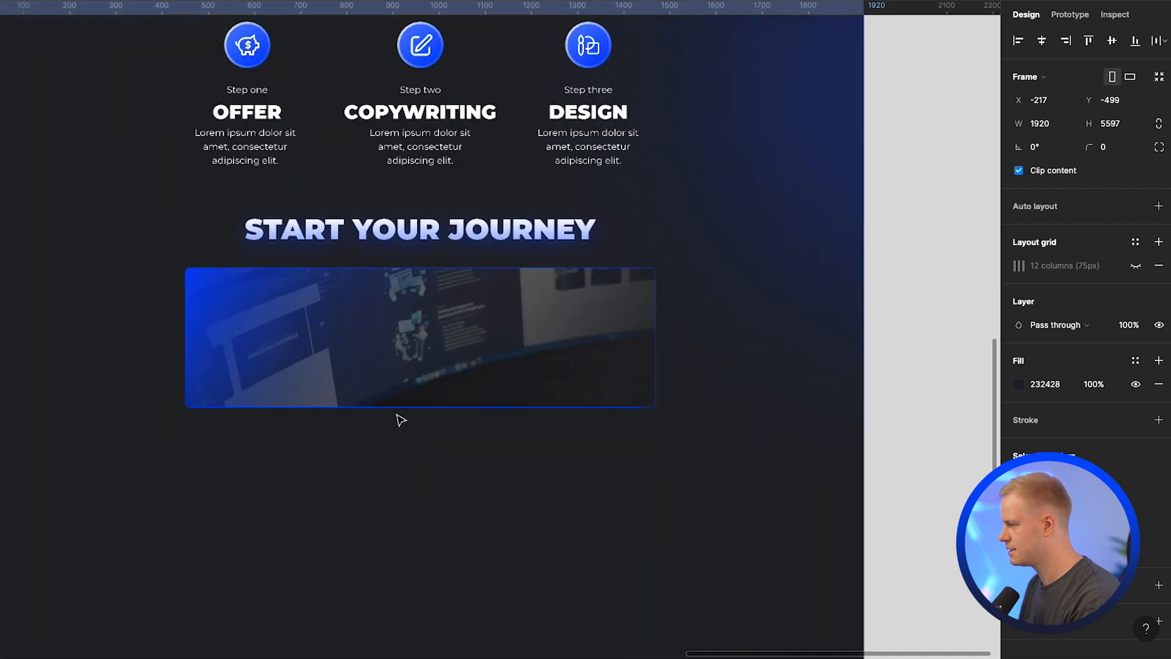
key(Escape)
ctrl+scroll(456, 409, down, 3)
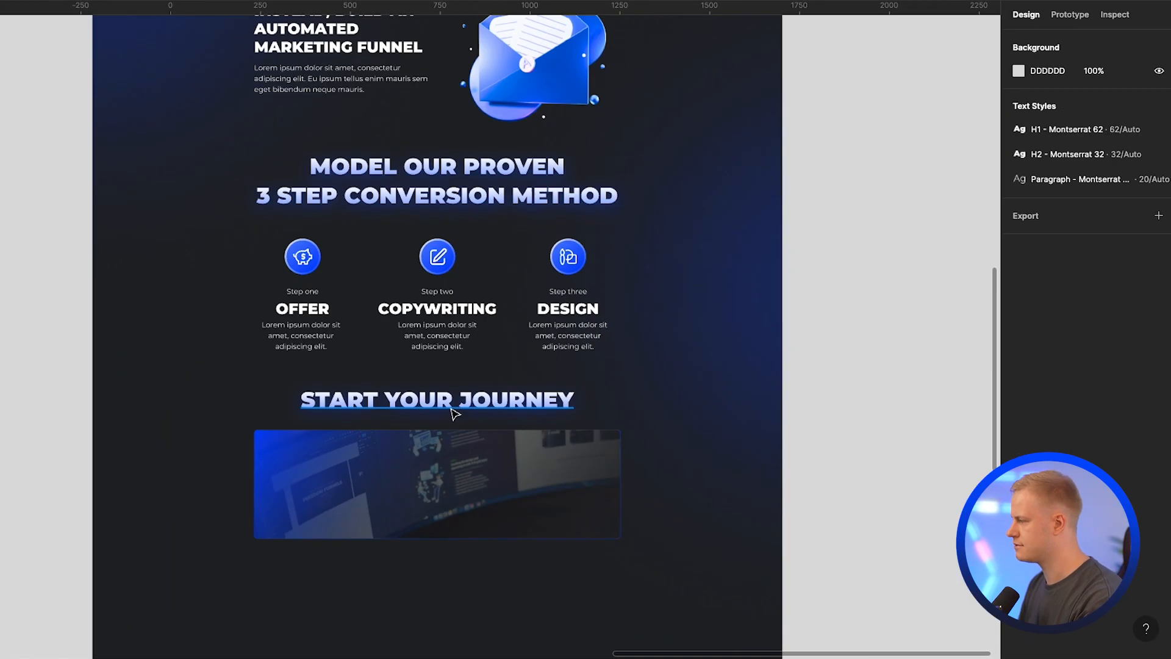
scroll(452, 411, up, 10)
scroll(324, 141, up, 1)
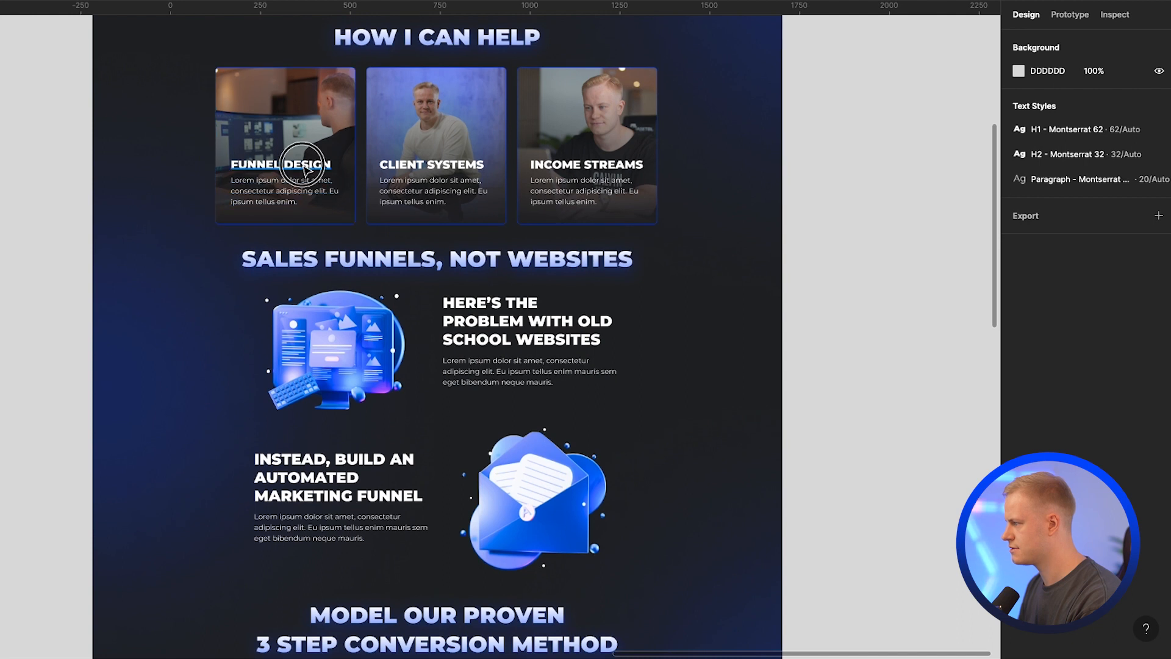
Step: Duplicate the "FUNNEL DESIGN" card's title and paragraph and place the copies over the START YOUR JOURNEY banner
click(307, 162)
shift+click(306, 195)
key(super+v)
drag(309, 202, 355, 402)
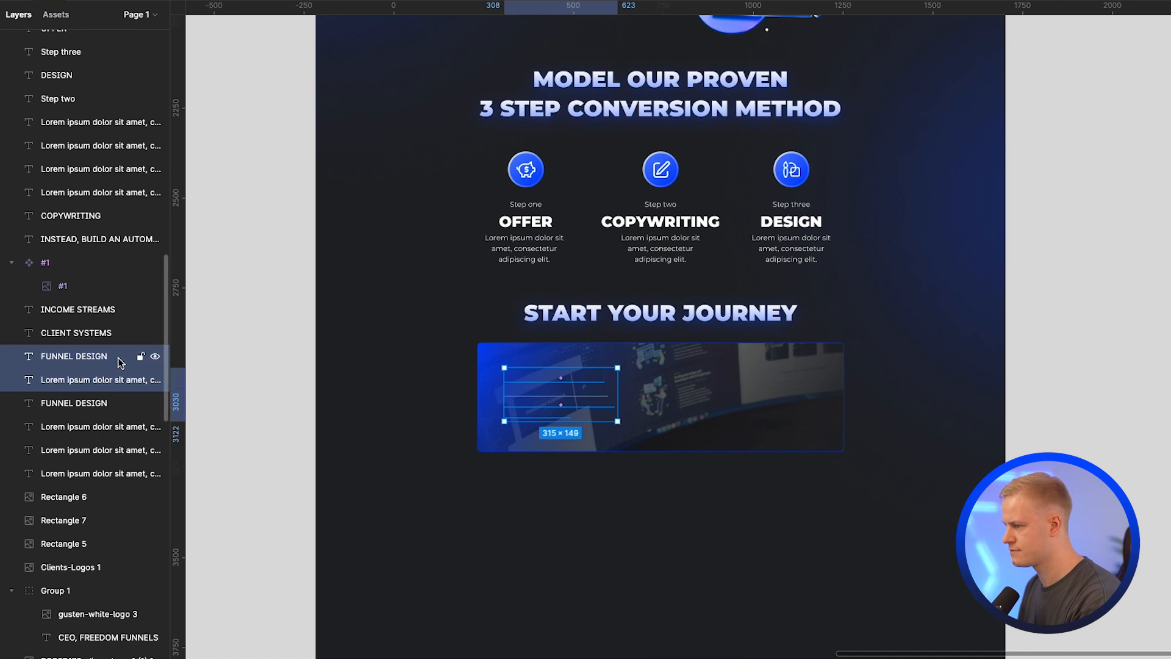
Step: Bring the copied title and paragraph in front of the banner photo in the layer order
drag(119, 358, 66, 116)
scroll(71, 131, up, 10)
scroll(135, 536, down, 6)
drag(98, 578, 68, 167)
scroll(618, 418, up, 3)
mouse_move(521, 381)
mouse_down()
mouse_move(528, 397)
mouse_move(525, 386)
mouse_up()
Step: Detach the banner heading from the H2 text style and set its font size to 42
click(533, 360)
click(526, 352)
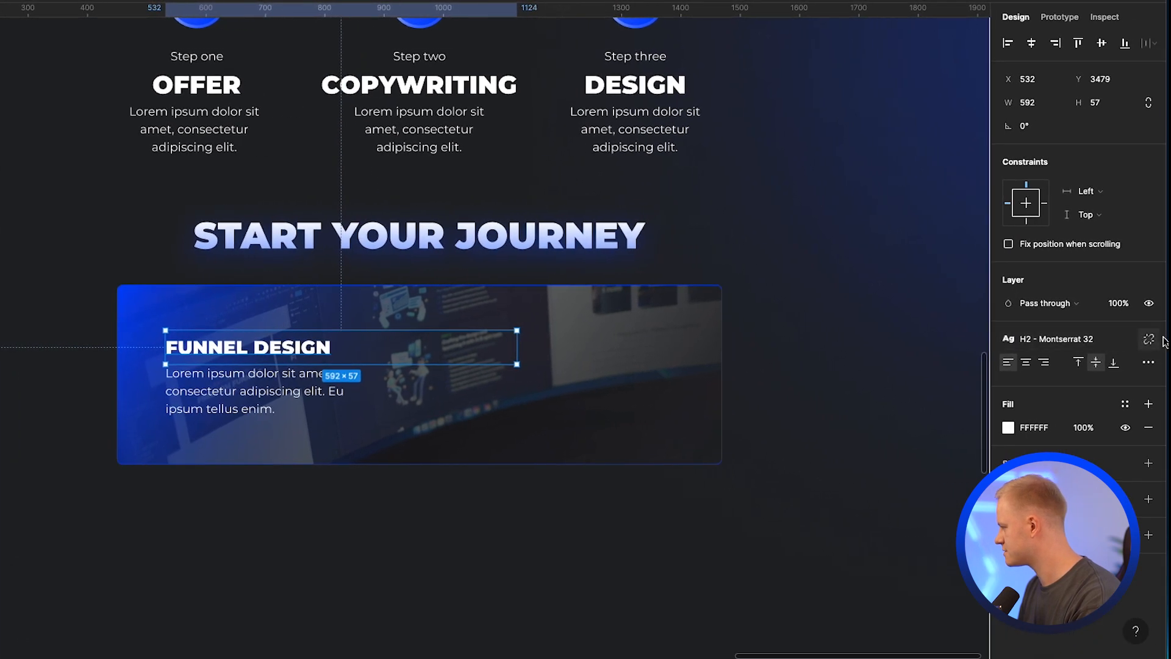
click(1149, 340)
click(1102, 386)
text(42)
key(Return)
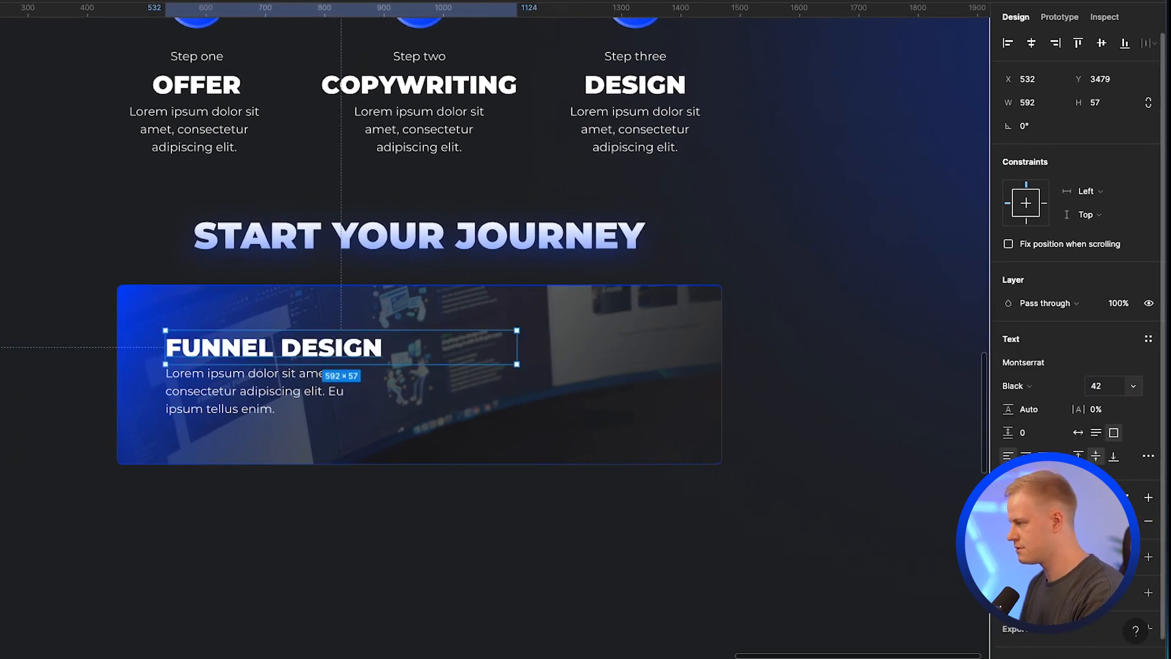
Step: Widen the banner paragraph to 427, lower it slightly, and shift heading and paragraph together toward the banner's lower-left
click(620, 402)
drag(250, 379, 247, 388)
drag(353, 397, 417, 395)
shift+click(332, 350)
mouse_move(331, 349)
mouse_down()
mouse_move(312, 349)
mouse_move(318, 360)
mouse_up()
Step: Set the banner paragraph's font size to 22 and move it slightly upward together with the heading
click(275, 401)
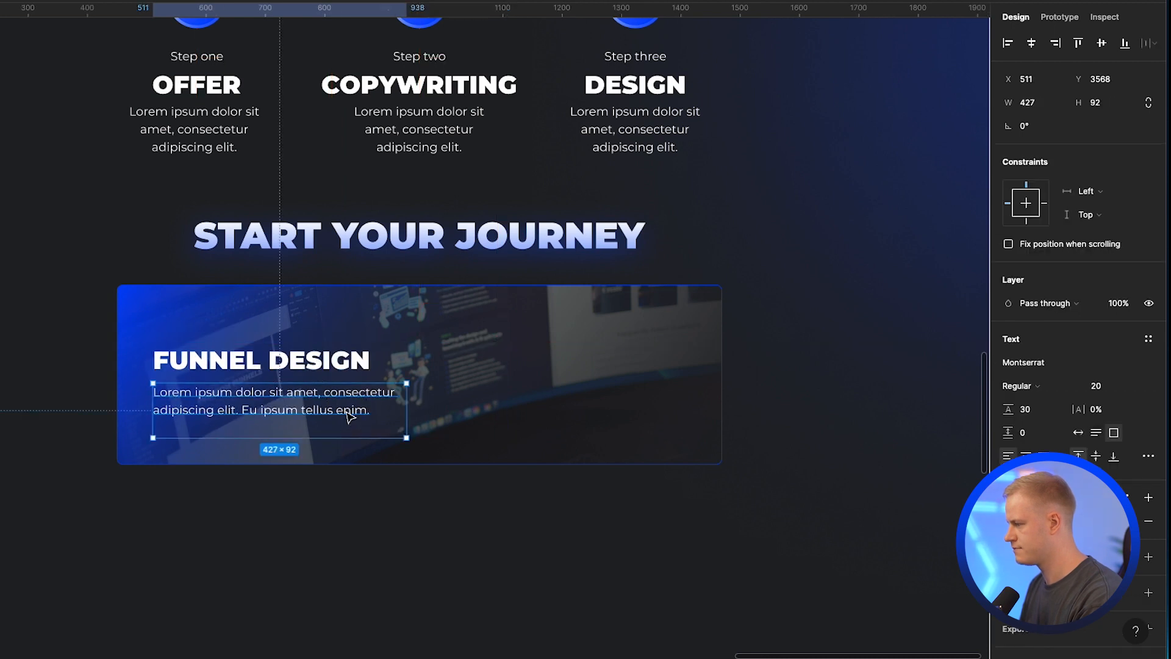
text(22)
key(Return)
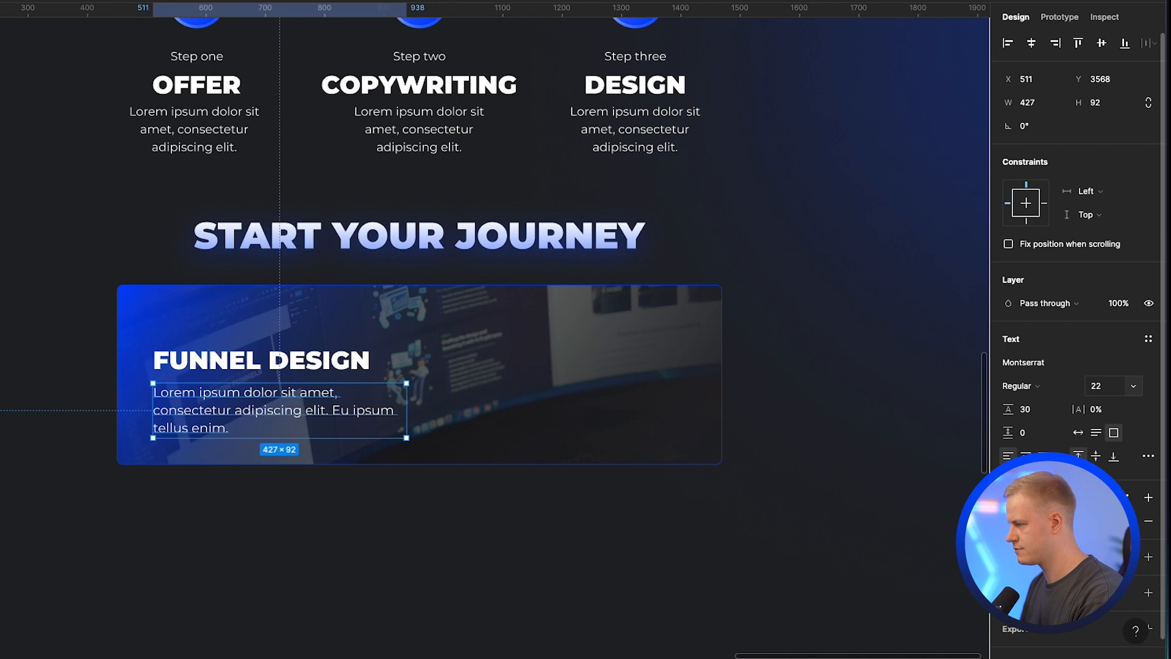
shift+click(308, 364)
drag(308, 364, 309, 352)
click(259, 489)
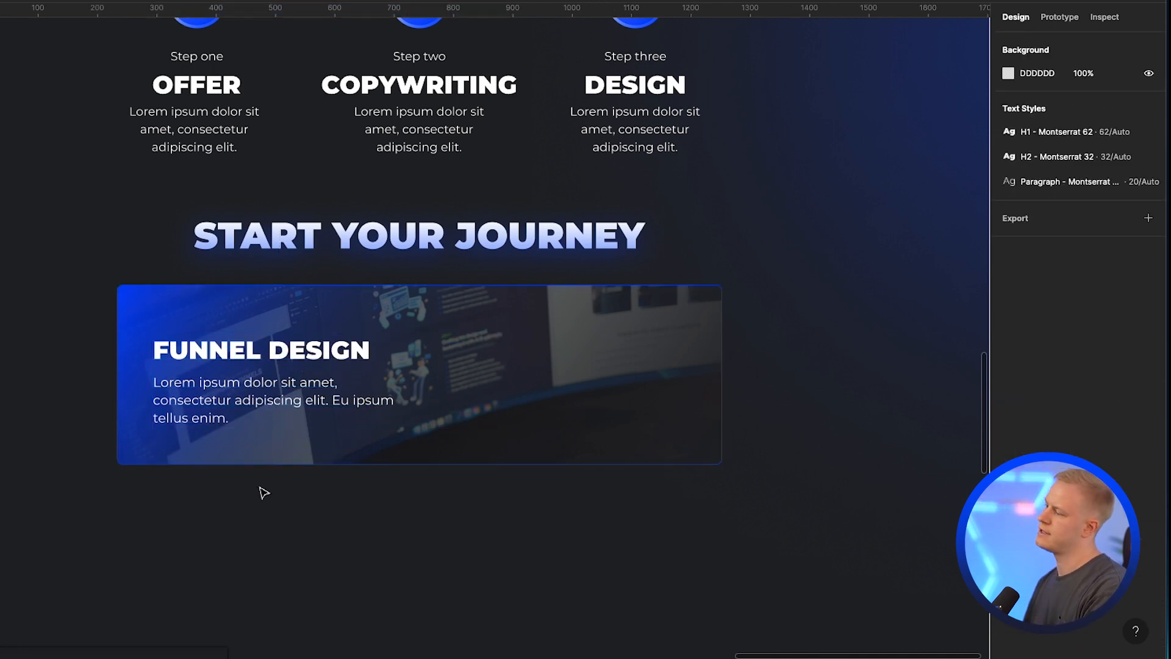
Step: Change the banner heading to "FREE FUNNEL TEMPLATE" and extend the photo banner downward to a height of 369
scroll(258, 489, down, 3)
scroll(193, 499, up, 3)
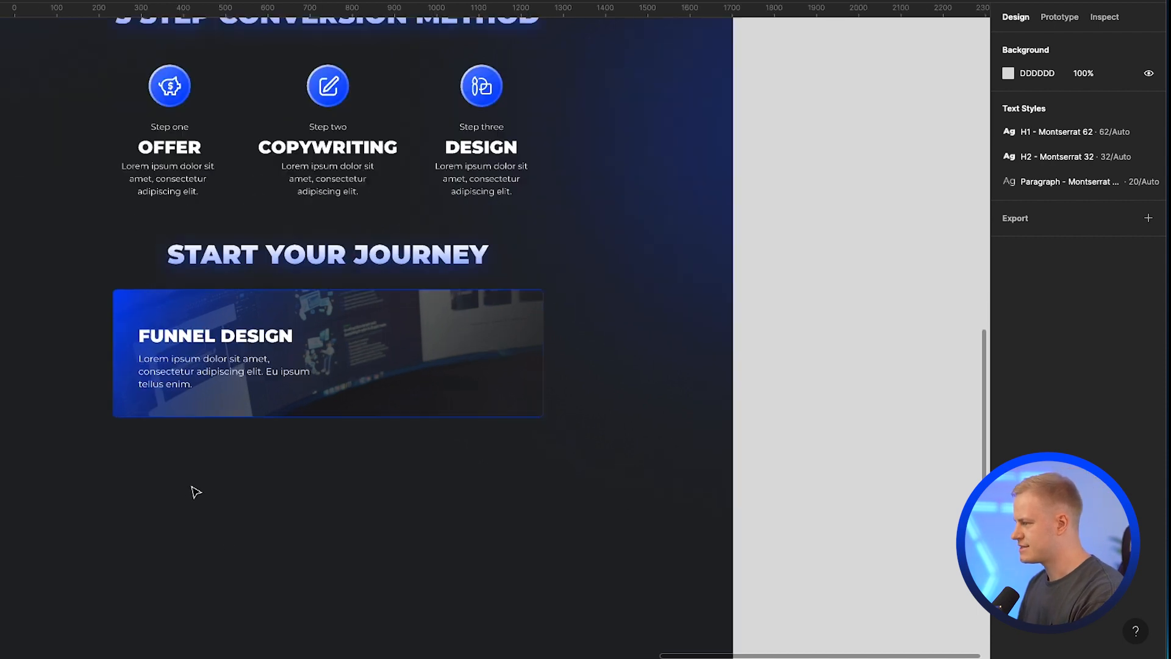
double_click(204, 337)
text(FER)
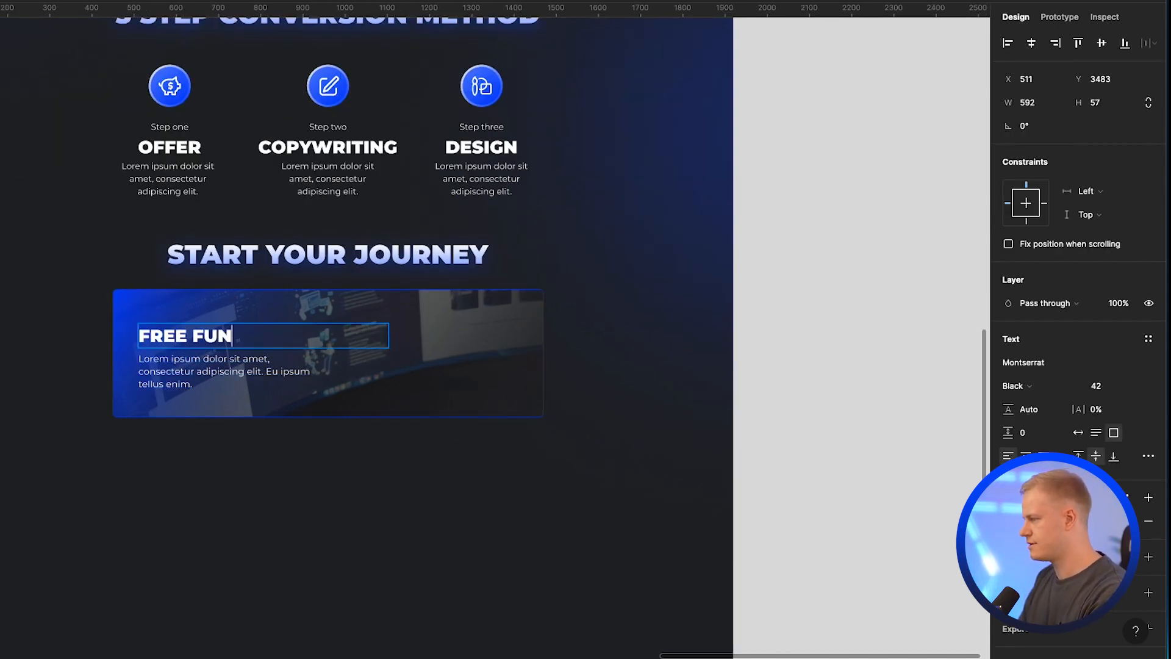
click(207, 454)
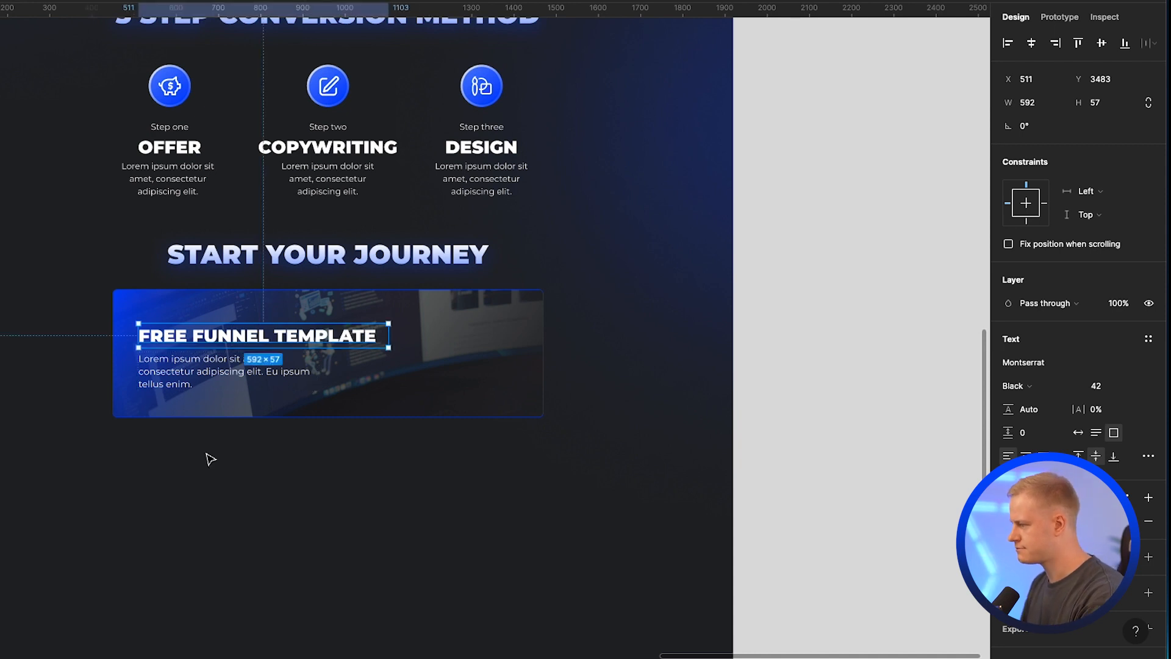
click(204, 413)
drag(204, 416, 204, 445)
Step: Copy the hero form's "DOWNLOAD THE FUNNEL TEMPLATE" button into the banner, left-aligned beneath the paragraph
scroll(204, 444, down, 5)
scroll(213, 515, up, 3)
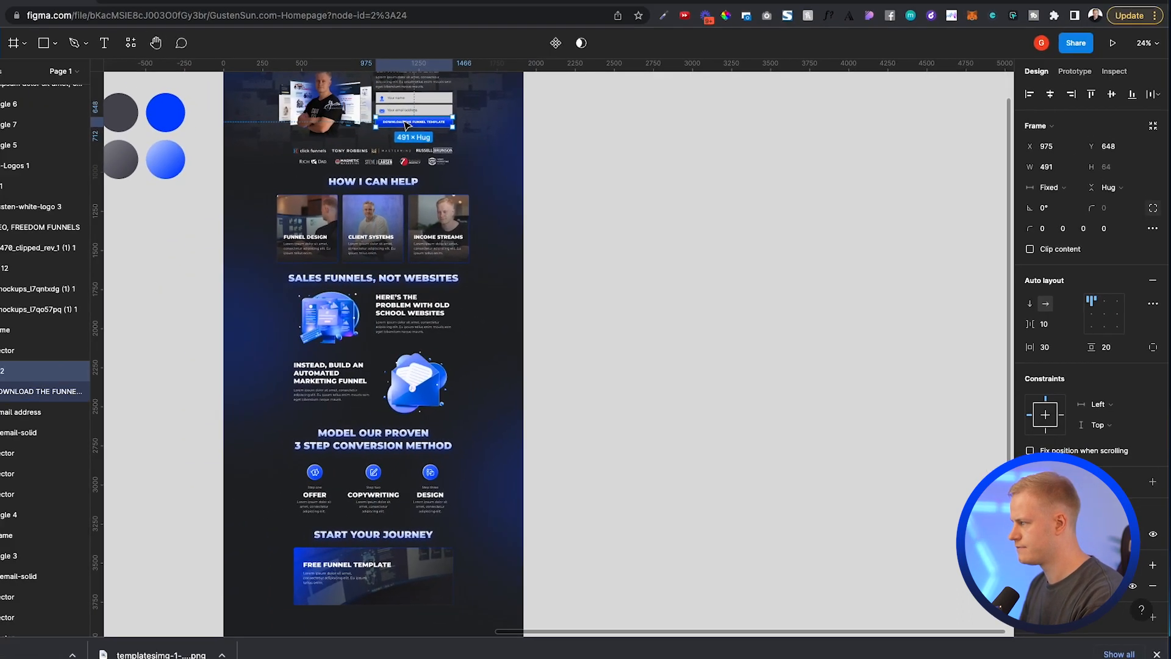
key(super+v)
drag(444, 519, 444, 617)
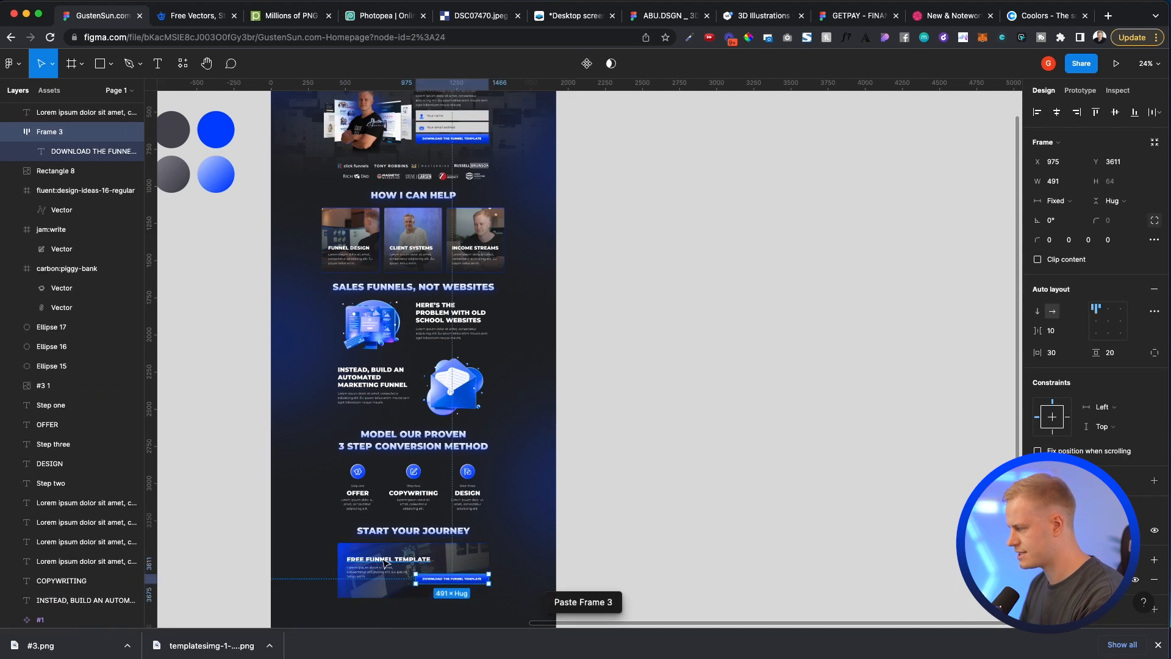
scroll(369, 502, up, 5)
drag(554, 391, 385, 410)
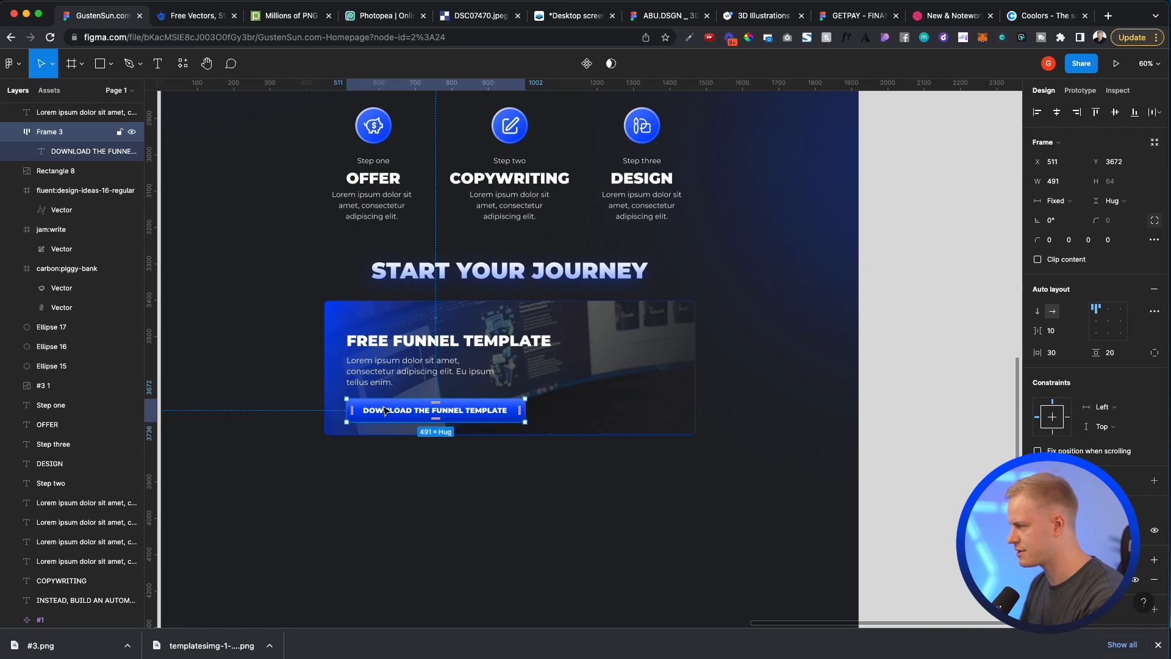
Step: Resize the banner paragraph's box to about 526 × 66 and move the download button up closer beneath it
click(434, 375)
mouse_move(498, 376)
mouse_down()
mouse_move(536, 372)
mouse_move(513, 360)
mouse_up()
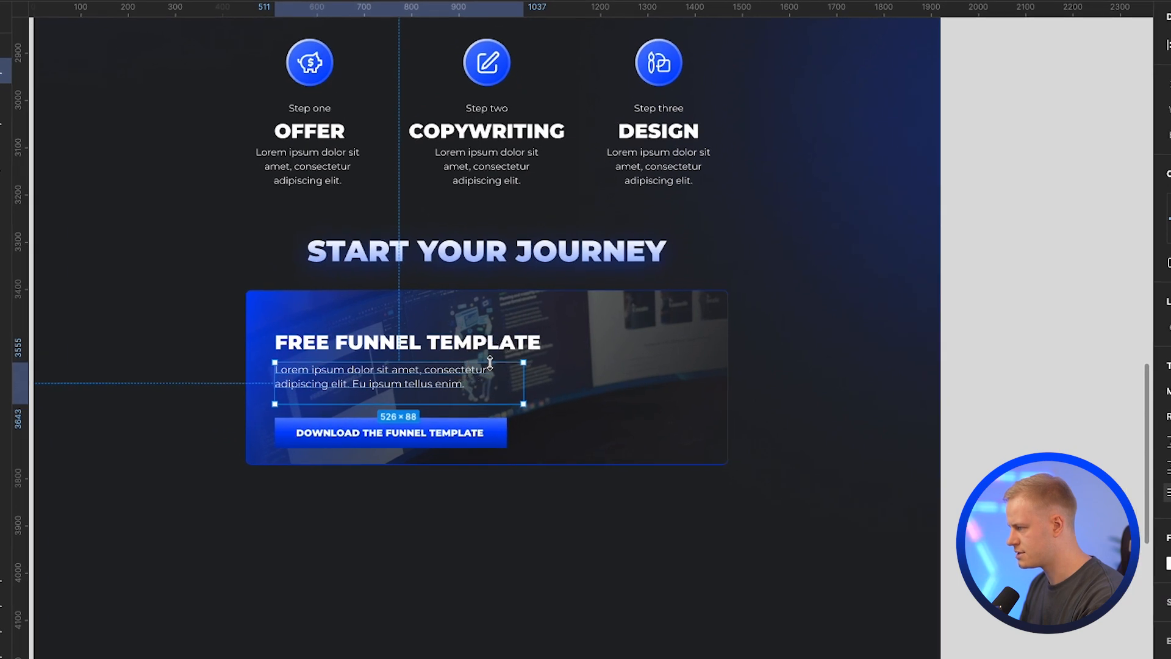
click(425, 432)
drag(423, 428, 407, 392)
click(413, 398)
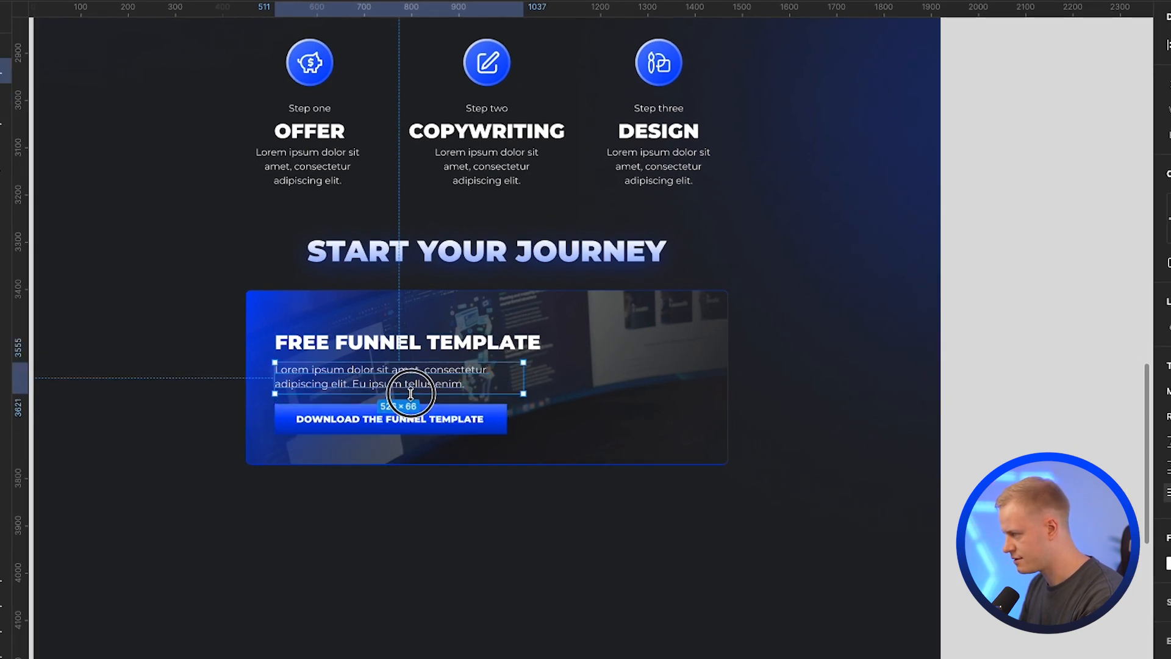
click(417, 465)
click(190, 506)
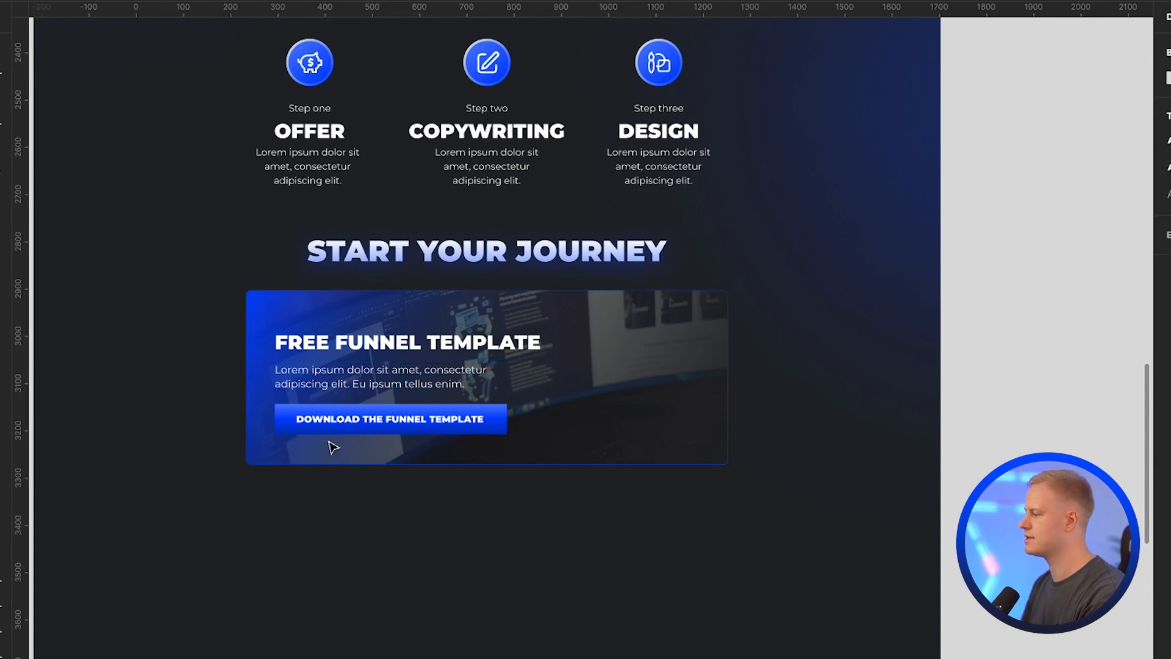
Step: Remove the gradient fill from the banner's download button and add a stroke to it
click(368, 426)
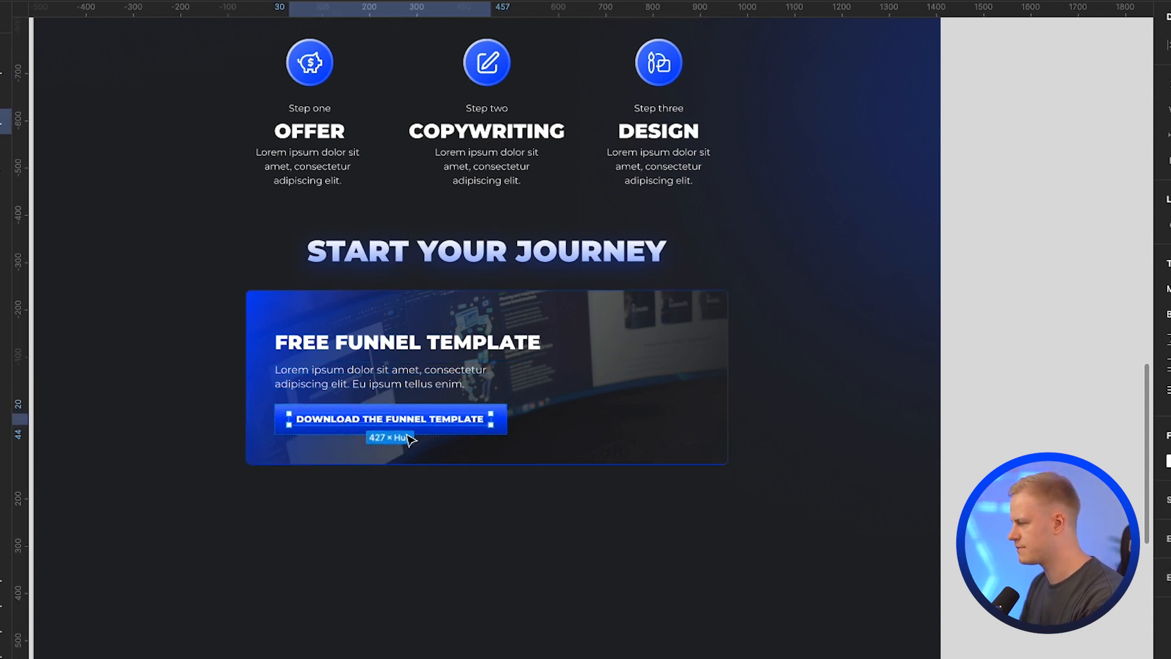
click(408, 437)
click(497, 430)
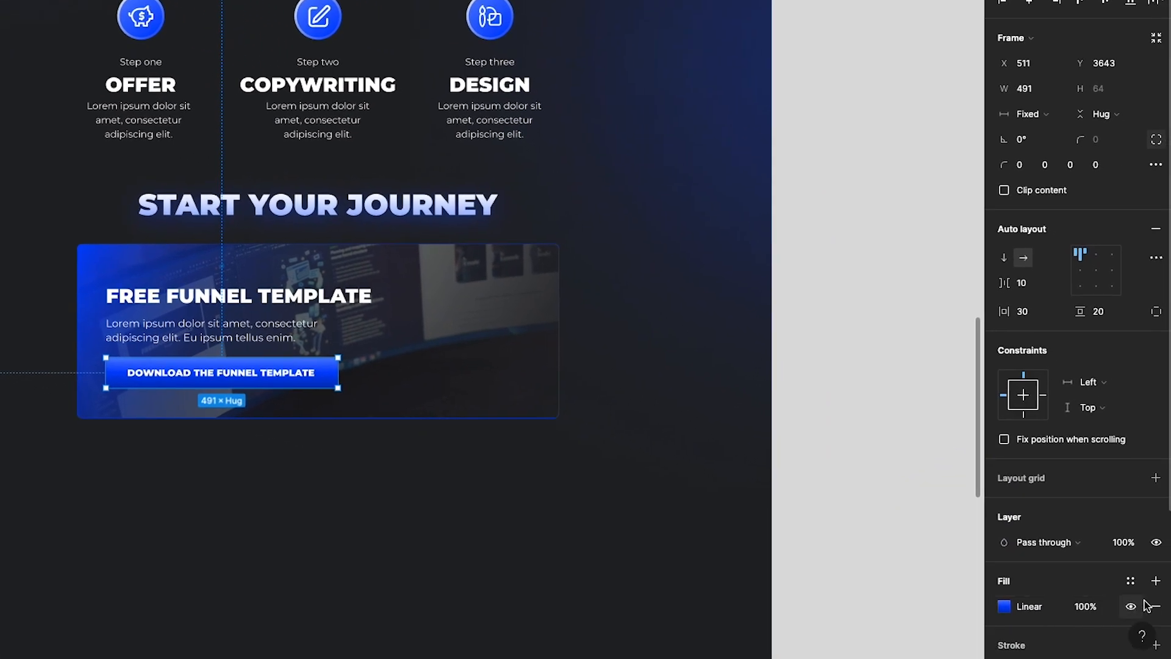
click(1154, 605)
click(1155, 620)
scroll(1086, 571, down, 4)
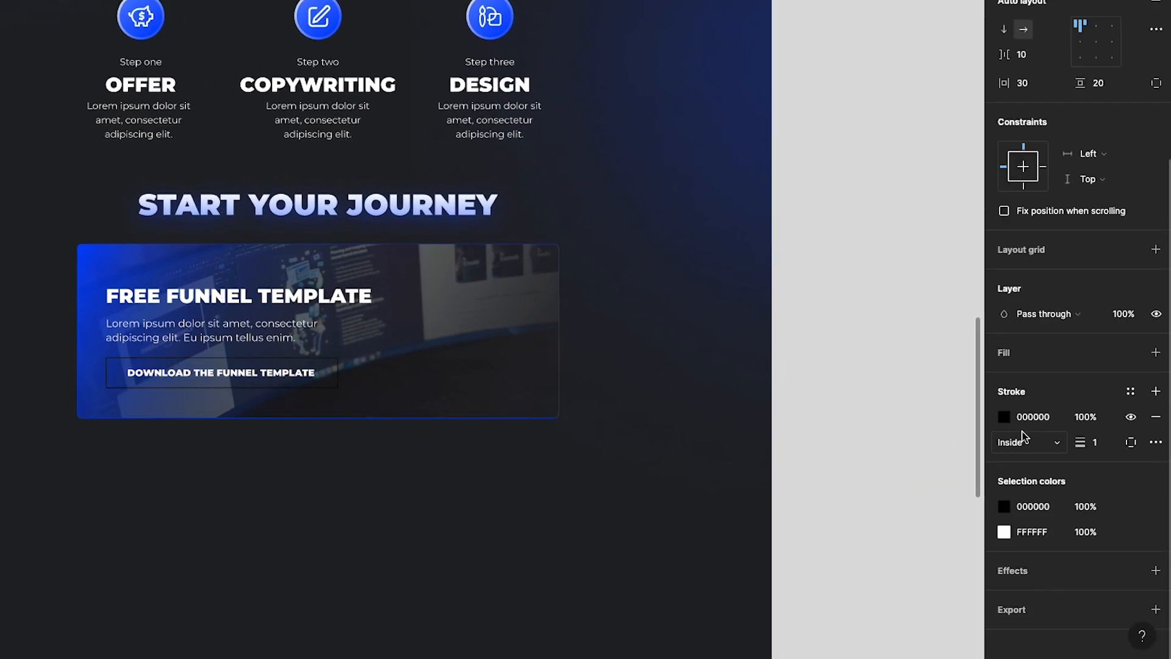
Step: Color the download button's stroke 0044FF and thicken it to 5
click(1004, 417)
text(ffffff)
key(Return)
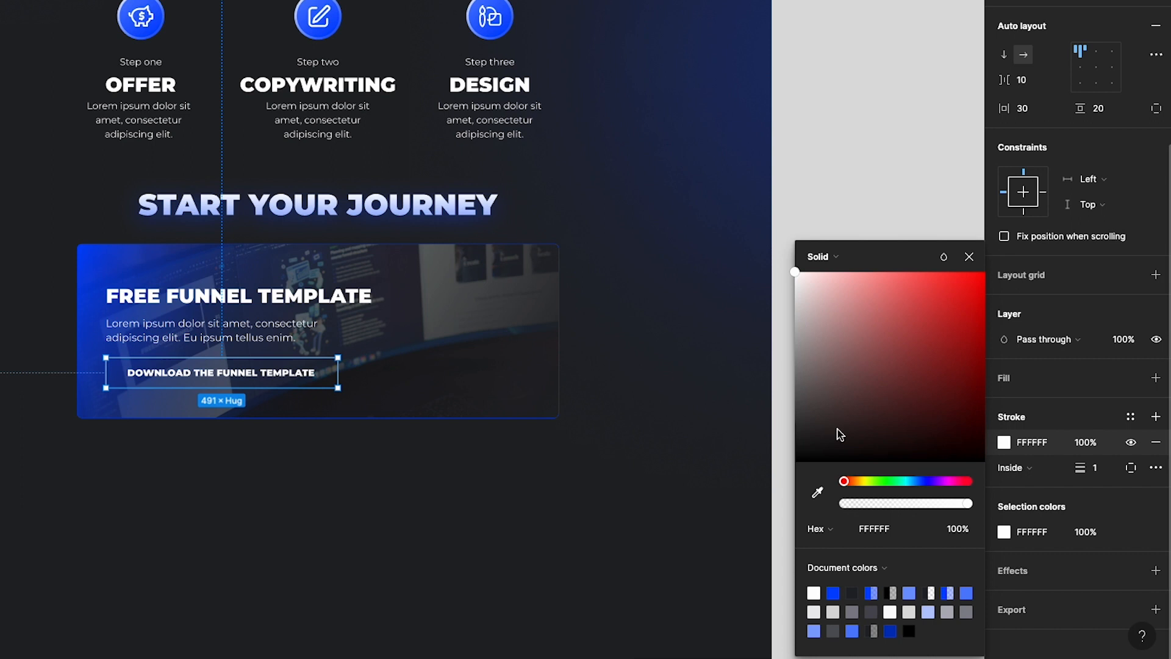
click(833, 593)
drag(1077, 477, 1081, 477)
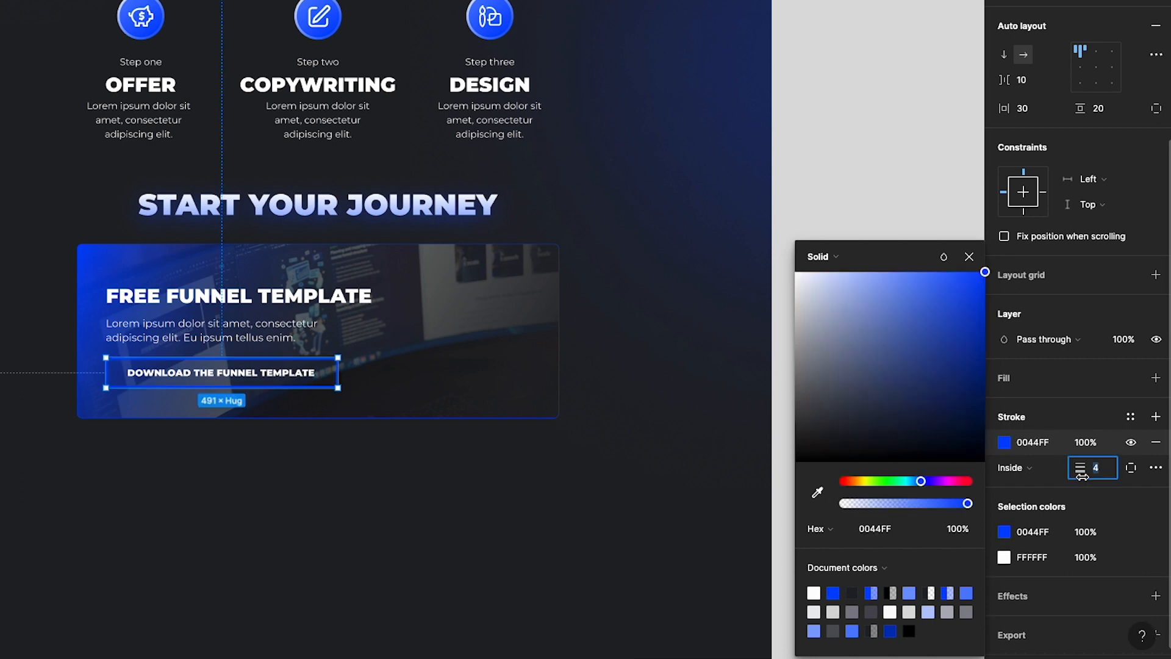
Step: Fine-tune the thickness of the blue outline around the banner's download button
click(199, 476)
scroll(199, 476, up, 3)
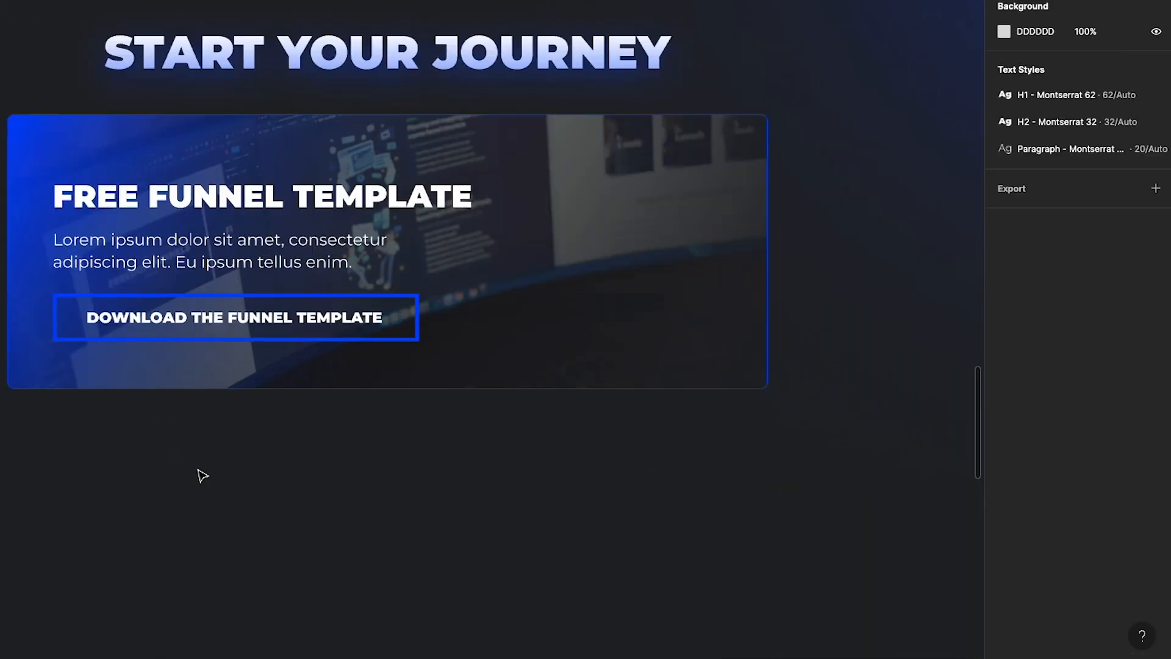
click(411, 332)
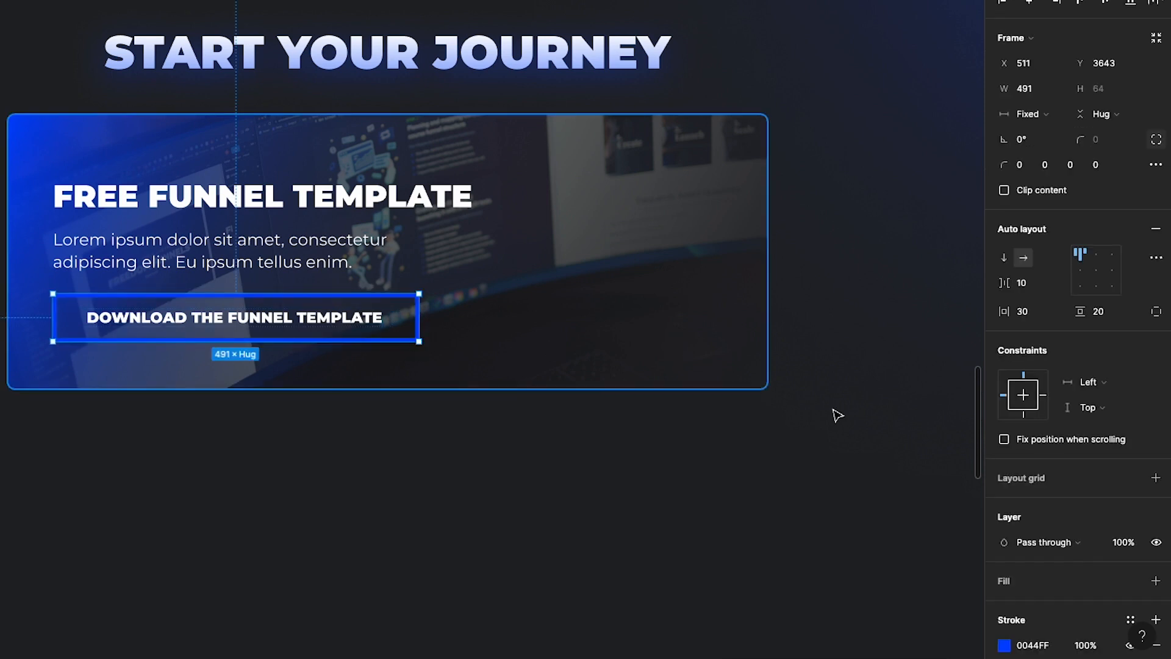
scroll(1100, 507, down, 4)
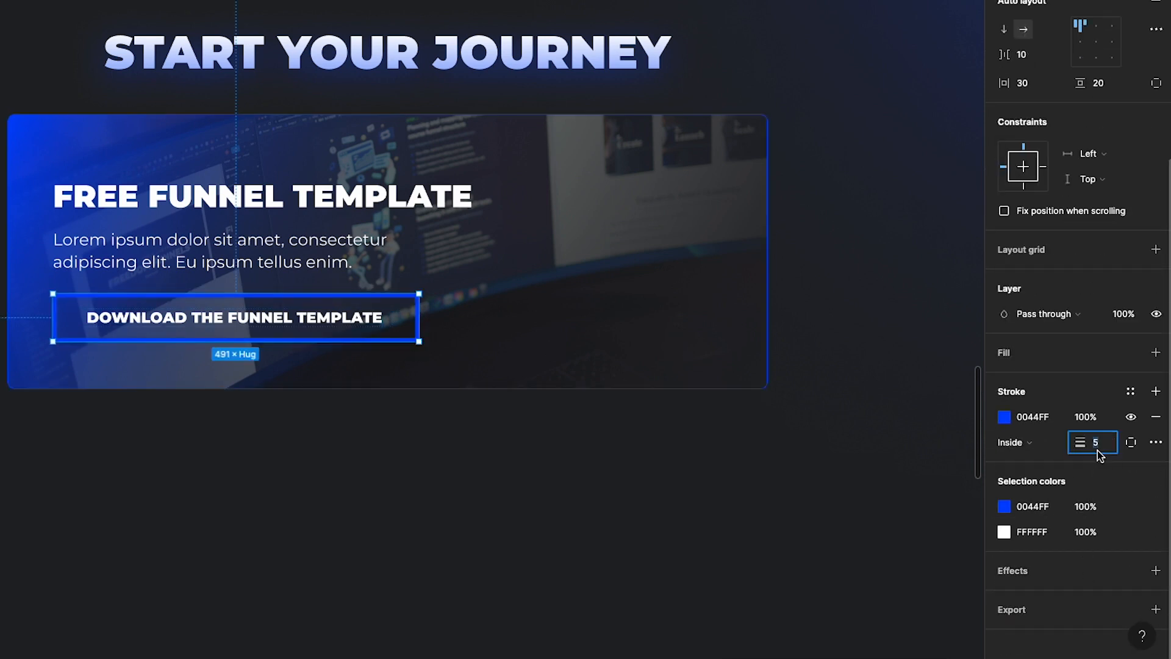
Step: Remove the blue stroke from the photo banner and add a drop shadow effect to it
click(615, 372)
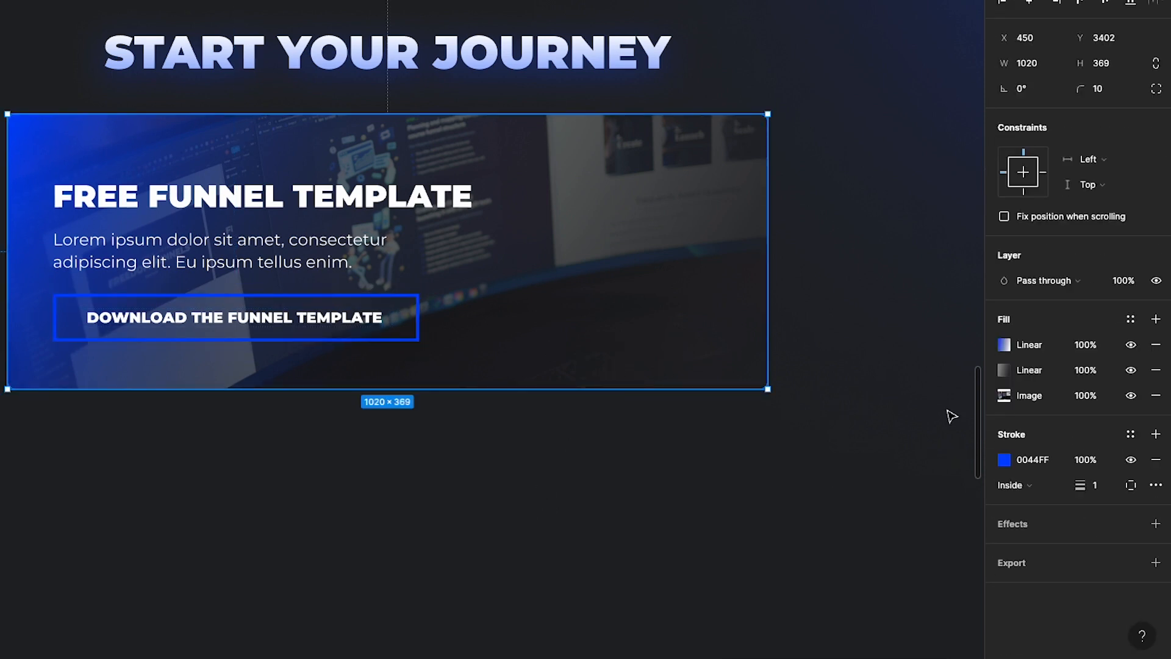
click(1132, 462)
click(1156, 460)
click(1156, 473)
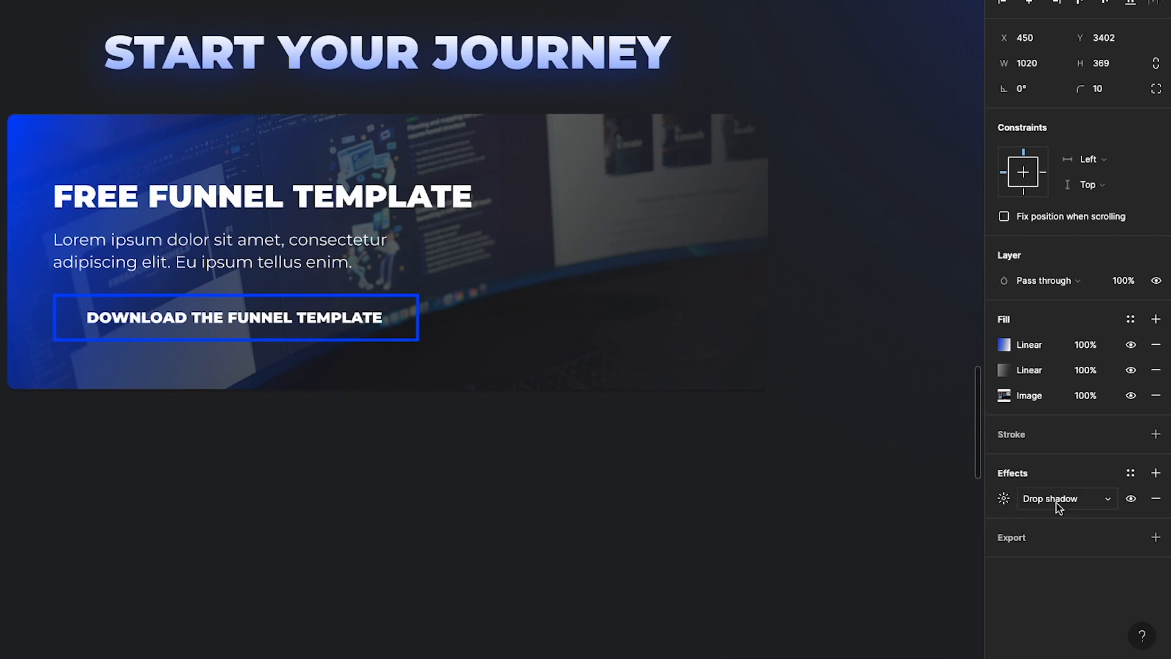
Step: Color the banner's drop shadow 0044FF at 100% opacity and set its Y offset to 10
click(1004, 499)
click(817, 588)
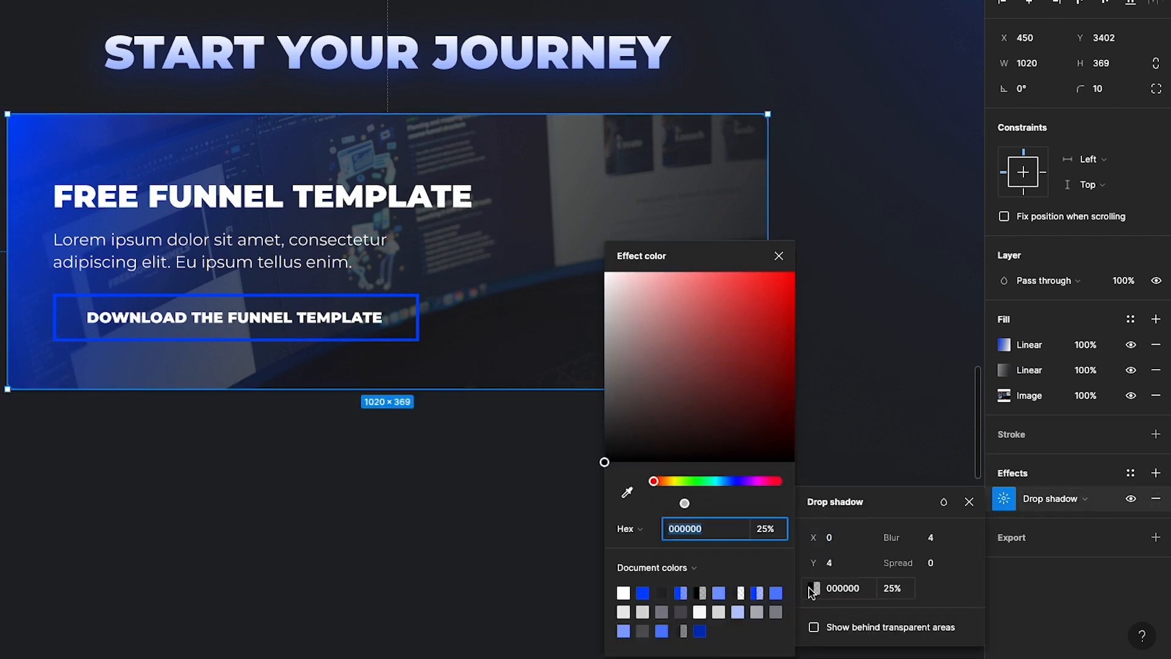
click(647, 592)
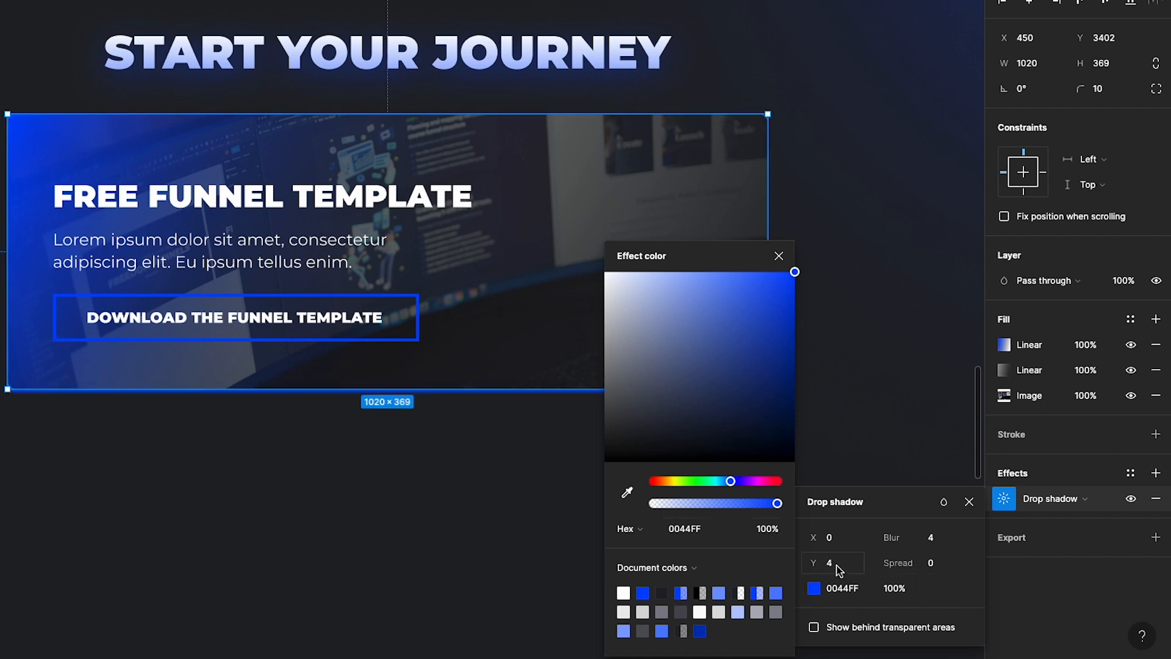
text(10)
key(Return)
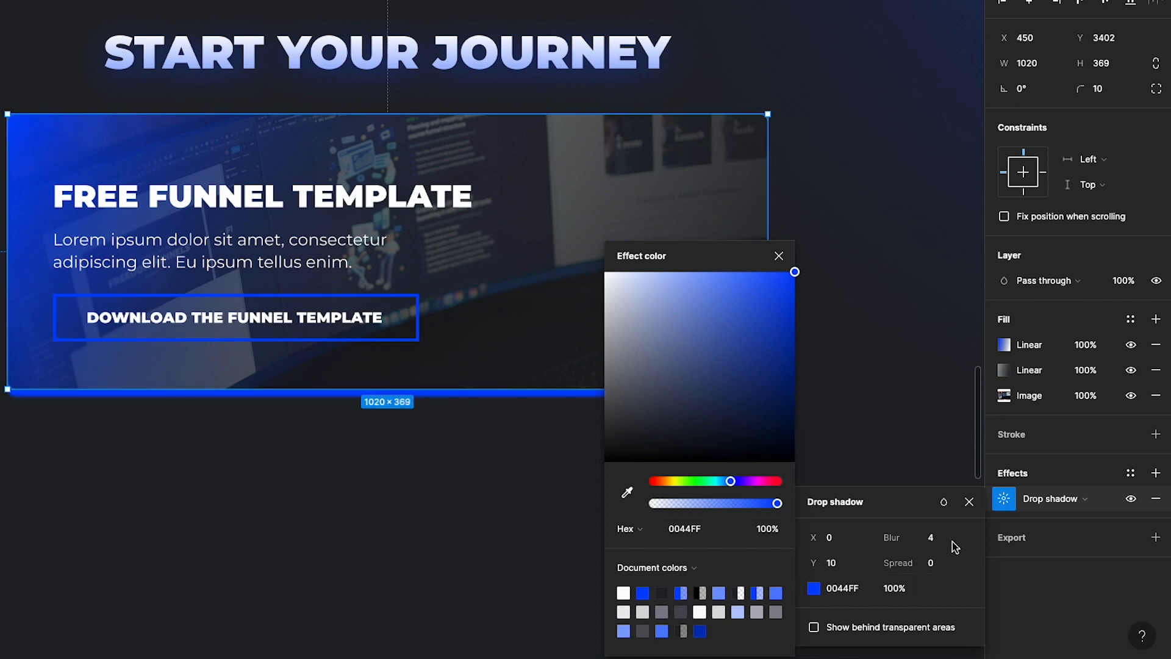
Step: Set the blur of the banner's blue drop shadow to 100
text(50)
key(Return)
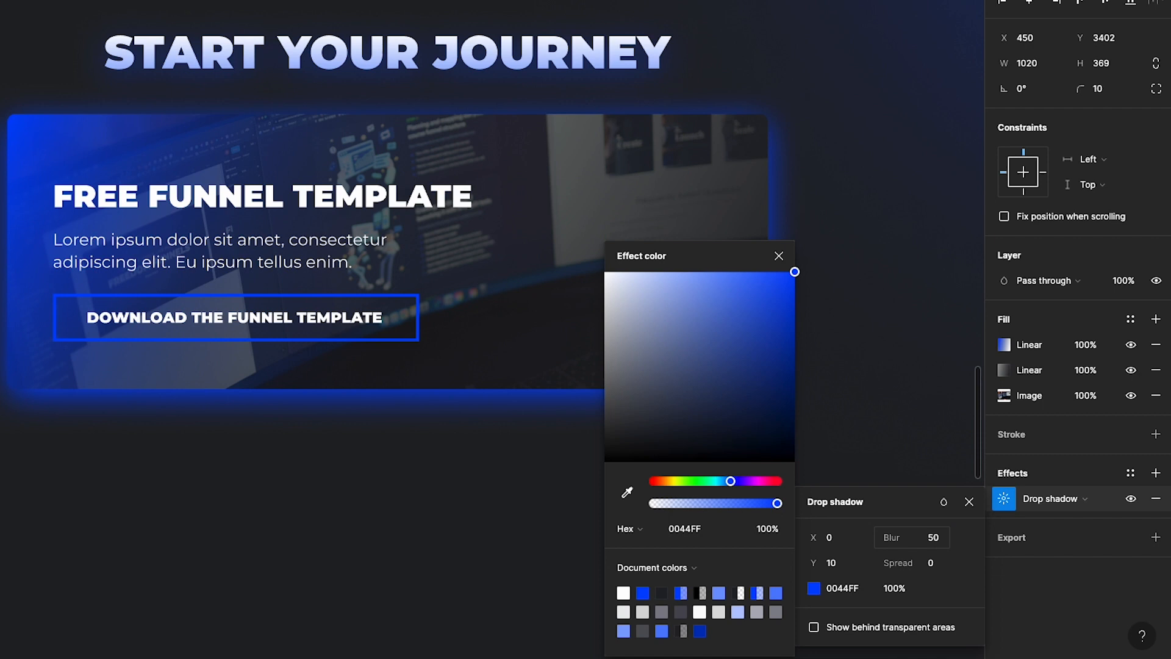
click(939, 540)
text(100)
key(Return)
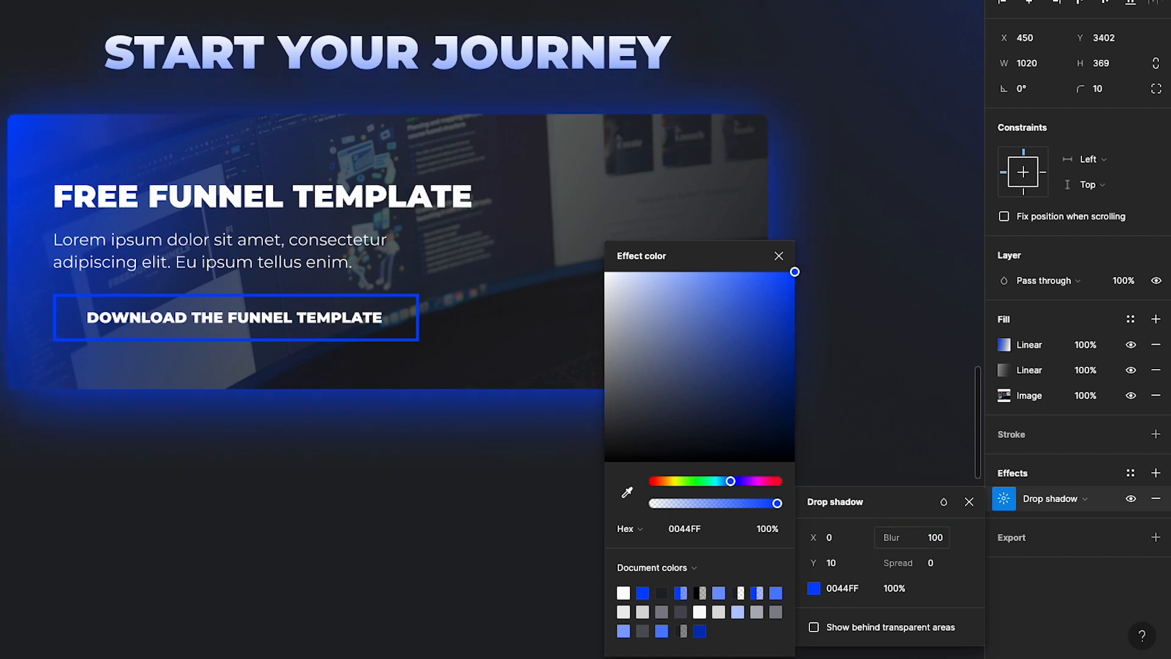
Step: Lower the opacity of the banner's blue drop shadow to 50%
click(891, 589)
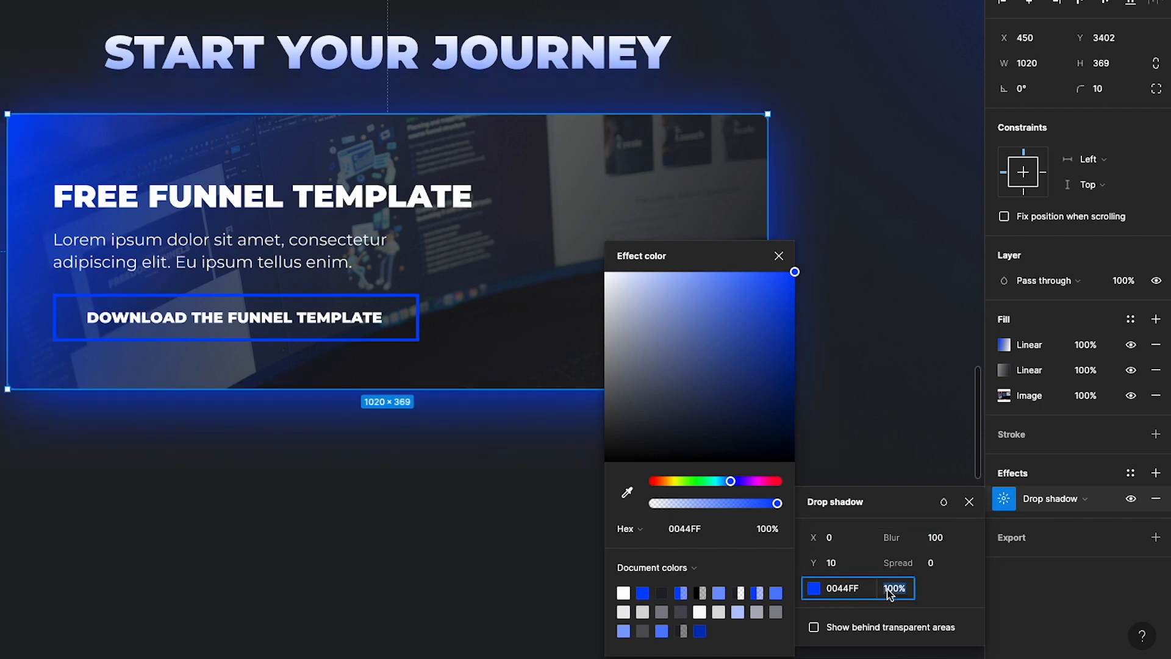
text(50)
key(Return)
click(433, 546)
scroll(433, 543, down, 3)
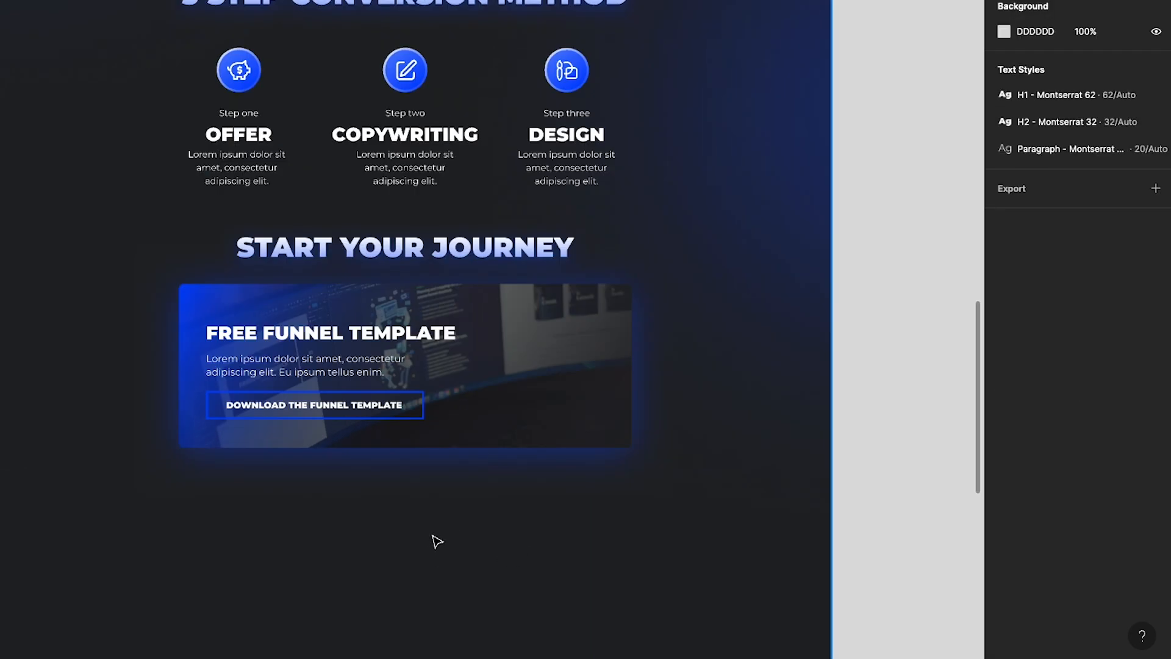
Step: Reduce the opacity of the banner's blue drop shadow to 30%
click(610, 403)
click(1002, 499)
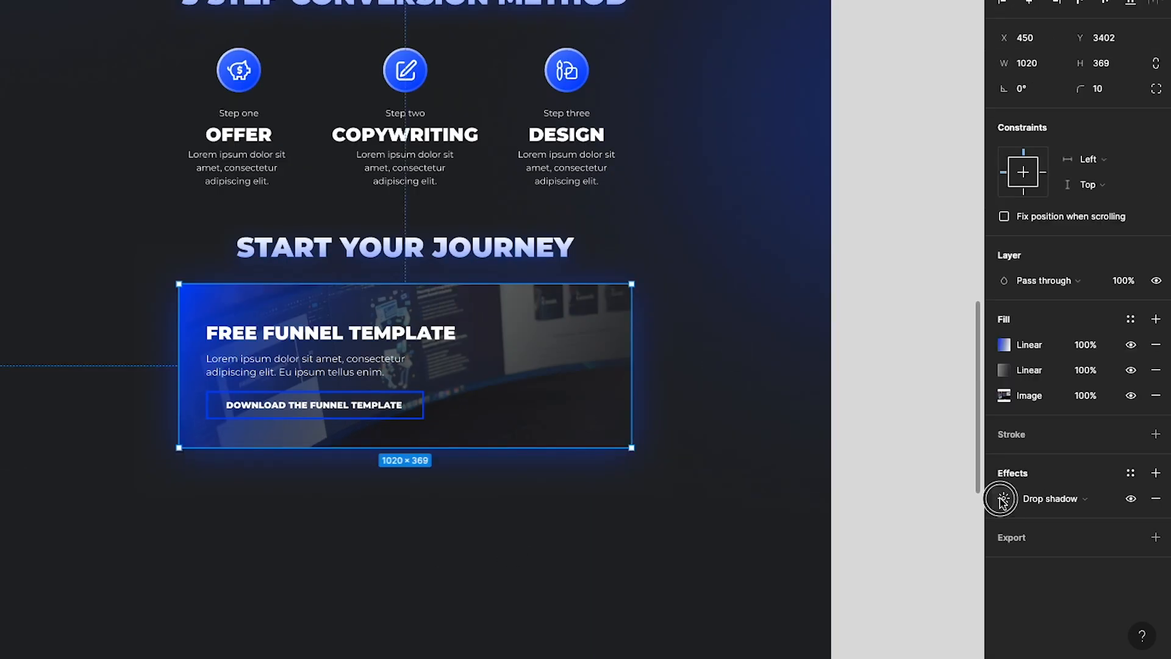
text(30)
key(Return)
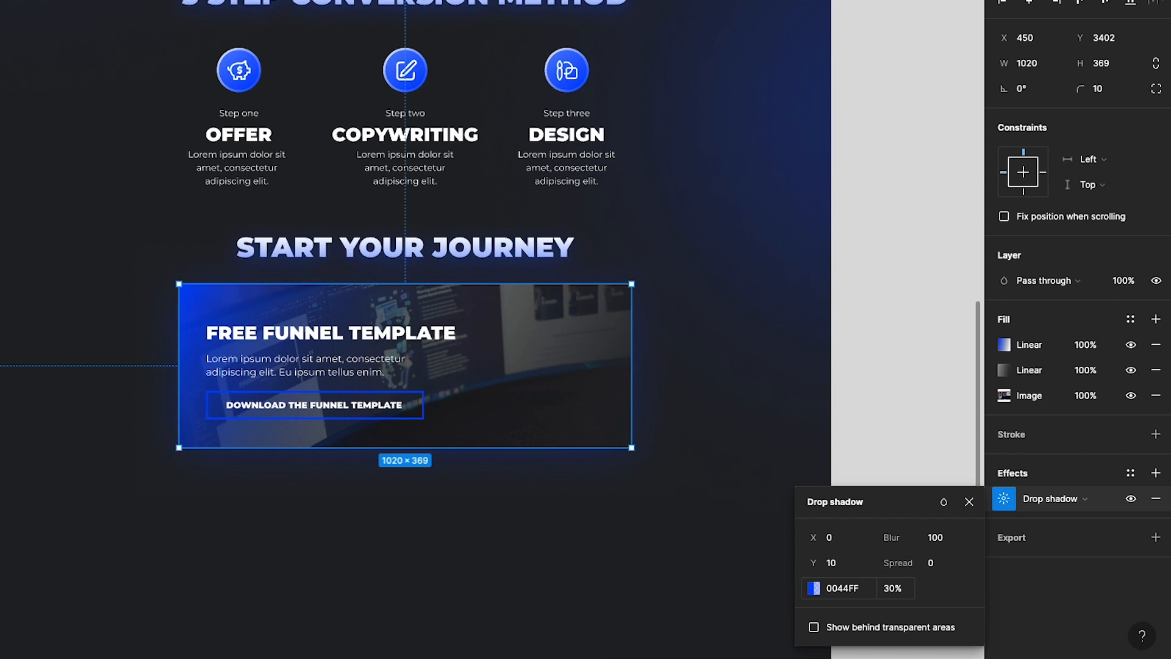
click(691, 396)
Step: Duplicate the FREE FUNNEL TEMPLATE banner with its text and download button, placing the copy directly below the original
drag(681, 293, 104, 478)
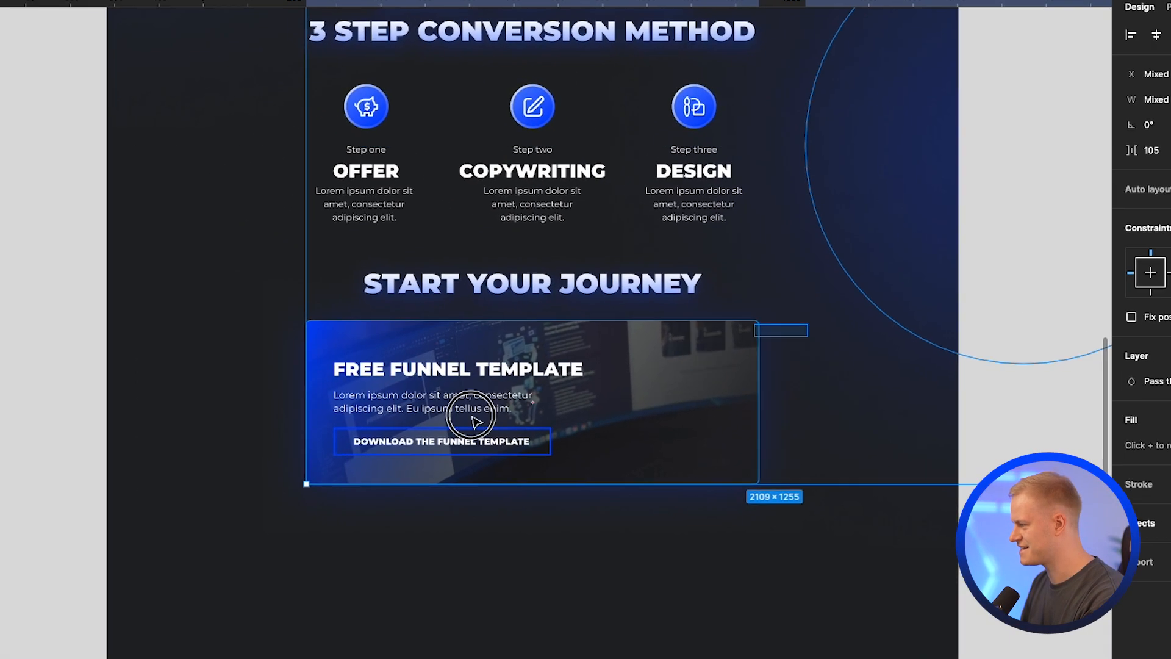
key(Escape)
drag(742, 583, 318, 347)
drag(506, 548, 507, 557)
scroll(390, 515, down, 4)
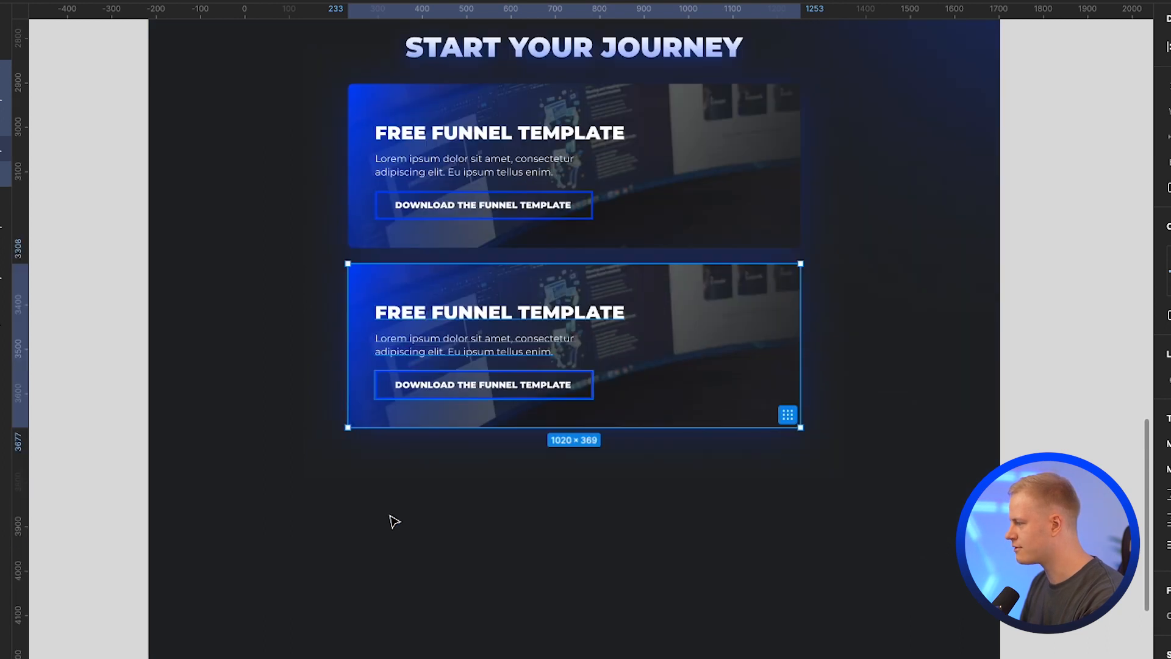
click(477, 480)
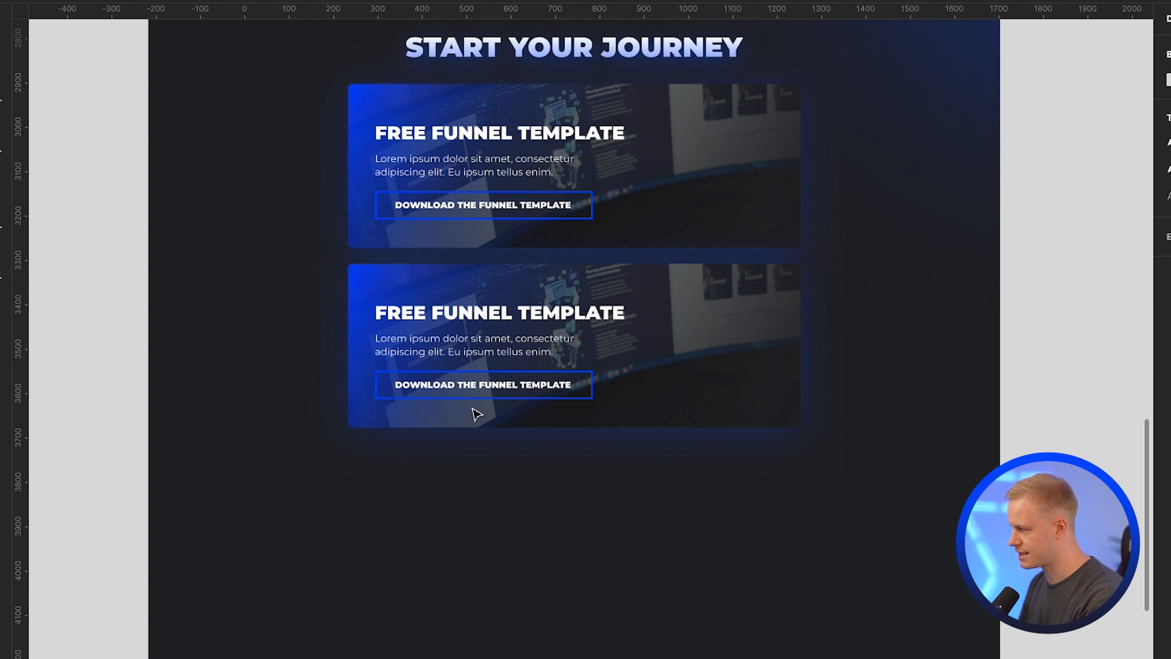
Step: Try a white FFFFFF fill at 15% opacity on the first banner's download button
click(388, 200)
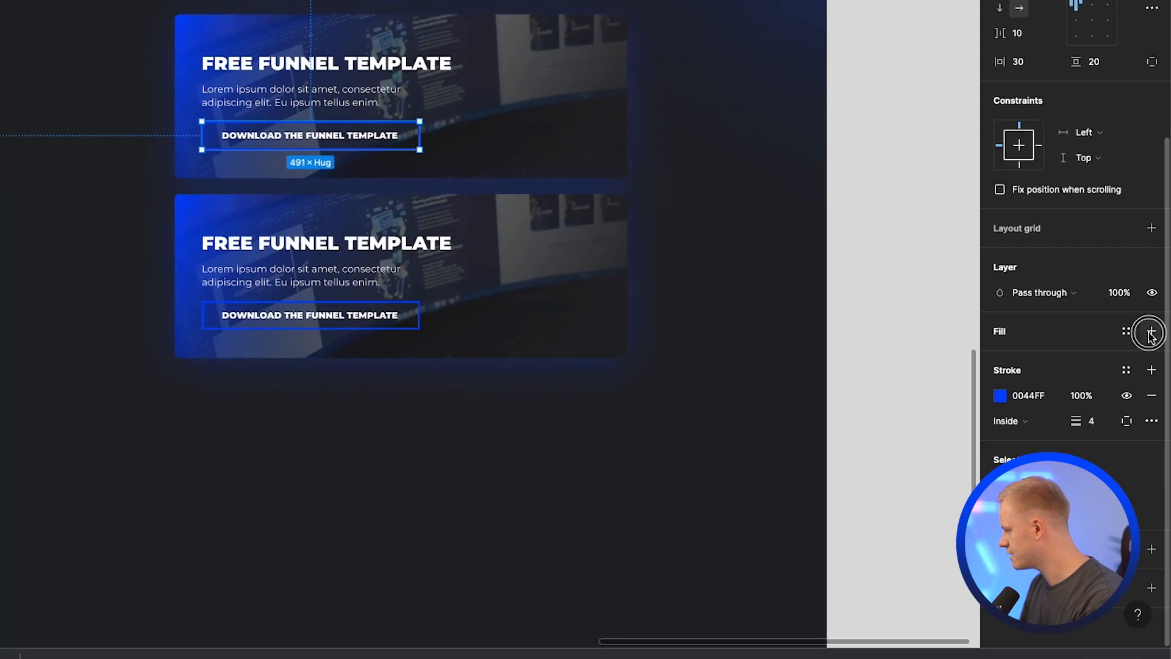
click(1150, 331)
click(1038, 373)
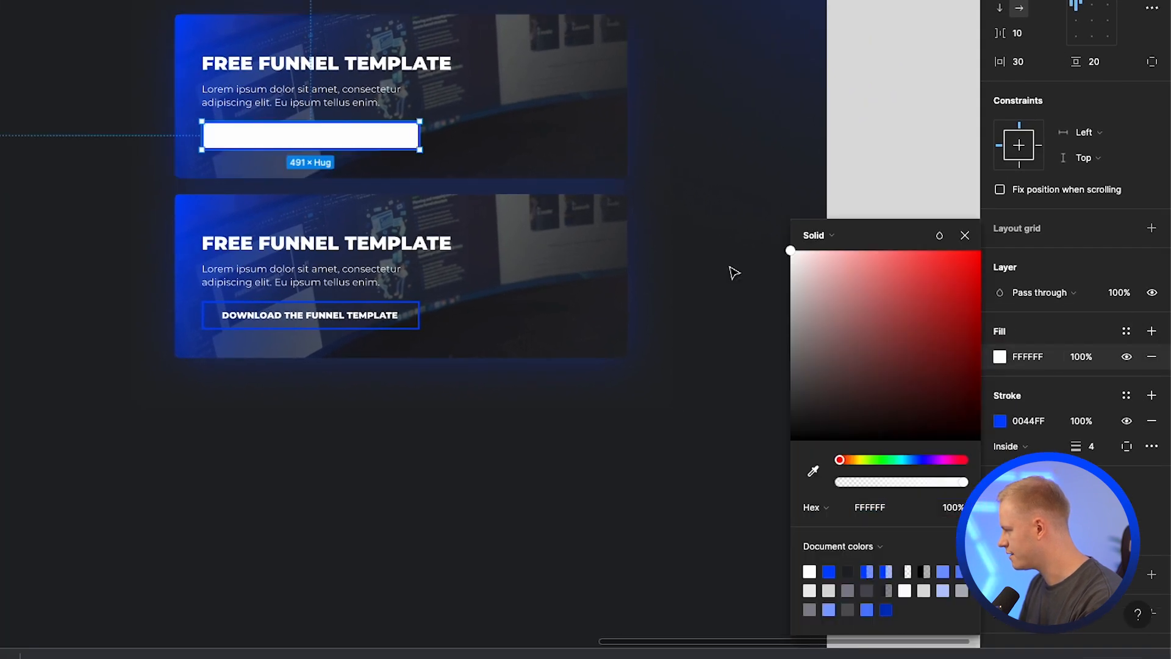
drag(956, 480, 861, 479)
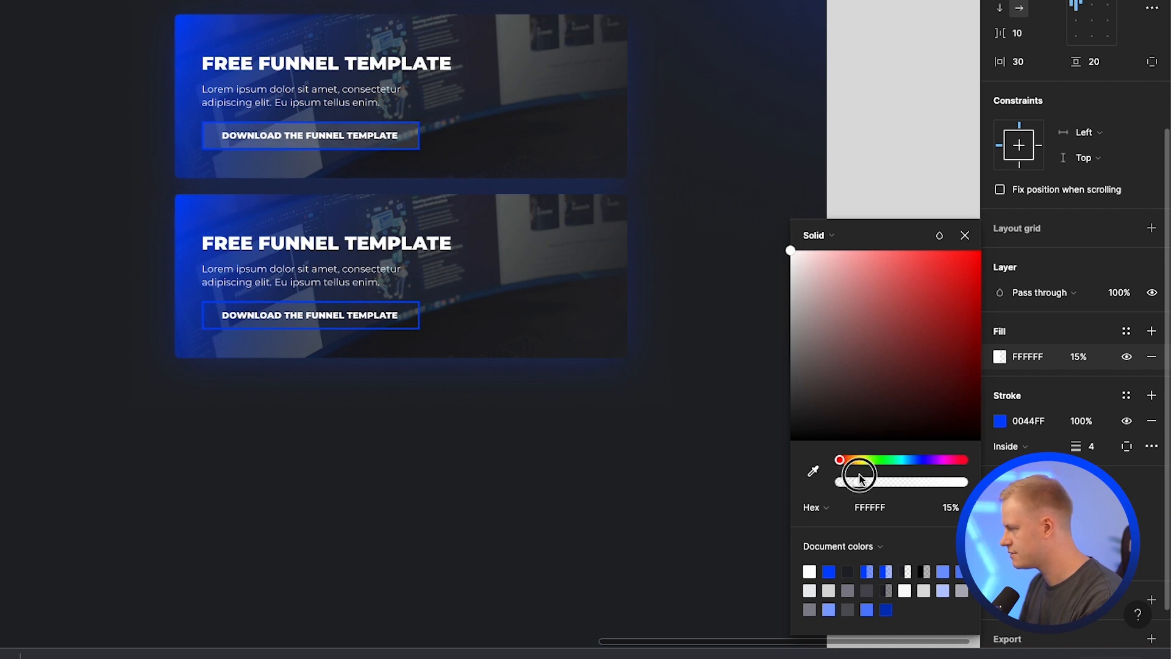
click(491, 486)
scroll(491, 486, up, 2)
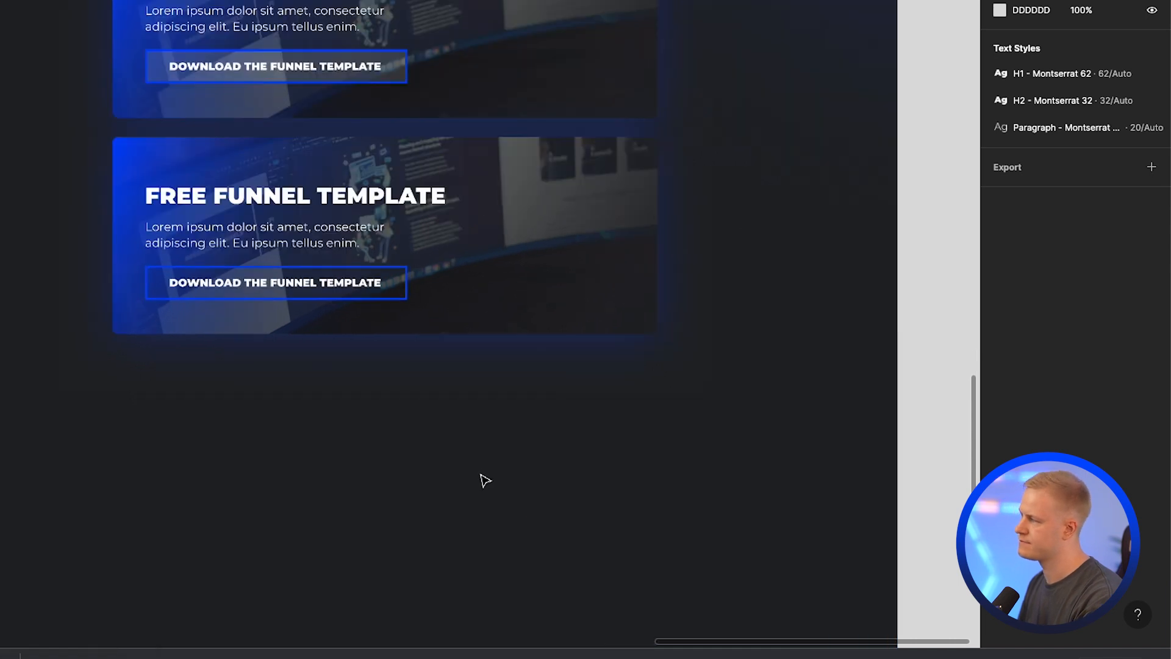
scroll(401, 39, up, 5)
Step: Try a solid 232428 fill and a lighter 4B4B56 variant on the first banner's download button, undoing the lighter one
double_click(403, 330)
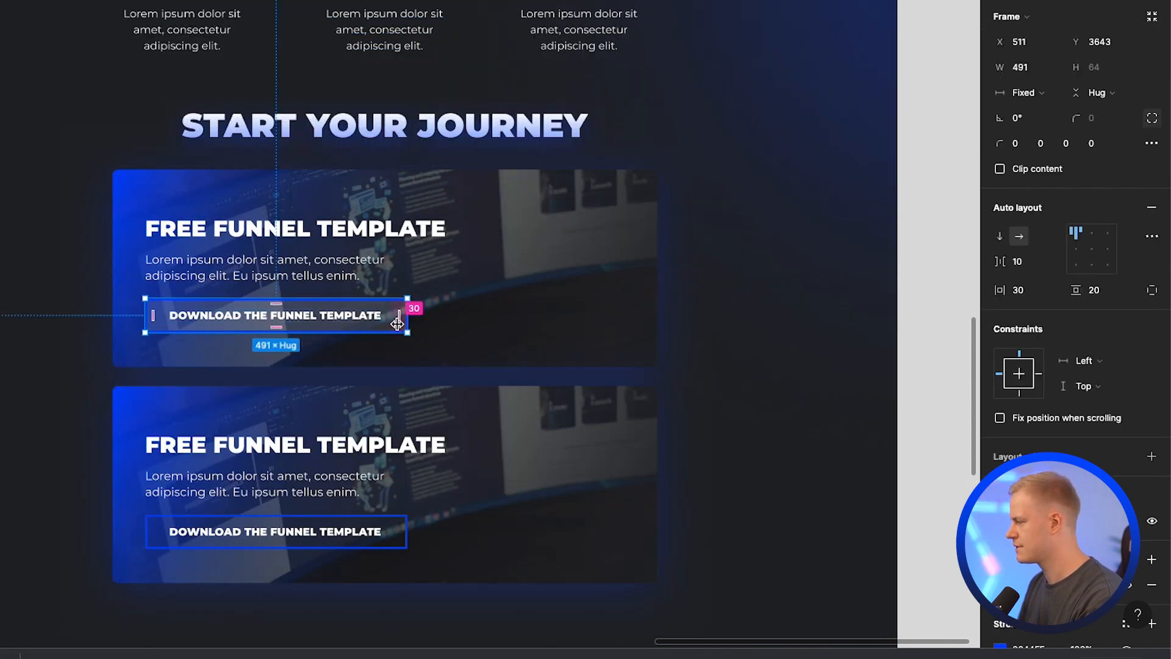
scroll(1074, 305, down, 5)
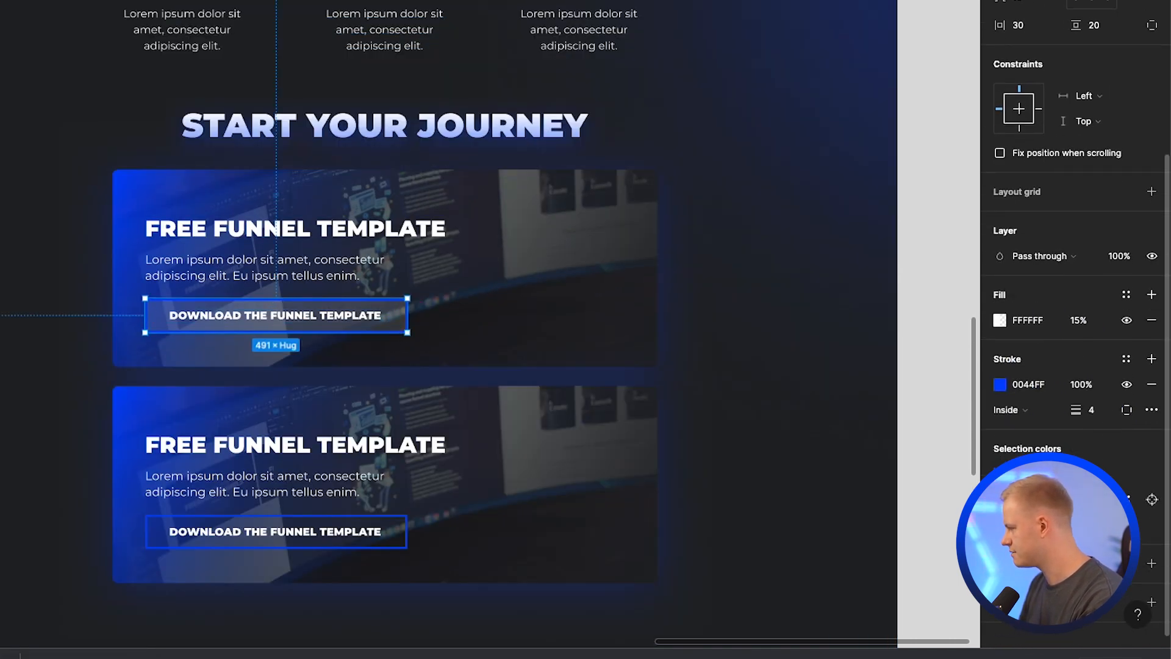
scroll(1001, 391, up, 3)
click(1000, 426)
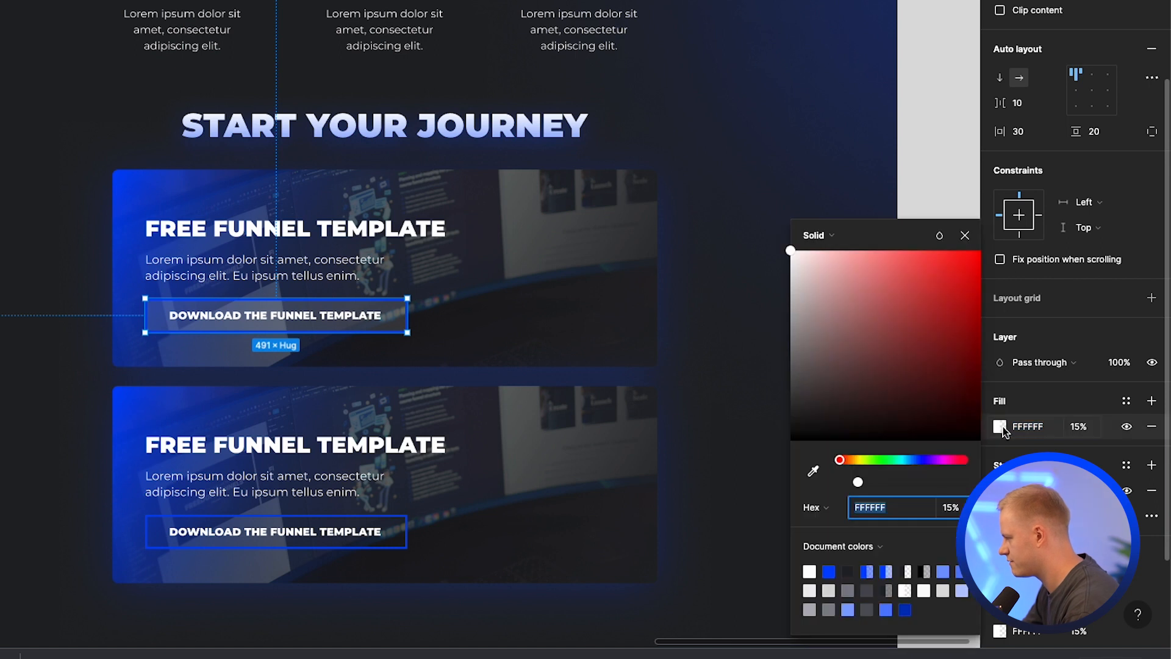
click(849, 572)
scroll(740, 423, down, 10)
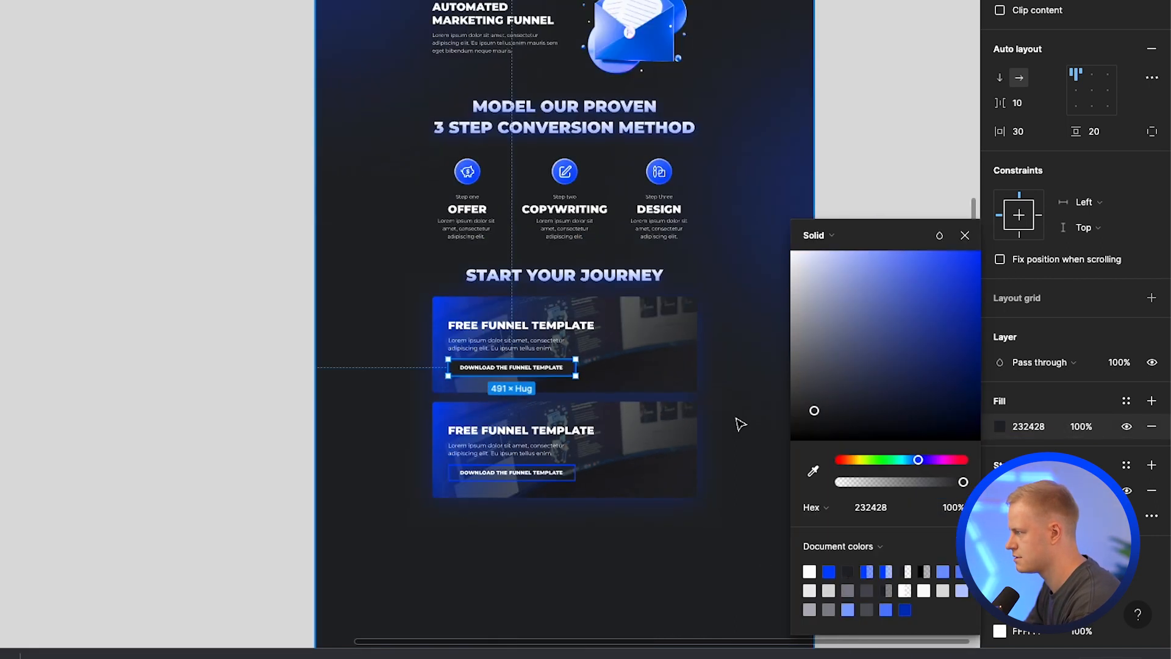
click(814, 471)
click(289, 9)
scroll(528, 394, up, 8)
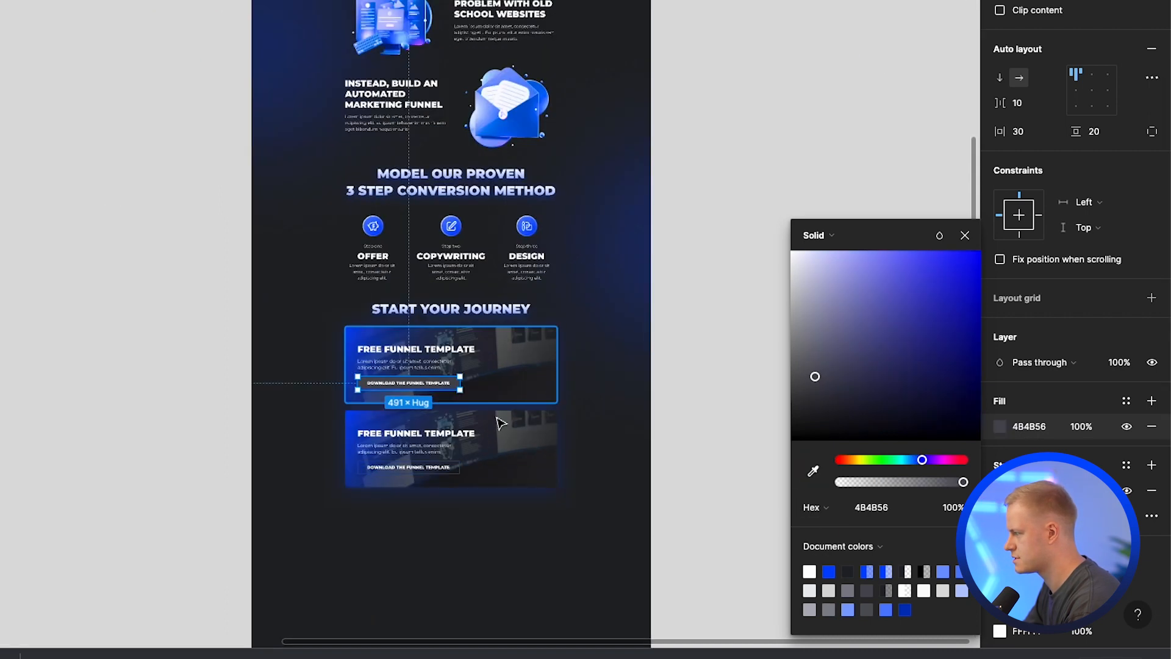
key(super+z)
scroll(1137, 421, down, 5)
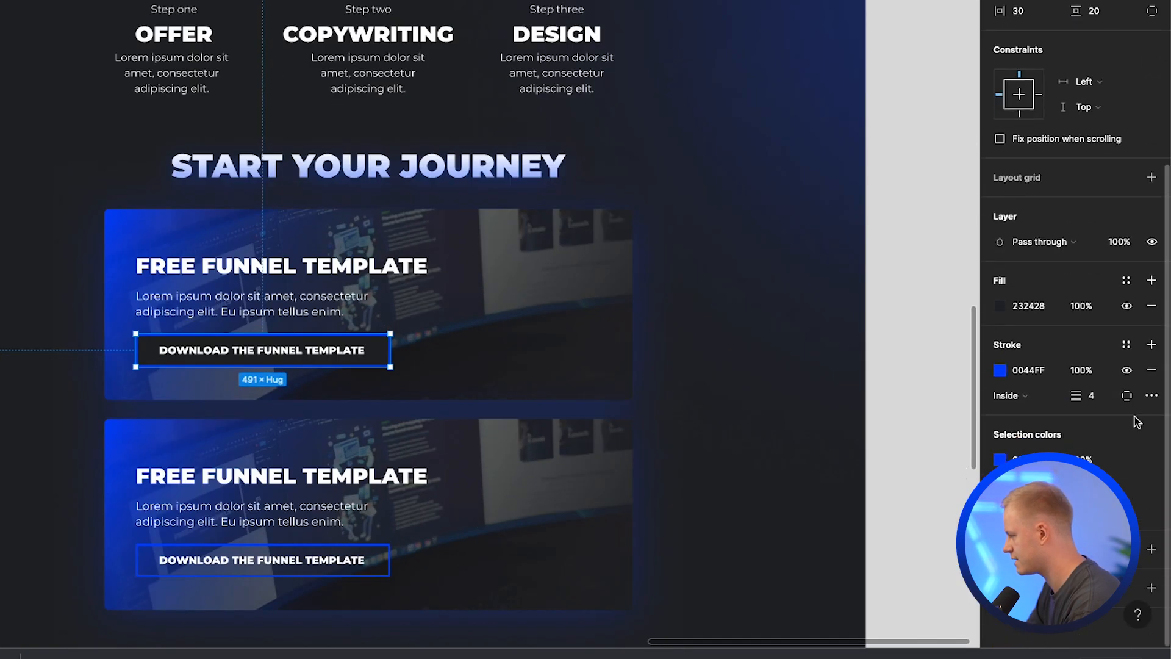
Step: Try the first banner's download button without its blue stroke, and restore its original outlined, unfilled look
click(1151, 371)
click(177, 397)
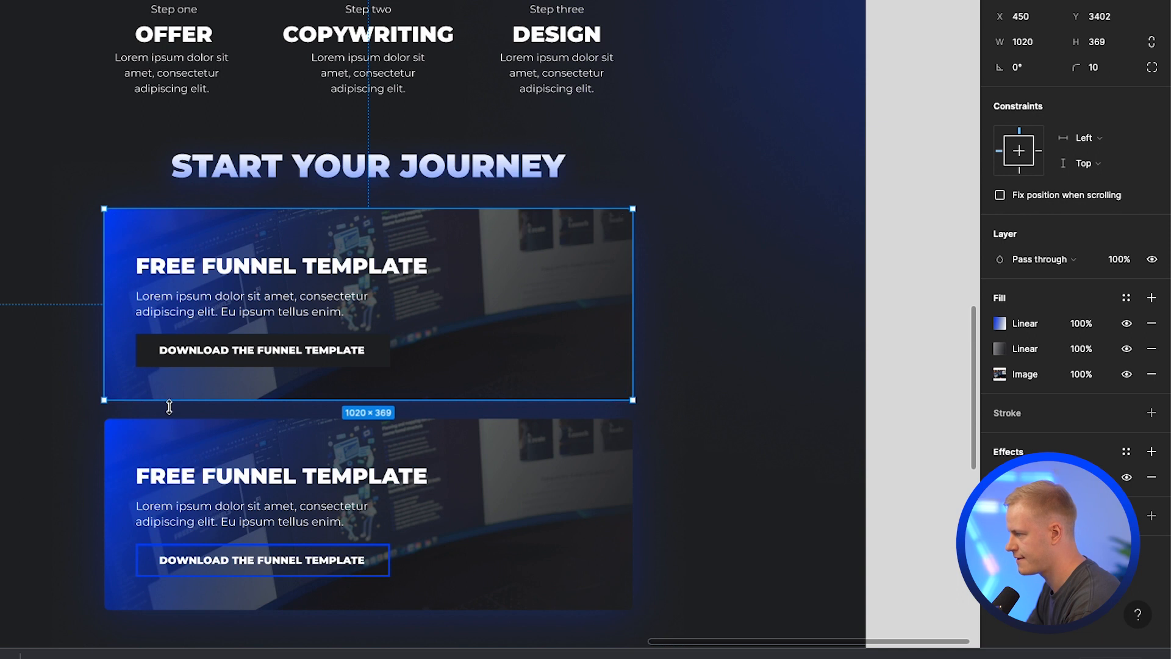
click(217, 365)
key(BackSpace)
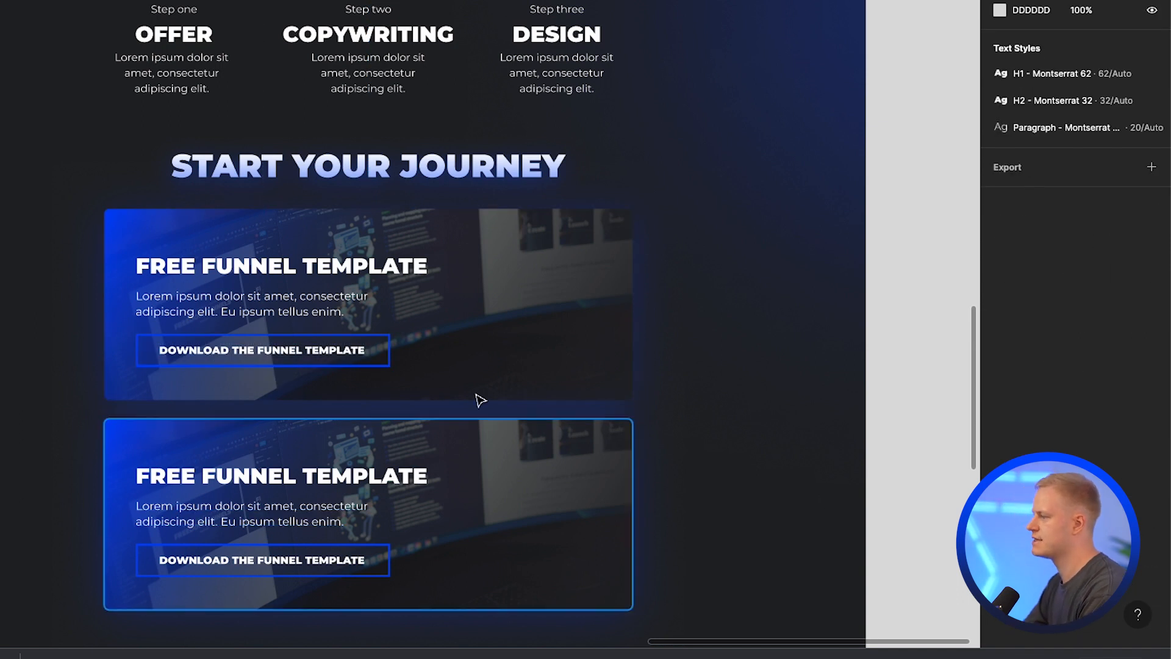
Step: Lower the blue 0044FF gradient stop on the first banner's background to 75% opacity
click(232, 231)
click(1001, 323)
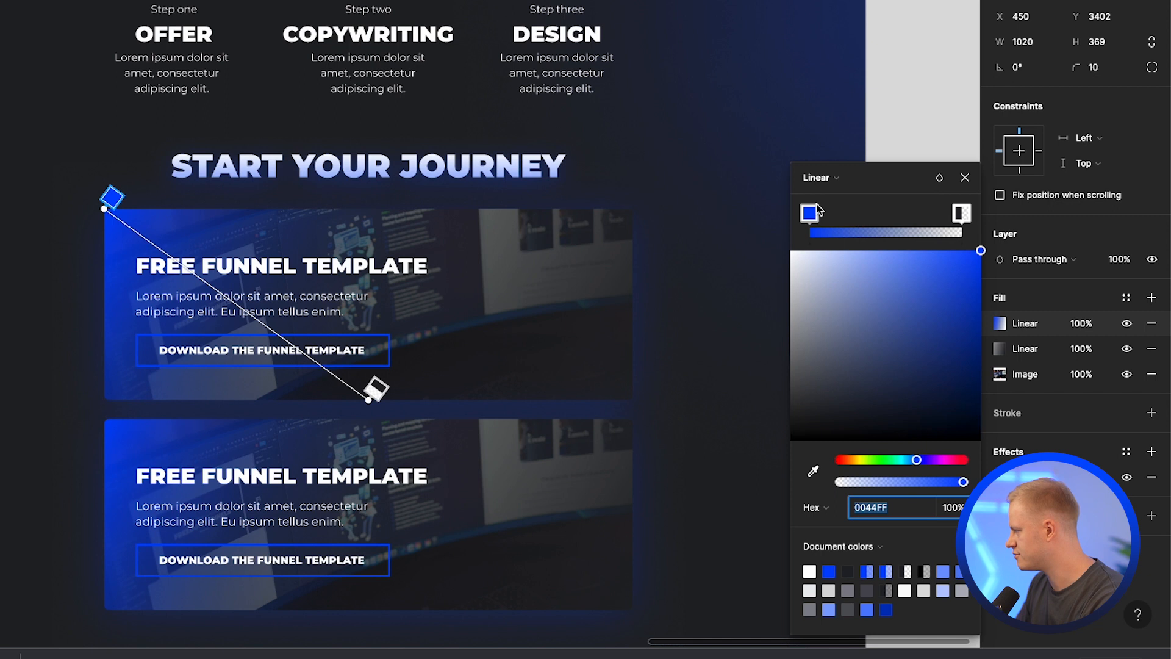
drag(964, 483, 936, 490)
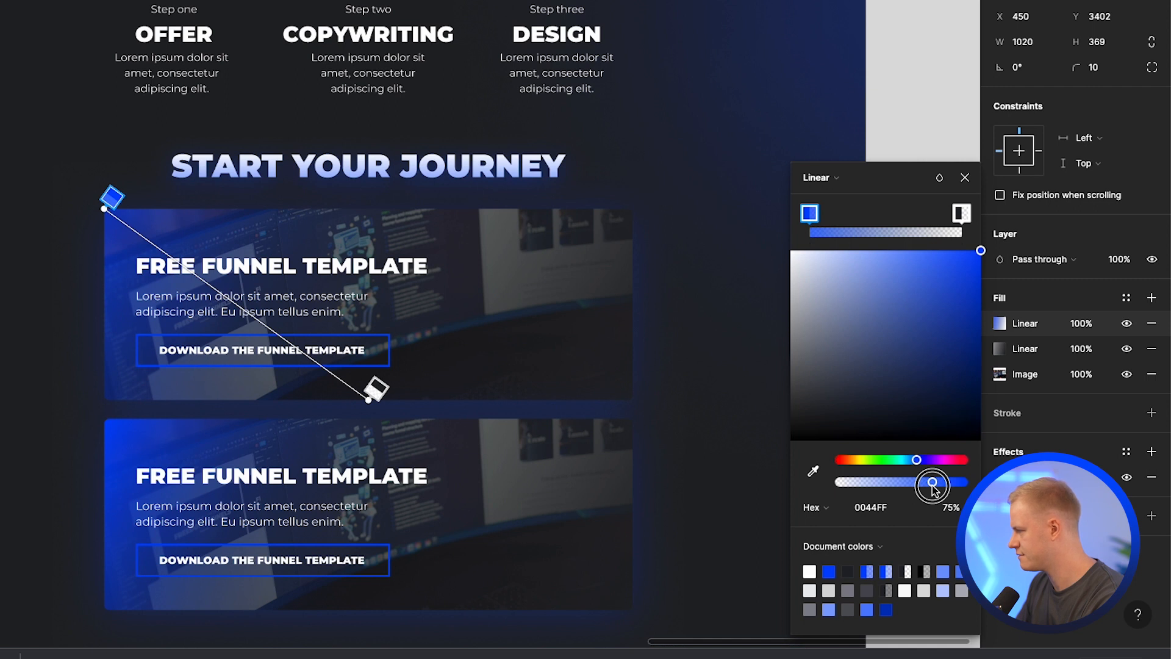
Step: Lower the blue 0044FF gradient stop on the second banner's background to 75% opacity
click(543, 450)
click(1000, 324)
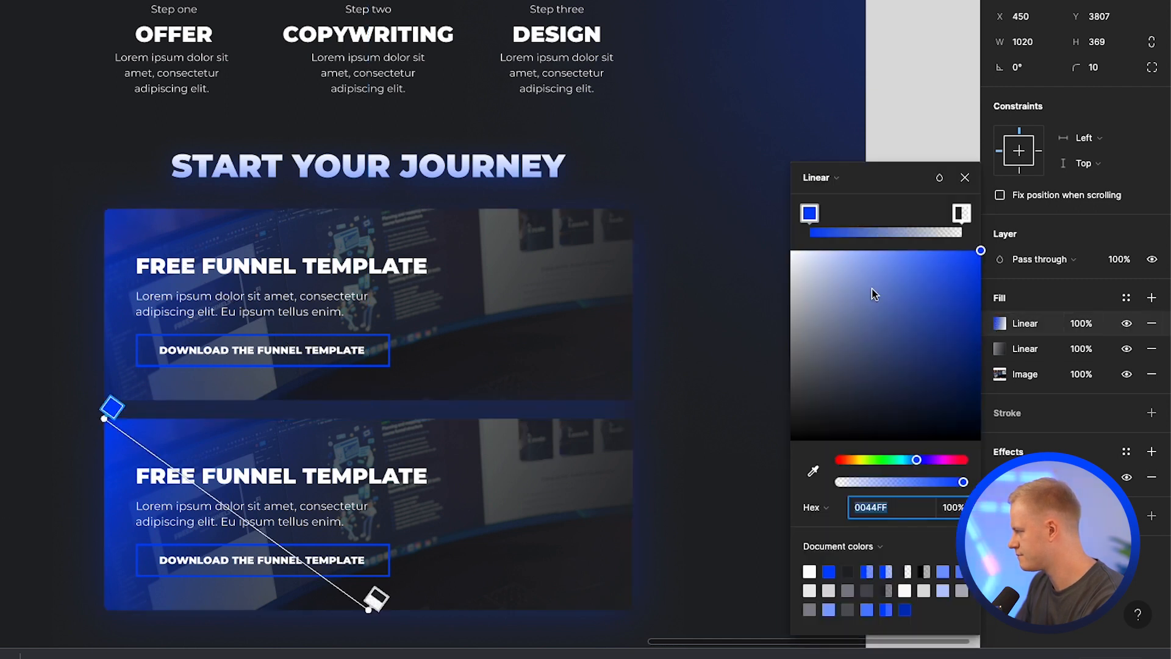
click(810, 213)
drag(962, 483, 933, 483)
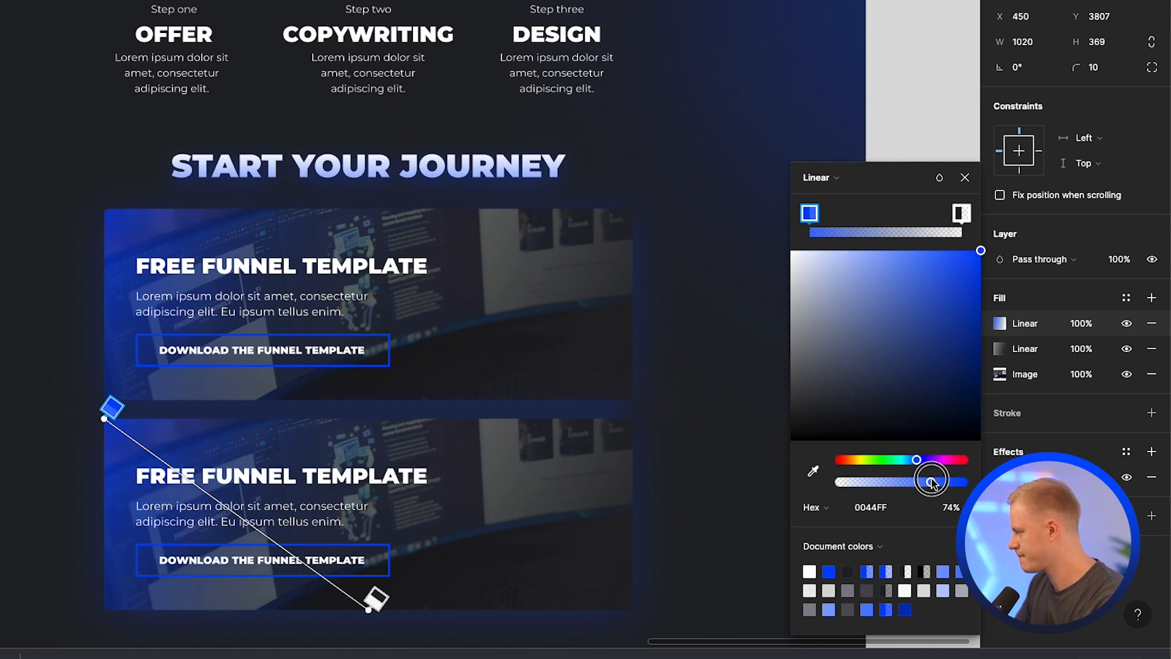
click(556, 495)
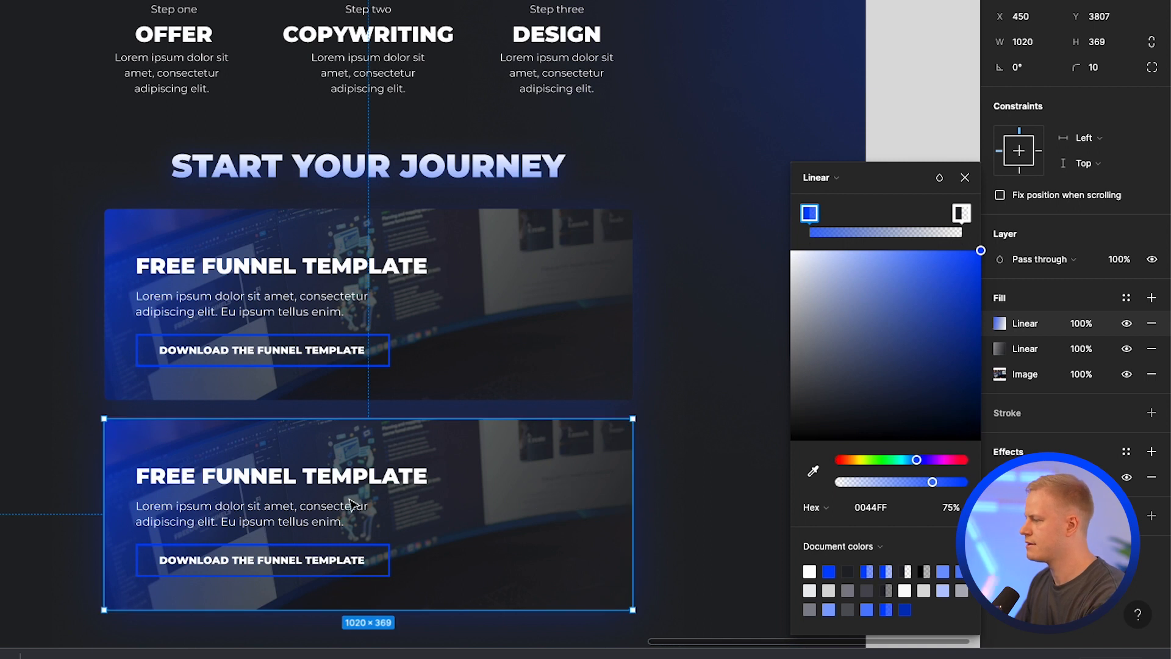
Step: Change the second banner's headline to FREE COMMUNITY
click(351, 504)
double_click(336, 479)
text(FERE C)
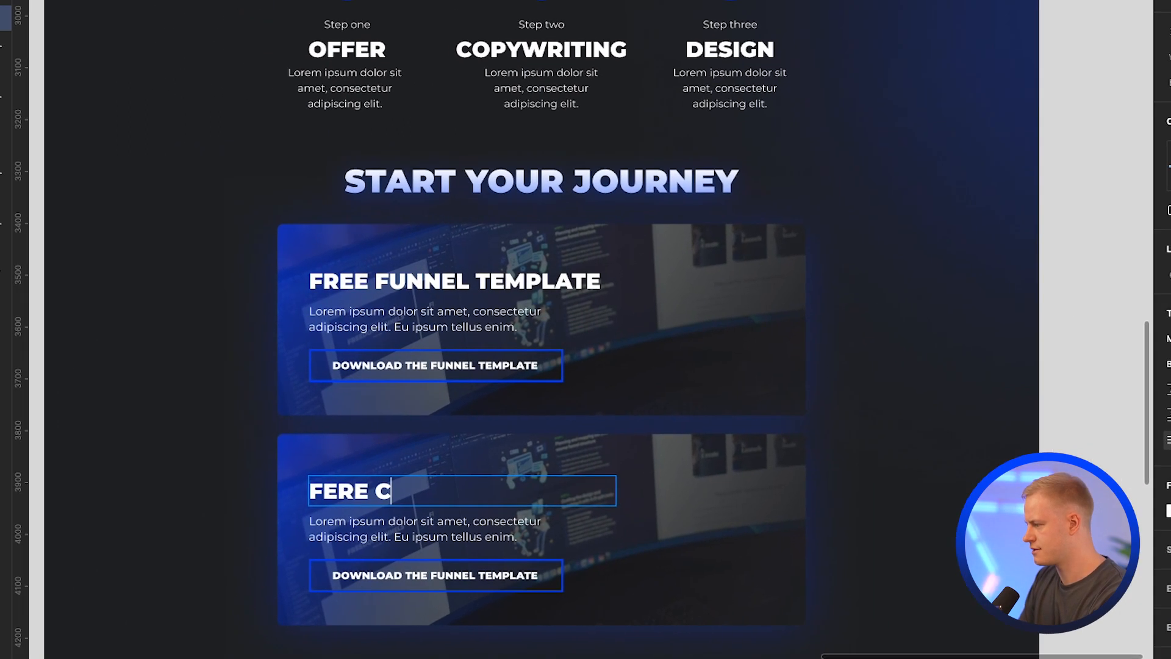
key(BackSpace)
key(BackSpace)
text(REE COMMUNITY)
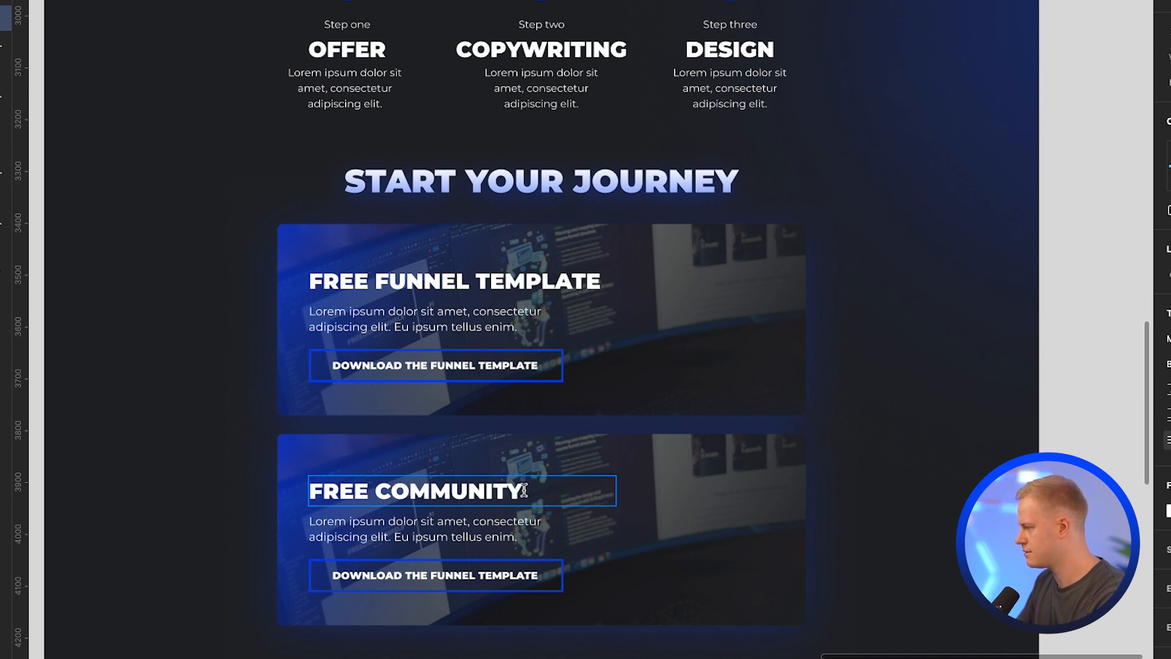
key(Escape)
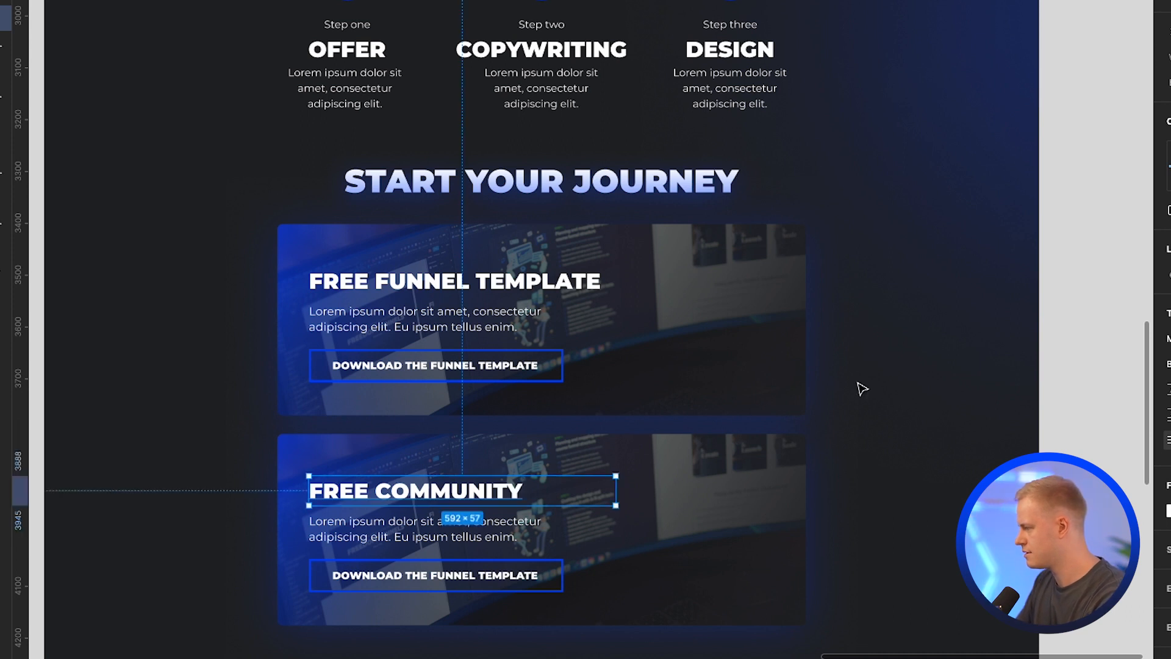
Step: Select the second banner's background, run the Pexels plugin and search for "people" photos
click(664, 492)
scroll(662, 491, down, 3)
scroll(623, 576, up, 5)
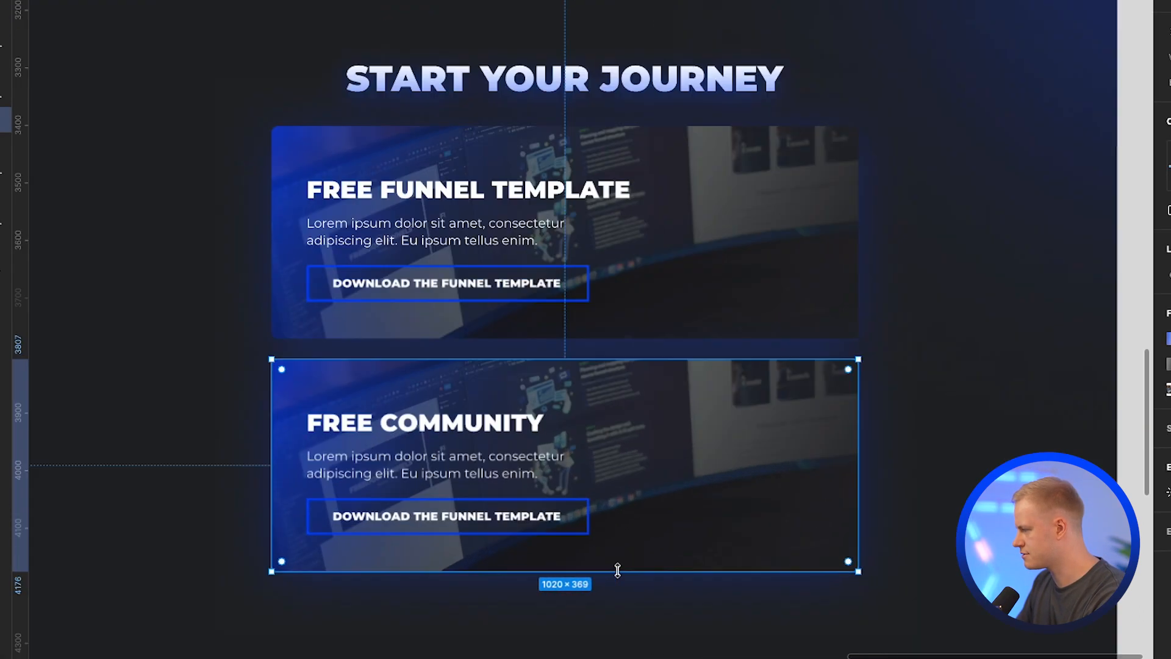
scroll(618, 570, down, 2)
right_click(722, 357)
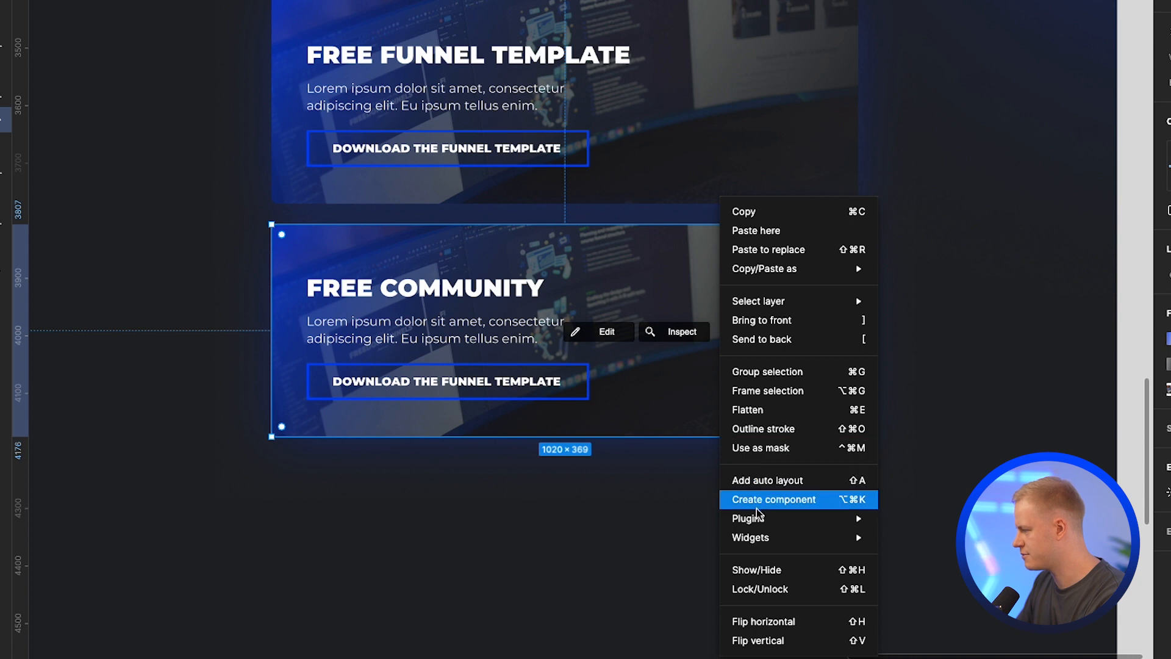
mouse_move(769, 518)
click(926, 360)
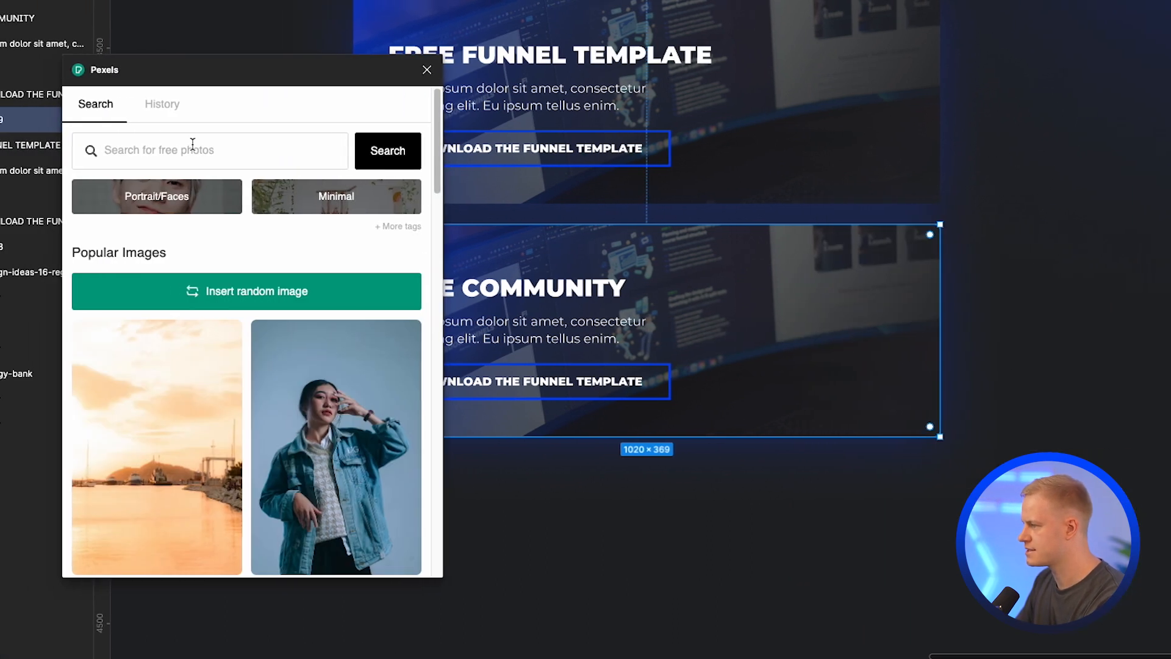
click(193, 144)
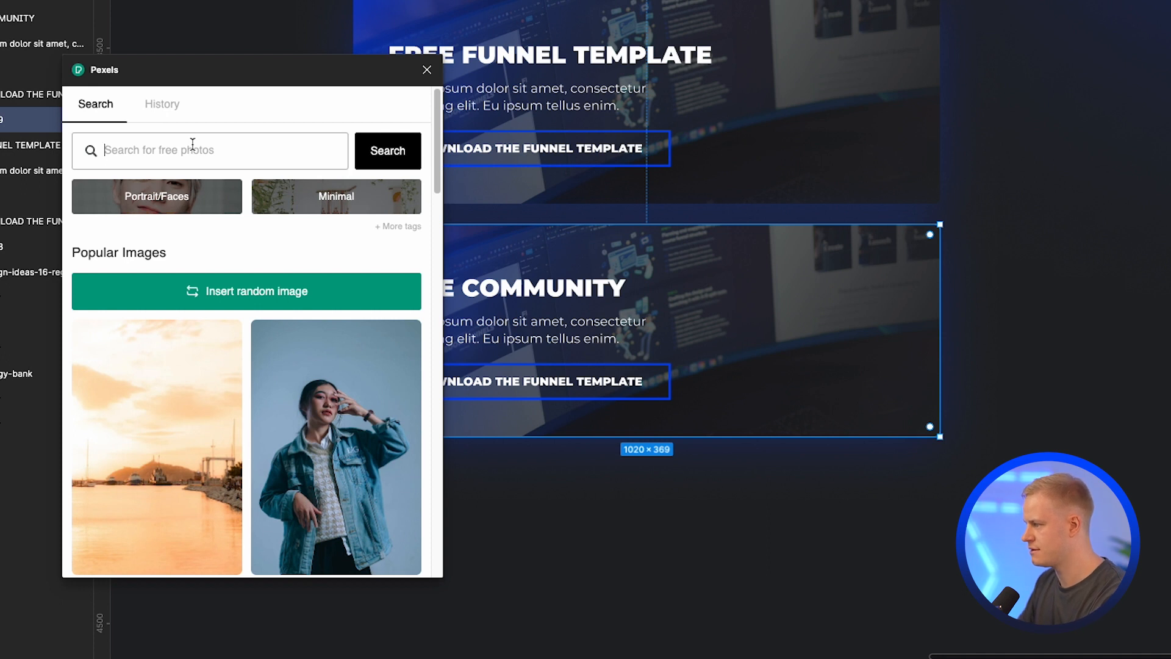
text(people)
key(Return)
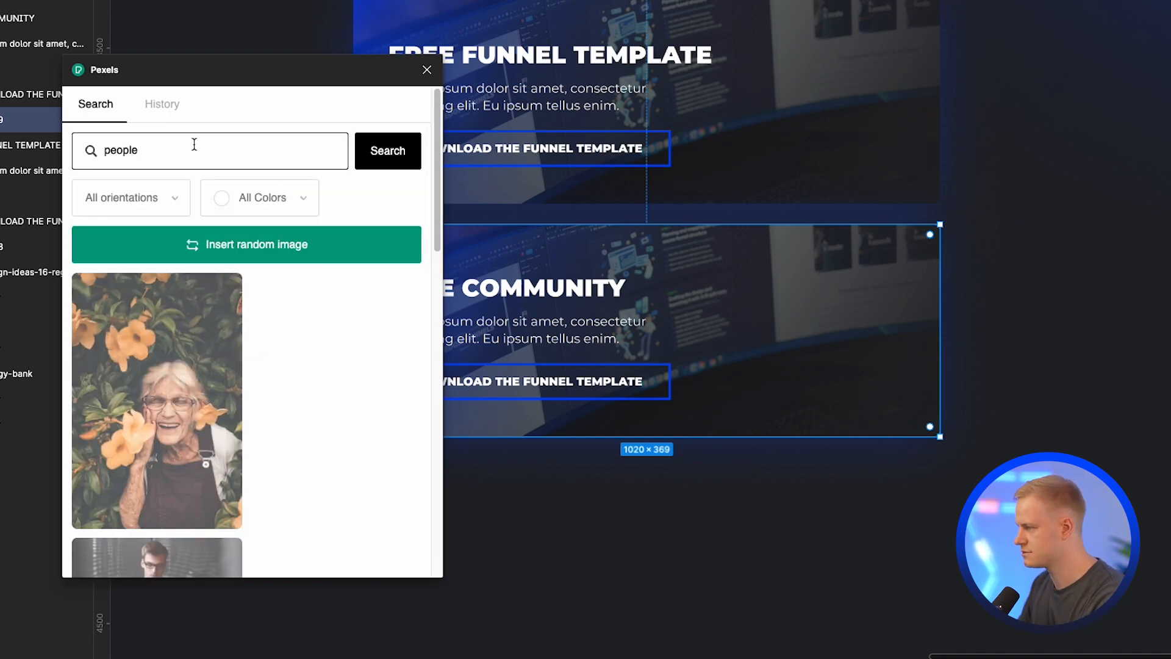
Step: Fill the second banner with the office desk and laptop photo and order the image beneath both linear gradient fills
scroll(217, 374, down, 5)
scroll(215, 376, down, 4)
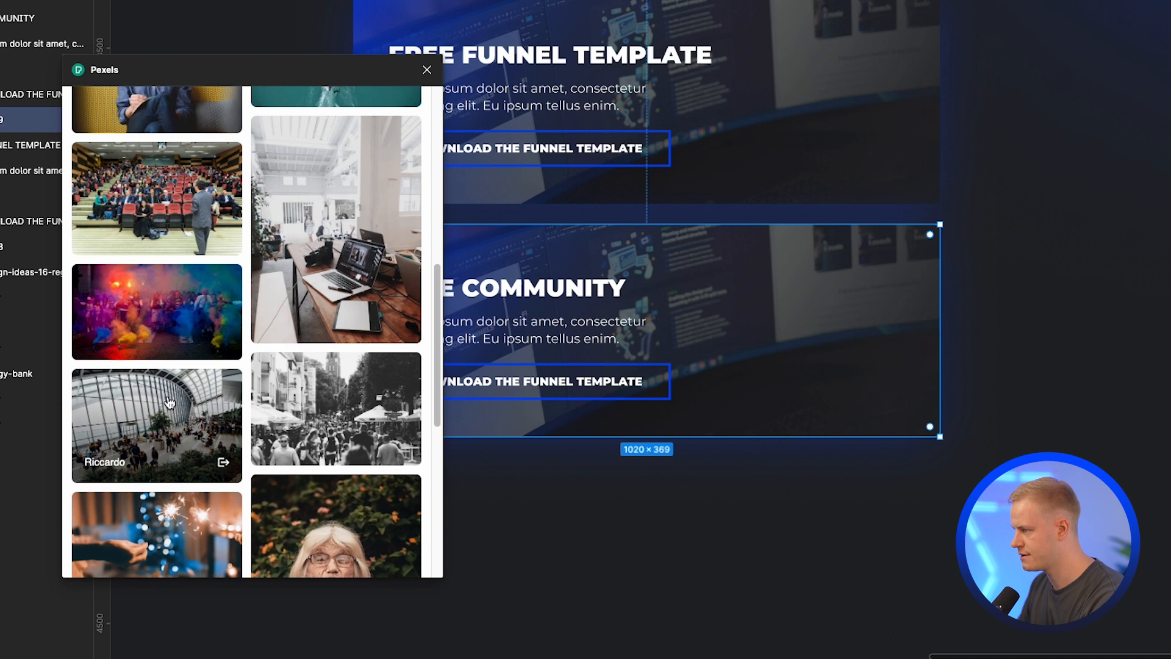
click(349, 248)
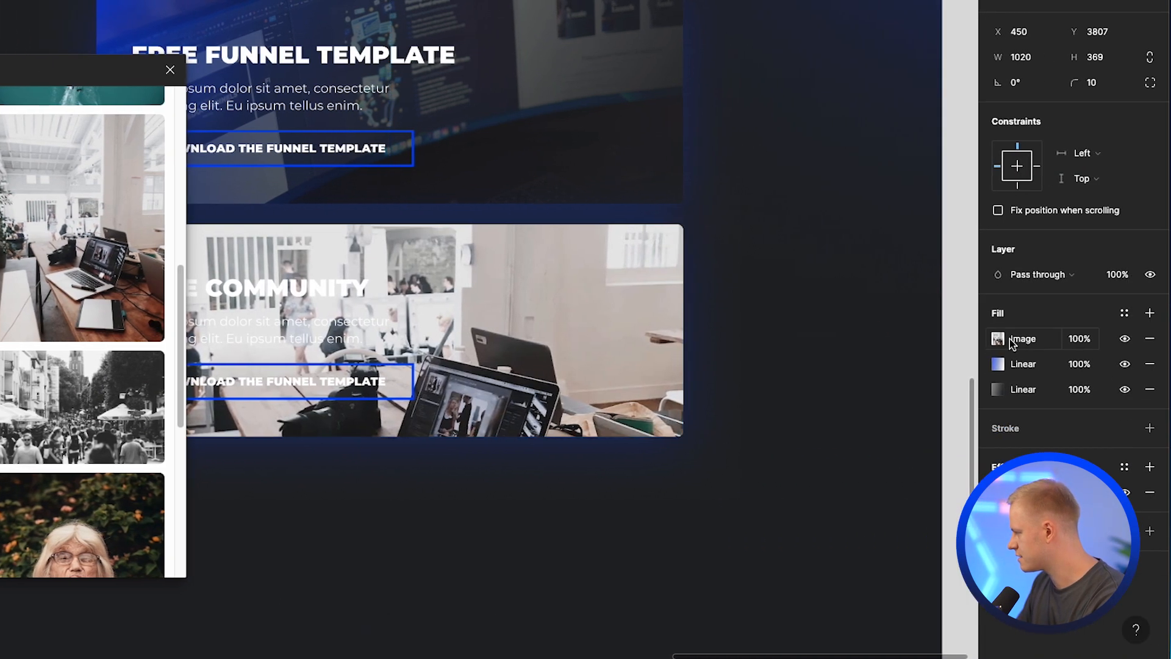
drag(990, 340, 993, 408)
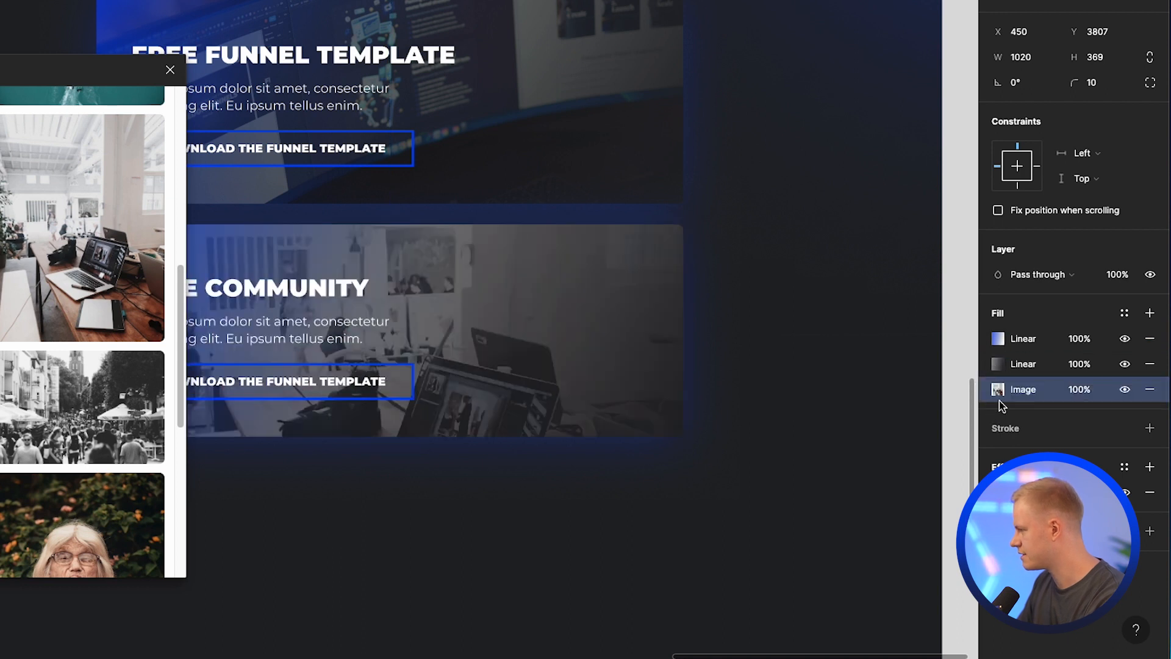
Step: Set the opacity of the second banner's image fill to 50%
click(1091, 391)
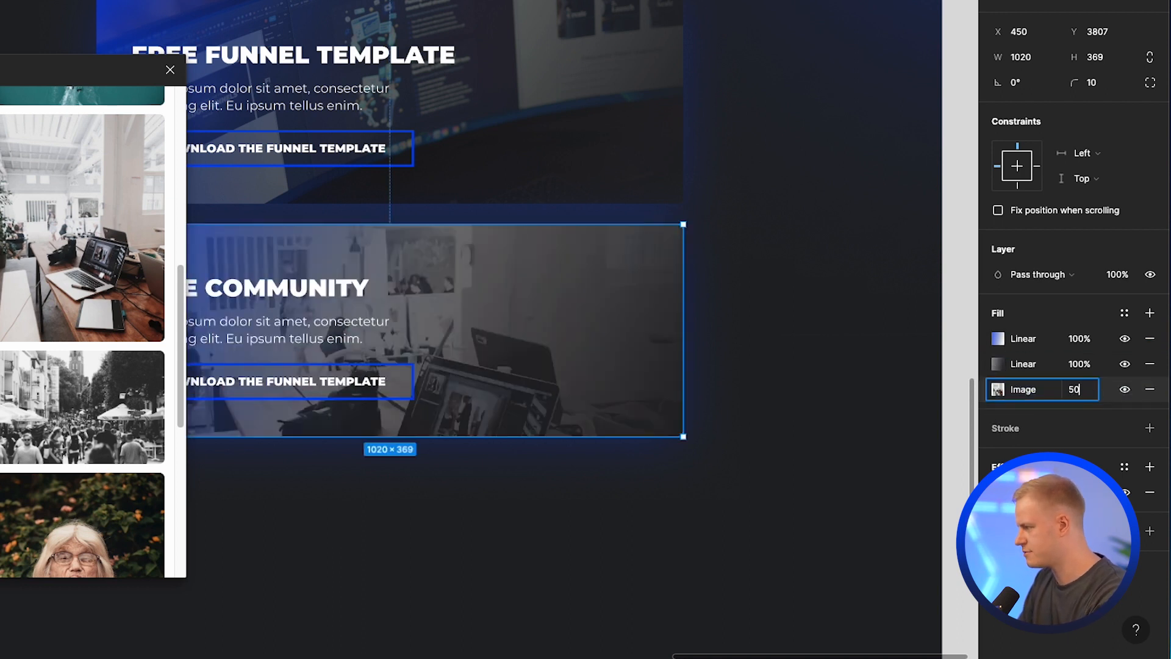
text(50)
key(Return)
Step: Shorten the first banner's blue linear gradient so it ends about 30% across the banner, near its bottom edge
scroll(780, 165, down, 3)
click(635, 119)
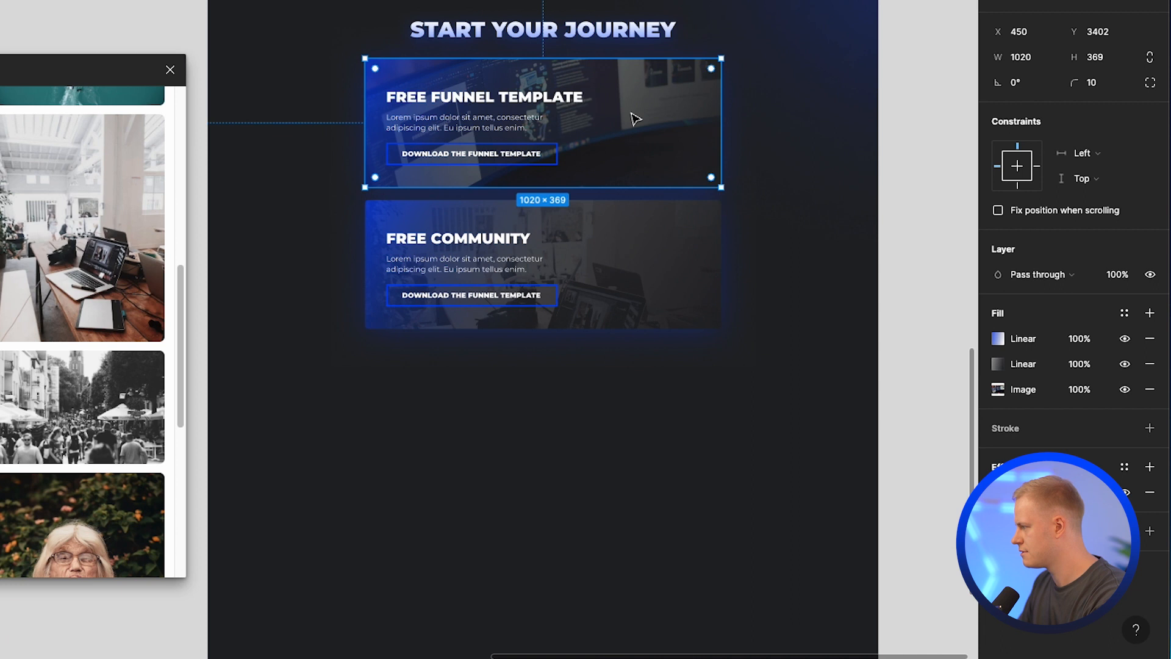
scroll(634, 119, up, 3)
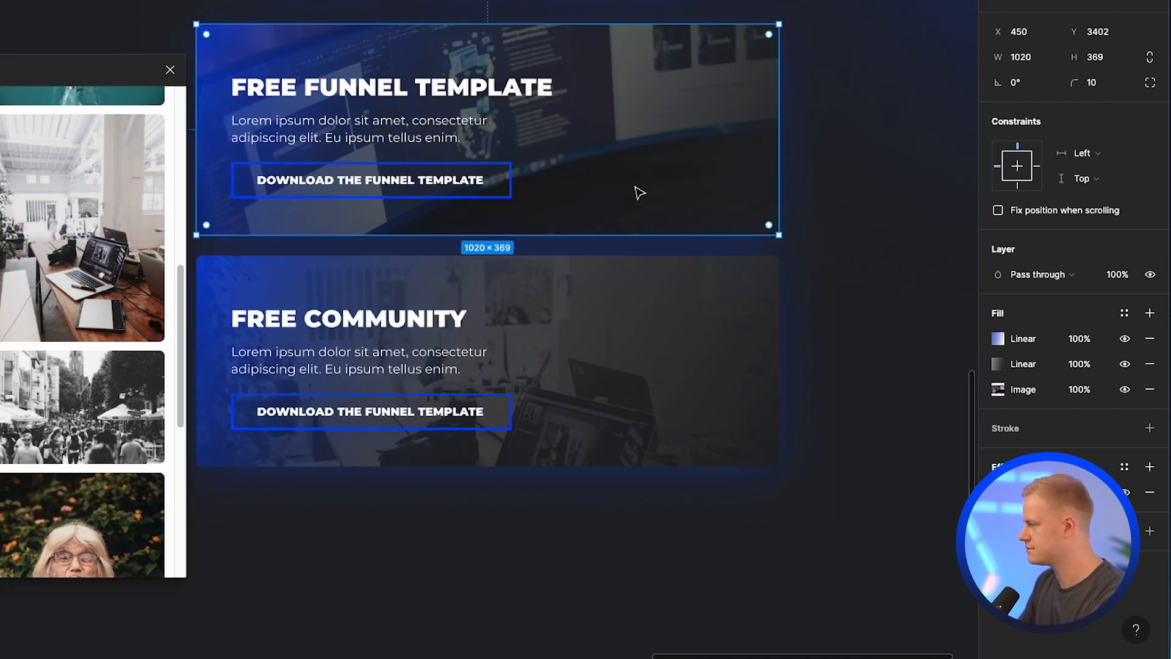
click(998, 338)
drag(489, 237, 365, 251)
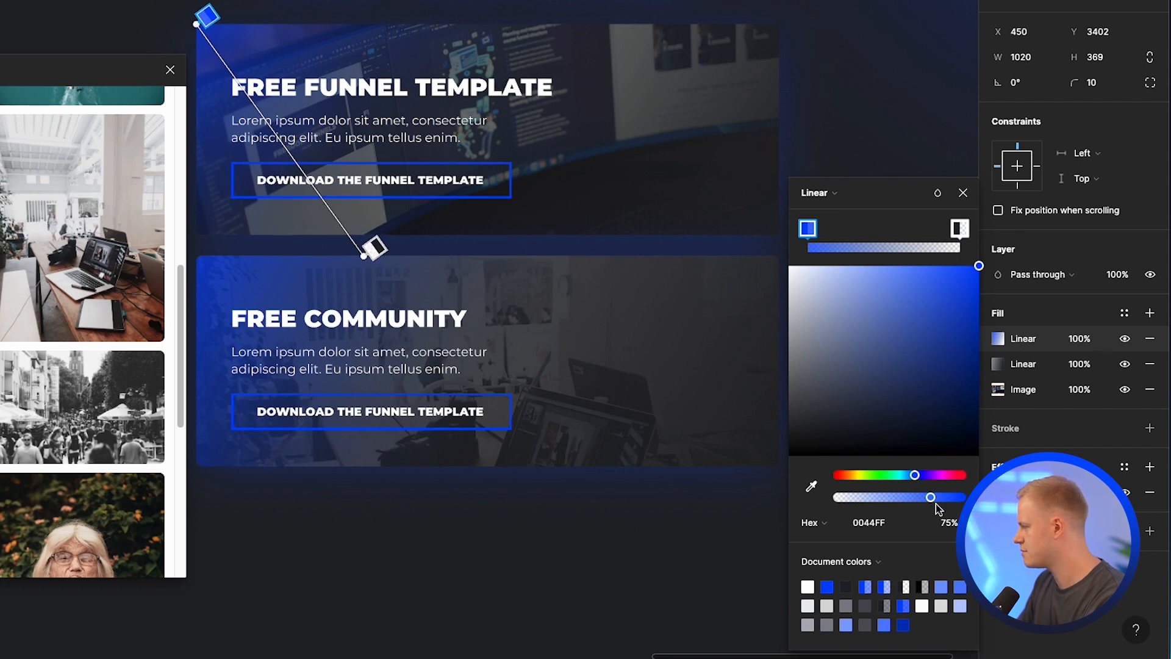
Step: Shorten the FREE COMMUNITY banner's blue linear gradient so it ends about 30% across, at the bottom edge
click(418, 277)
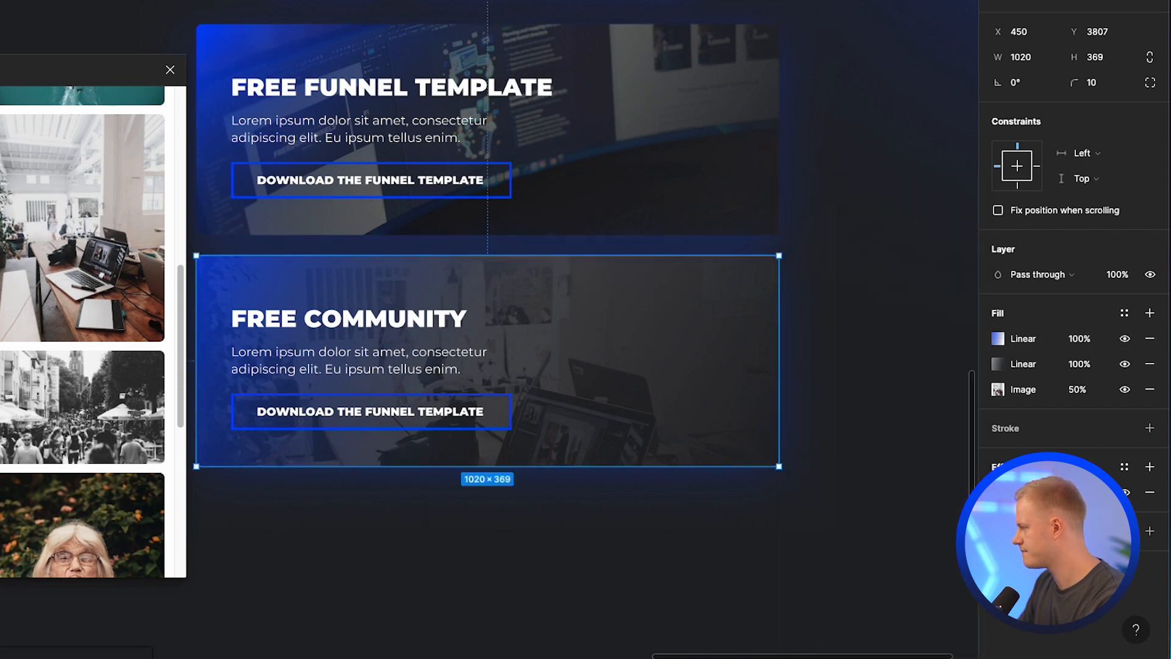
click(998, 339)
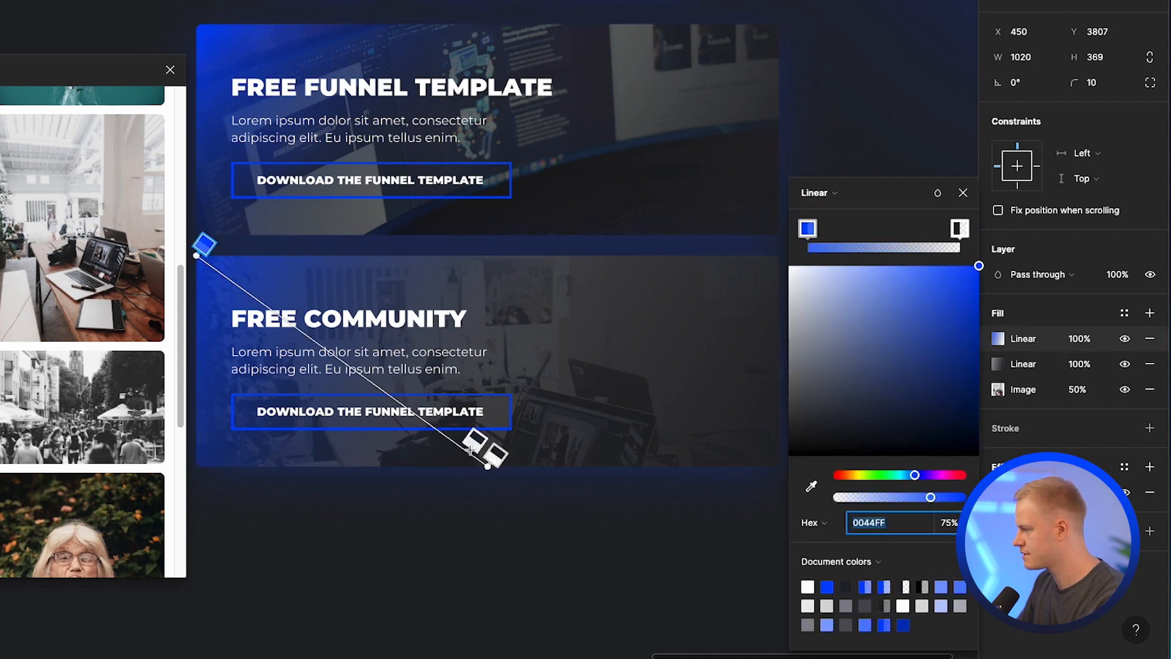
drag(489, 464, 374, 467)
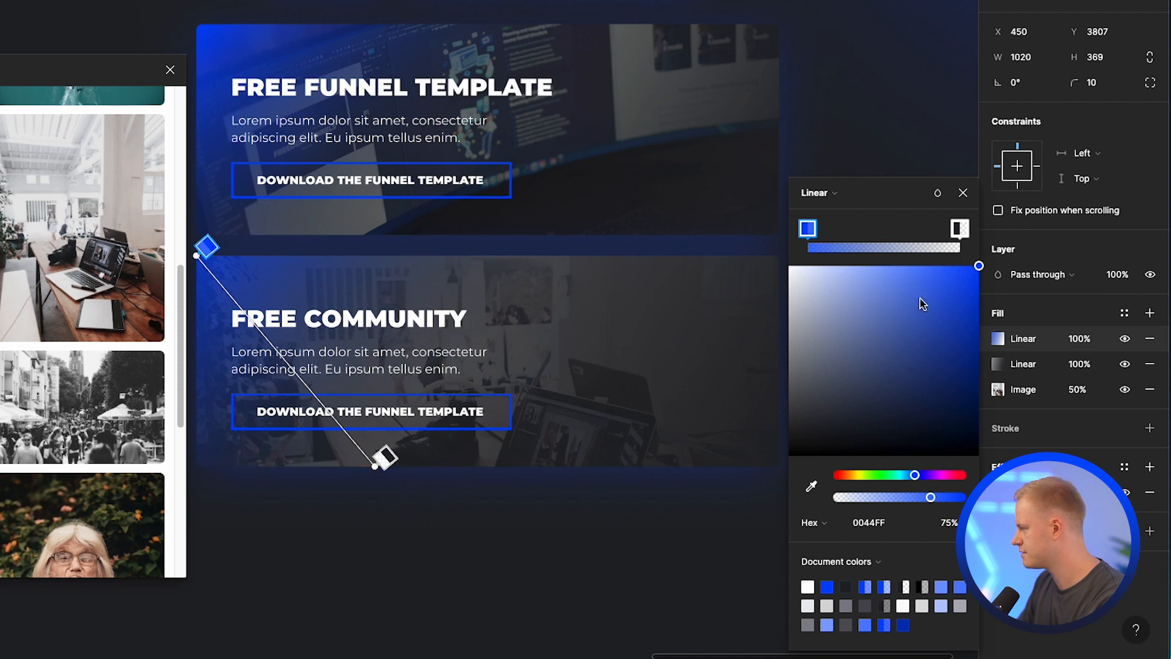
Step: Close the gradient editor and examine the Free Funnel Template and Free Community cards within the page layout
click(261, 562)
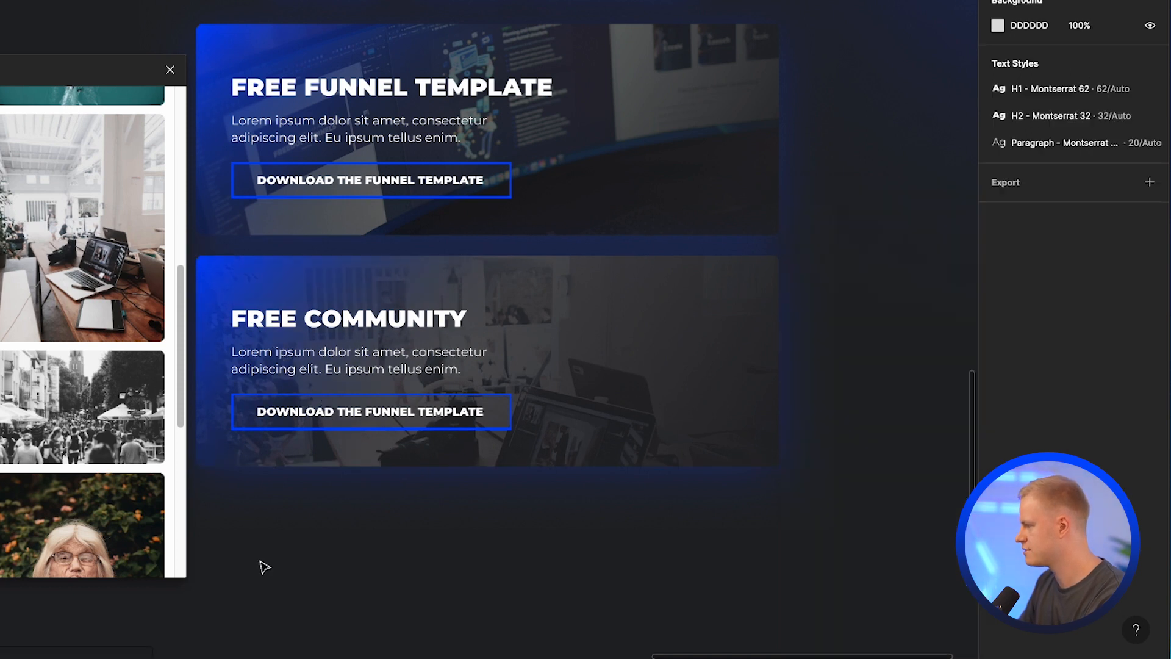
scroll(452, 555, down, 1)
scroll(451, 555, down, 5)
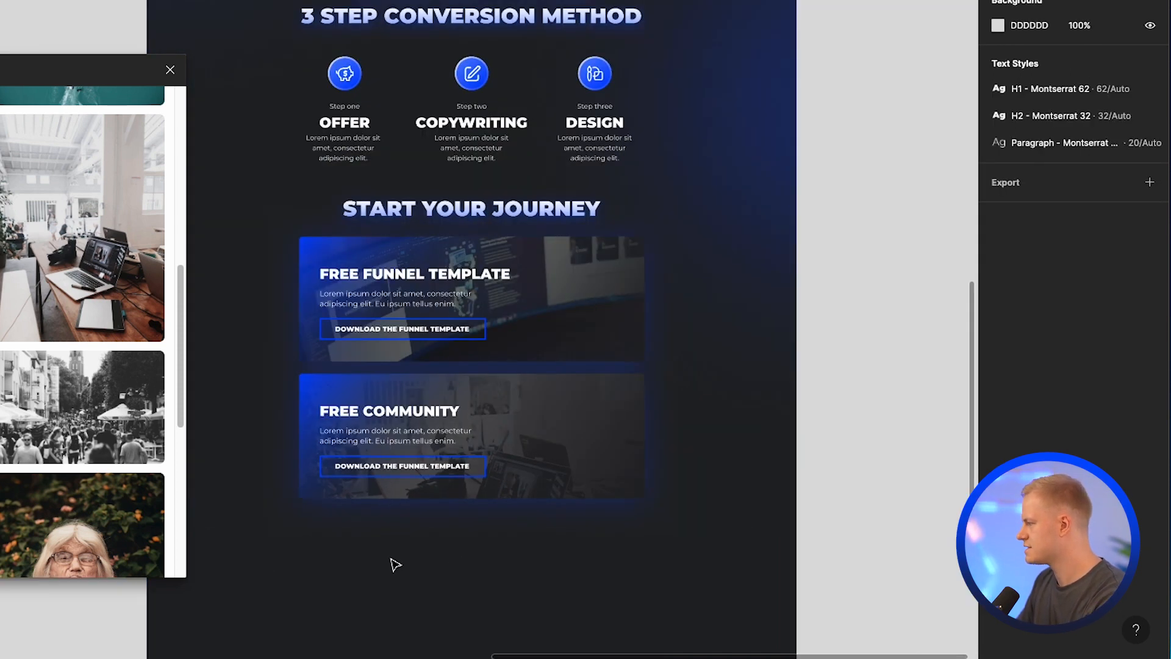
scroll(396, 565, down, 3)
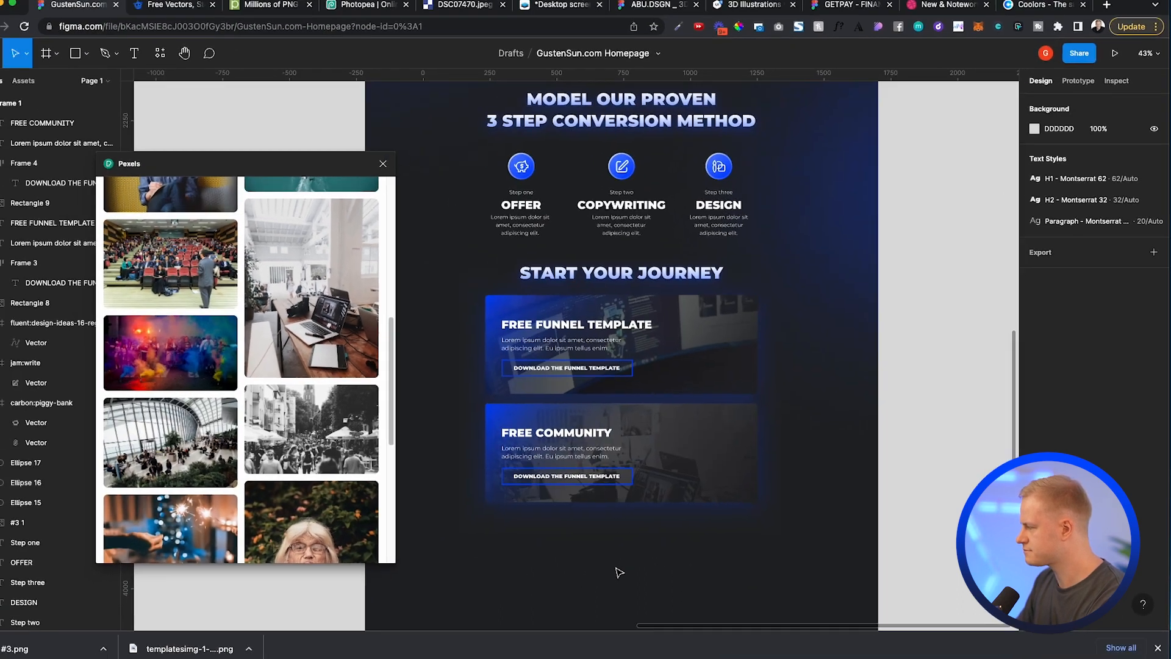
click(629, 395)
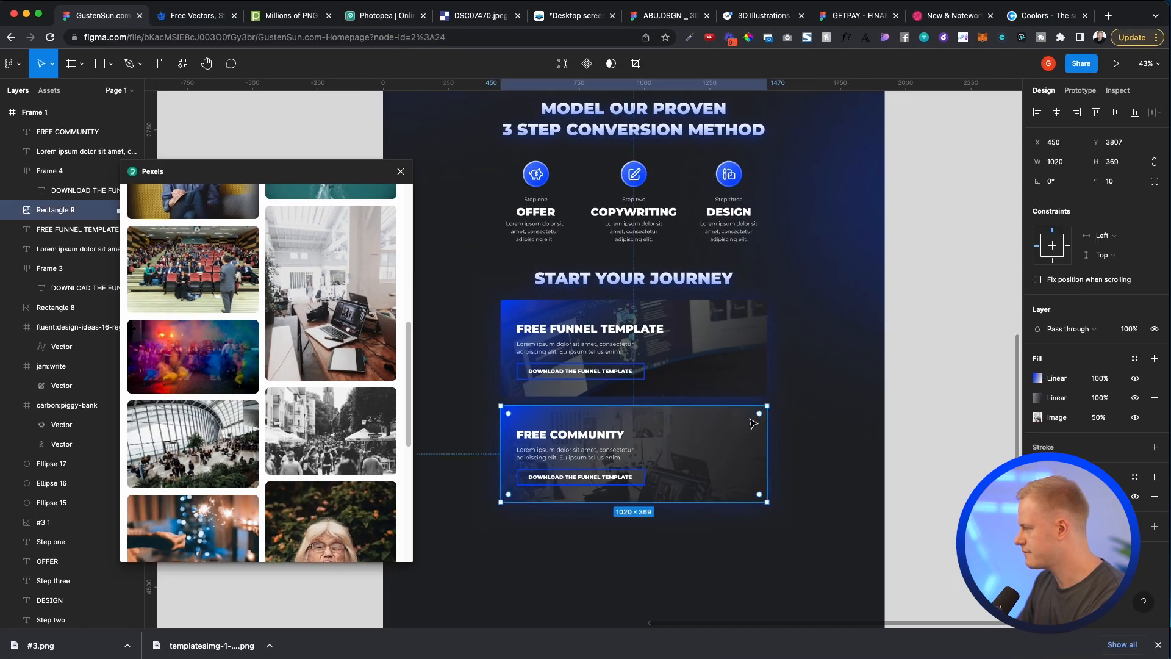
shift+click(751, 393)
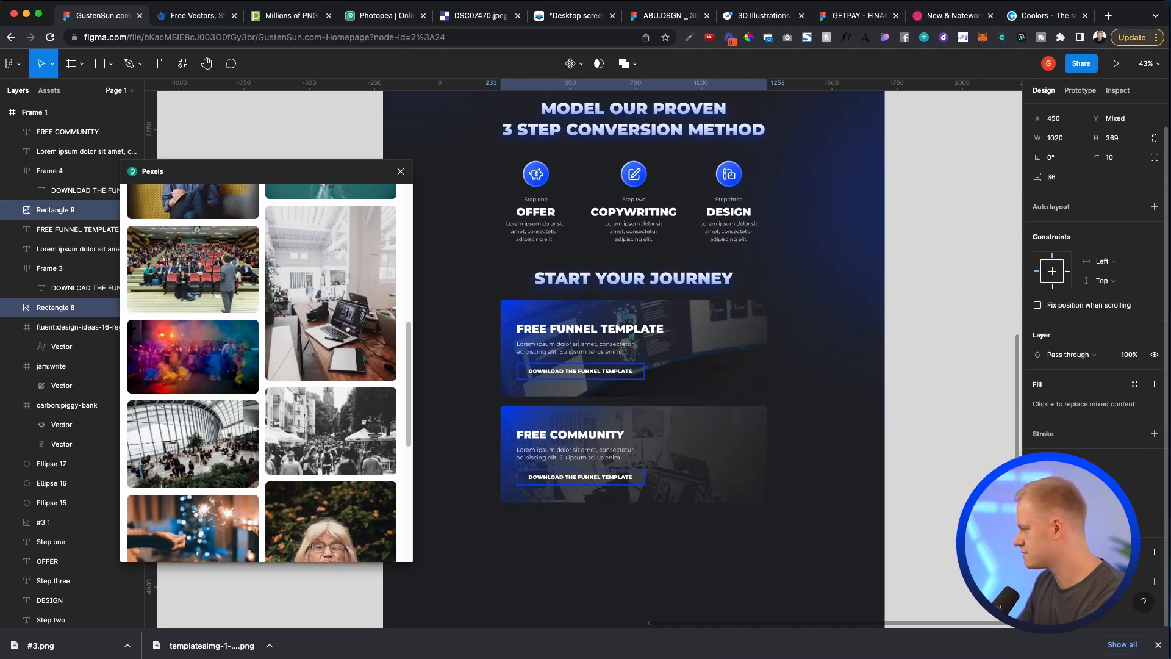
key(Escape)
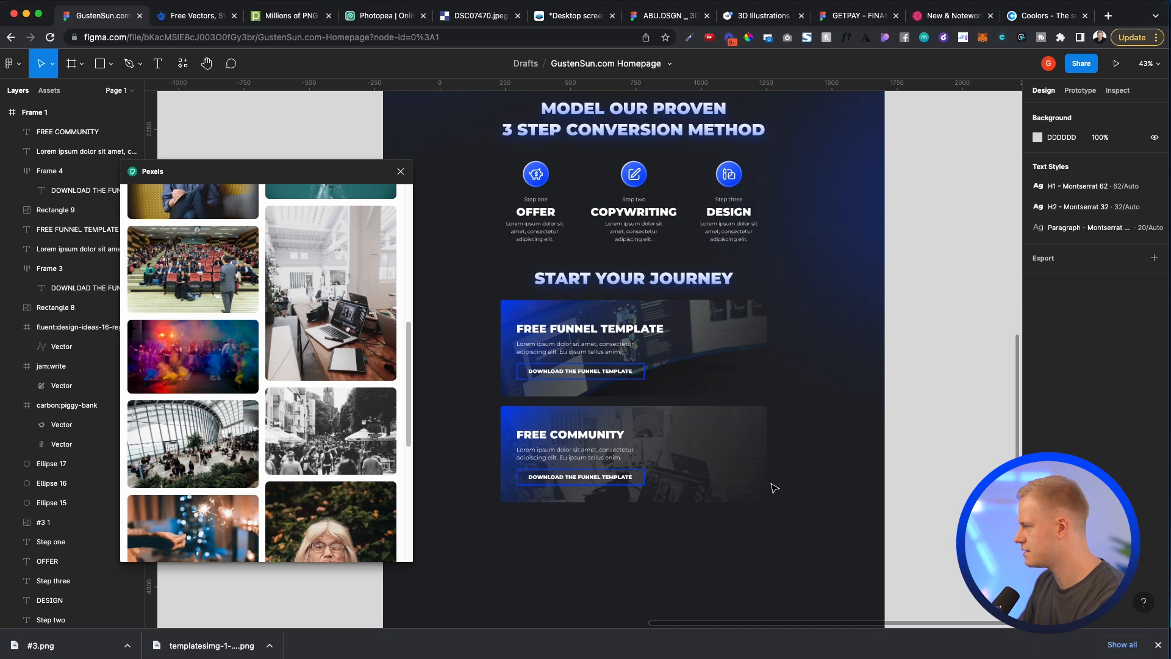
scroll(774, 488, up, 3)
scroll(776, 486, down, 2)
drag(806, 457, 532, 541)
Step: Move the Free Funnel Template card's heading, paragraph and button up together, and reduce the card background's height to about 326
click(584, 416)
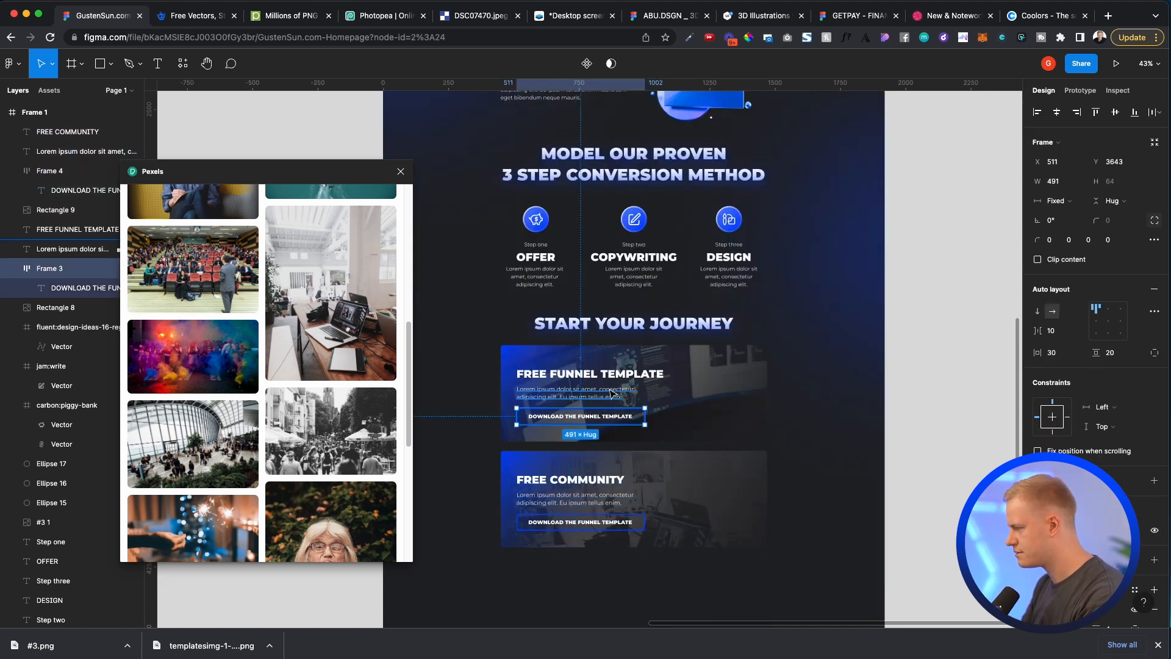
scroll(583, 389, up, 5)
shift+click(573, 396)
shift+click(581, 366)
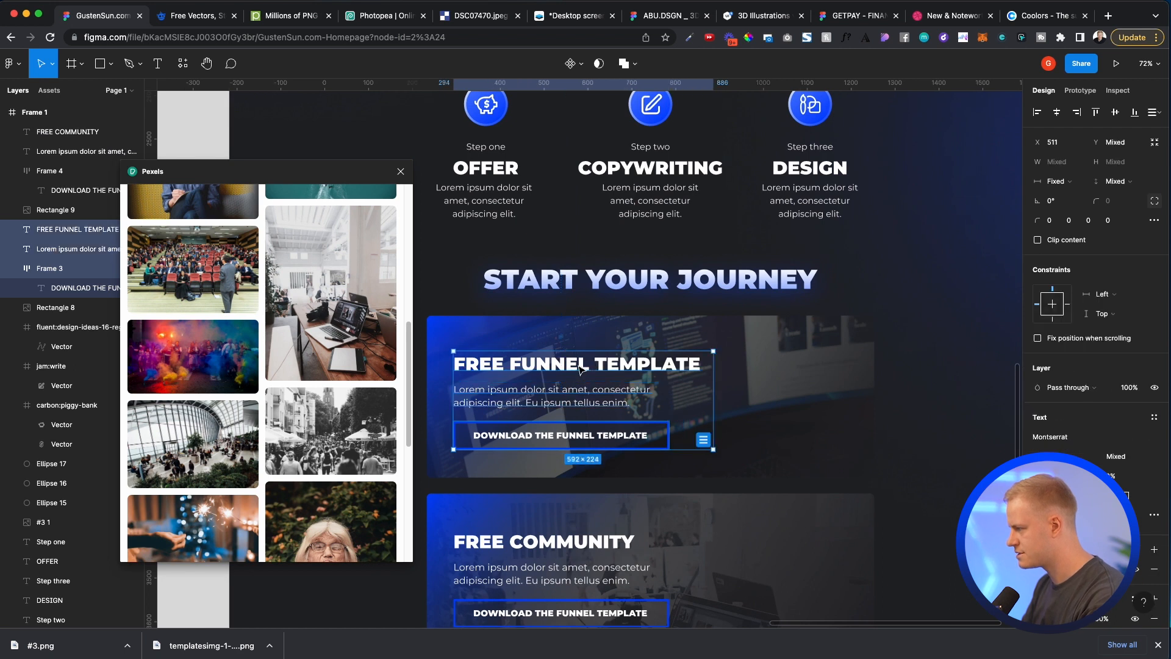
drag(581, 369, 581, 356)
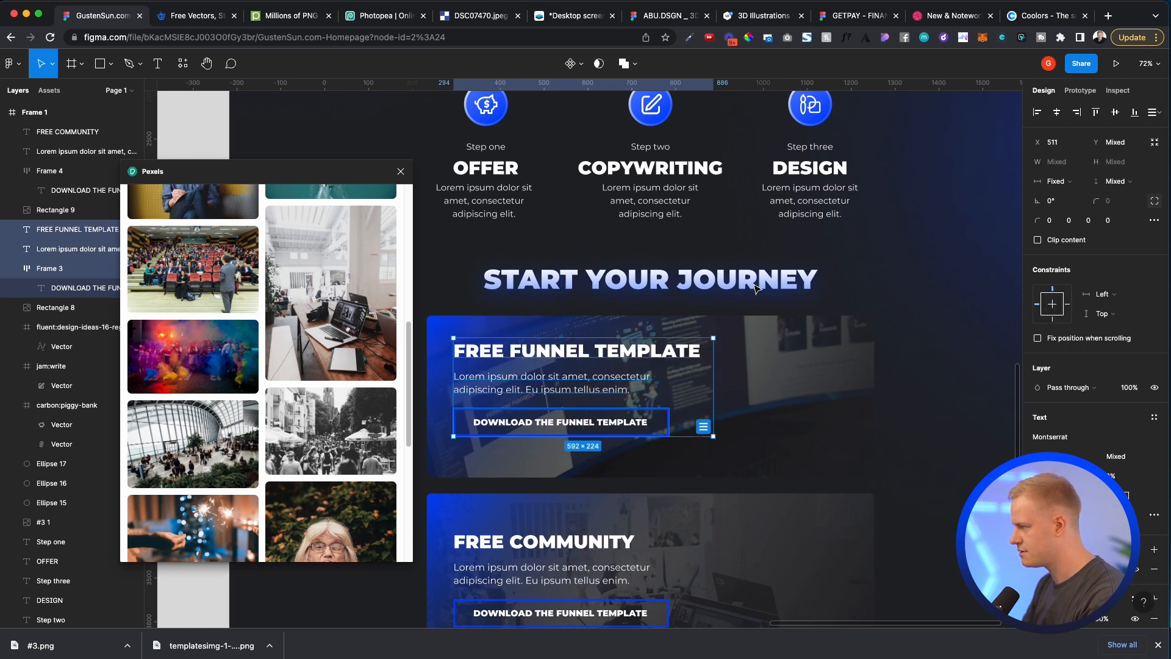
click(681, 466)
drag(678, 471, 676, 459)
Step: Move the Free Community card's heading, paragraph and button up together within the card
click(776, 497)
scroll(757, 482, down, 3)
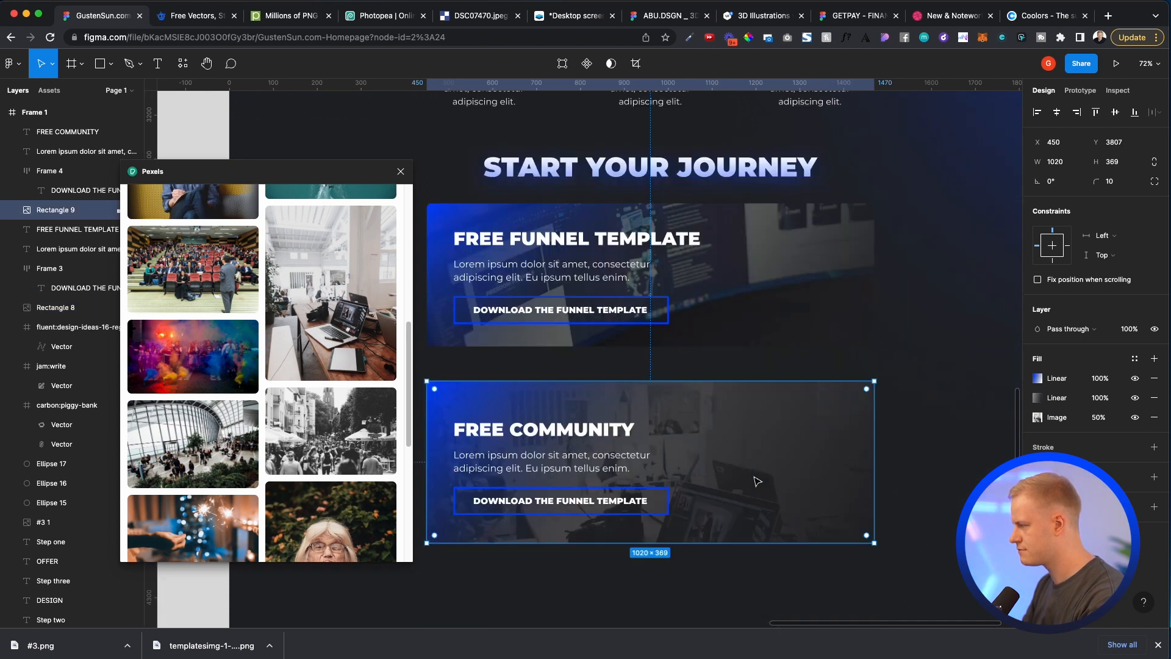
click(545, 429)
shift+click(547, 461)
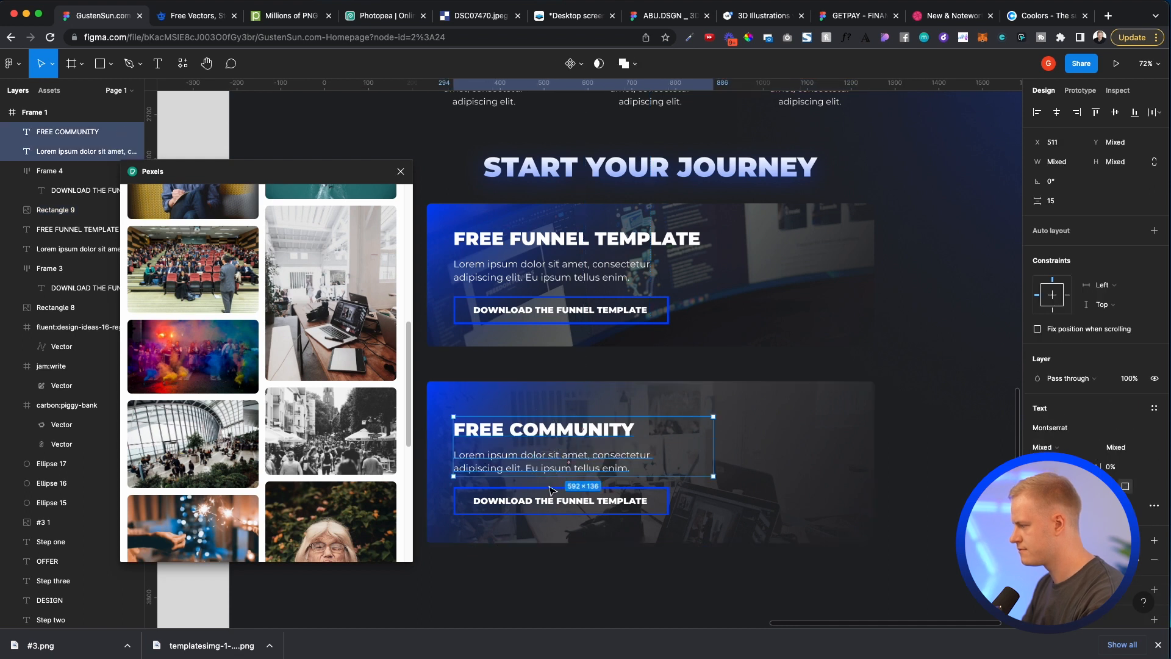
shift+click(549, 499)
drag(549, 499, 549, 486)
Step: Reduce the Free Community card's height to about 333 and move the whole card up closer to the first card
click(567, 532)
drag(570, 541, 548, 401)
click(580, 523)
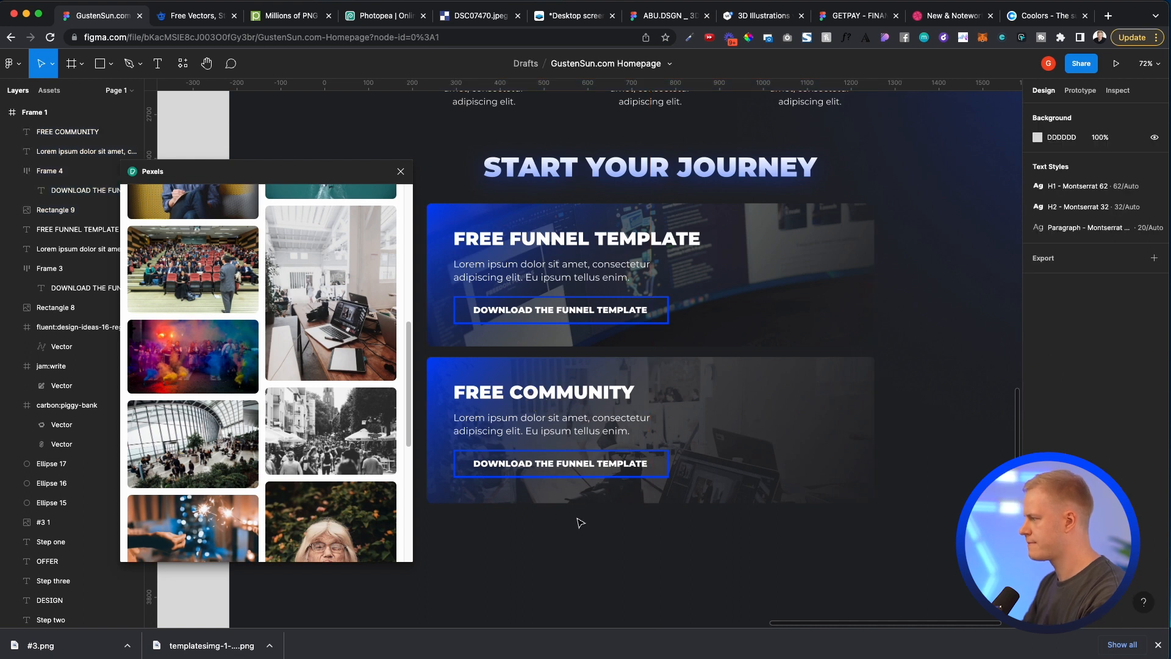
Step: Change the Free Community card's button text to "JOIN THE FREE COMMUNITY"
scroll(567, 506, up, 2)
double_click(559, 496)
text(o)
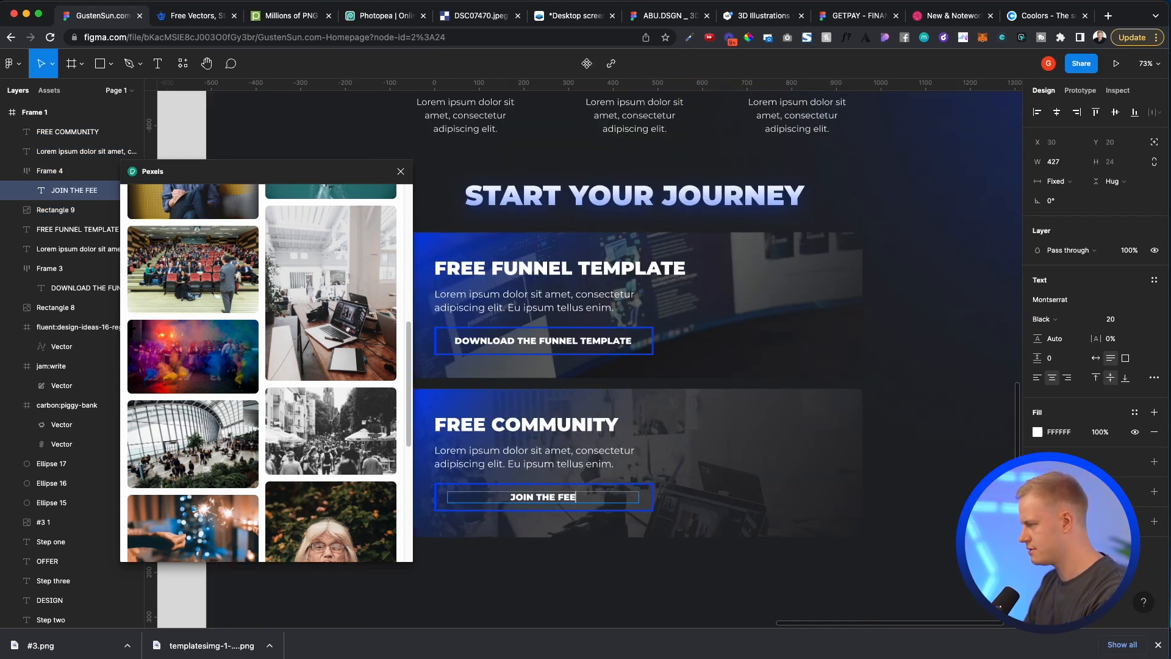
text(MMUNITY)
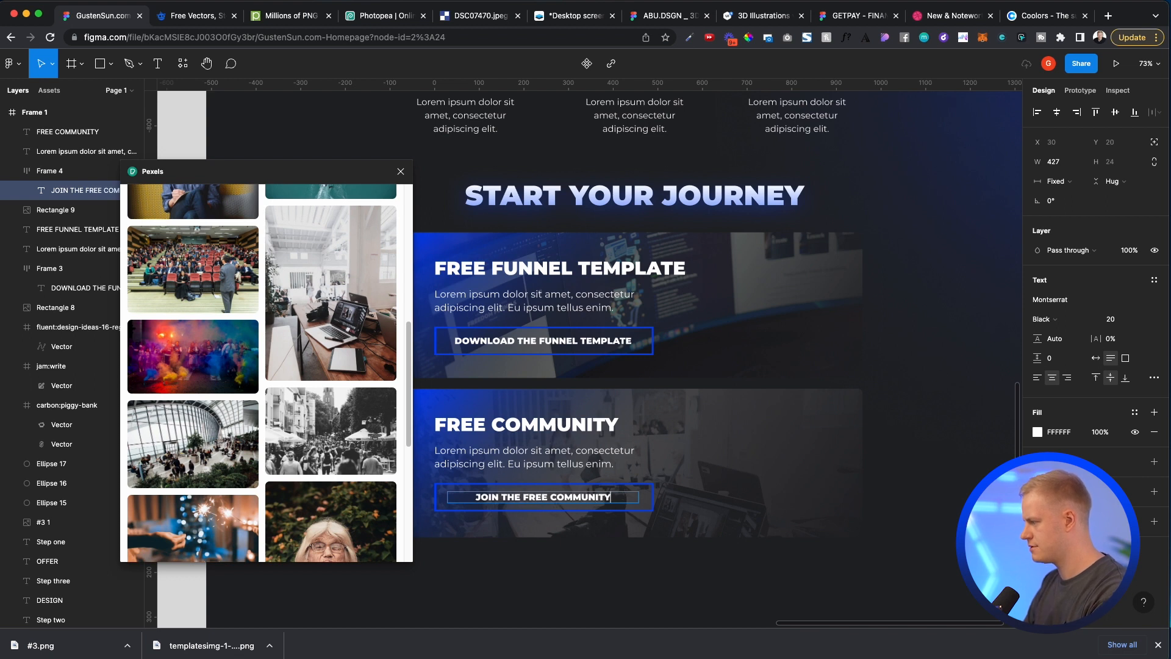
key(Escape)
Step: Duplicate the complete Free Community card and place the copy directly below the original
scroll(570, 569, down, 2)
drag(623, 540, 595, 549)
key(super+c)
key(super+v)
scroll(604, 531, down, 5)
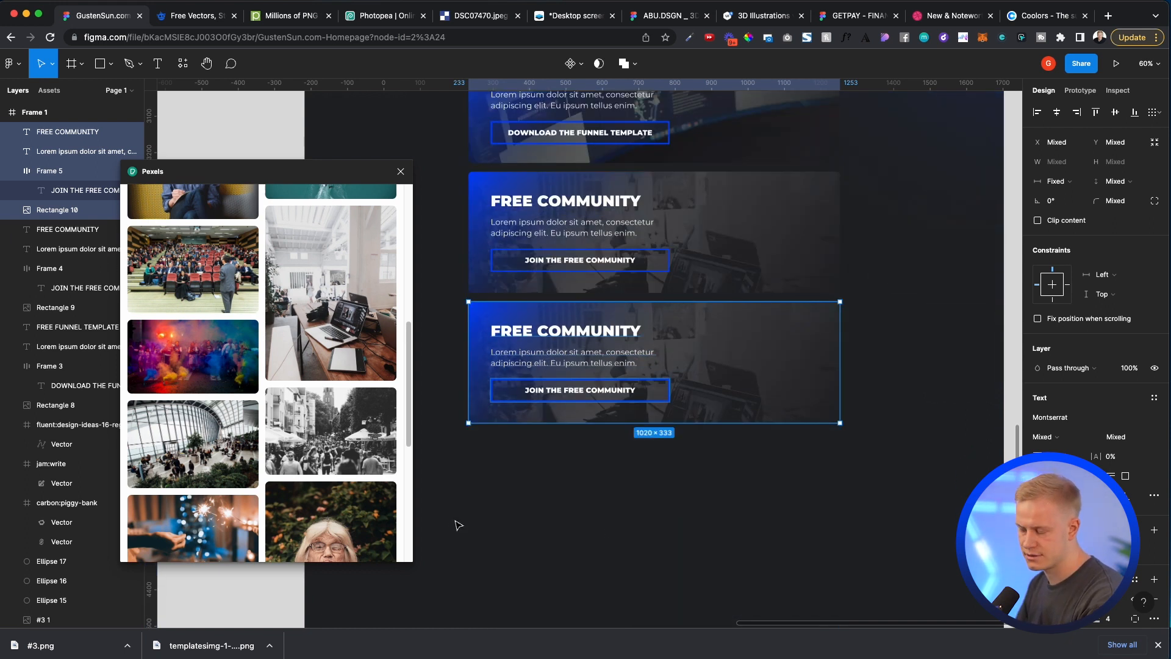
Step: Change the heading of the duplicated third card to "FREE TRAININGS"
double_click(539, 331)
drag(538, 331, 701, 327)
text(TRAININGS)
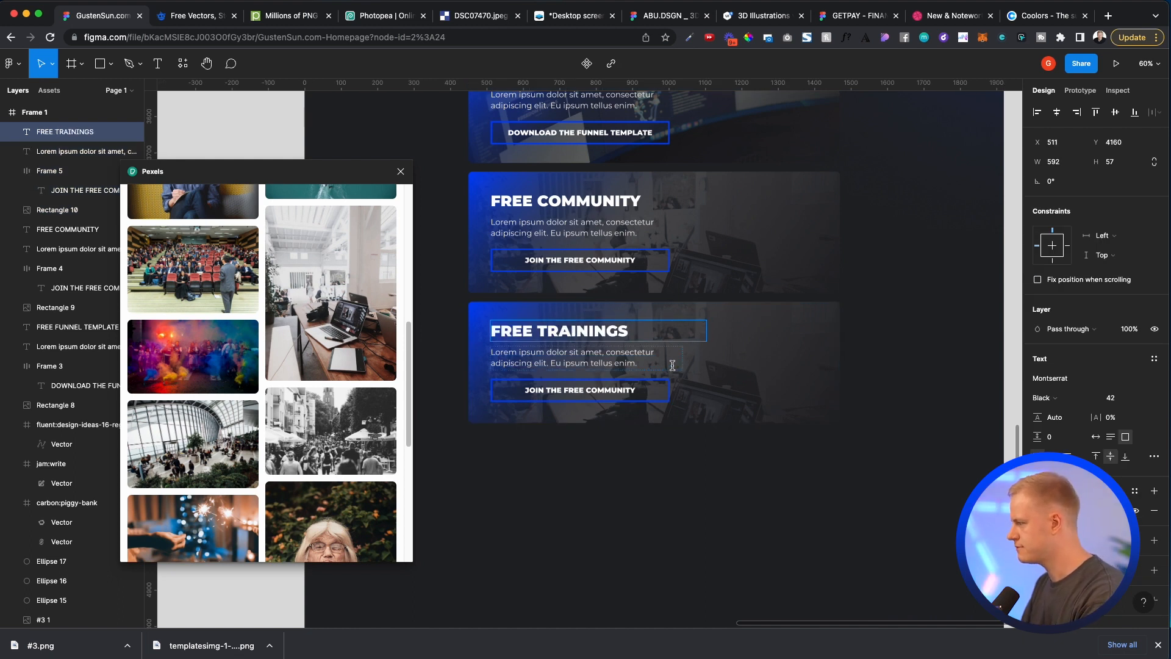
Step: Replace the Free Trainings card's background image with a portrait photo from the homepage photo folder in Finder
click(719, 360)
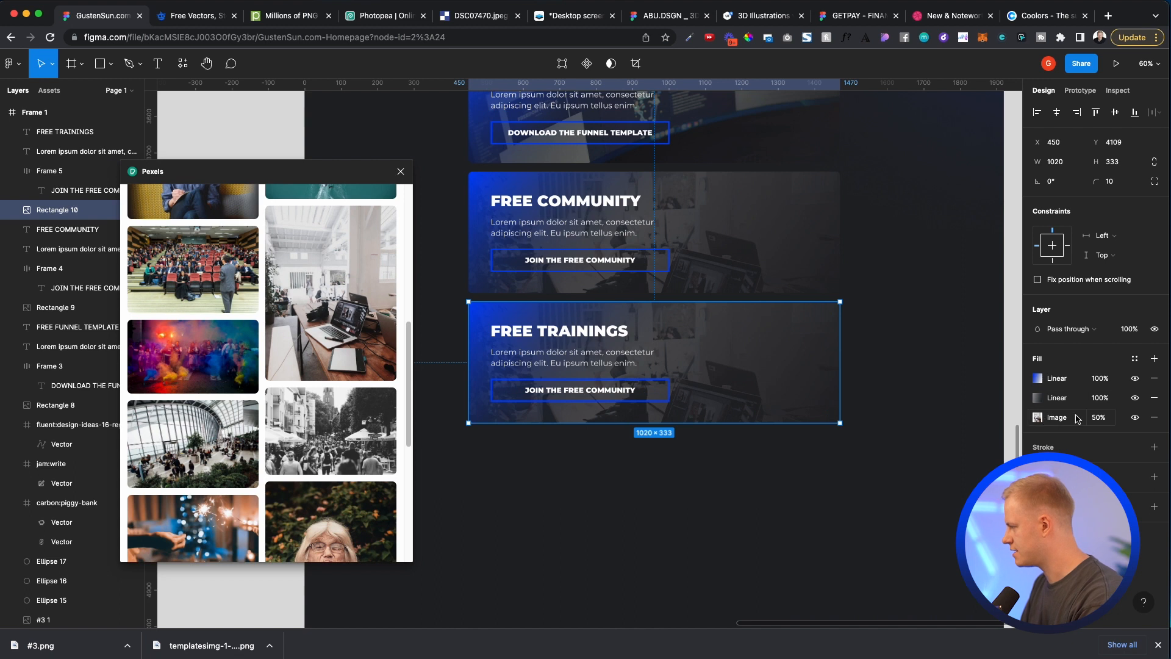
key(super+Tab)
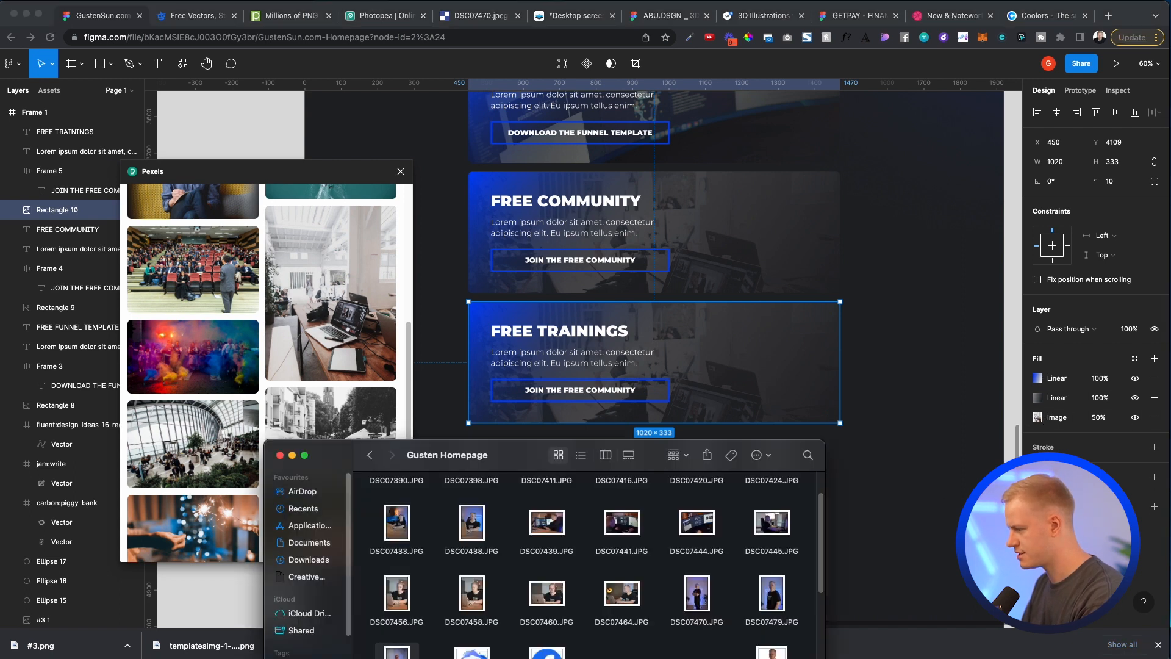
scroll(487, 576, up, 2)
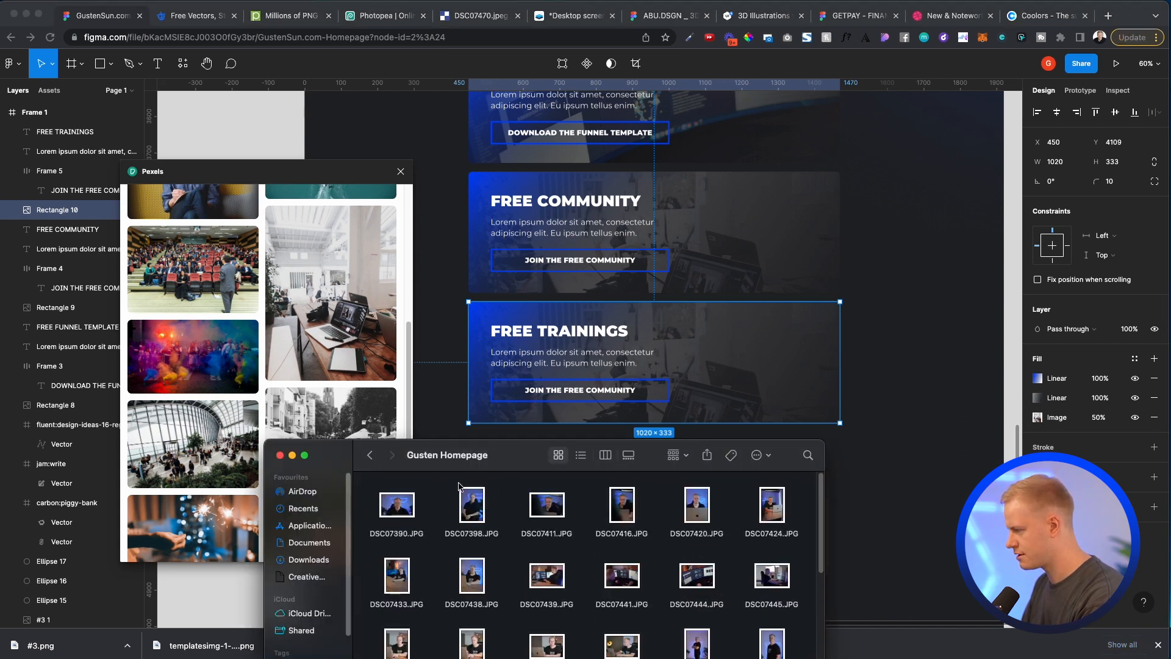
key(super+Tab)
drag(1129, 513, 1068, 422)
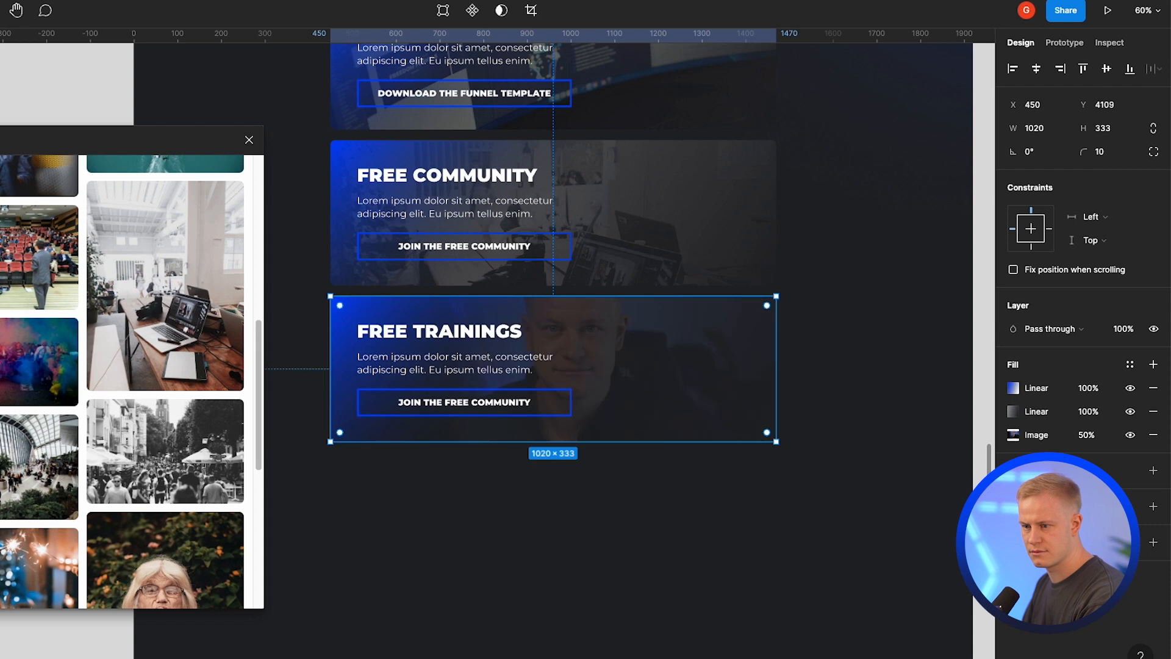
Step: Compare the three Start Your Journey cards up close and within the whole homepage layout
click(630, 339)
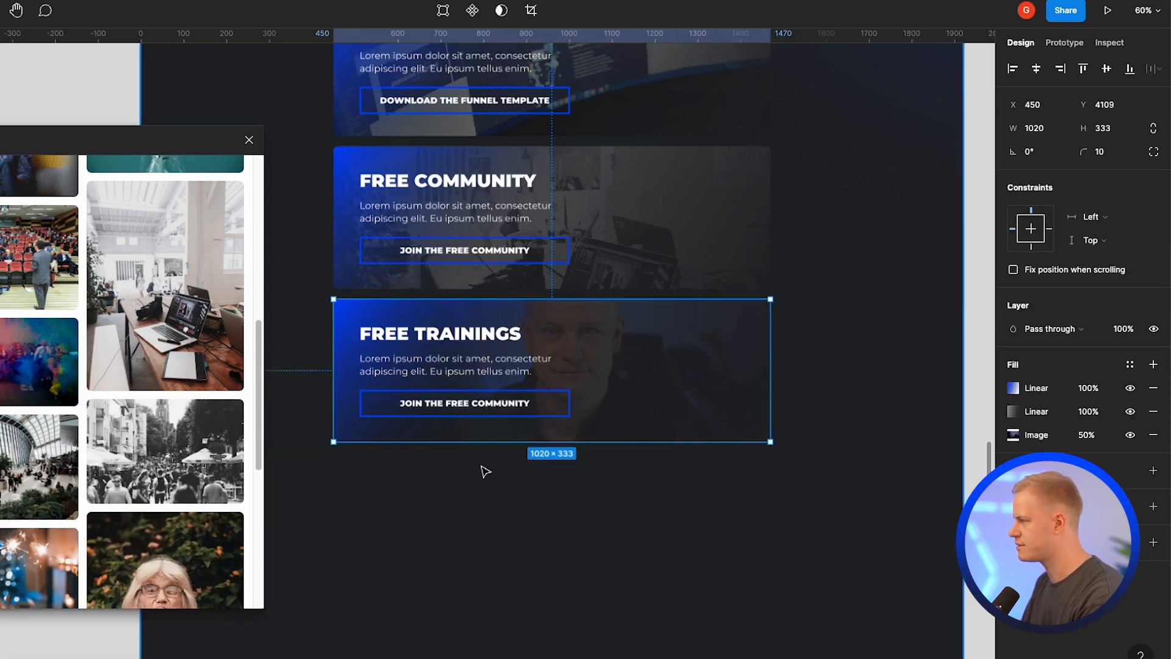
scroll(484, 471, down, 2)
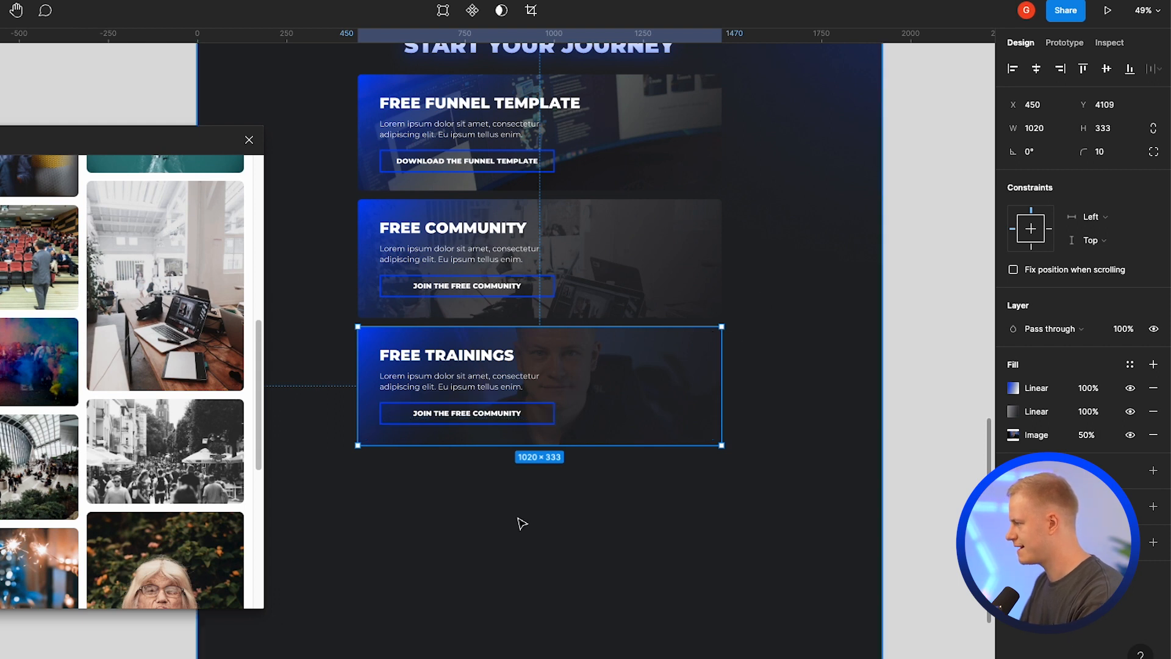
scroll(656, 160, up, 3)
click(712, 146)
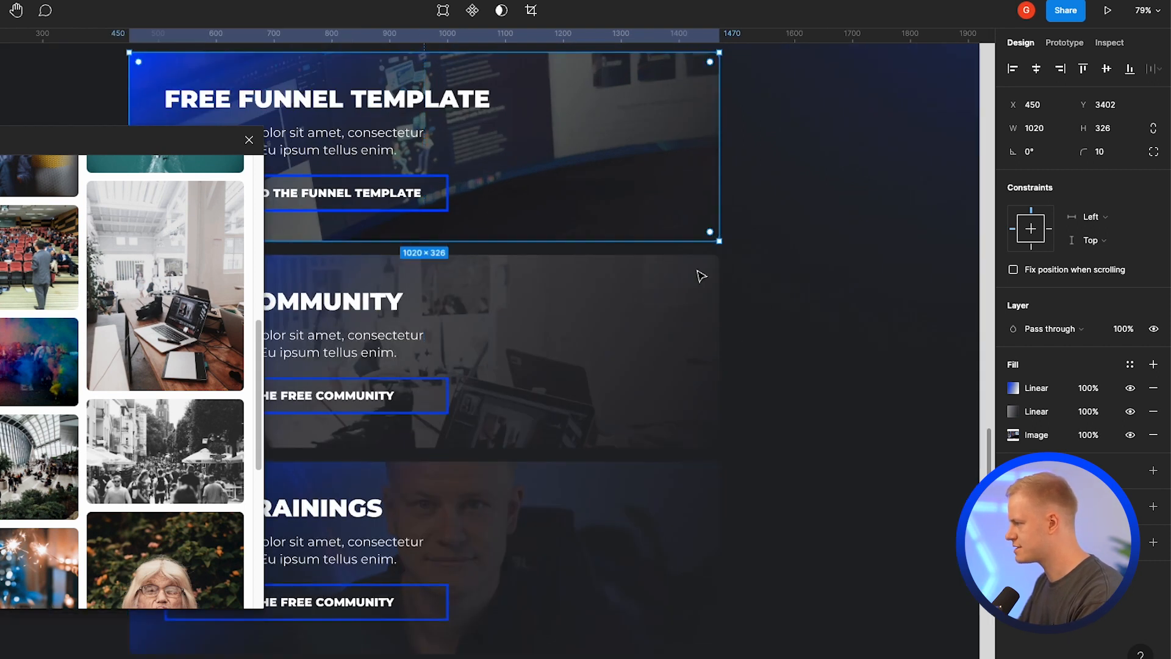
click(729, 299)
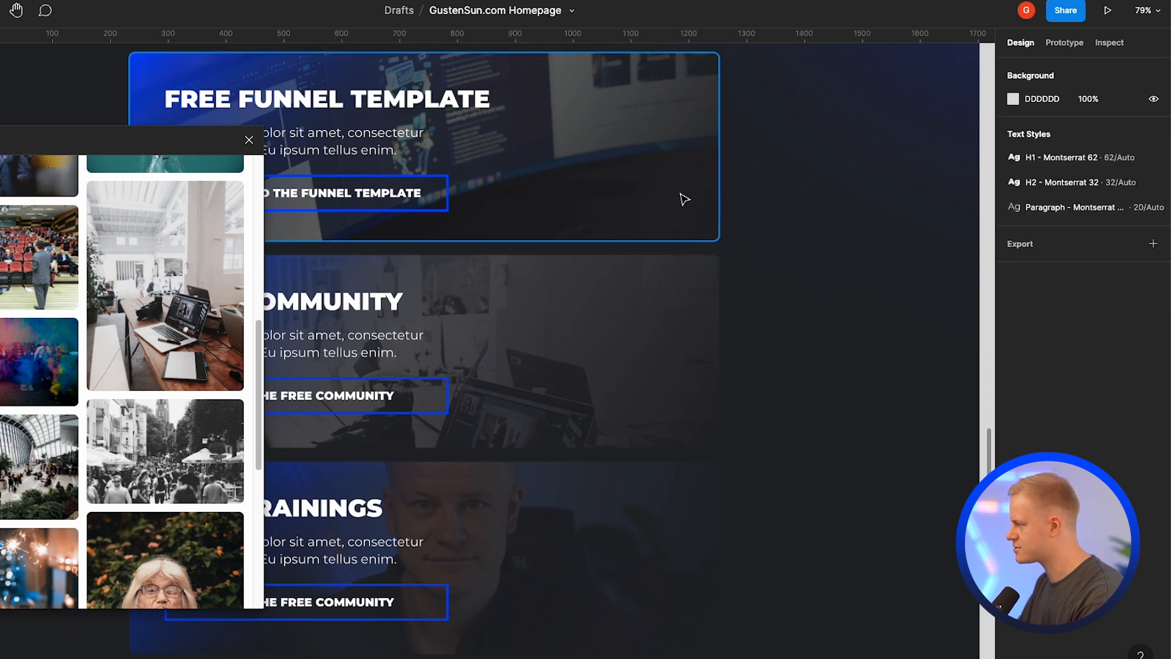
scroll(792, 258, down, 5)
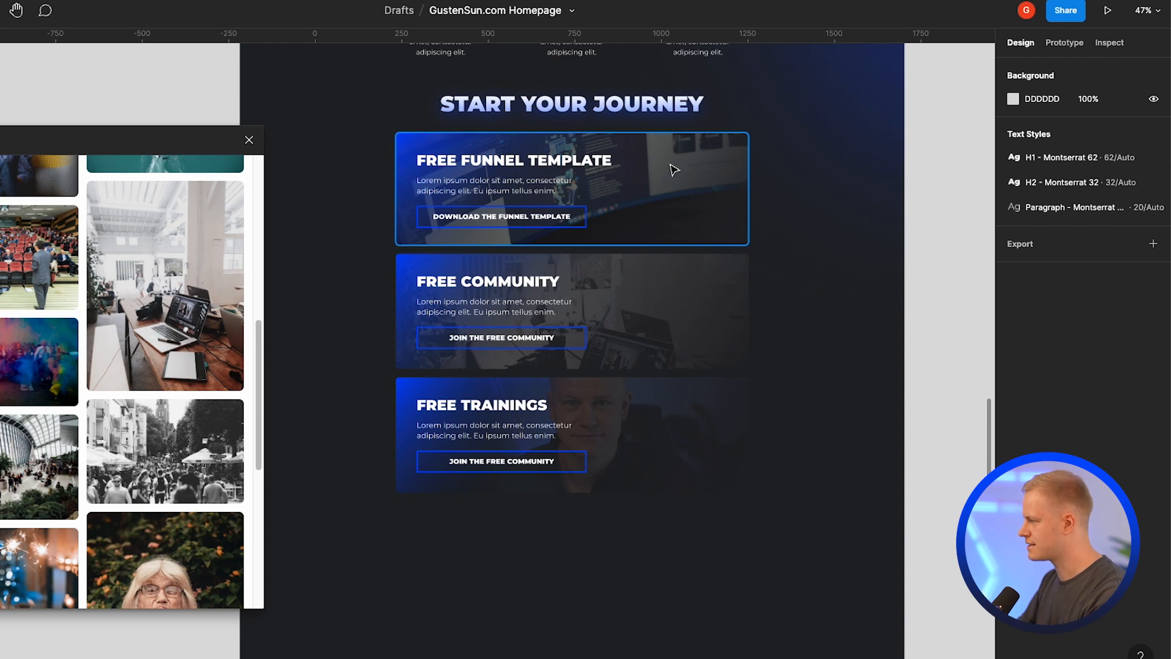
scroll(327, 217, down, 6)
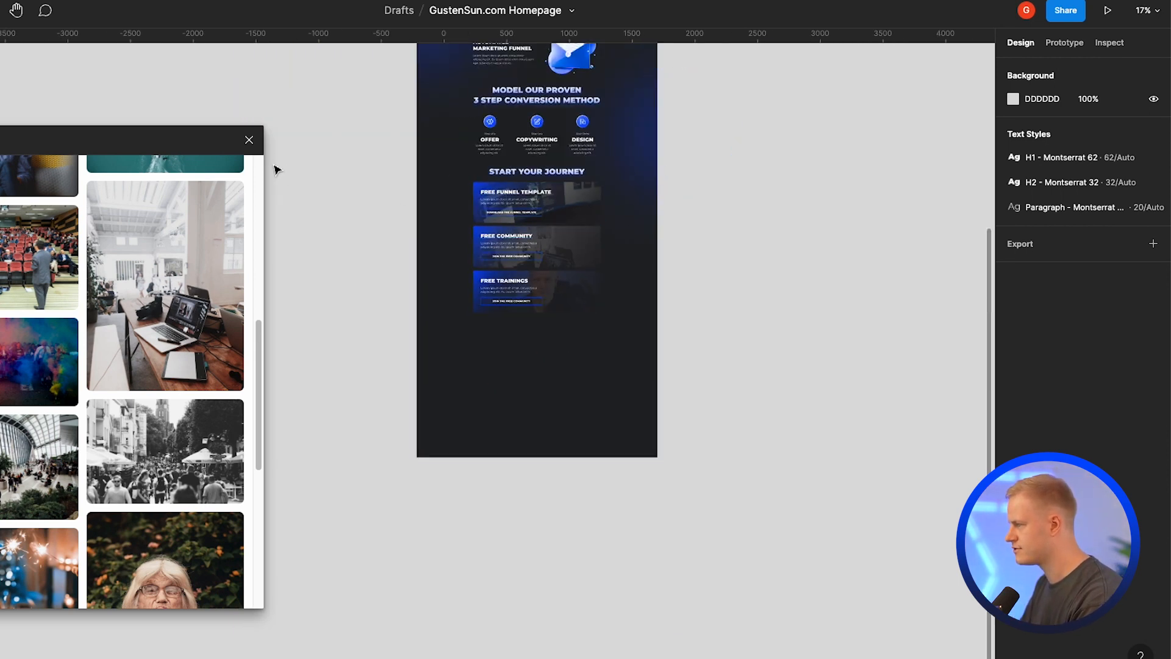
Step: Close the Pexels plugin and draw a new frame about 1696 × 930 on the empty canvas beside the homepage
click(249, 140)
scroll(671, 149, down, 3)
scroll(701, 155, up, 5)
scroll(576, 216, down, 2)
key(f)
mouse_move(541, 180)
mouse_down()
mouse_move(669, 280)
mouse_move(815, 350)
mouse_move(857, 347)
mouse_up()
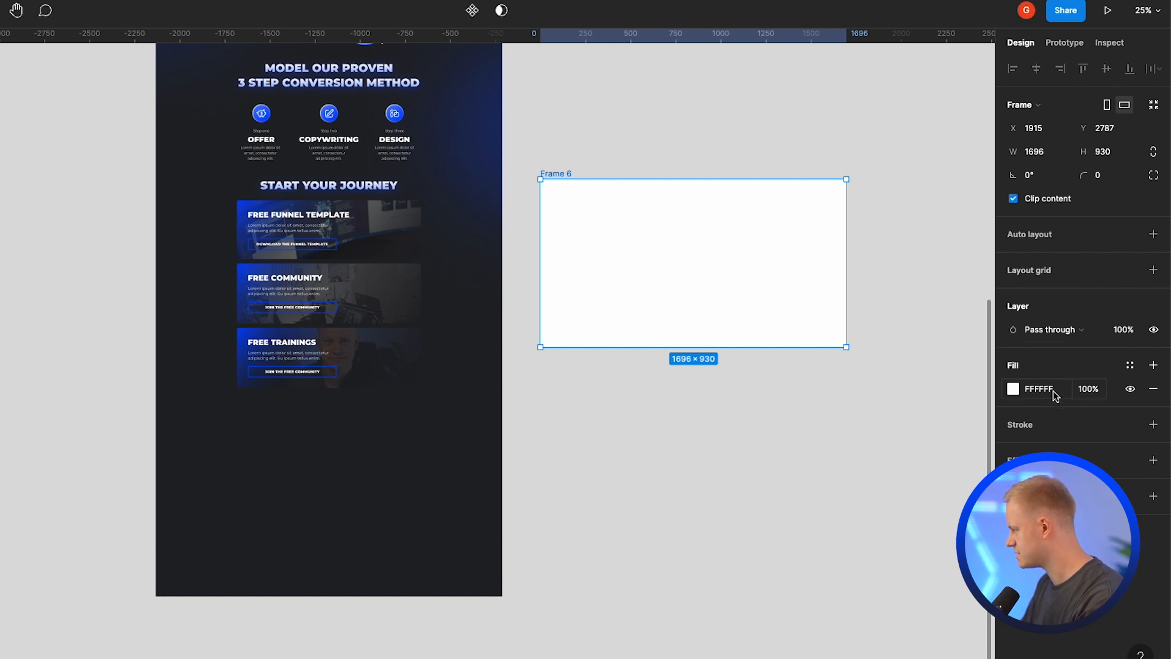
Step: Resize the new frame to the Slide 16:9 preset (1920 × 1080) and fill it with the document color 232428
click(1042, 107)
scroll(1071, 244, down, 3)
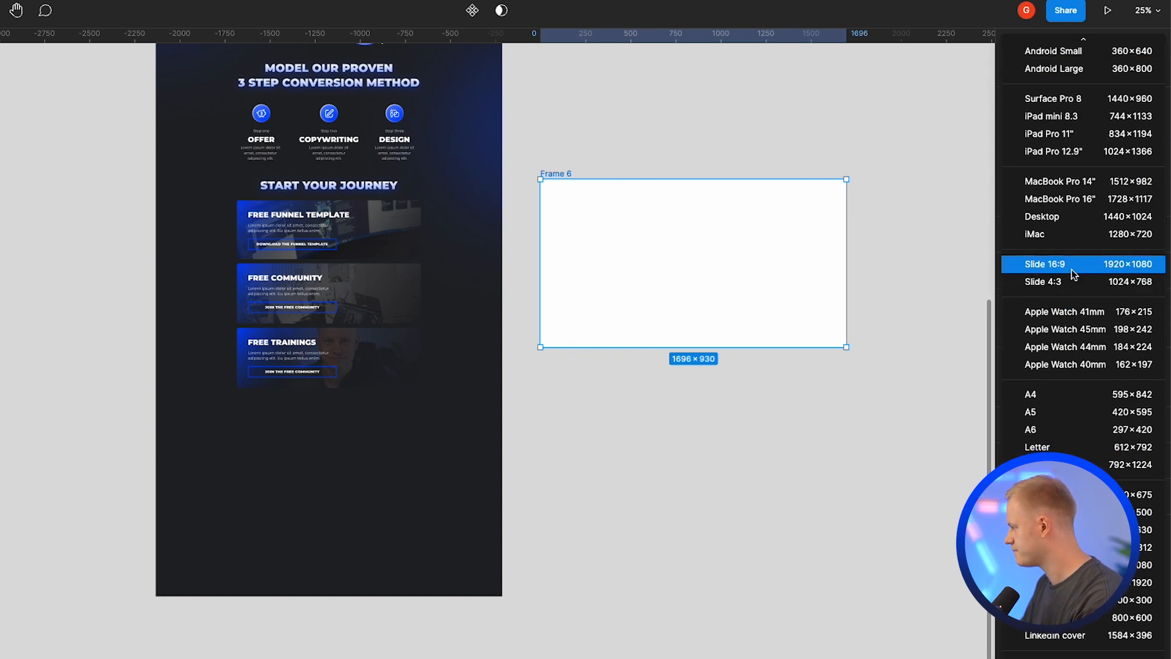
click(1072, 270)
click(1012, 388)
click(873, 617)
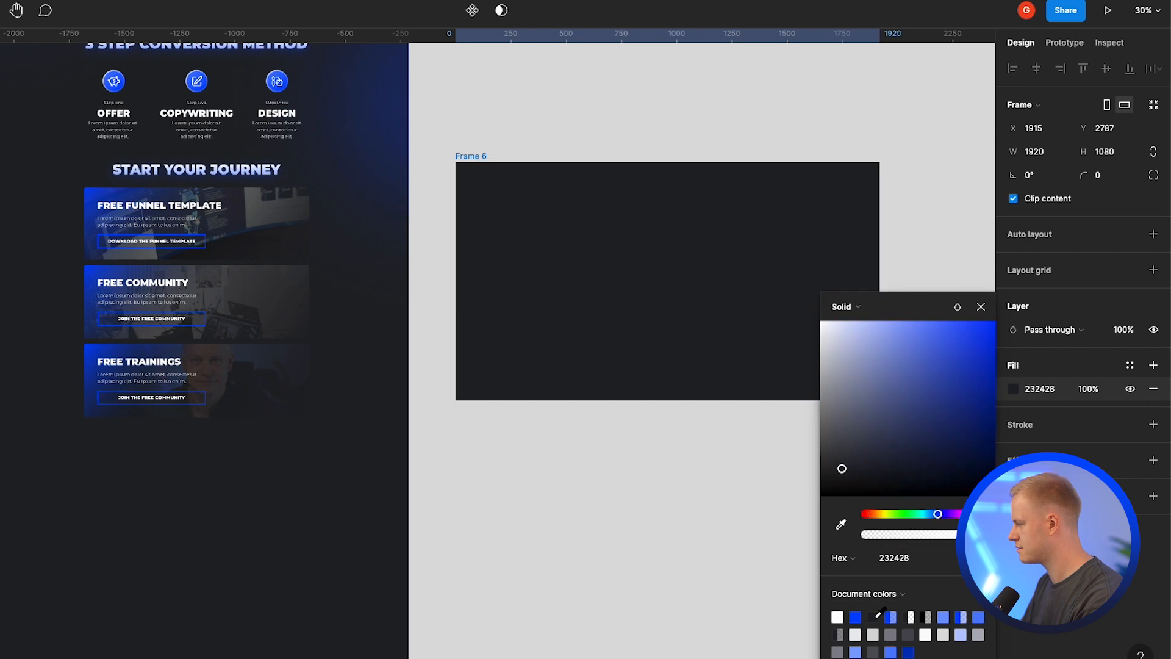
Step: Run the Hero Patterns for Figma plugin on the dark frame and close the fill color picker
right_click(703, 271)
mouse_move(759, 545)
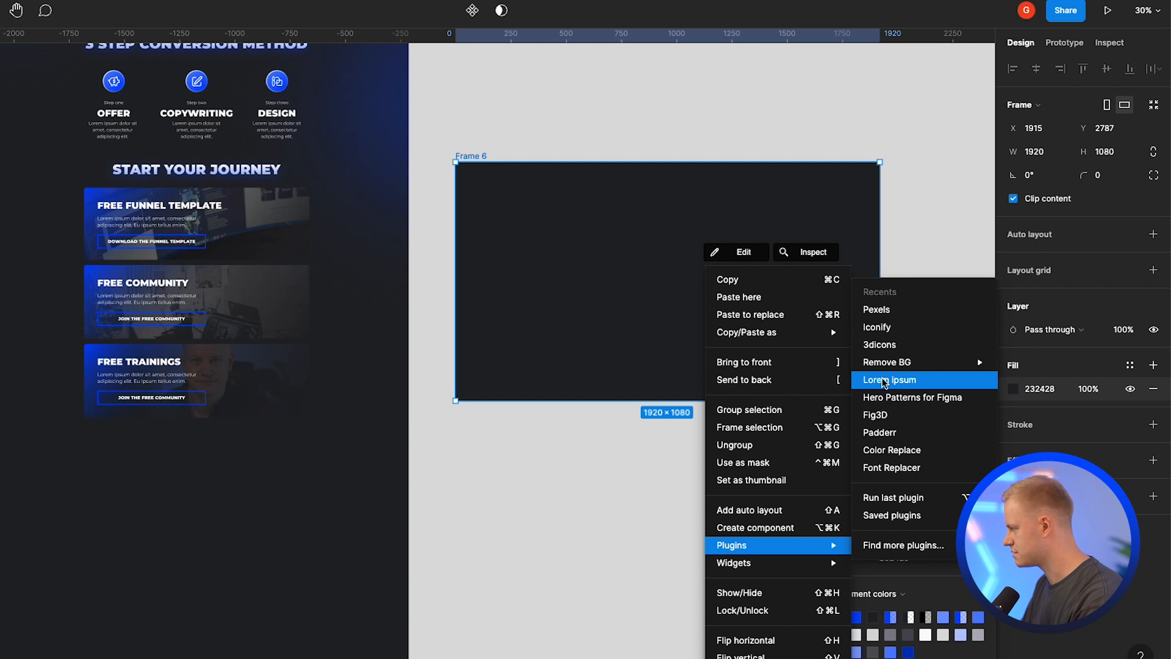
click(883, 398)
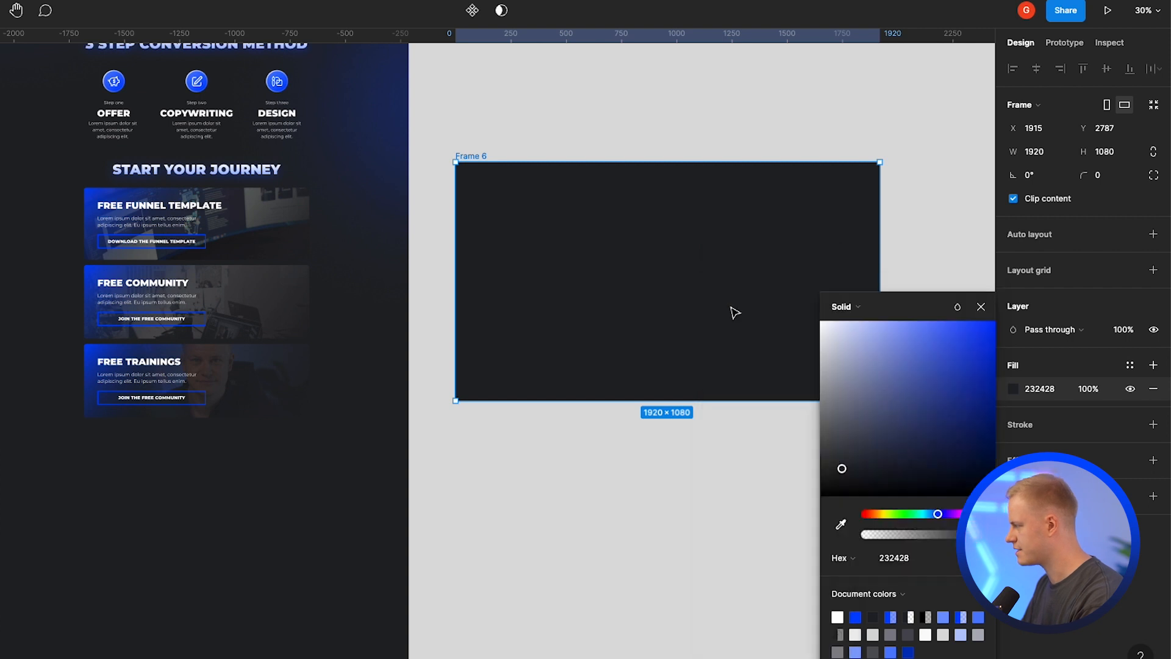
click(981, 307)
Step: Apply the small cross pattern to the dark frame and move the frame closer to the homepage, at X 1756, Y 2908
scroll(396, 335, down, 5)
scroll(396, 335, down, 10)
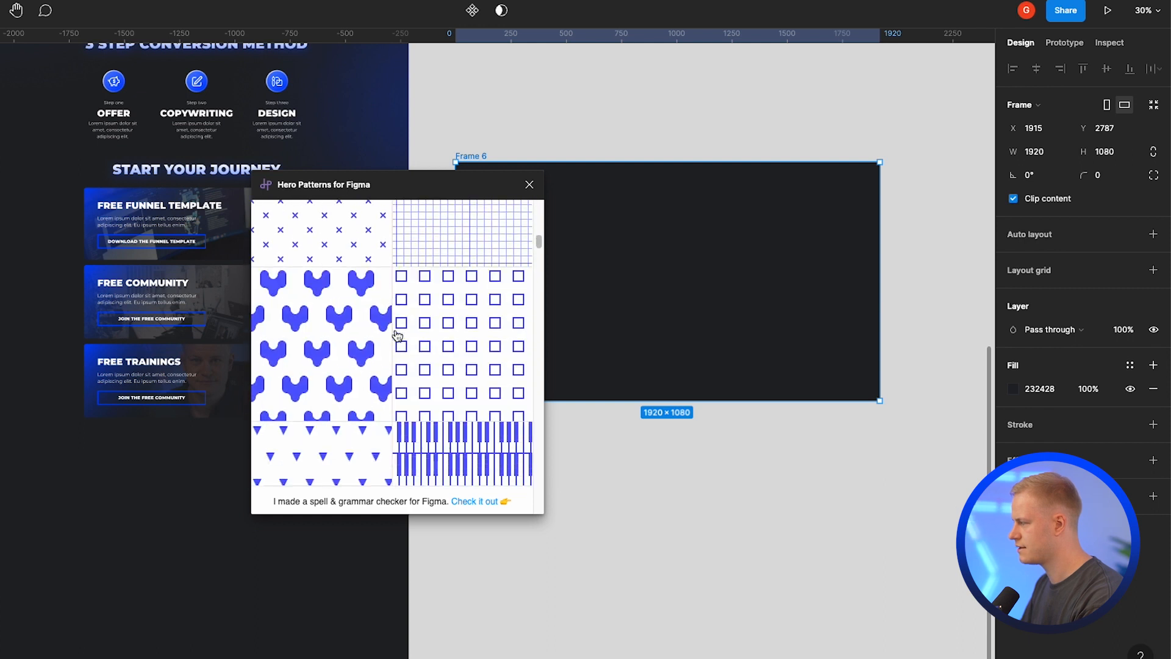
scroll(397, 335, up, 1)
click(334, 268)
click(776, 129)
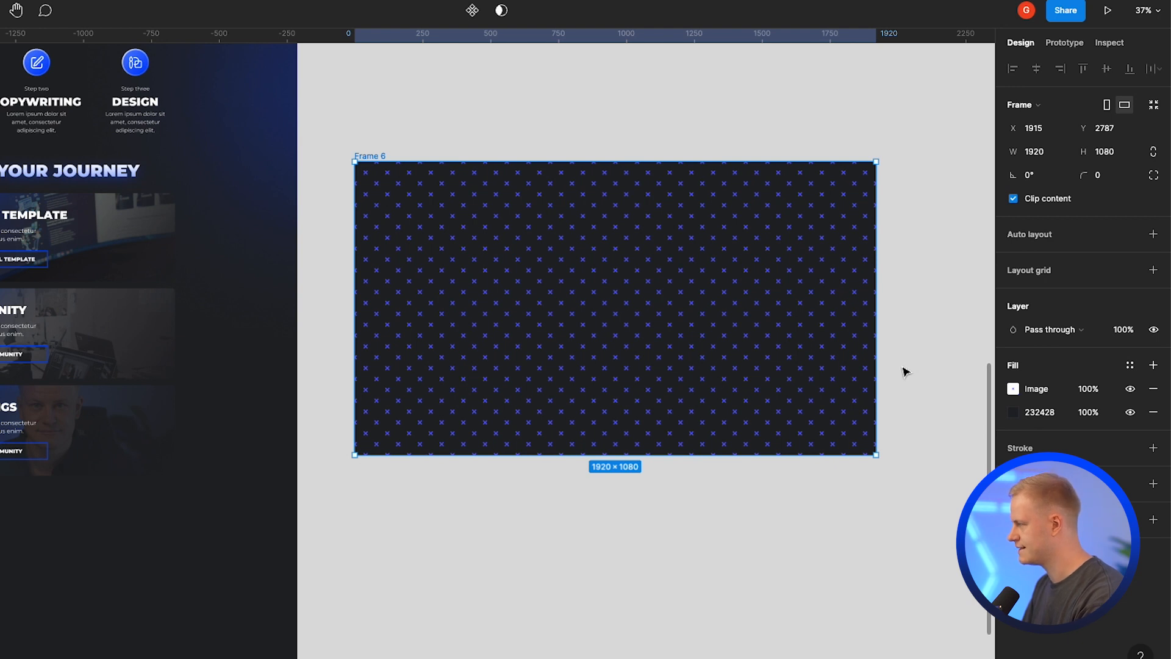
scroll(906, 372, down, 3)
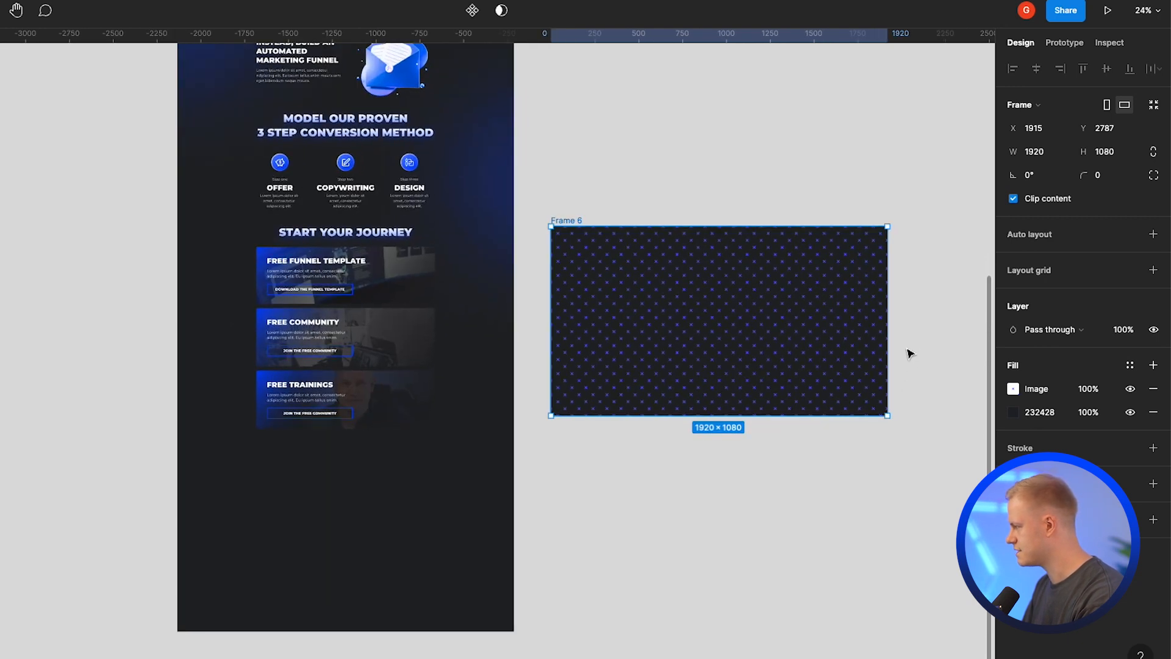
mouse_move(841, 345)
mouse_down()
mouse_move(797, 358)
mouse_move(831, 357)
mouse_up()
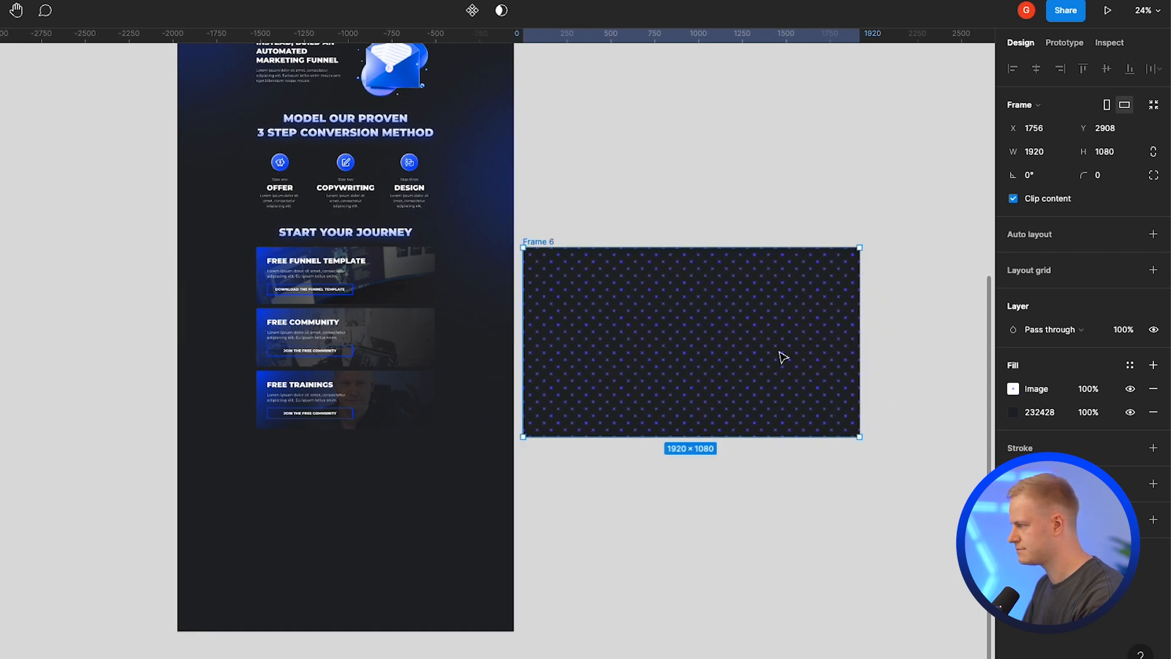
Step: Move the patterned frame away from the homepage to X 2324, Y 2737 and export it as a 1x PNG
drag(744, 357, 393, 433)
drag(444, 523, 888, 339)
click(1153, 519)
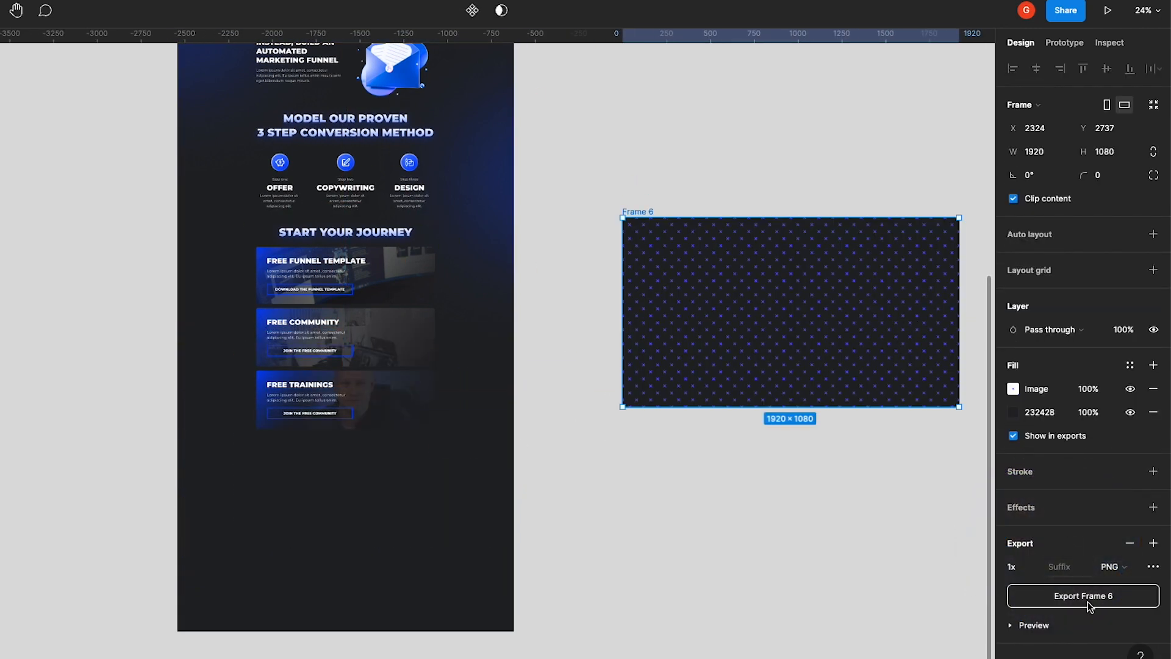
click(1087, 598)
key(Return)
Step: Import the exported Frame 6.png into the homepage and size it to 1570 × 883 over the offer cards, at X 175, Y 3457
drag(180, 566, 341, 314)
drag(346, 250, 345, 257)
drag(357, 328, 358, 328)
drag(341, 428, 341, 411)
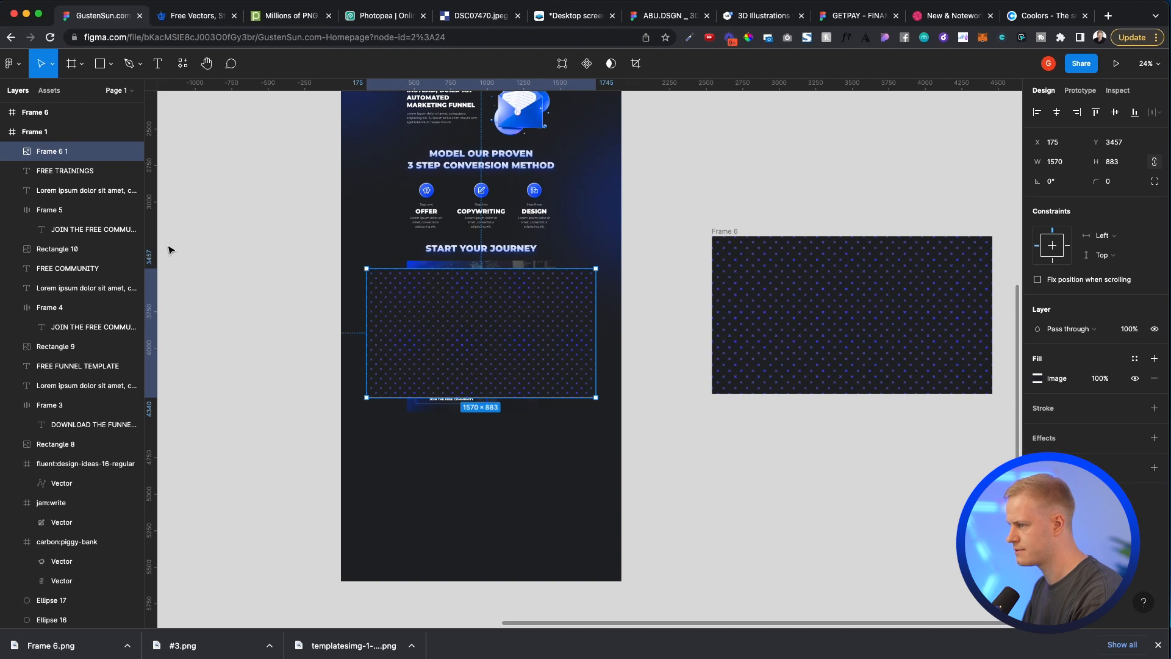
Step: Reorder the pattern image in the layer stack so it sits behind the cards, directly above Ellipse 12
drag(75, 153, 83, 515)
drag(75, 610, 85, 595)
scroll(67, 366, down, 5)
scroll(67, 366, down, 5)
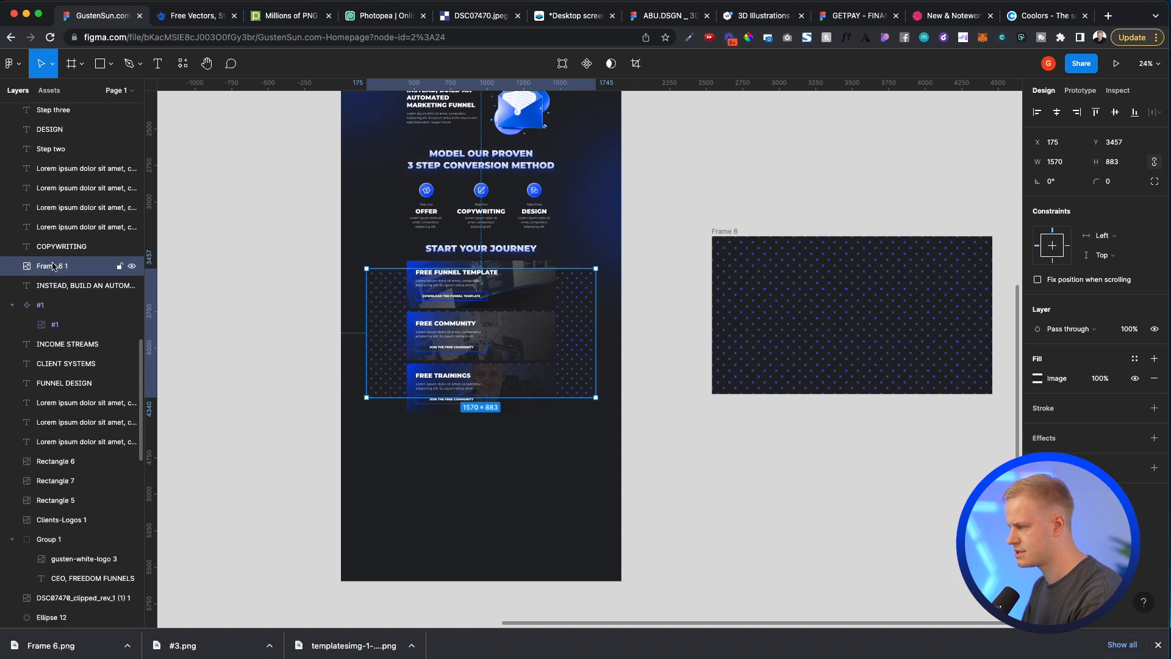
drag(57, 369, 61, 607)
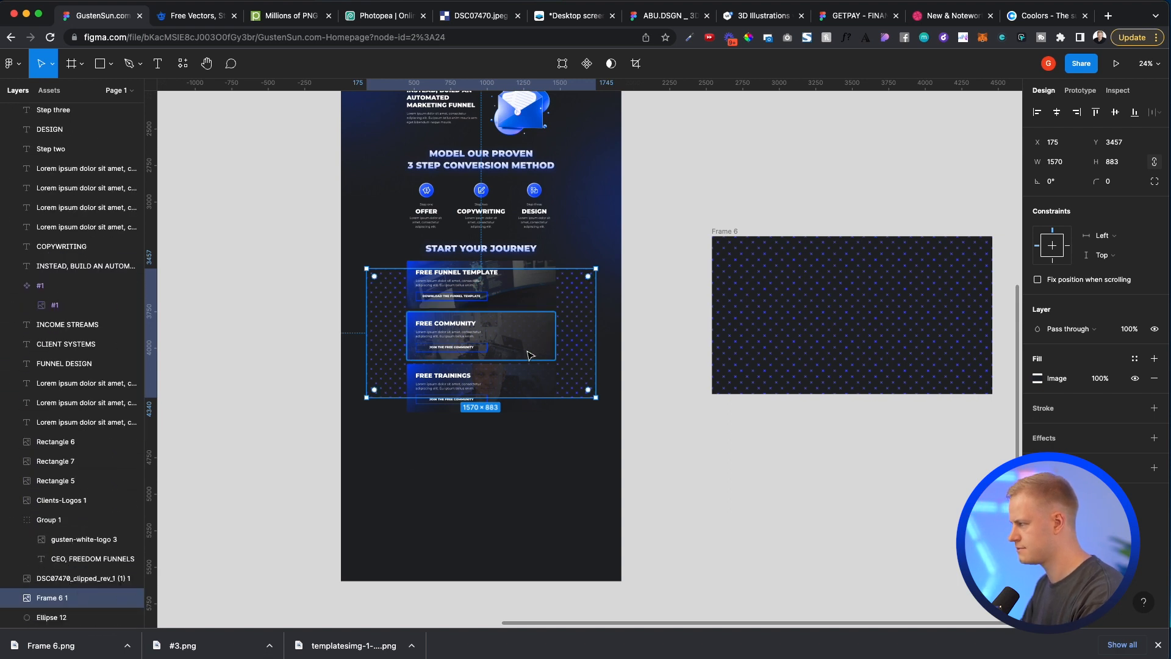
Step: Reduce the pattern image's fill opacity to 30%, after trying 10%
scroll(534, 355, up, 5)
click(1101, 378)
text(10)
key(Return)
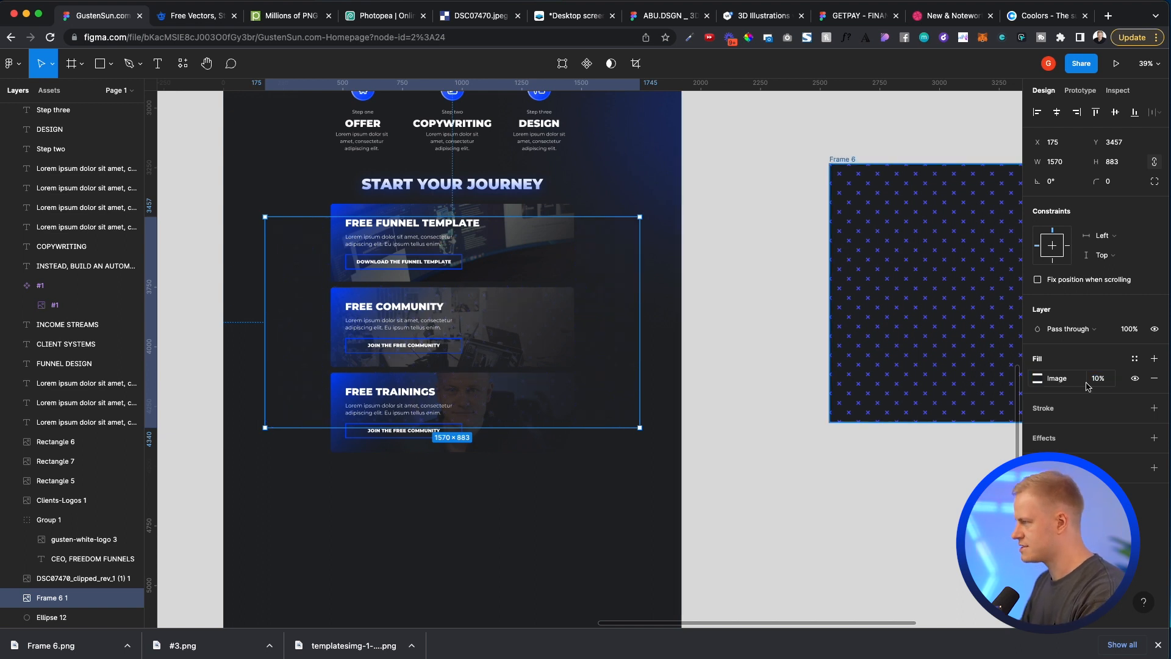
click(445, 513)
click(596, 313)
drag(1102, 377, 1114, 377)
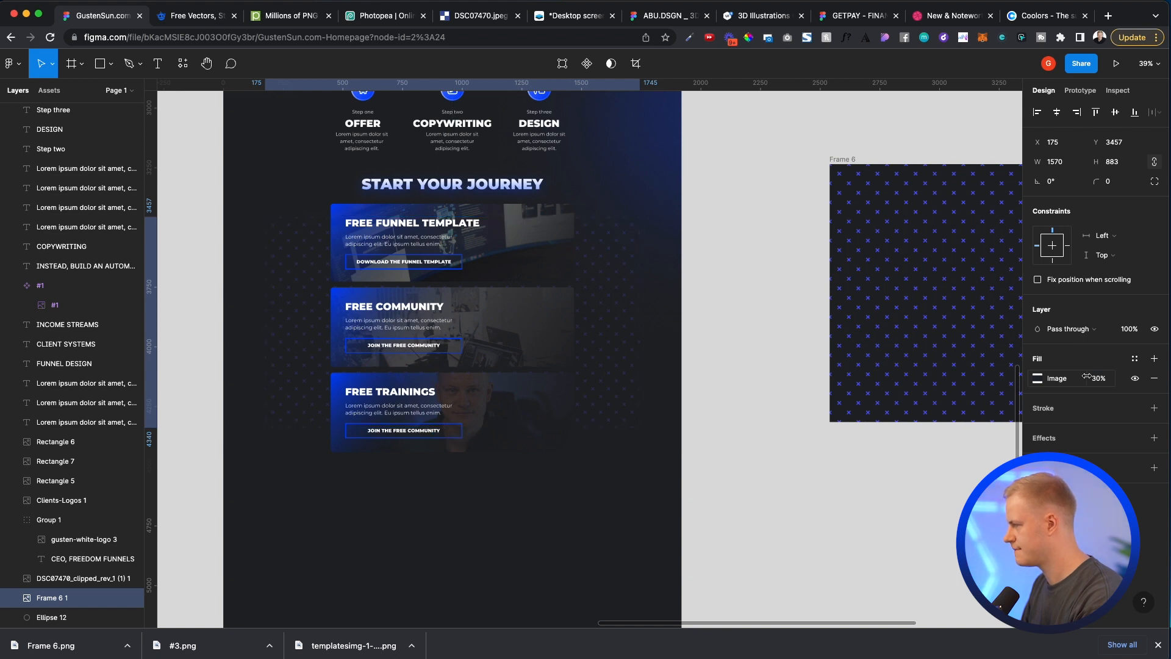
Step: Stretch the pattern image across the homepage's full width behind the cards, to 1912 × 915 at X 7, Y 3469
drag(640, 322, 682, 322)
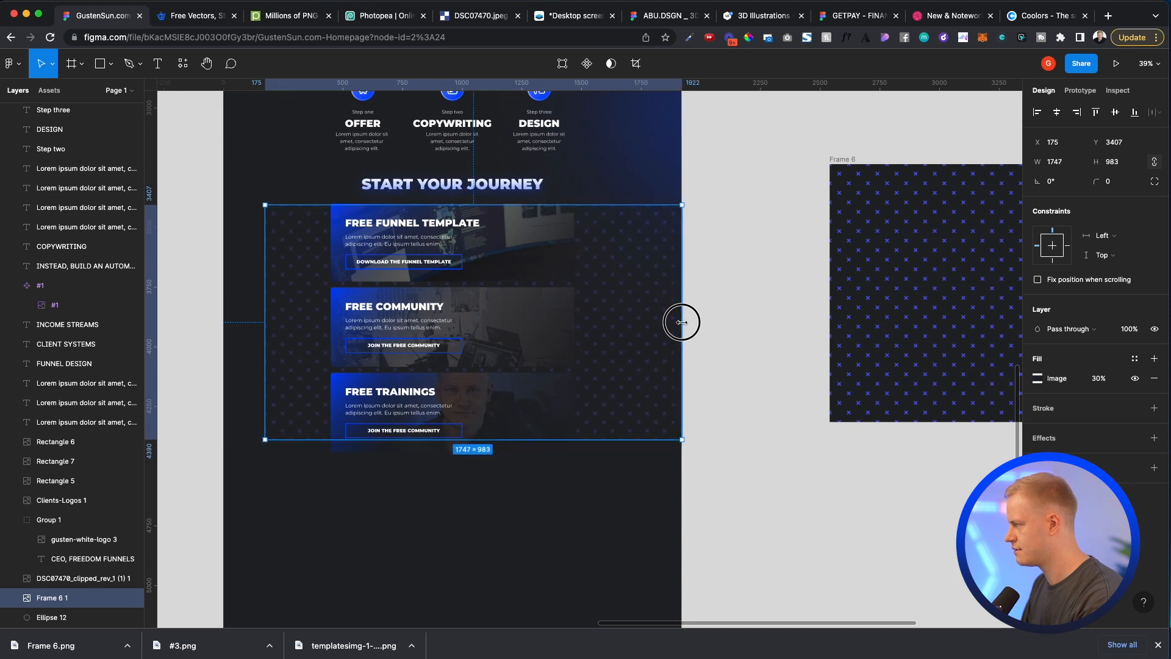
drag(264, 322, 244, 337)
drag(283, 479, 280, 438)
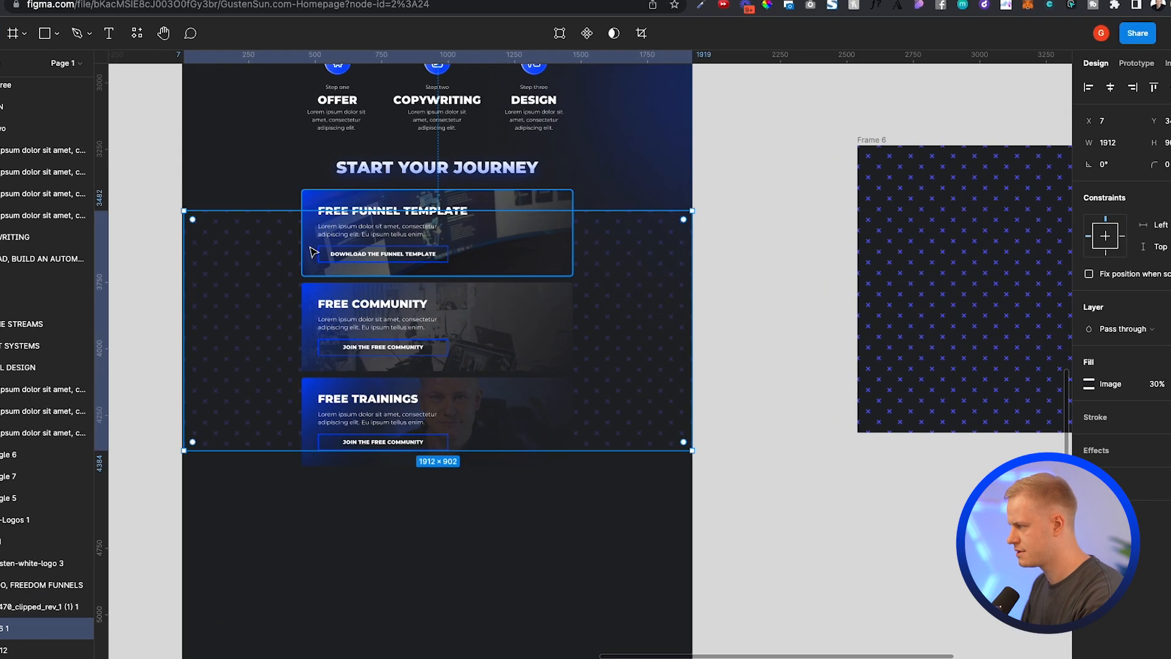
drag(337, 211, 337, 207)
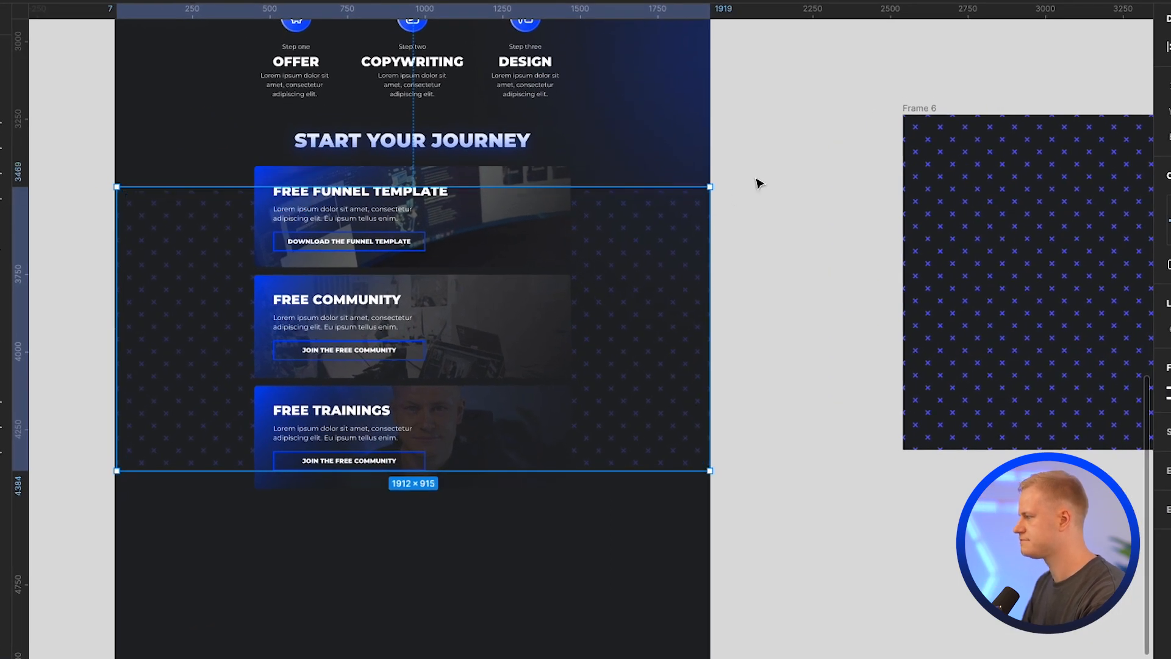
click(777, 317)
scroll(777, 316, up, 4)
scroll(777, 317, down, 4)
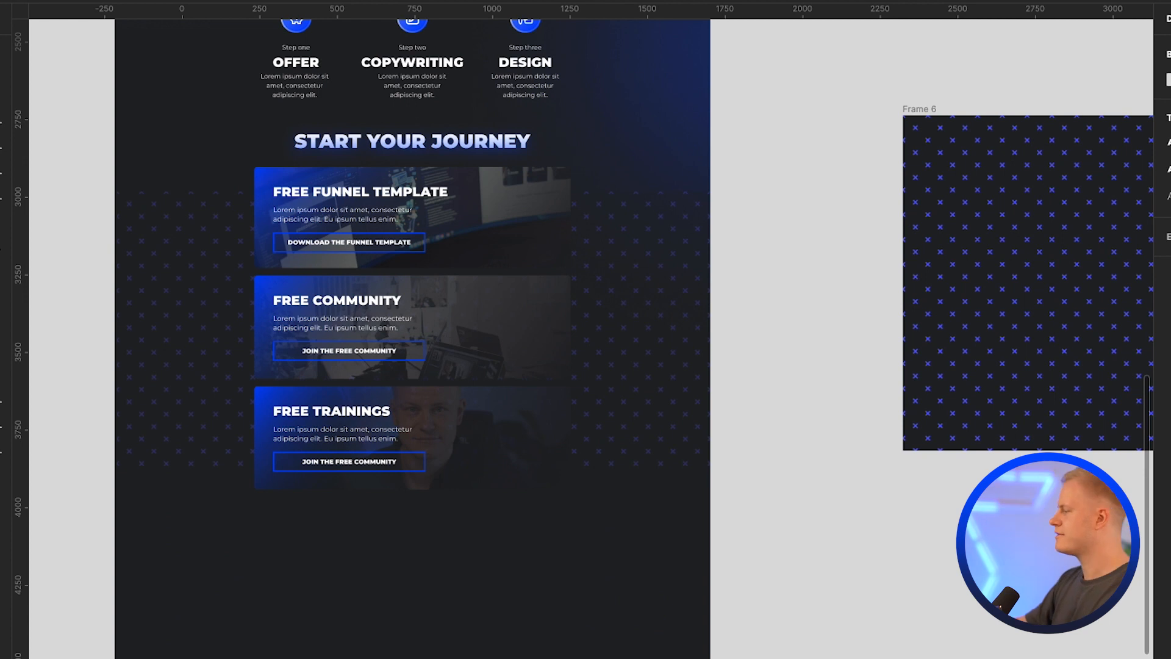
Step: Draw a 1920 × 442 rectangle over the pattern's lower edge and fill it with a linear gradient from solid to fully transparent 232428
click(679, 408)
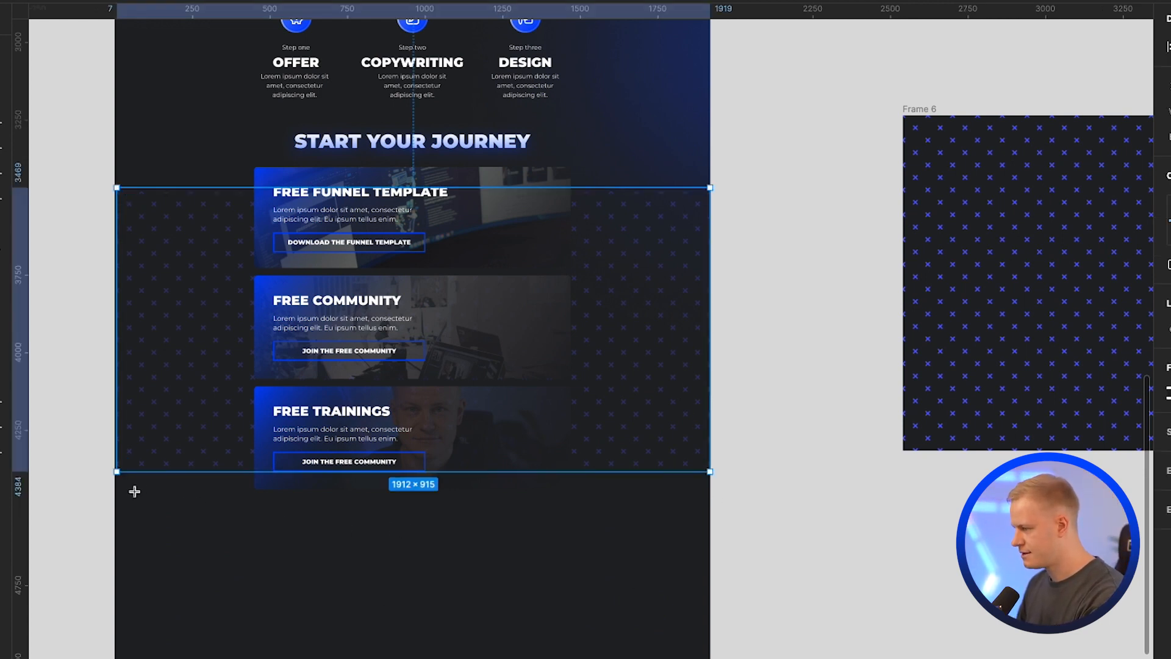
drag(123, 414, 712, 549)
click(1139, 385)
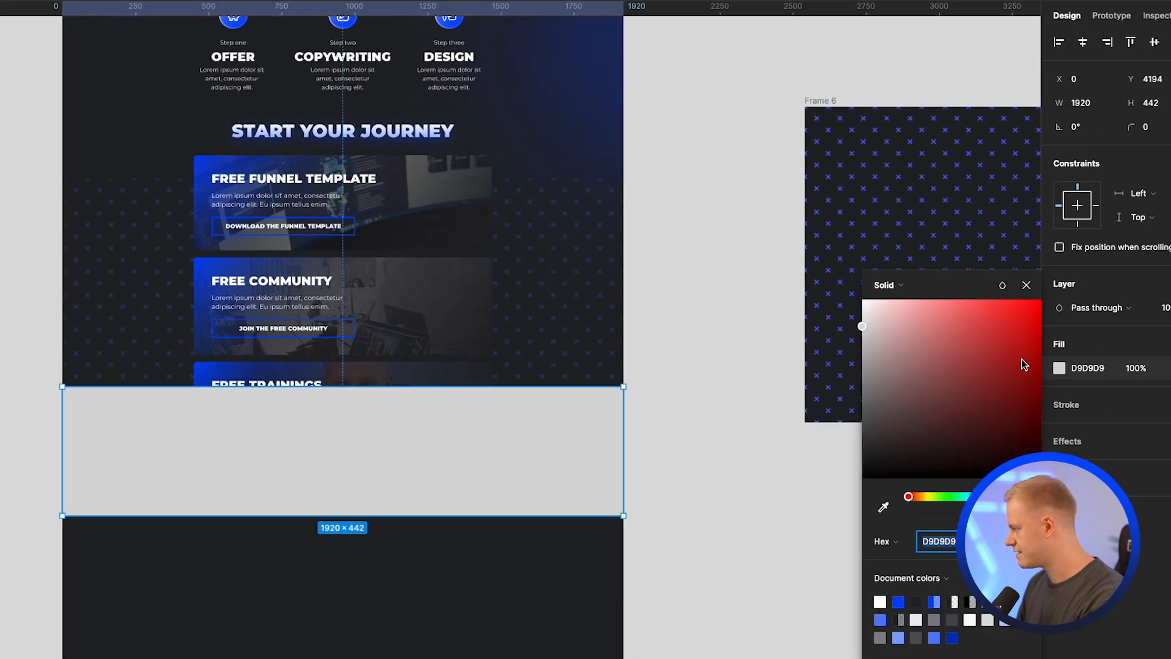
click(852, 277)
click(866, 295)
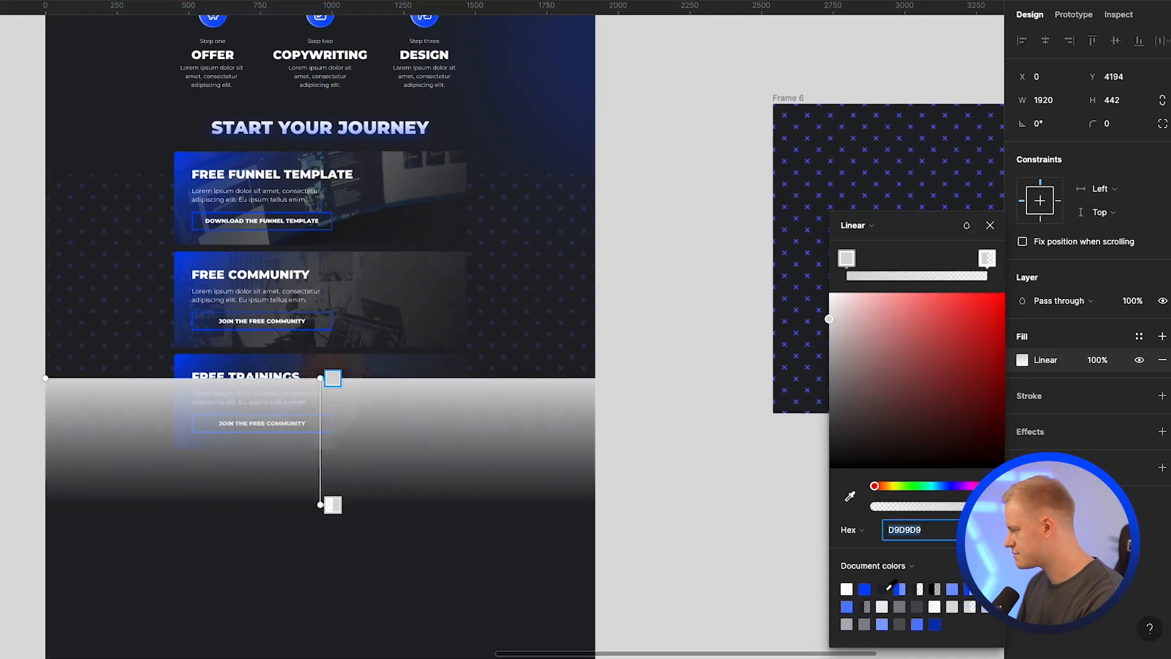
click(885, 587)
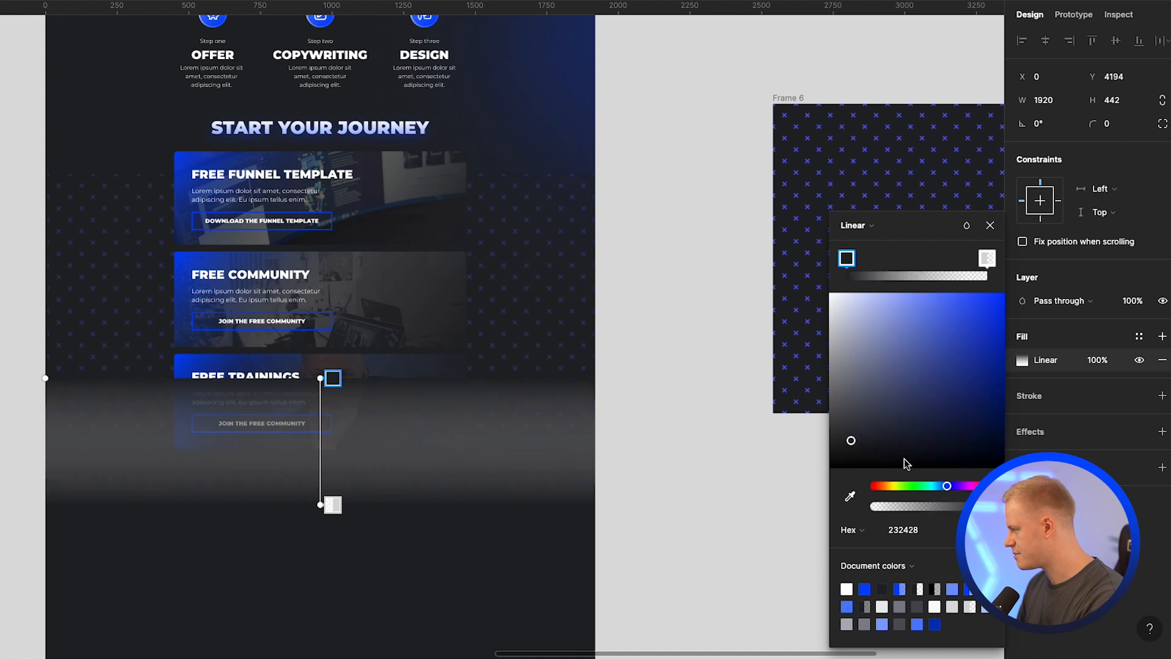
click(882, 589)
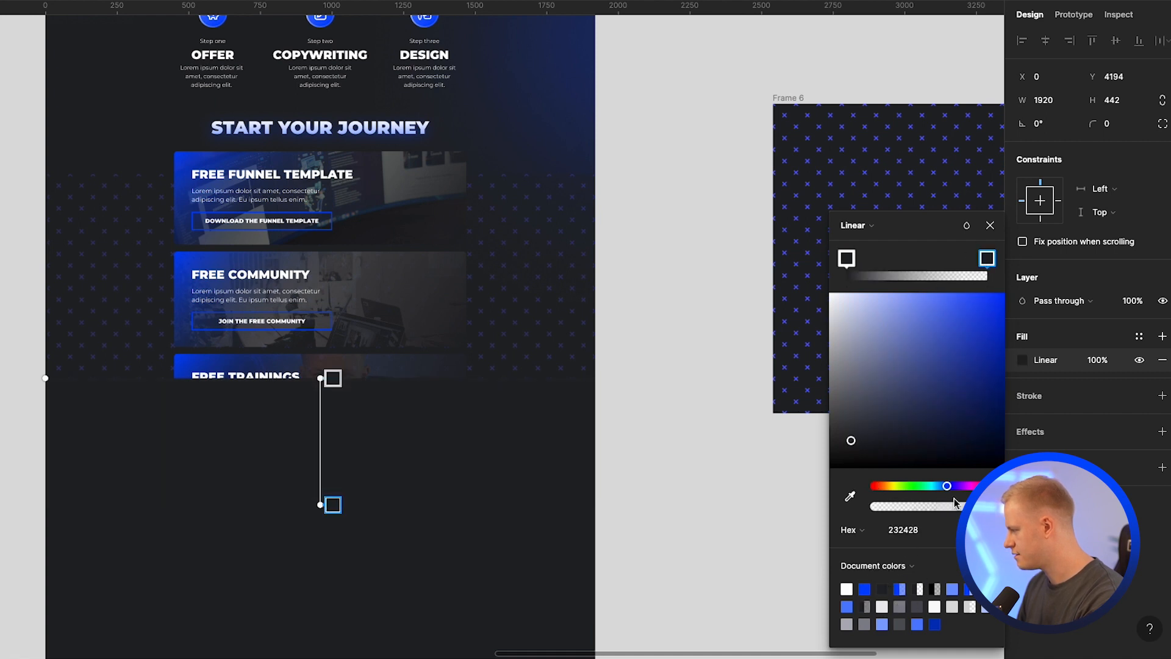
drag(976, 506, 630, 500)
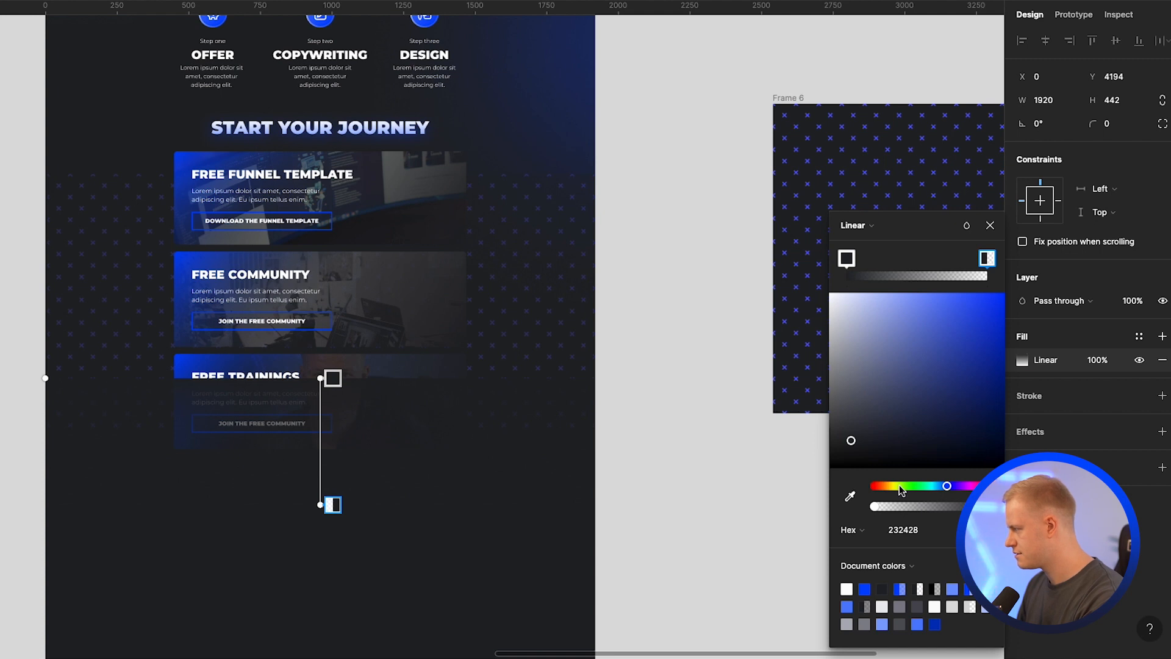
Step: Rotate the gradient rectangle 180° over the pattern's lower part and paste it behind the cards, directly above the pattern image
drag(874, 510, 1036, 438)
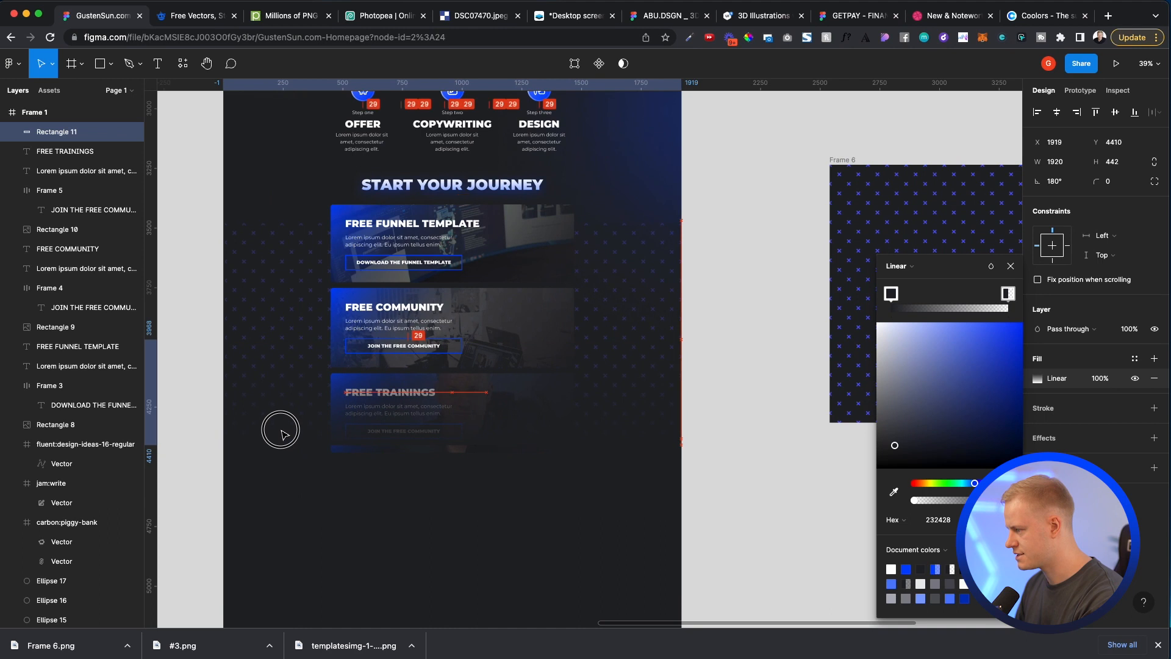
click(282, 434)
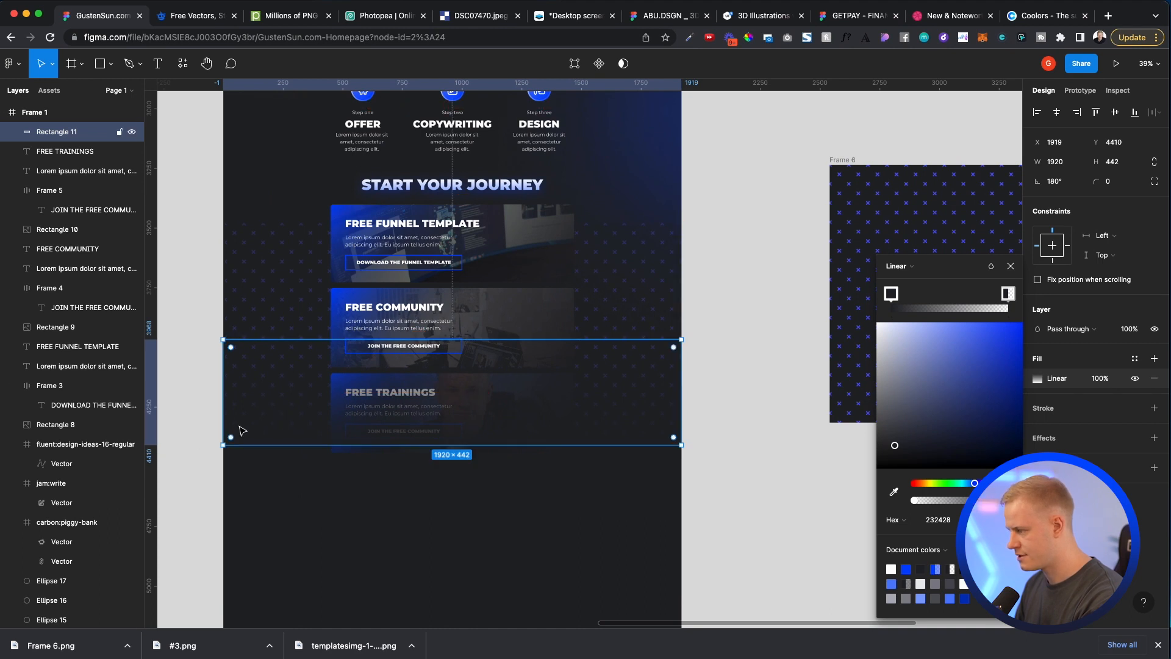
click(264, 403)
key(ctrl+v)
click(296, 497)
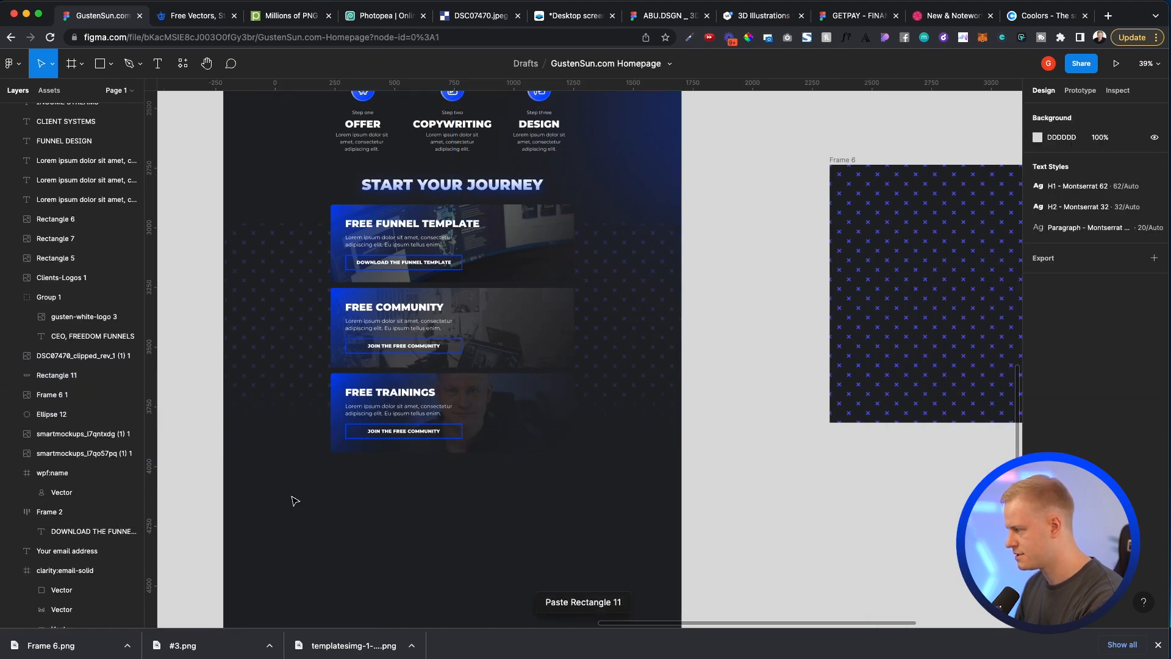
Step: Widen the gradient rectangle to 1938 × 442 and place it over the pattern's bottom edge at X 1909, Y 4444
mouse_move(261, 425)
mouse_down()
mouse_move(264, 479)
mouse_move(264, 406)
mouse_move(272, 422)
mouse_up()
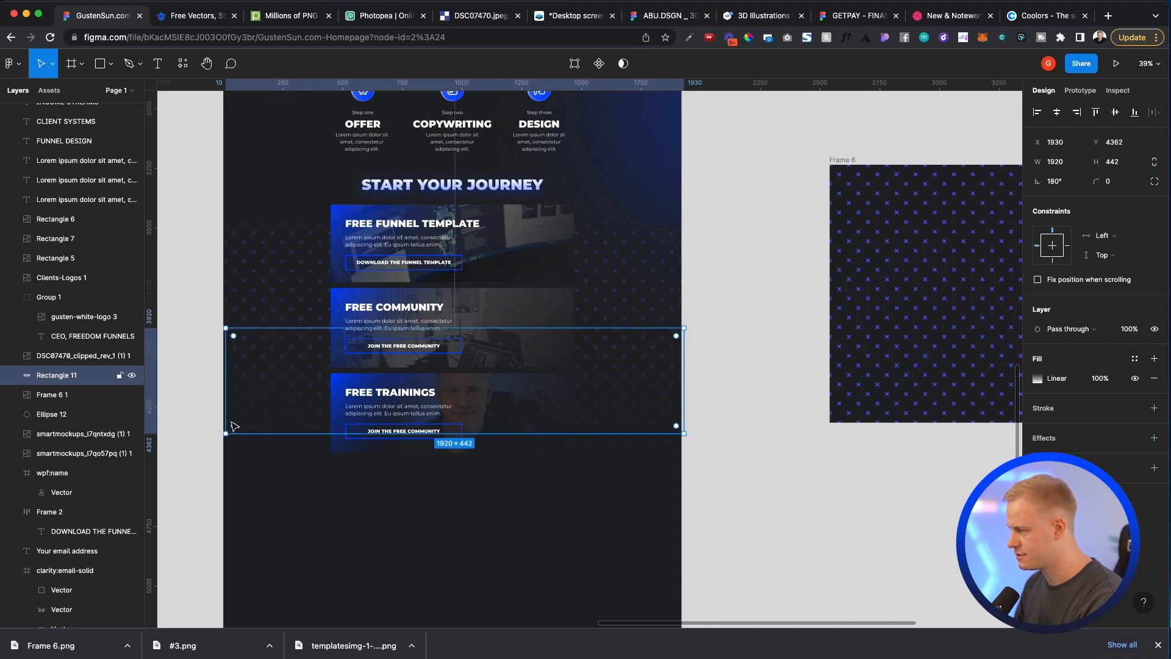
click(219, 305)
click(222, 301)
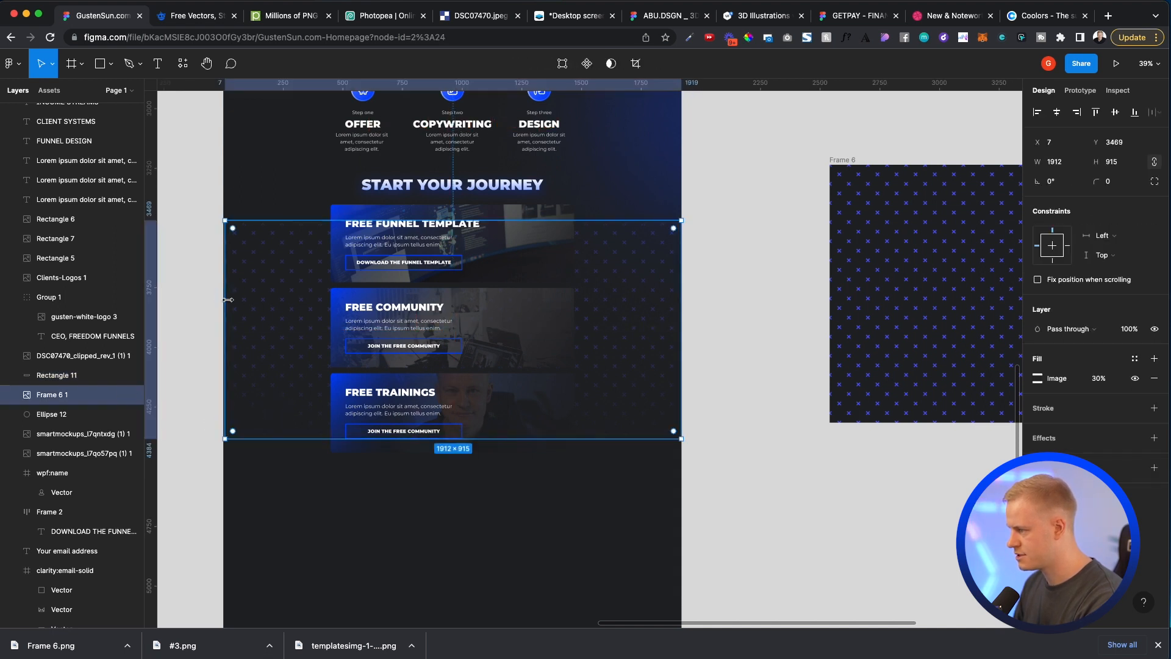
click(711, 317)
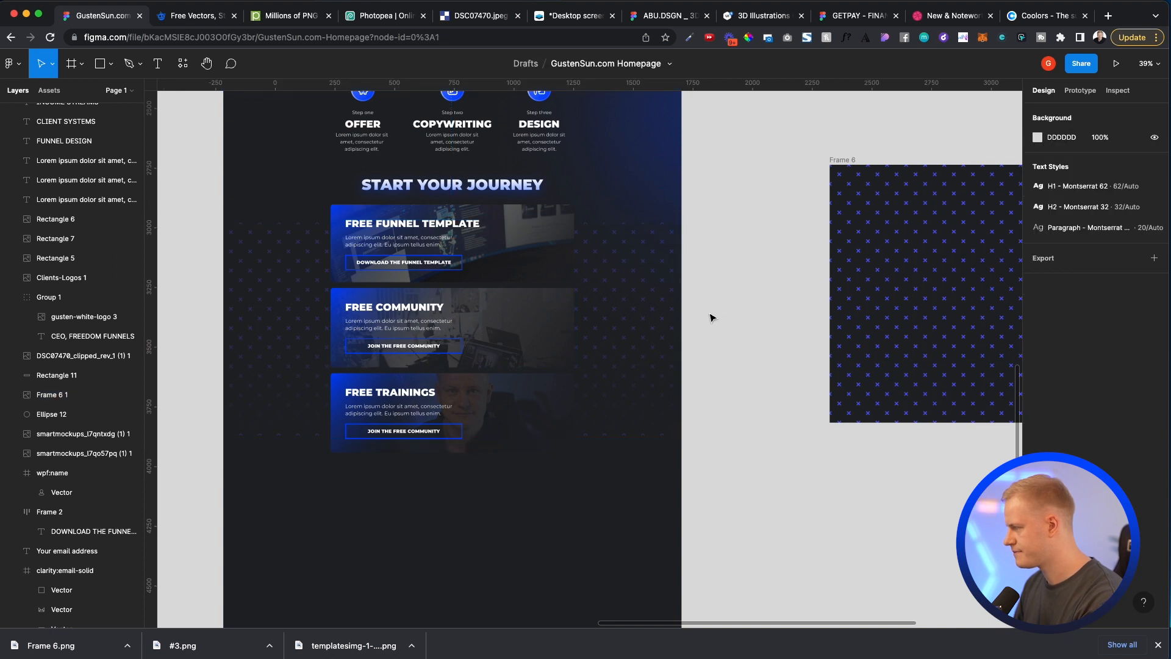
Step: Duplicate the gradient rectangle, move the copy over the pattern's top edge at X 1925, Y 3463, and flip it vertically
click(607, 387)
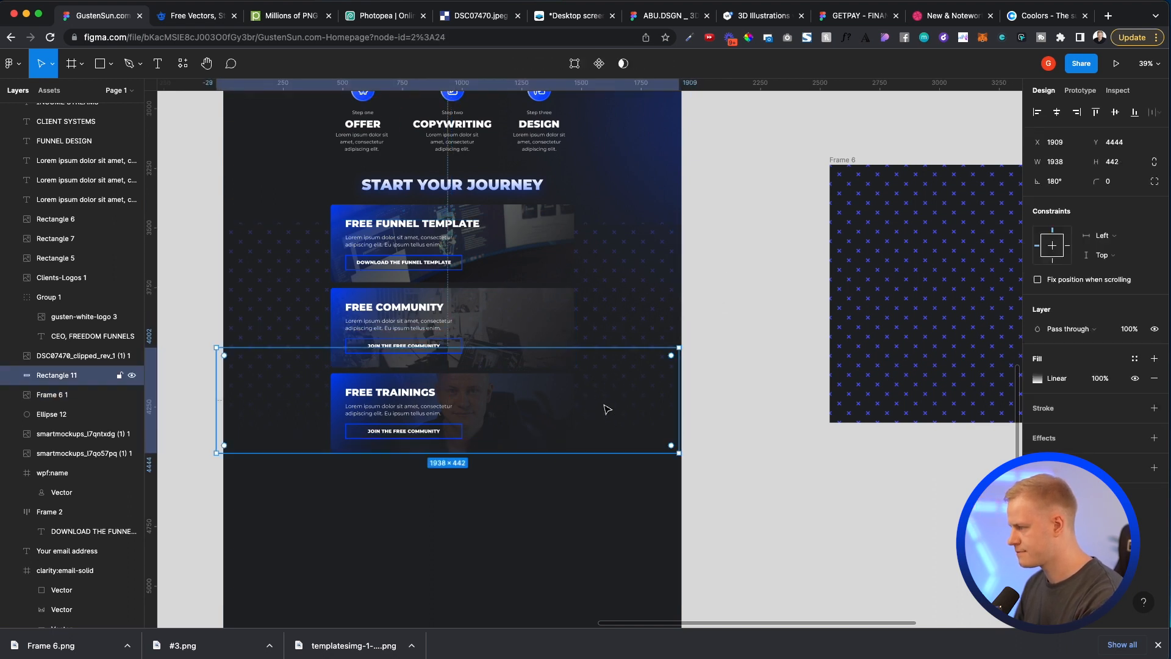
key(ctrl+v)
drag(607, 405, 619, 253)
right_click(630, 207)
click(649, 567)
click(725, 241)
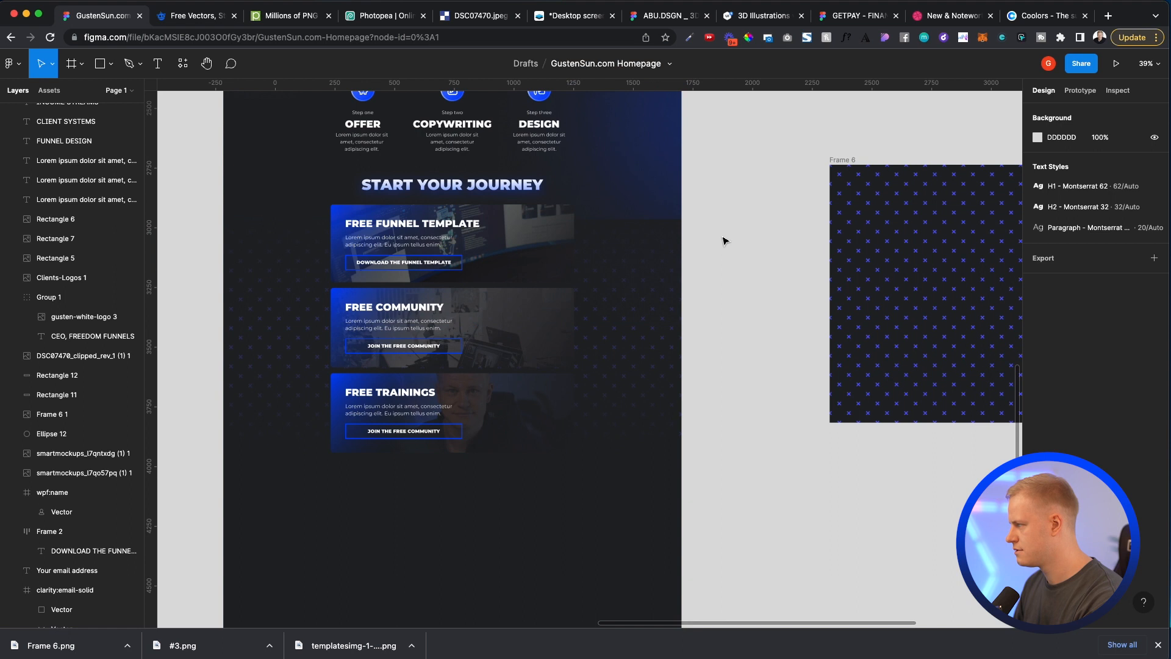
Step: Cut the blue glow ellipse beside the Start Your Journey heading and paste it directly above the upper gradient rectangle
click(662, 184)
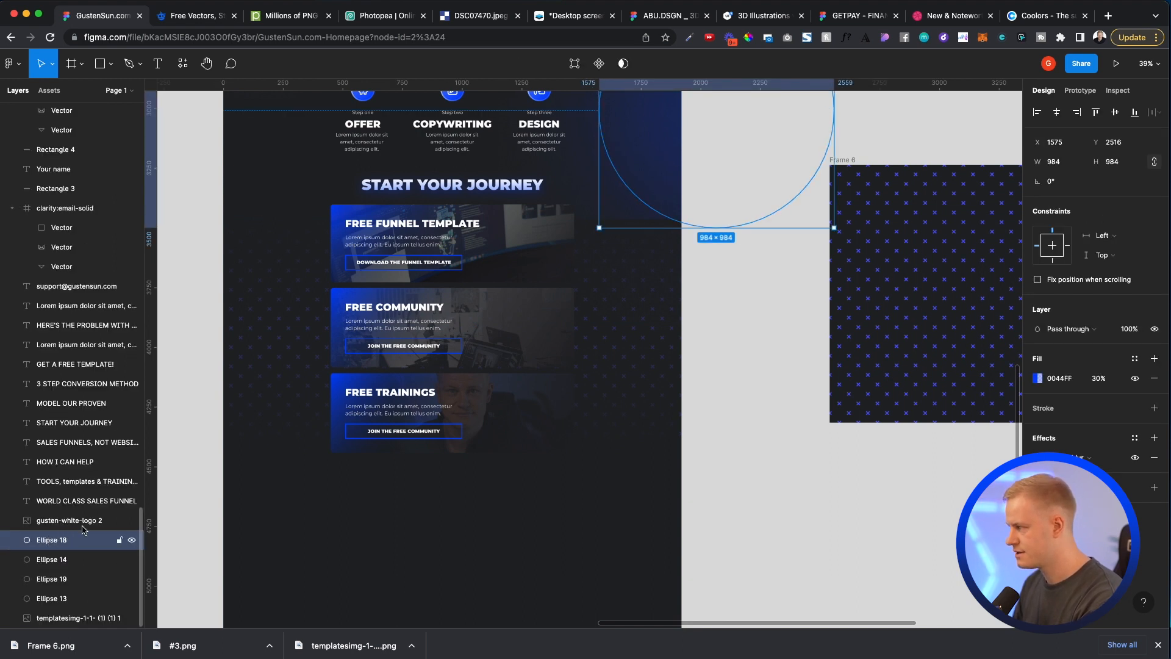
click(613, 247)
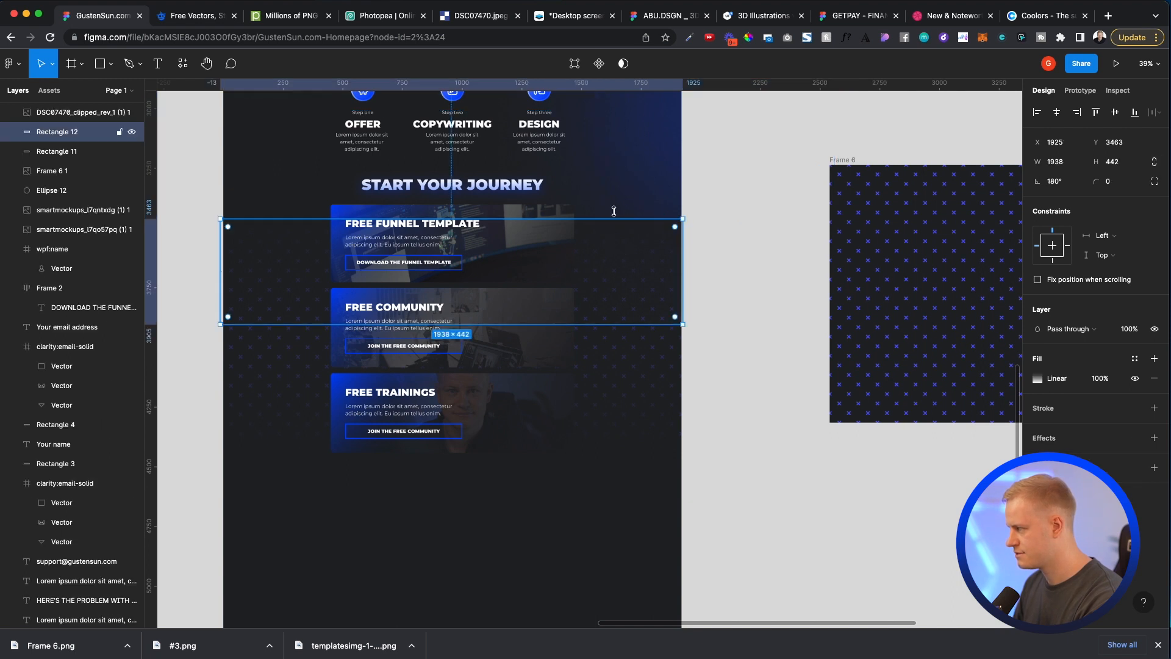
key(Escape)
click(632, 177)
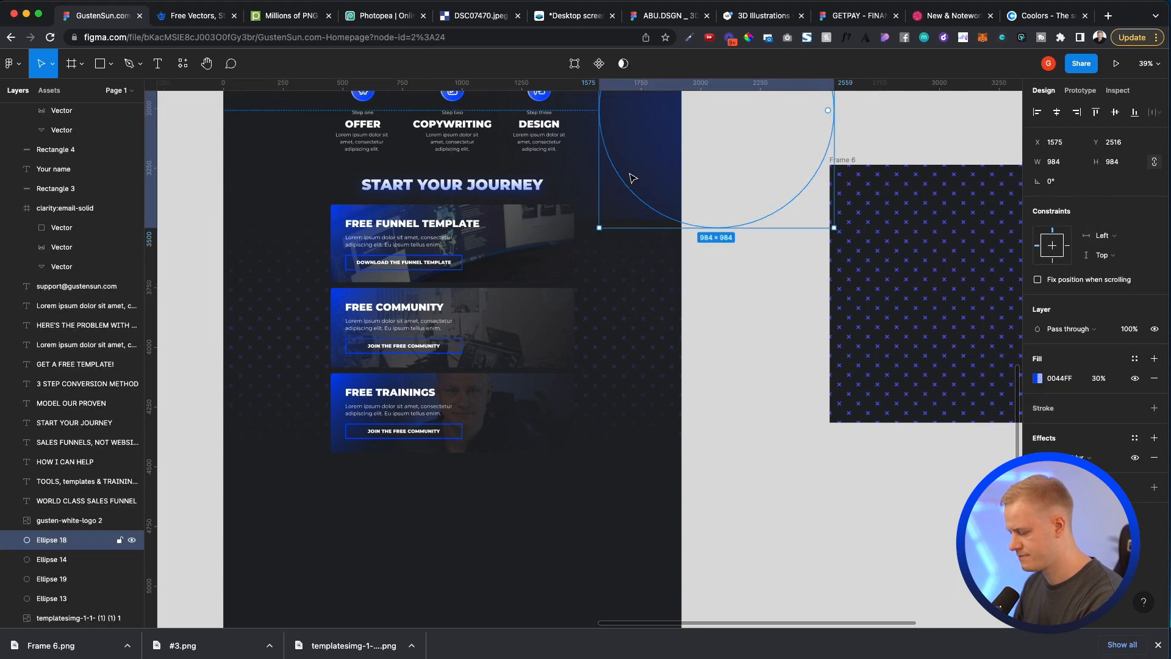
key(ctrl+x)
click(619, 237)
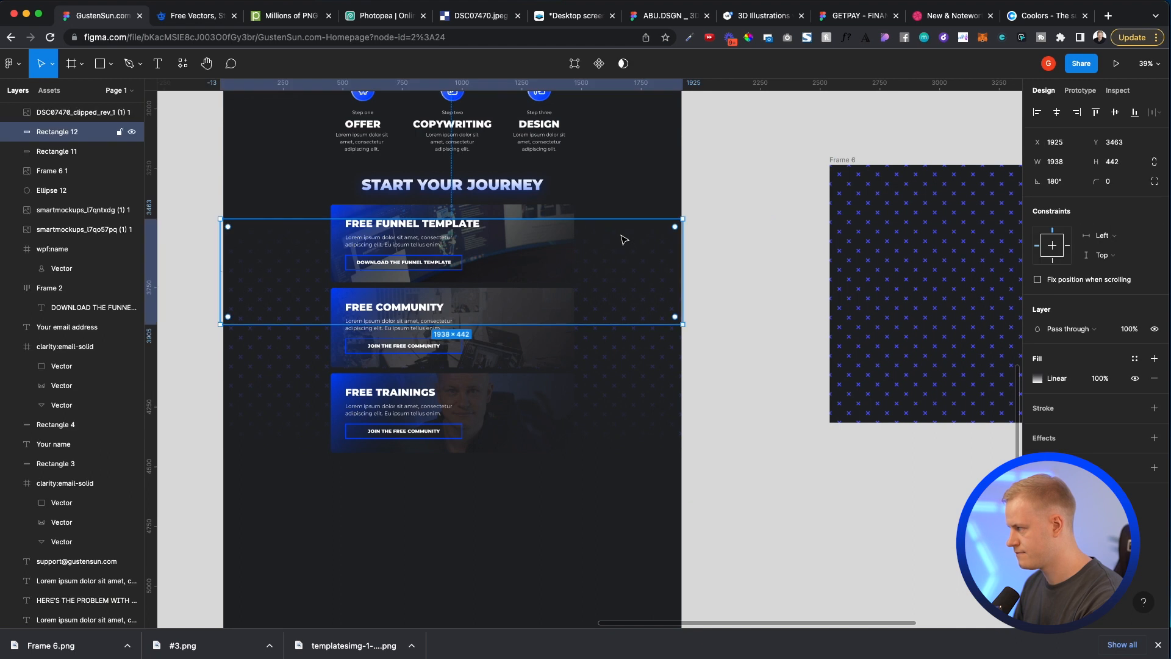
key(ctrl+v)
Step: Move the pasted glow ellipse to X 1388, Y 2827 so it overlaps the pattern's upper edge, and deselect it
click(652, 170)
drag(651, 171, 604, 244)
click(740, 369)
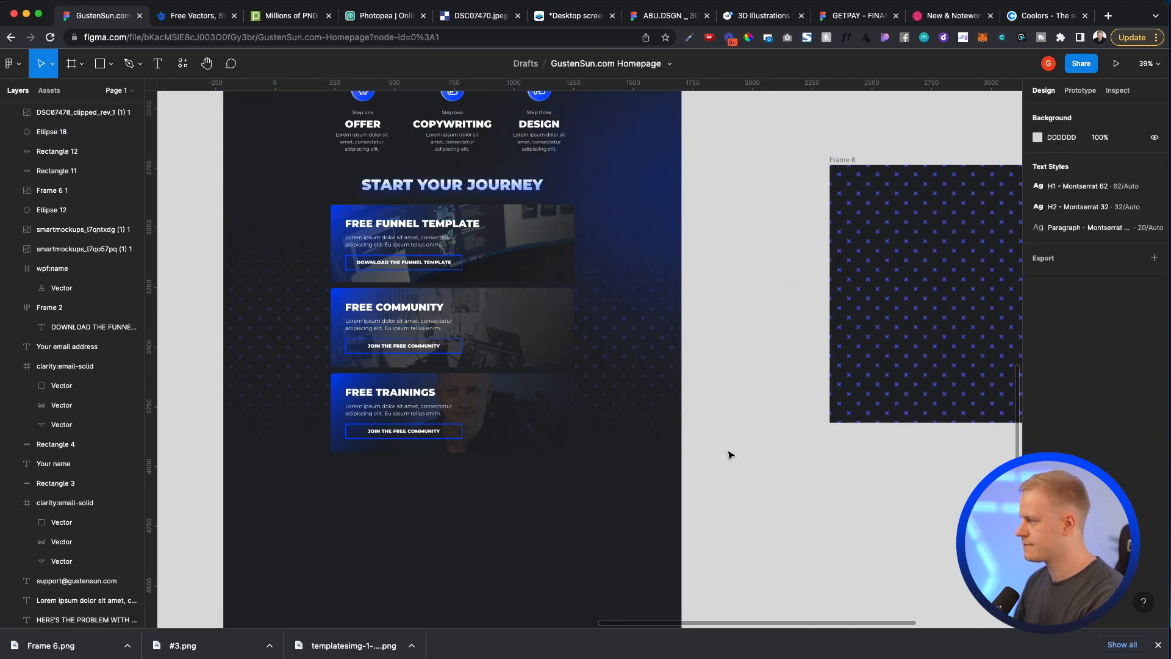
Step: Review the homepage from the hero section down to the offer cards, checking the background images and glows
scroll(729, 454, down, 5)
scroll(588, 544, up, 3)
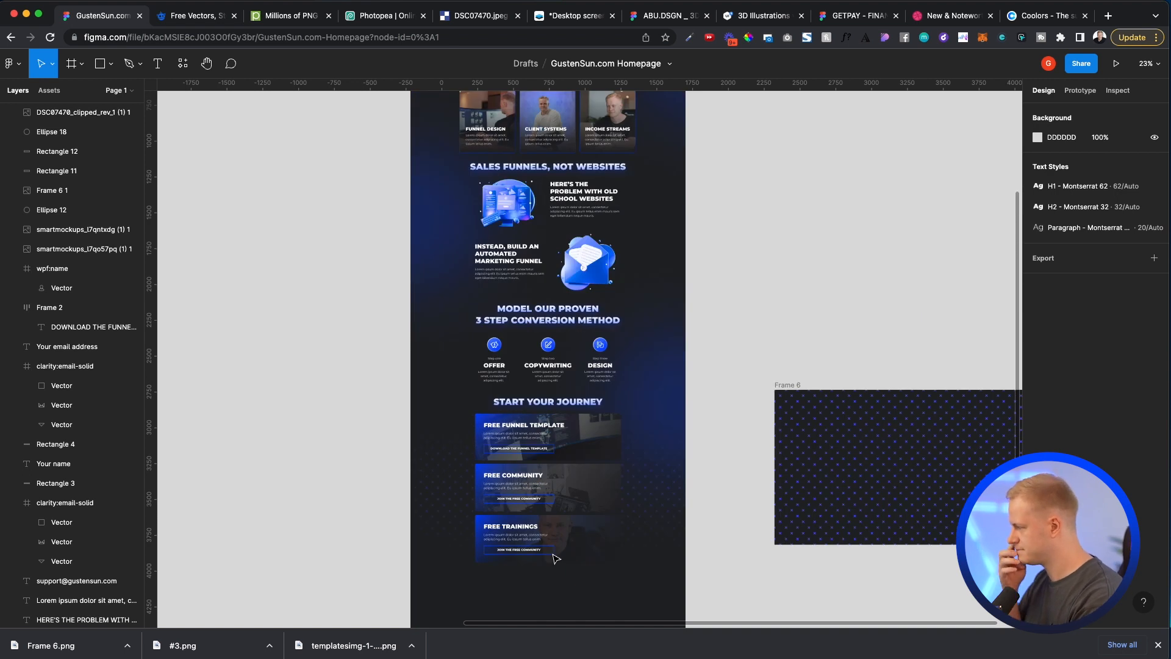
scroll(553, 533, up, 4)
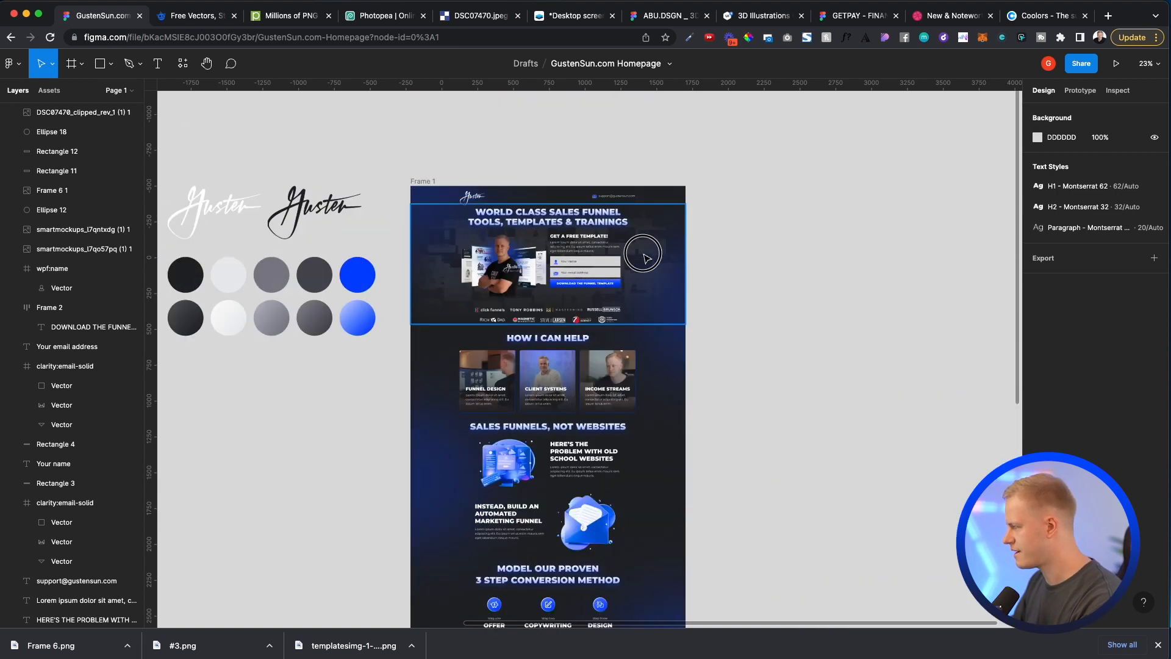
click(640, 253)
scroll(645, 293, down, 3)
scroll(592, 335, down, 1)
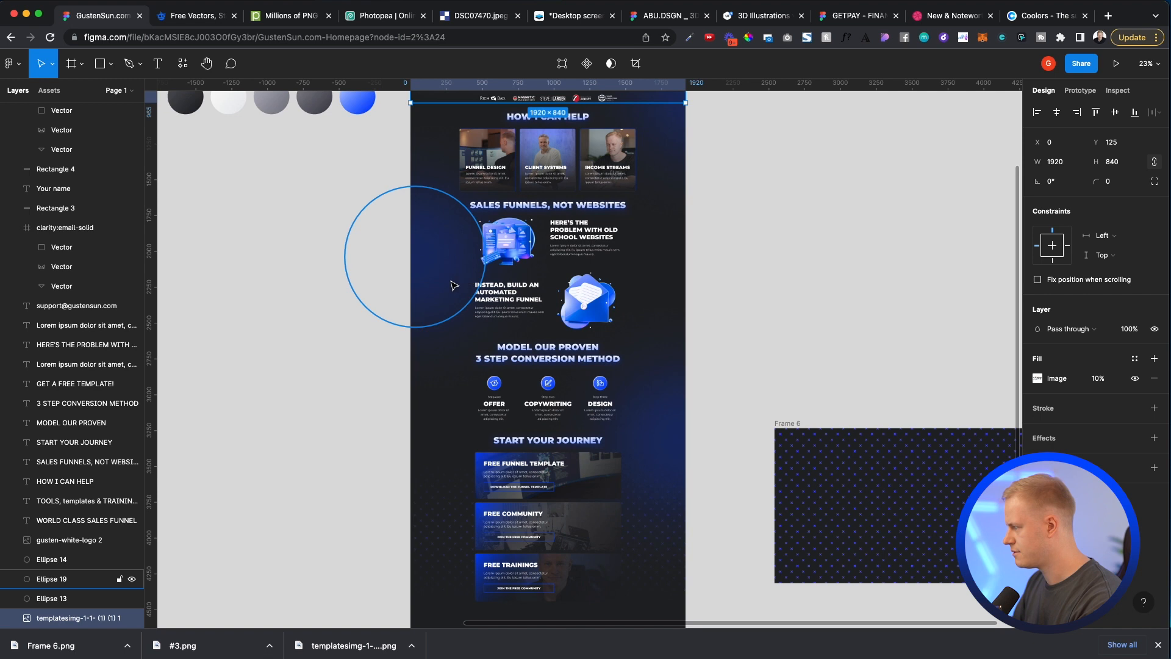
scroll(623, 508, down, 1)
scroll(623, 508, up, 3)
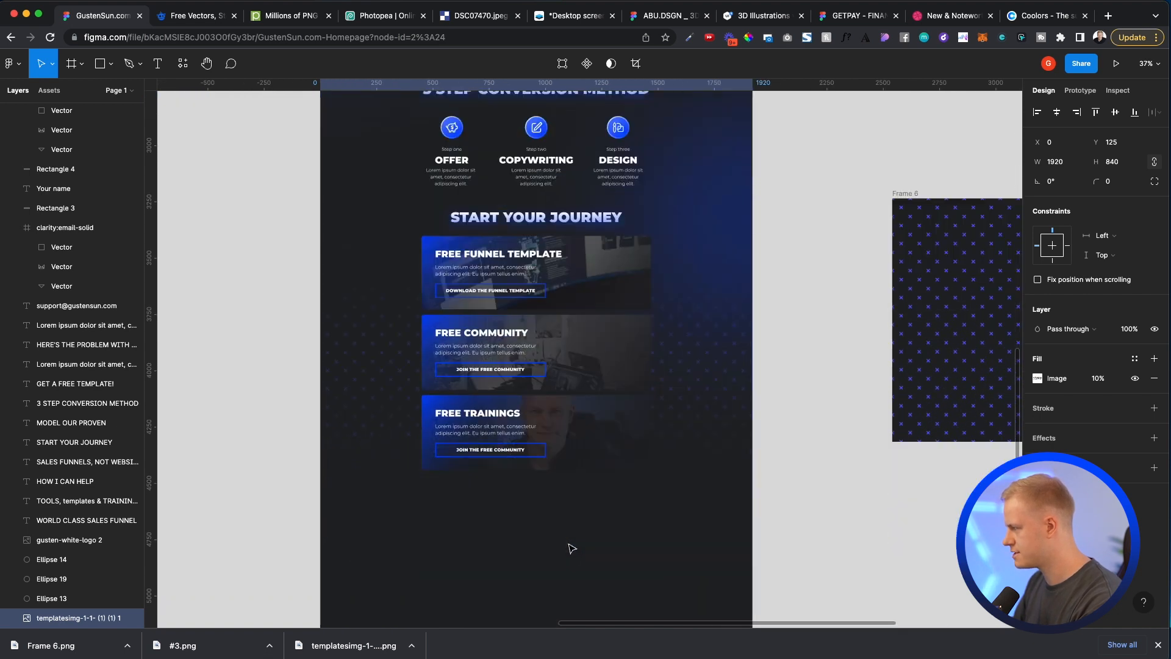
Step: Browse the Hero Patterns plugin from the patterned frame for alternative background patterns, and close it
click(713, 384)
click(704, 350)
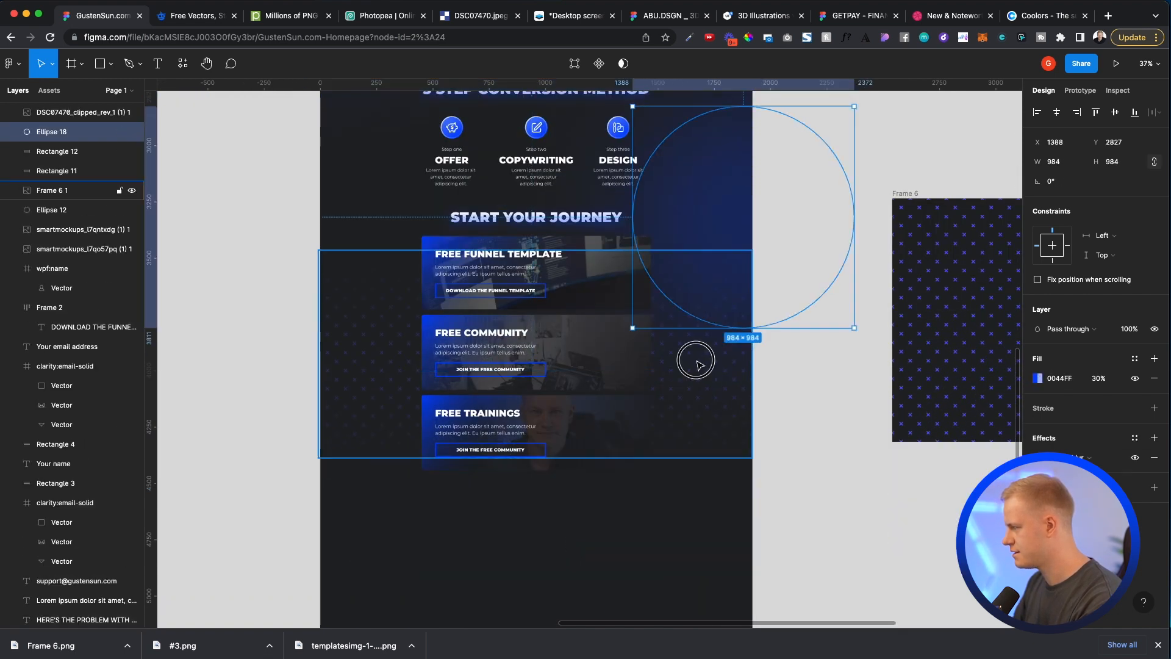
click(697, 360)
right_click(972, 311)
mouse_move(988, 507)
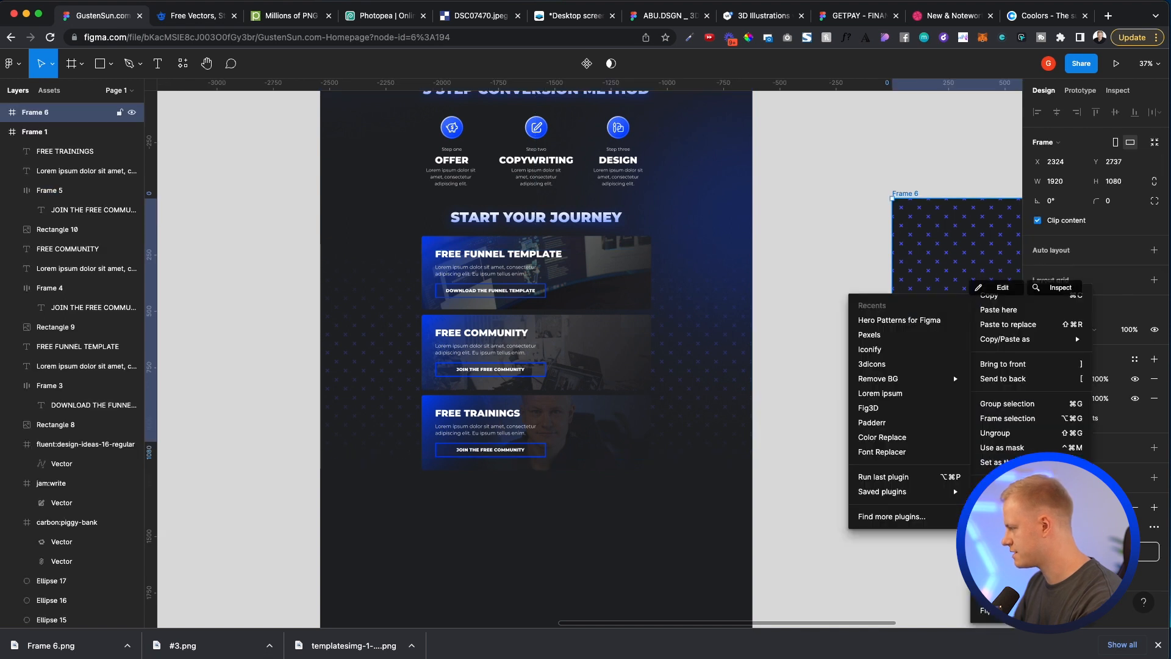
click(894, 320)
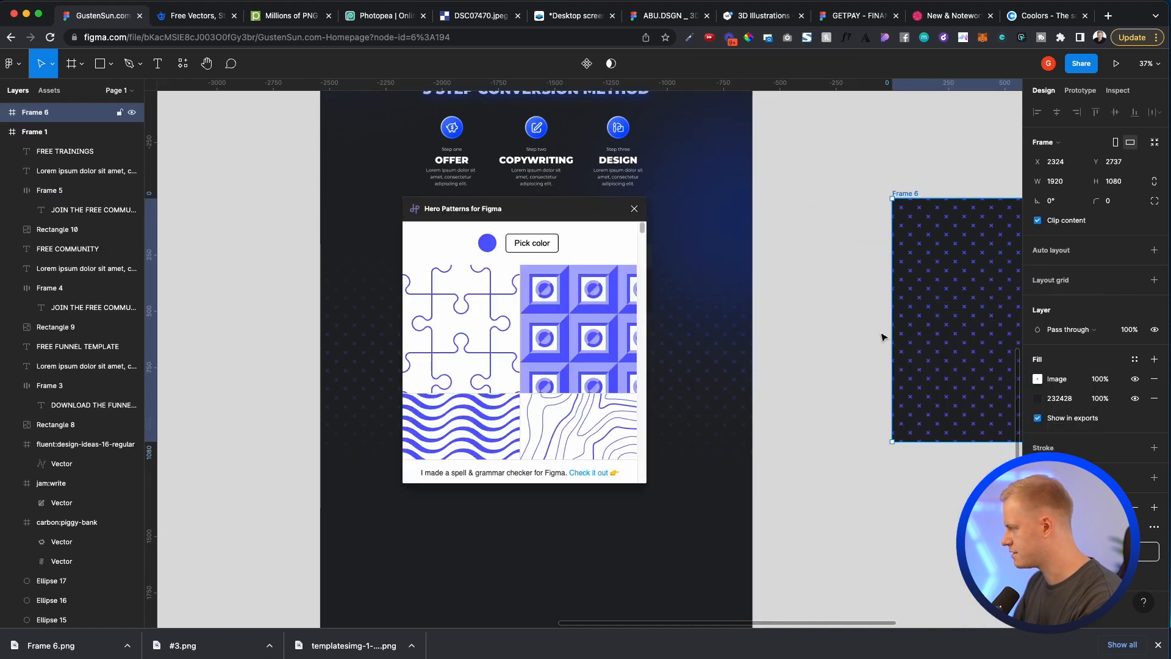
scroll(511, 371, down, 10)
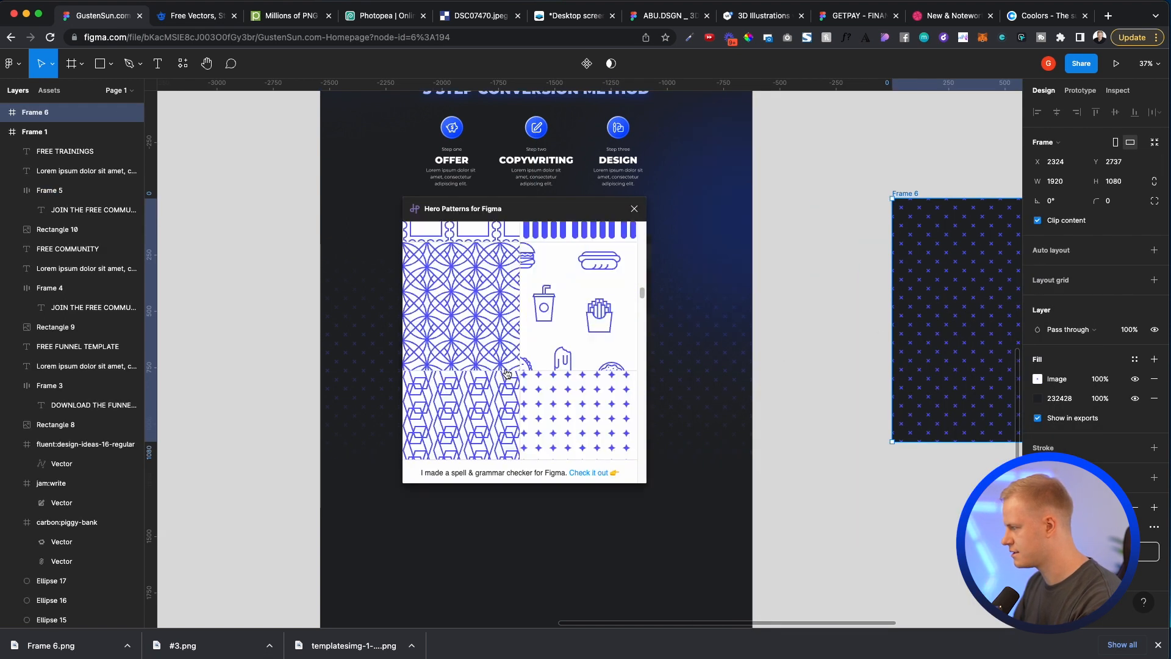
scroll(507, 373, down, 10)
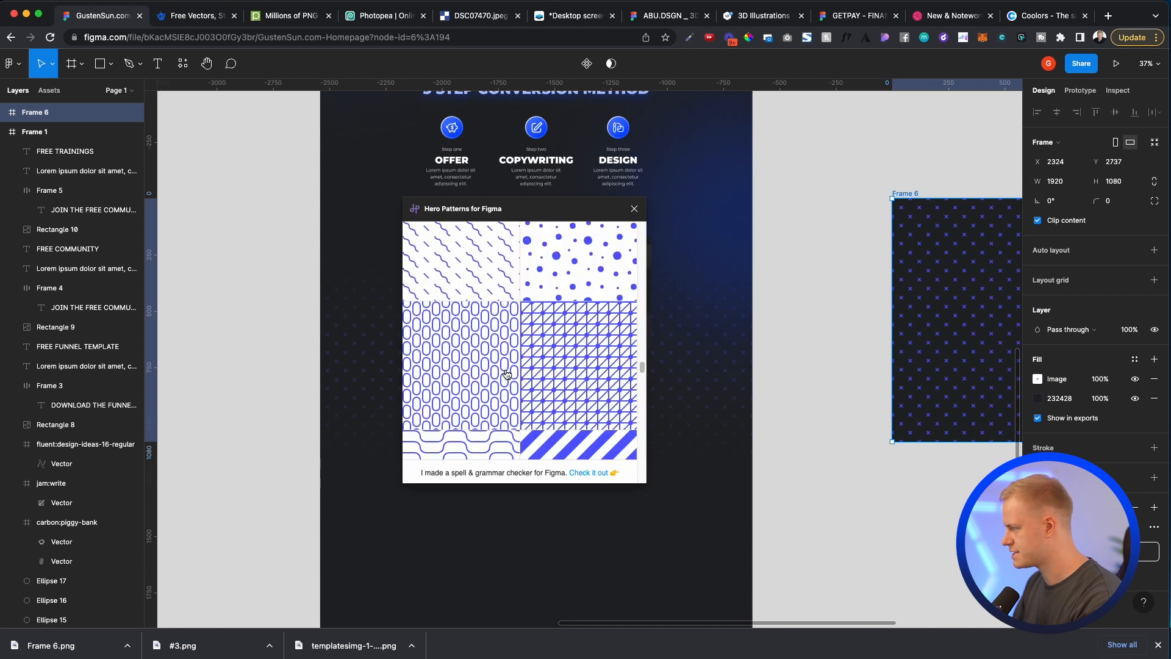
scroll(505, 366, up, 1)
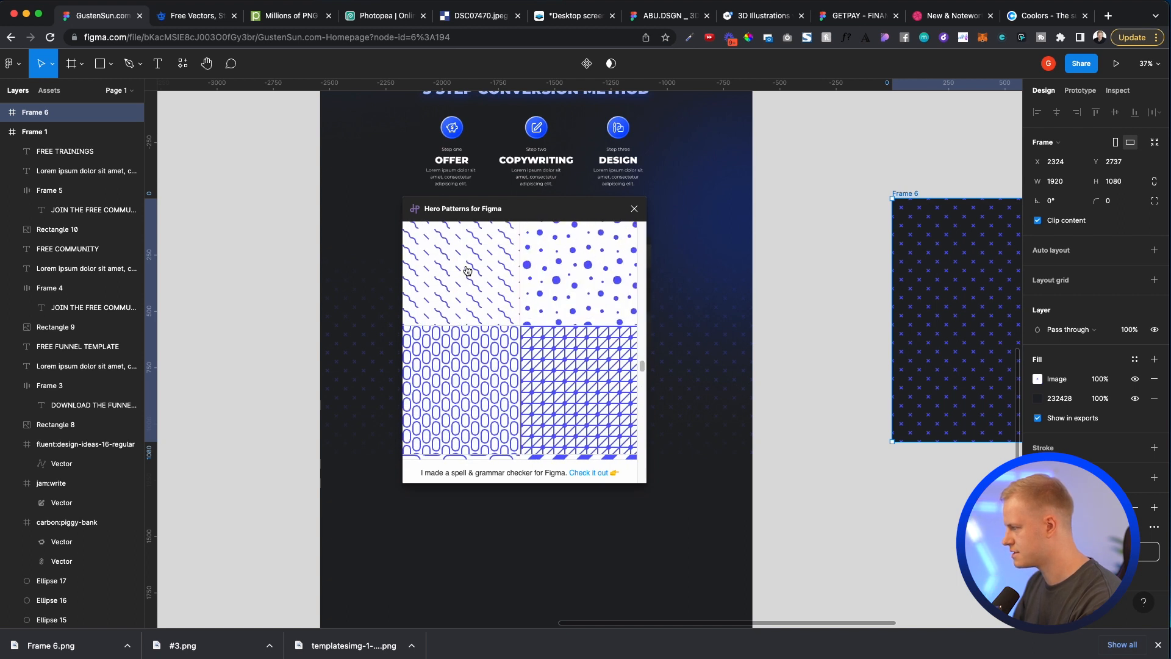
click(634, 209)
click(741, 413)
click(825, 434)
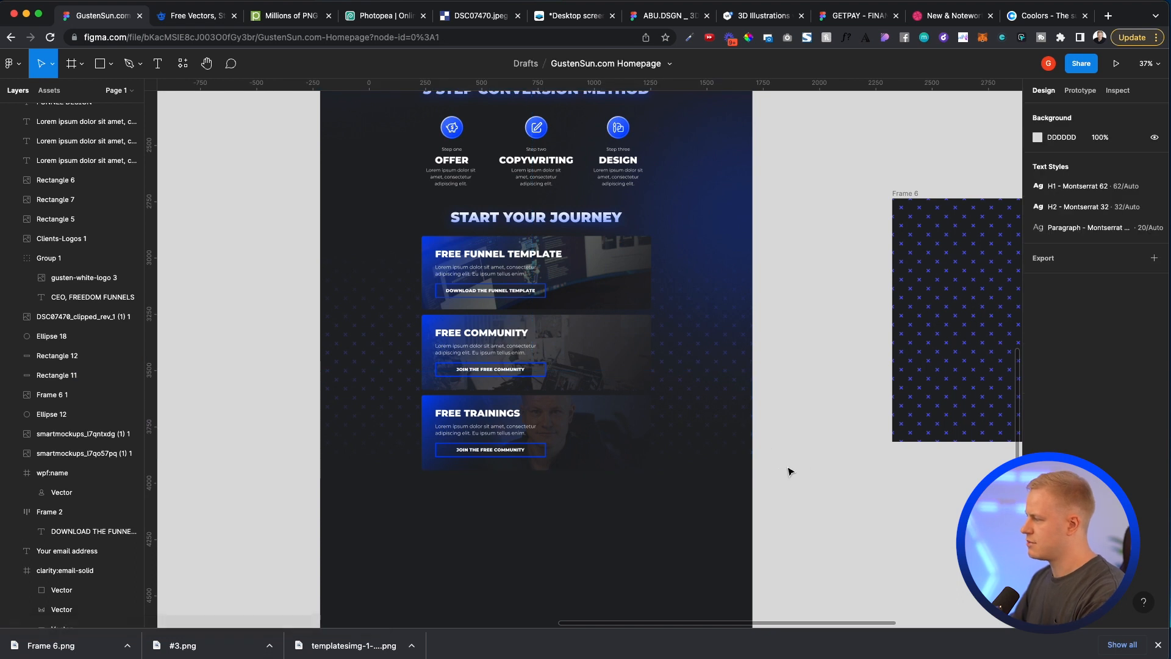
Step: Duplicate the Model Our Proven 3 Step Conversion Method section, with its three columns, and place the copy below the Free Trainings card
scroll(789, 472, up, 2)
scroll(668, 508, down, 2)
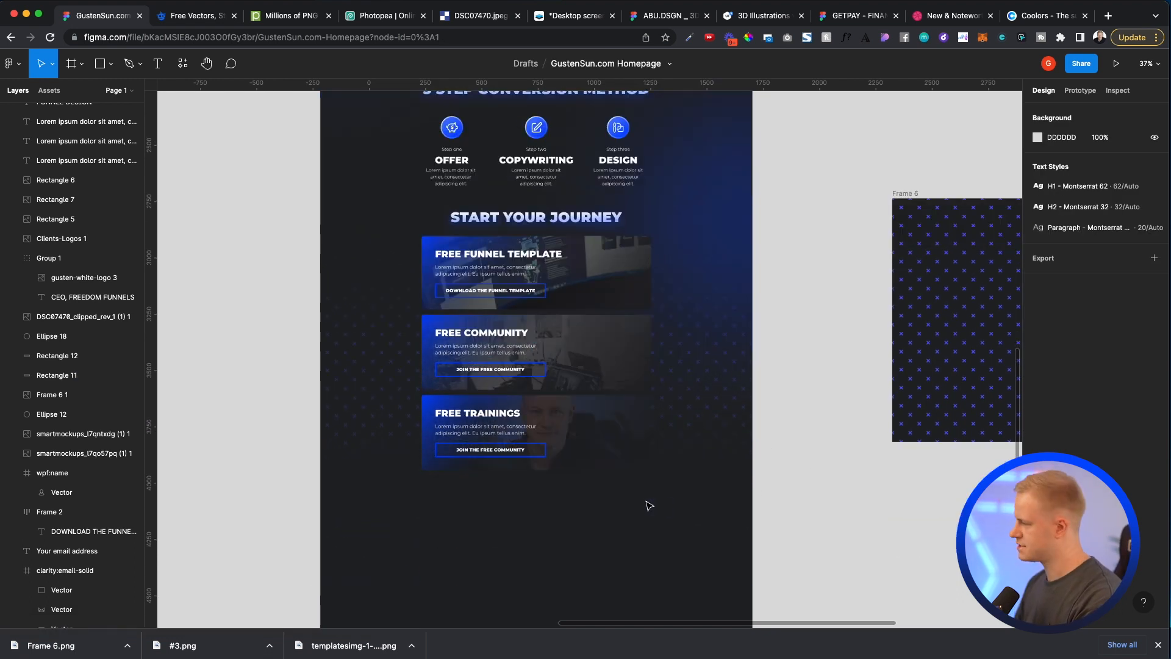
scroll(602, 470, down, 5)
scroll(604, 480, up, 1)
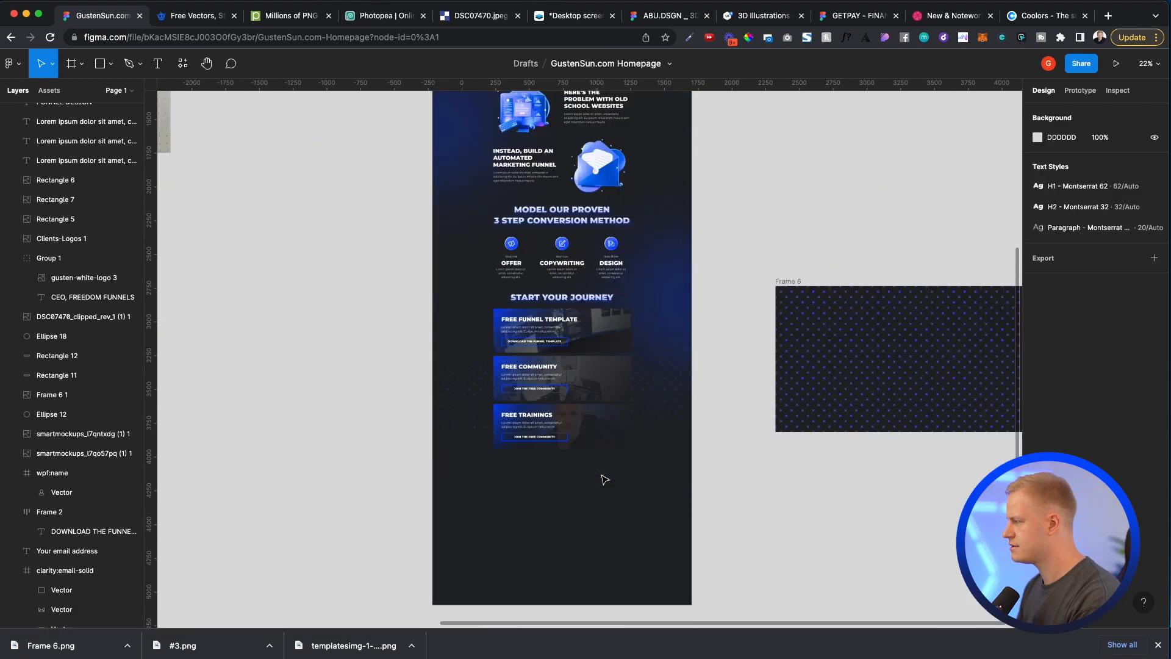
scroll(601, 481, up, 3)
scroll(585, 230, up, 3)
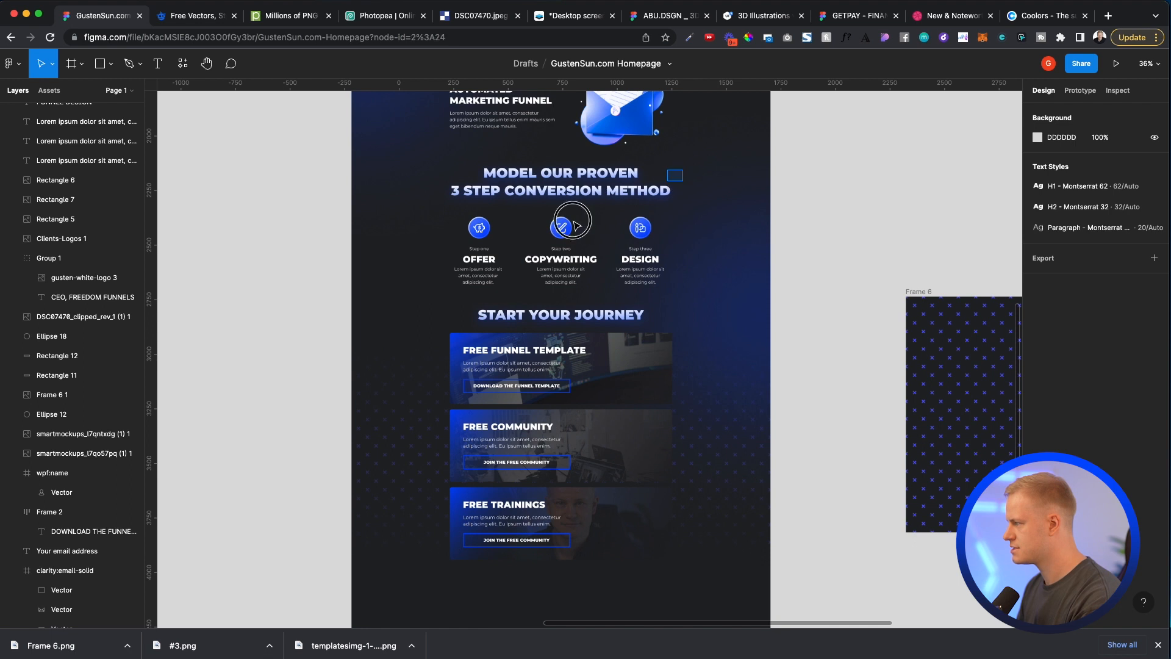
drag(573, 226, 444, 275)
click(506, 162)
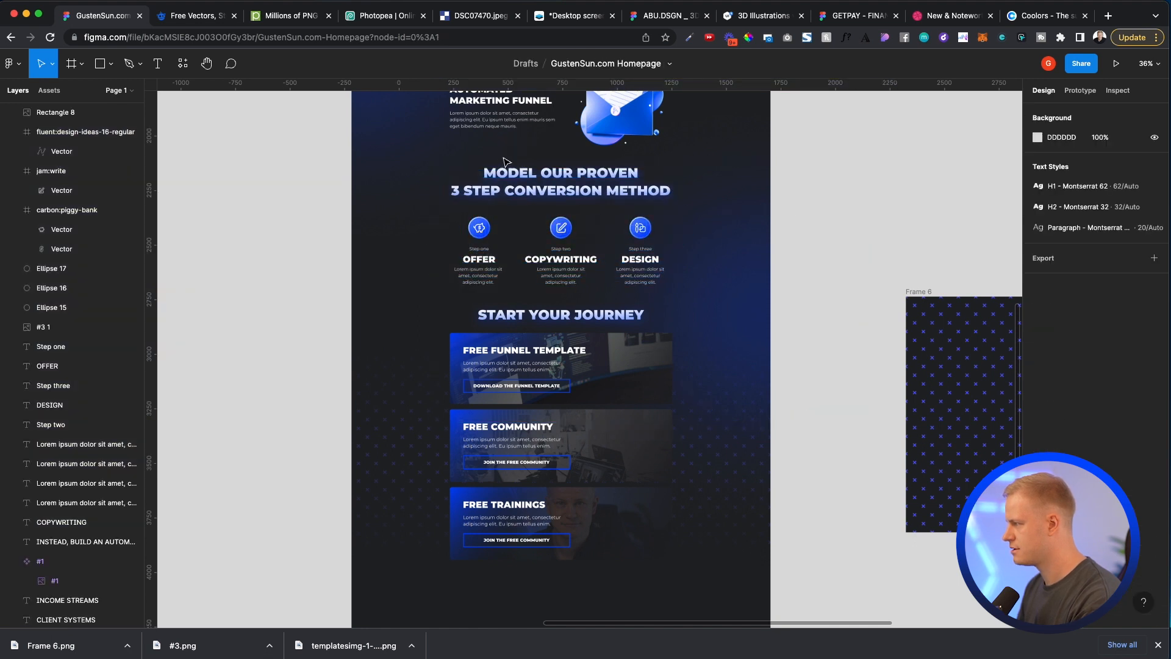
drag(490, 177, 641, 284)
key(super+c)
key(super+v)
drag(565, 233, 603, 377)
click(728, 352)
Step: Examine the homepage sections above the duplicated block, from the automated marketing funnel section down to the Free Trainings card
double_click(580, 340)
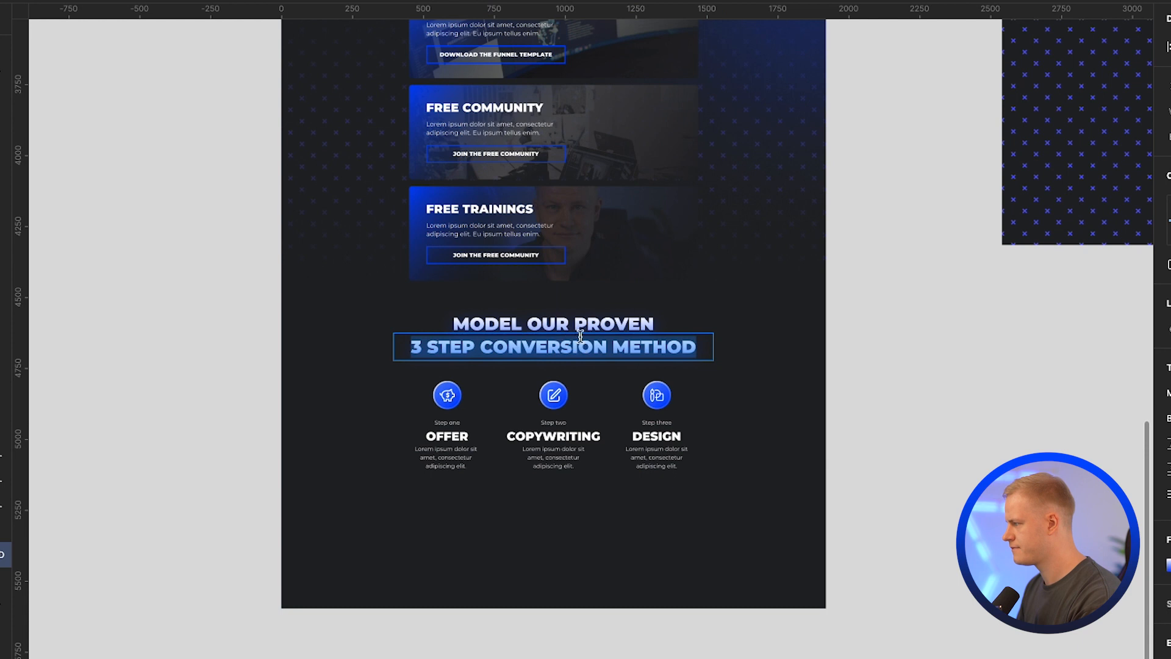
click(579, 321)
scroll(574, 336, up, 5)
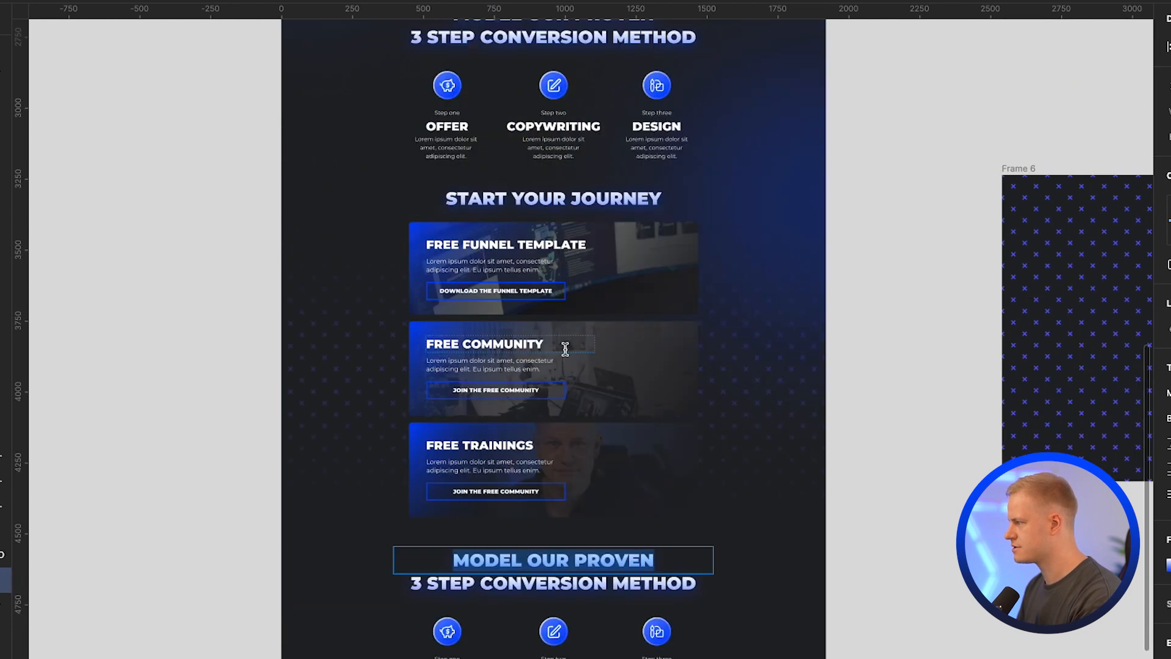
scroll(528, 379, down, 5)
scroll(517, 383, up, 5)
scroll(517, 382, down, 5)
scroll(518, 348, up, 5)
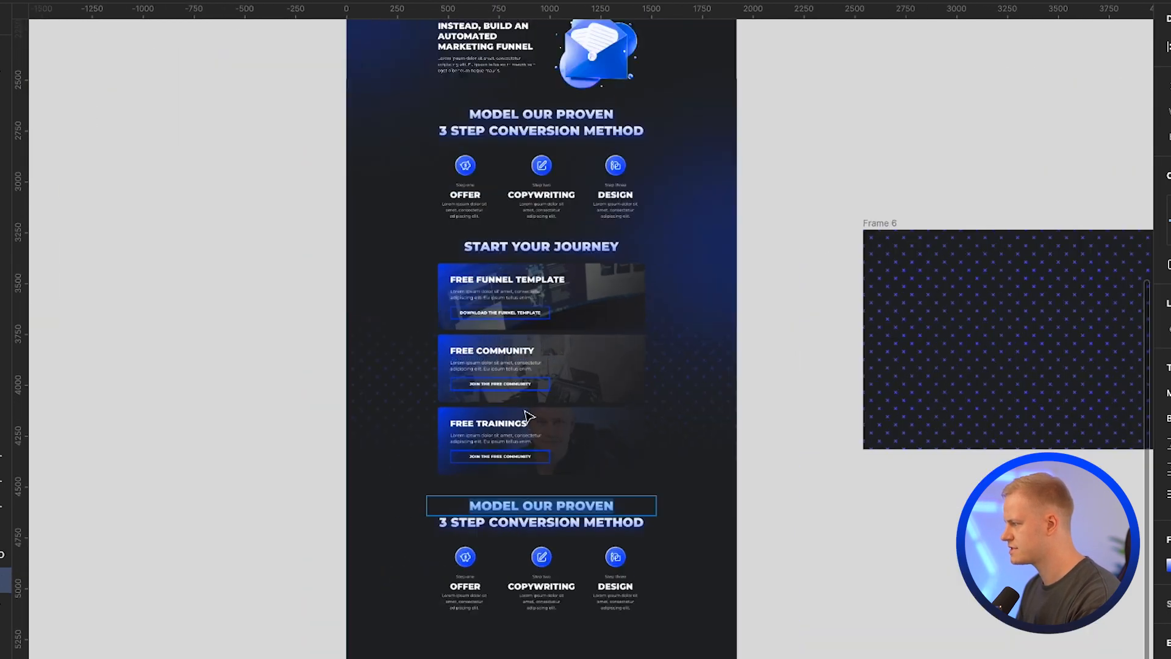
scroll(520, 318, up, 3)
scroll(520, 318, up, 3)
scroll(530, 326, down, 5)
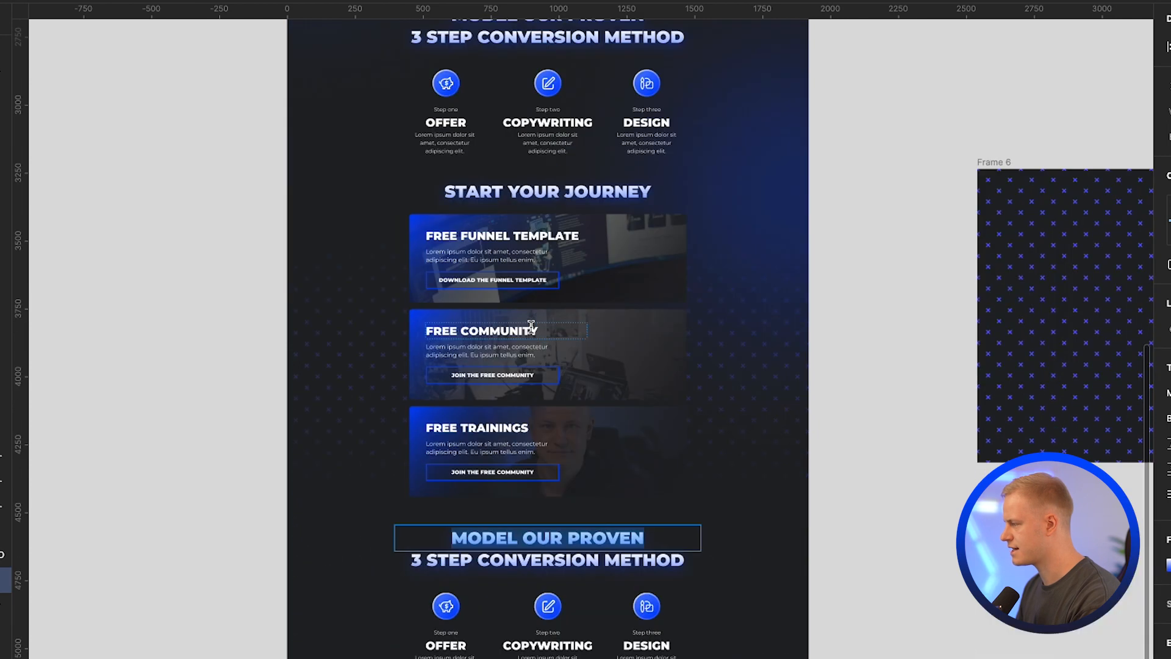
key(Escape)
scroll(769, 604, up, 3)
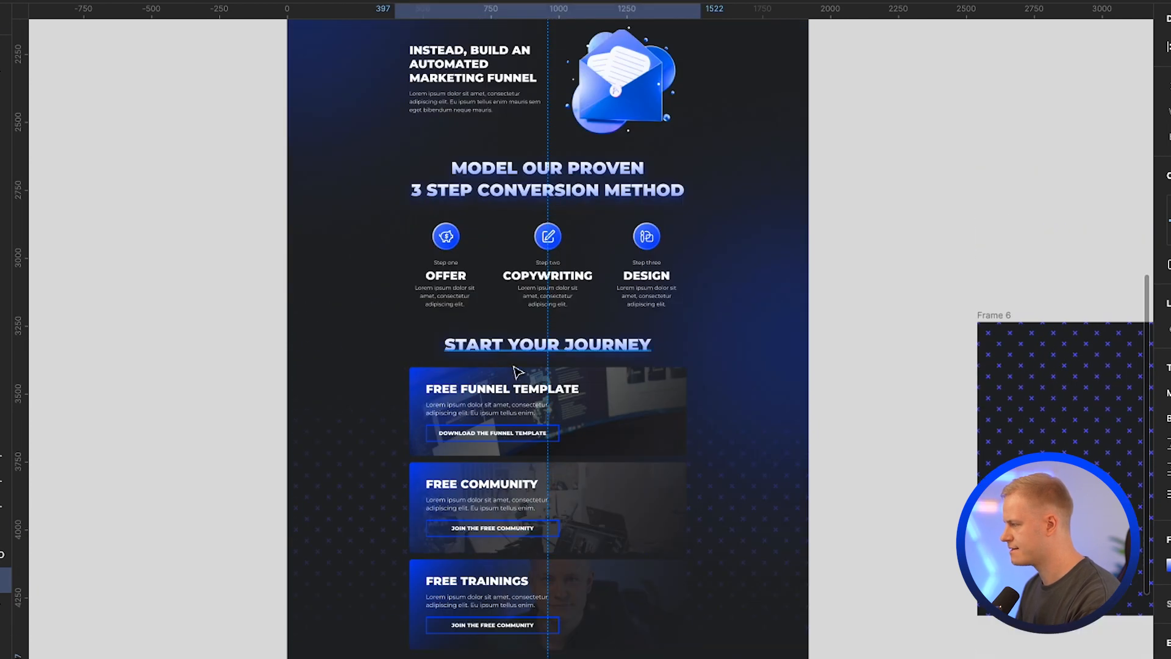
scroll(571, 392, down, 1)
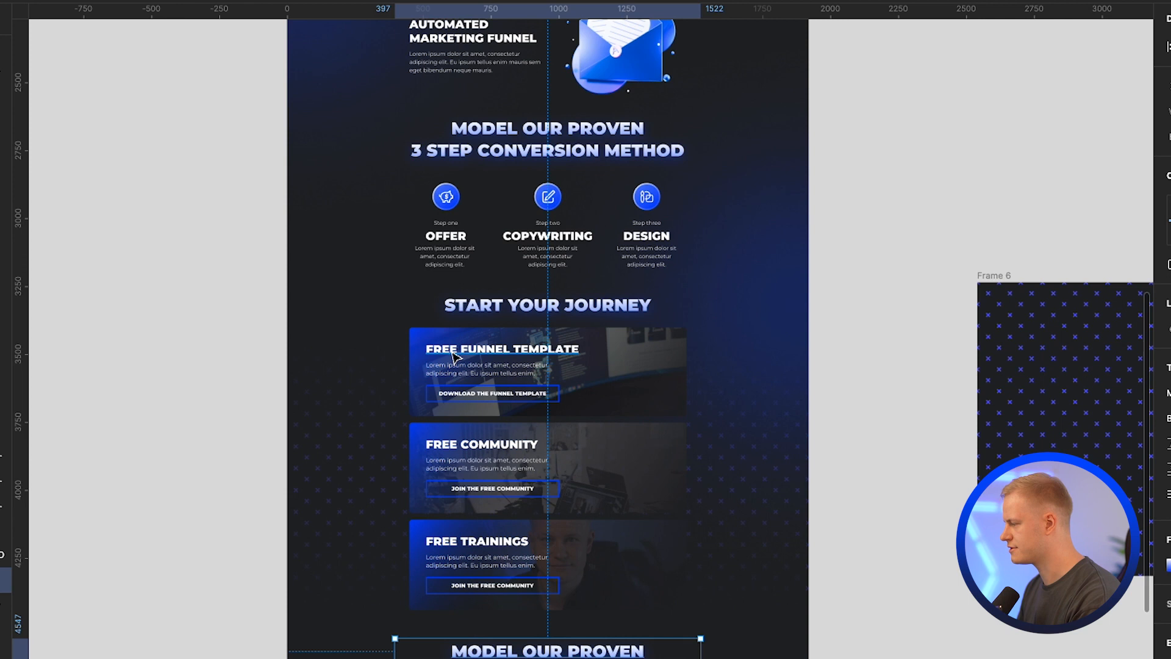
scroll(485, 457, down, 3)
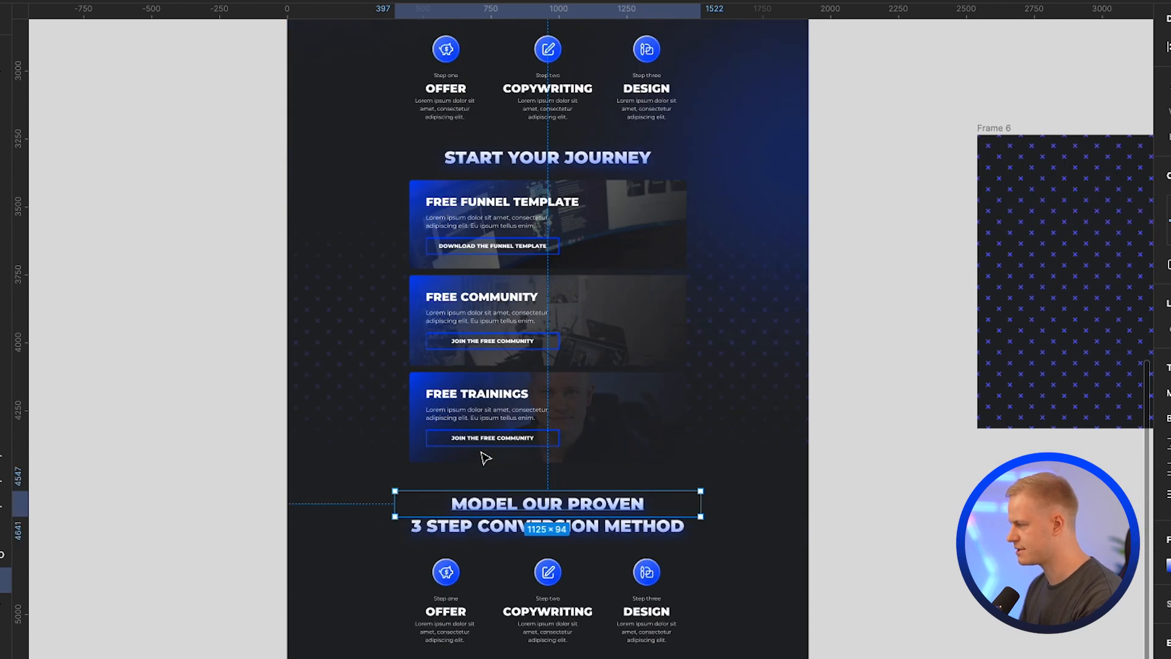
scroll(485, 458, down, 2)
Step: Change the duplicated "Model Our Proven" heading line to "LET’S STAY SOCIAL"
double_click(513, 412)
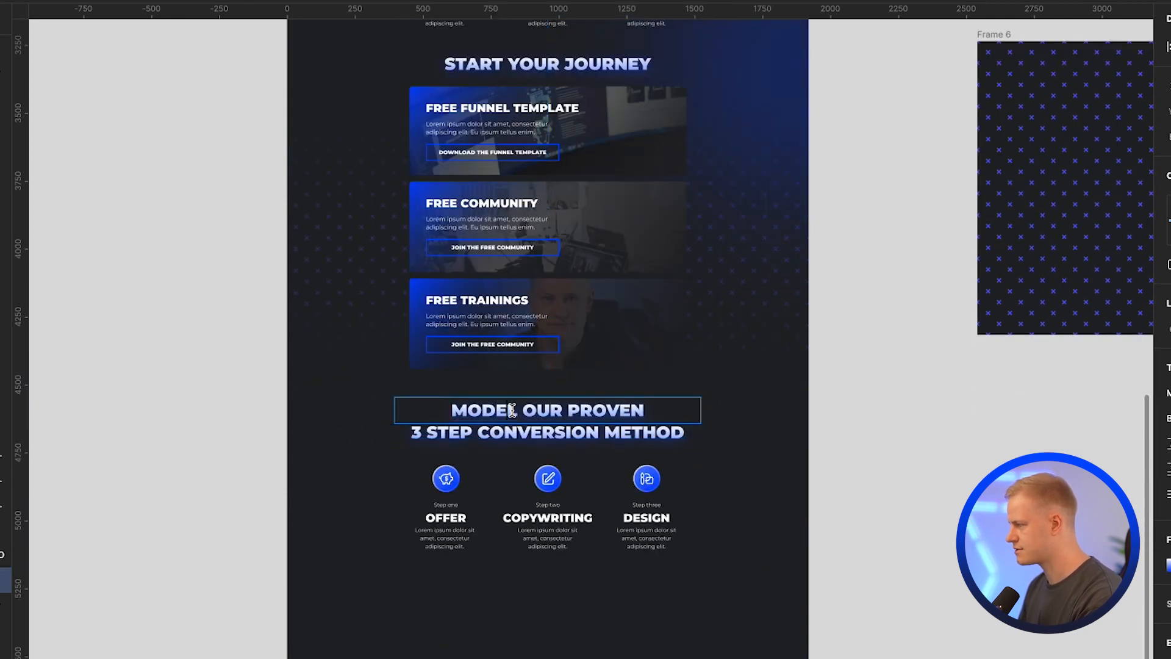
text(LET’S C)
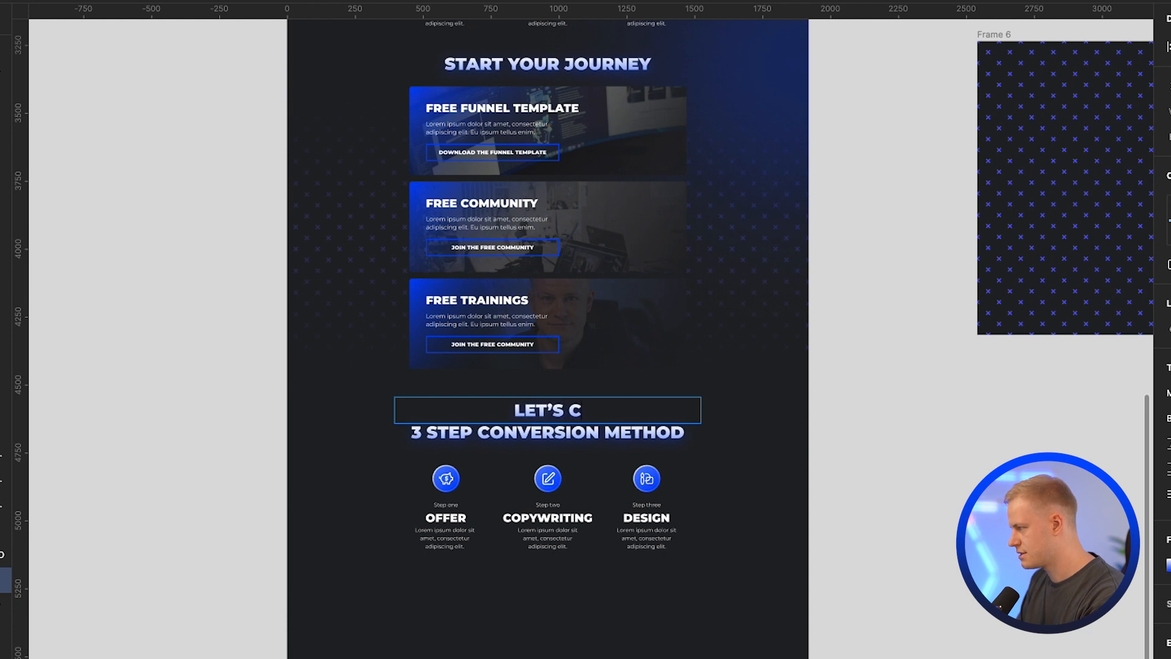
text('S CONNECT ON SOCIALS)
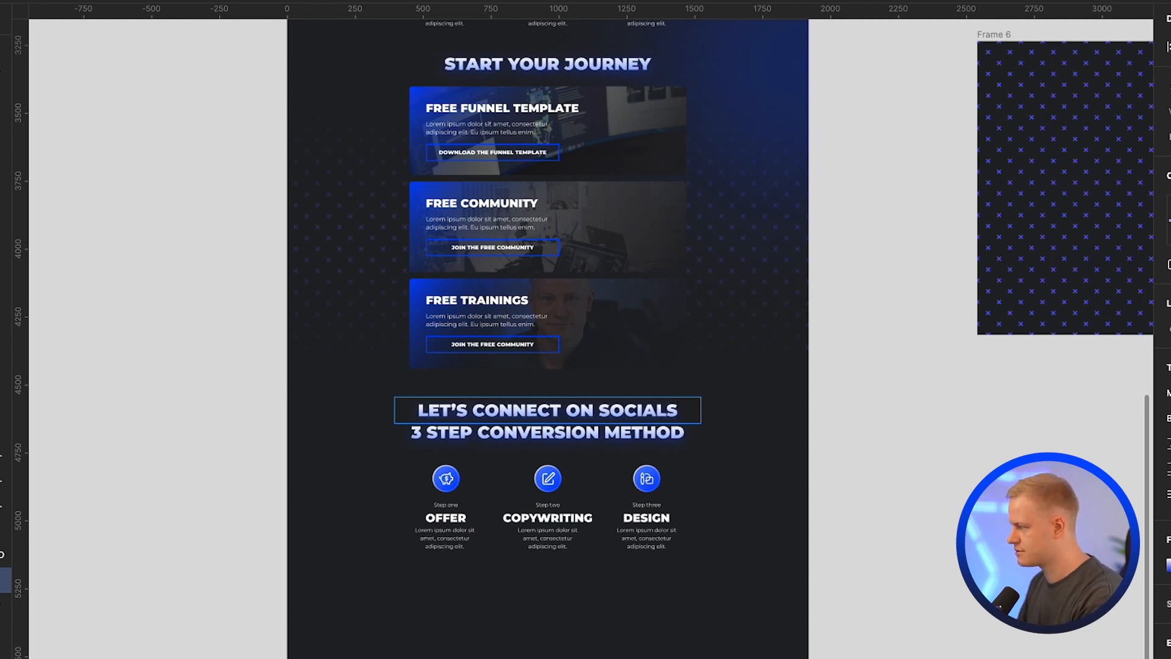
click(678, 409)
key(BackSpace)
drag(601, 410, 485, 412)
text(STAY)
key(Escape)
Step: Delete the duplicated "3 Step Conversion Method" line and move the three icon columns up beneath the Let’s Stay Social heading
click(669, 442)
key(Delete)
click(413, 521)
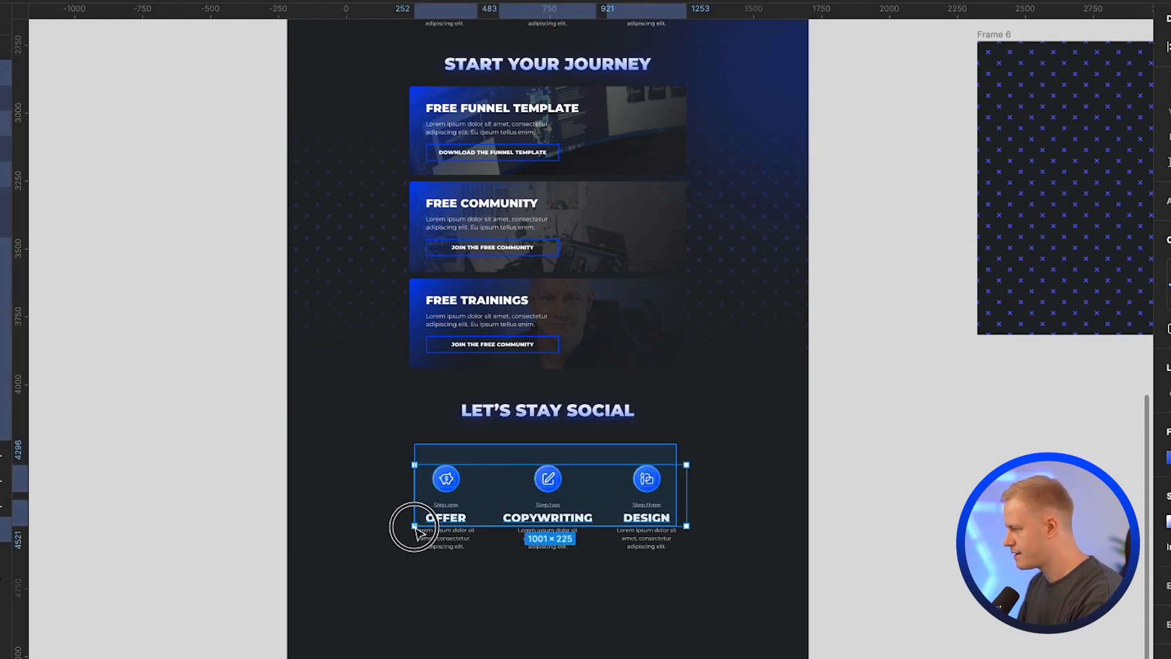
drag(551, 487, 549, 460)
click(627, 553)
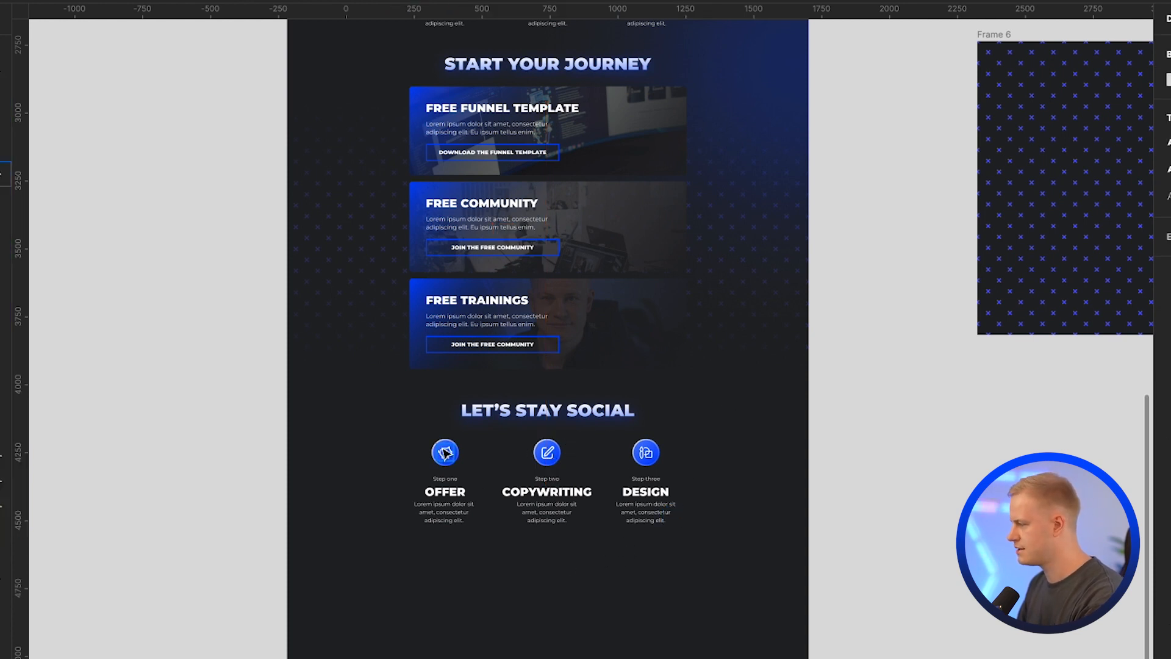
Step: Delete the piggy bank, writing and design icons from the three circles under Let’s Stay Social
super+click(446, 453)
scroll(599, 462, up, 5)
key(BackSpace)
super+click(479, 457)
key(BackSpace)
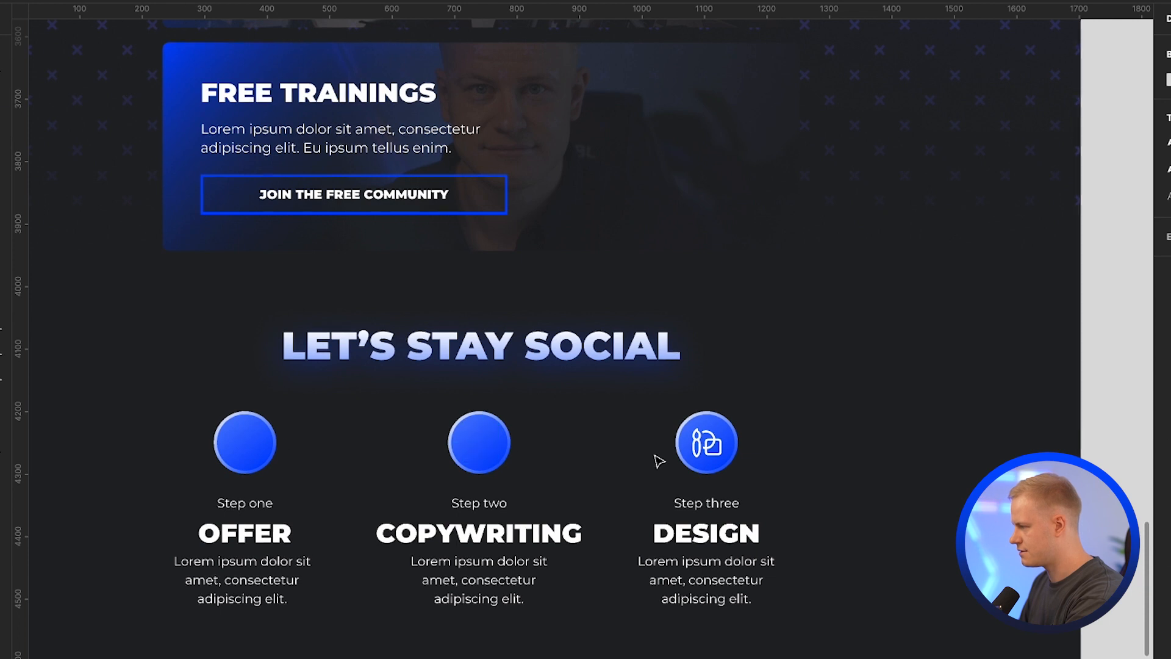
super+click(703, 443)
key(BackSpace)
Step: Set the bright blue 0044FF stop of the third circle's linear gradient fill to dark 232428
super+click(708, 443)
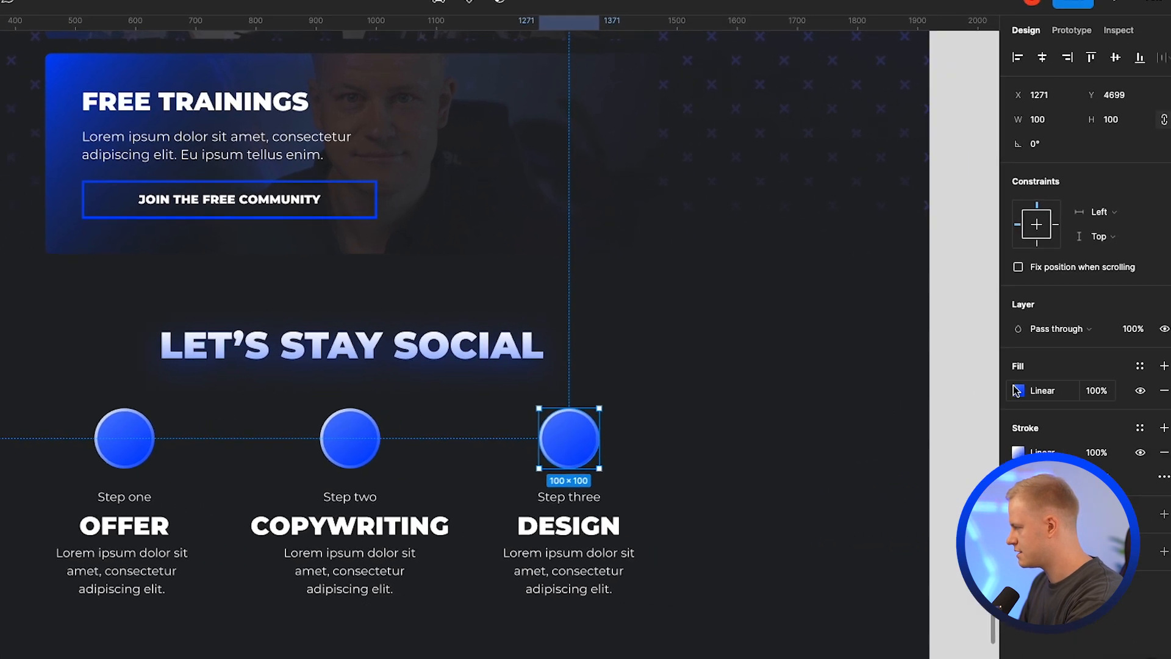
click(1017, 390)
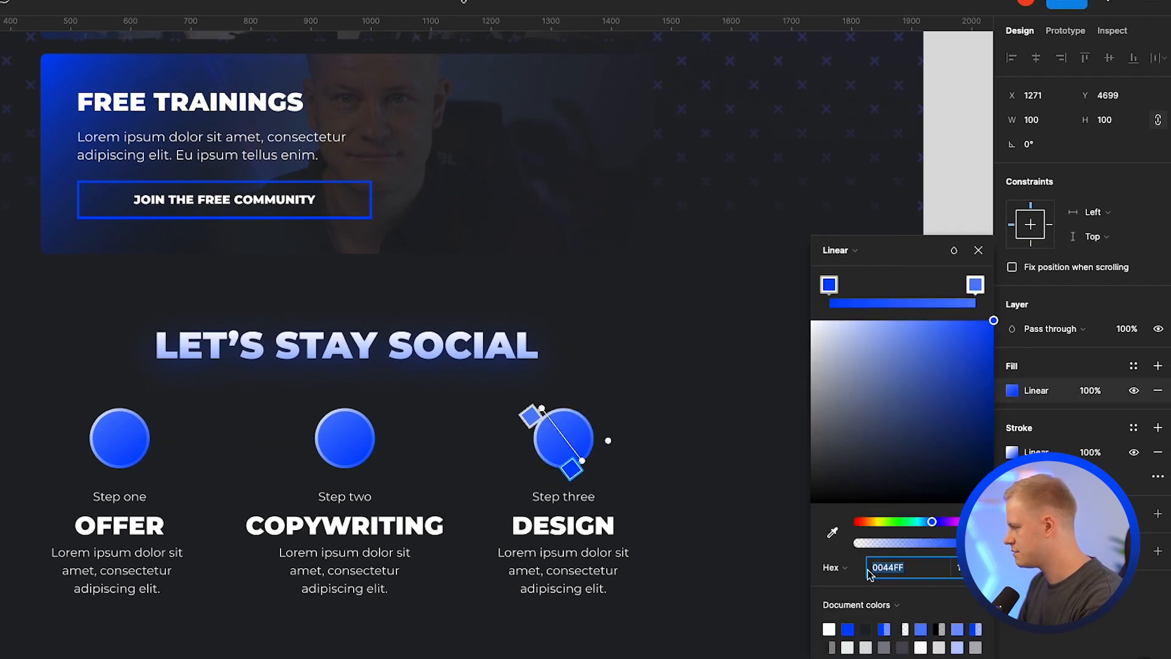
click(867, 628)
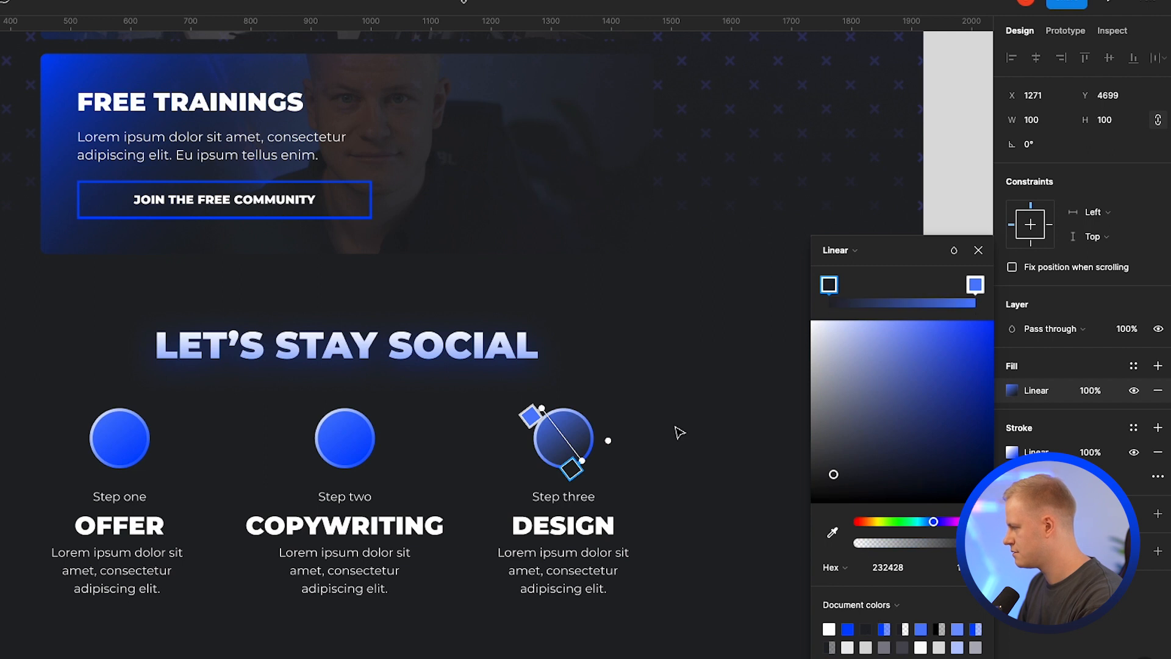
Step: Import the Facebook, Instagram and YouTube logos from the Gusten Homepage folder onto the canvas near the third circle, and deselect everything
key(super+Tab)
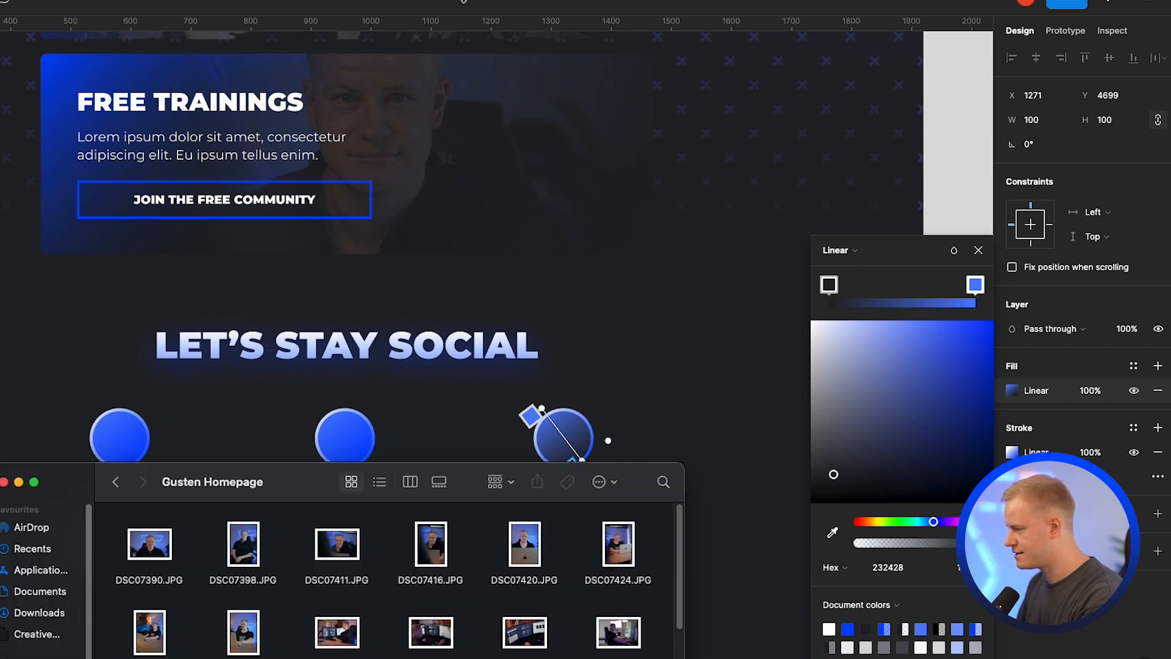
scroll(246, 635, down, 10)
click(528, 586)
super+click(618, 578)
scroll(380, 588, down, 5)
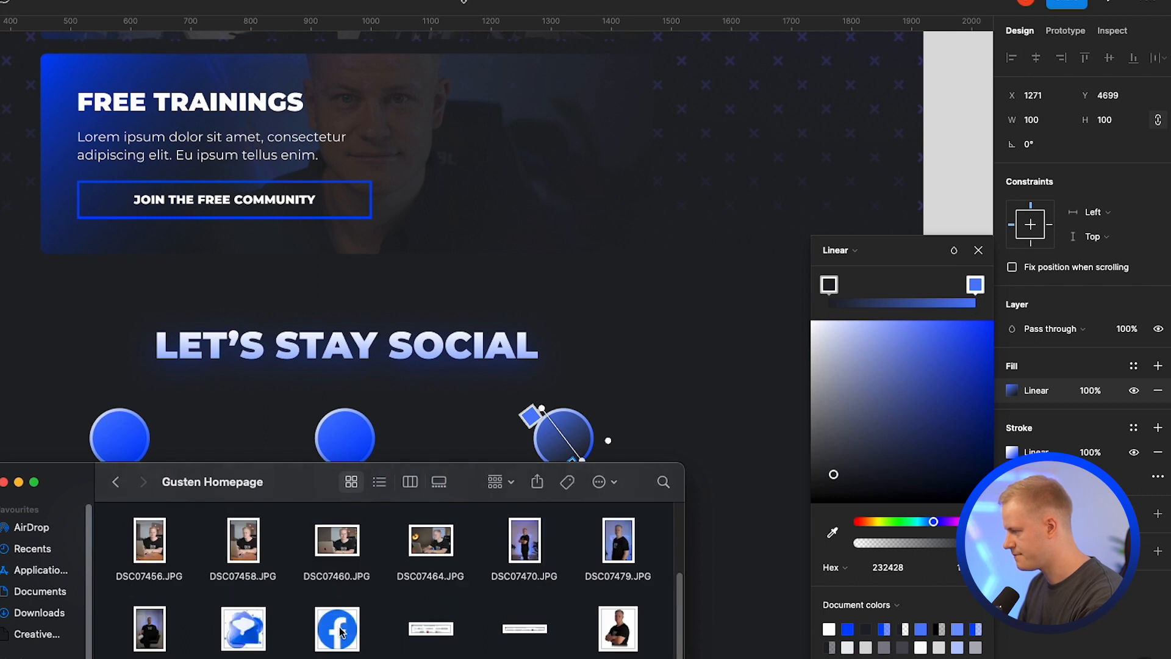
drag(339, 632, 453, 384)
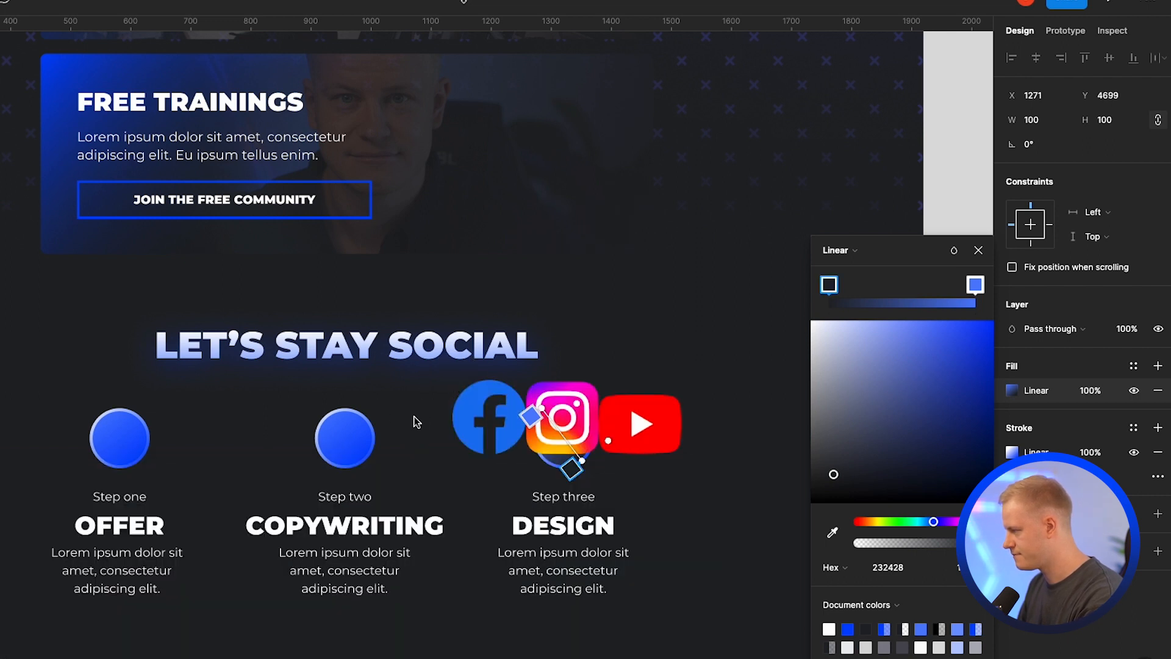
key(Escape)
key(Escape)
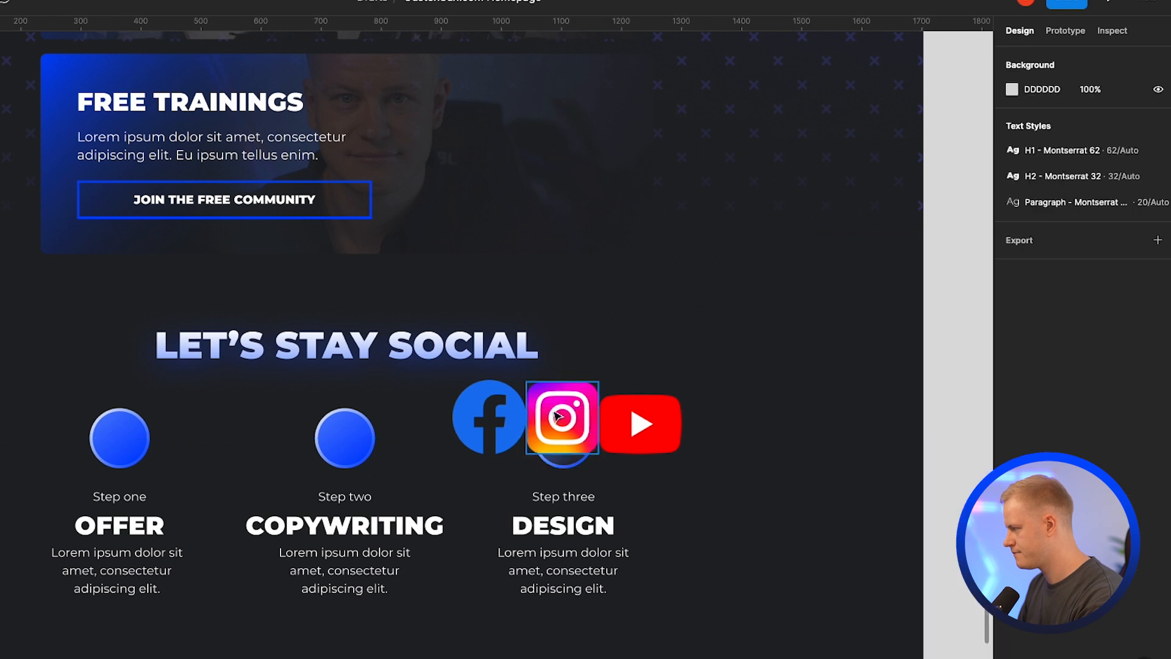
Step: Move the Facebook logo onto the middle circle above the Copywriting column
click(501, 422)
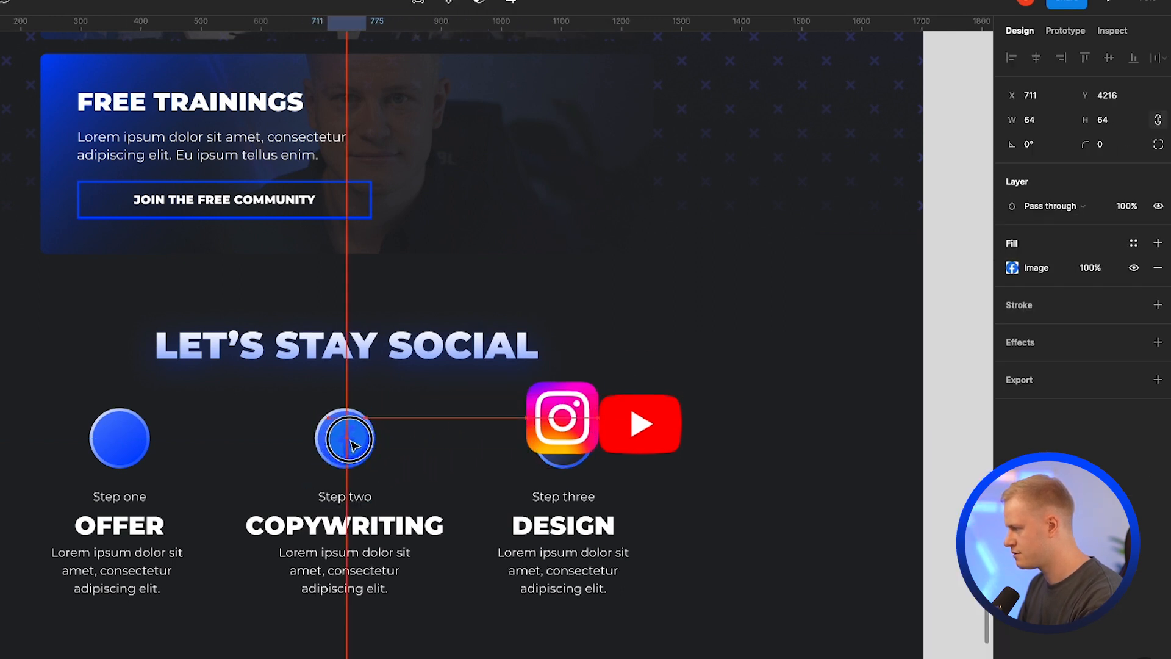
scroll(348, 441, up, 5)
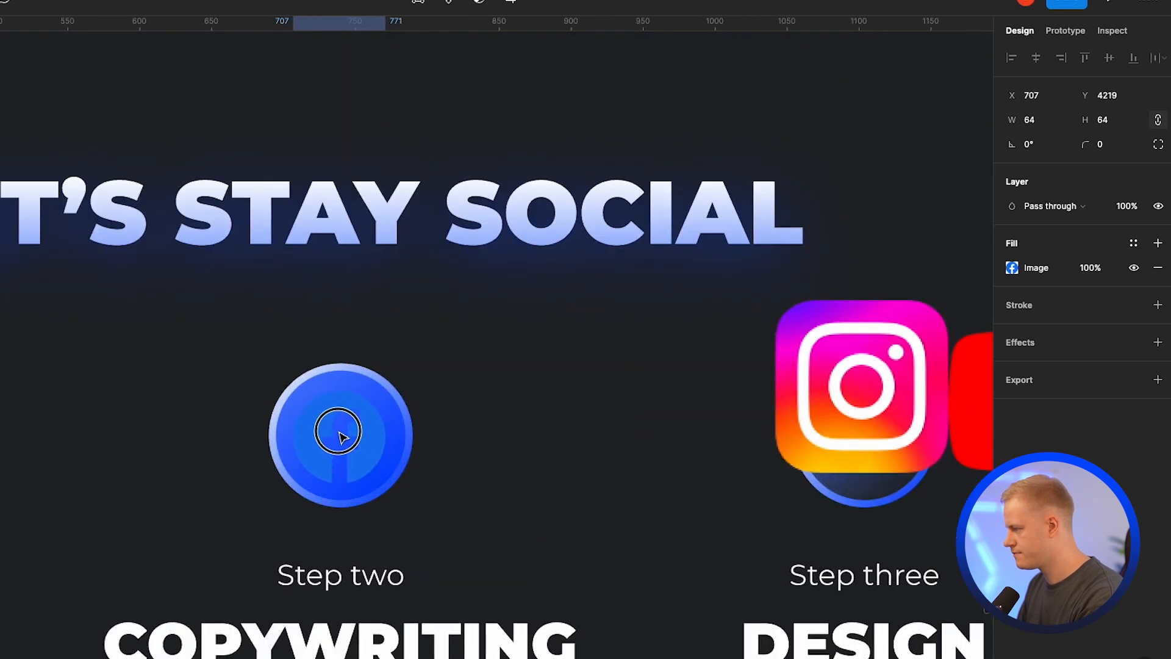
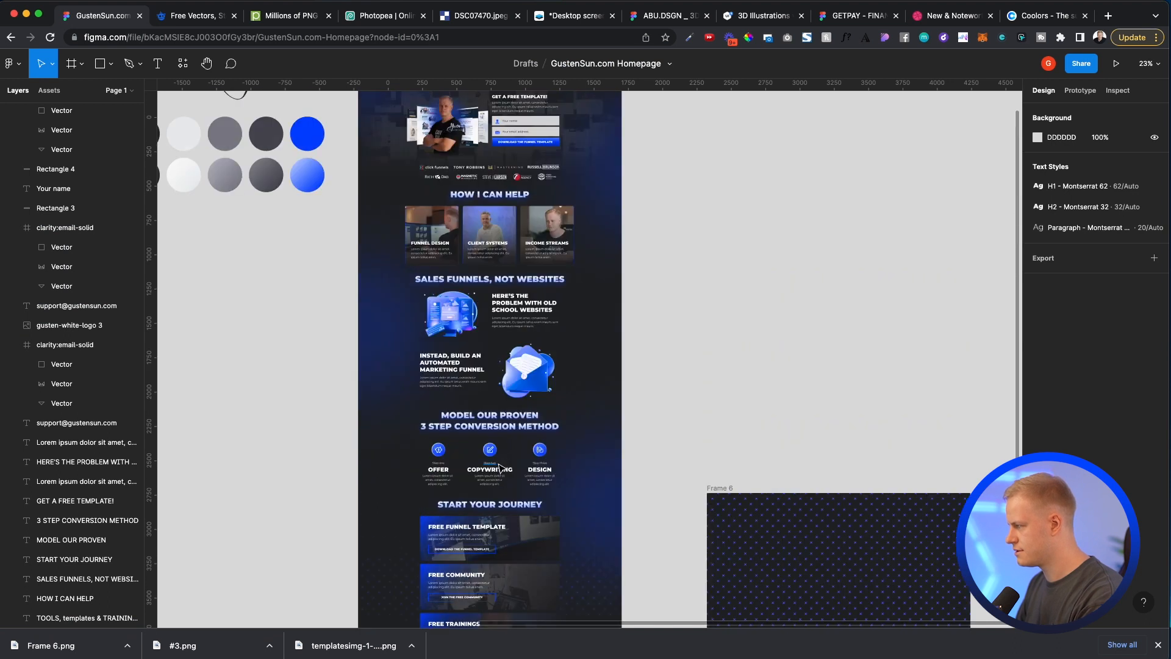
Step: Select the whole homepage frame and review its full layout beside the color swatches and wireframe sketch
click(378, 239)
click(377, 236)
scroll(483, 219, down, 5)
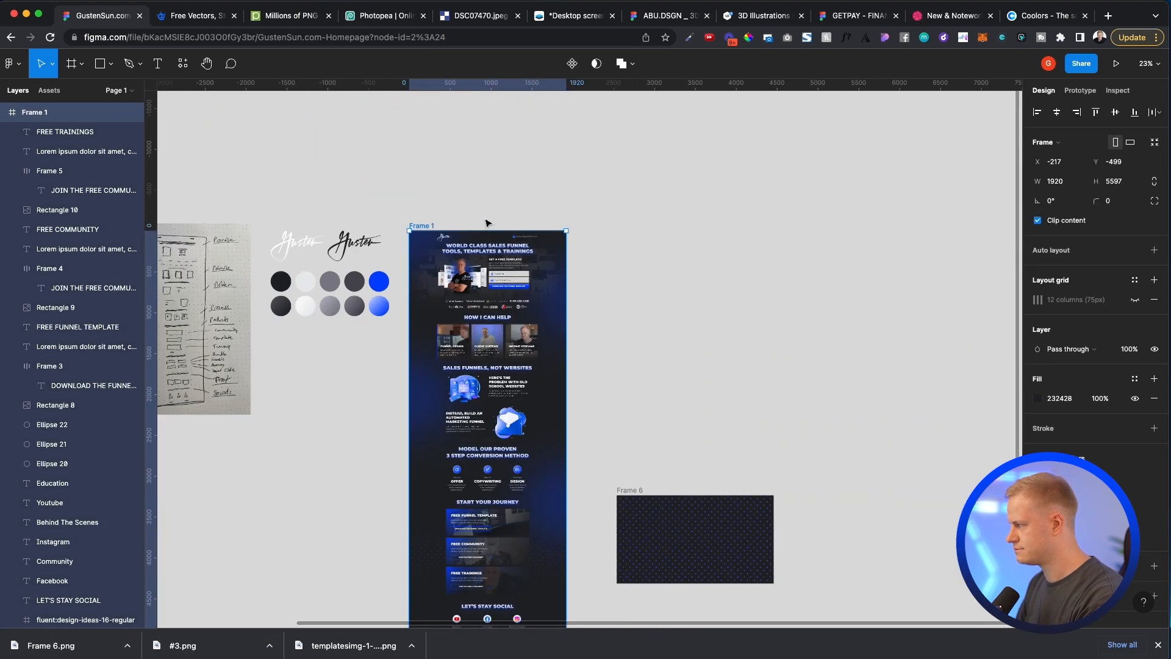
Step: Shorten the homepage frame to a height of 5195 and compare its lower sections with the wireframe sketch's Proof and Socials rows
drag(477, 544, 480, 525)
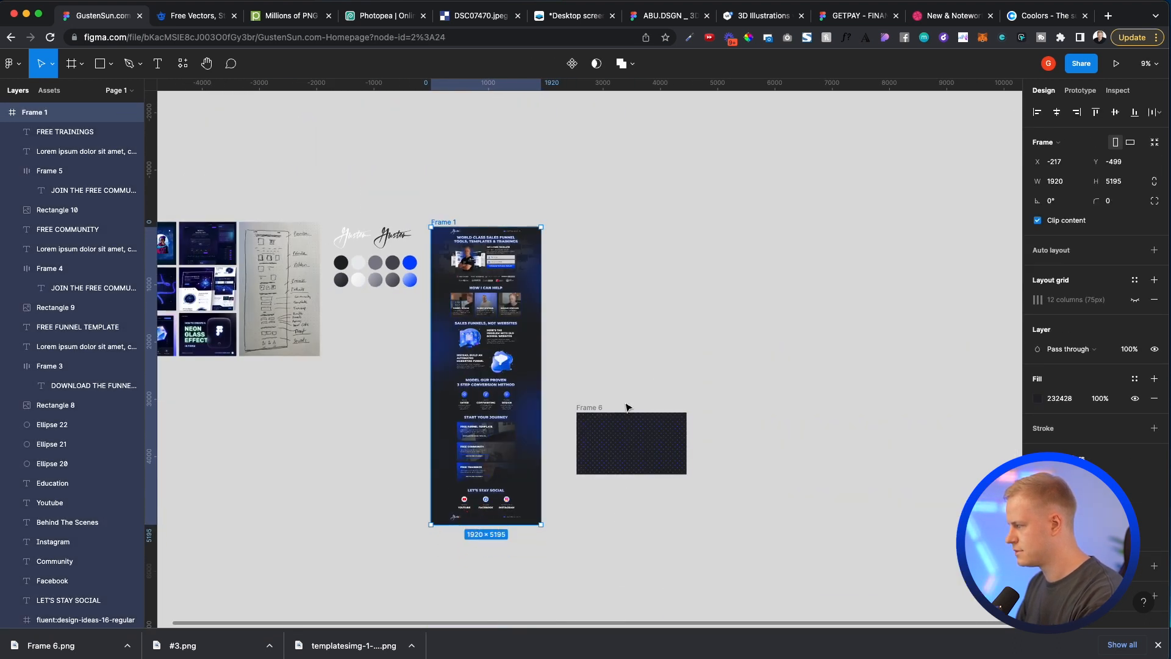
scroll(293, 302, up, 5)
scroll(248, 367, up, 2)
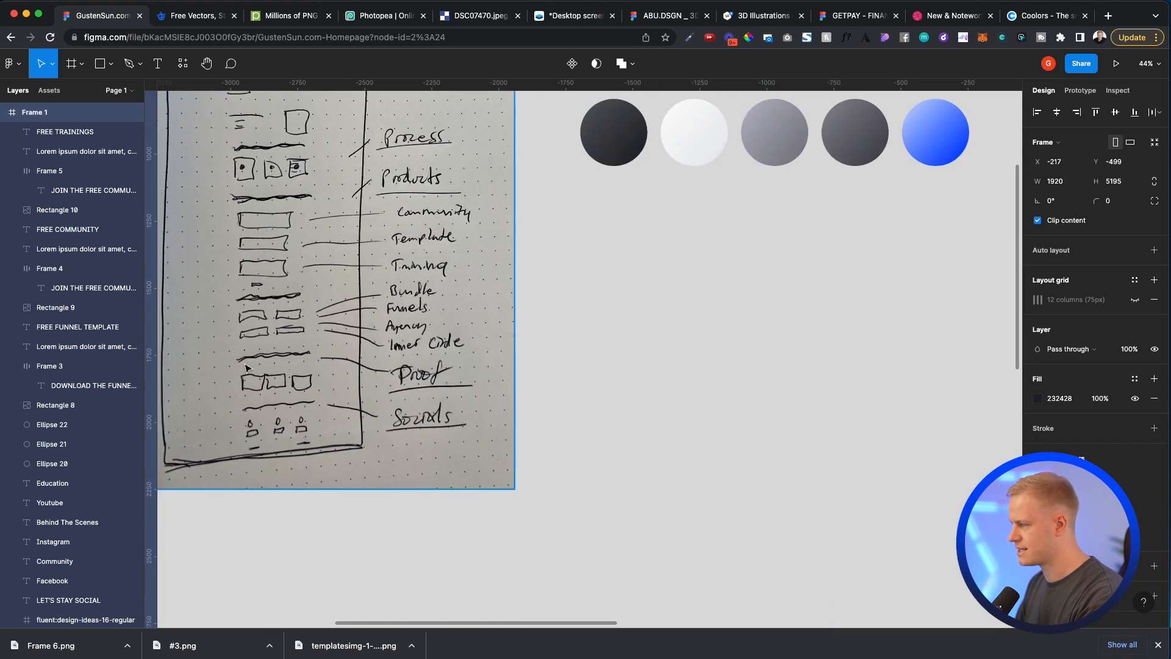
click(282, 377)
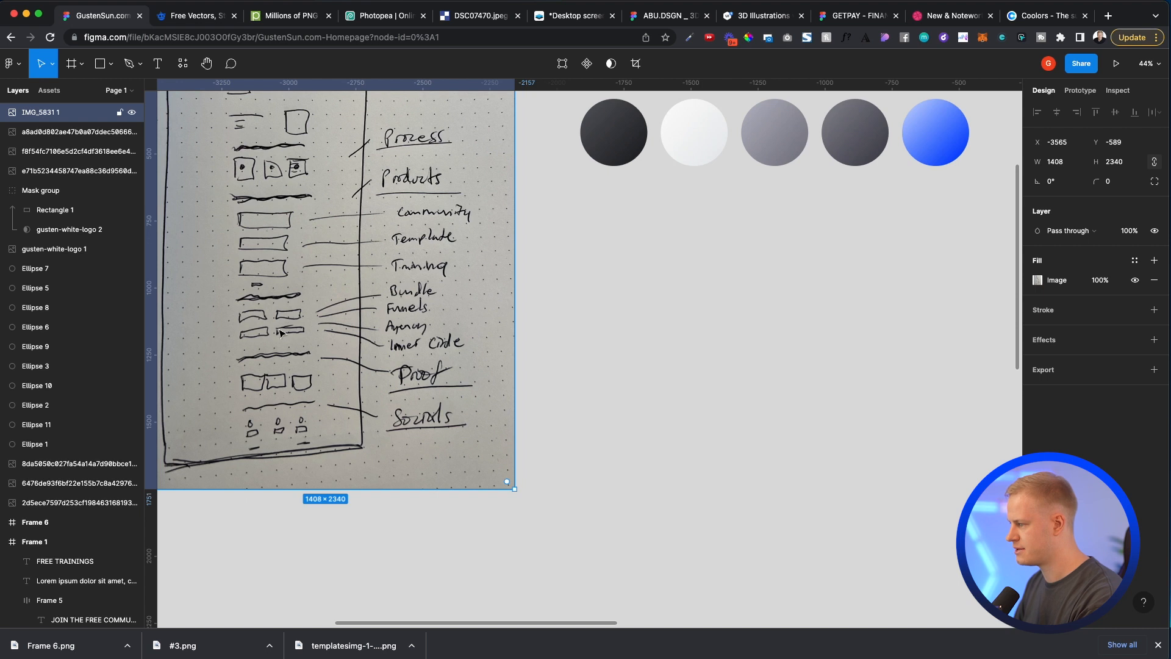
scroll(281, 333, down, 5)
scroll(740, 382, down, 5)
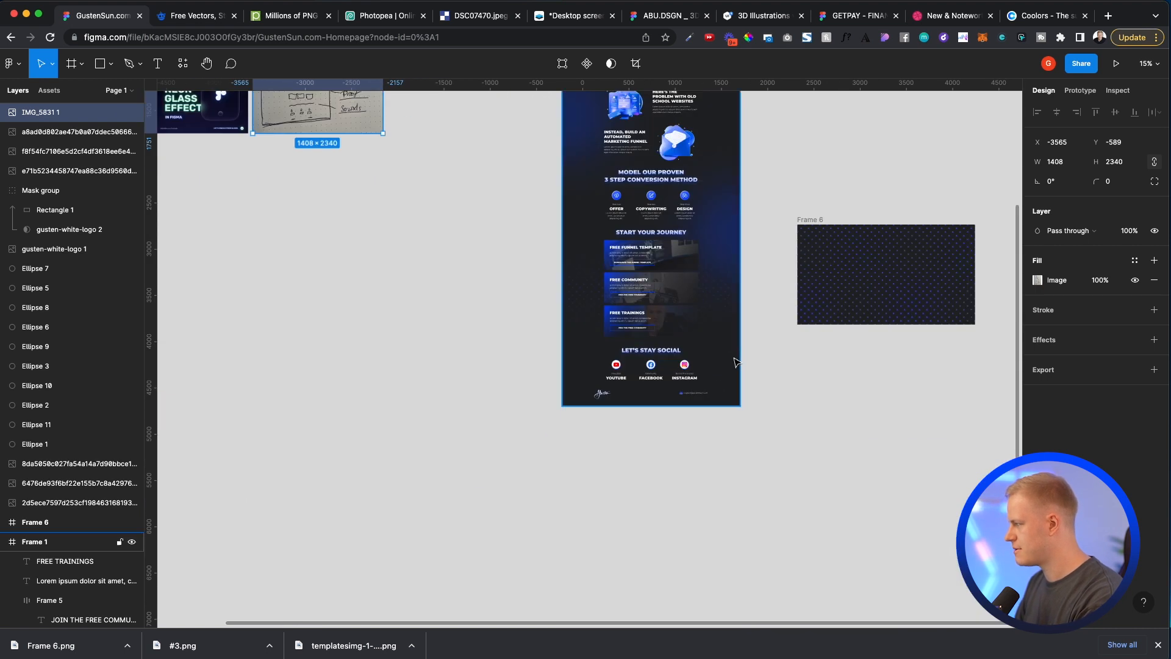
scroll(735, 362, up, 5)
scroll(587, 464, down, 2)
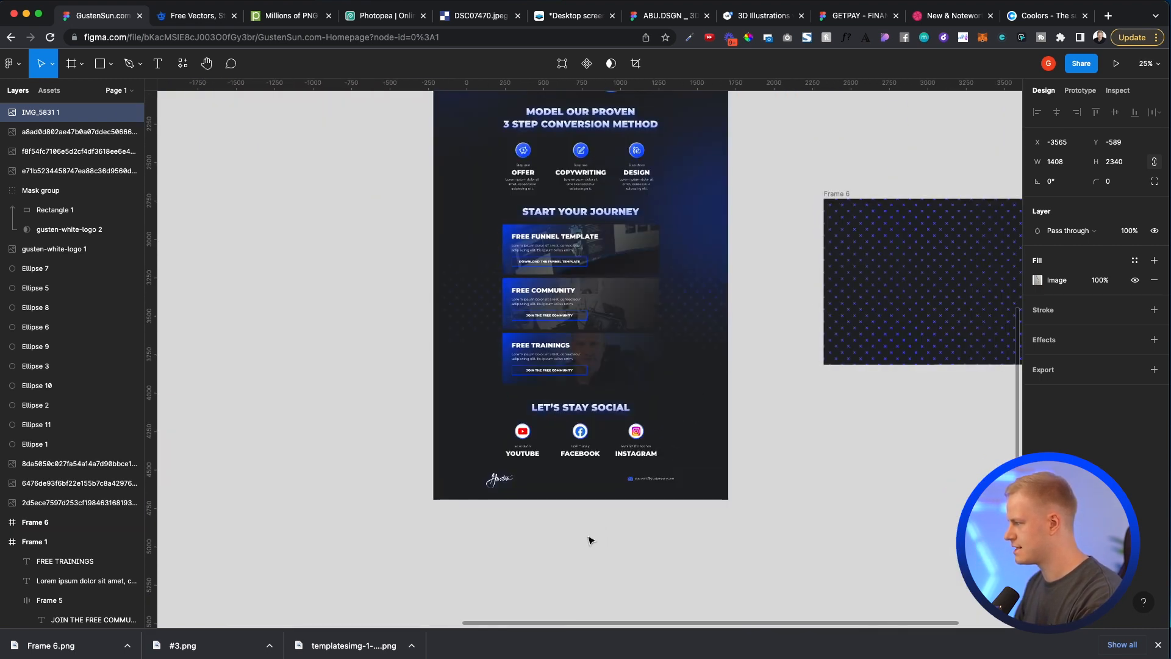
Step: Extend the homepage frame downward to a height of 5940 to make room for another section
scroll(590, 541, up, 10)
click(449, 223)
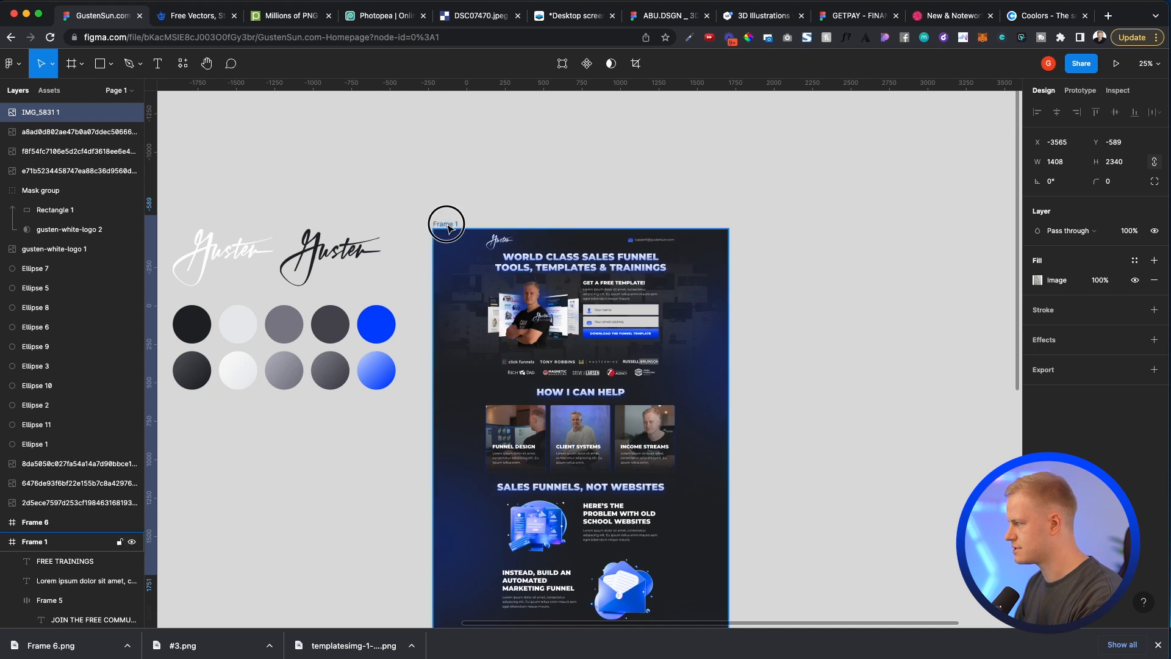
scroll(585, 305, down, 10)
drag(583, 248, 600, 362)
scroll(600, 335, up, 4)
key(Escape)
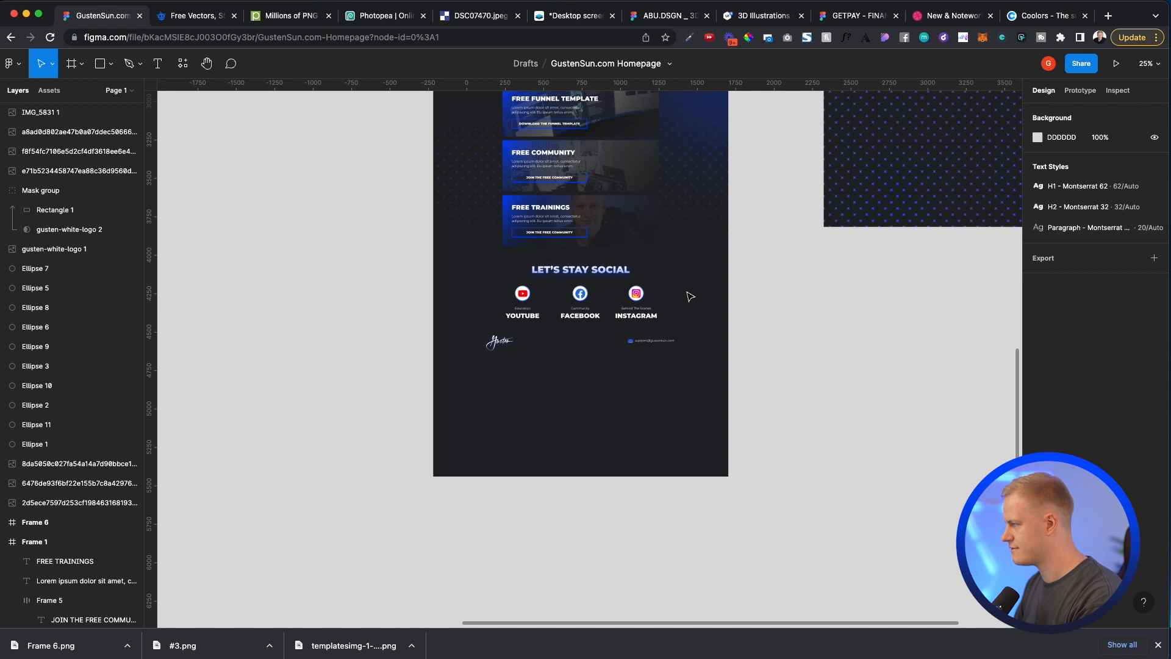
Step: Duplicate the Let's Stay Social heading and move the original social section with its logo and email footer down toward the frame's end
drag(694, 282, 495, 379)
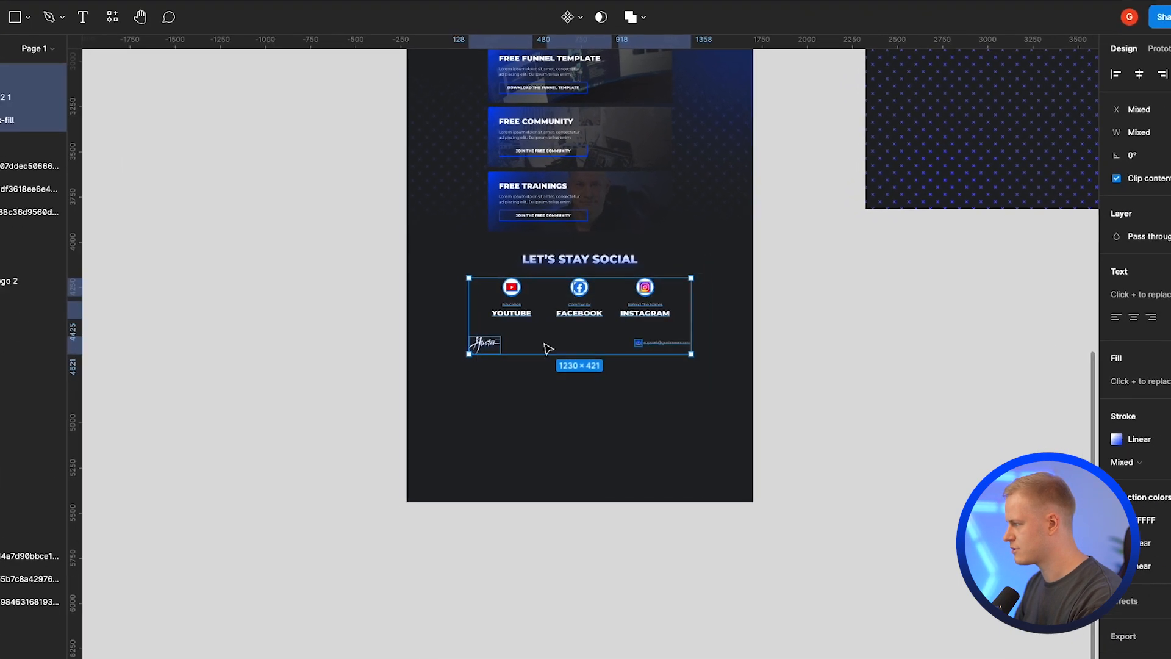
click(702, 261)
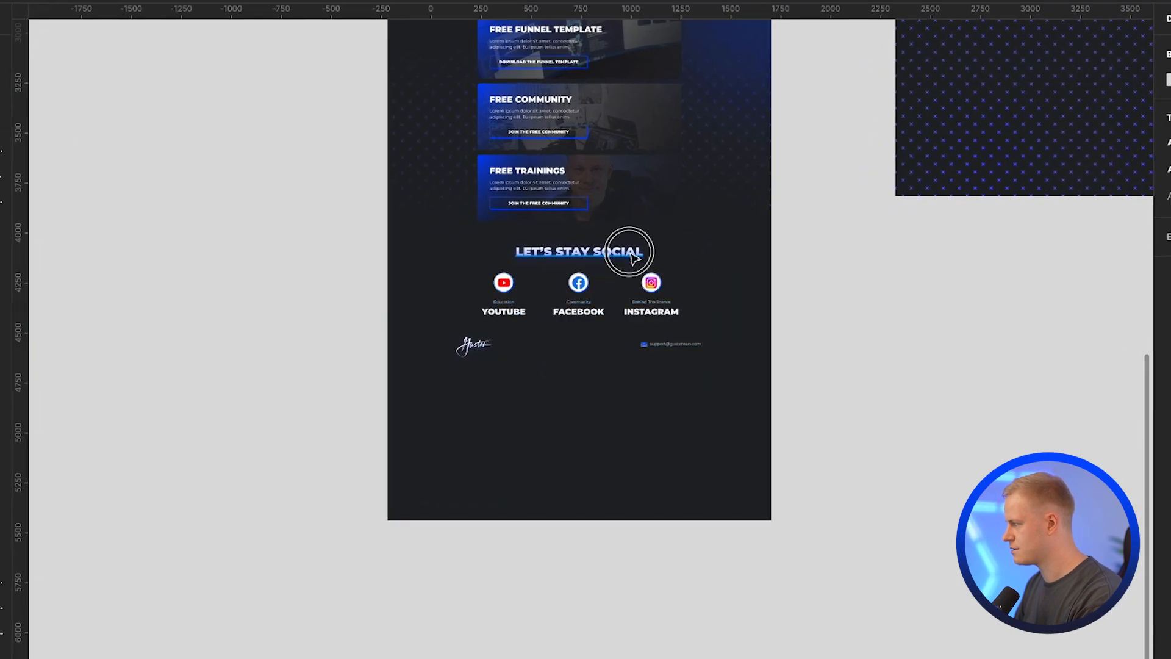
click(631, 254)
alt+drag(633, 252, 632, 237)
drag(737, 247, 392, 410)
drag(579, 292, 577, 418)
Step: Position the duplicated heading below the Free Trainings card and change its text to TESTIMONIALS
drag(580, 239, 585, 253)
double_click(585, 253)
text(TESTIMONIALS)
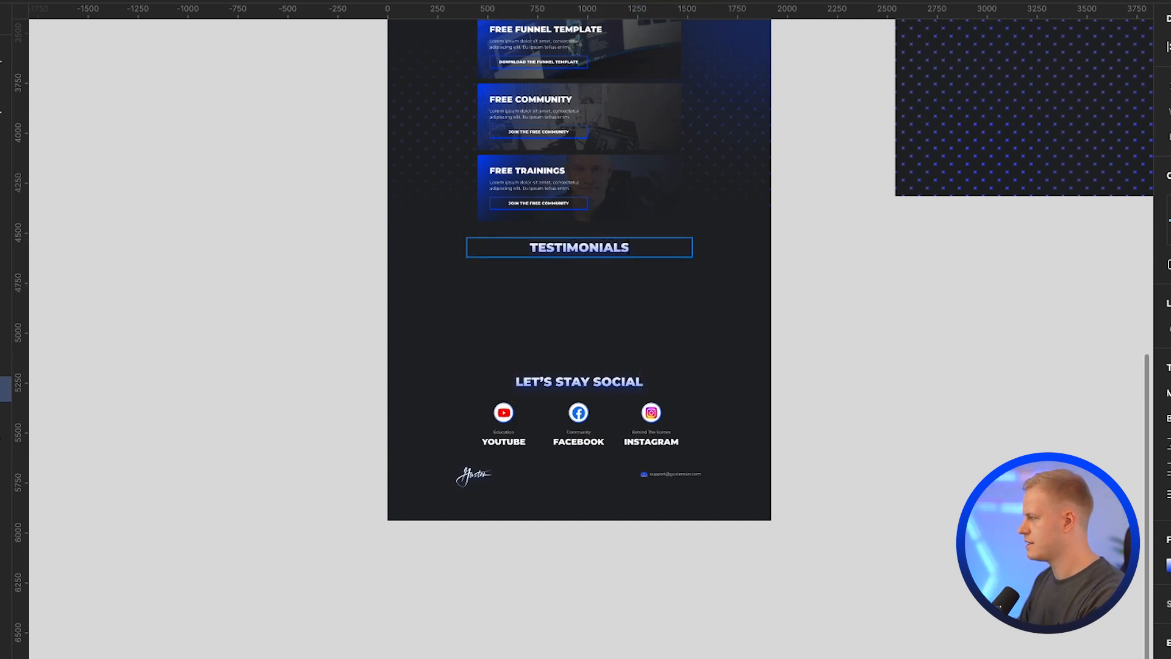
click(599, 288)
Step: Review the homepage sections above and around the Testimonials heading
scroll(601, 293, up, 10)
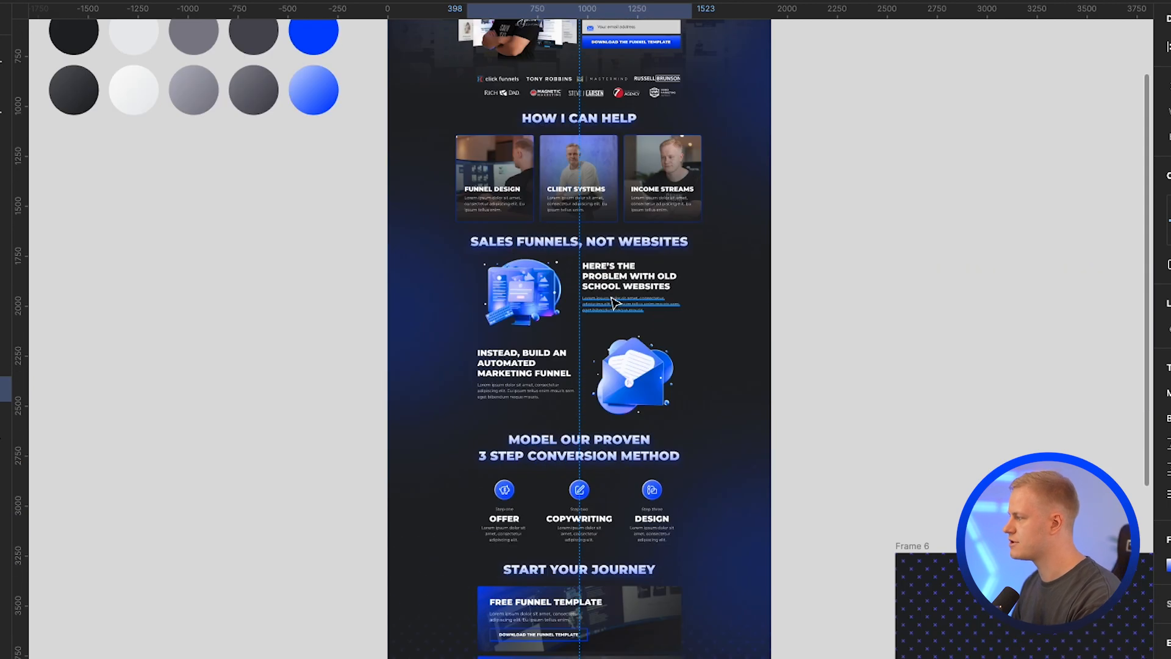
scroll(613, 302, up, 3)
scroll(621, 318, down, 9)
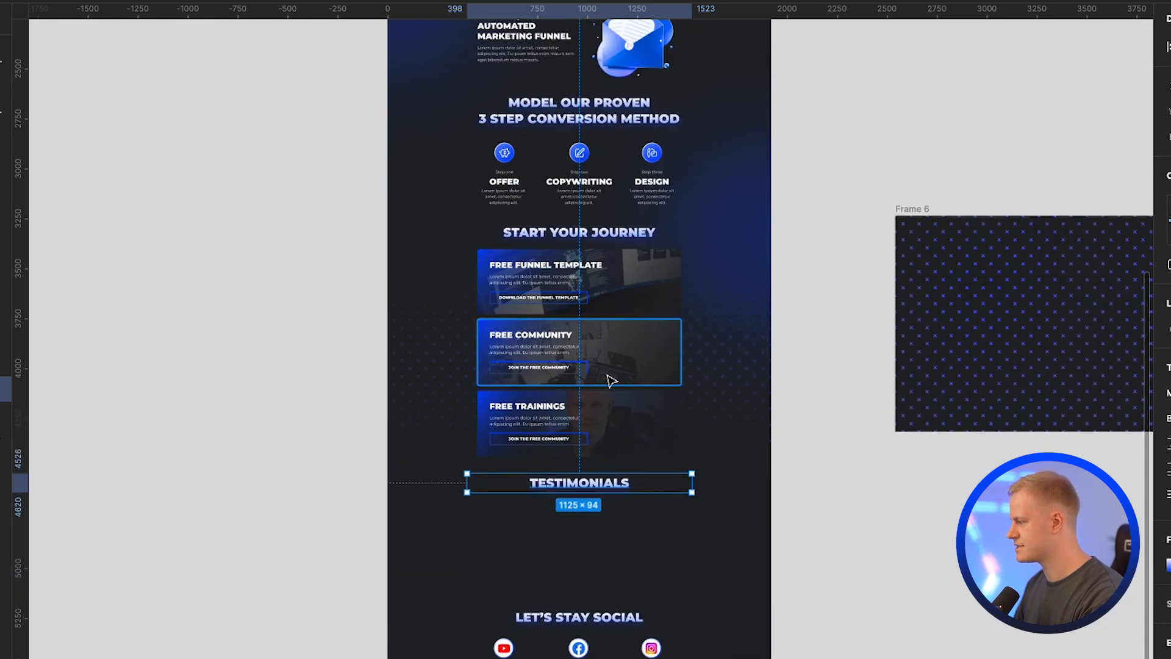
scroll(612, 380, up, 5)
scroll(541, 465, down, 2)
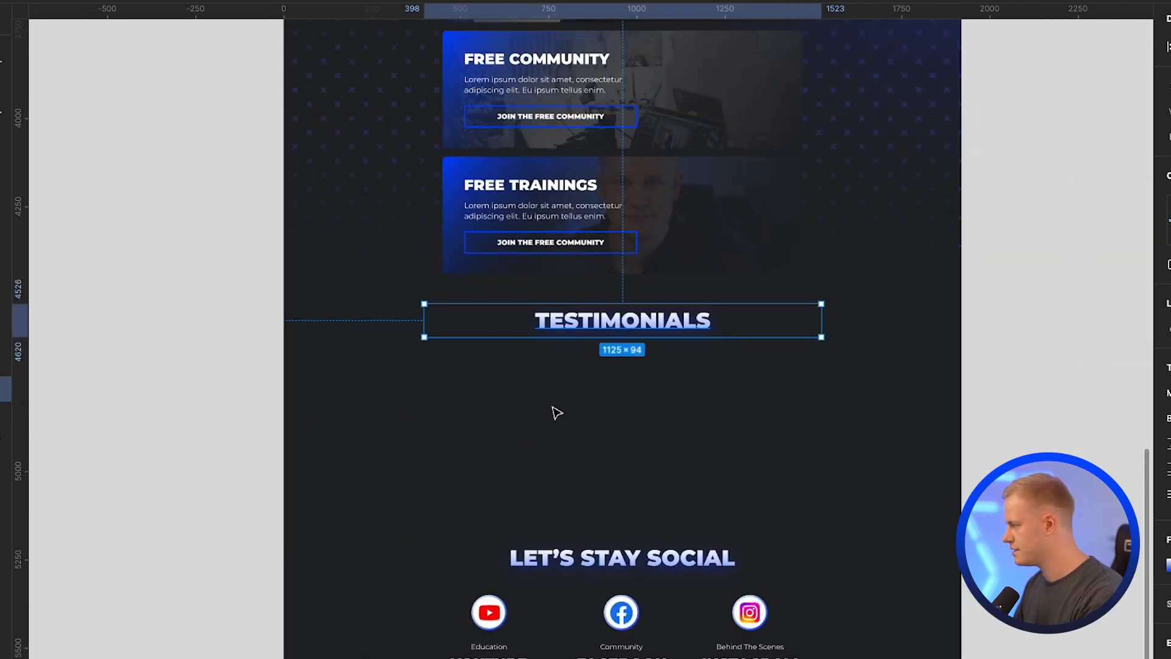
scroll(552, 413, down, 2)
click(589, 394)
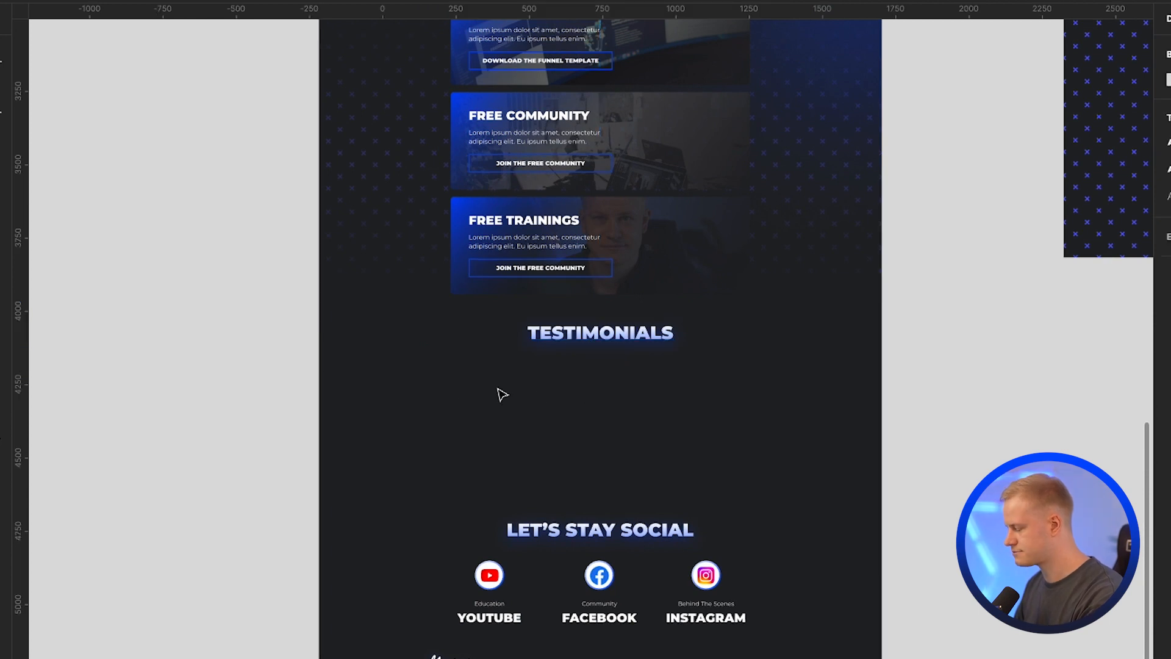
Step: Select the homepage frame and show its column layout grid
scroll(400, 230, up, 15)
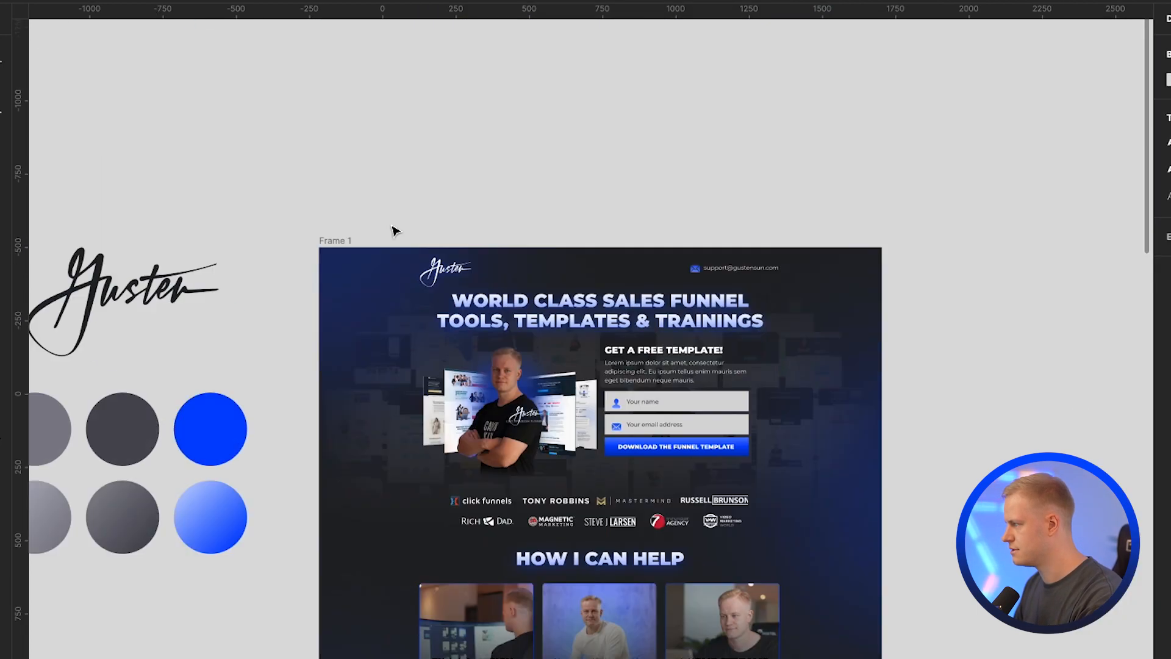
click(338, 241)
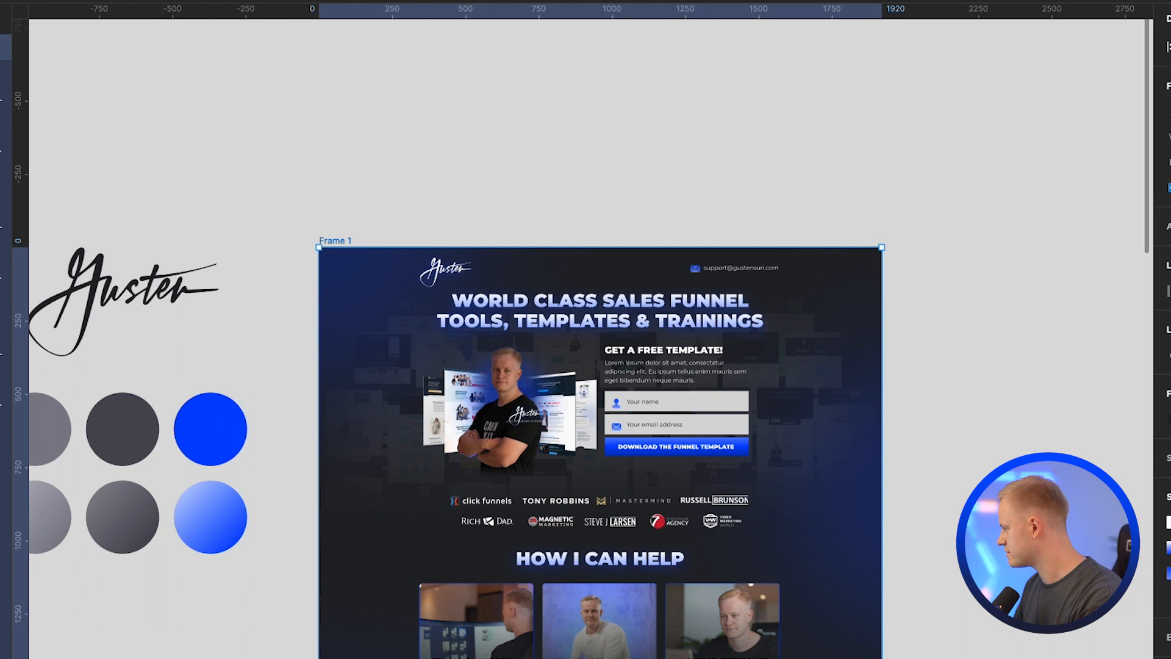
scroll(423, 301, down, 18)
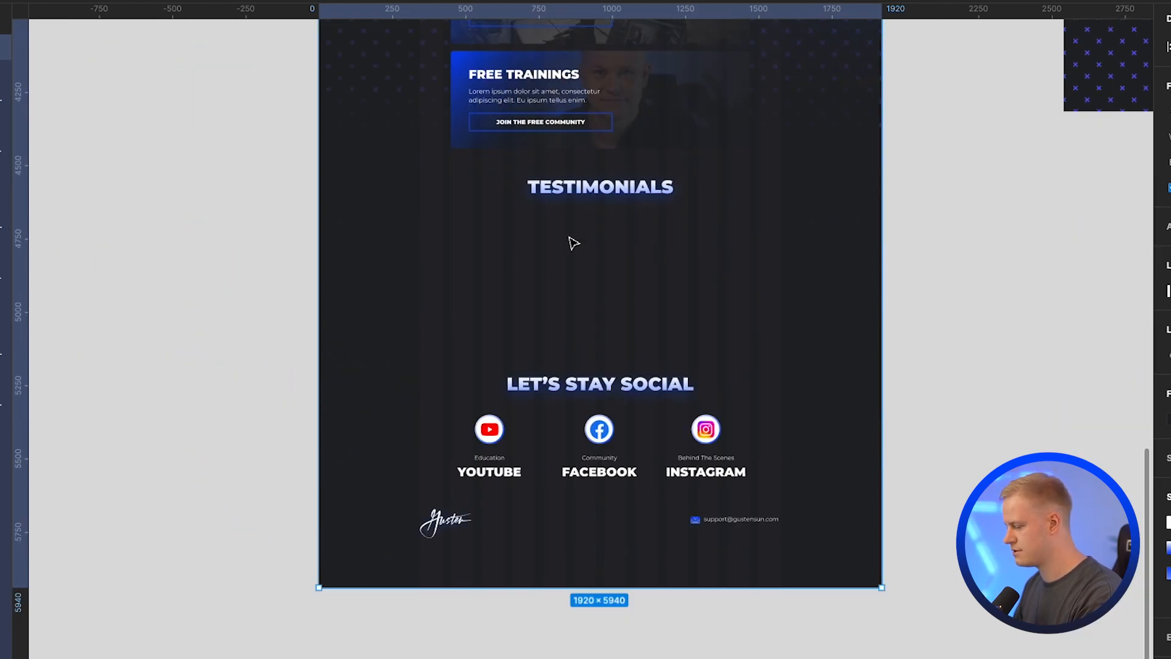
Step: Draw a 495 × 267 rectangle with corner radius 10 below the Testimonials heading, aligned to the grid columns
mouse_move(452, 220)
mouse_down()
mouse_move(591, 269)
mouse_move(593, 298)
mouse_up()
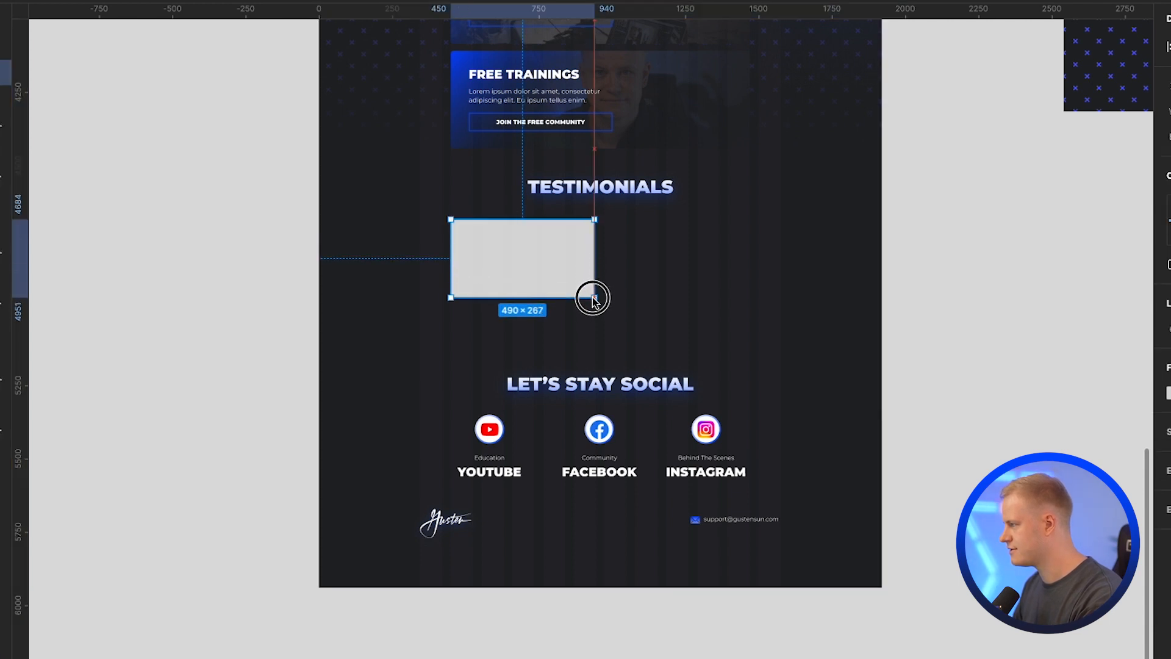
scroll(486, 238, up, 5)
drag(488, 249, 487, 250)
drag(740, 263, 744, 263)
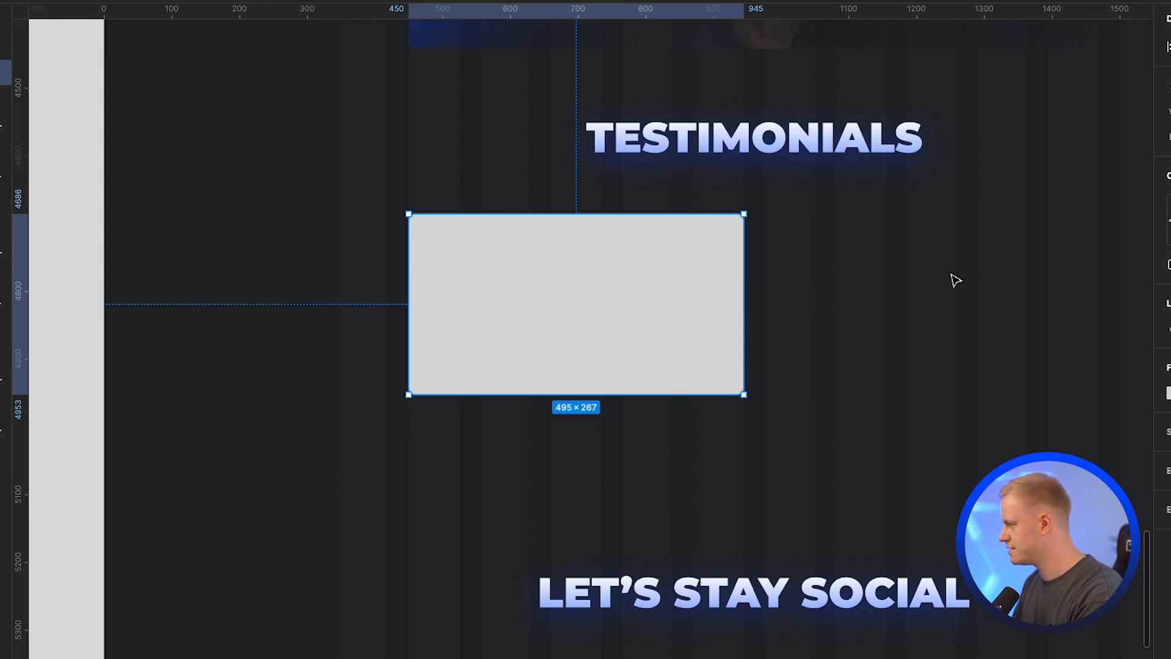
Step: Set the testimonial rectangle's fill color to 232428
click(1092, 392)
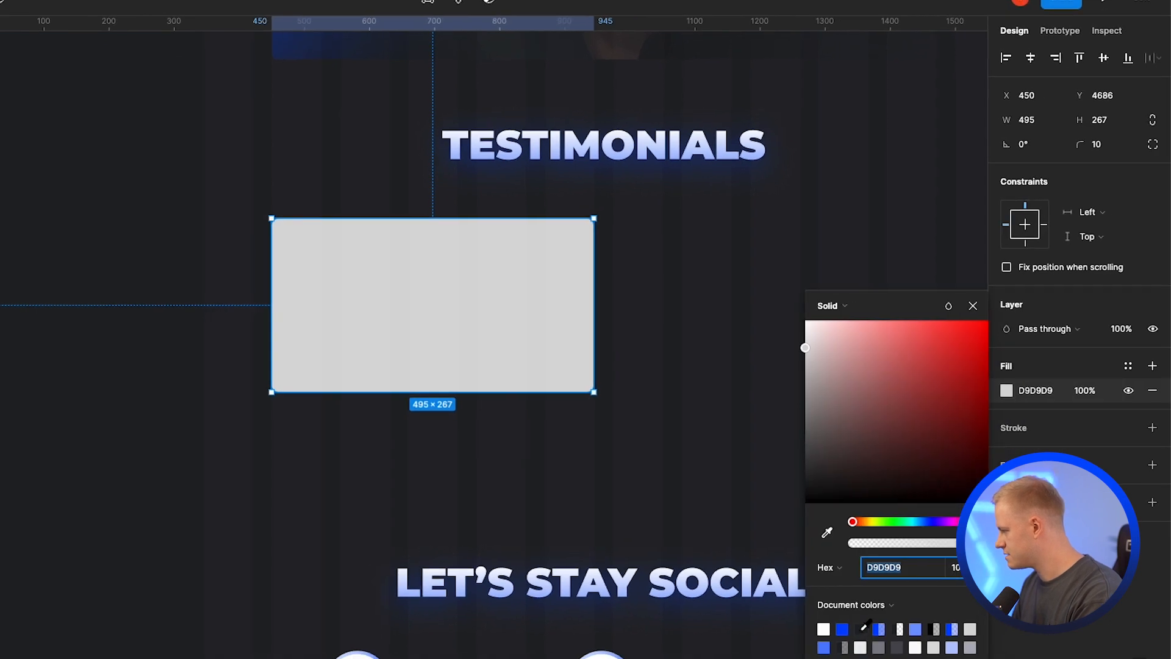
text(232428)
key(Return)
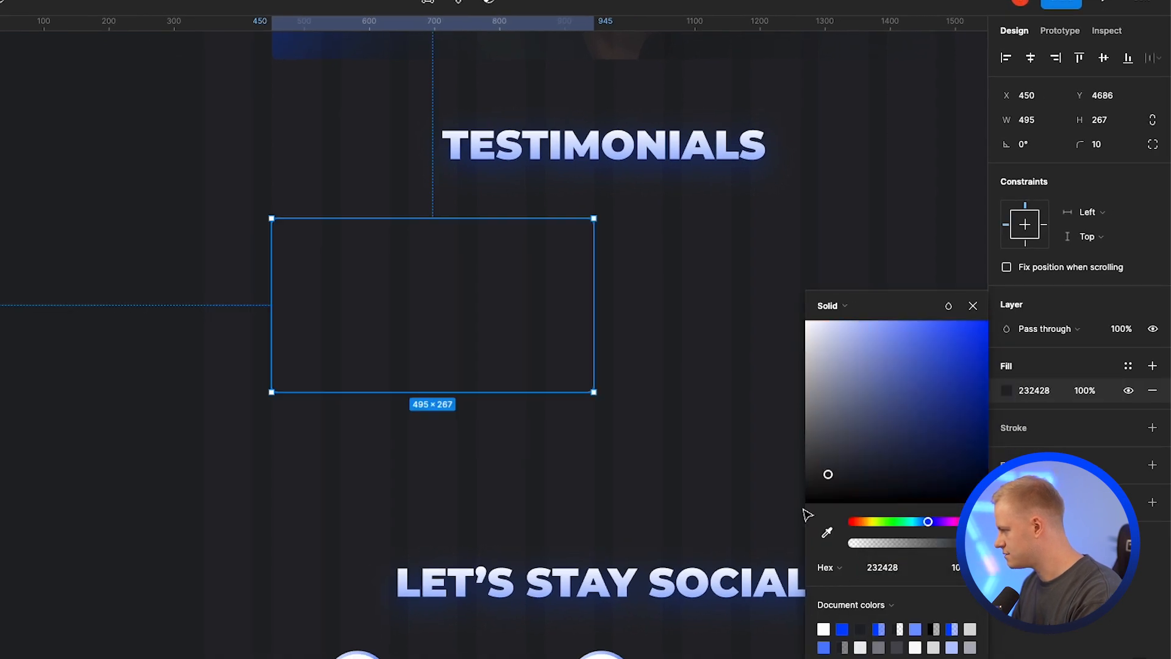
Step: Add a stroke to the testimonial rectangle and color it blue 0044FF
click(1057, 429)
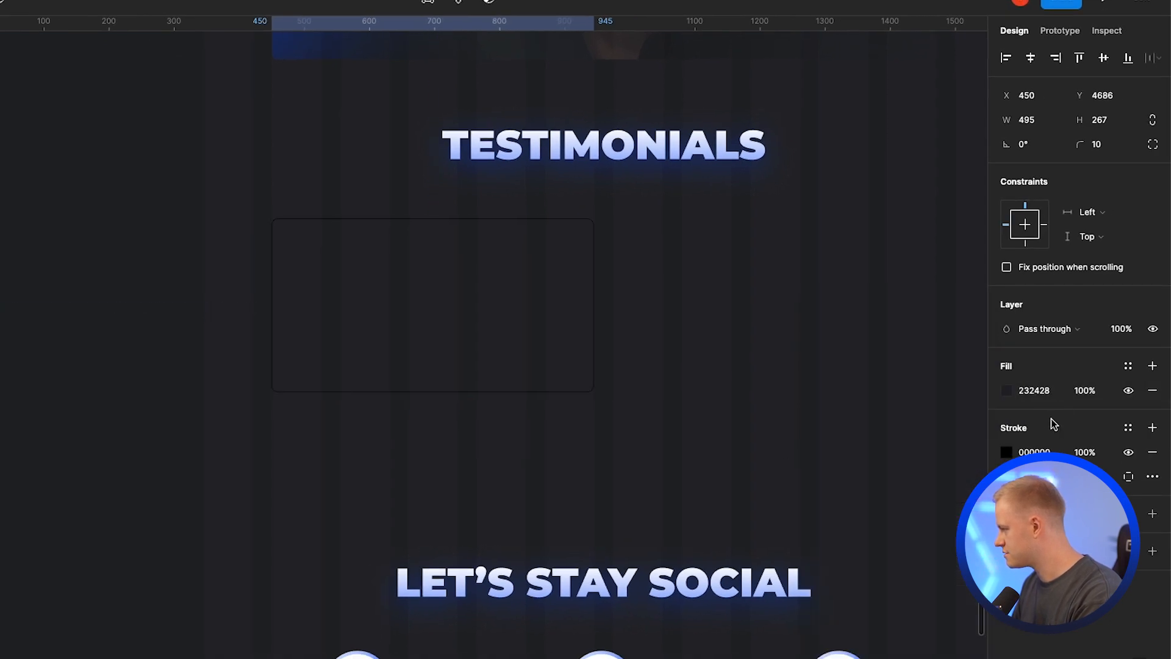
click(1007, 452)
click(1005, 456)
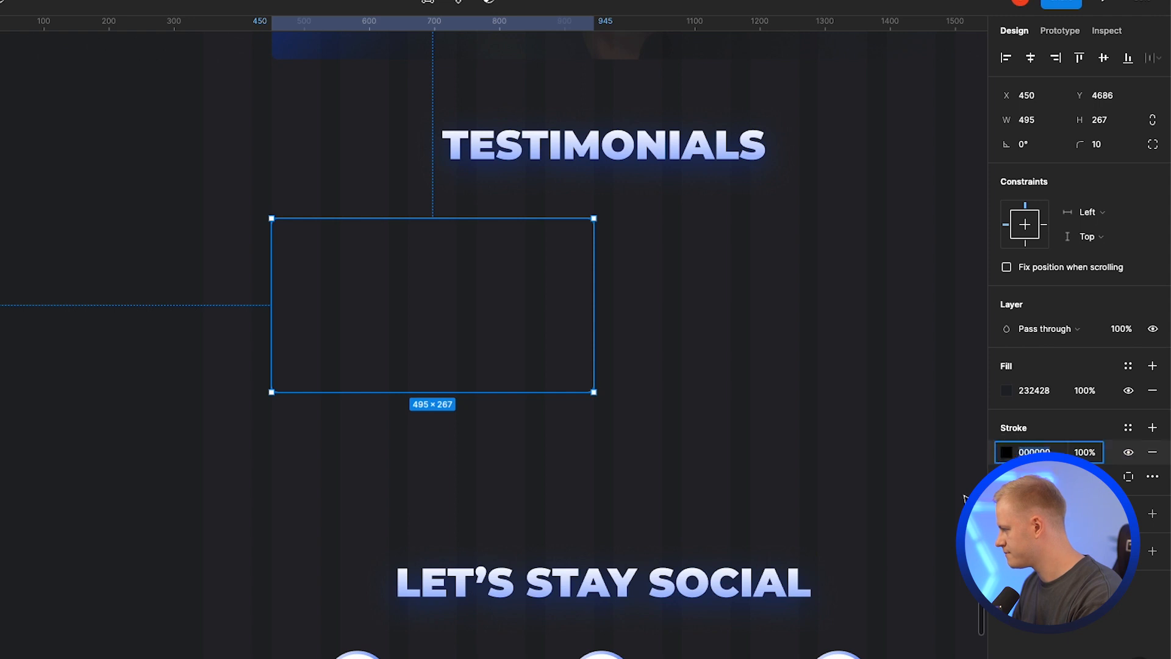
click(1005, 452)
text(0044FF)
key(Return)
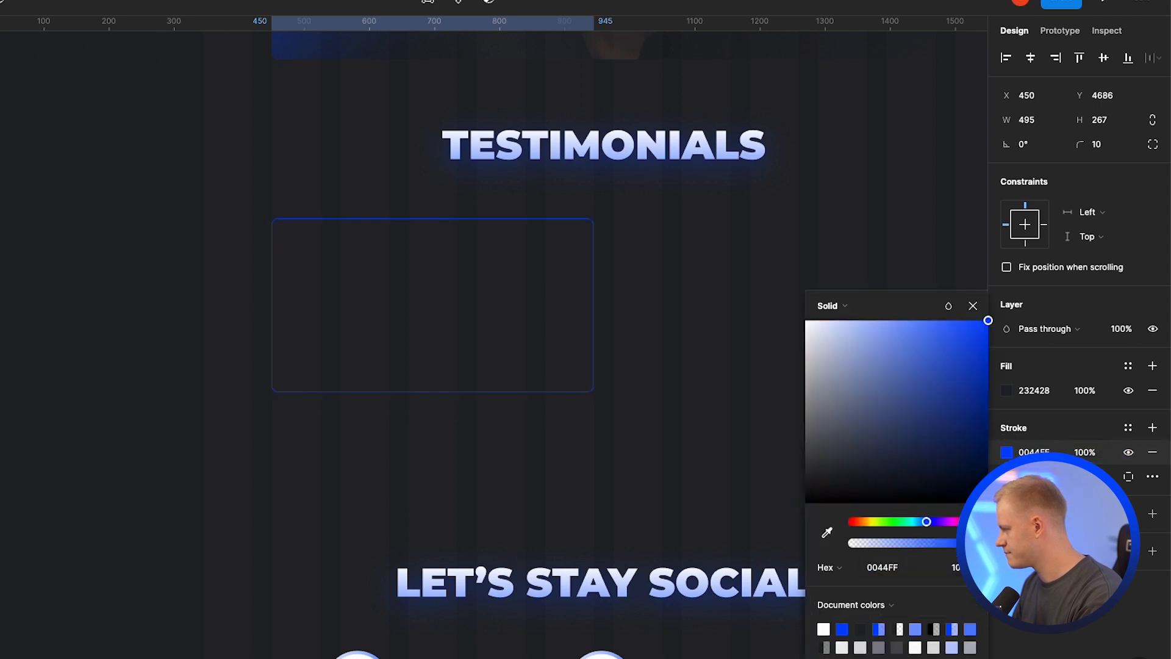
click(659, 440)
Step: Duplicate the testimonial rectangle beside the original with a 30 gap and move both slightly closer to the Testimonials heading
click(471, 316)
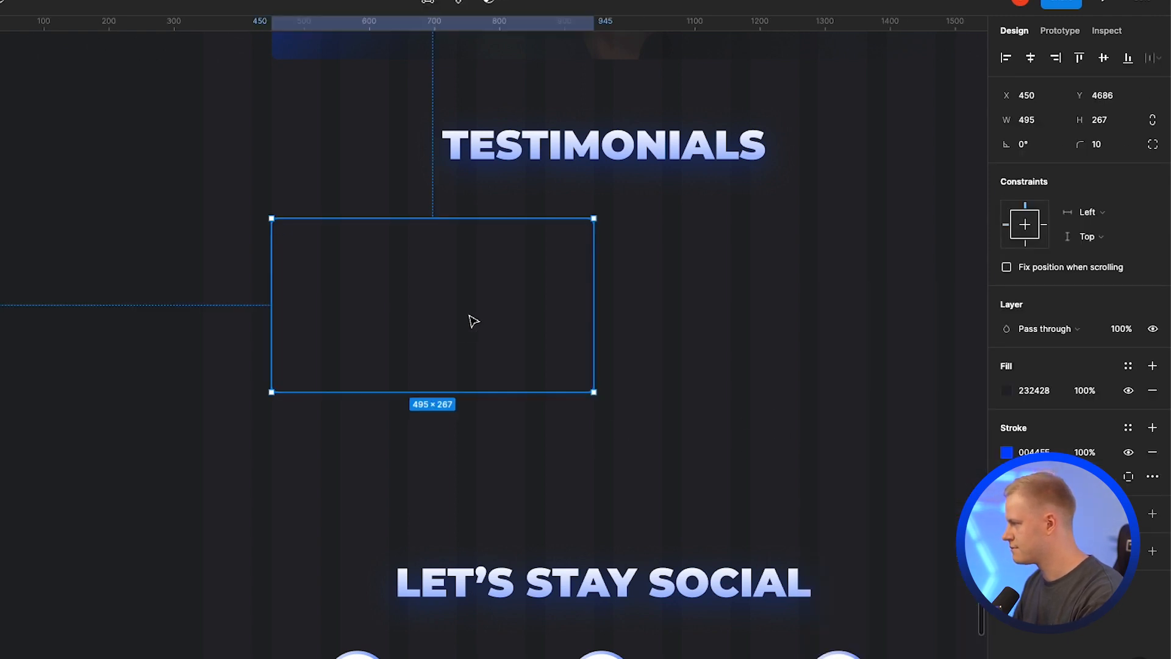
drag(474, 322, 881, 314)
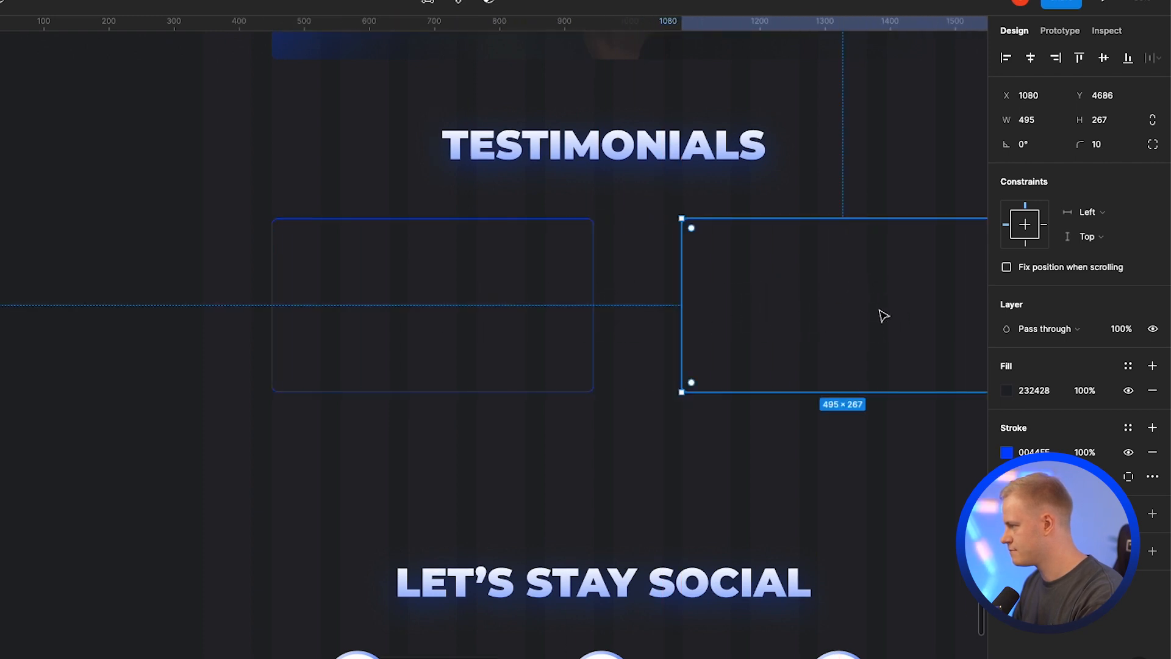
scroll(258, 256, down, 4)
scroll(308, 239, down, 3)
scroll(426, 227, up, 3)
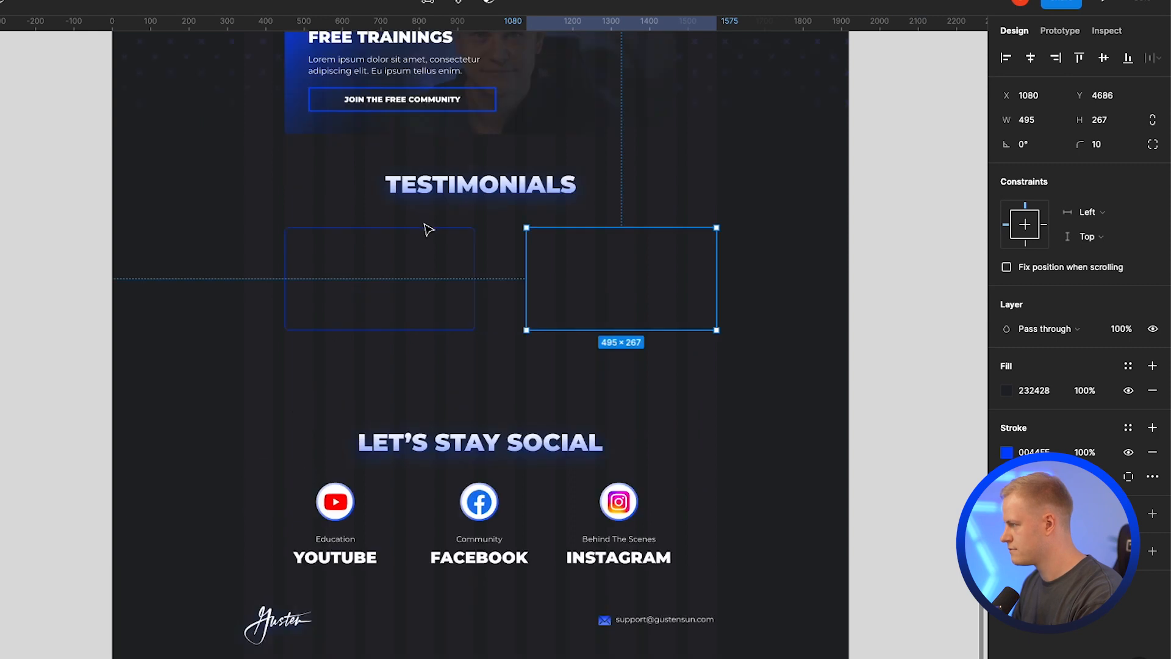
scroll(437, 230, up, 2)
drag(575, 269, 532, 270)
shift+click(450, 269)
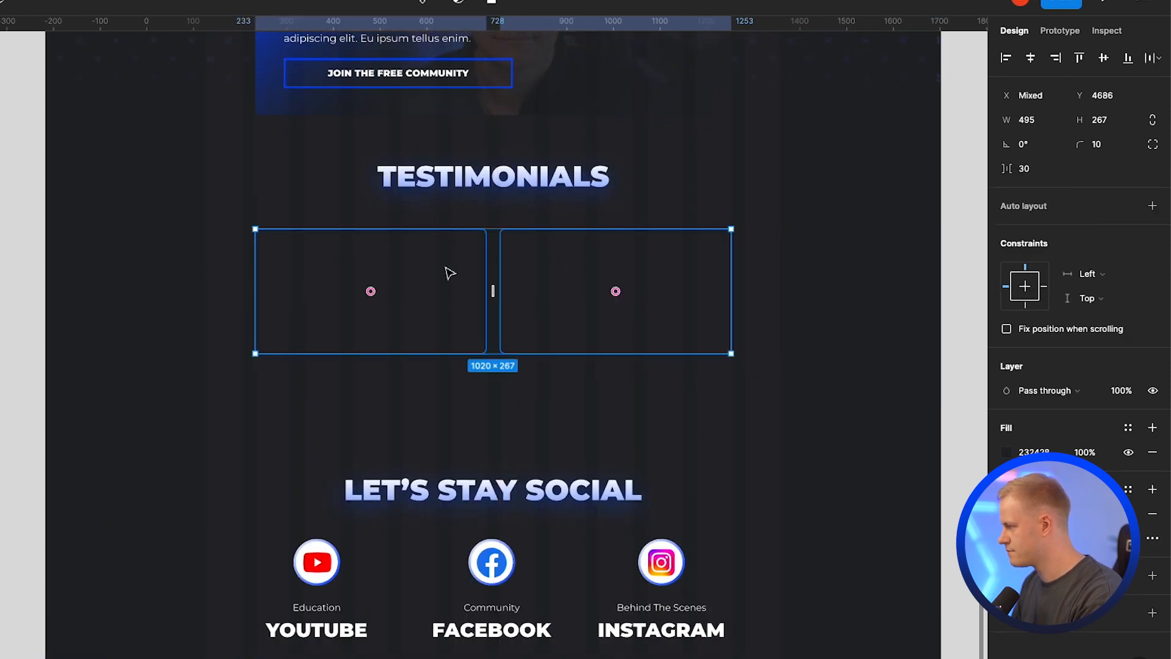
drag(449, 269, 446, 254)
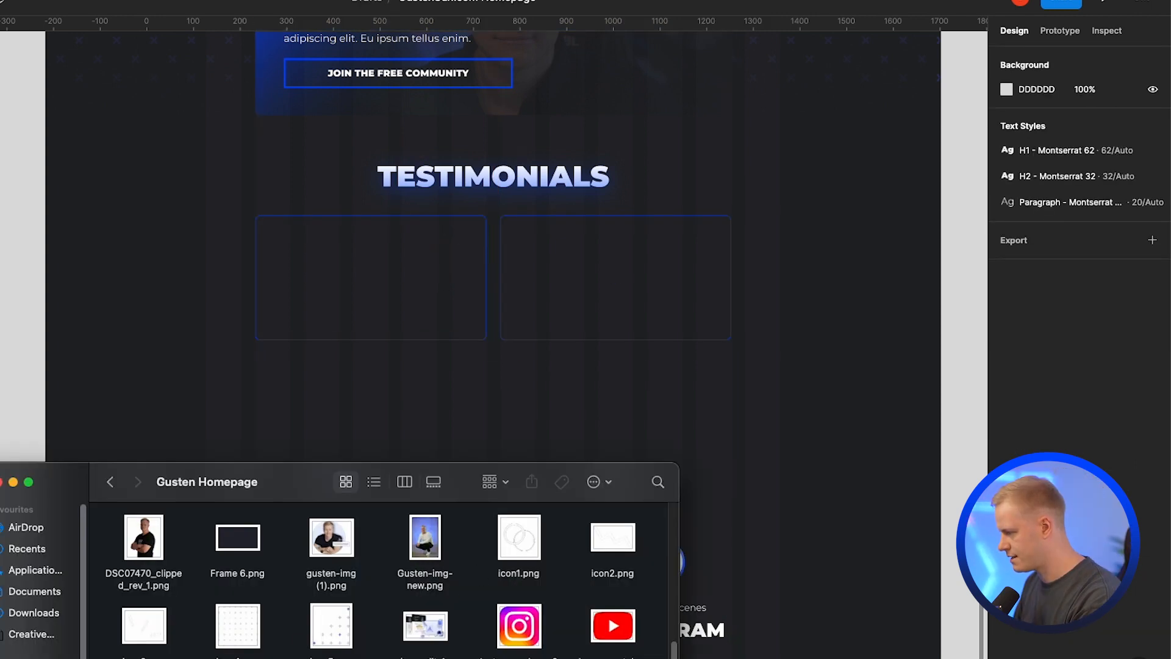
Step: Place a 131 × 131 play icon in the center of each testimonial rectangle
drag(273, 481, 580, 288)
scroll(373, 282, up, 5)
scroll(377, 284, down, 5)
Step: Give both play icons a drop shadow in 0044FF with a blur of 30 and reduced opacity
shift+click(382, 286)
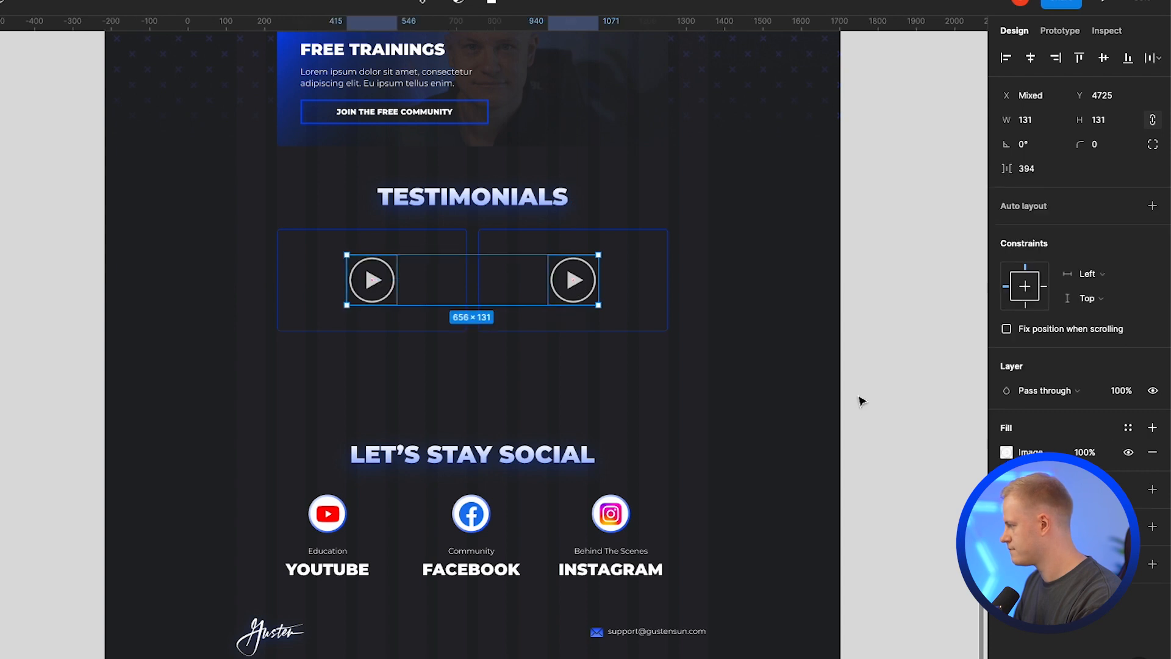
click(1153, 527)
click(1007, 551)
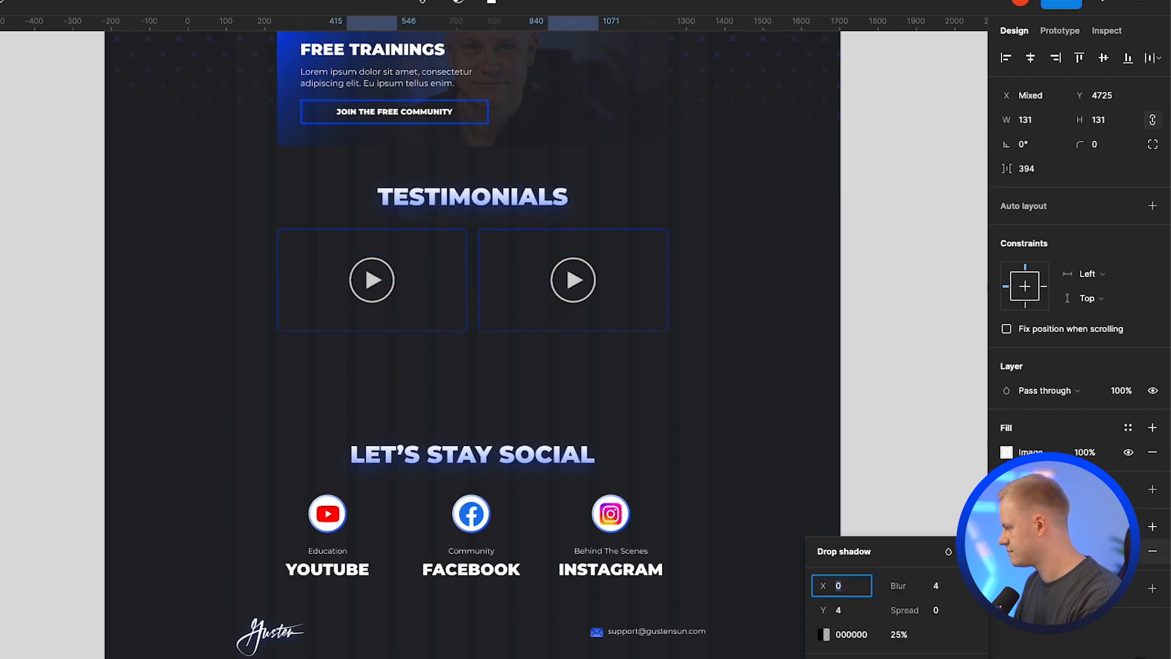
click(824, 634)
click(660, 629)
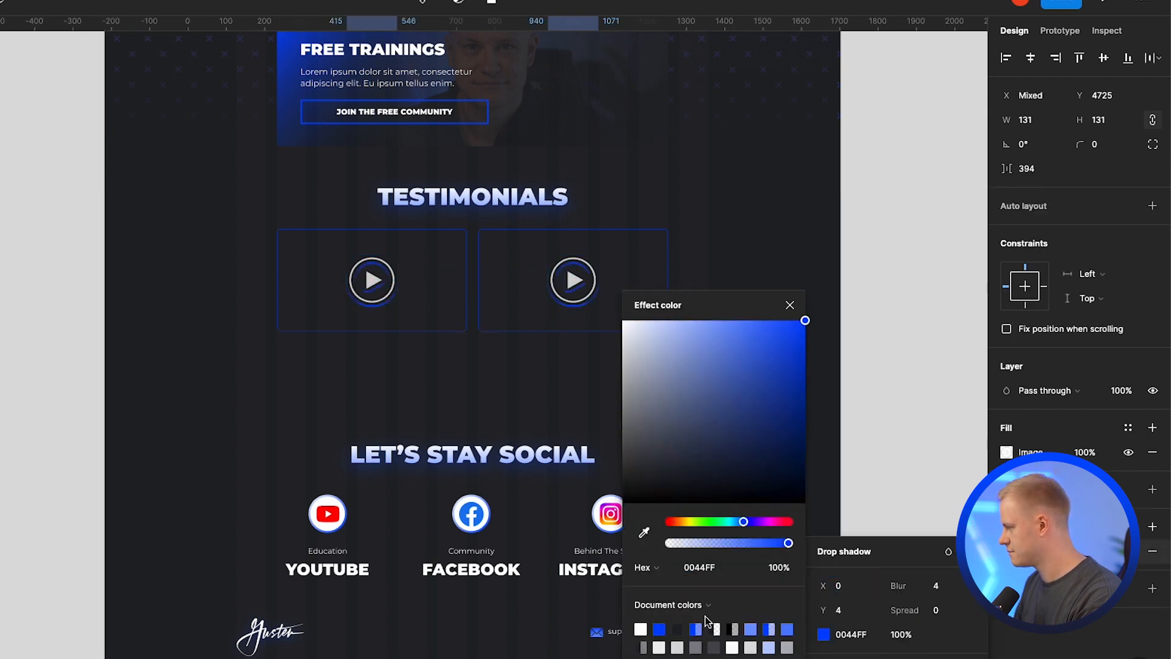
click(935, 586)
text(30)
key(Return)
drag(790, 543, 720, 544)
click(461, 415)
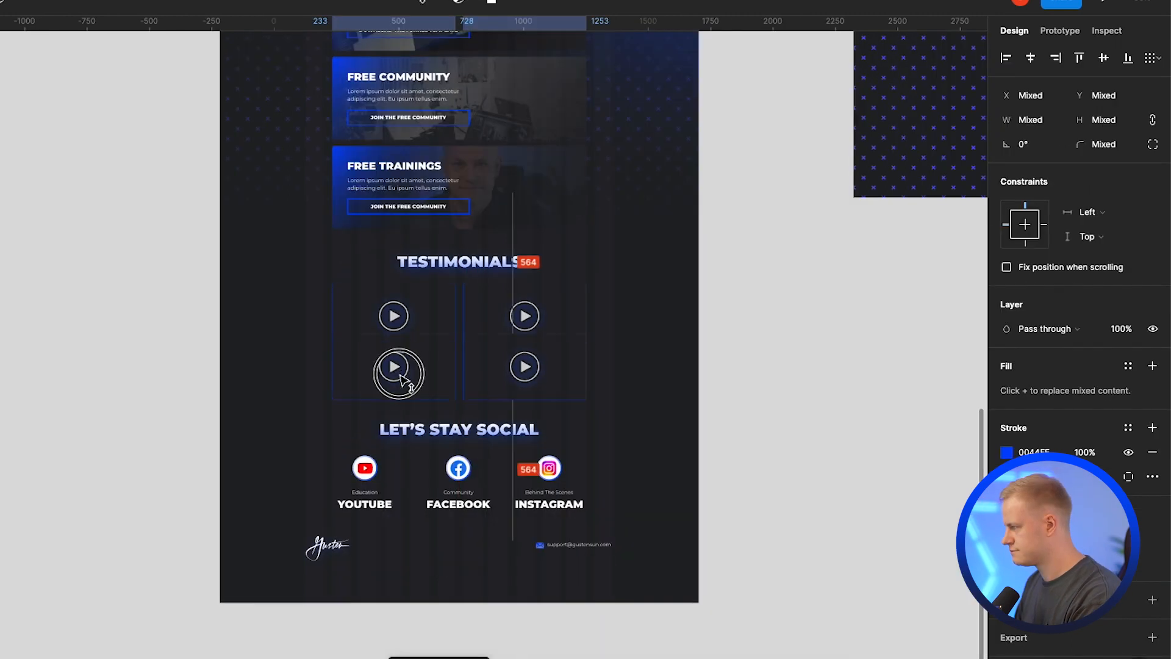
Step: Duplicate both video cards with their play icons as a second row and move the Let's Stay Social section and footer below them
drag(399, 373, 404, 389)
click(699, 376)
drag(628, 427, 280, 580)
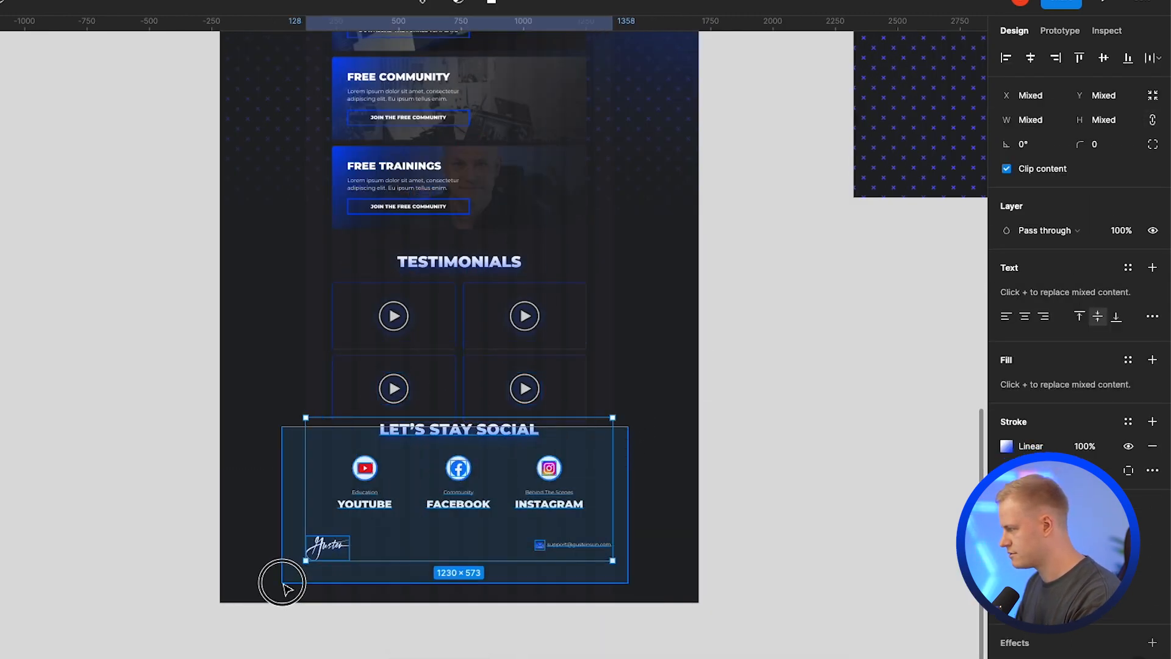
drag(457, 470, 462, 495)
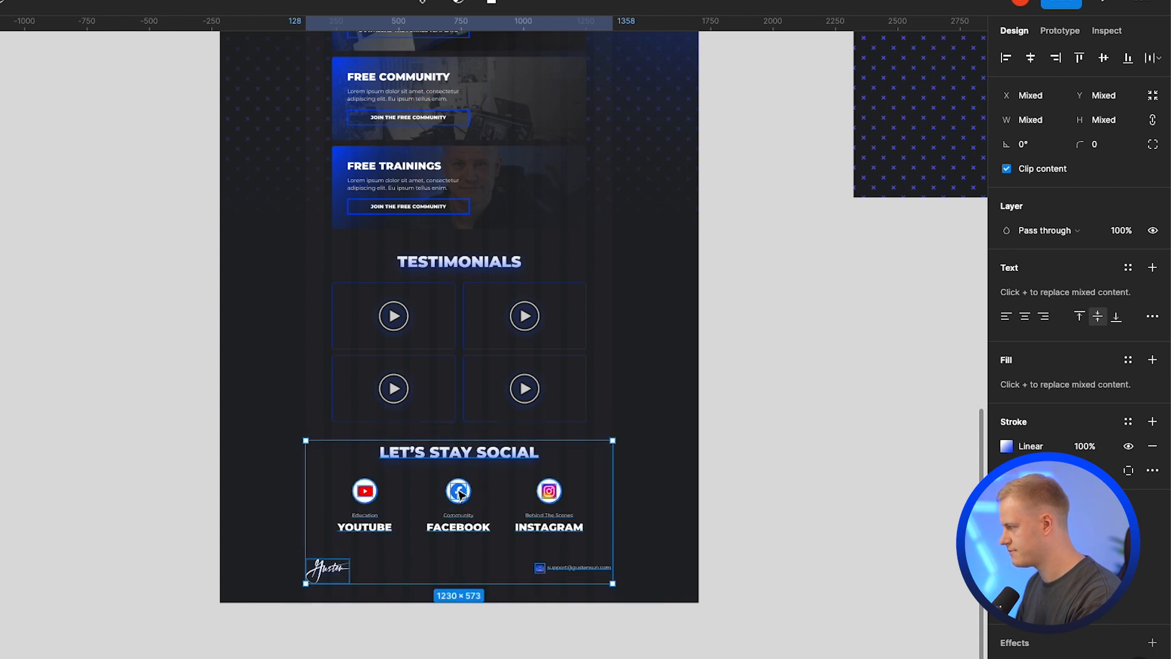
Step: Paste a copy of the dotted pattern with its gradient fade rectangles and place it across the footer area of the homepage
click(686, 421)
scroll(305, 537, down, 5)
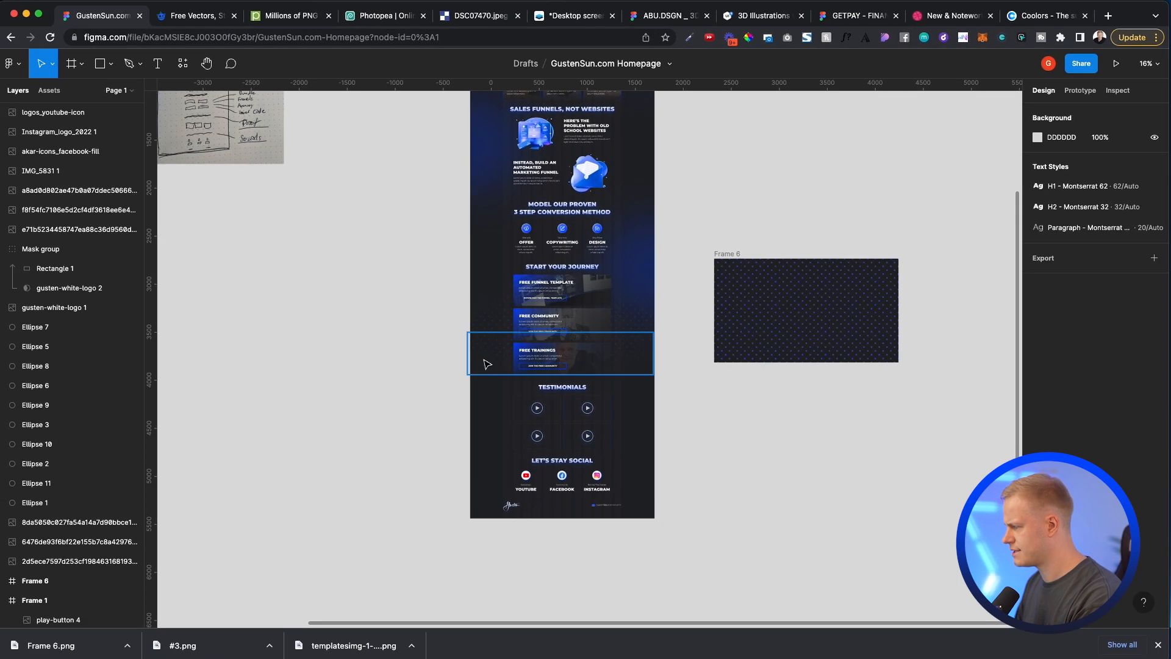
drag(490, 381, 496, 259)
key(super+v)
drag(490, 315, 506, 504)
click(511, 507)
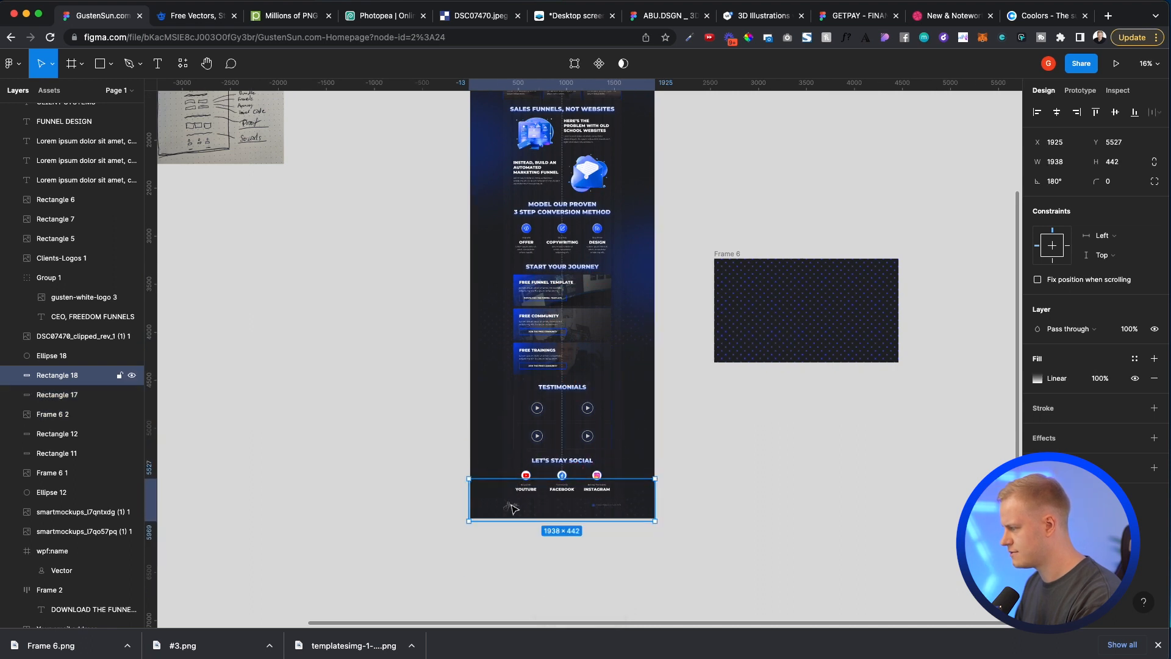
scroll(623, 518, up, 2)
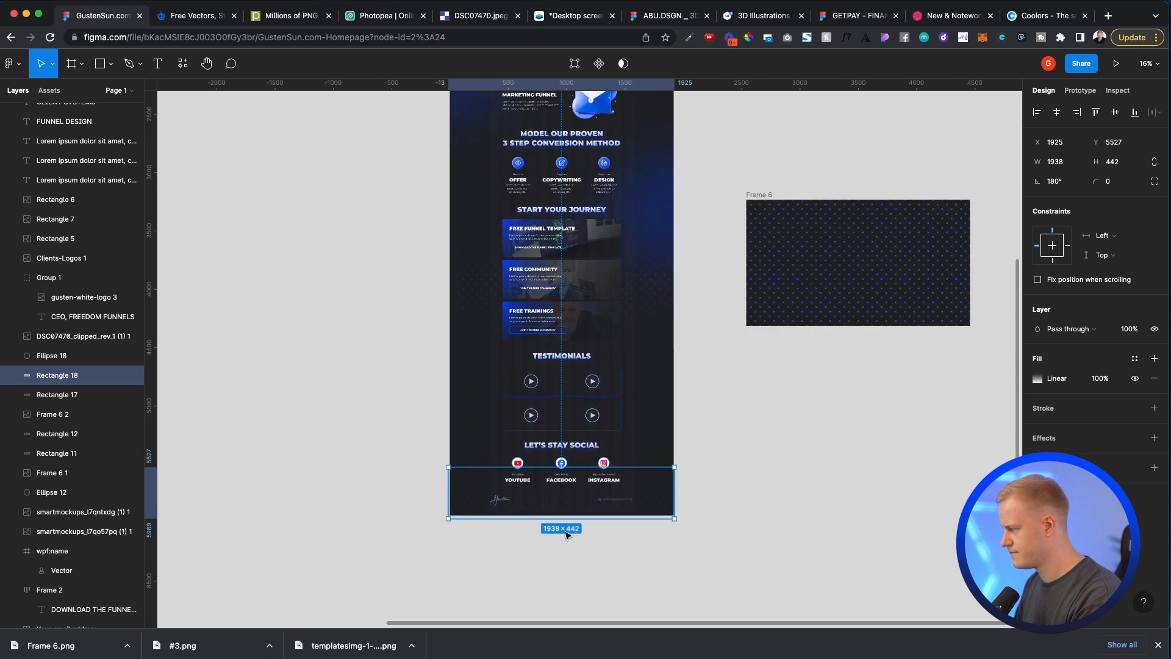
click(684, 430)
scroll(617, 434, up, 4)
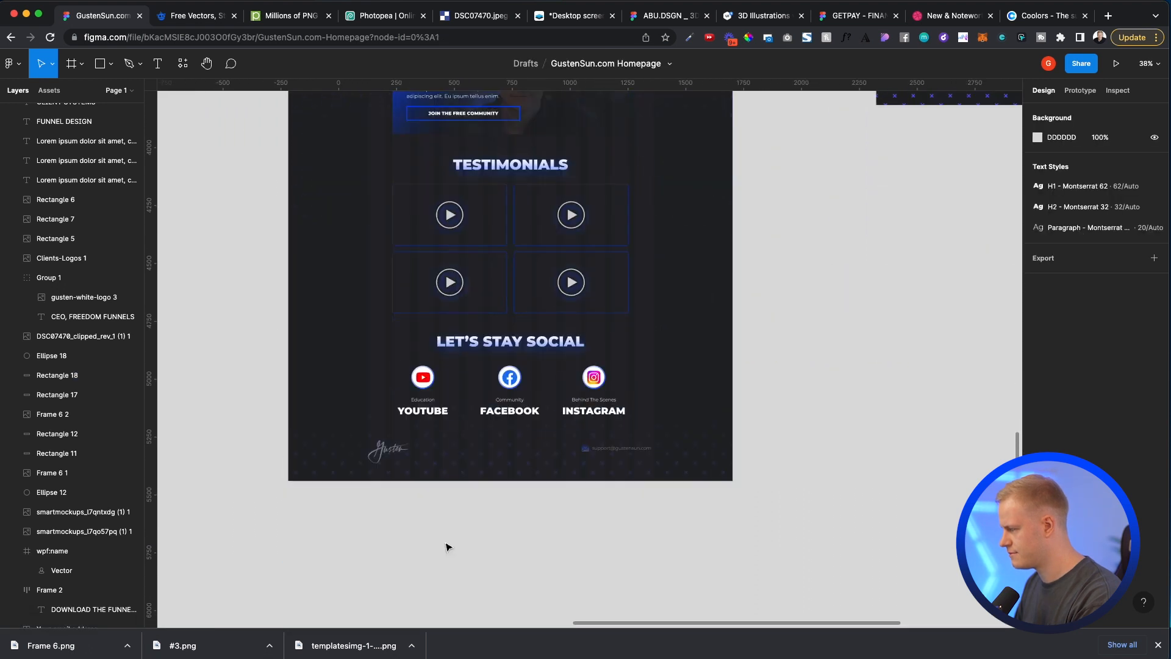
Step: Move the footer pattern image and its two gradient rectangles beneath the footer logo and contact text in the layer order
click(407, 459)
key(super+v)
drag(58, 450, 55, 608)
scroll(52, 396, down, 5)
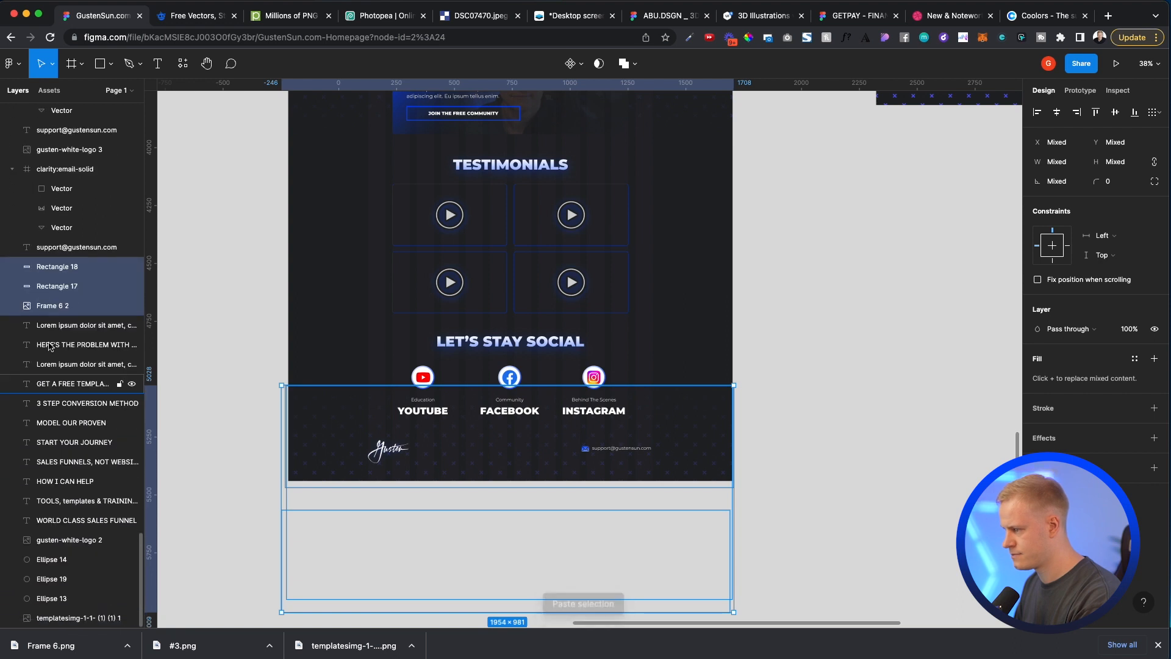
drag(61, 286, 61, 530)
scroll(744, 417, up, 3)
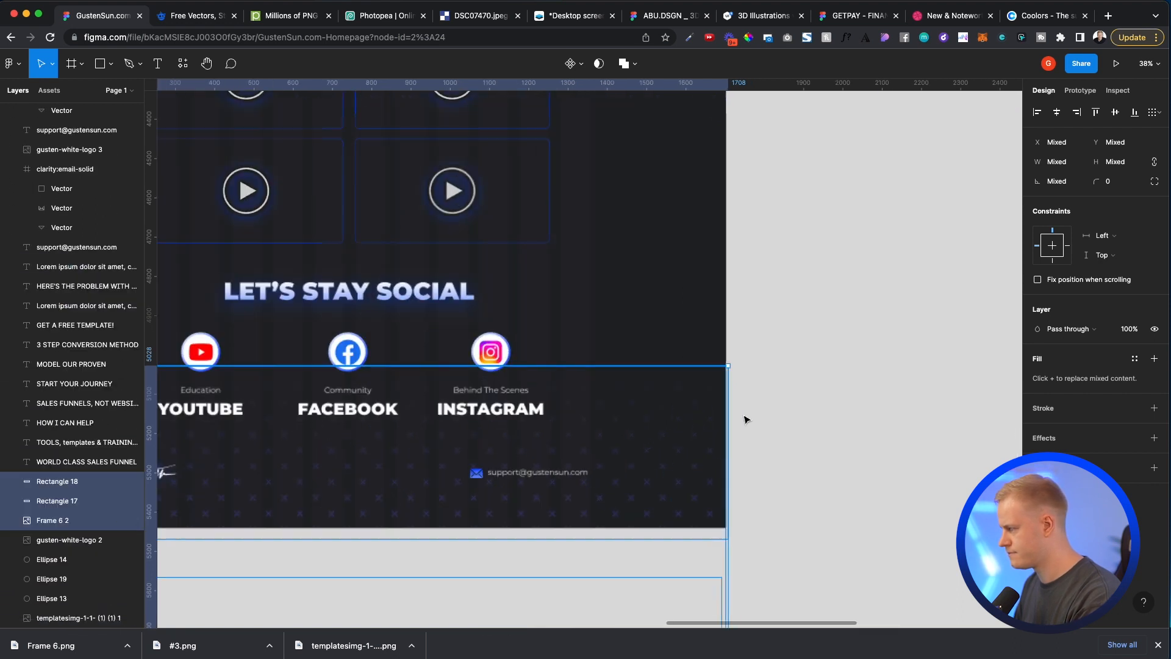
click(482, 473)
click(708, 465)
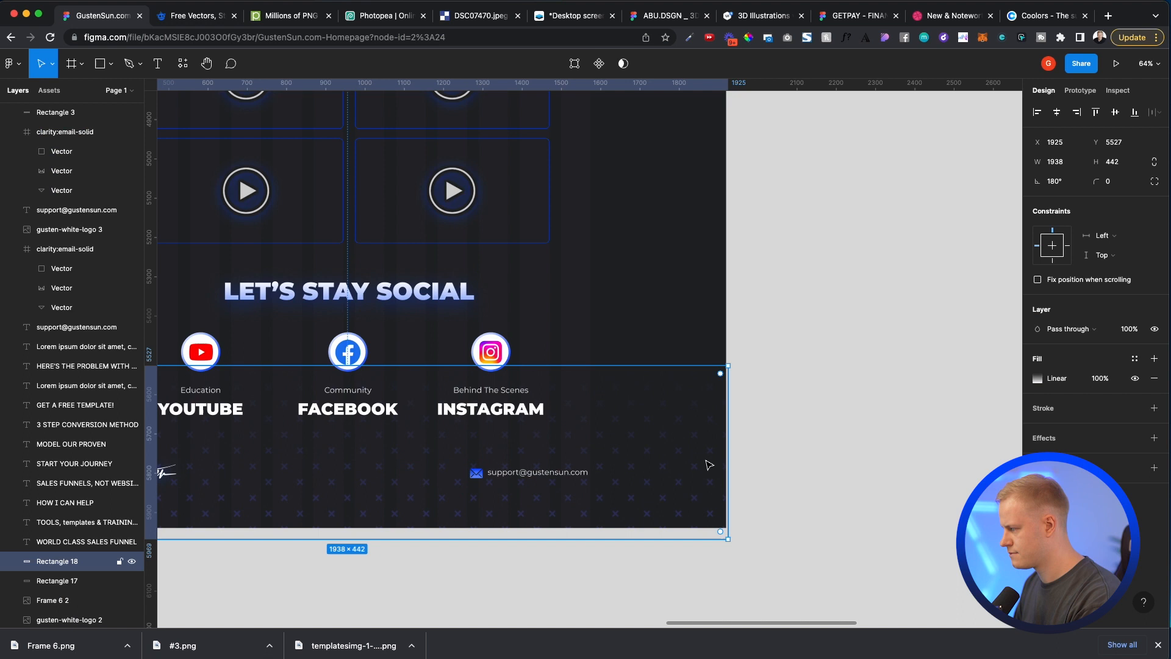
Step: Examine how the footer pattern blends into the social section and the rest of the homepage
scroll(708, 465, down, 5)
scroll(592, 476, up, 3)
click(388, 326)
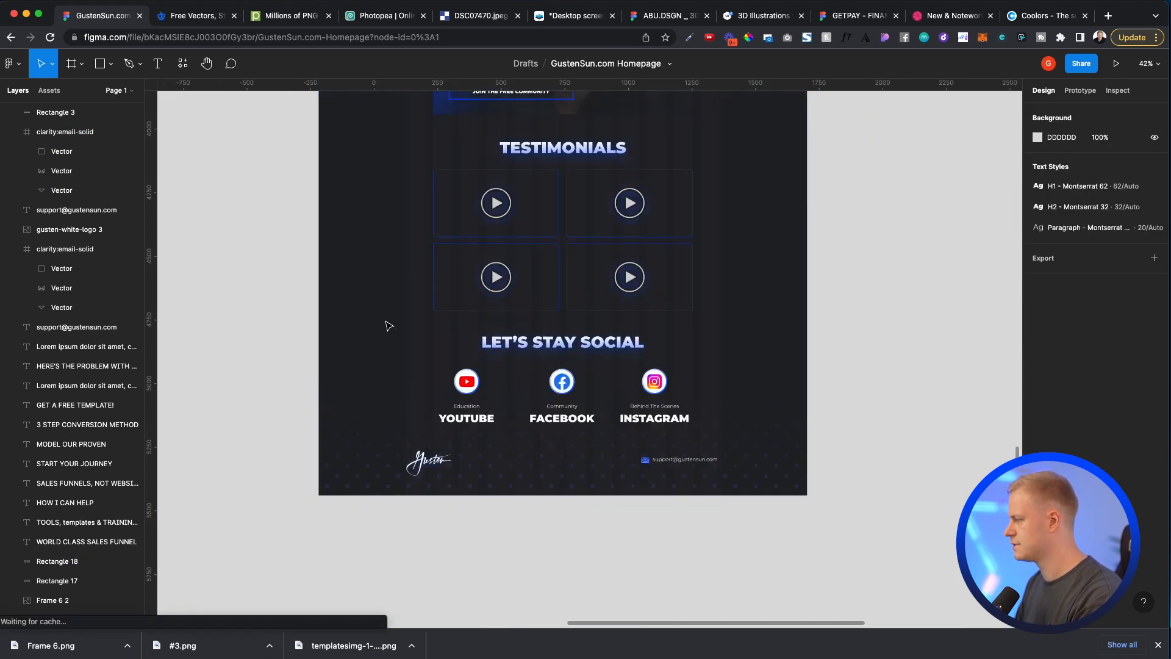
click(400, 462)
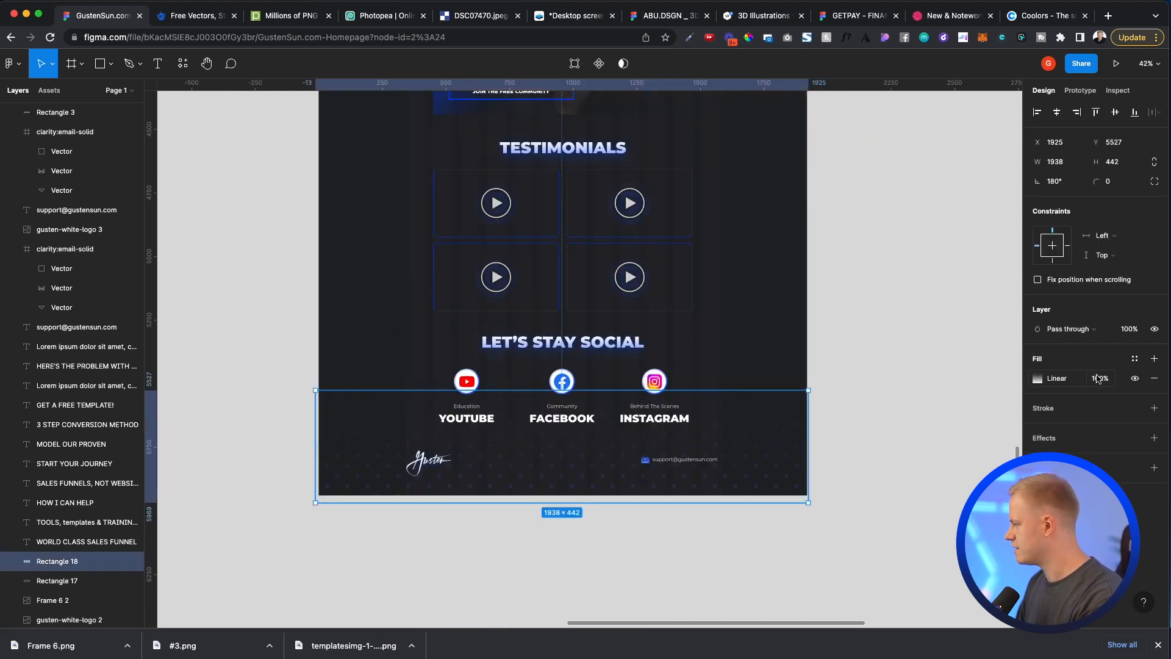
scroll(501, 455, down, 2)
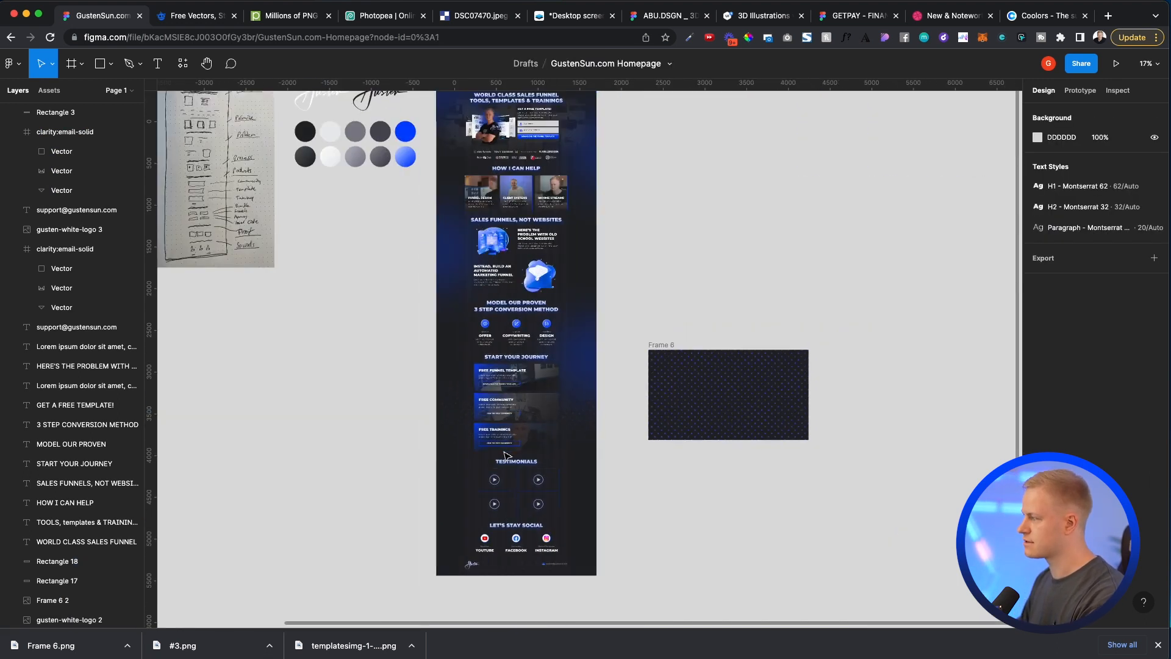
scroll(501, 455, up, 2)
scroll(505, 453, down, 2)
scroll(471, 455, up, 2)
scroll(474, 457, down, 3)
scroll(504, 475, up, 1)
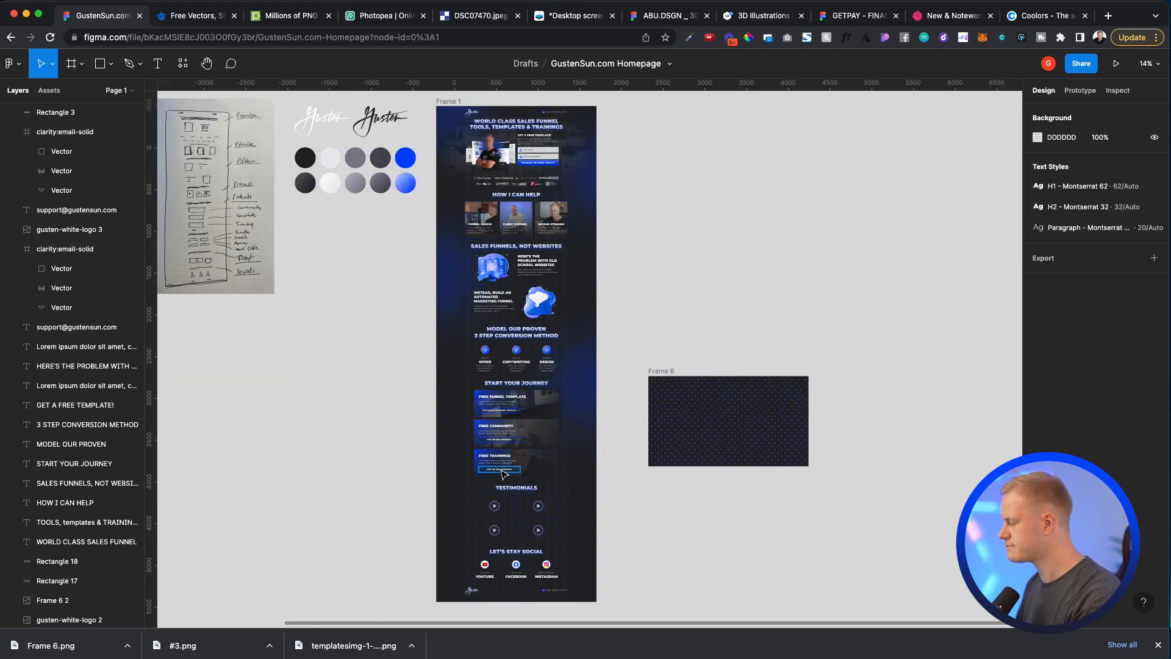
Step: Move the separate pattern frame up beside the homepage frame, level with its top edge
scroll(528, 465, down, 2)
scroll(575, 473, up, 1)
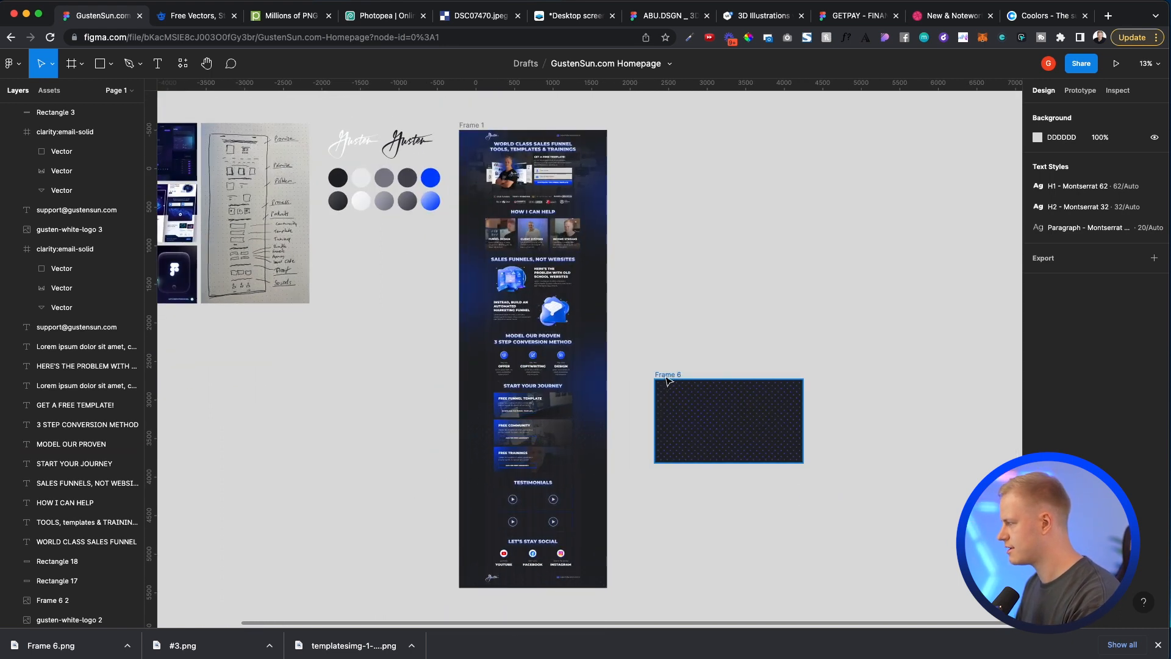
drag(668, 373, 631, 124)
click(662, 251)
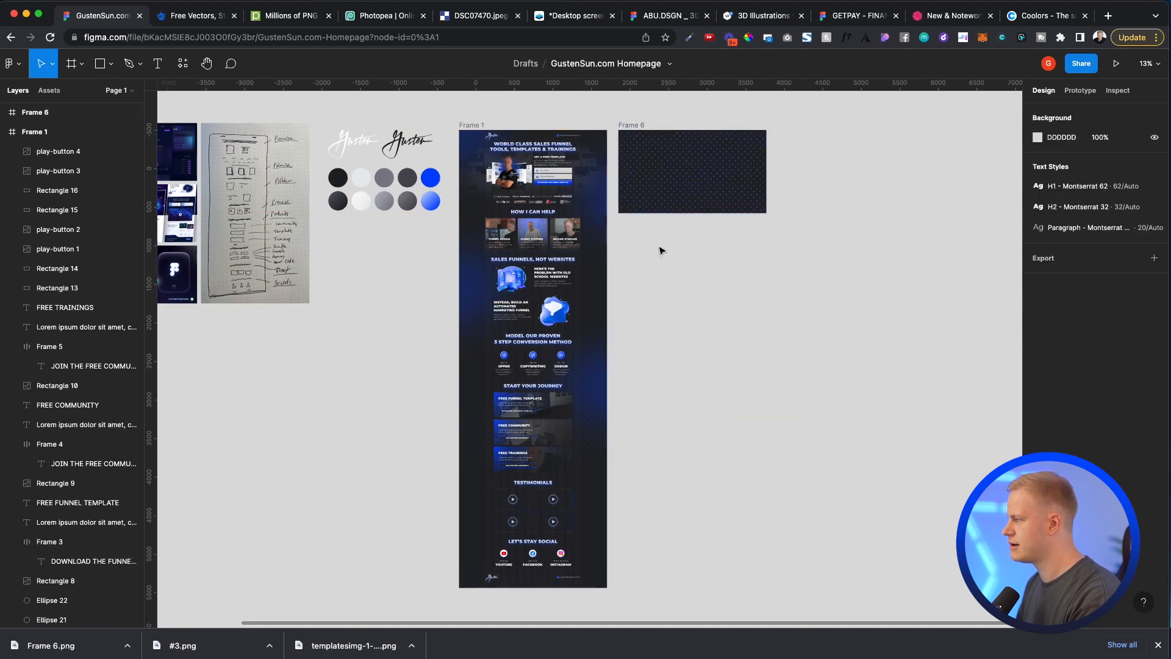
Step: Review the complete homepage layout from the header down to the footer
scroll(596, 288, up, 2)
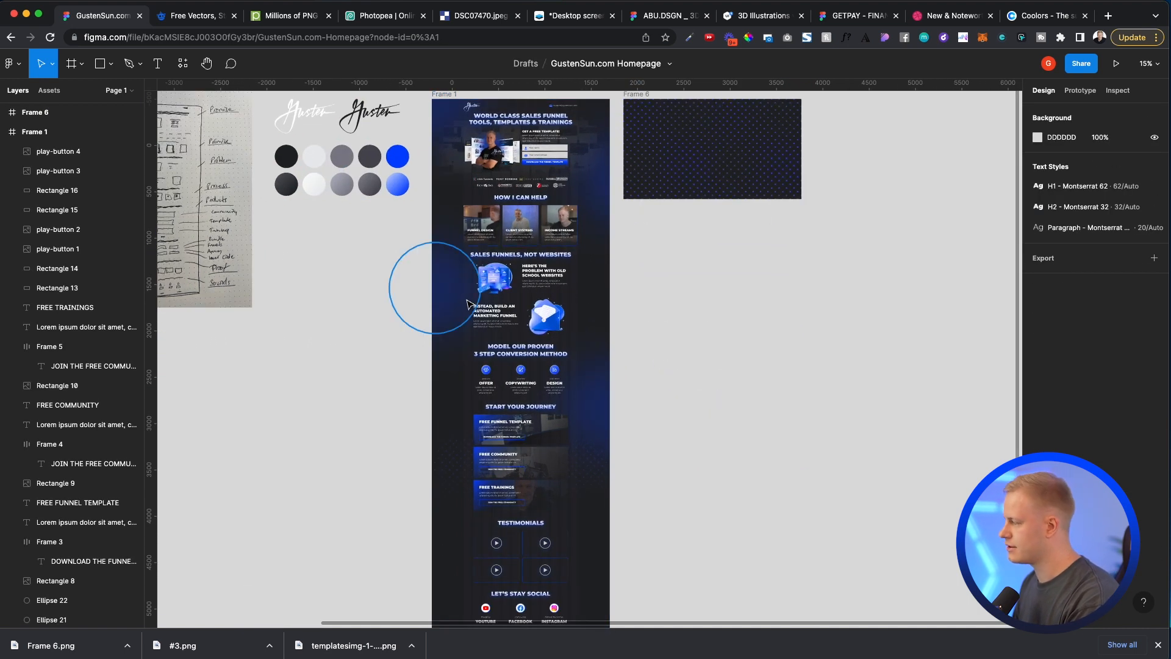
scroll(467, 303, down, 4)
scroll(467, 303, up, 4)
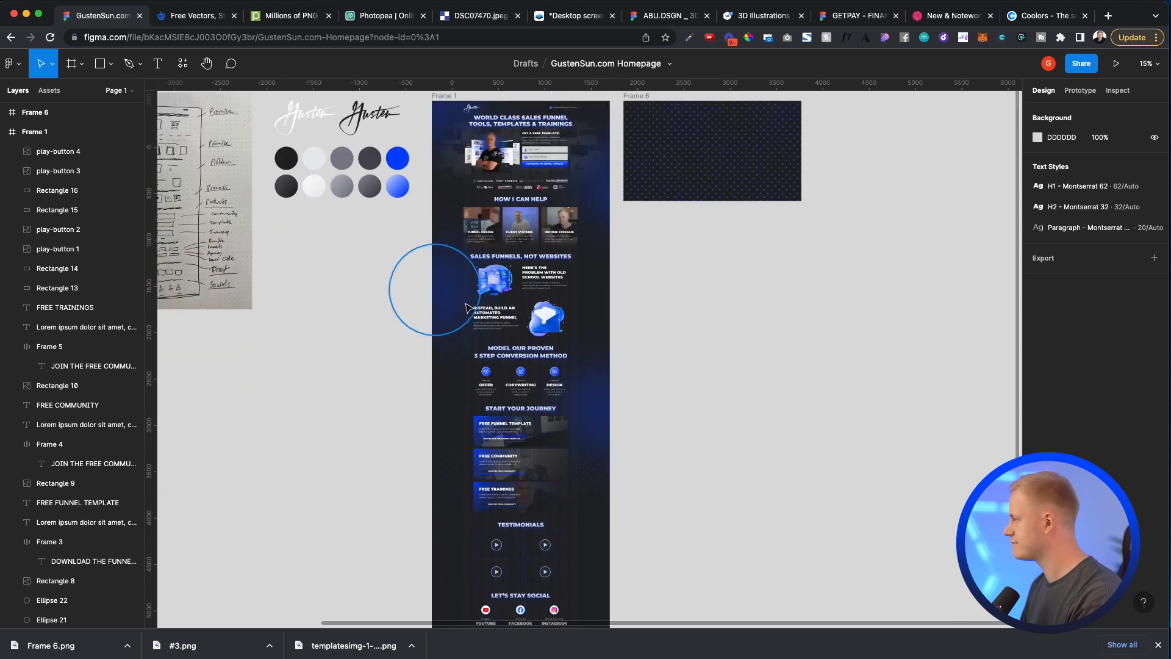
ctrl+scroll(459, 366, down, 3)
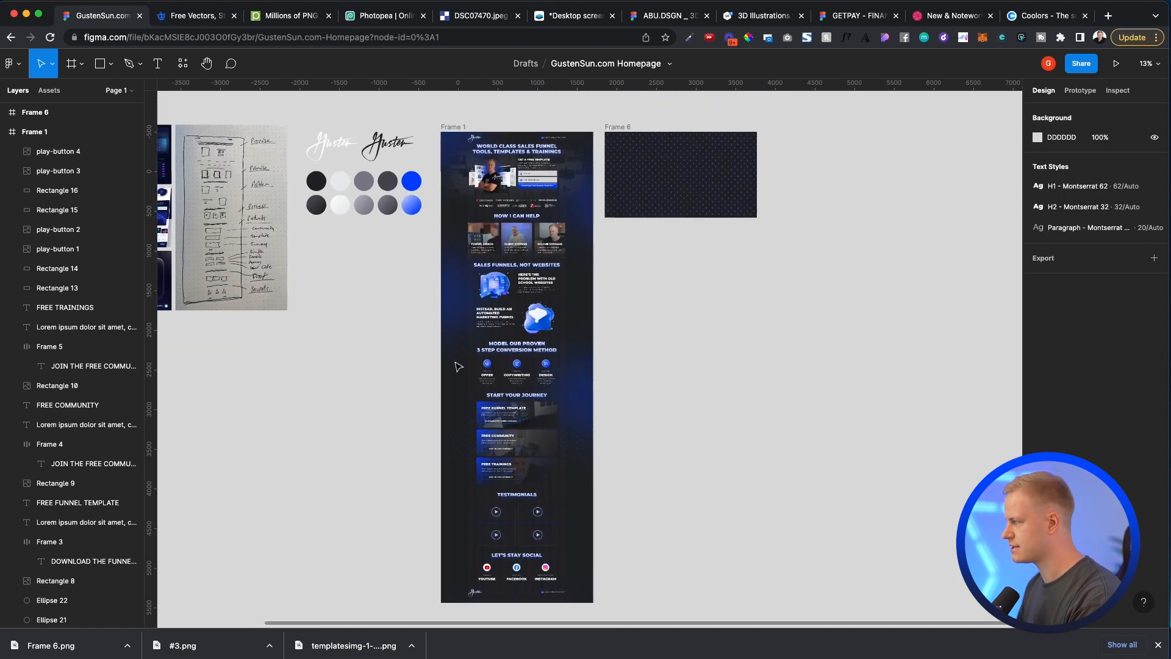
ctrl+scroll(424, 368, down, 1)
ctrl+scroll(604, 345, down, 1)
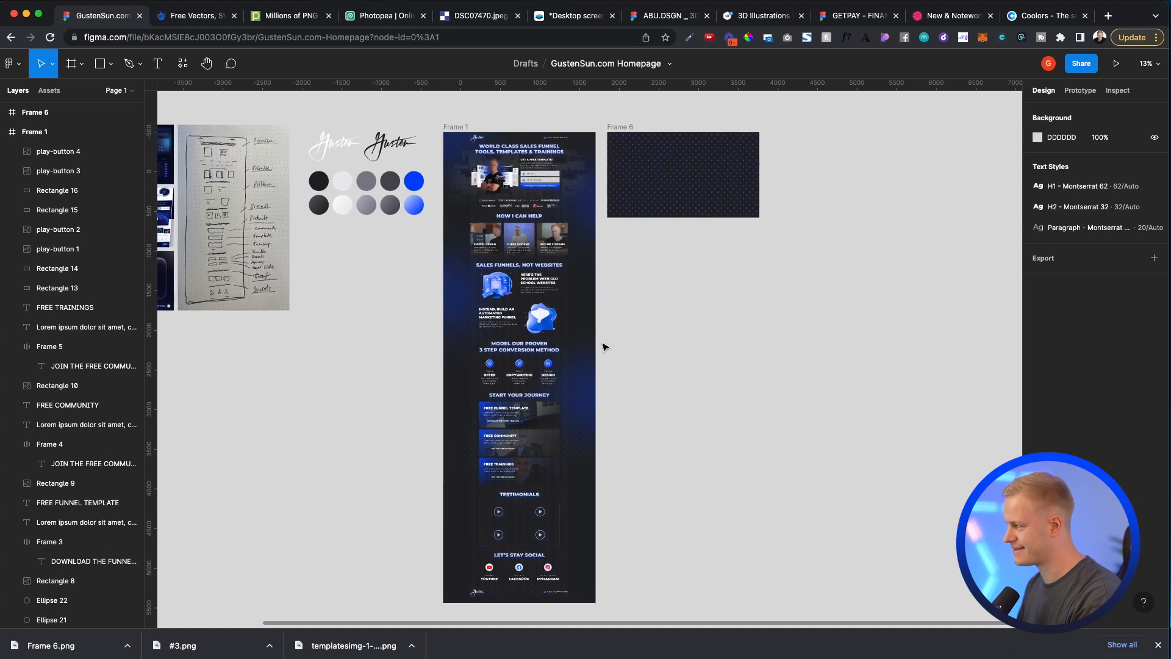
ctrl+scroll(357, 396, up, 2)
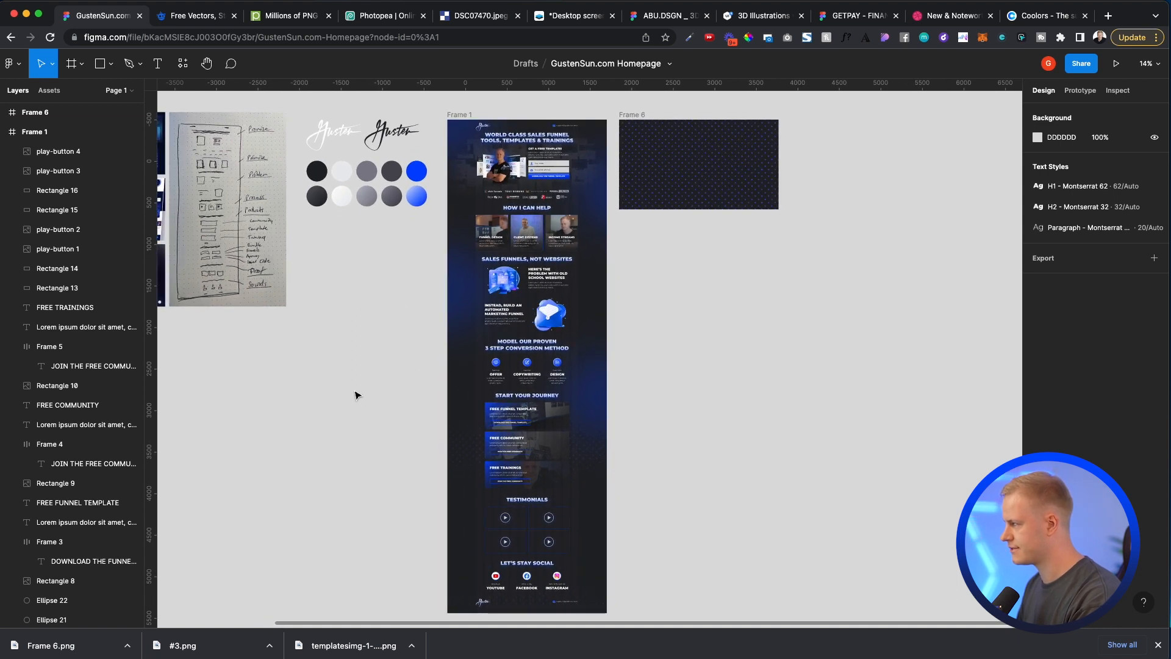
scroll(358, 396, down, 1)
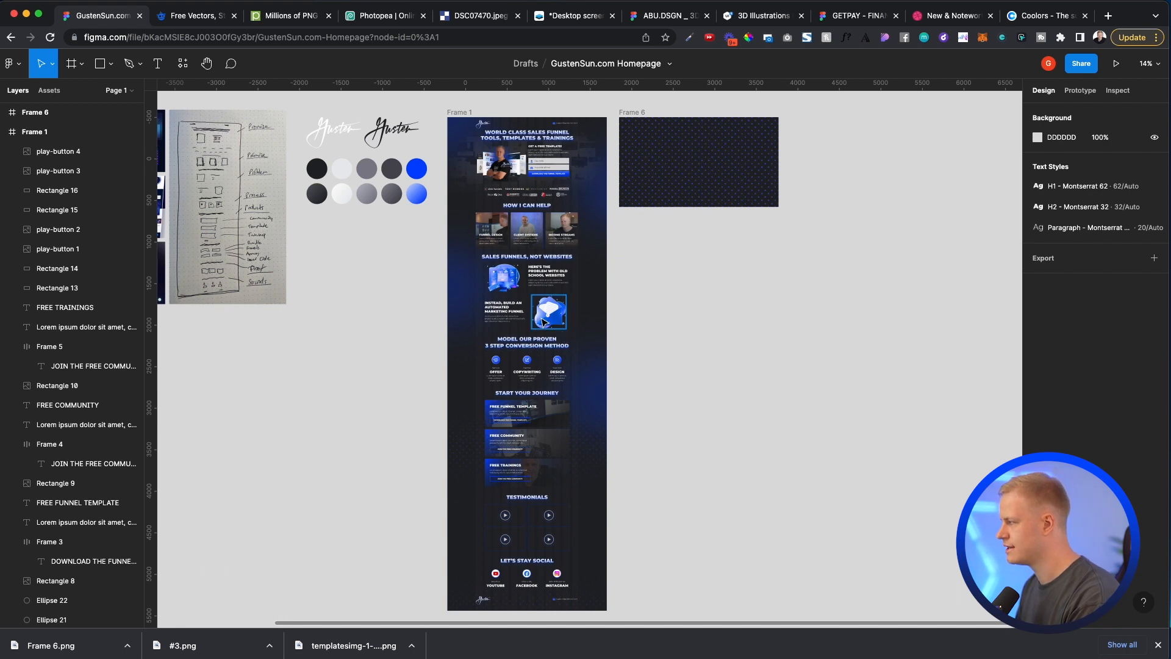
Step: Shift the pattern frame farther from the homepage frame and paste a duplicate of the homepage frame into the space between them
drag(659, 160, 820, 160)
click(457, 113)
key(super+c)
key(super+v)
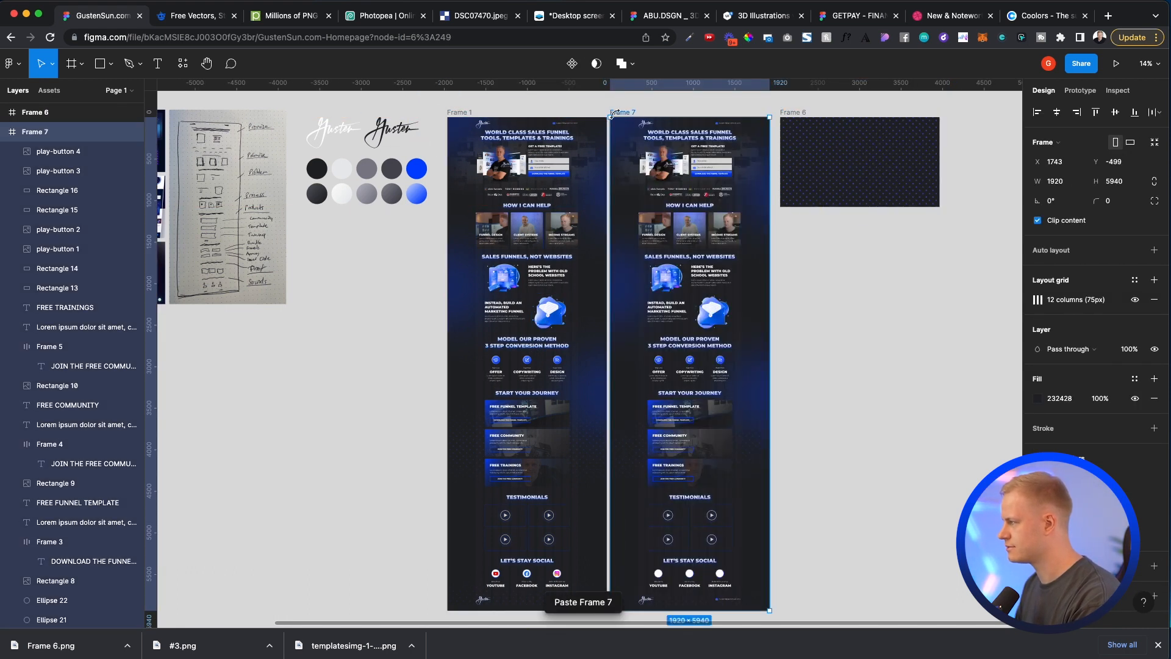
Step: Delete the website and envelope illustrations from the Sales Funnels, Not Websites section of the duplicated homepage
scroll(795, 302, up, 3)
scroll(793, 302, up, 3)
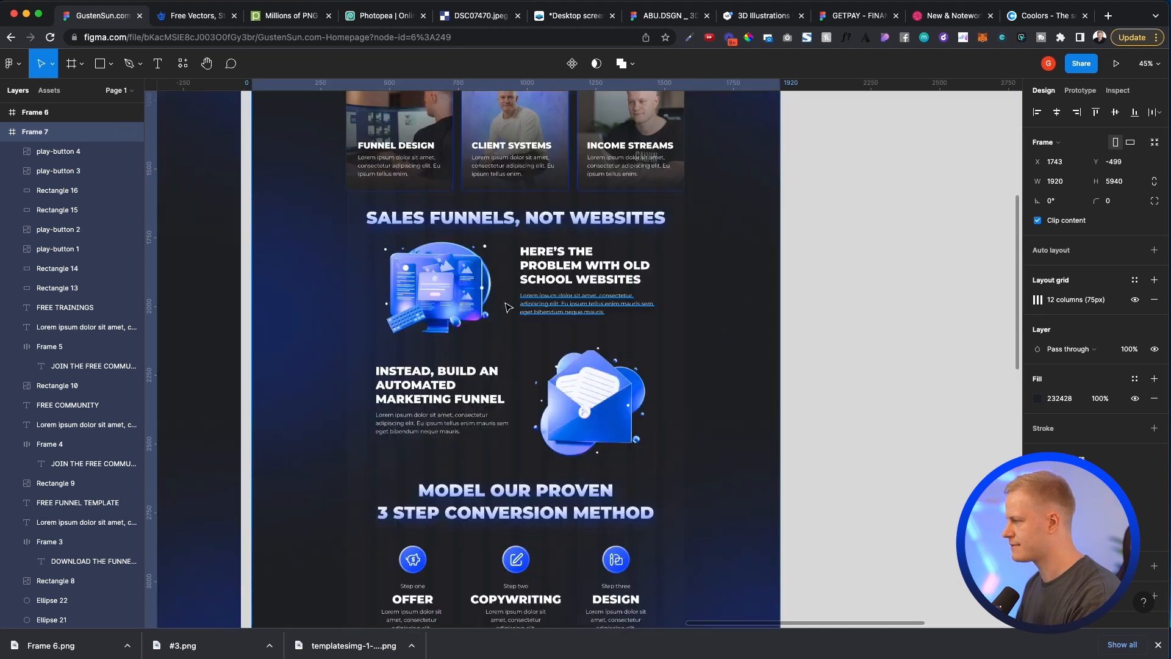
click(425, 289)
key(Delete)
click(589, 403)
key(Delete)
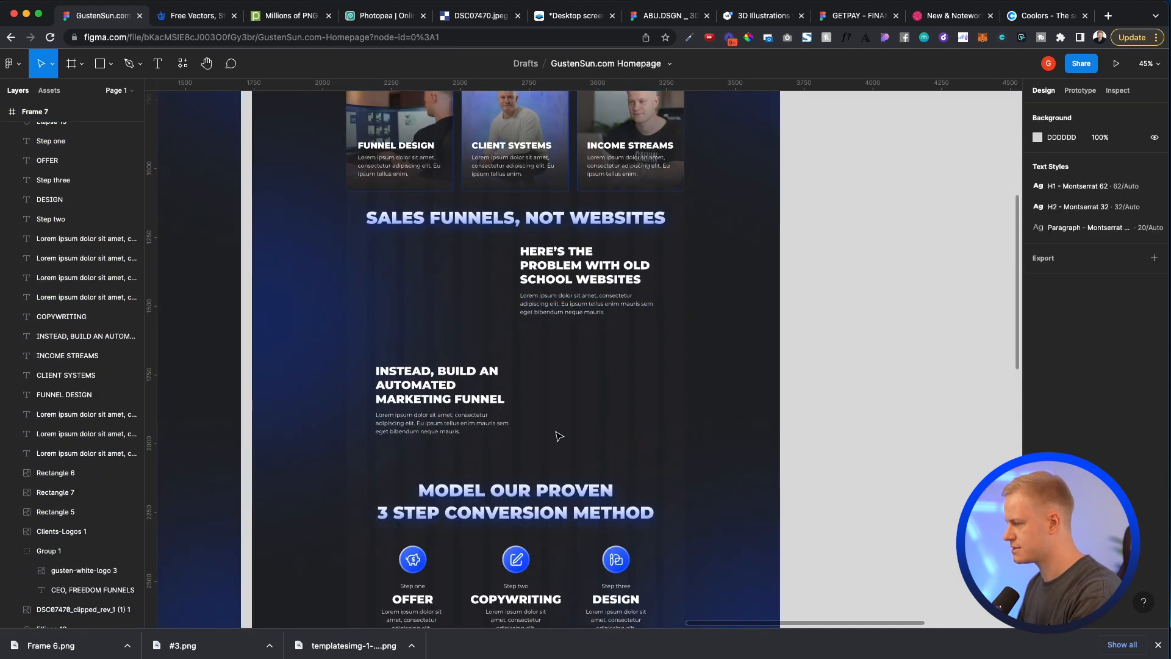
Step: Switch to Finder and place DSC07424.JPG from the homepage assets folder in the duplicated page's Sales Funnels section
key(super+Tab)
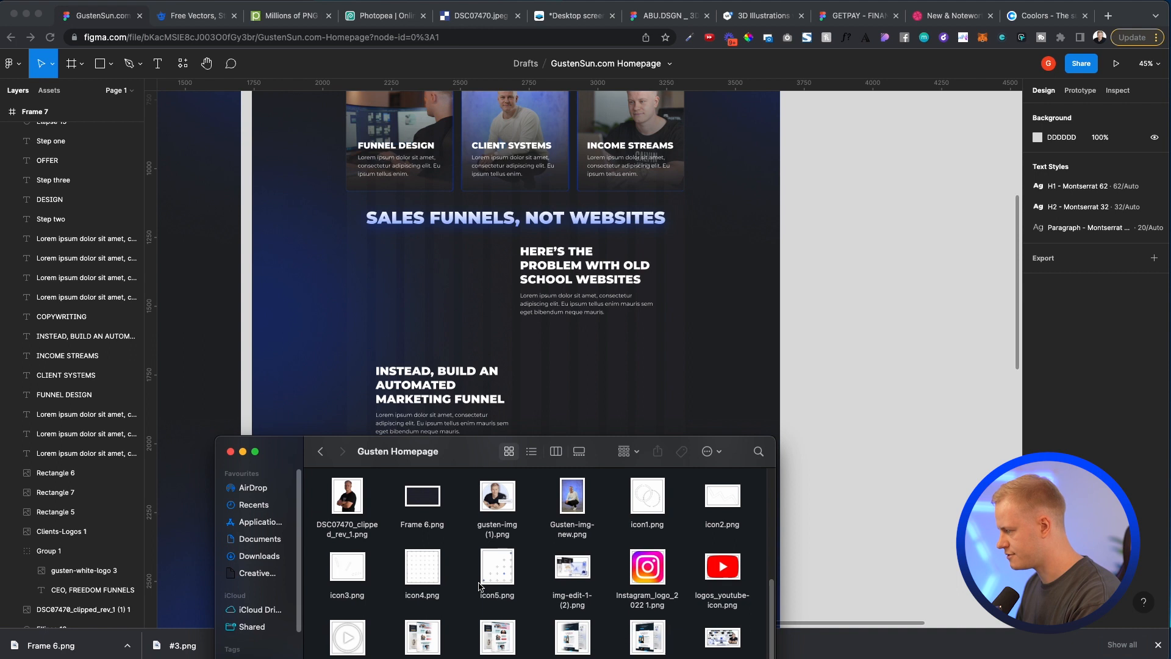
scroll(482, 584, down, 2)
scroll(483, 584, up, 10)
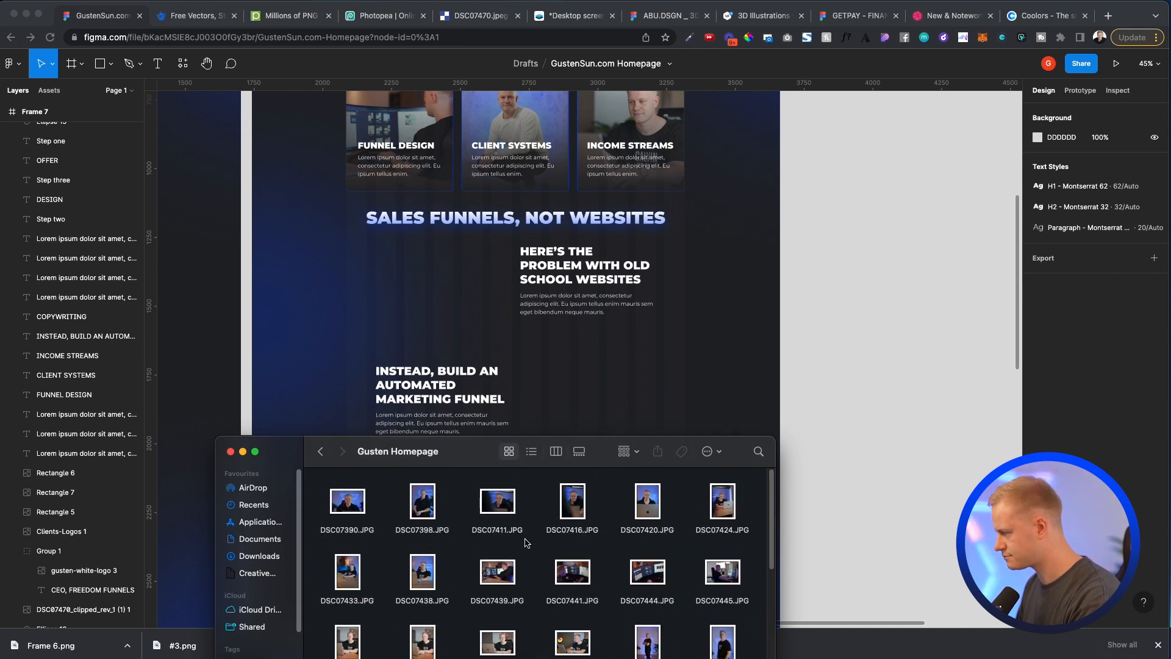
drag(726, 513, 415, 295)
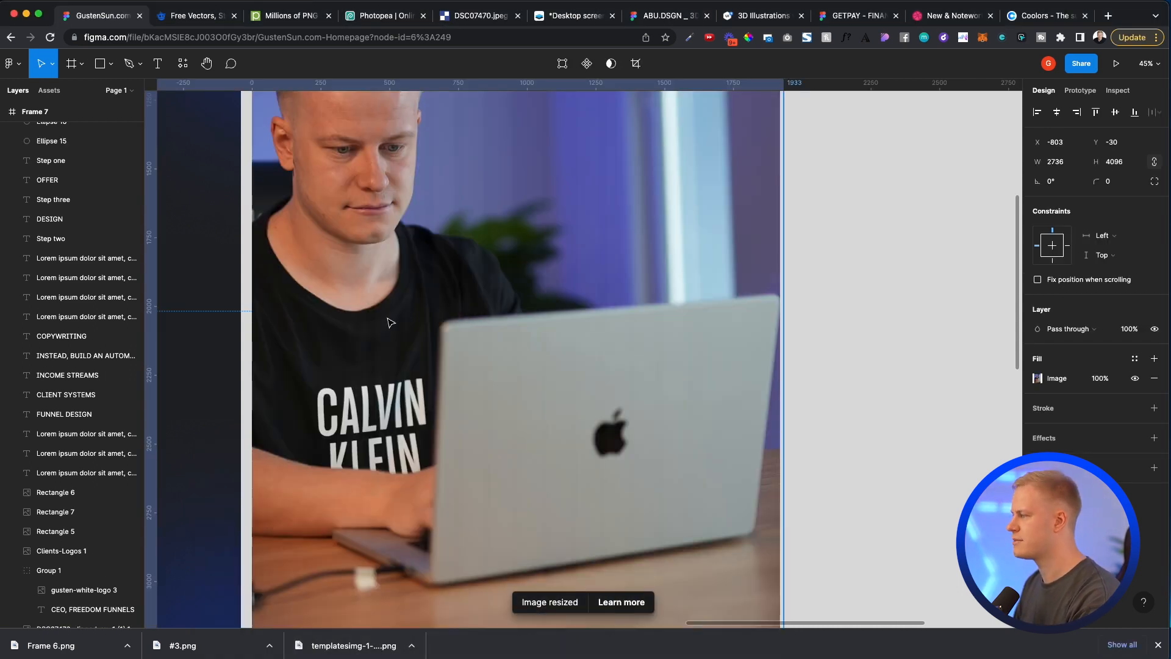
Step: Scale and crop the laptop photo to about 535 × 596, aligning it with the content edge under the Sales Funnels heading
scroll(366, 318, down, 5)
drag(239, 311, 426, 303)
scroll(376, 298, up, 3)
scroll(426, 303, up, 3)
drag(441, 184, 446, 233)
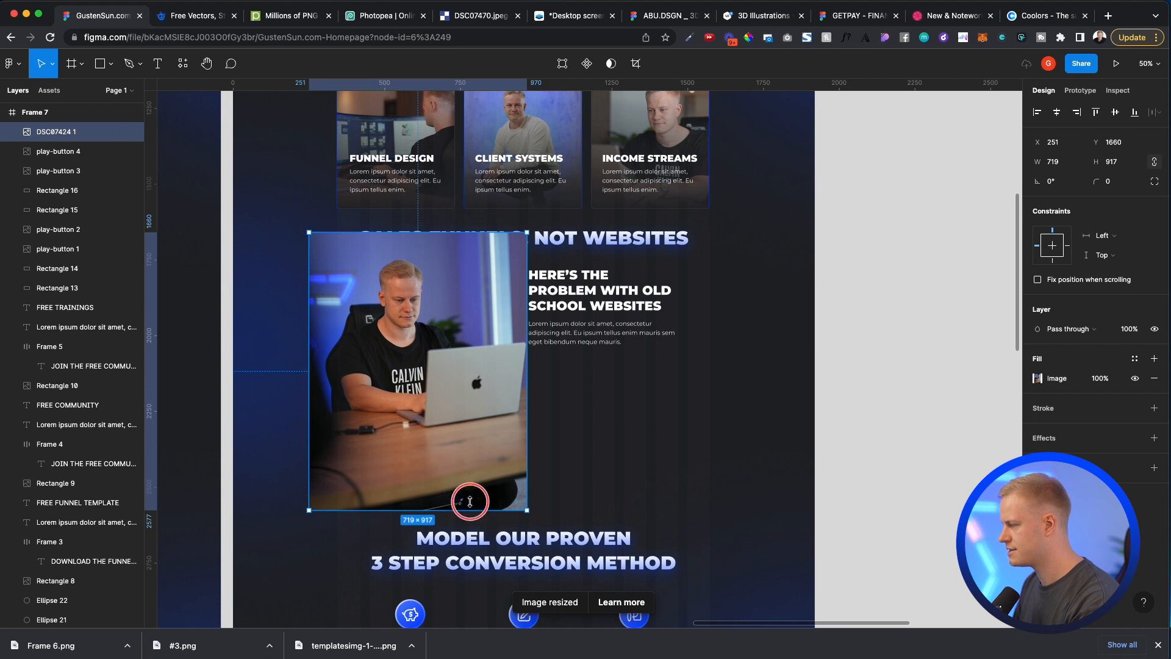
drag(470, 502, 469, 475)
drag(419, 231, 370, 274)
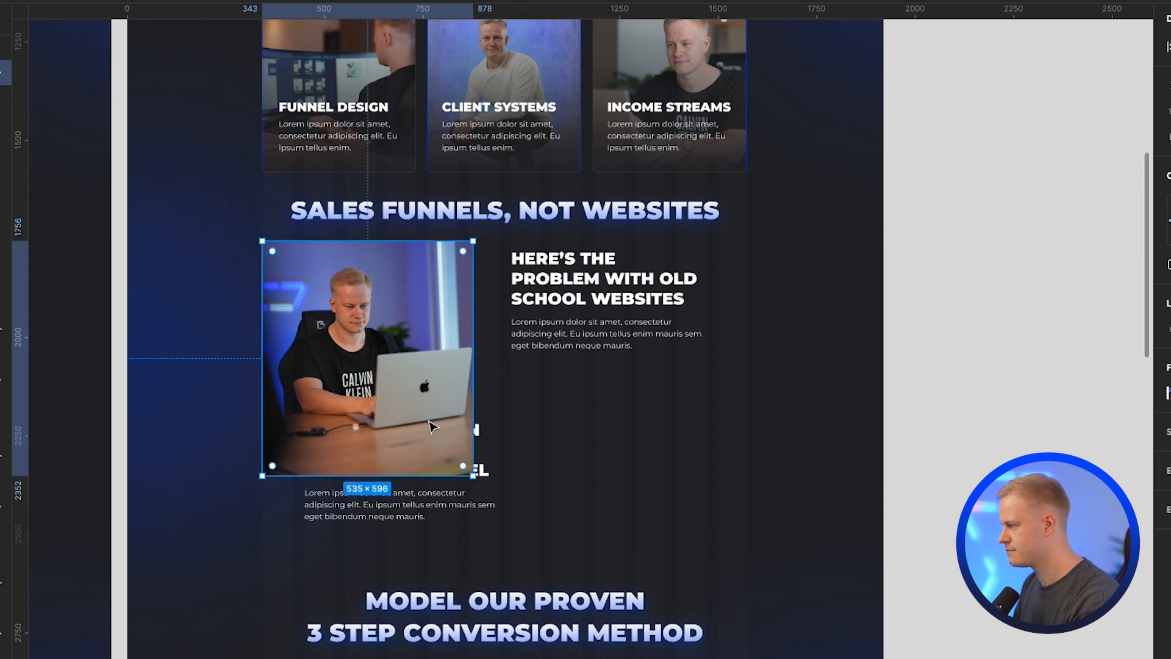
Step: Add two more copies of the lorem ipsum paragraph below the old school websites text and enlarge its text box to 495 × 375
click(583, 341)
double_click(579, 337)
click(644, 345)
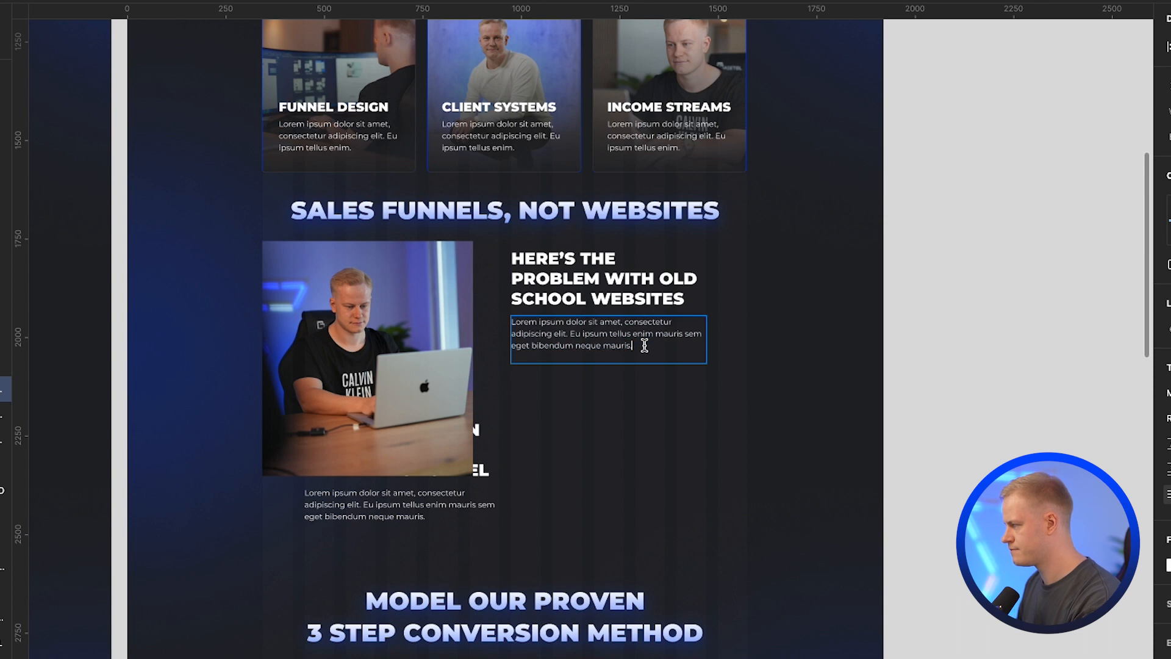
key(ctrl+v)
key(ctrl+v)
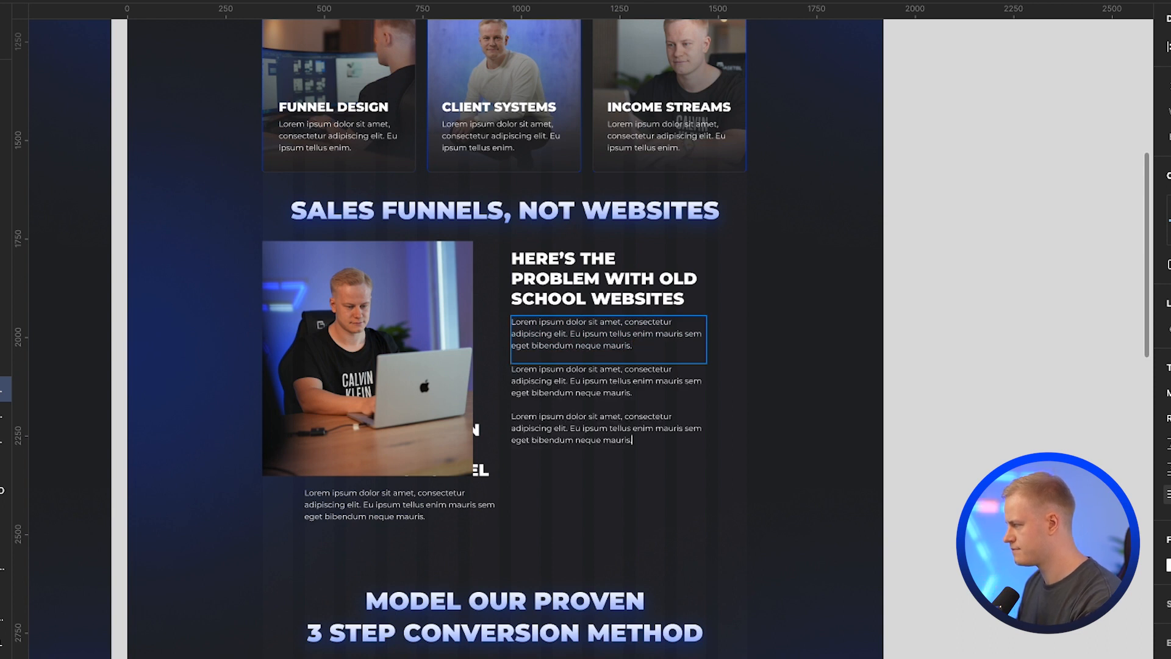
key(Escape)
drag(708, 365, 704, 464)
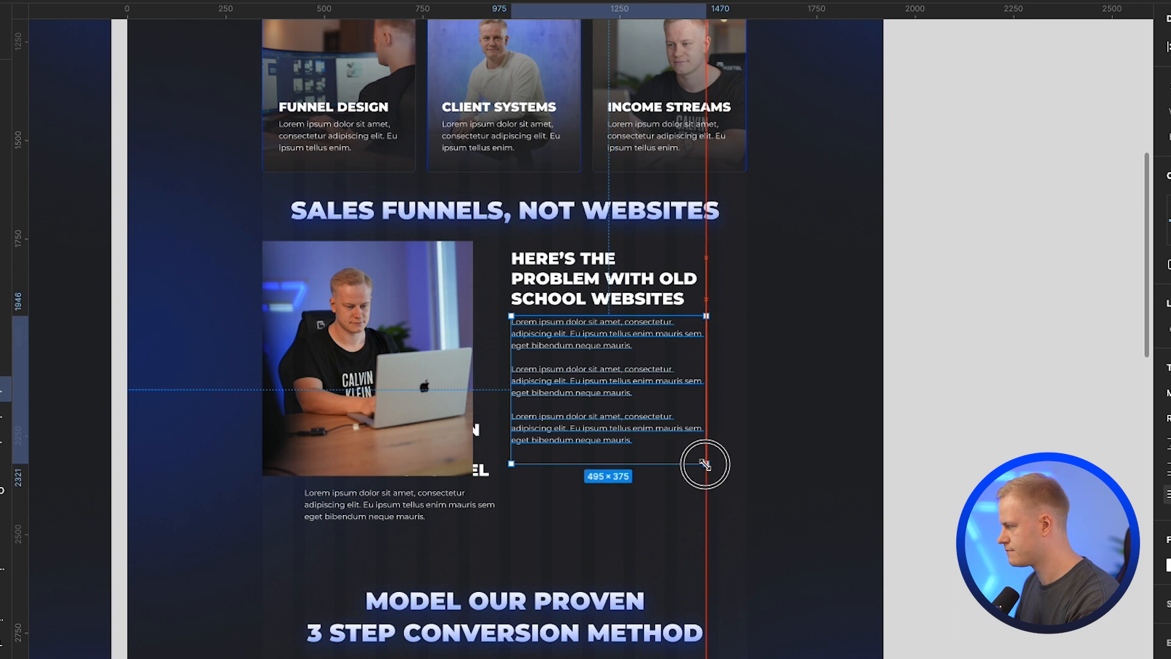
Step: Delete the automated marketing funnel heading and its paragraph from the duplicated page
click(710, 552)
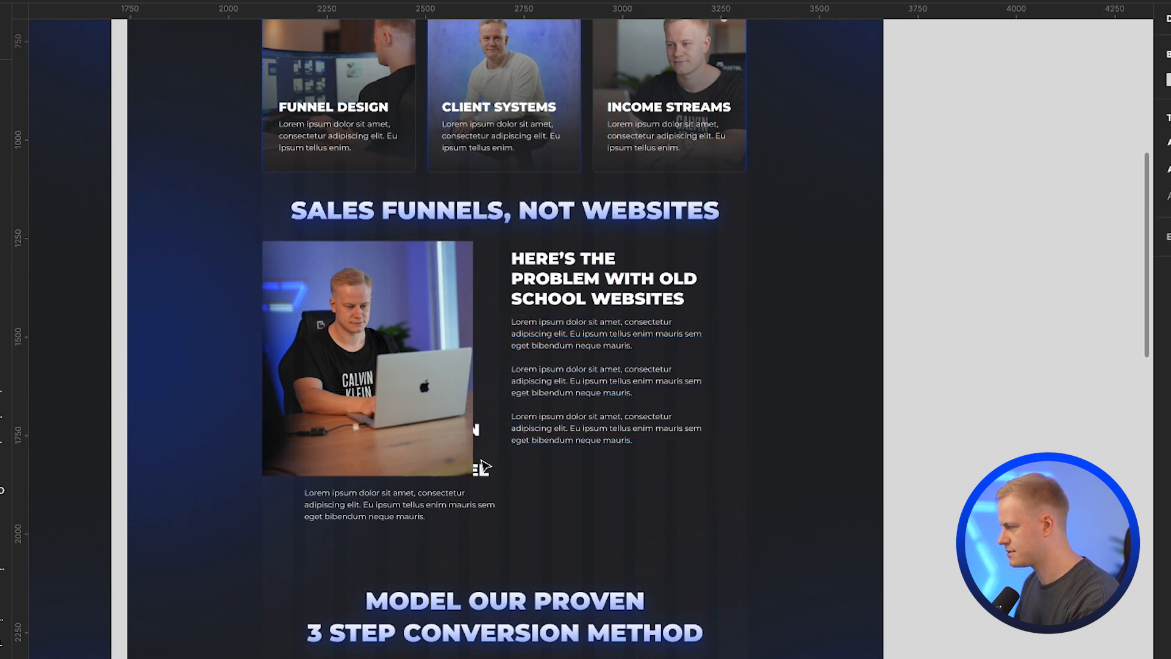
click(481, 462)
shift+click(473, 503)
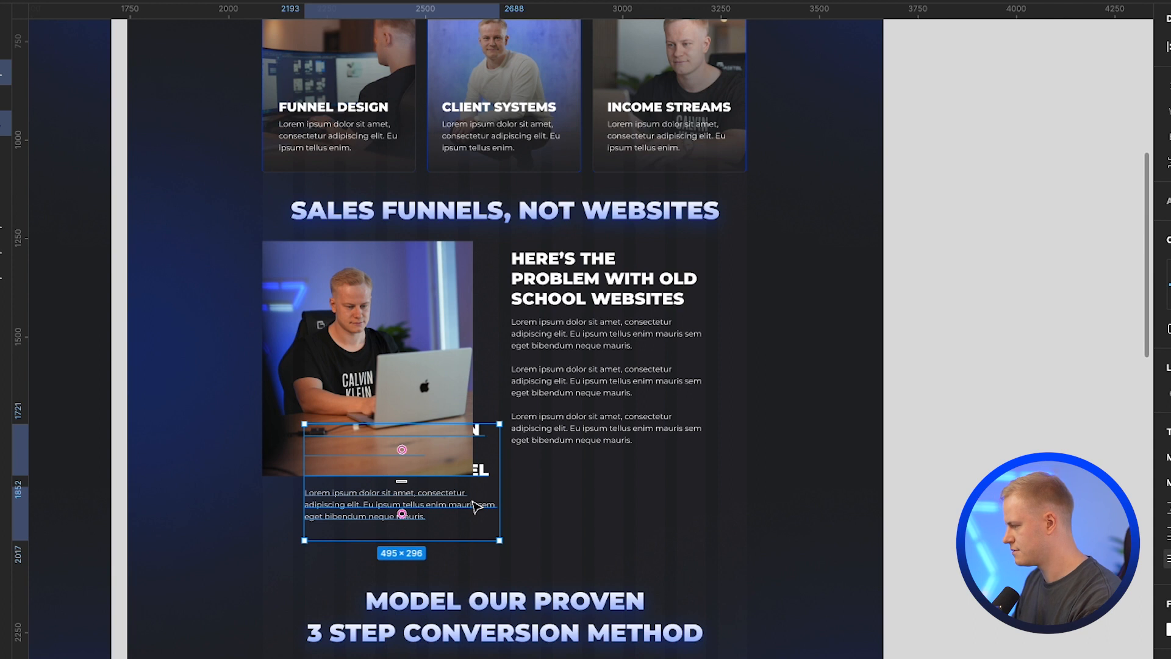
key(Delete)
Step: Resize the laptop photo to 507 × 565 and set its corner radius to 10
click(419, 422)
mouse_move(468, 470)
mouse_down()
mouse_move(494, 487)
mouse_move(455, 465)
mouse_up()
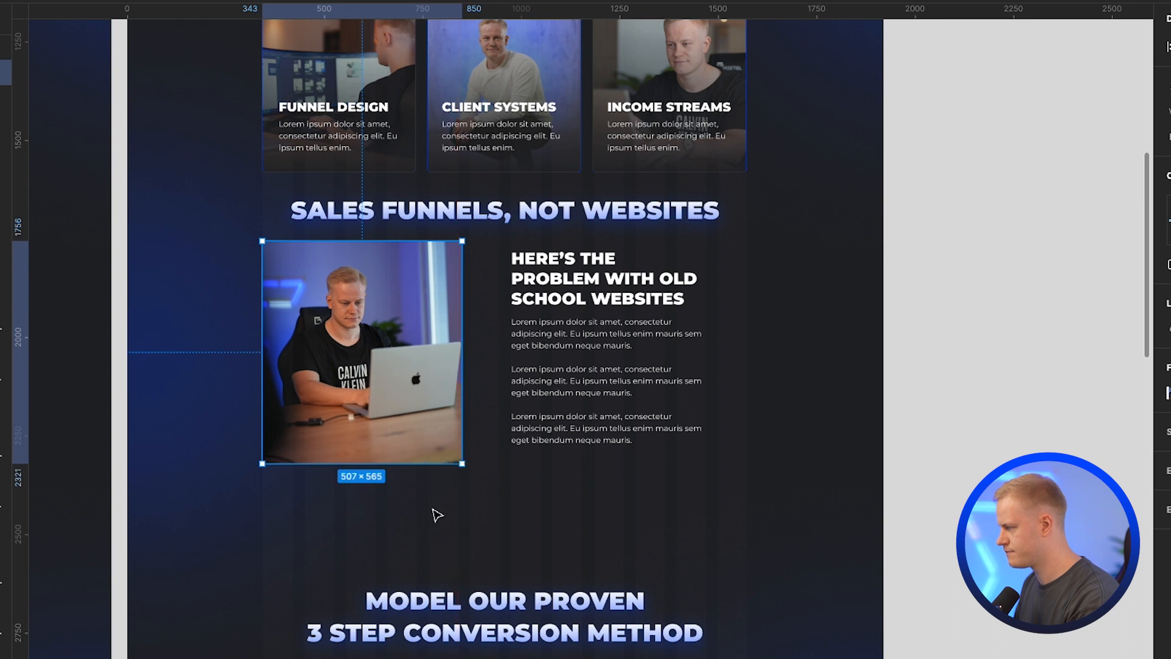
scroll(433, 410, up, 3)
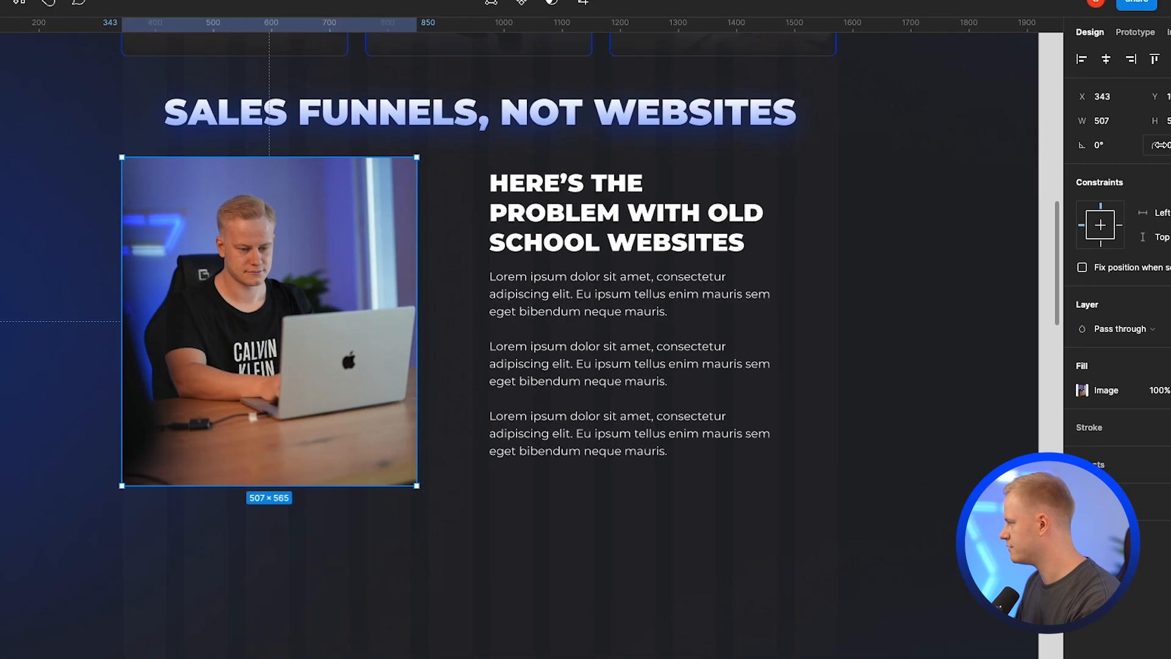
click(1108, 152)
text(10)
key(Return)
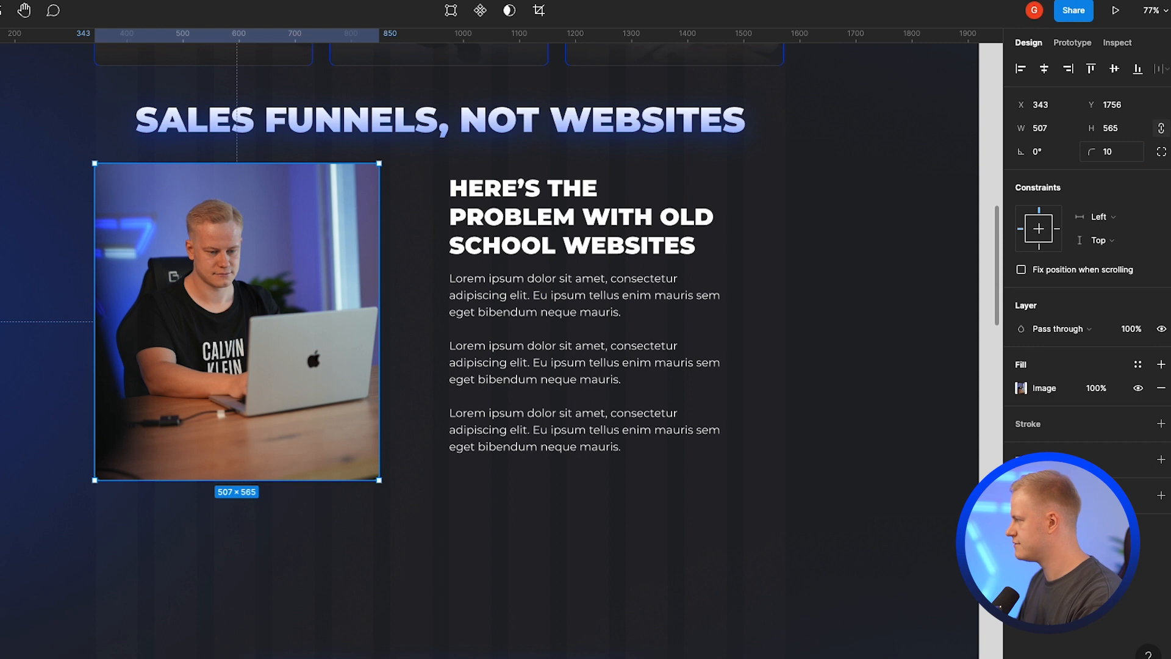
Step: Move the laptop photo closer to the old school websites text and resize it to 518 × 577
click(613, 402)
click(360, 342)
scroll(379, 342, down, 3)
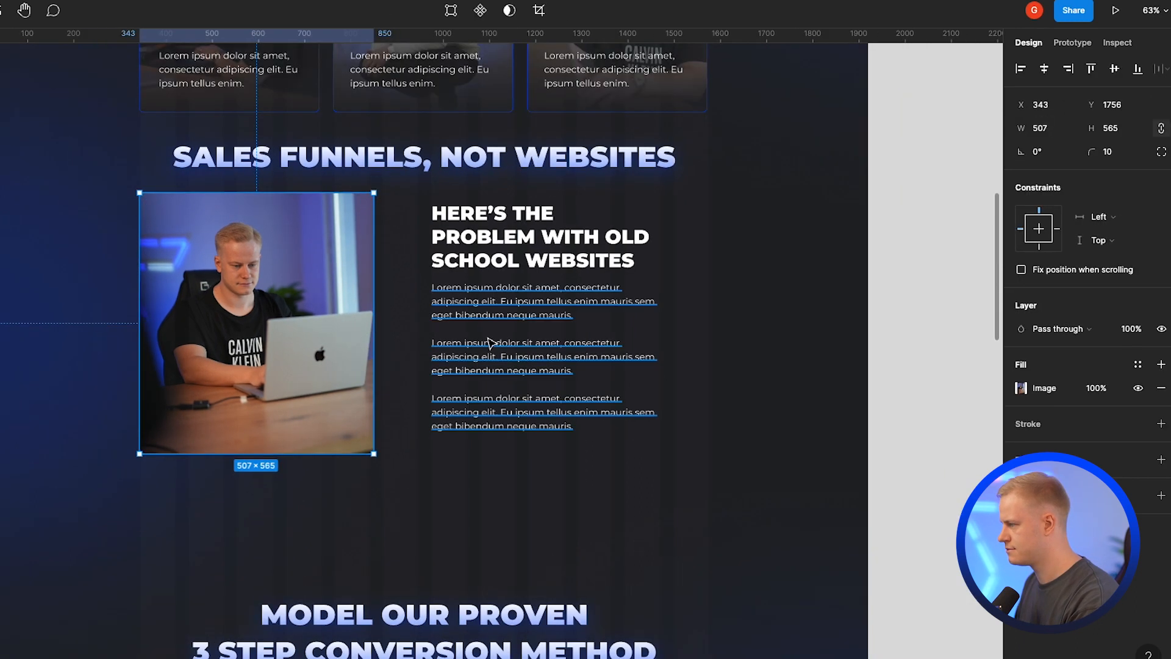
drag(346, 336, 368, 339)
drag(396, 455, 402, 460)
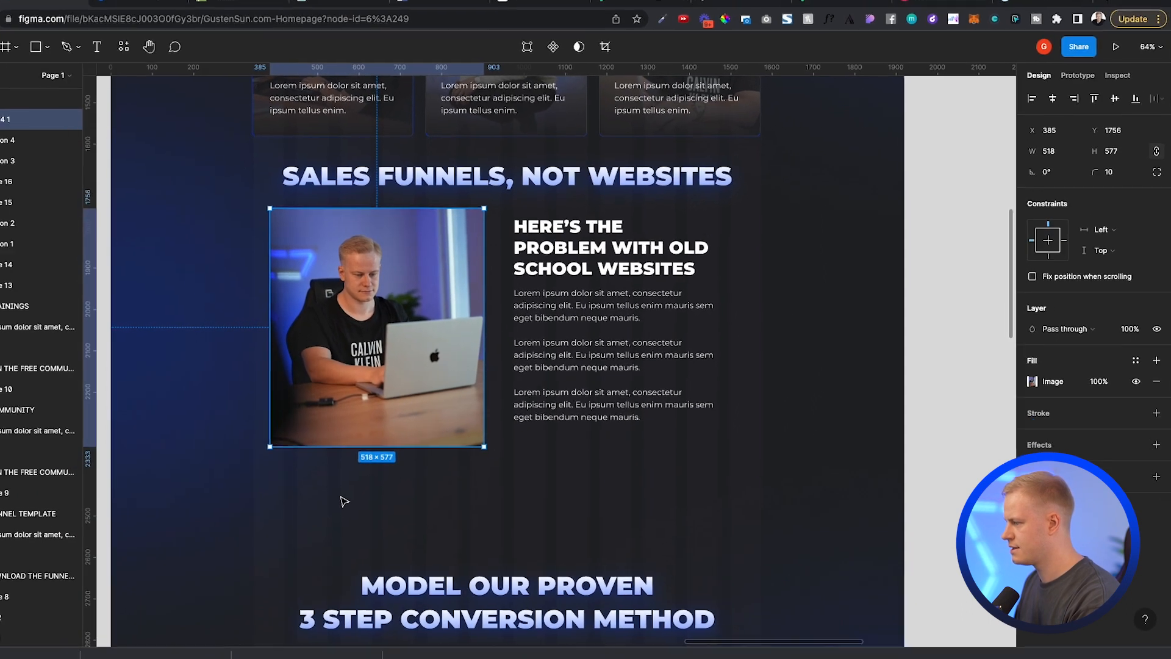
Step: Draw a 416 × 416 circle over the laptop photo's upper-left corner and place its layer behind the photo
click(345, 501)
key(o)
drag(246, 189, 418, 361)
mouse_move(336, 280)
mouse_down()
mouse_move(333, 301)
mouse_move(385, 283)
mouse_move(386, 293)
mouse_up()
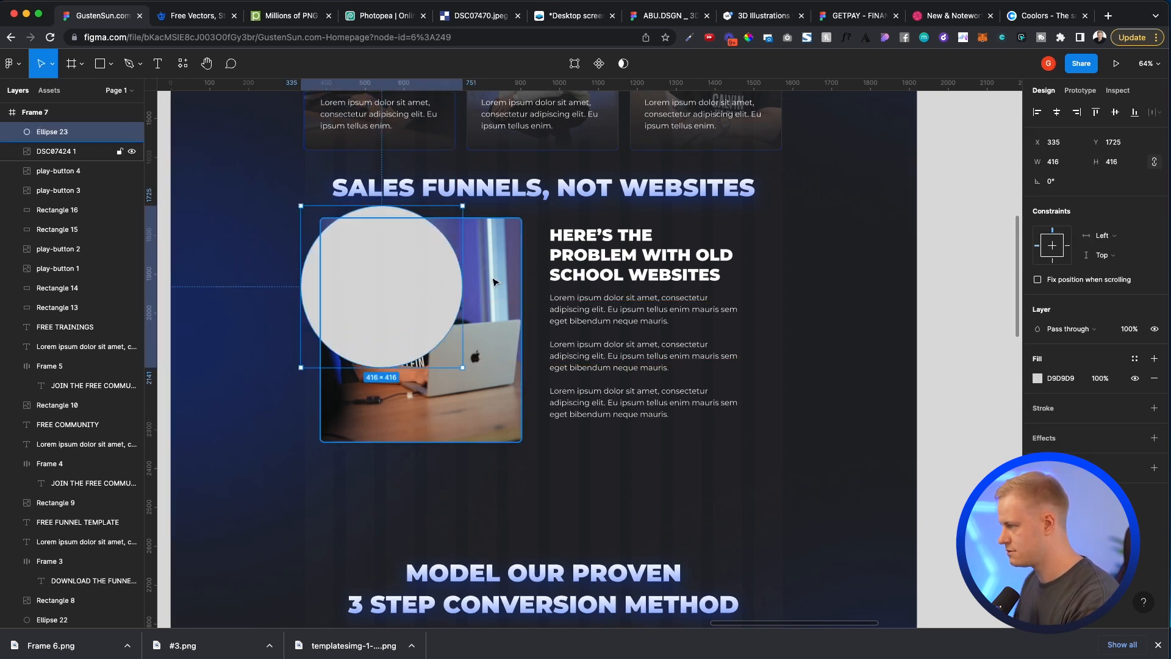
drag(61, 132, 86, 160)
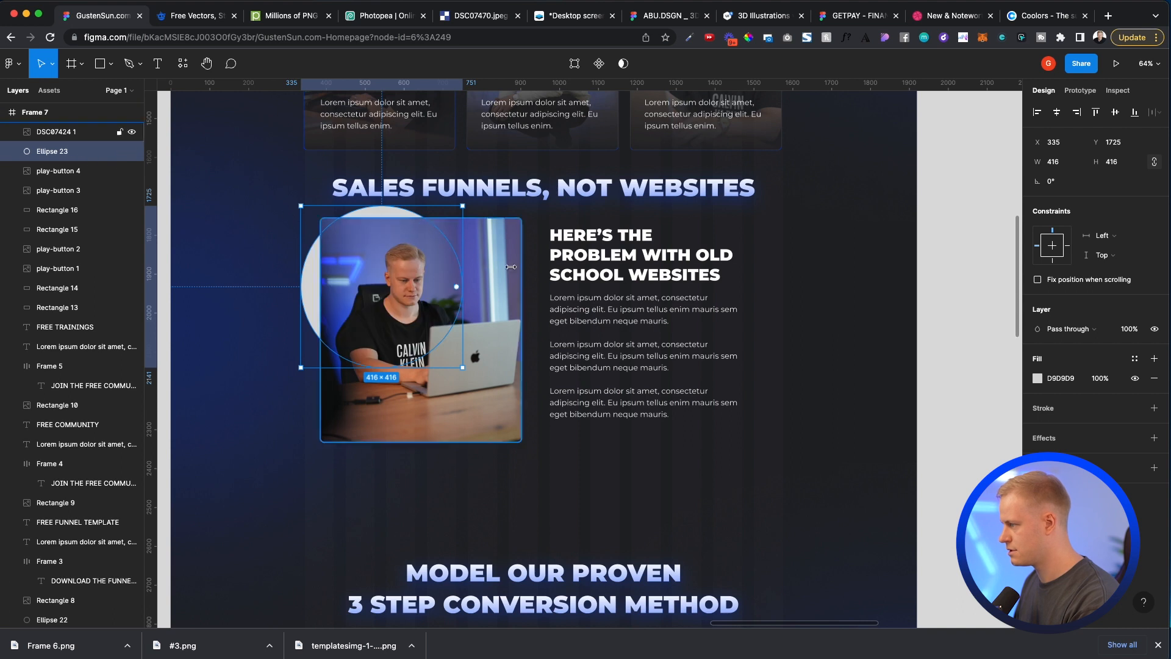
Step: Fill the circle behind the photo with a linear gradient from blue 0044FF to opaque dark 232428
click(1037, 378)
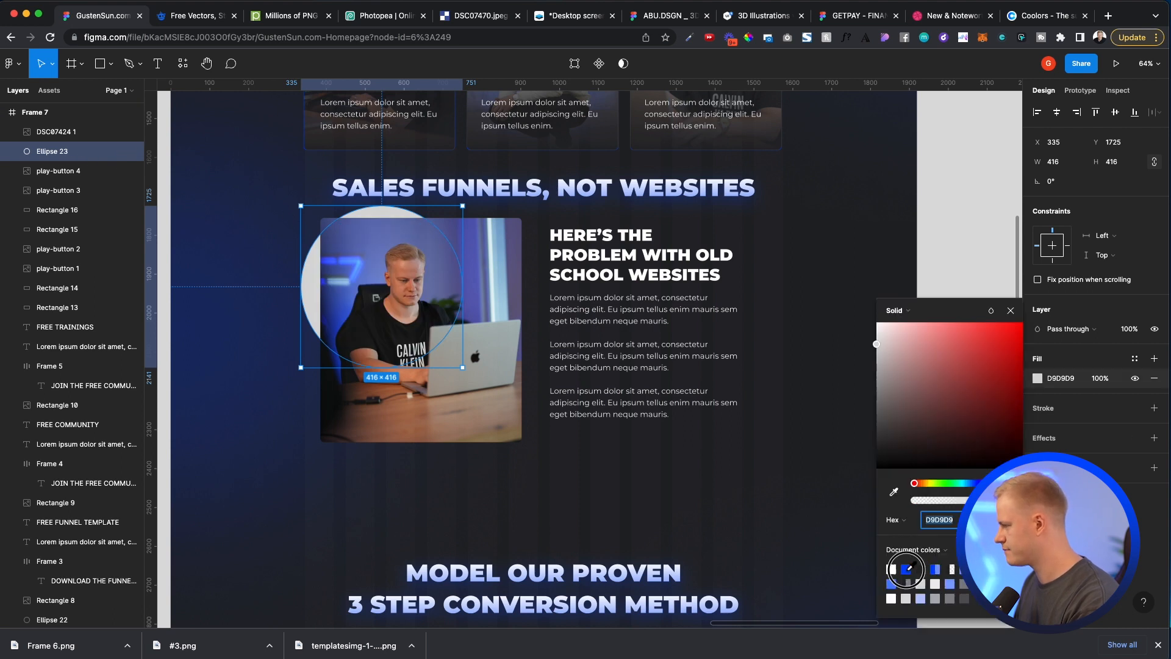
click(907, 570)
click(924, 315)
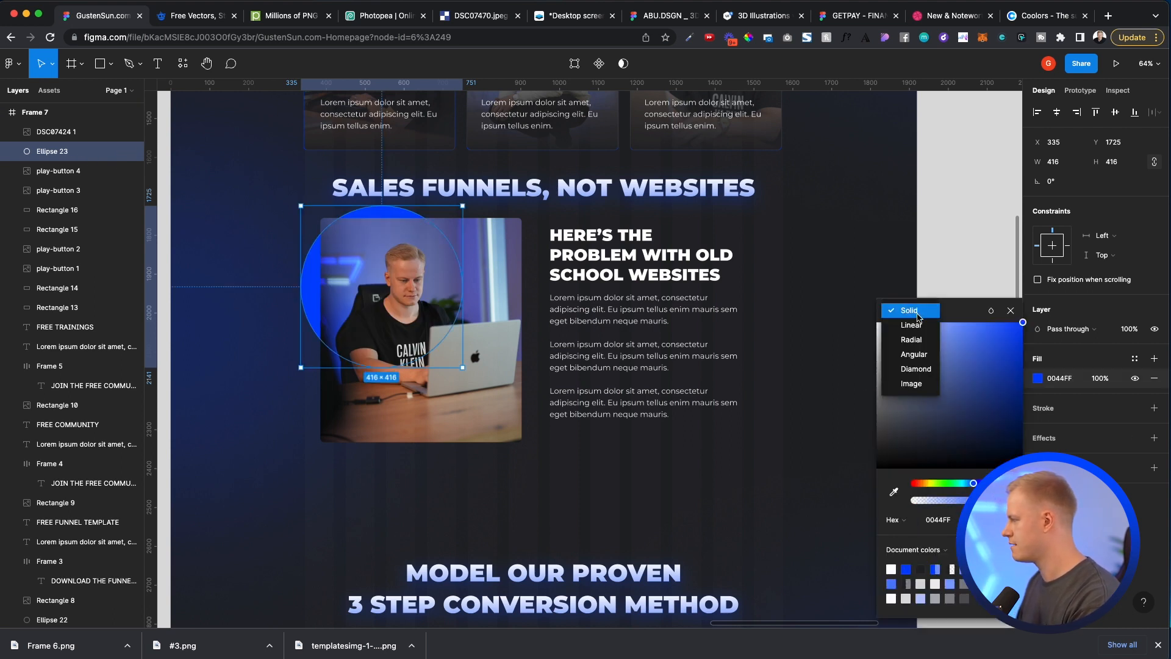
click(917, 323)
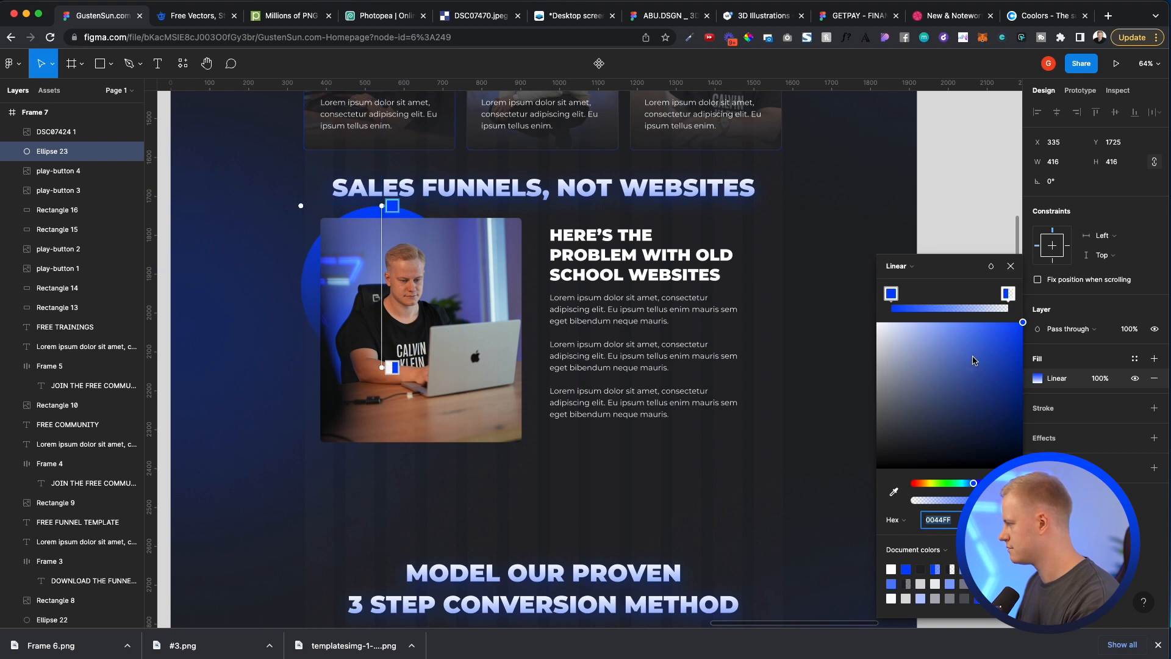
click(1009, 292)
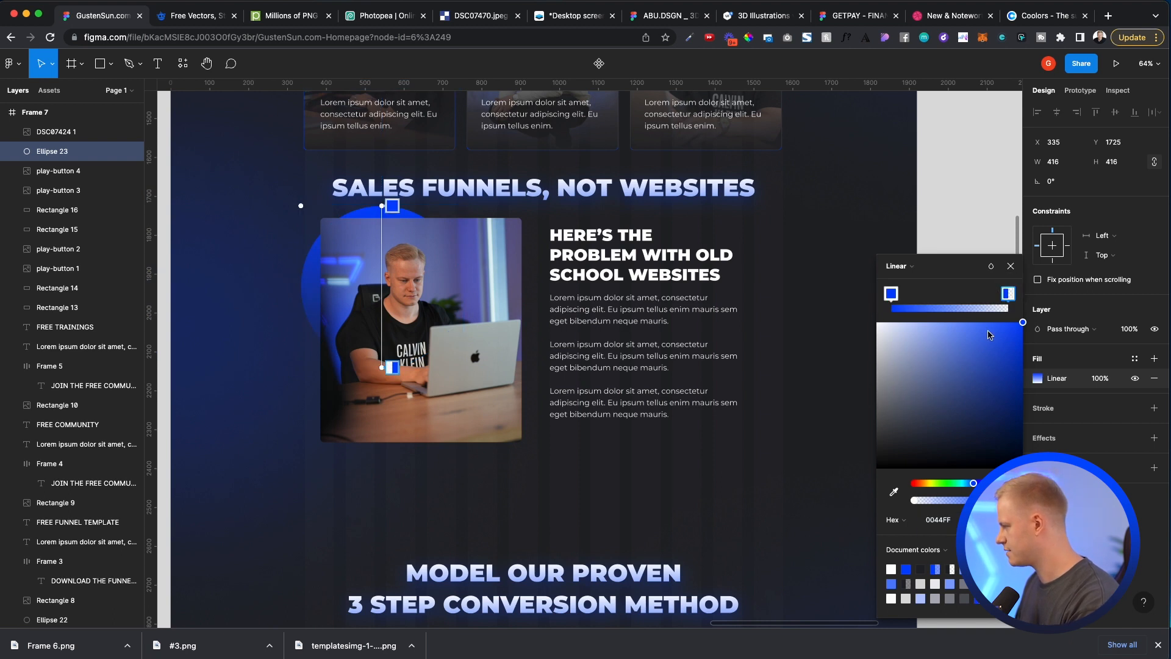
drag(943, 501, 790, 316)
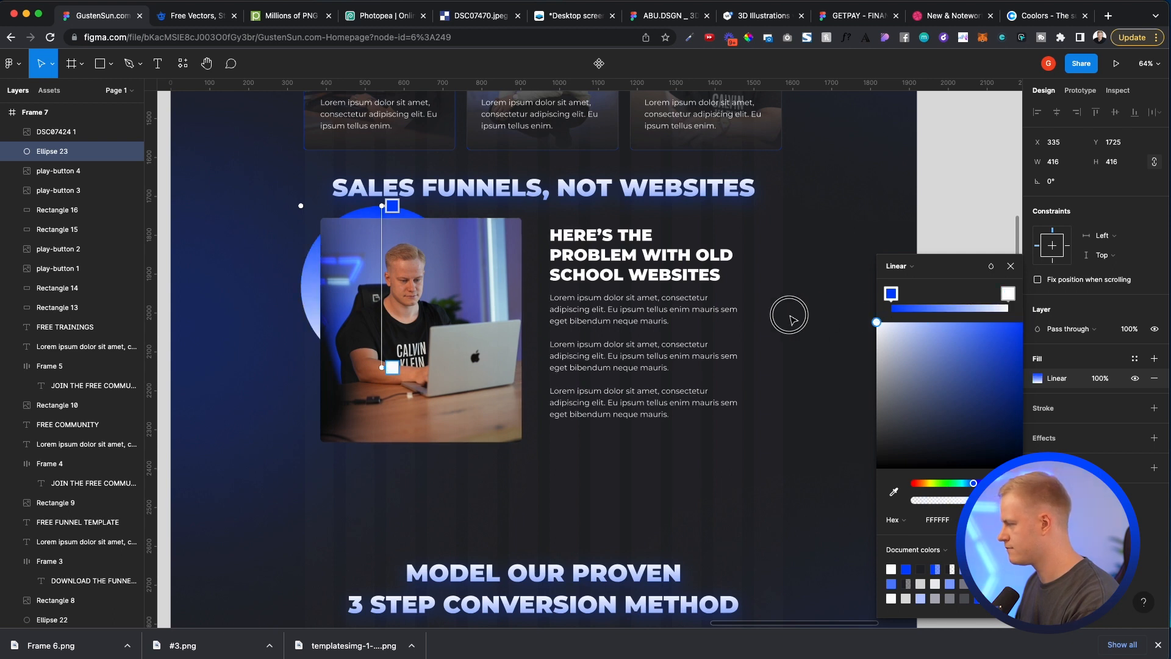
click(922, 568)
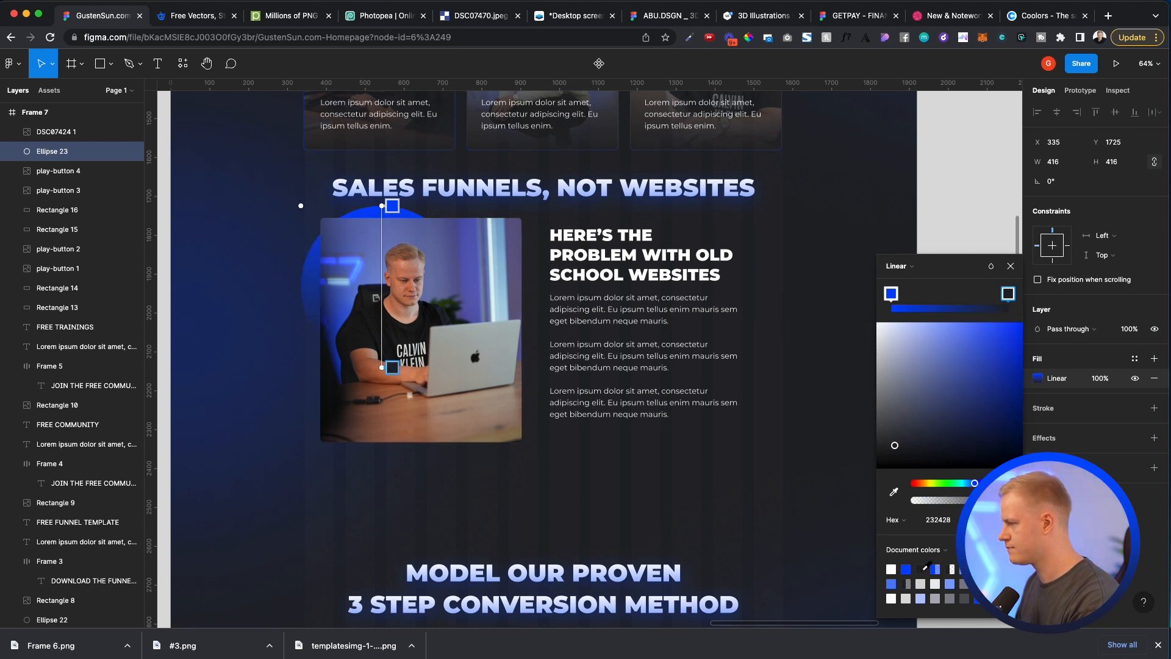
click(720, 555)
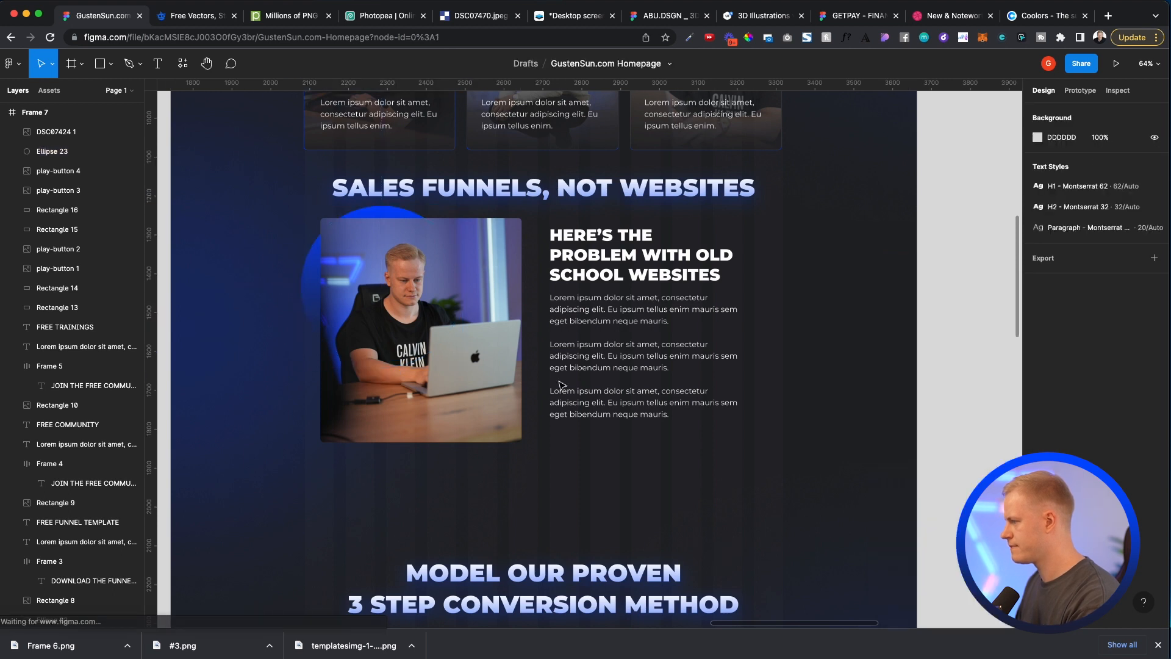
Step: Duplicate the gradient circle and place the copy lower and further left behind the photo, at about X 284, Y 1894
click(379, 207)
key(super+v)
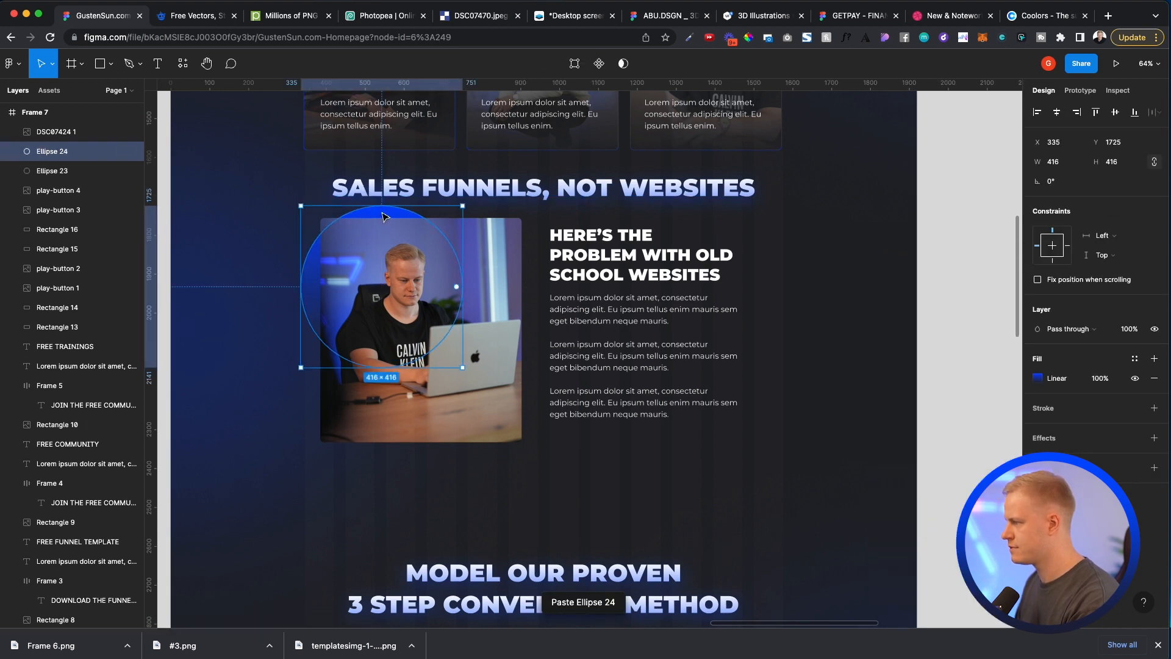
drag(338, 268, 317, 333)
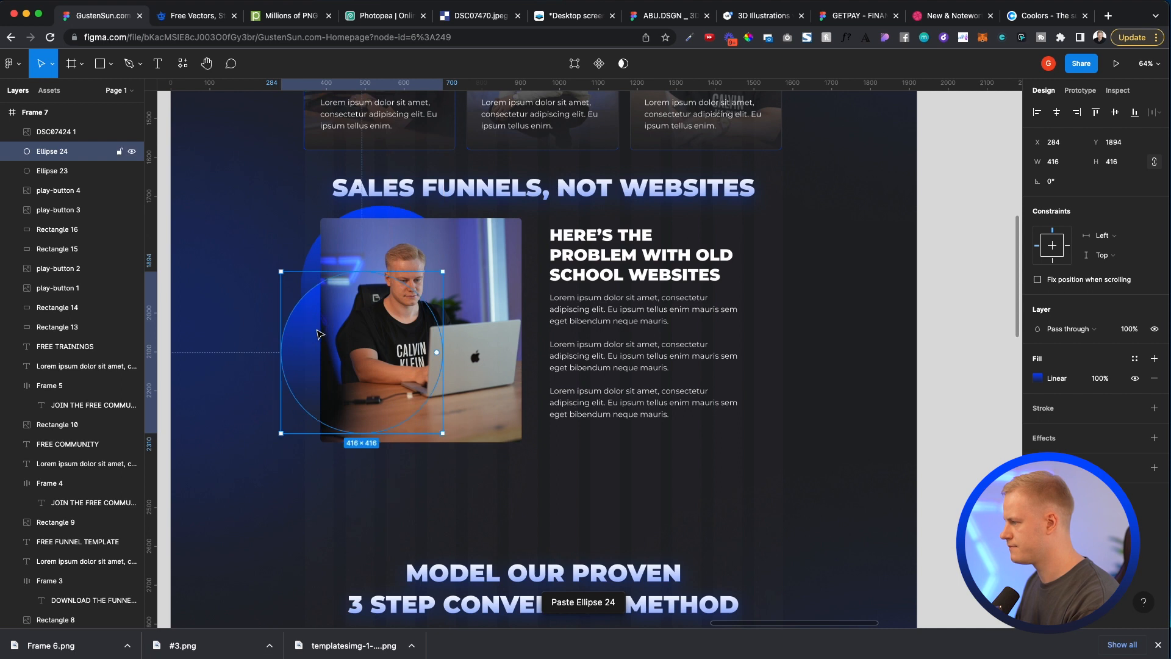
Step: Replace the copied circle's fill with a linear gradient stroke running from white to the document's blue
click(1153, 380)
click(1154, 389)
click(1036, 408)
drag(915, 366, 770, 248)
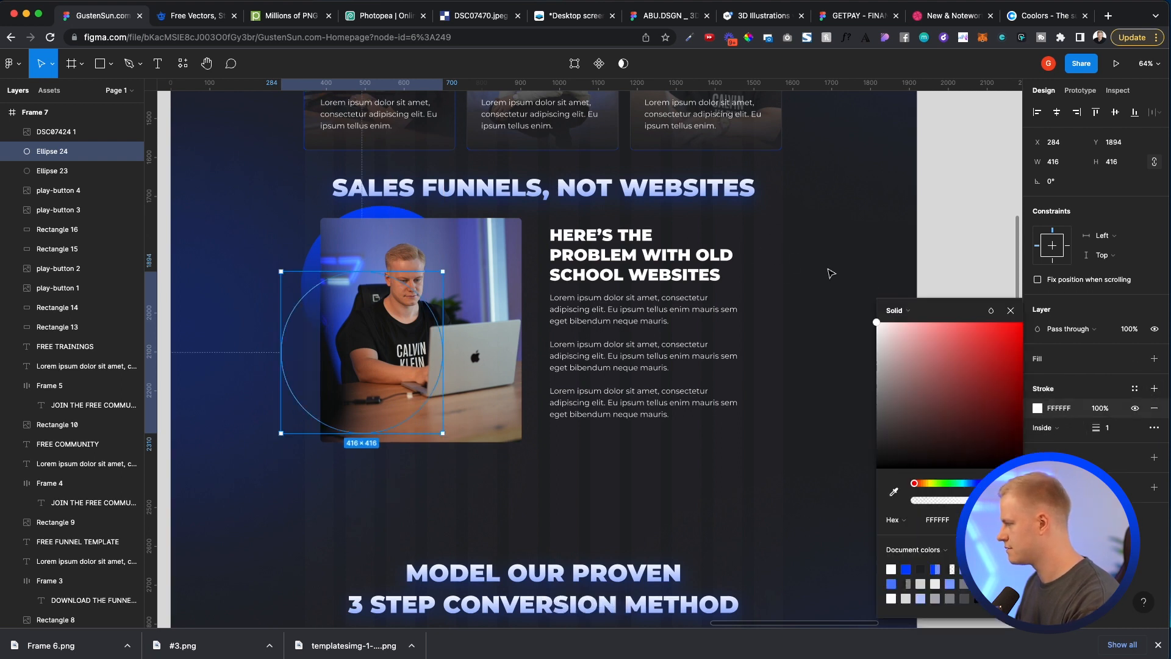
click(916, 313)
click(906, 334)
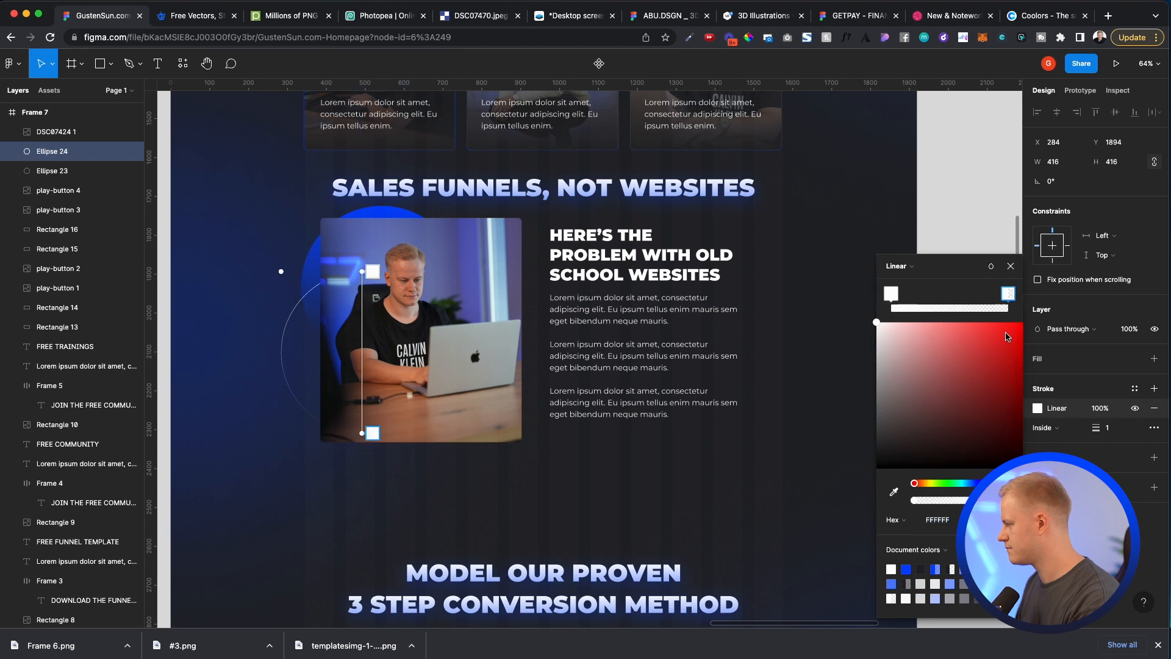
click(907, 569)
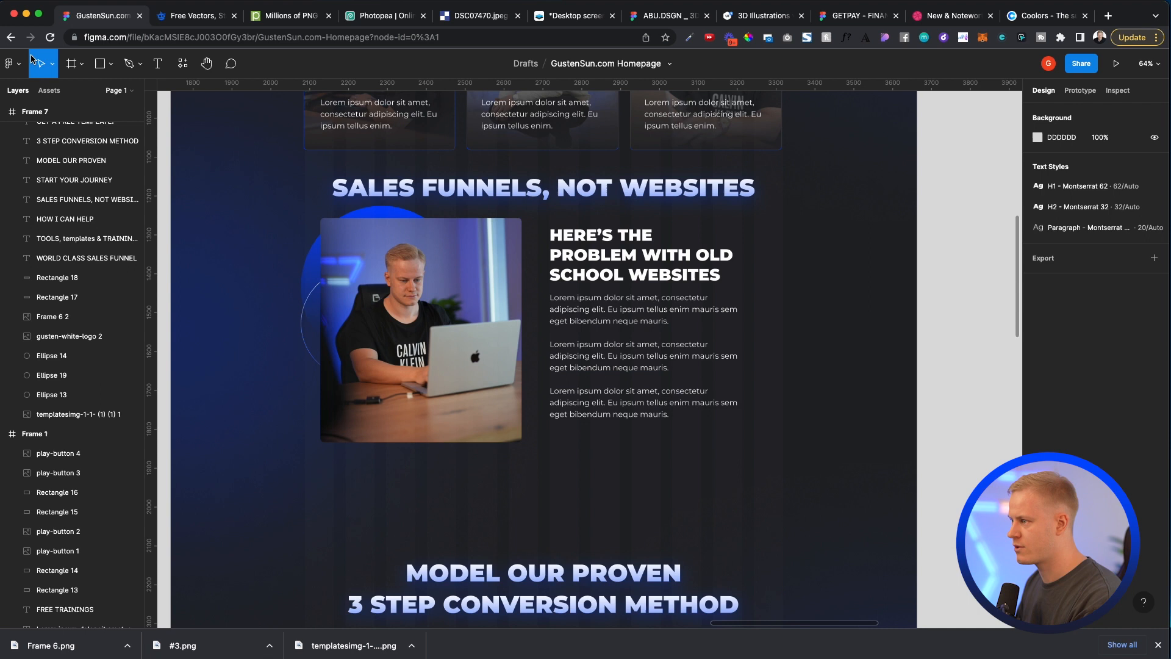
Step: Draw a triangle about 110 × 110, rotated about -30°, and place it over the laptop photo's left edge
click(111, 64)
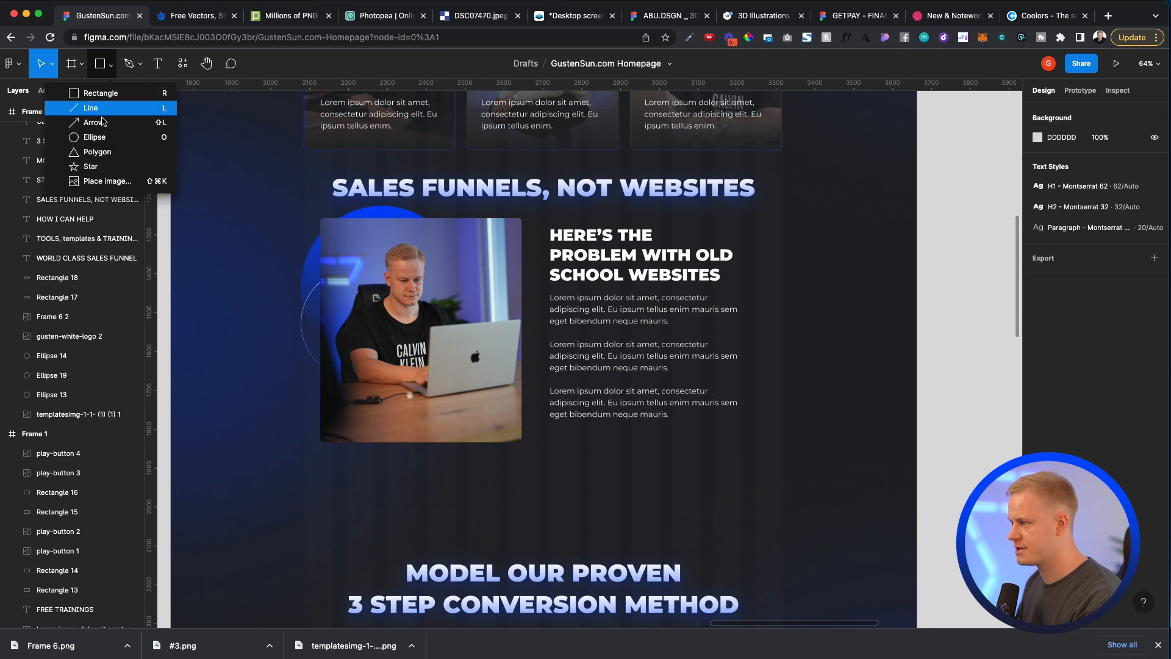
click(98, 152)
mouse_move(316, 349)
mouse_down()
mouse_move(332, 340)
mouse_move(322, 359)
mouse_up()
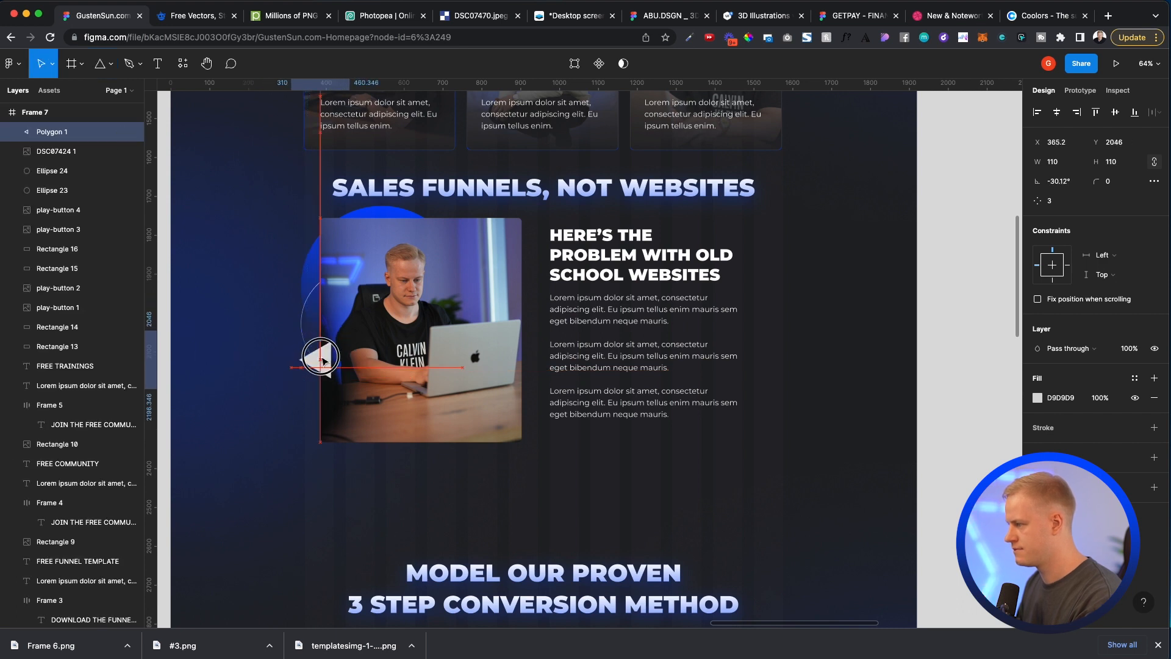
Step: Fill the triangle with dark grey 4B4B56 sampled from the palette swatches beside the first page
click(1038, 398)
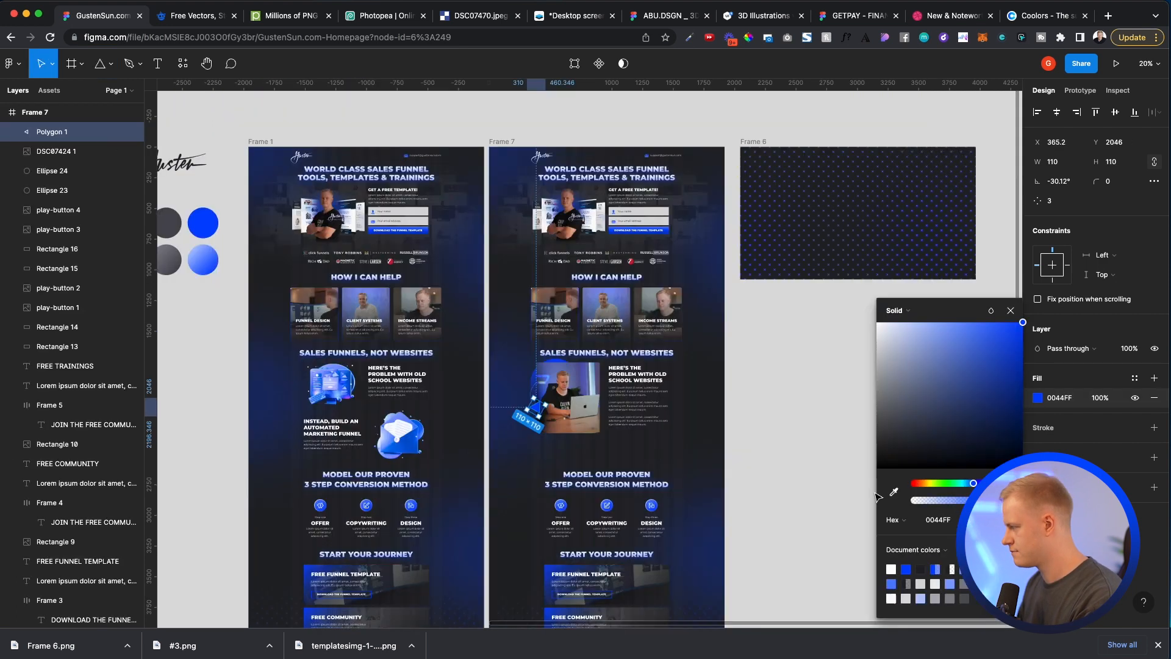
click(894, 492)
click(169, 222)
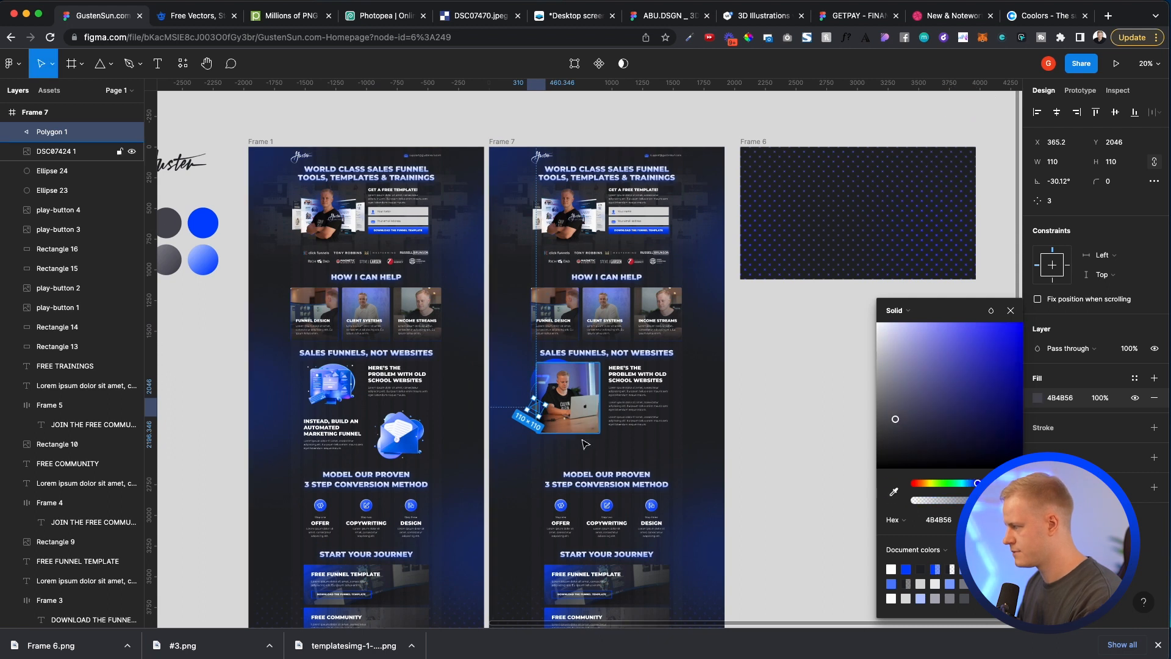
Step: Change the triangle's fill to a linear gradient ending in opaque grey 80808B sampled from the palette swatches
scroll(584, 445, up, 6)
click(898, 311)
click(909, 327)
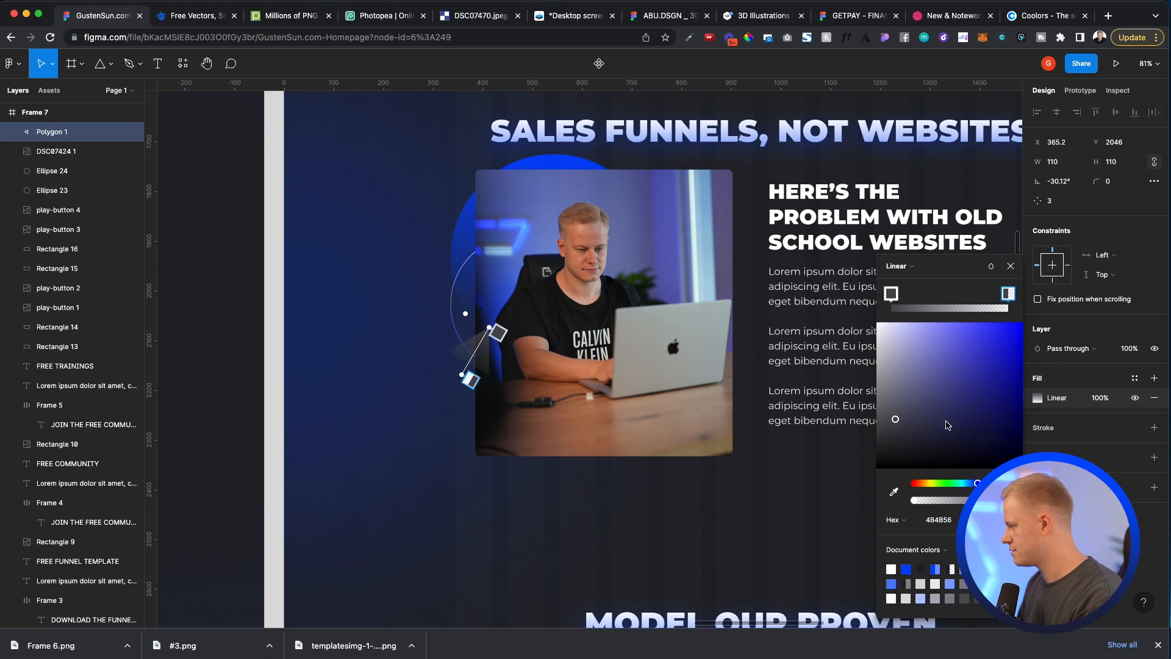
drag(919, 500, 1010, 501)
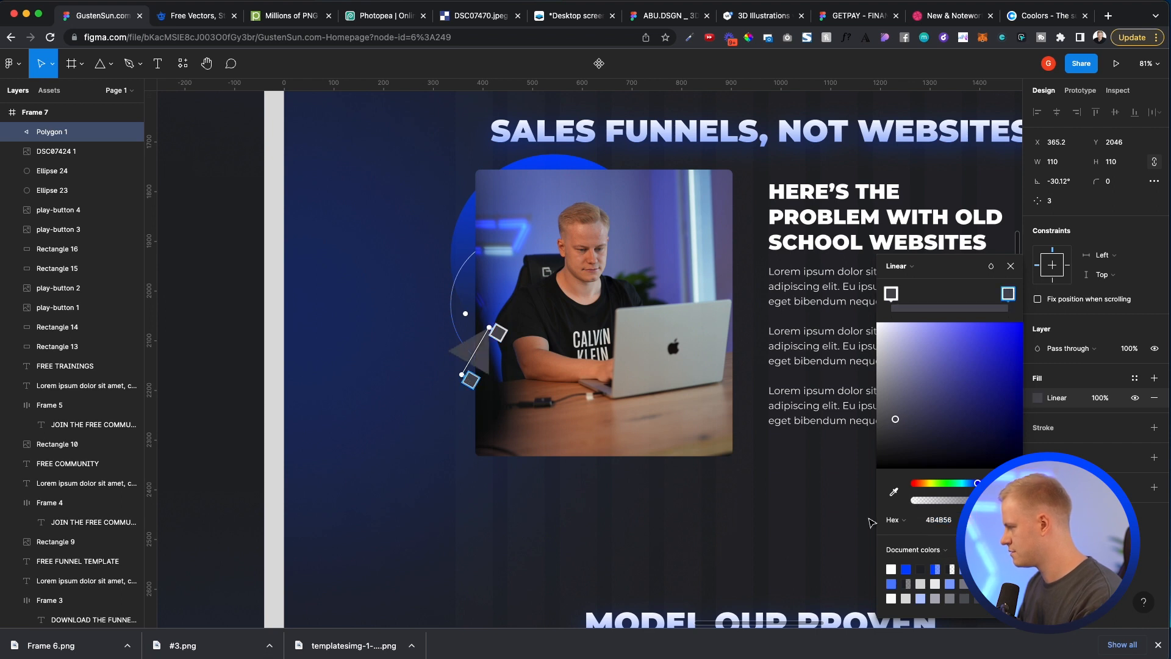
scroll(796, 422, down, 3)
click(893, 492)
scroll(483, 319, down, 5)
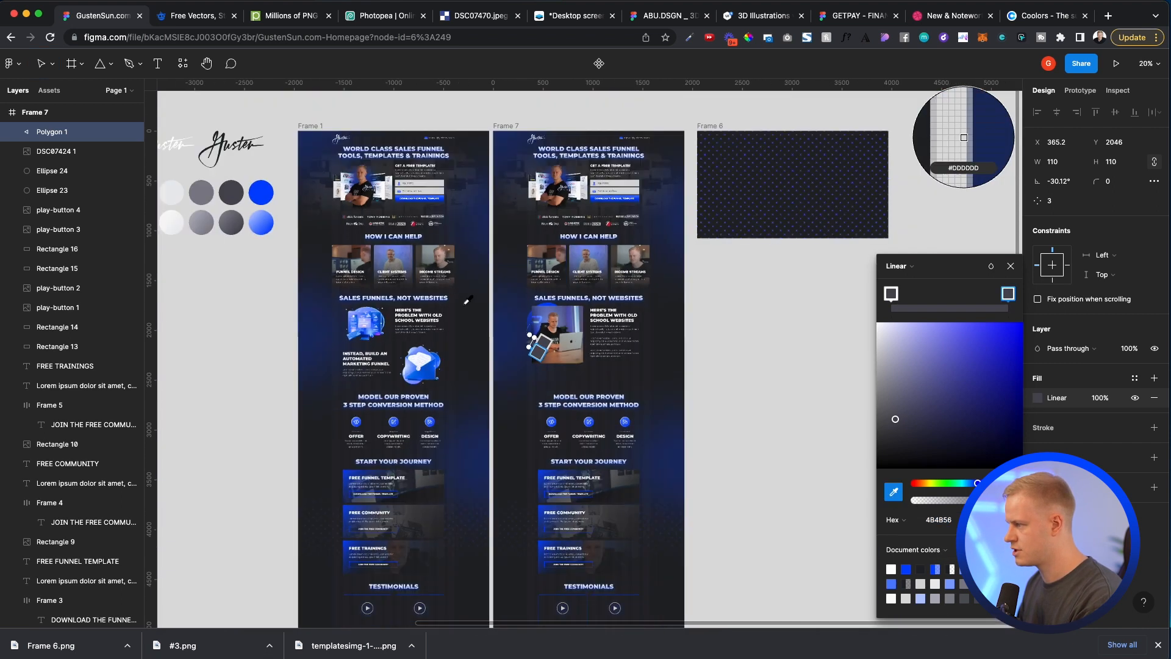
click(201, 194)
scroll(546, 357, up, 5)
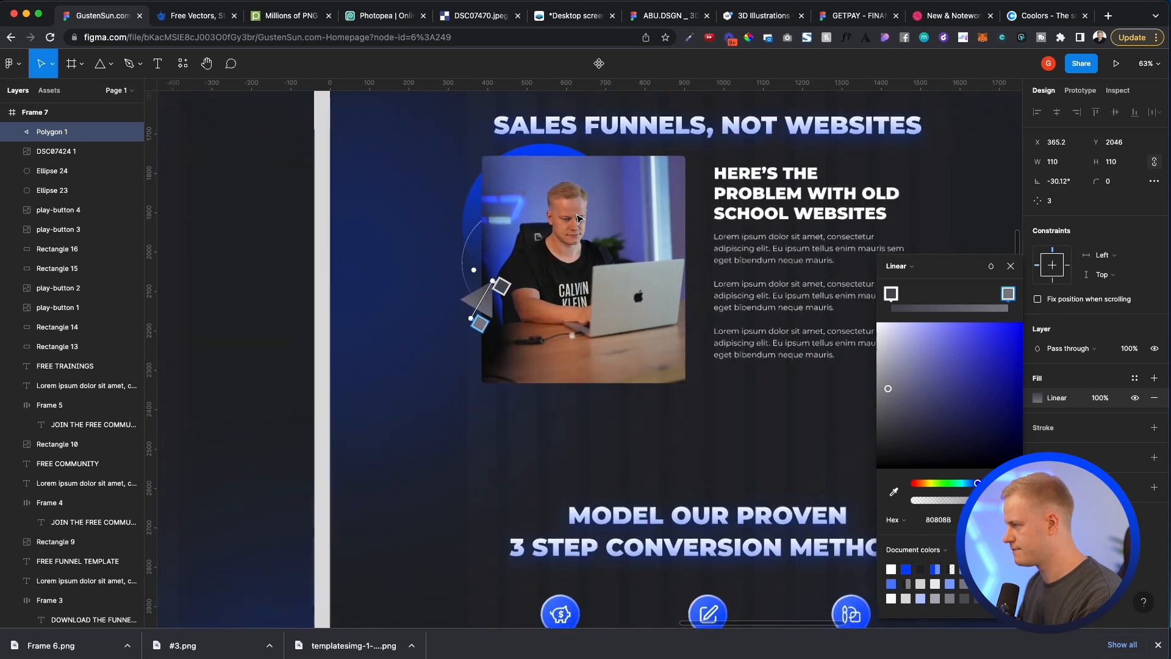
Step: Set the triangle's corner radius to 4, shrink it to about 76 × 76 and move it onto the photo's right edge
scroll(579, 219, up, 3)
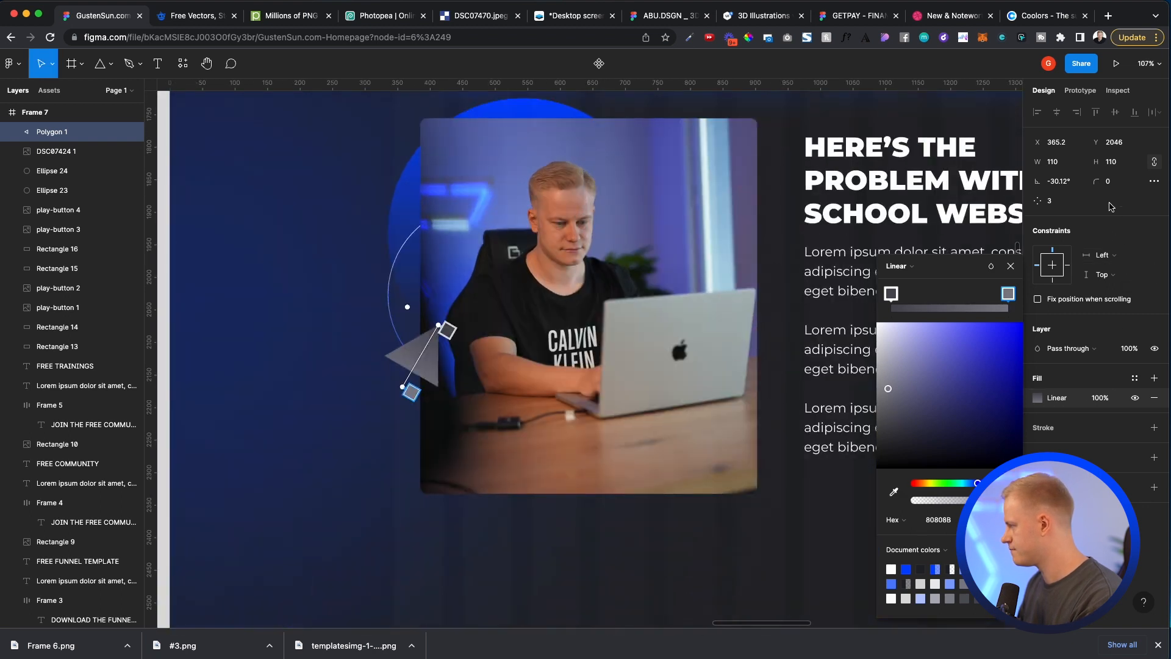
drag(1095, 181, 1113, 182)
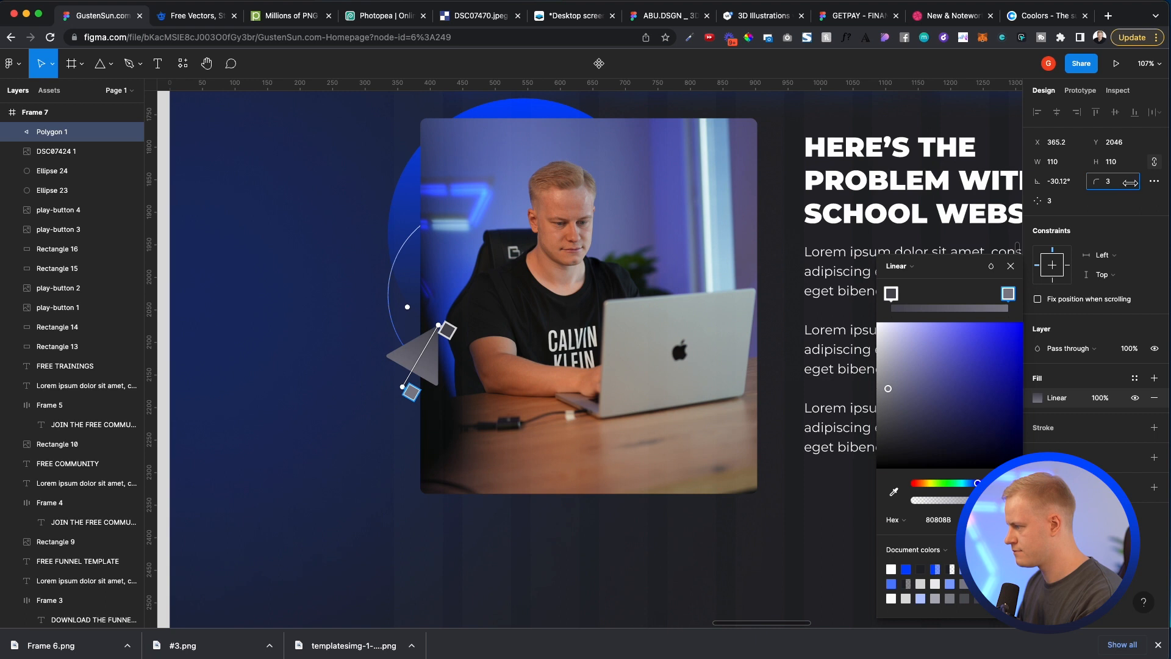
click(371, 504)
click(436, 340)
drag(440, 330, 638, 293)
scroll(424, 363, down, 1)
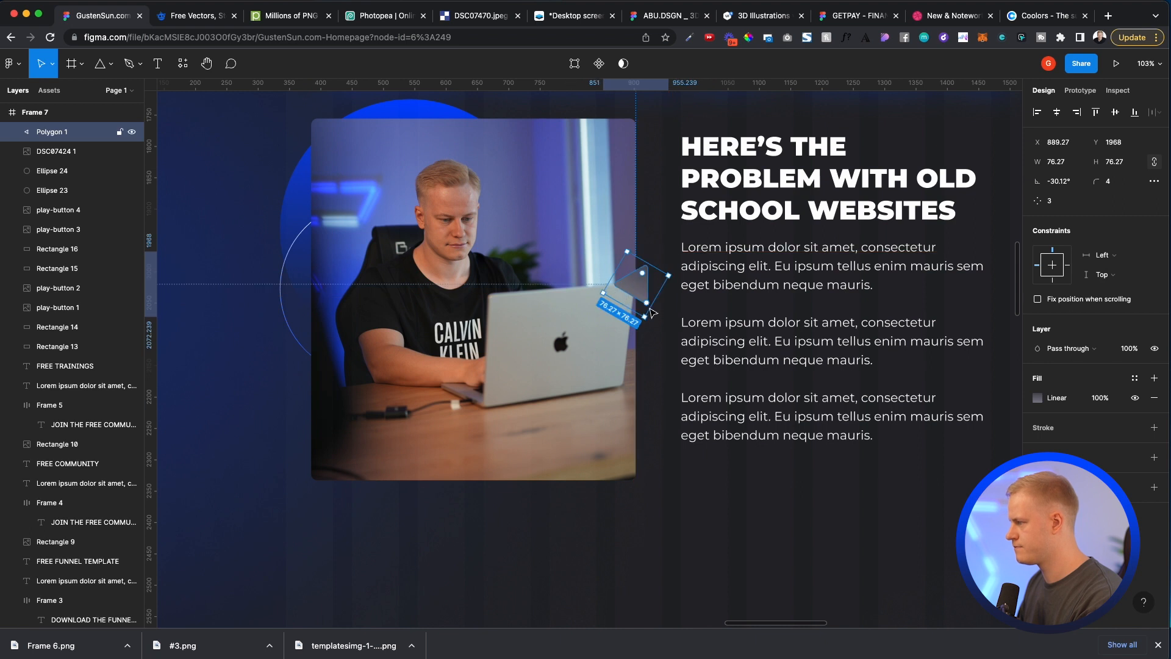
click(473, 531)
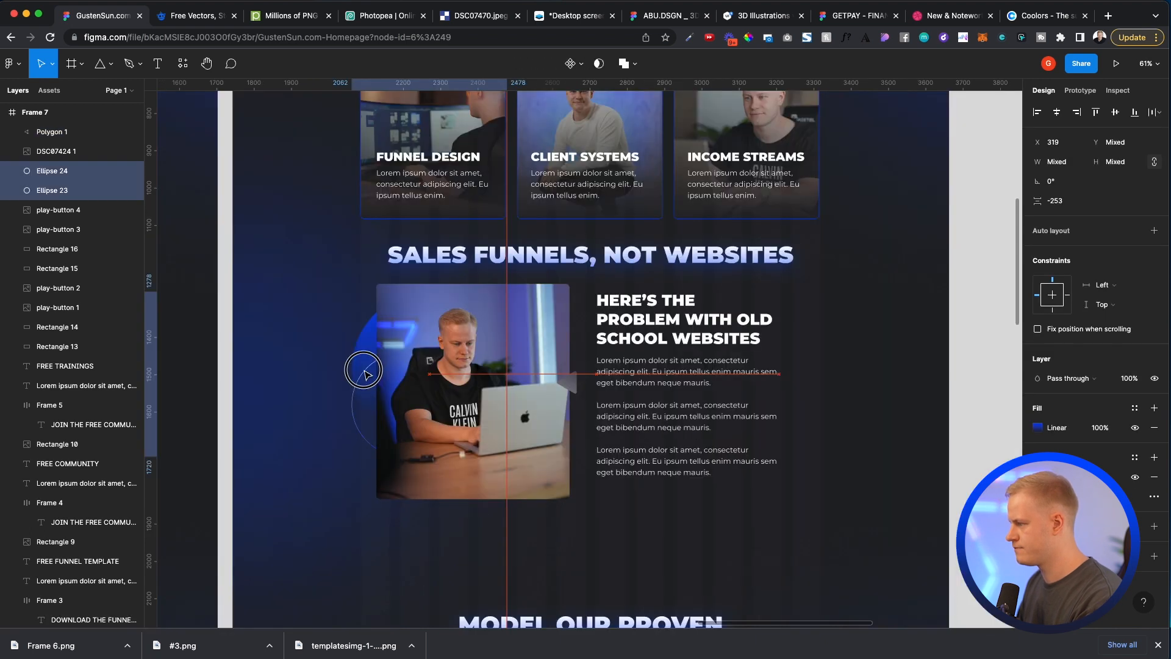
Step: Reposition both circles together so they peek out slightly around the laptop photo's upper-left side
drag(367, 372, 372, 356)
click(320, 384)
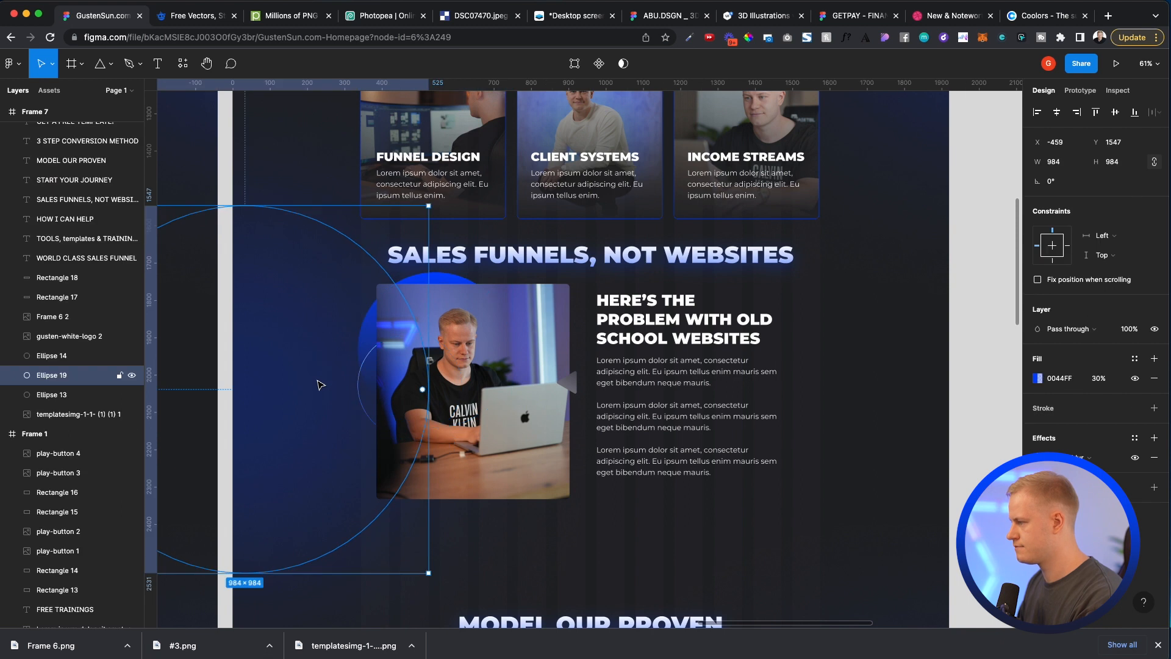
click(510, 548)
scroll(517, 543, down, 5)
scroll(517, 542, up, 5)
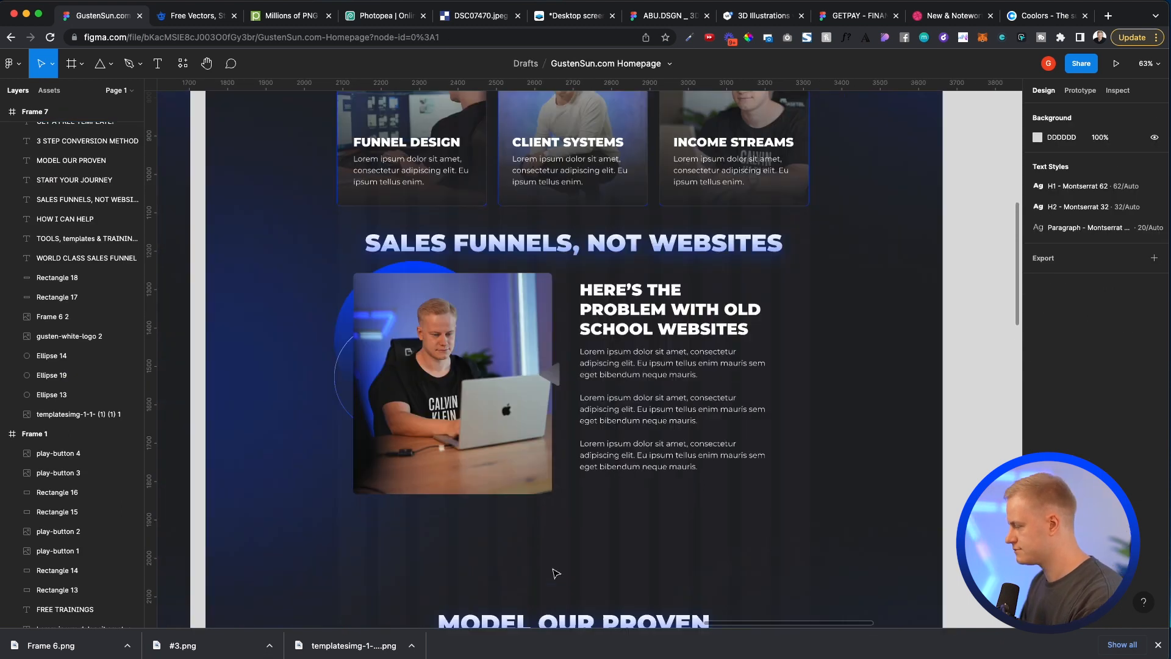
click(554, 380)
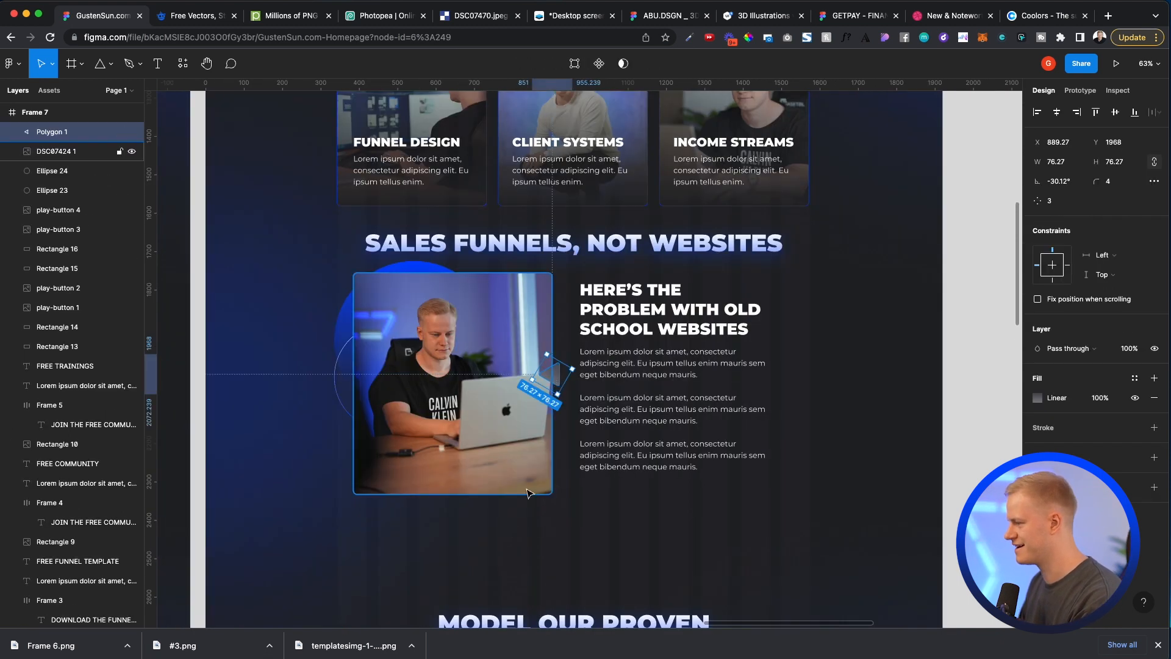
click(497, 580)
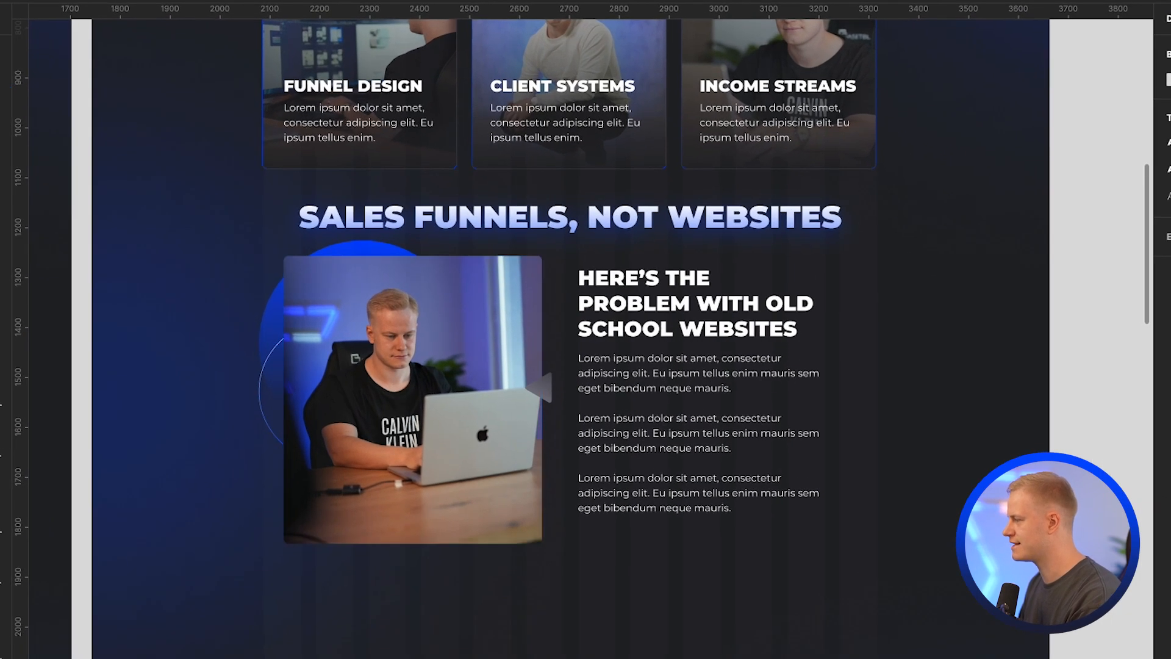
scroll(598, 615, down, 3)
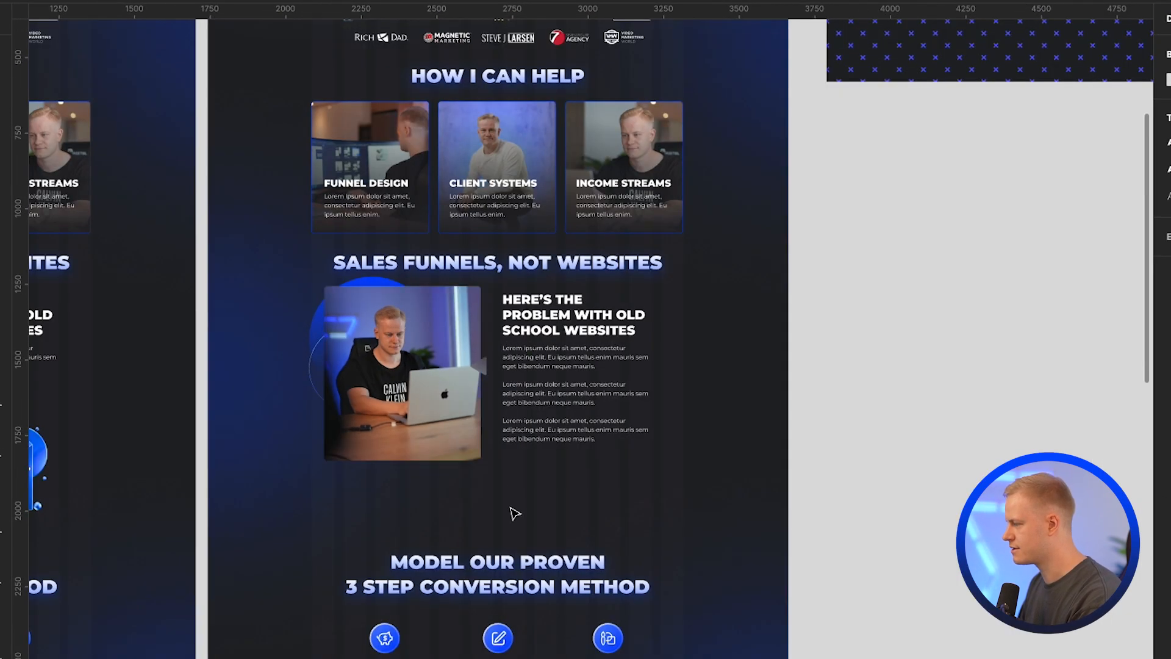
Step: Scale the laptop photo down together with its decorative shapes to about 432 × 423
click(301, 309)
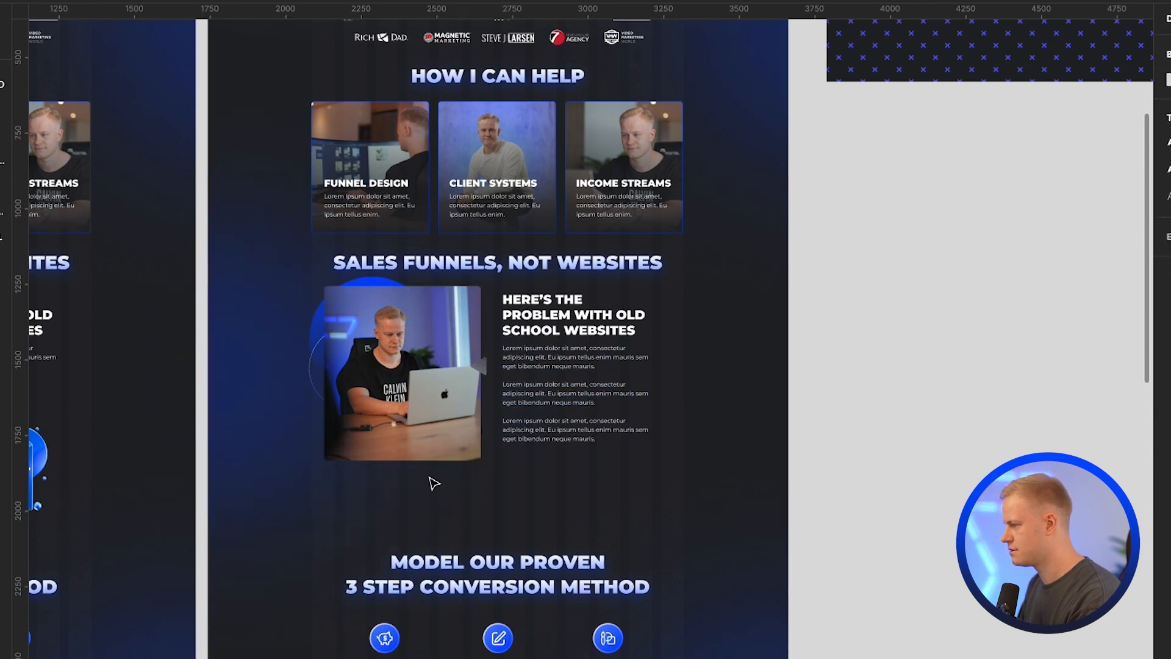
click(375, 294)
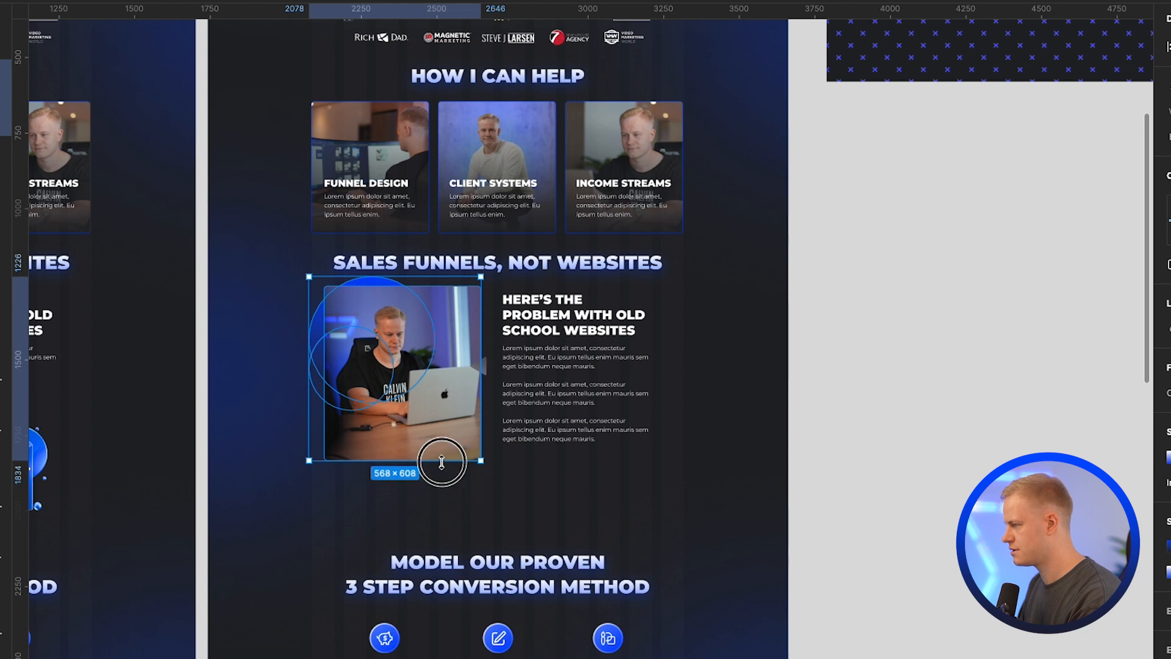
drag(442, 462, 438, 411)
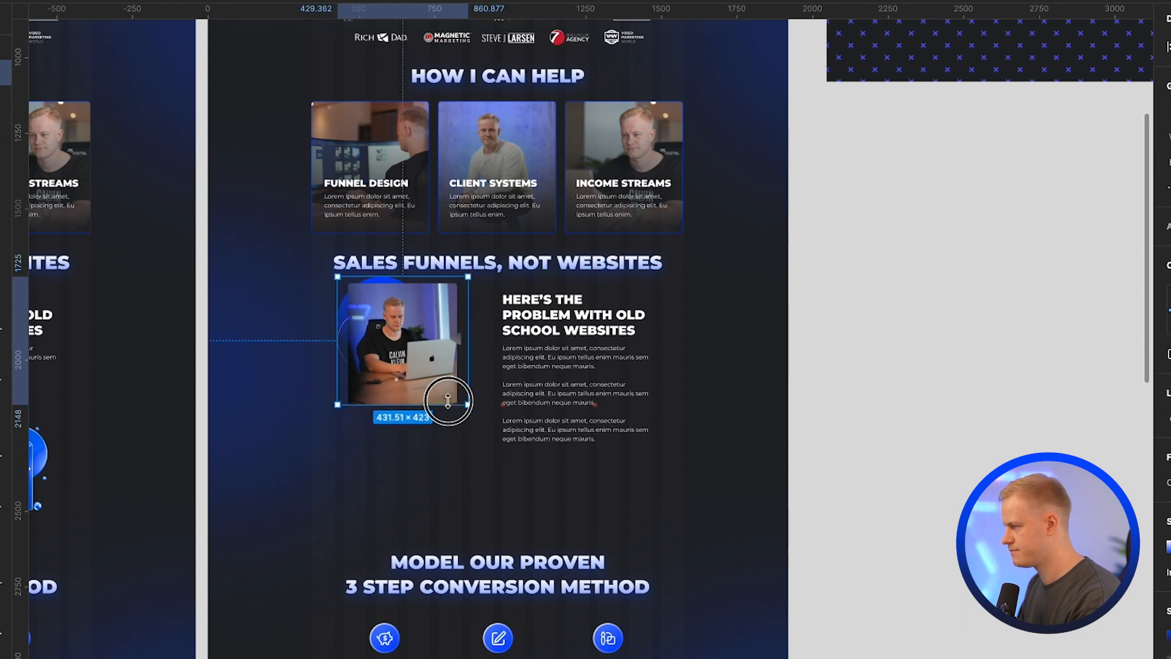
Step: Delete the lorem ipsum text beside the laptop photo and place a copy of the "Here's the problem with old school websites" heading below the photo
click(547, 390)
key(Delete)
click(578, 384)
click(352, 420)
click(434, 384)
drag(416, 443, 440, 467)
click(601, 312)
click(438, 379)
scroll(440, 378, up, 5)
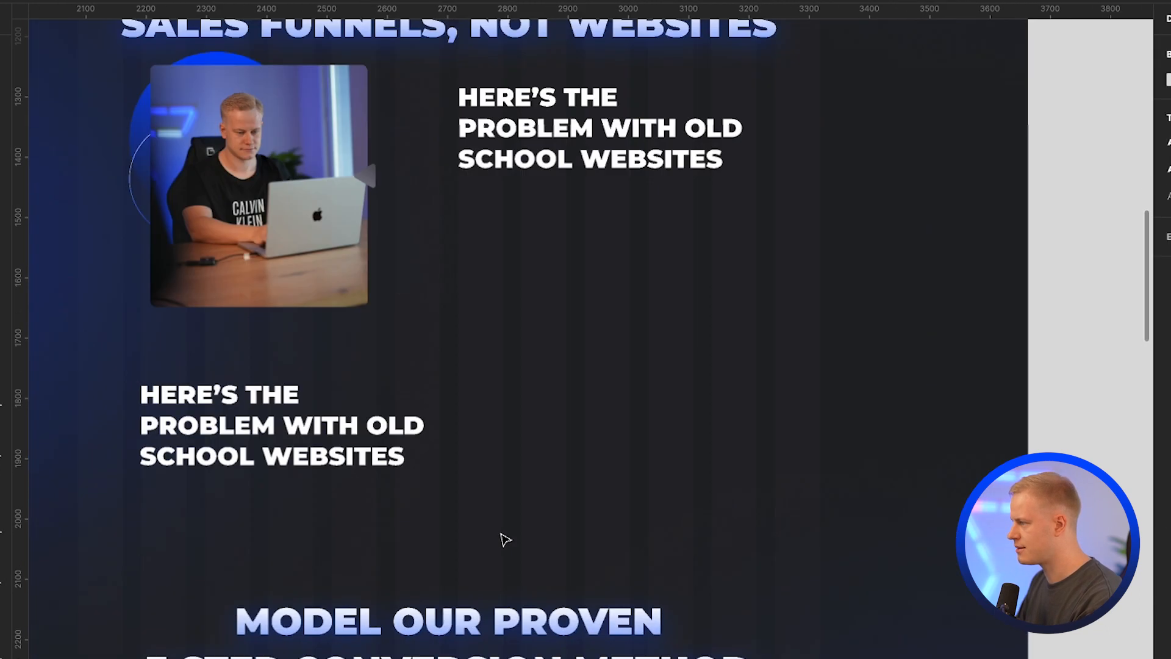
Step: Switch to Finder and import the photo DSC07464.JPG from the Gusten Homepage folder into the duplicate page
key(super+Tab)
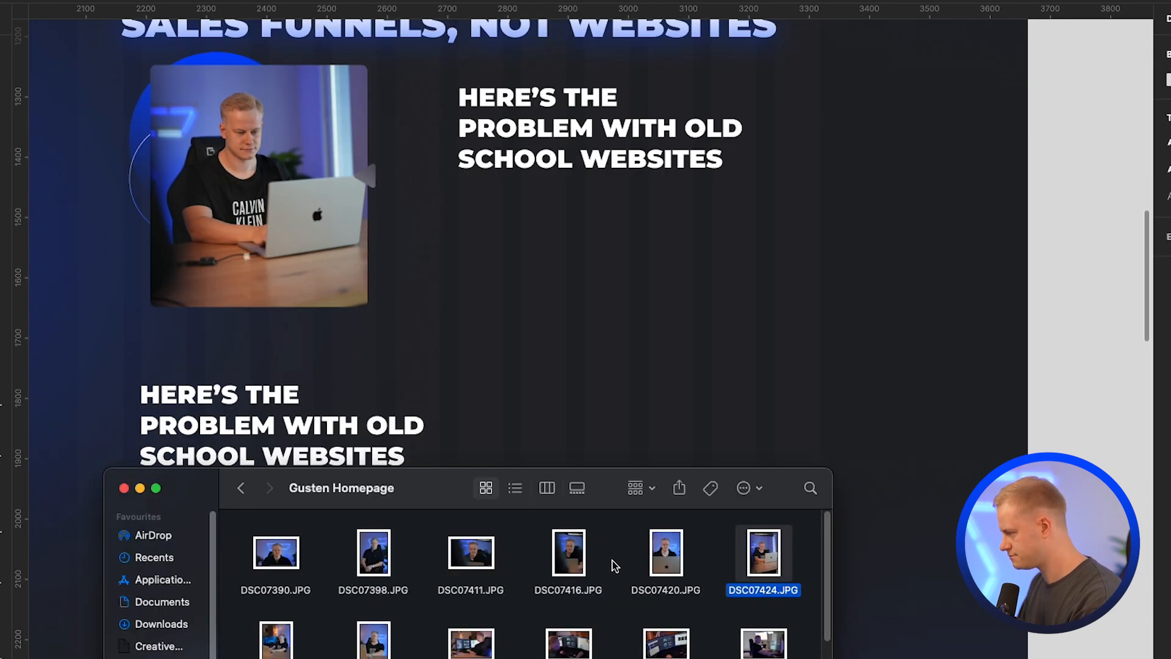
scroll(593, 587, down, 2)
drag(568, 587, 613, 325)
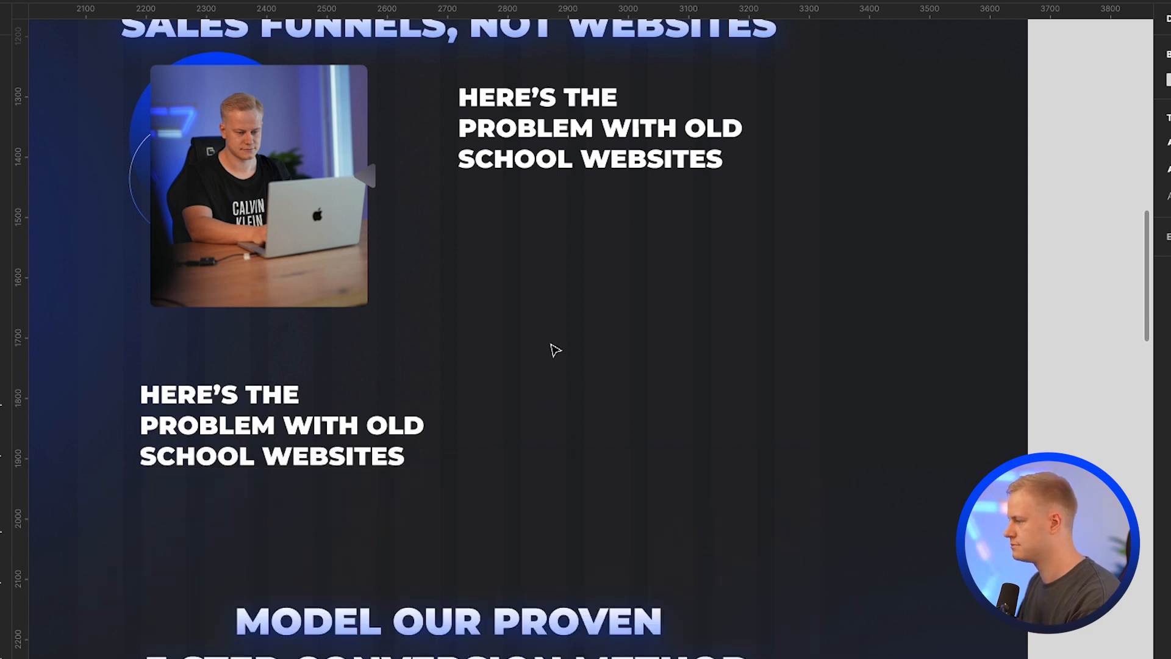
scroll(552, 343, down, 4)
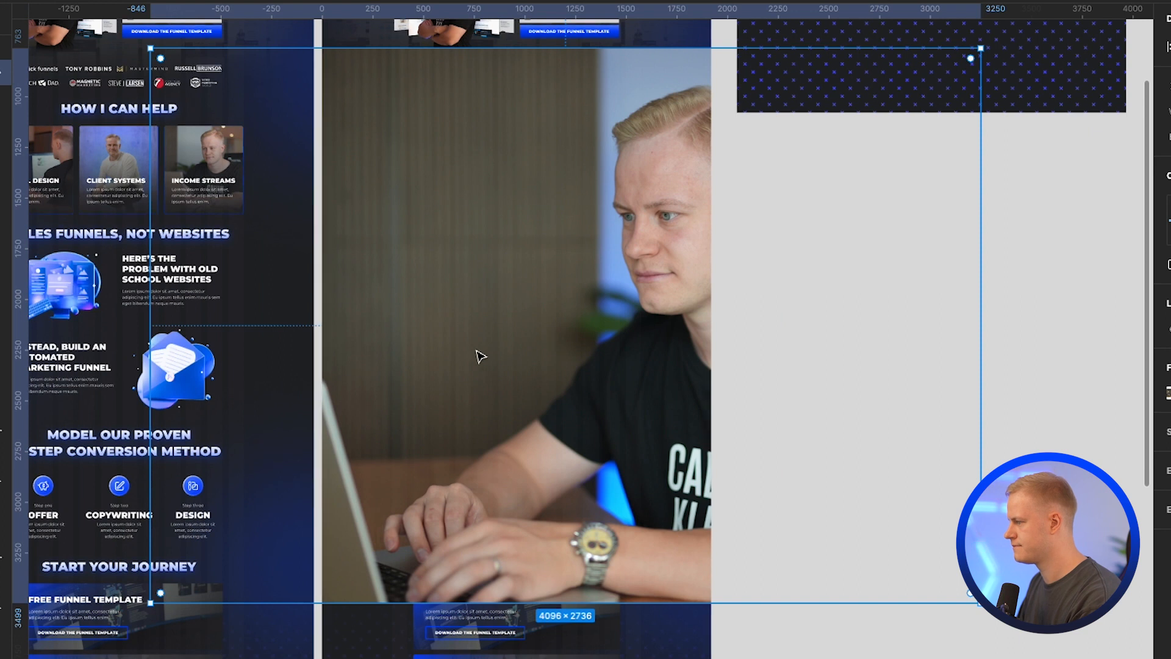
Step: Scale and crop the imported photo to about 452 × 401 and position it beside the lower copied heading
drag(150, 336, 453, 323)
drag(624, 300, 429, 343)
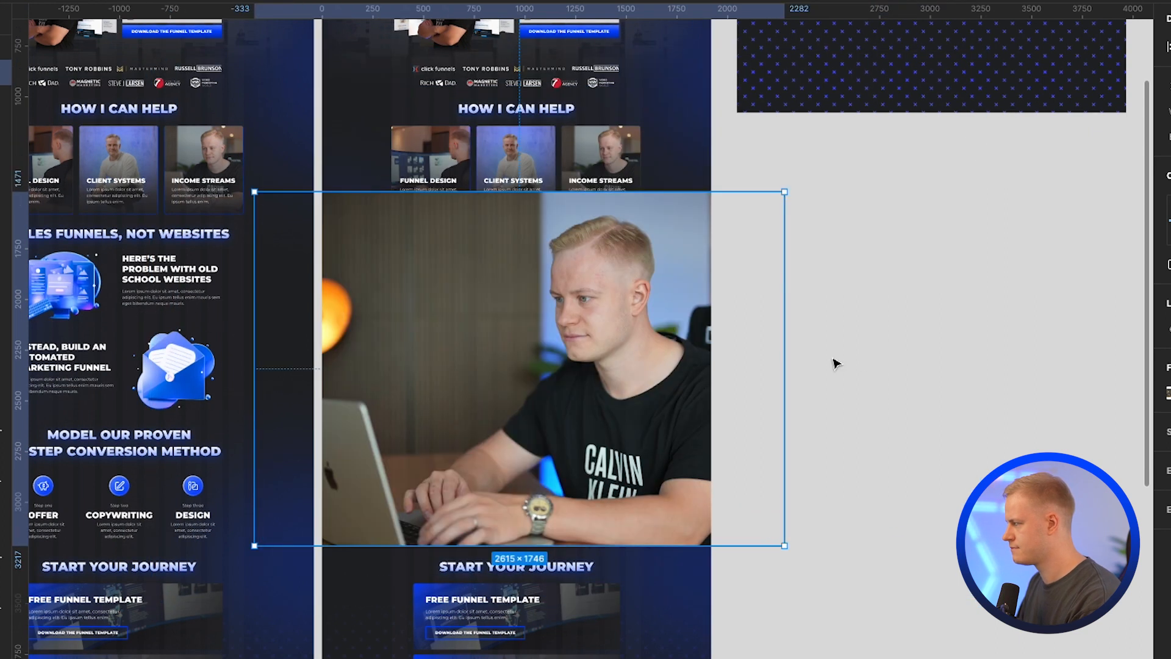
drag(783, 353, 505, 355)
drag(410, 392, 488, 384)
drag(685, 370, 671, 361)
drag(627, 279, 585, 352)
scroll(587, 352, up, 4)
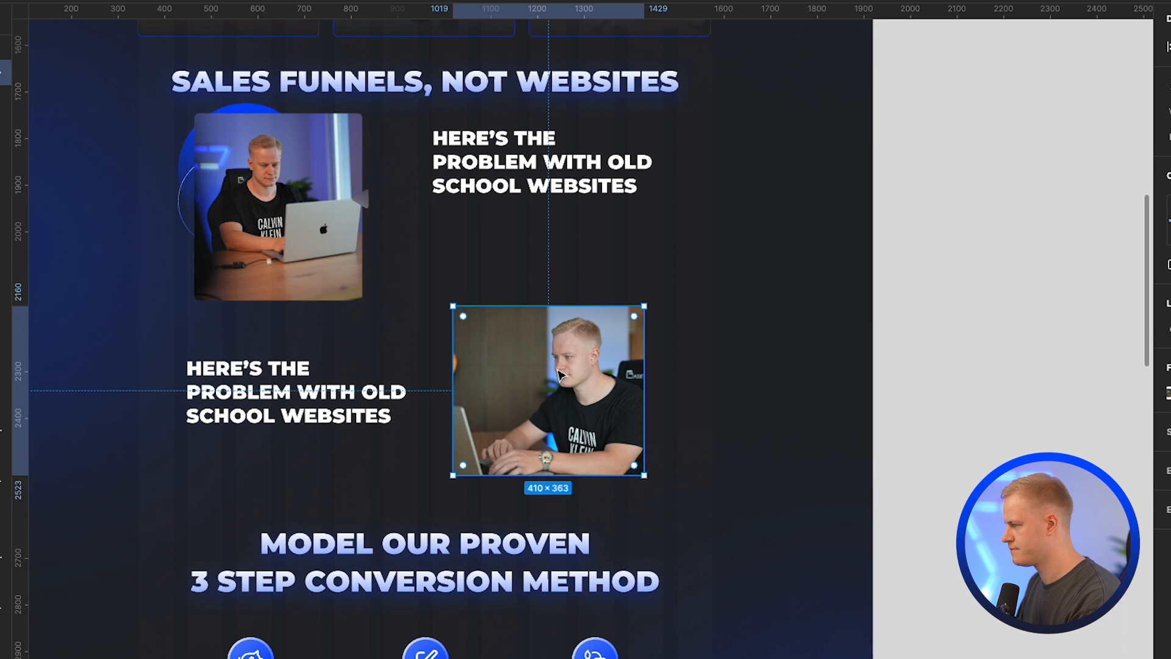
scroll(559, 373, up, 2)
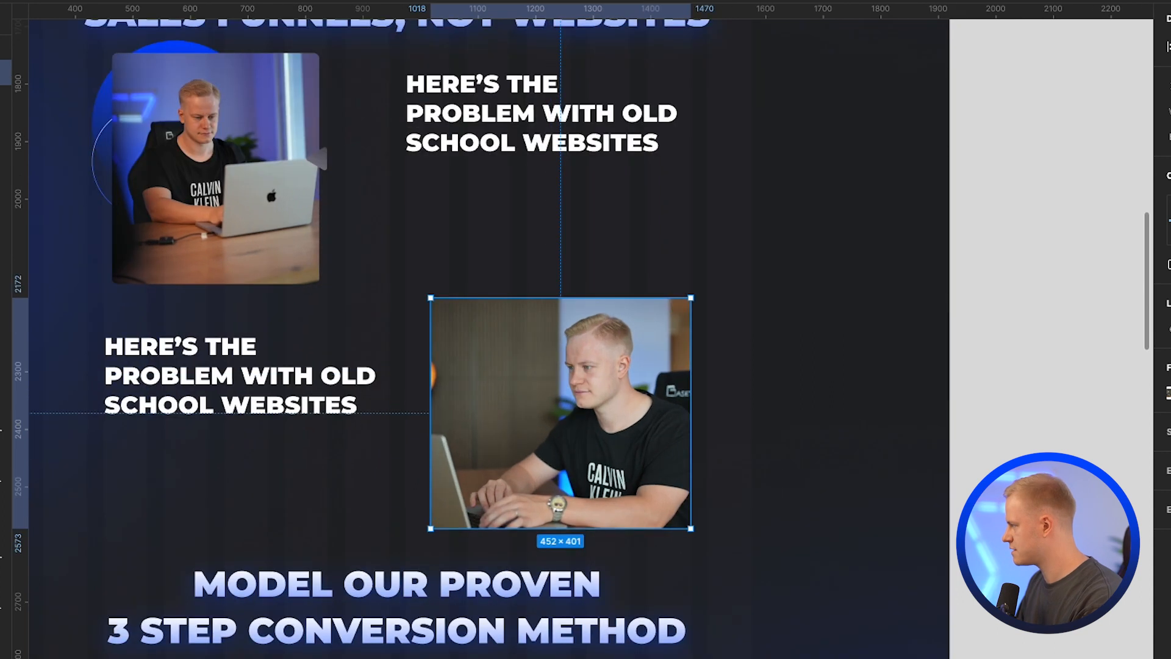
Step: Draw a vertical rectangle, resize it to about 120 × 447 and place it behind the right part of the new photo
click(467, 254)
mouse_move(456, 213)
mouse_down()
mouse_move(610, 392)
mouse_move(531, 528)
mouse_move(489, 552)
mouse_up()
drag(464, 377, 643, 411)
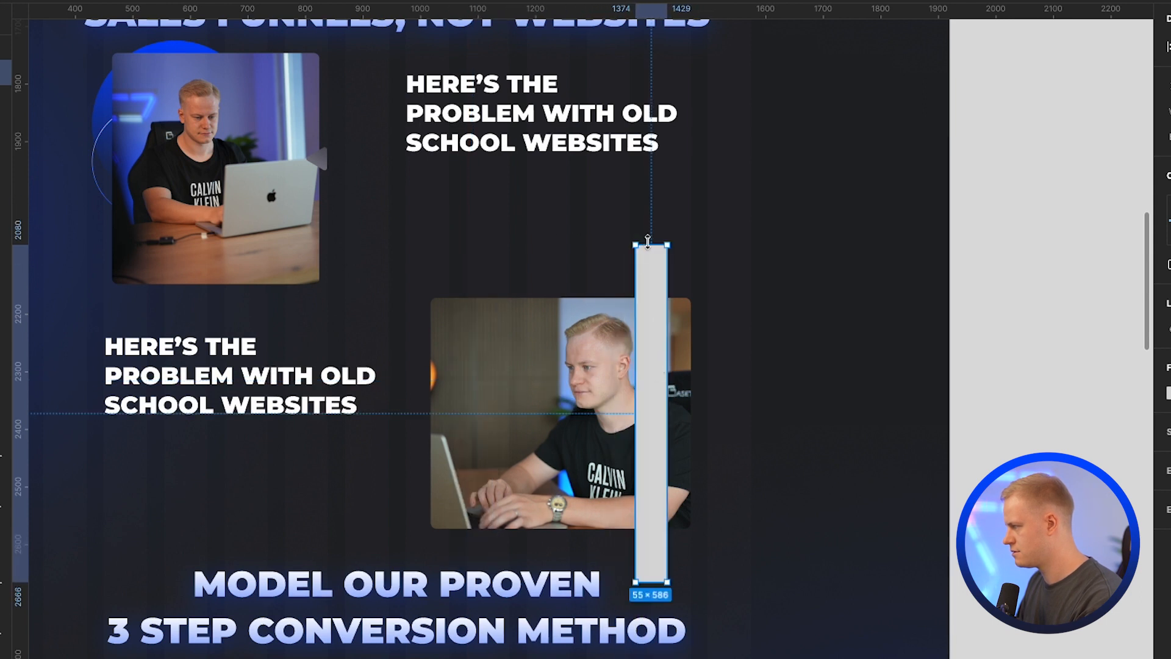
drag(648, 243, 651, 281)
drag(651, 582, 674, 493)
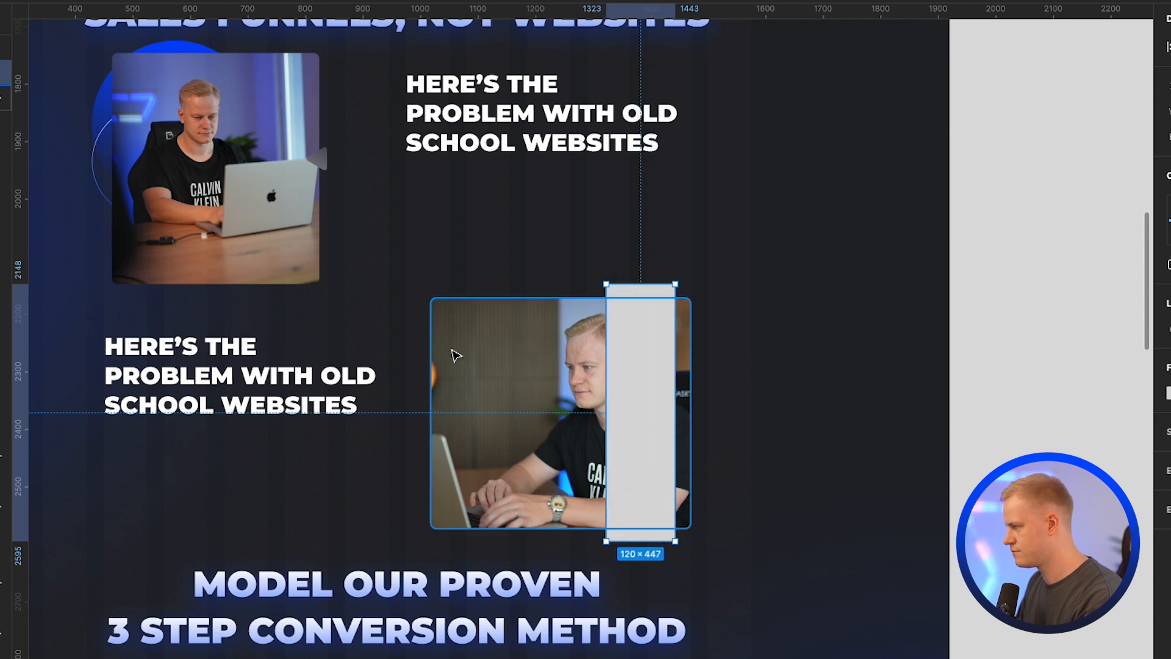
drag(3, 72, 4, 110)
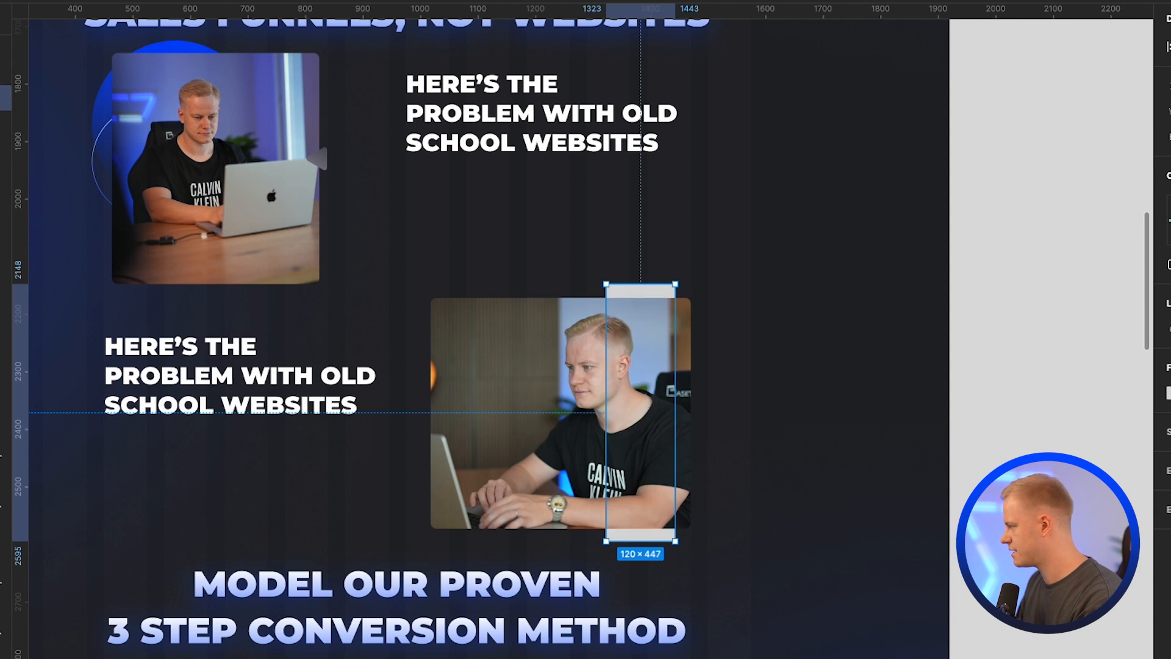
Step: Fill the rectangle with a linear gradient running from the document's solid blue to a semi-transparent blue
click(1168, 394)
click(1003, 638)
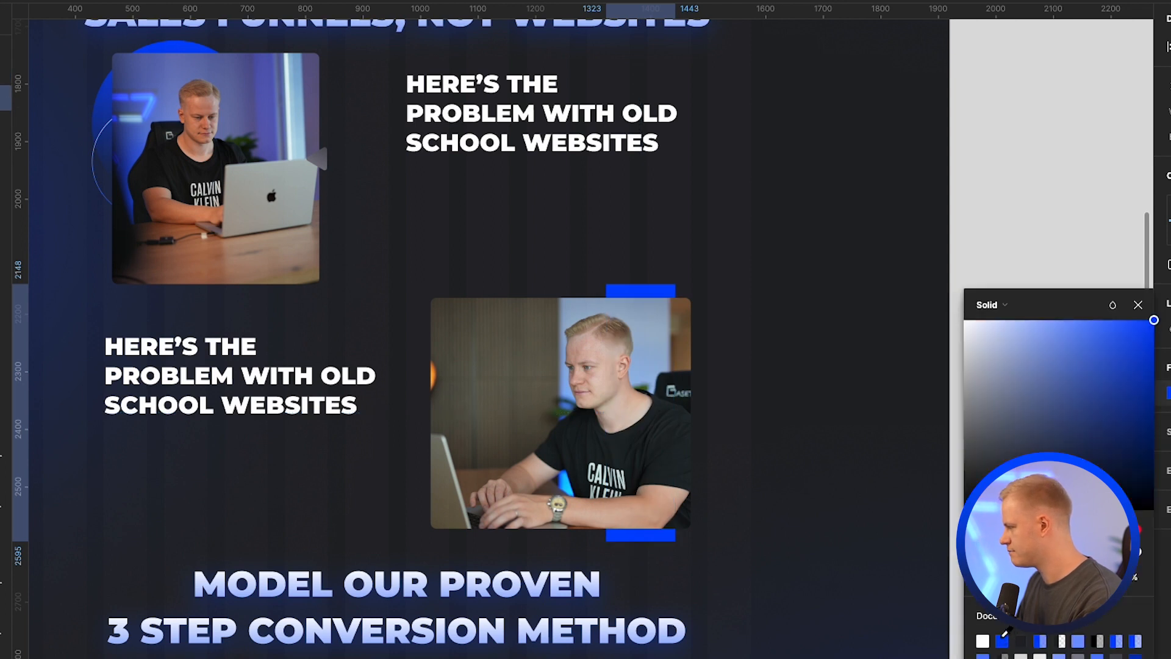
click(990, 305)
click(1008, 330)
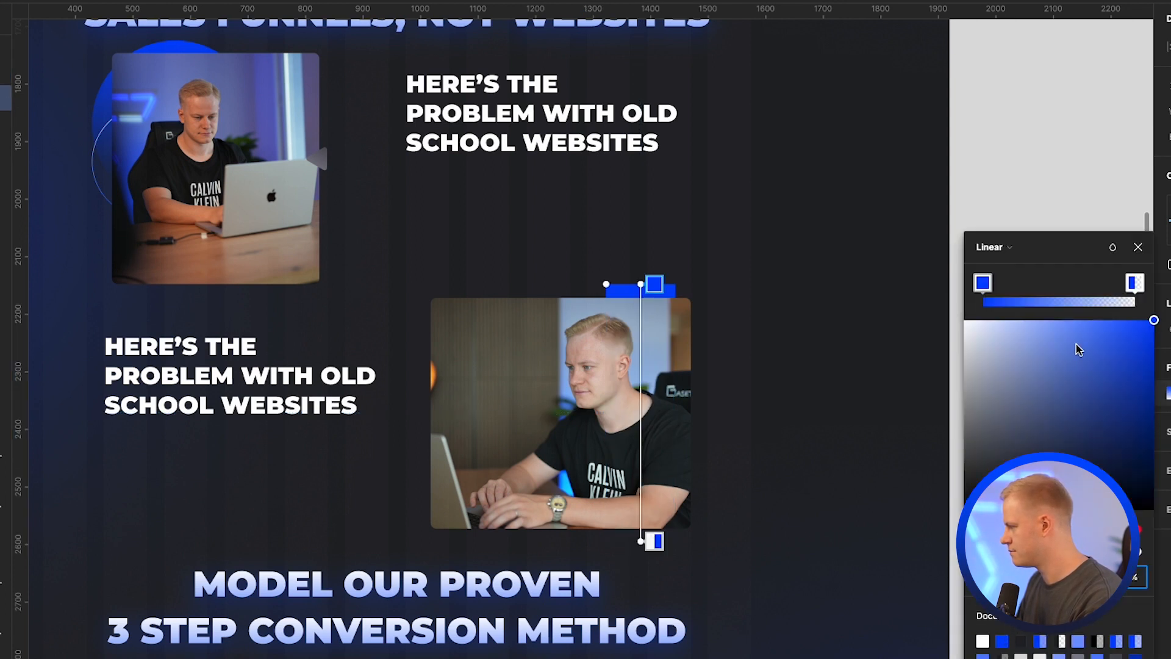
click(1134, 283)
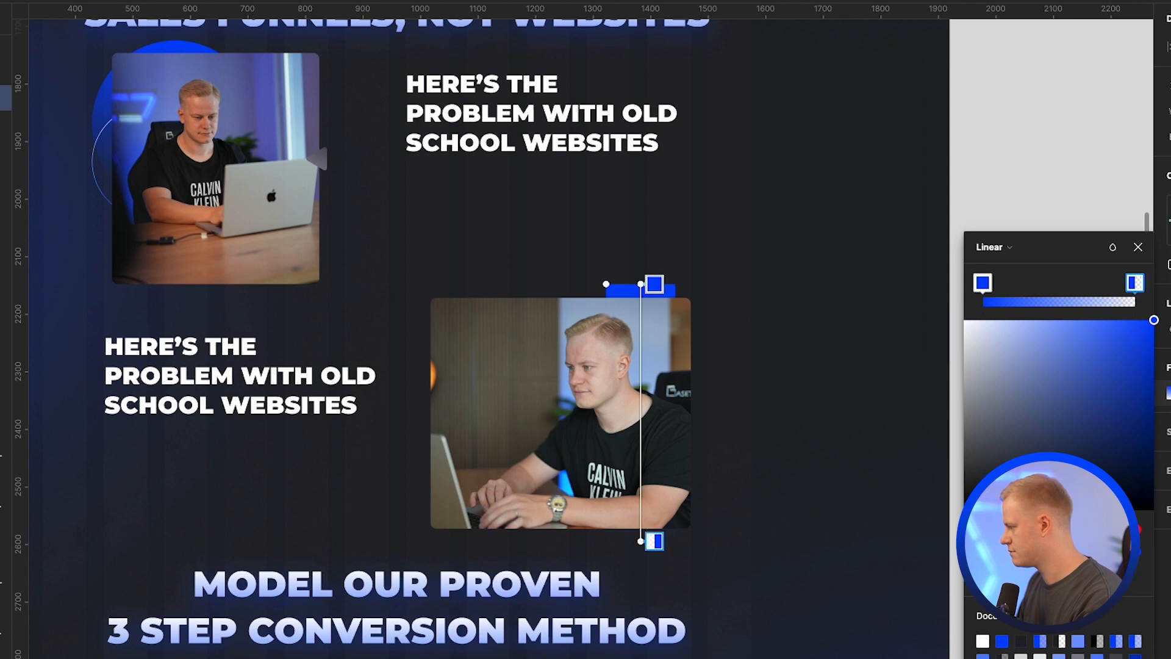
click(737, 500)
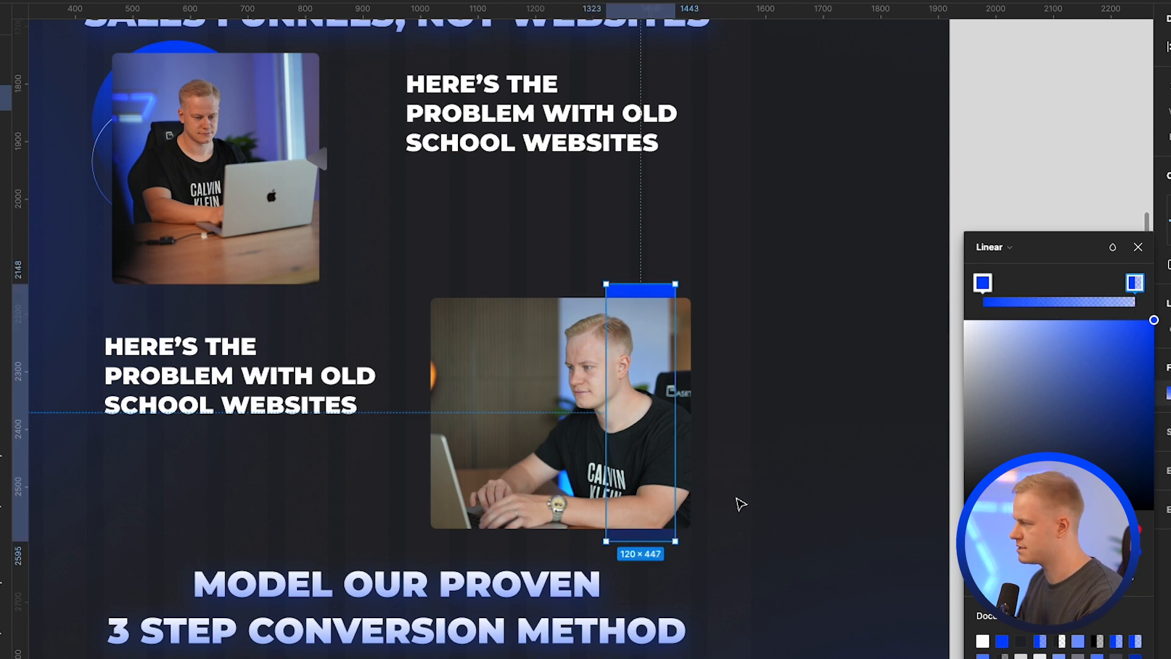
Step: Shorten the blue rectangle at both ends and shift it so a slim strip peeks out beyond the photo's right edge
click(641, 290)
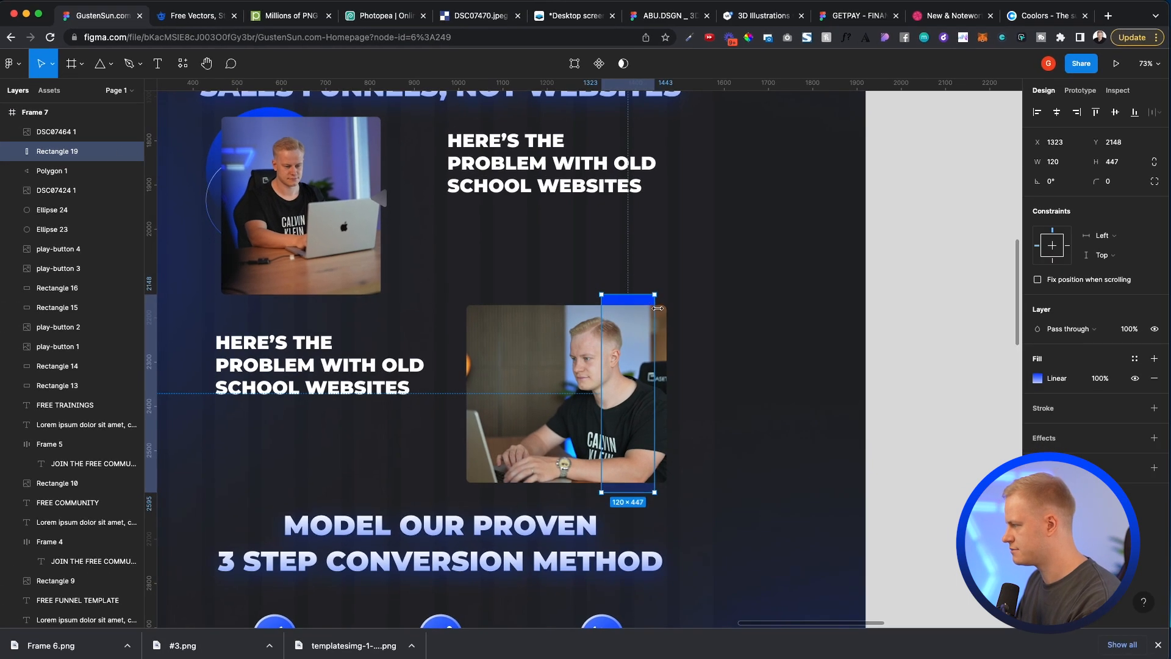
drag(658, 308, 678, 319)
drag(659, 493, 660, 468)
scroll(675, 419, up, 5)
drag(696, 393, 684, 392)
scroll(708, 388, down, 5)
click(709, 386)
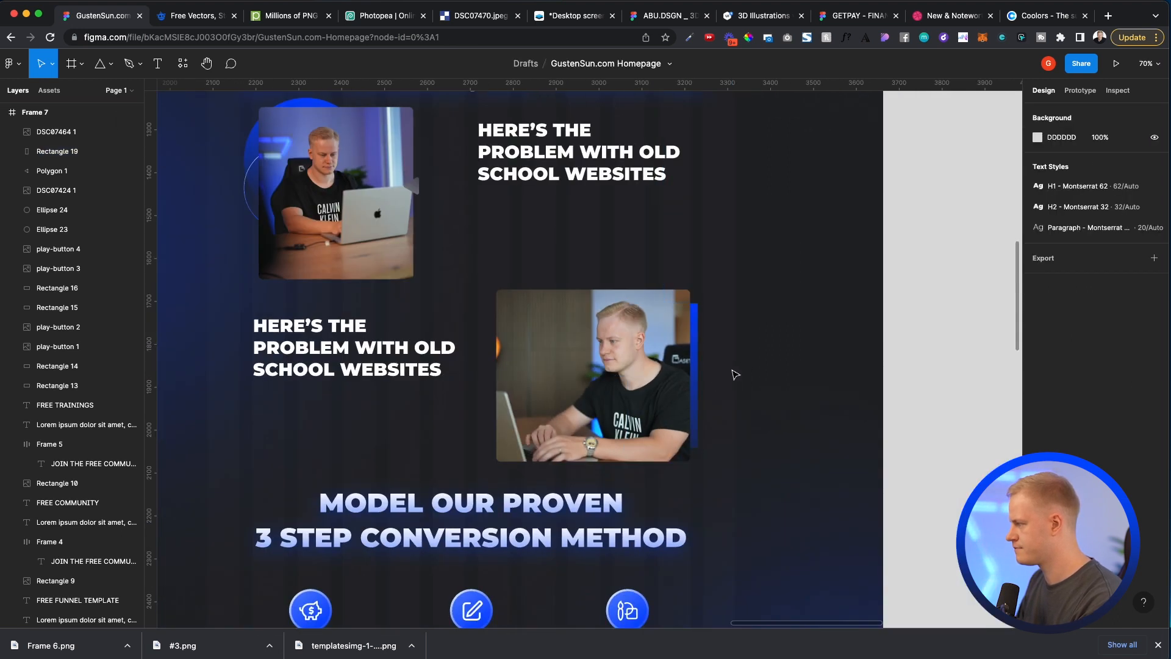
scroll(735, 370, up, 3)
scroll(699, 370, down, 2)
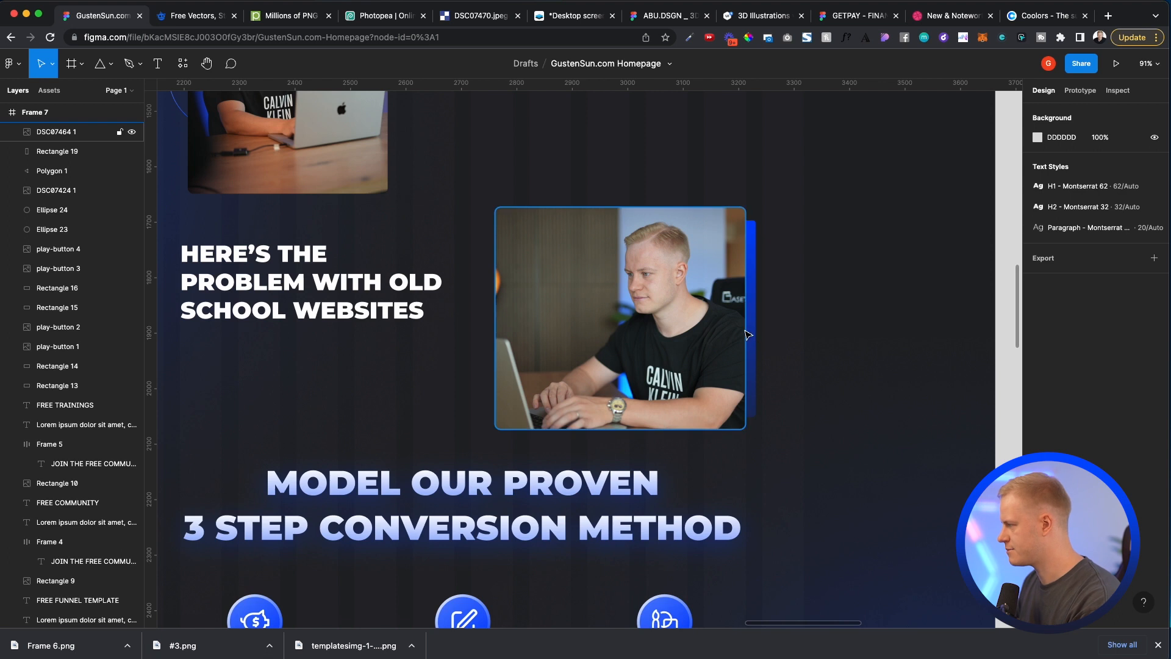
drag(750, 330, 598, 335)
key(super+z)
scroll(812, 335, down, 3)
click(787, 358)
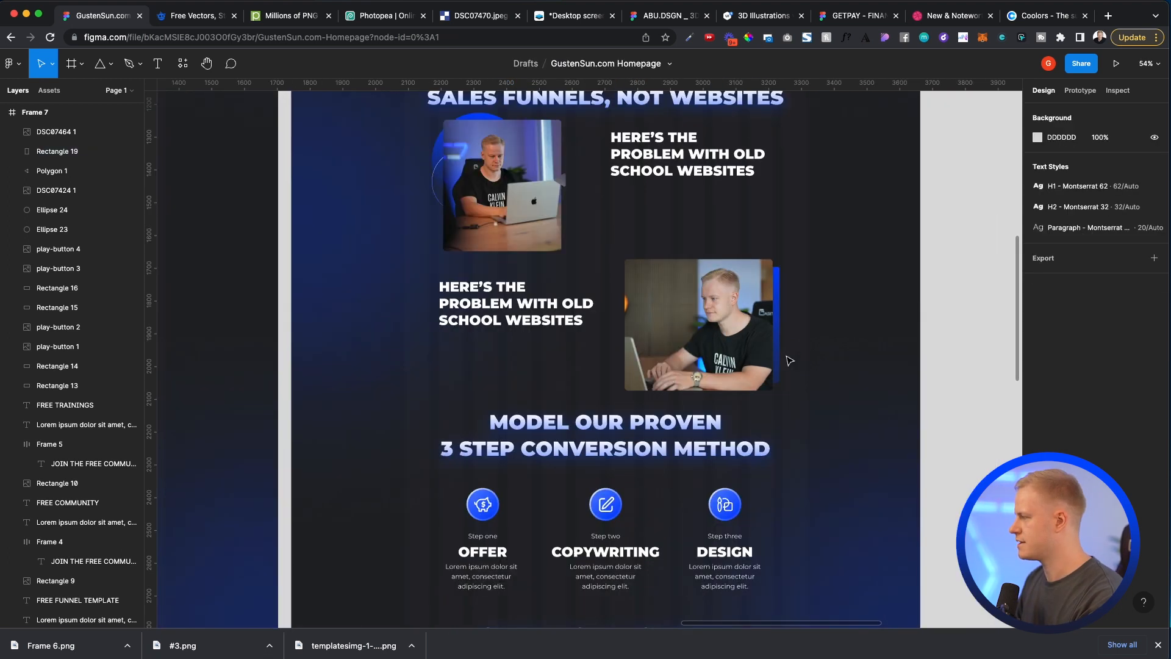
Step: Import icon1.png from the Gusten Homepage folder in Finder and place it at the left of the duplicate's hero image
scroll(426, 358, down, 5)
scroll(537, 397, down, 3)
scroll(539, 397, up, 3)
scroll(539, 397, up, 3)
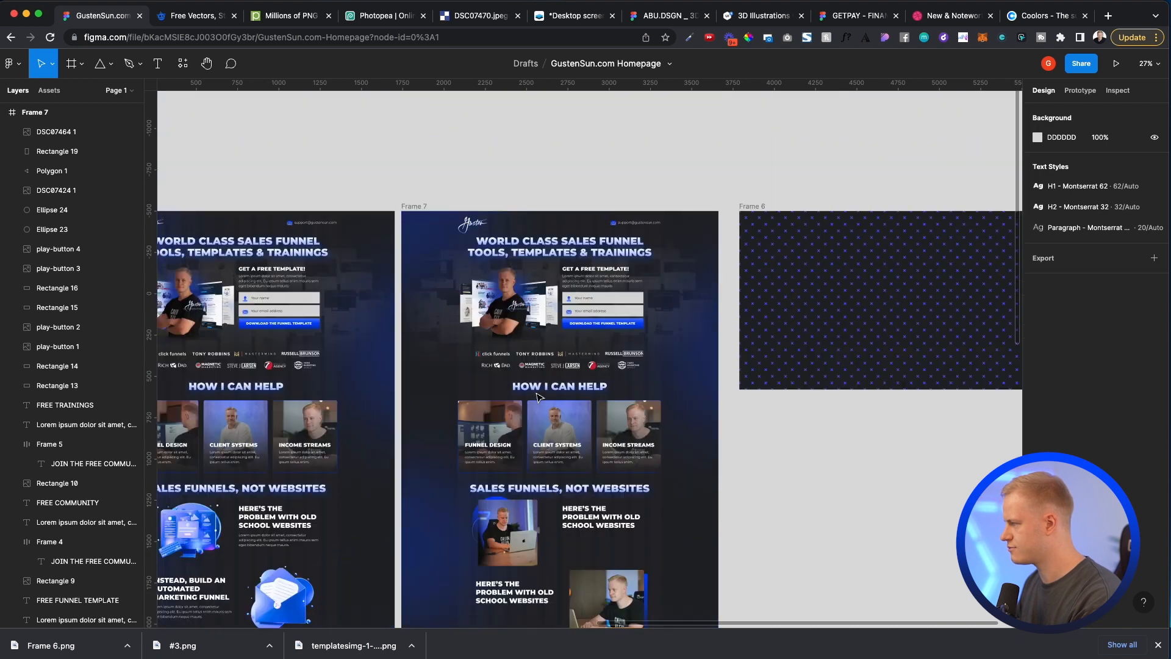
scroll(530, 362, up, 5)
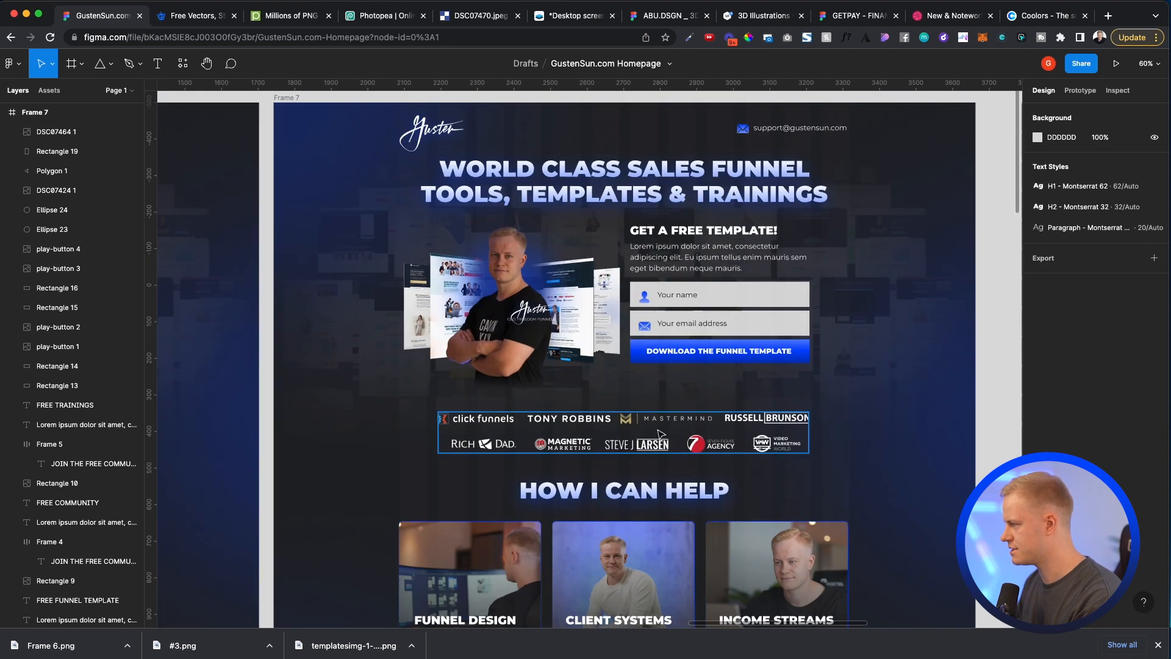
key(super+Tab)
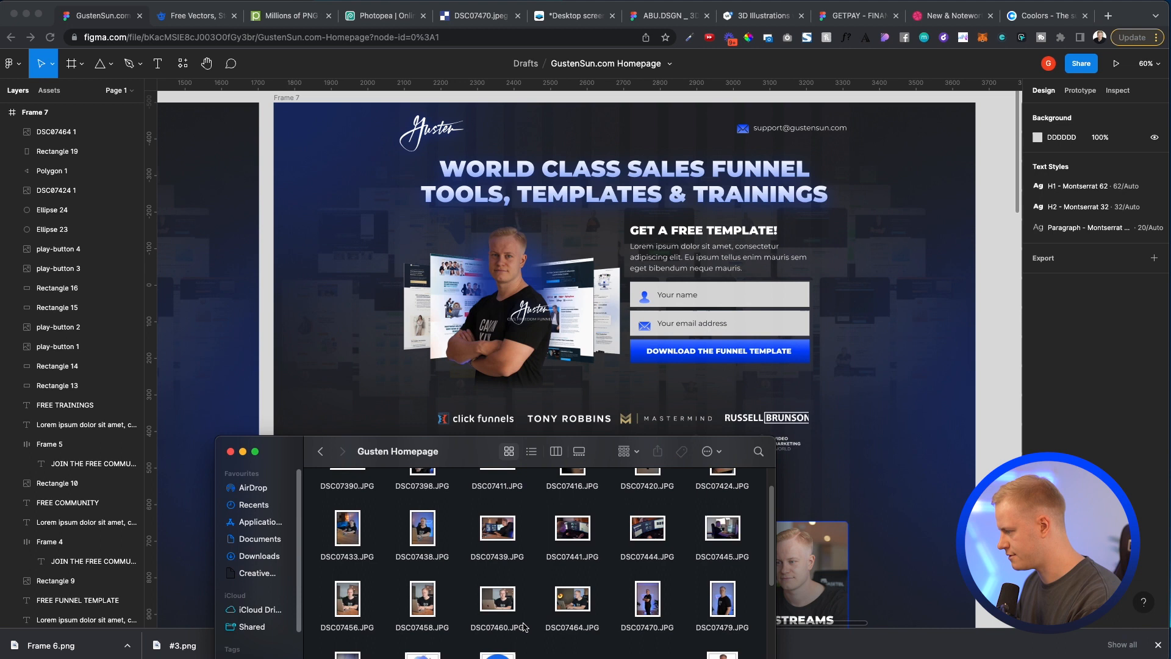
scroll(524, 628, down, 3)
drag(638, 600, 383, 246)
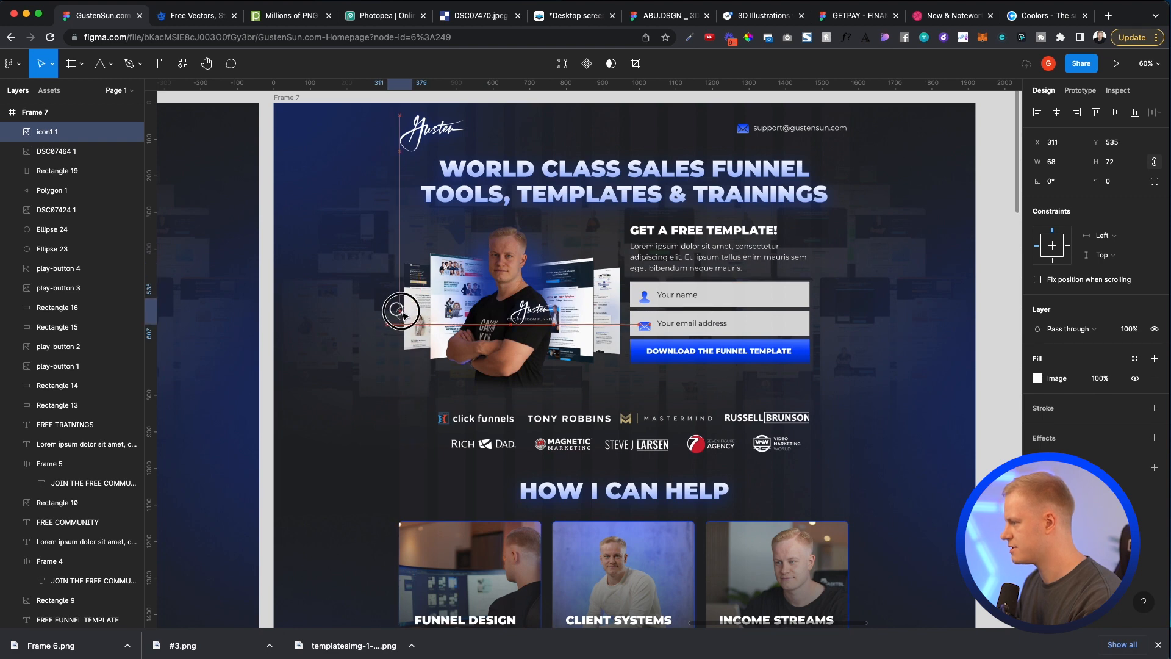
Step: Add the icon2 zigzag beside the headline's right end, rotated about 48°, and move the icon1 circles to the left of the "How I can help" heading
key(super+Tab)
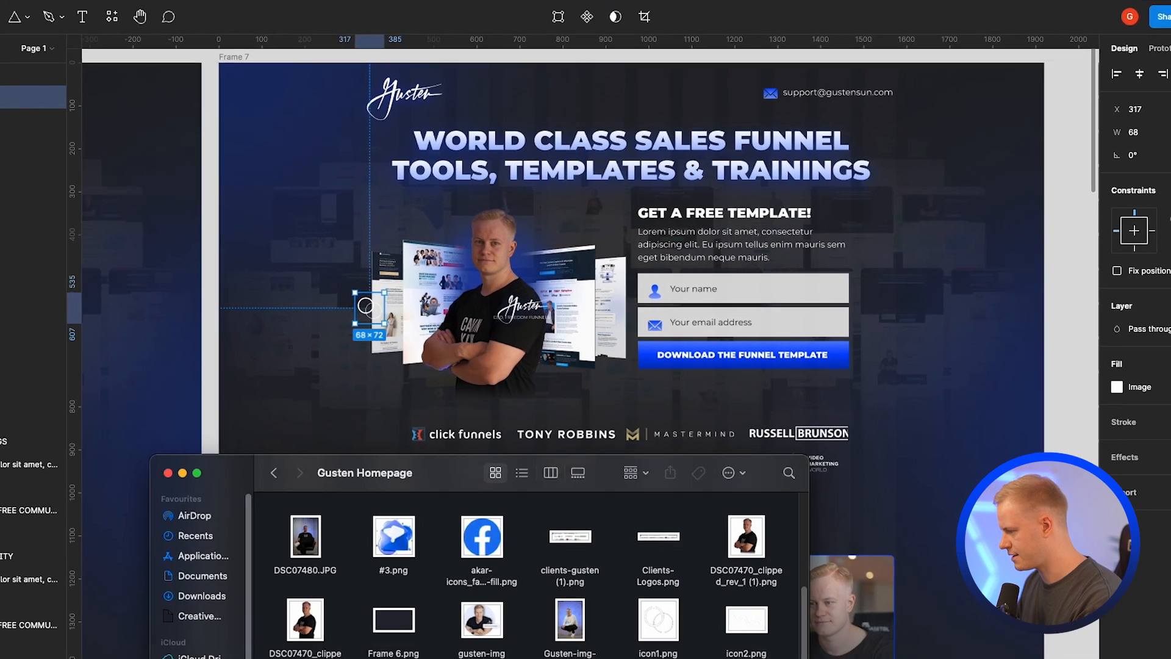
scroll(540, 537, down, 2)
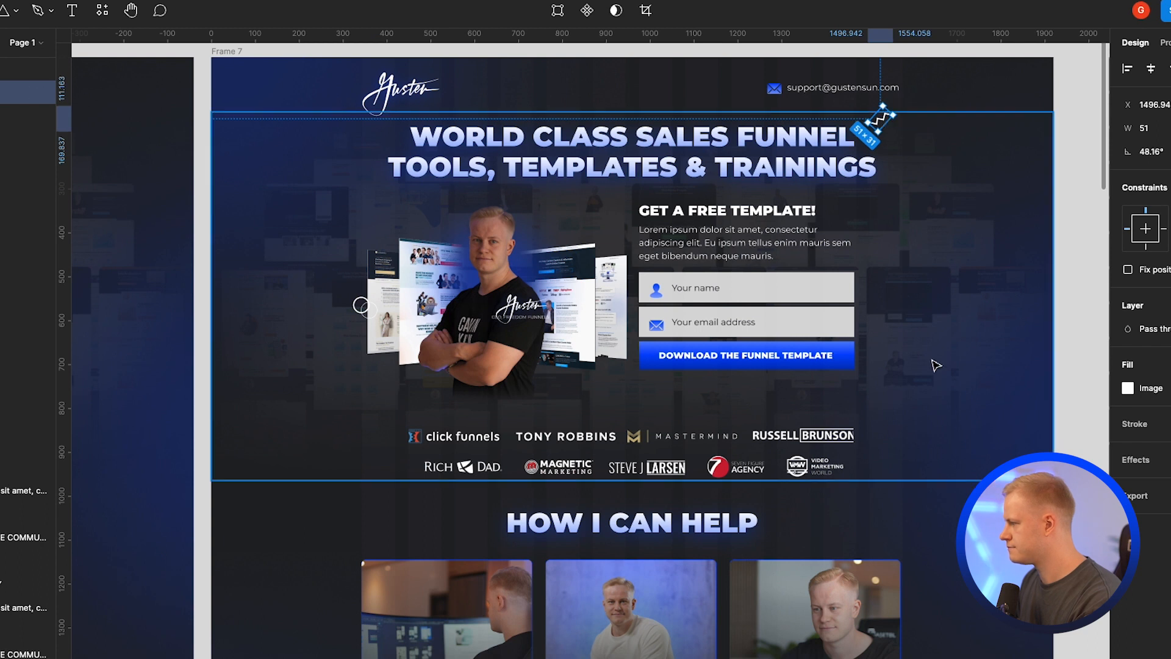
click(920, 396)
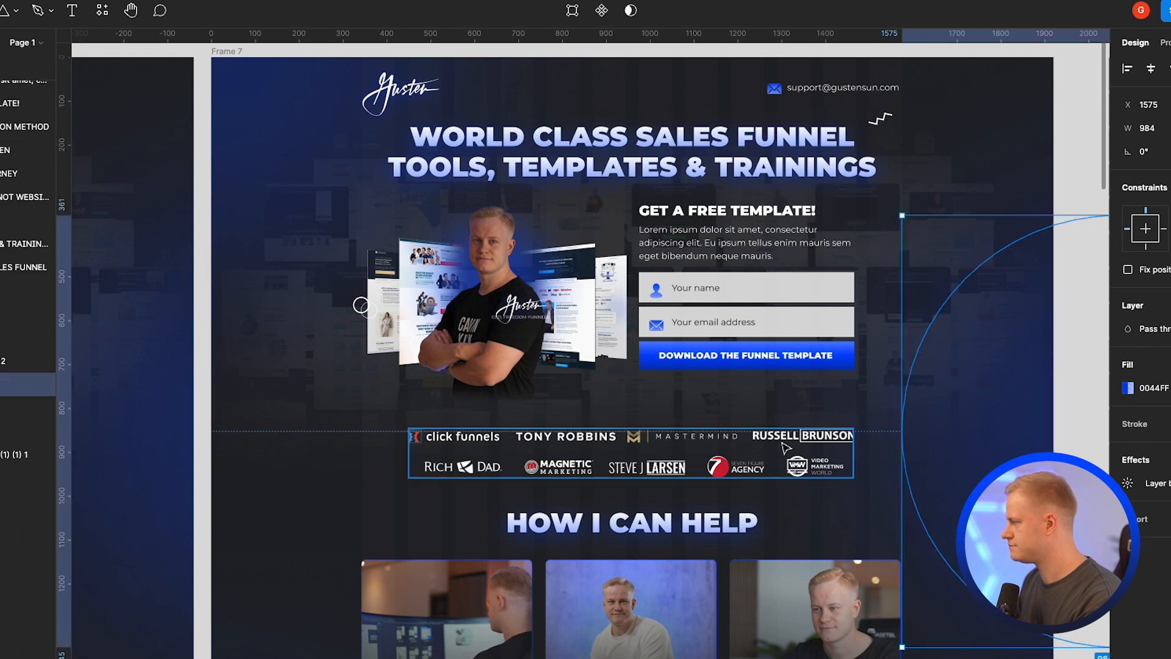
click(781, 448)
drag(365, 309, 319, 210)
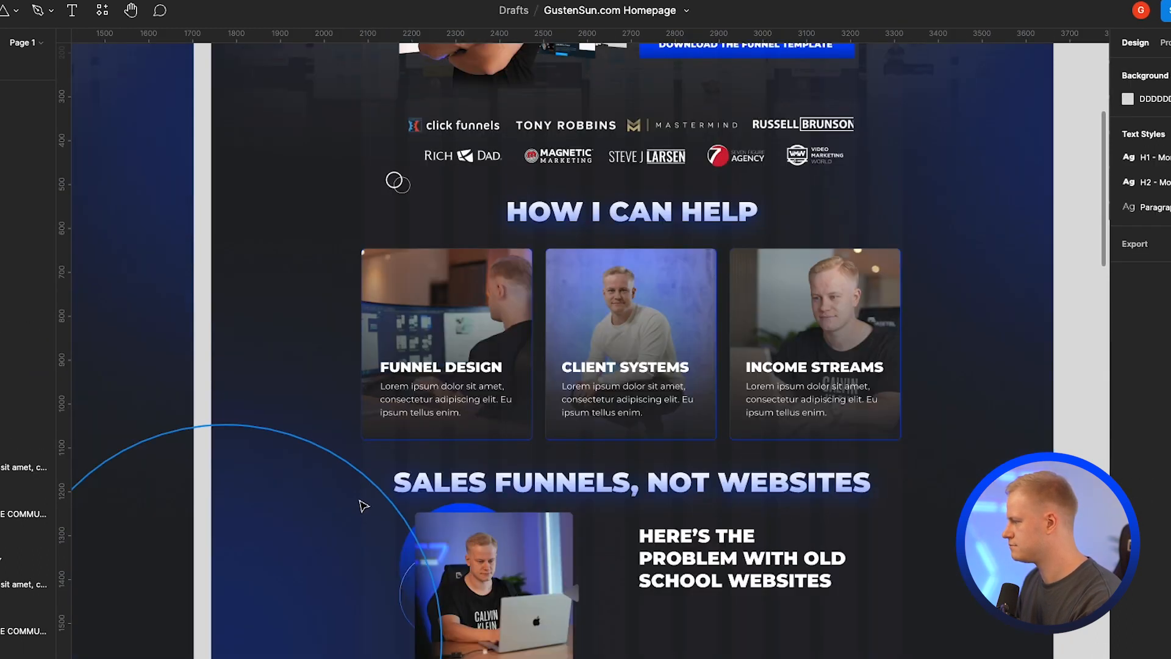
Step: Import icon5.png from Finder and place the dot pattern, about 101 × 109, beside the right end of the Sales Funnels heading
scroll(361, 497, down, 4)
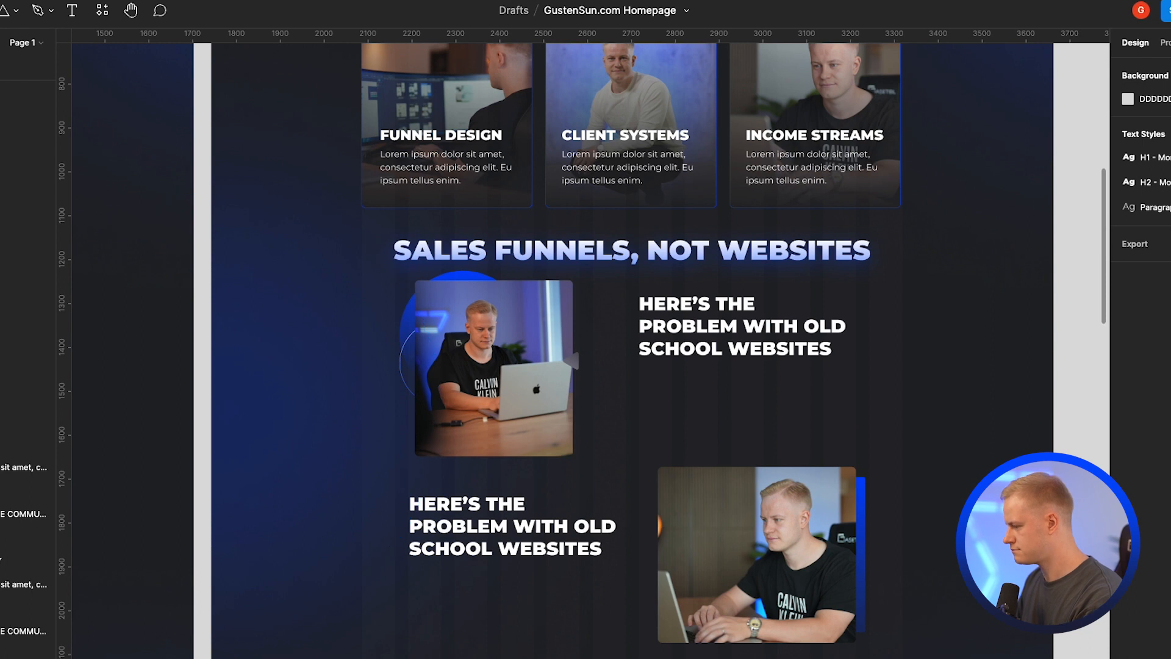
key(super+Tab)
scroll(530, 577, down, 2)
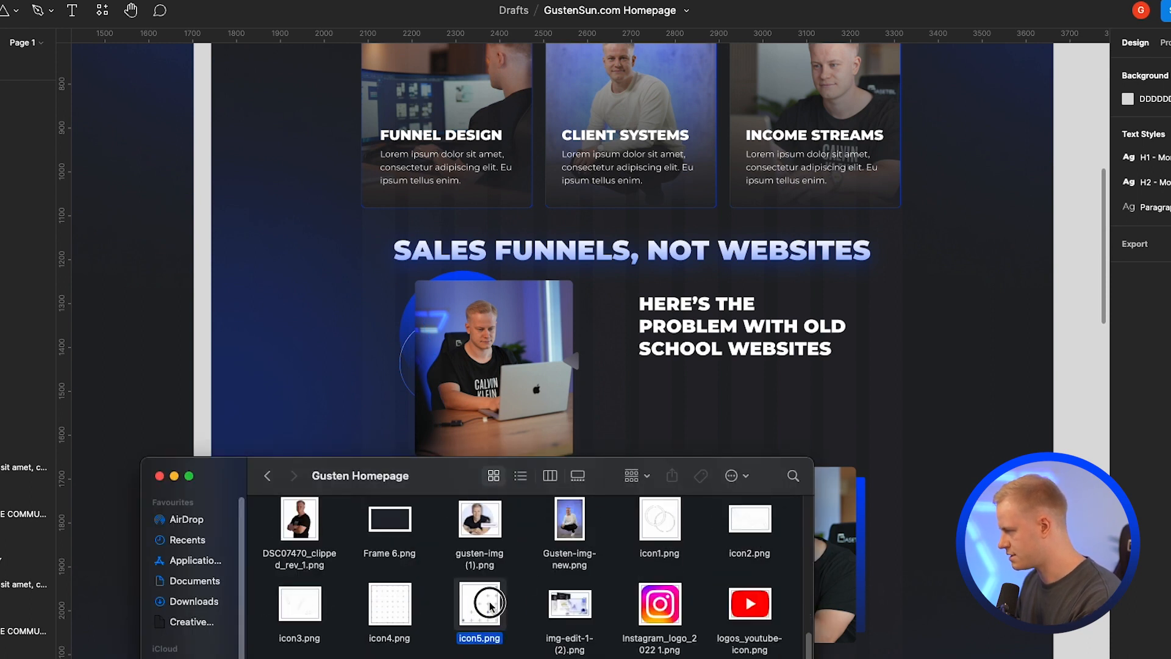
drag(491, 605, 941, 291)
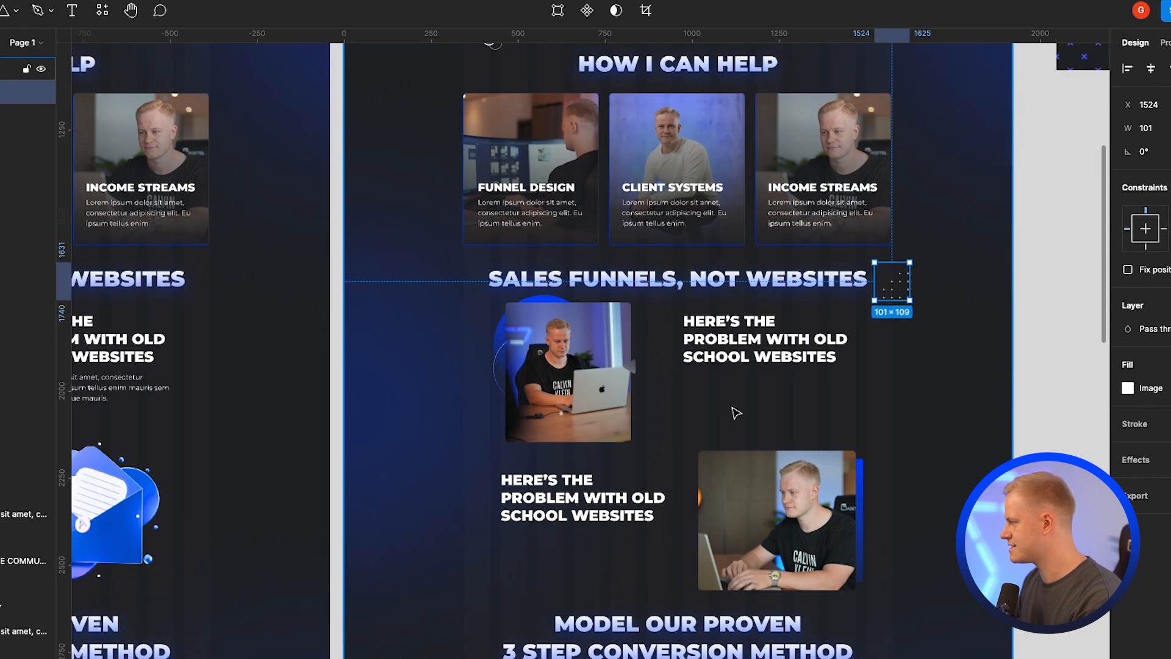
key(Escape)
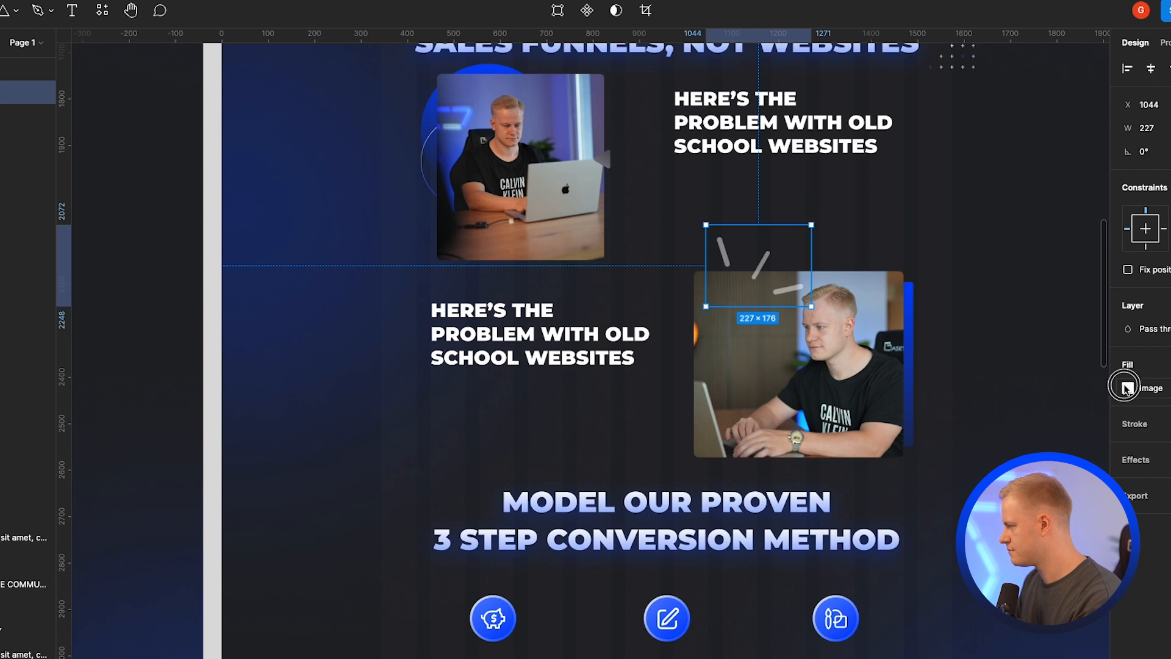
Step: Place the icon3 burst lines at the upper-right corner of the second photo, scaled down and rotated to fan outward
click(1127, 388)
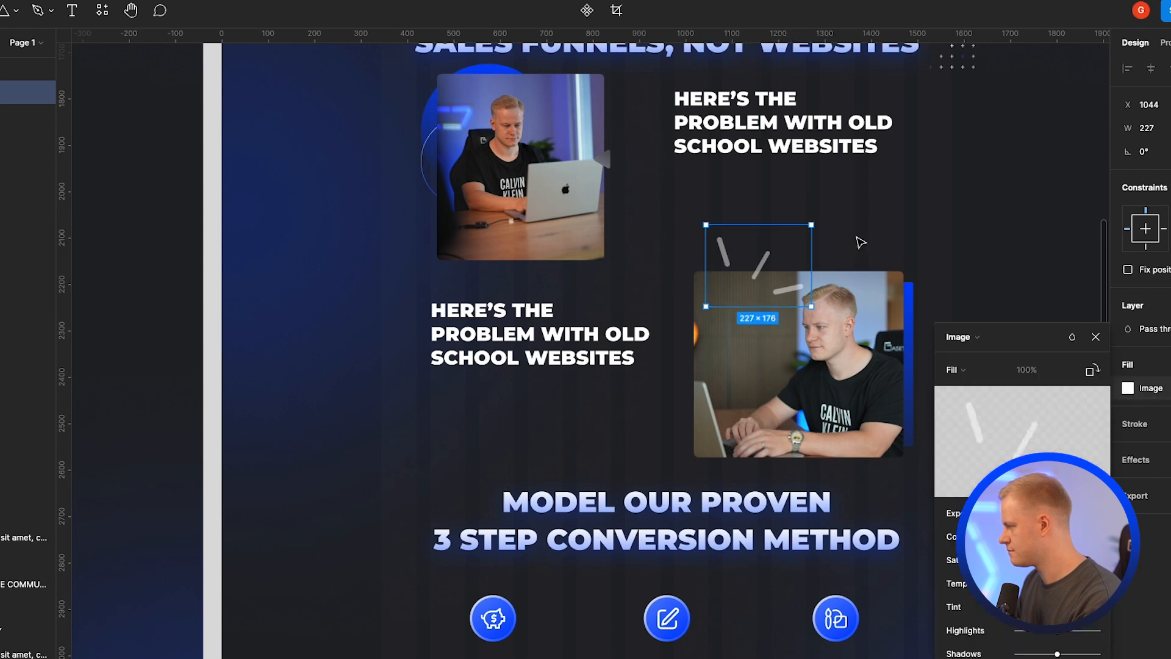
drag(747, 263, 867, 215)
drag(927, 180, 922, 256)
key(Escape)
Step: Compare the original homepage with the decorated duplicate from the Sales Funnels section down to the footer
scroll(793, 506, down, 6)
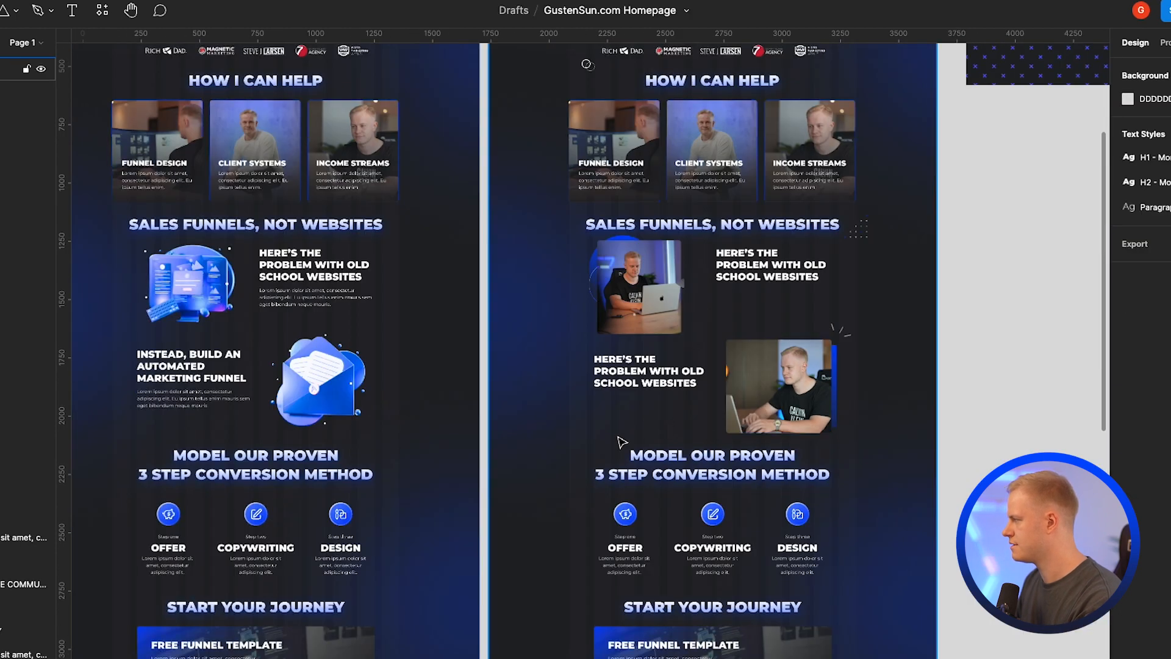
scroll(751, 295, down, 8)
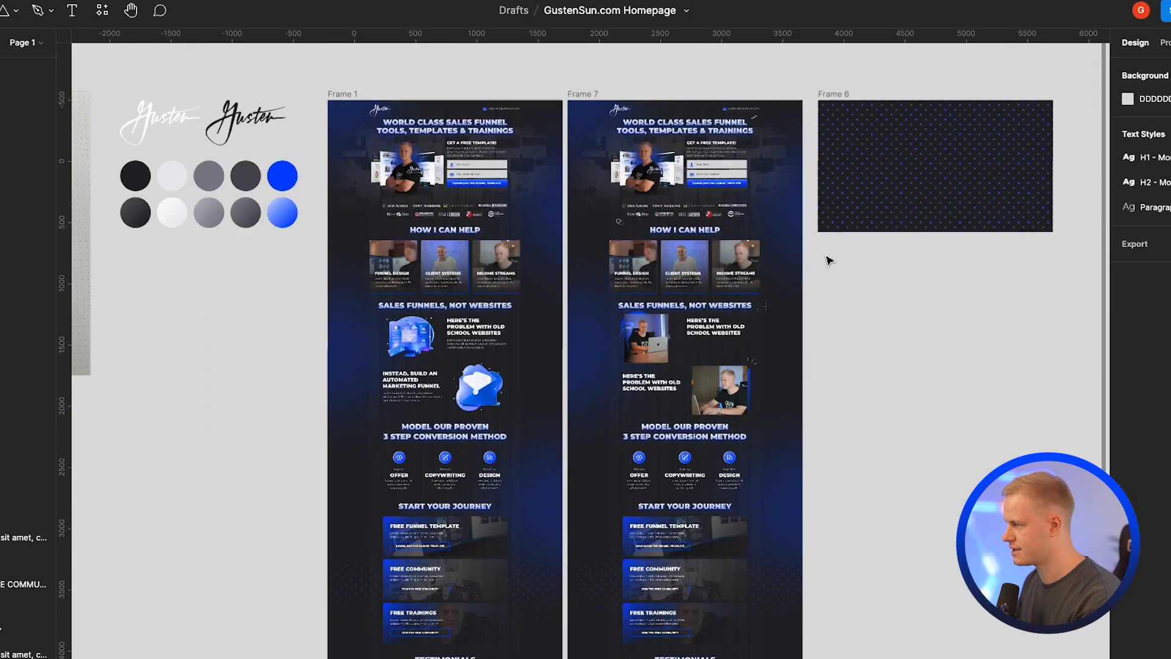
click(208, 238)
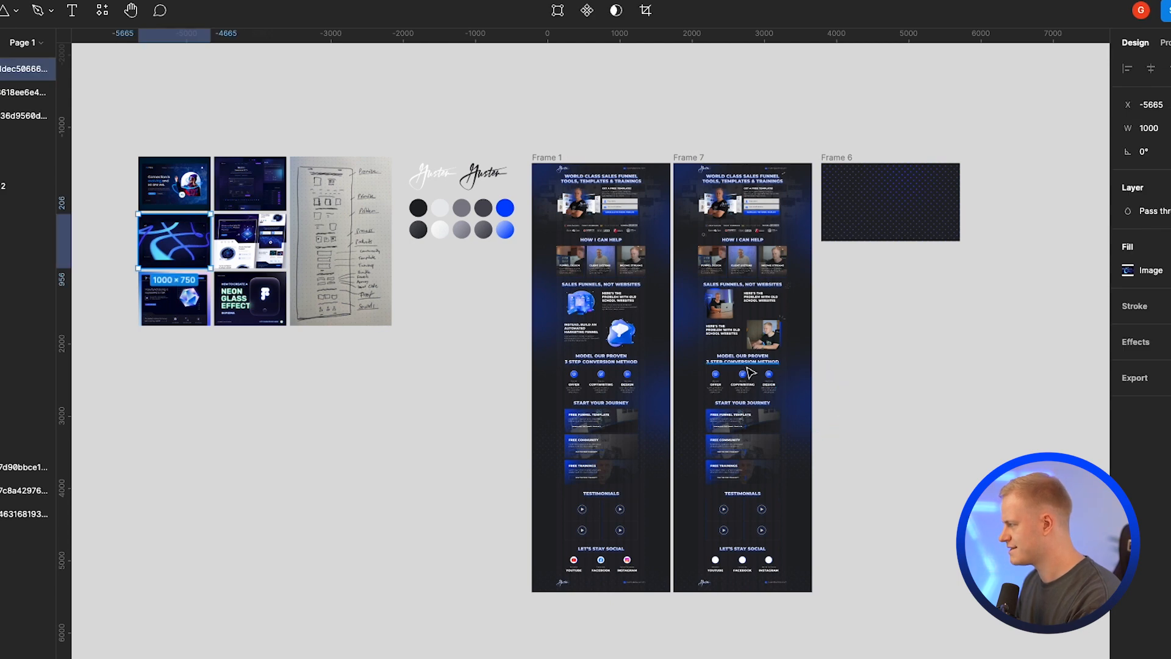
scroll(756, 375, up, 3)
scroll(881, 476, down, 3)
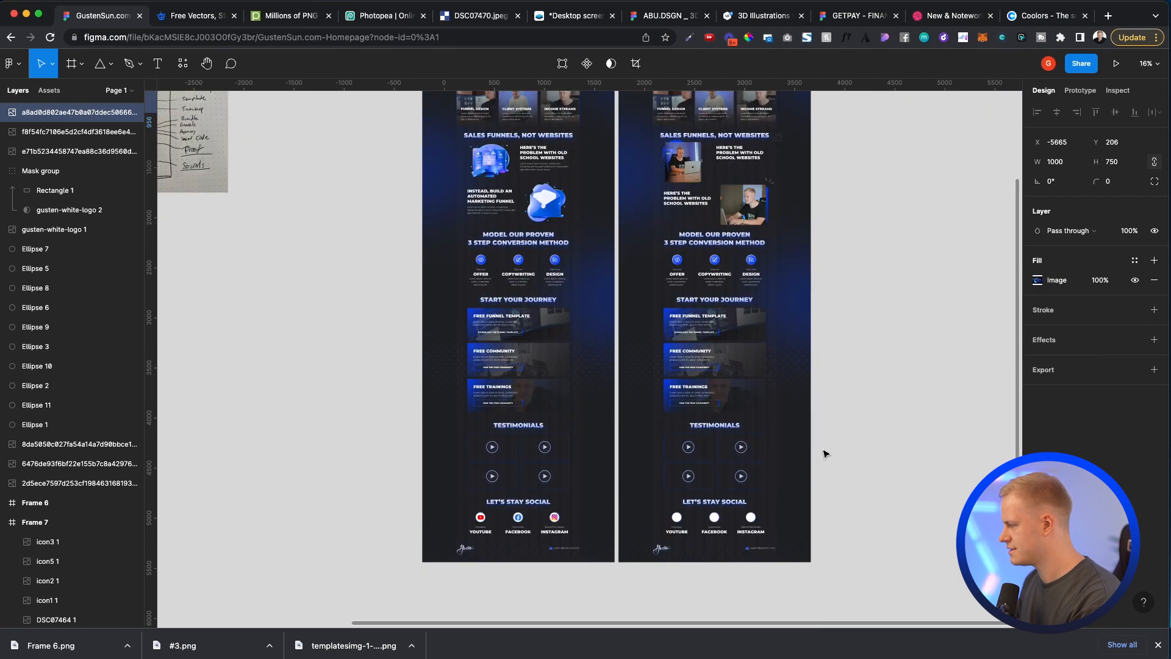
scroll(824, 453, up, 5)
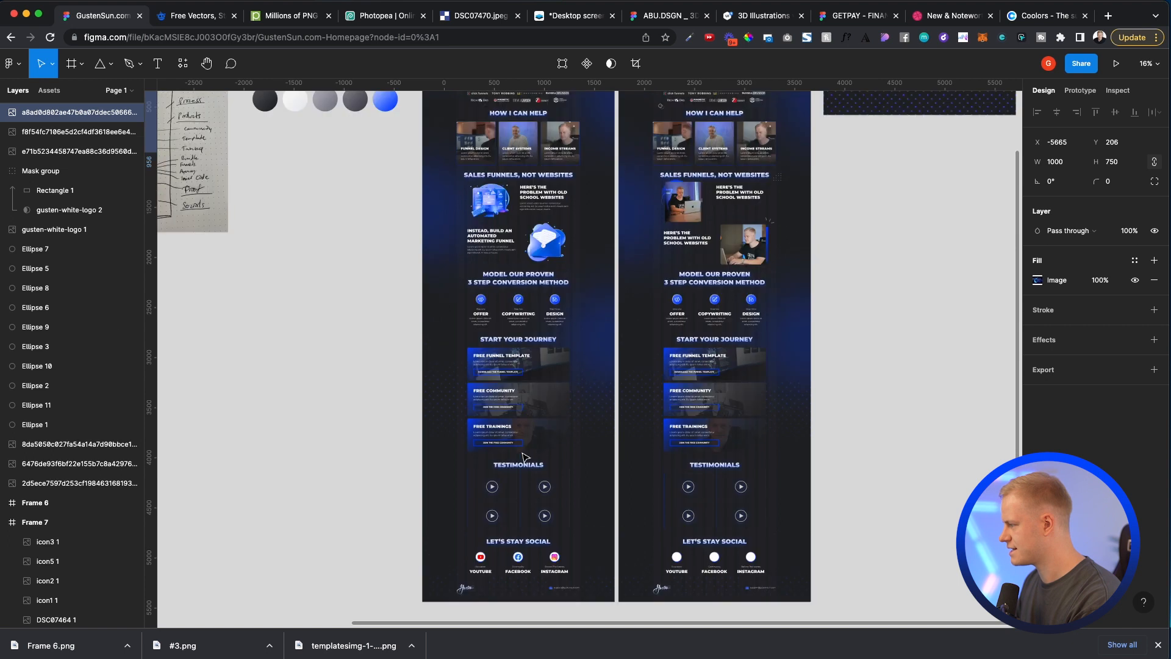